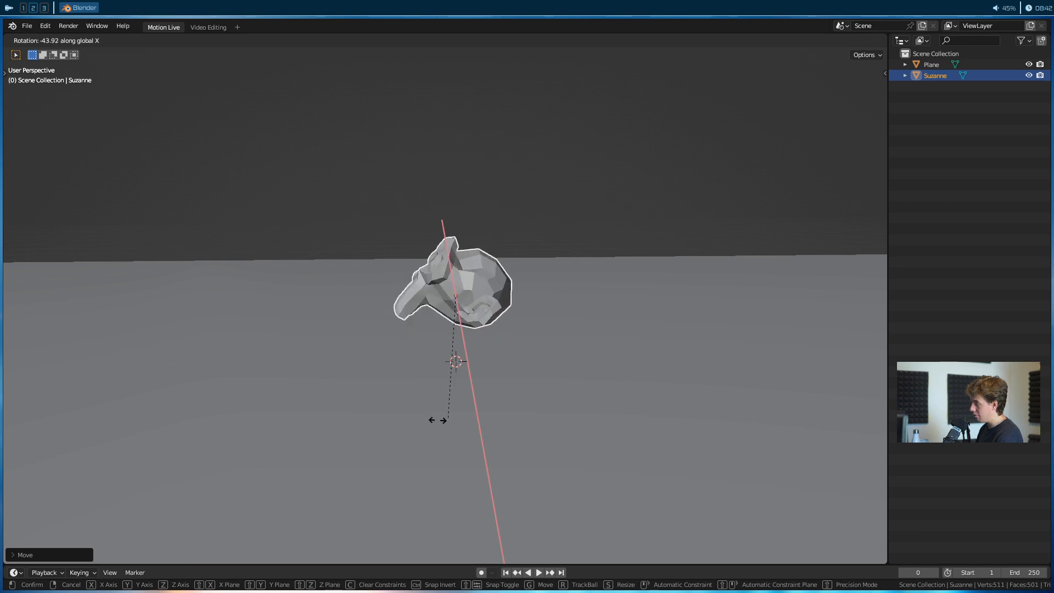
Tilt Suzanne around the global X axis and lower it along Z to rest on the plane.
{"action": "left_click", "coordinate": [464, 406]}
{"action": "key", "text": "g"}
{"action": "key", "text": "x"}
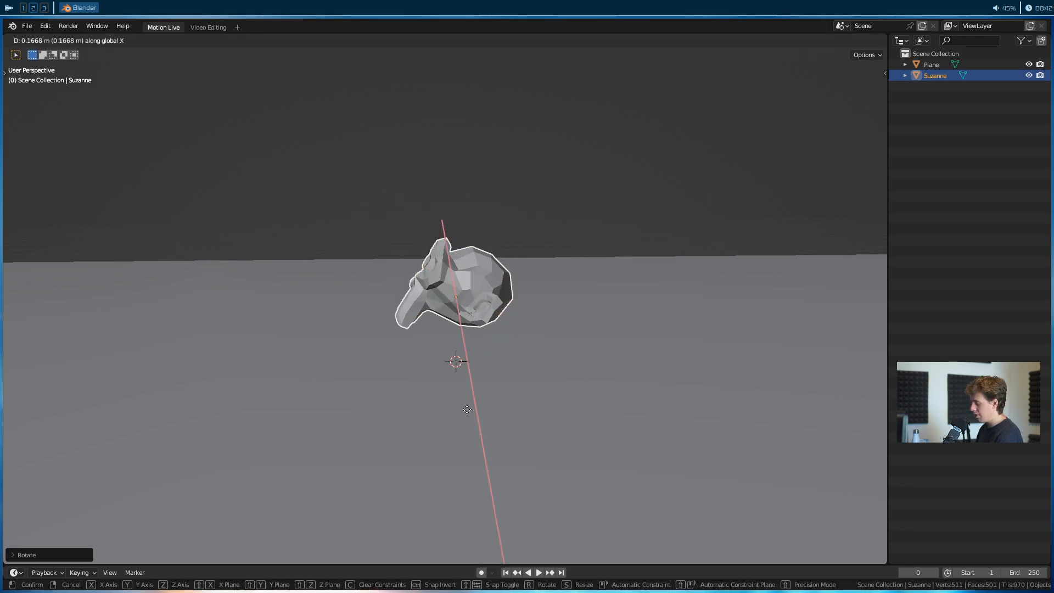
{"action": "key", "text": "z"}
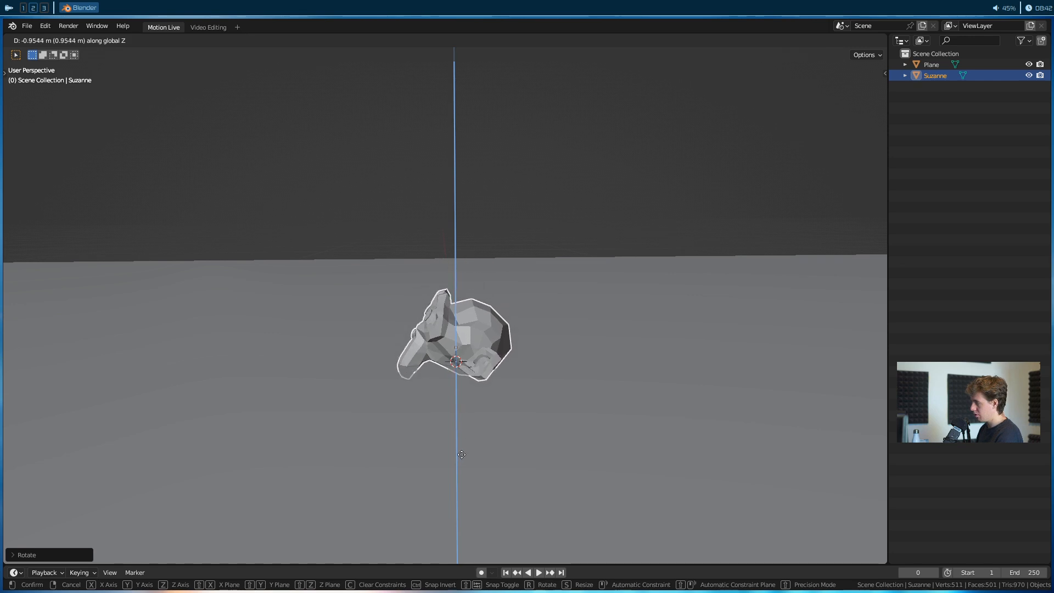
{"action": "left_click", "coordinate": [463, 444]}
Add a level 2 subdivision surface to Suzanne and shade it smooth.
{"action": "middle_click_drag", "start_coordinate": [464, 443], "coordinate": [465, 383]}
{"action": "scroll", "coordinate": [466, 382], "scroll_direction": "up", "scroll_amount": 5}
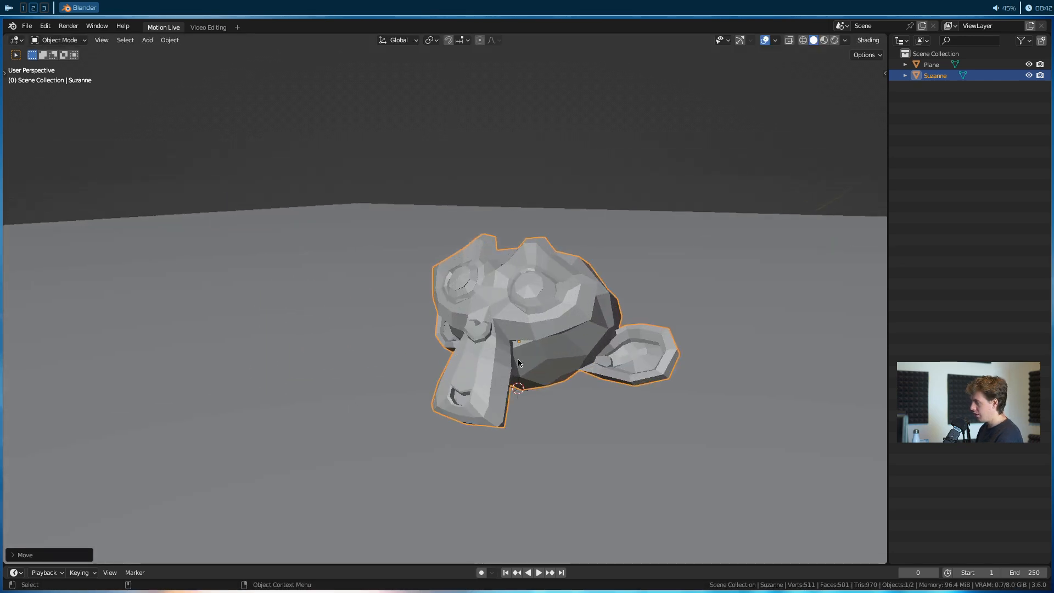
{"action": "middle_click_drag", "start_coordinate": [507, 345], "coordinate": [428, 365], "text": "shift"}
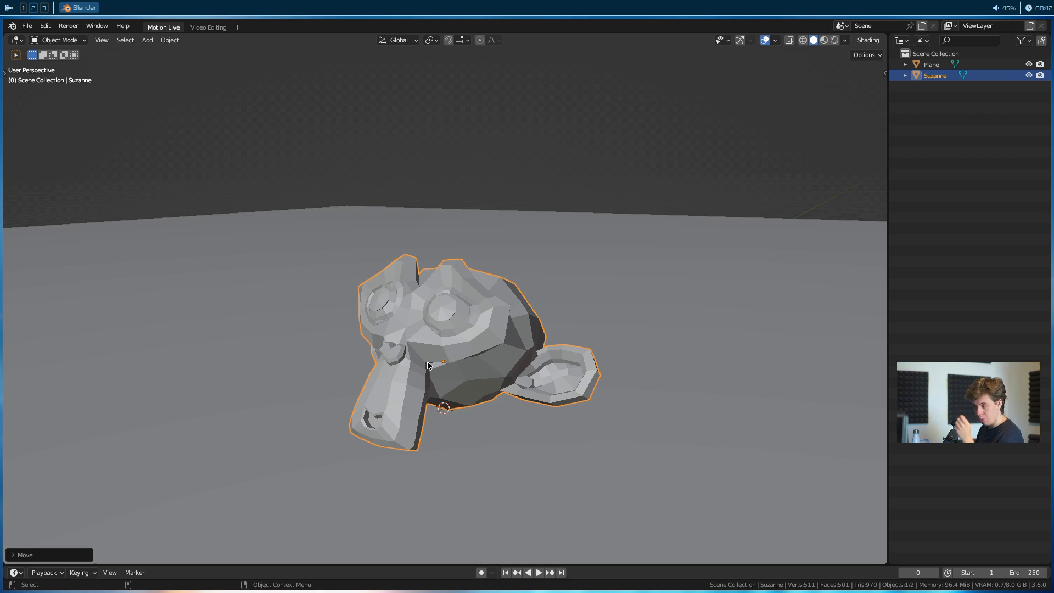
{"action": "key", "text": "ctrl+2"}
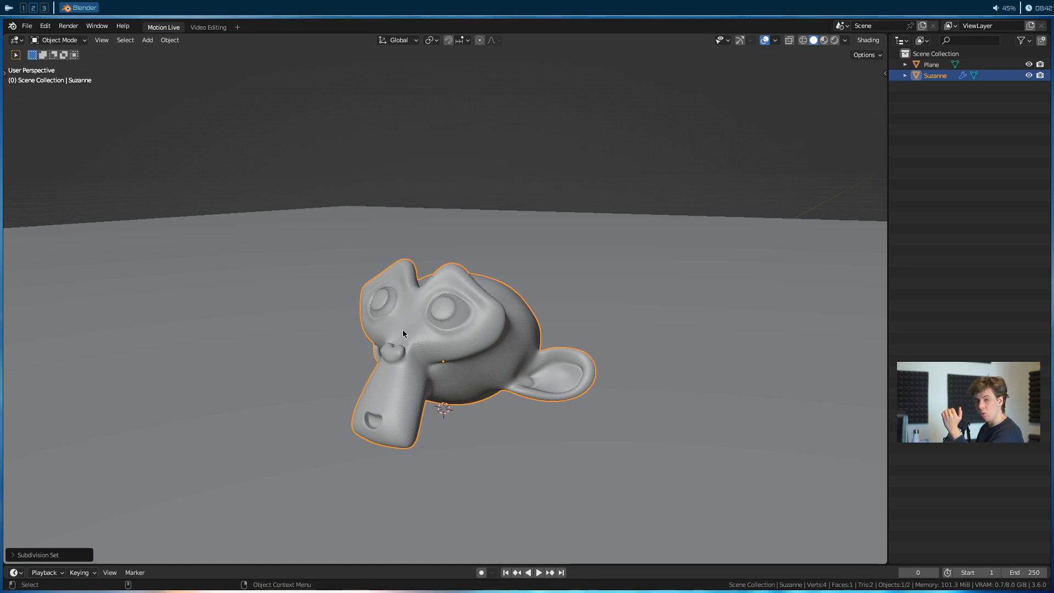
{"action": "right_click", "coordinate": [456, 342]}
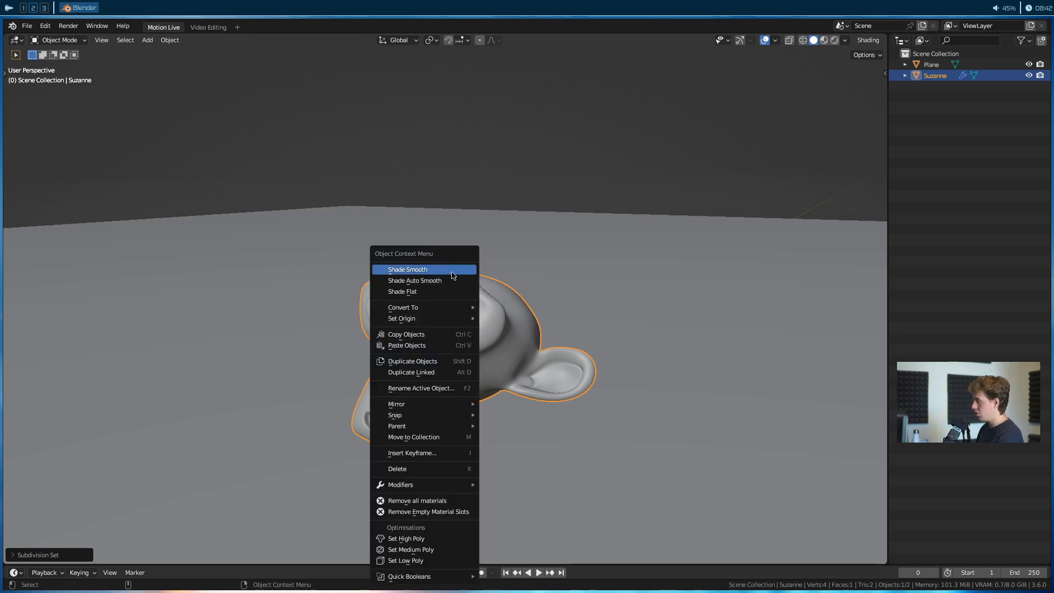
{"action": "left_click", "coordinate": [454, 270]}
Switch the viewport to rendered shading and view Suzanne from several sides.
{"action": "scroll", "coordinate": [476, 288], "scroll_direction": "down", "scroll_amount": 5}
{"action": "middle_click_drag", "start_coordinate": [419, 295], "coordinate": [457, 308]}
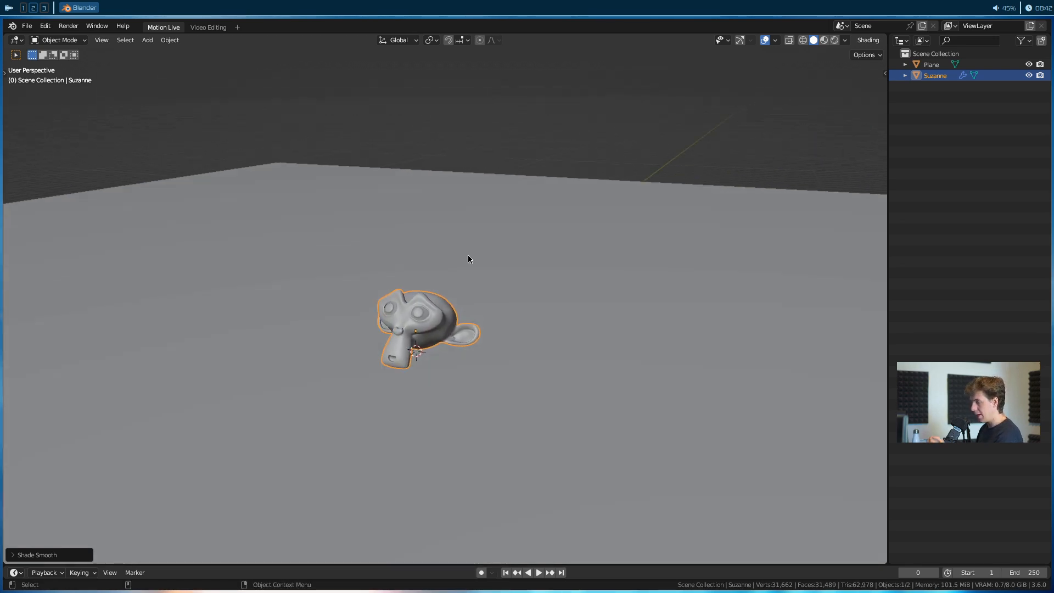
{"action": "left_click", "coordinate": [834, 40]}
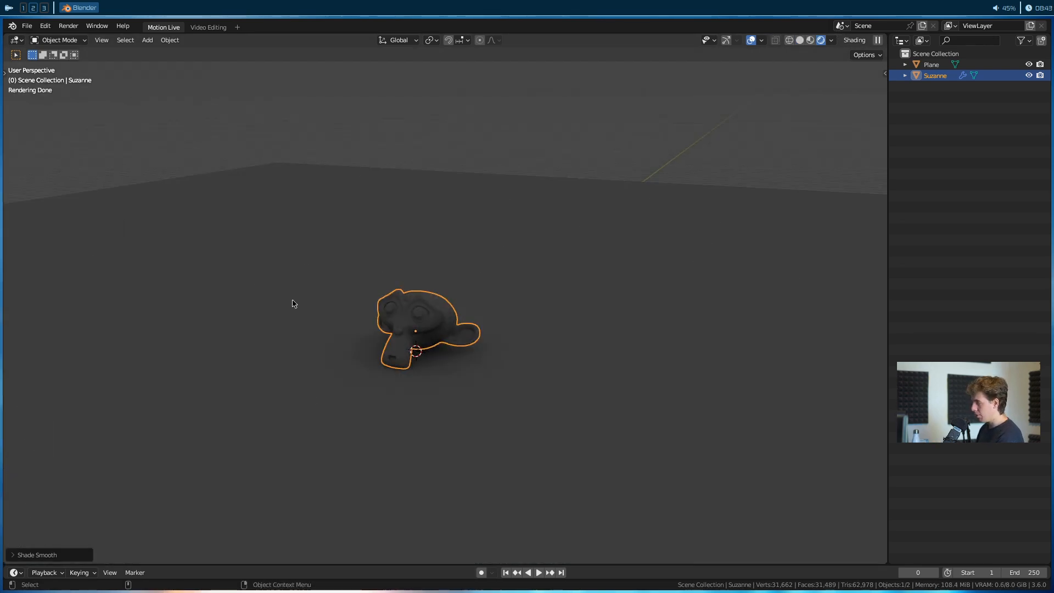
{"action": "left_click", "coordinate": [831, 40]}
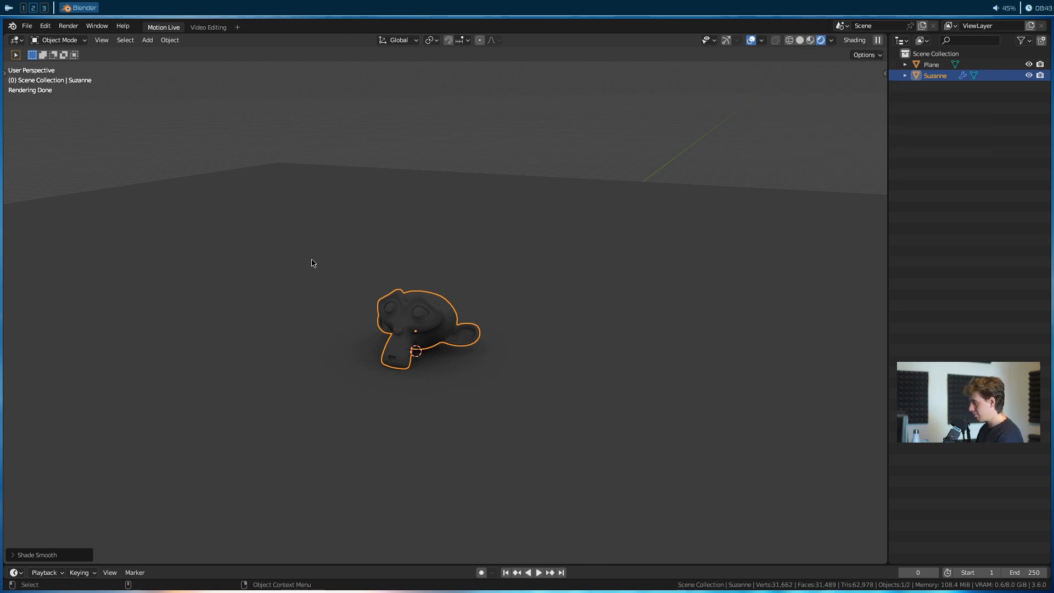
{"action": "scroll", "coordinate": [408, 377], "scroll_direction": "up", "scroll_amount": 6}
{"action": "middle_click_drag", "start_coordinate": [402, 394], "coordinate": [558, 315], "text": "shift"}
{"action": "middle_click_drag", "start_coordinate": [352, 343], "coordinate": [507, 251], "text": "shift"}
{"action": "scroll", "coordinate": [582, 274], "scroll_direction": "down", "scroll_amount": 3}
{"action": "middle_click_drag", "start_coordinate": [280, 183], "coordinate": [508, 159]}
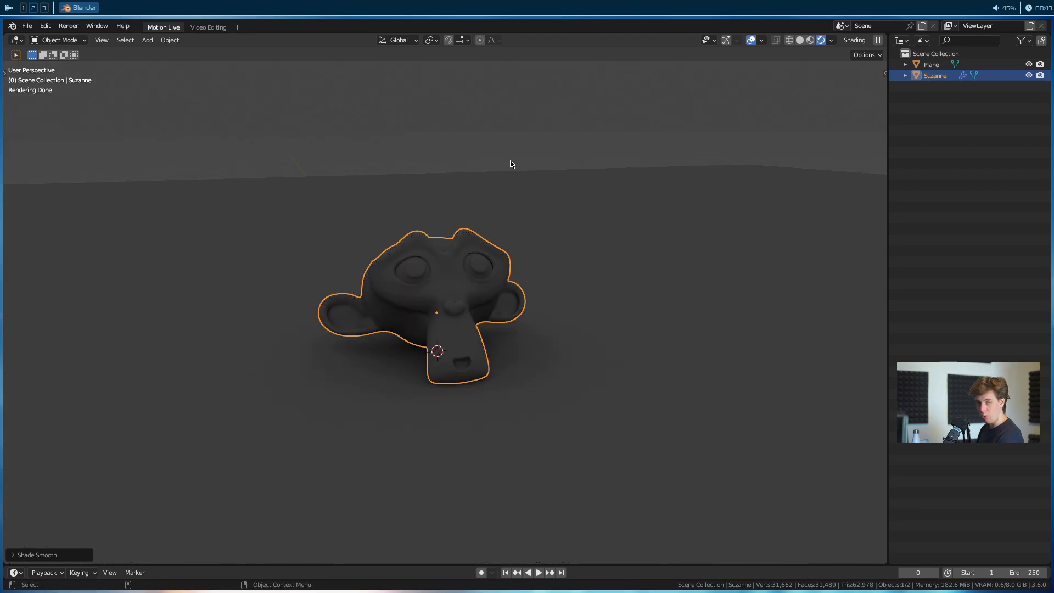
{"action": "middle_click_drag", "start_coordinate": [609, 205], "coordinate": [508, 236]}
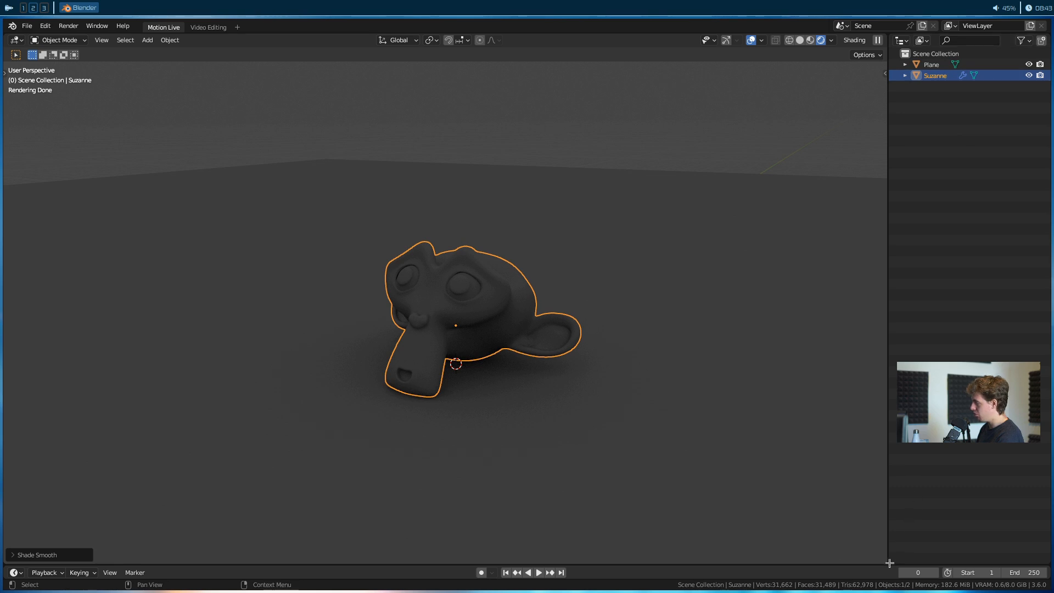
Split the Outliner area and turn its lower part into an enlarged Properties editor.
{"action": "left_click_drag", "start_coordinate": [889, 562], "coordinate": [896, 190]}
{"action": "left_click", "coordinate": [902, 195]}
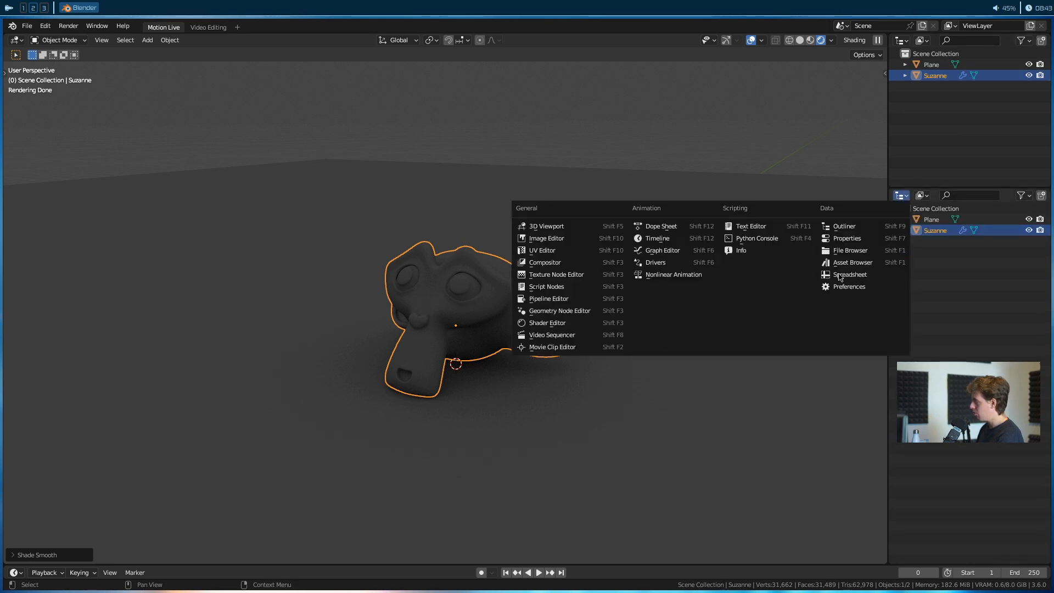
{"action": "left_click", "coordinate": [857, 239]}
{"action": "left_click_drag", "start_coordinate": [931, 190], "coordinate": [933, 145]}
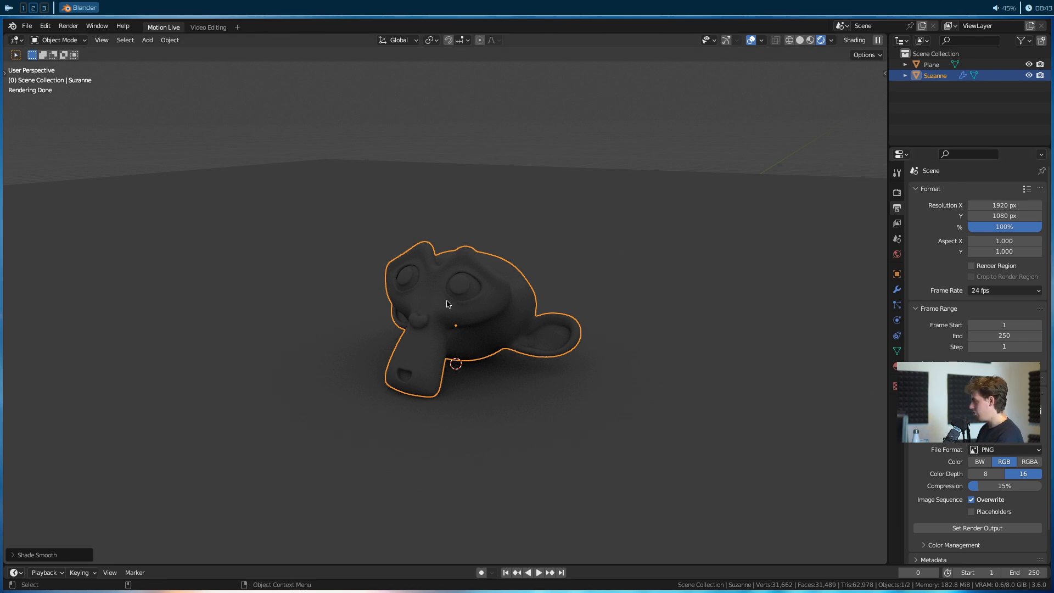
Set the World background strength to 0 and deselect Suzanne.
{"action": "left_click", "coordinate": [897, 255]}
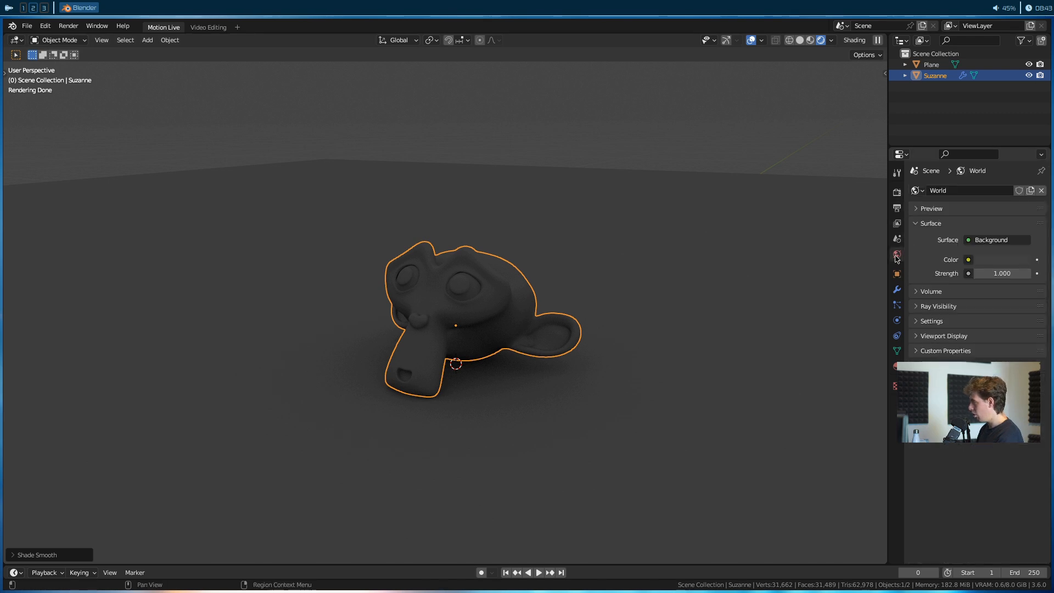
{"action": "middle_click_drag", "start_coordinate": [713, 252], "coordinate": [611, 207]}
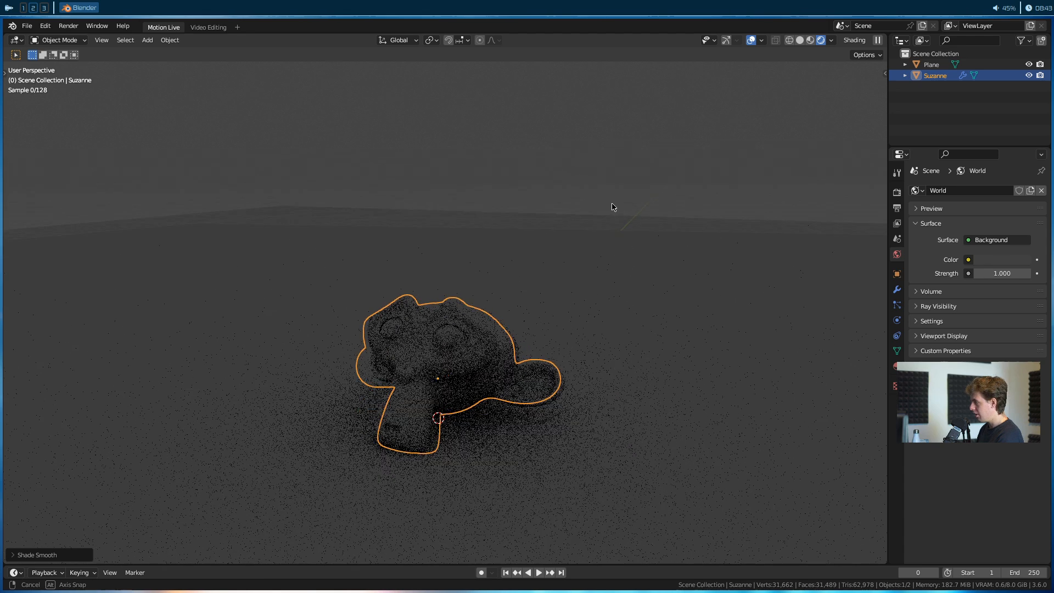
{"action": "left_click", "coordinate": [995, 274]}
{"action": "type", "text": "0"}
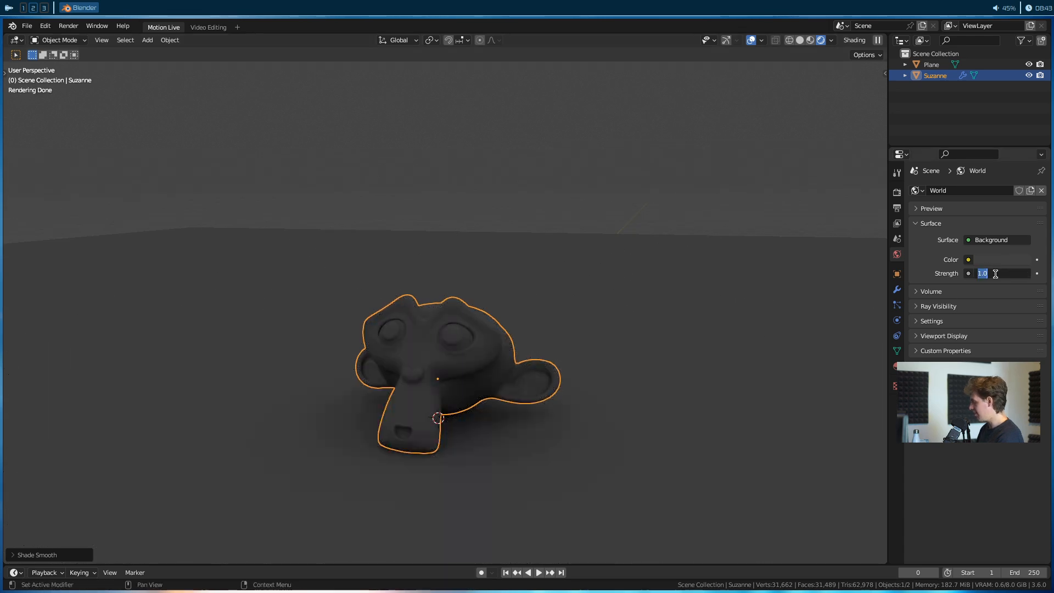
{"action": "key", "text": "Return"}
{"action": "left_click", "coordinate": [634, 203]}
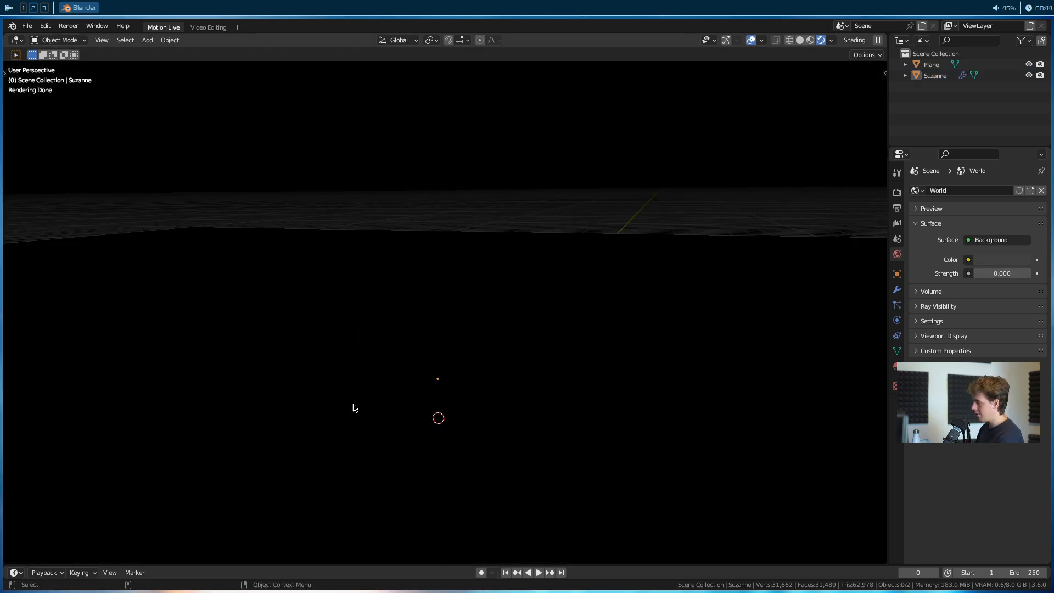
Add a point light at the 3D cursor under Suzanne.
{"action": "mouse_move", "coordinate": [474, 282]}
{"action": "middle_mouse_down"}
{"action": "mouse_move", "coordinate": [550, 278]}
{"action": "mouse_move", "coordinate": [479, 276]}
{"action": "middle_mouse_up"}
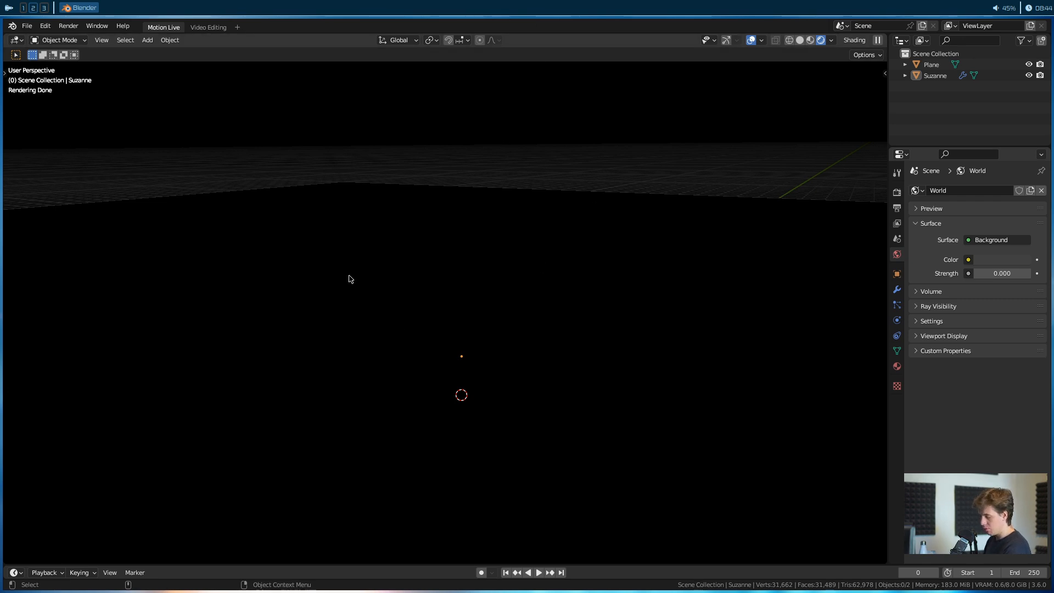
{"action": "key", "text": "shift+a"}
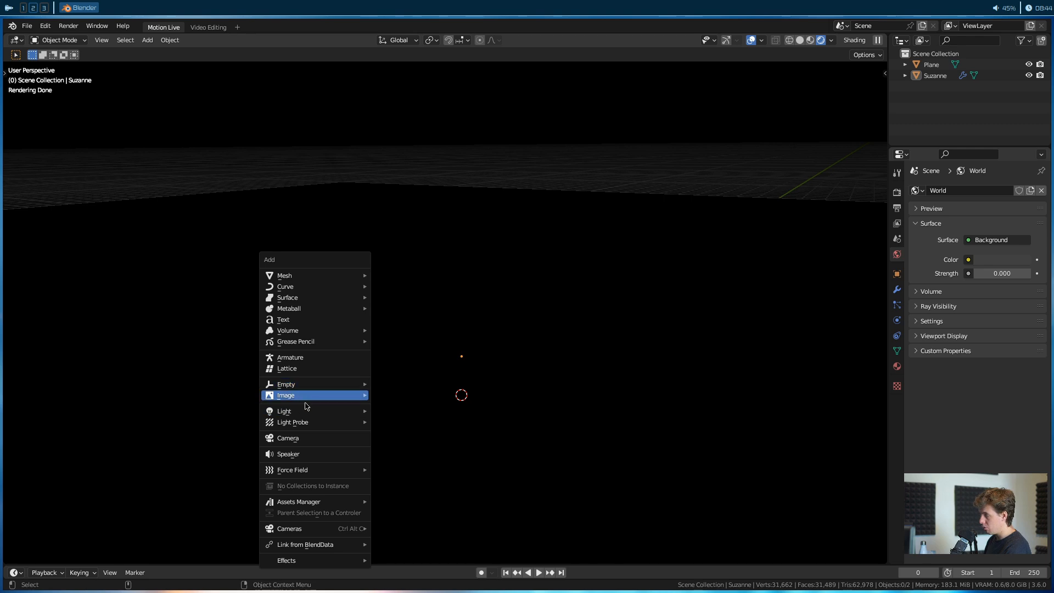
{"action": "mouse_move", "coordinate": [306, 414]}
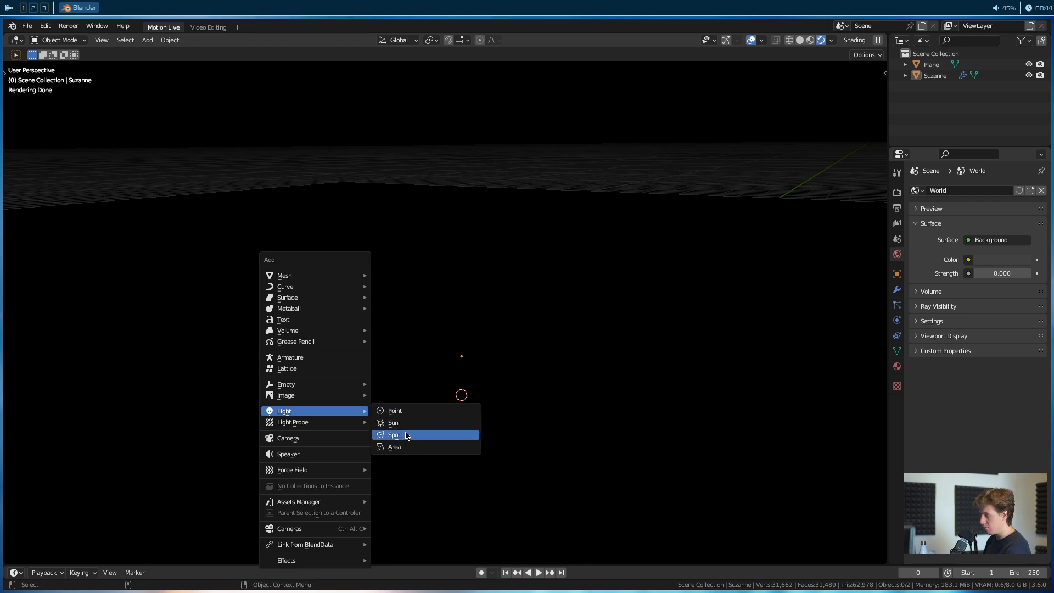
{"action": "left_click", "coordinate": [411, 412]}
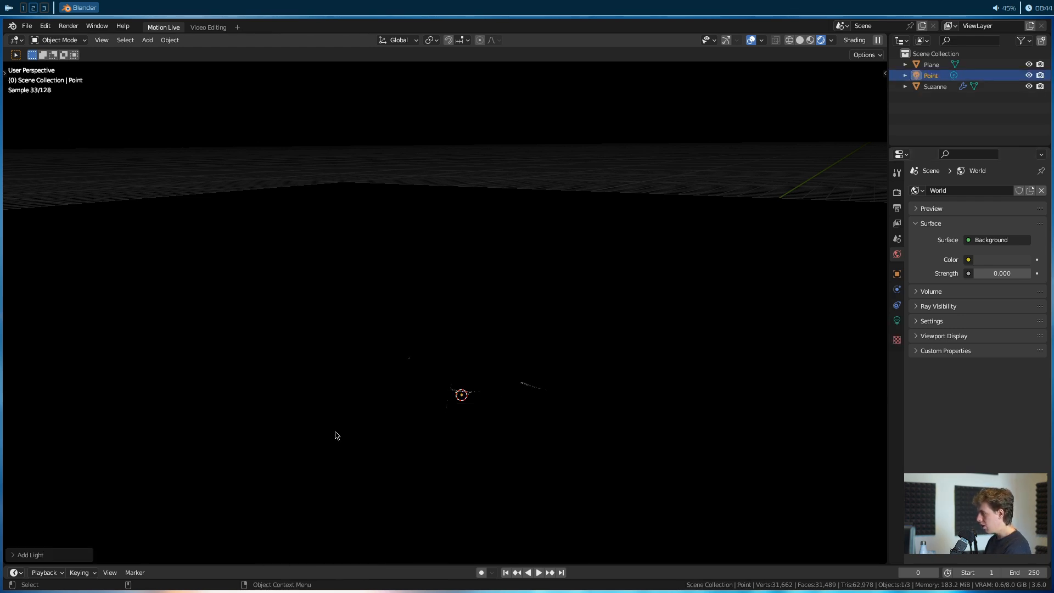
{"action": "key", "text": "g"}
{"action": "right_click", "coordinate": [482, 394]}
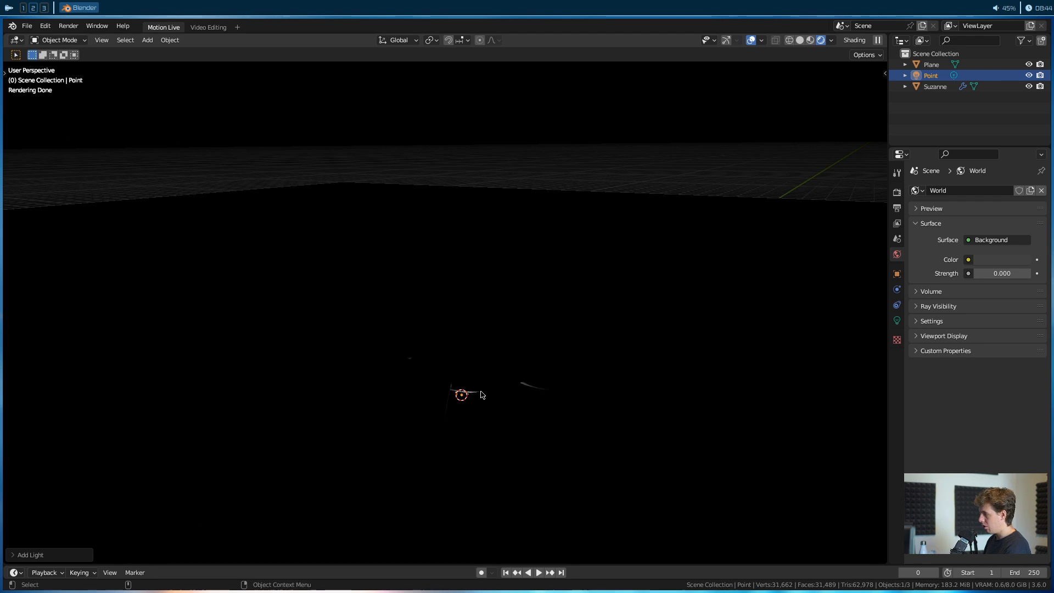
Compare wireframe, solid and rendered shading in the viewport, finishing with solid shading.
{"action": "key", "text": "shift+z"}
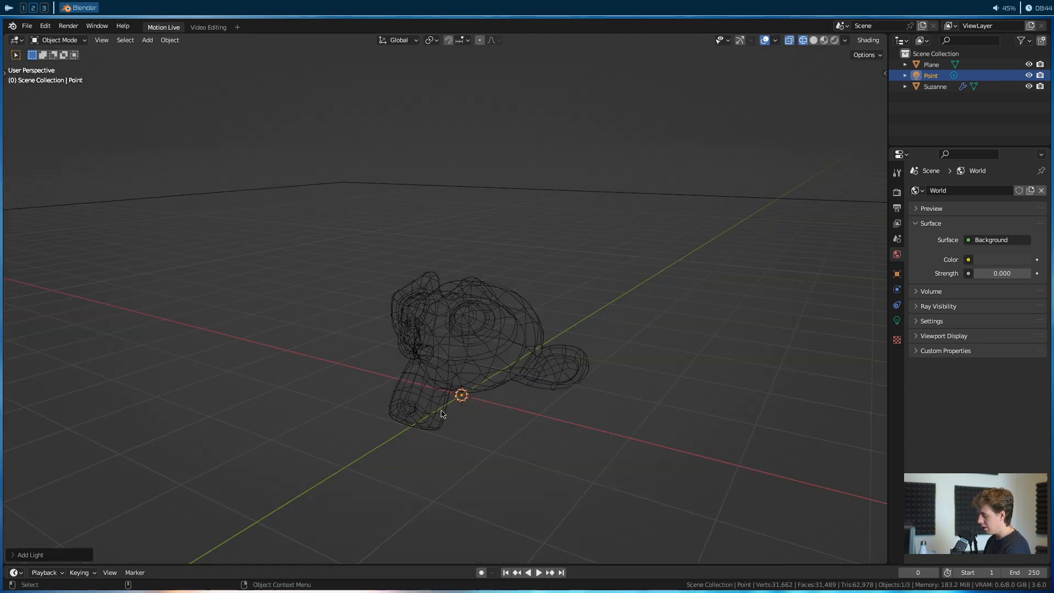
{"action": "key", "text": "z"}
{"action": "left_click", "coordinate": [499, 408]}
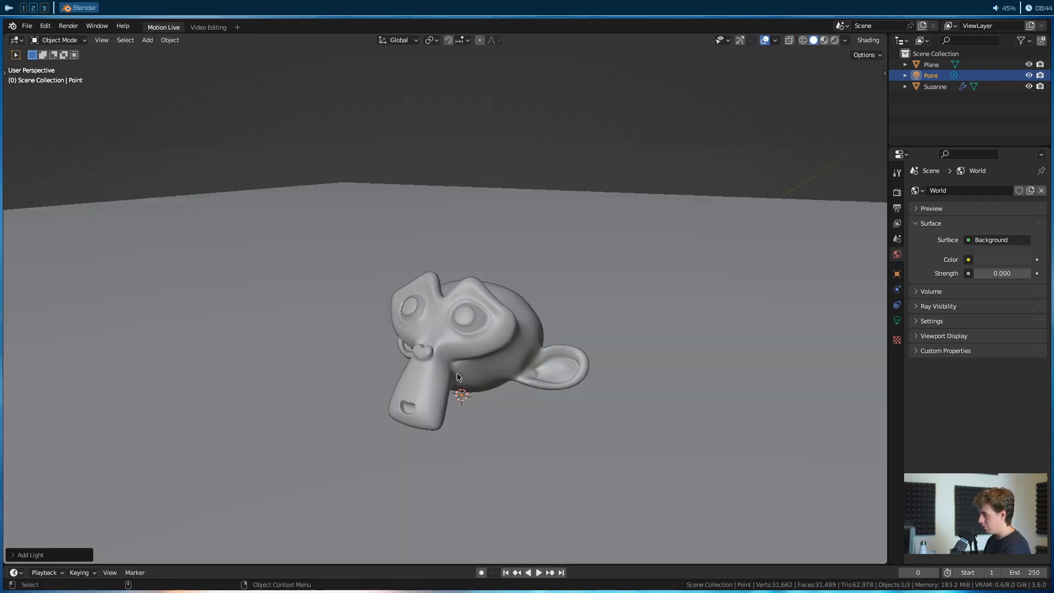
{"action": "key", "text": "z"}
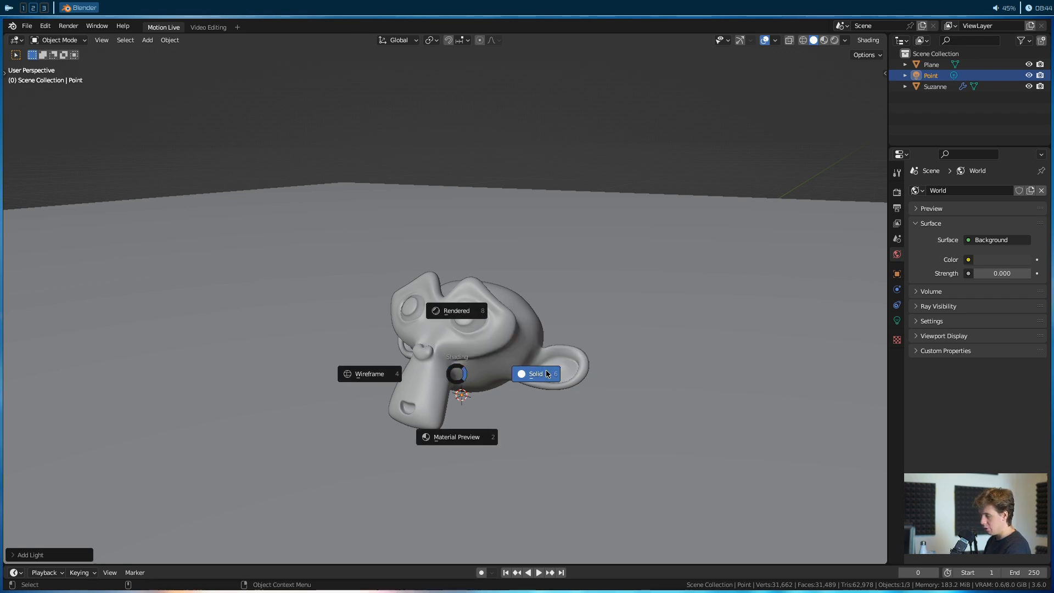
{"action": "left_click", "coordinate": [485, 306]}
{"action": "key", "text": "z"}
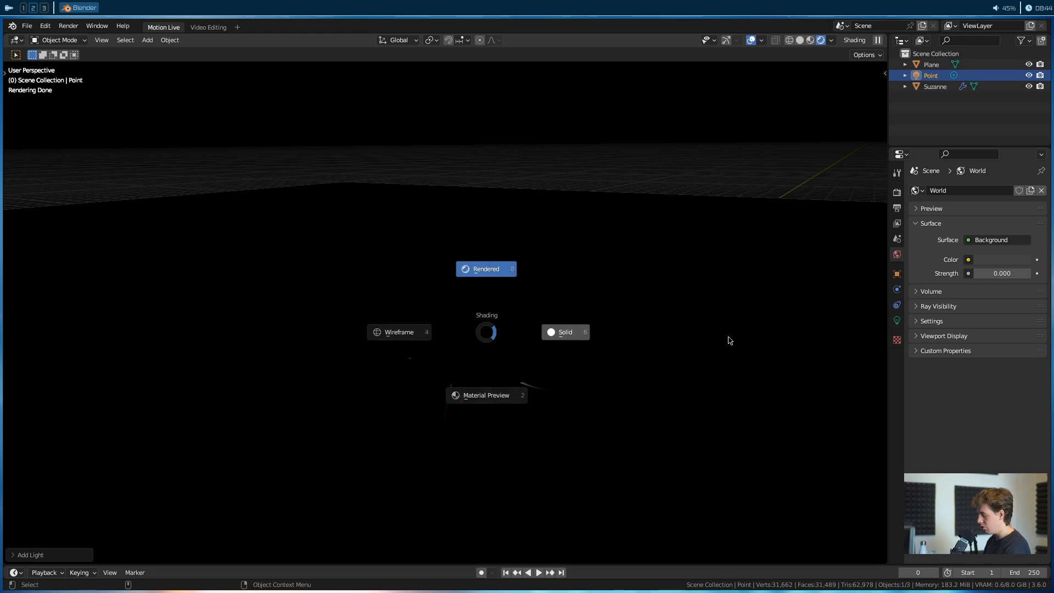
{"action": "left_click", "coordinate": [690, 337]}
Move the point light from the 3D cursor to a spot above Suzanne's head.
{"action": "right_click_drag", "start_coordinate": [570, 357], "coordinate": [506, 431], "text": "alt"}
{"action": "scroll", "coordinate": [478, 220], "scroll_direction": "down", "scroll_amount": 5}
{"action": "scroll", "coordinate": [494, 346], "scroll_direction": "down", "scroll_amount": 5}
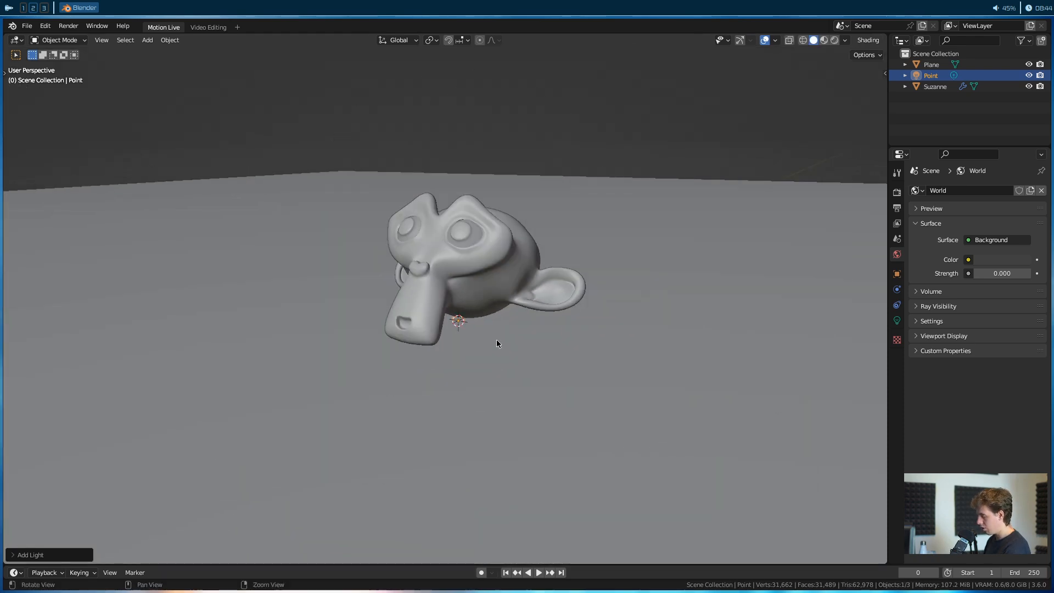
{"action": "key", "text": "g"}
{"action": "left_click", "coordinate": [498, 214]}
Switch to rendered shading and move the point light to the side in front of Suzanne's face.
{"action": "middle_click_drag", "start_coordinate": [499, 219], "coordinate": [491, 246], "text": "alt"}
{"action": "left_click_drag", "start_coordinate": [494, 259], "coordinate": [482, 260], "text": "alt"}
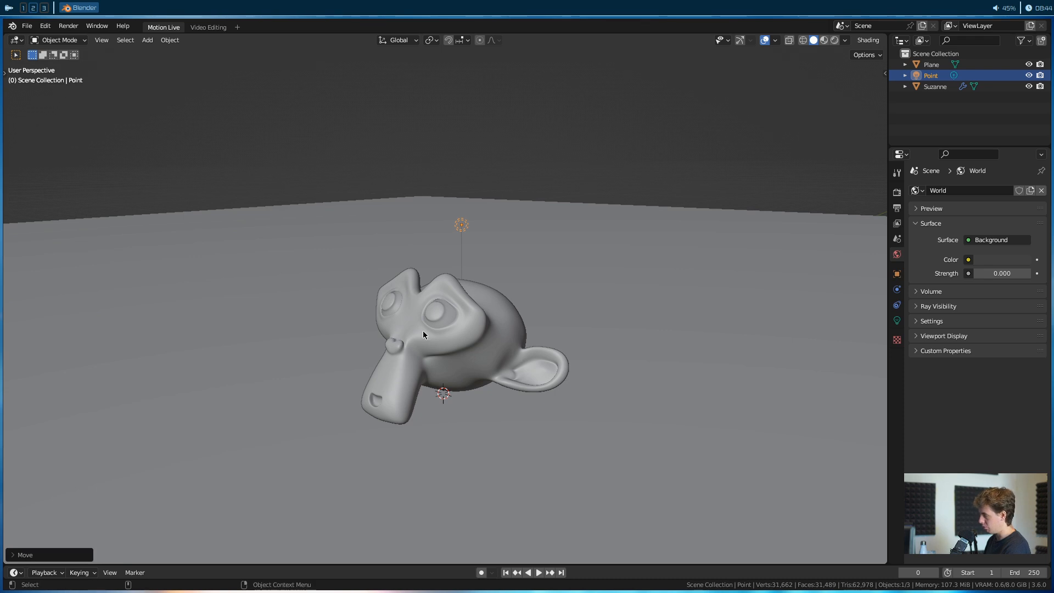
{"action": "key", "text": "z"}
{"action": "key", "text": "g"}
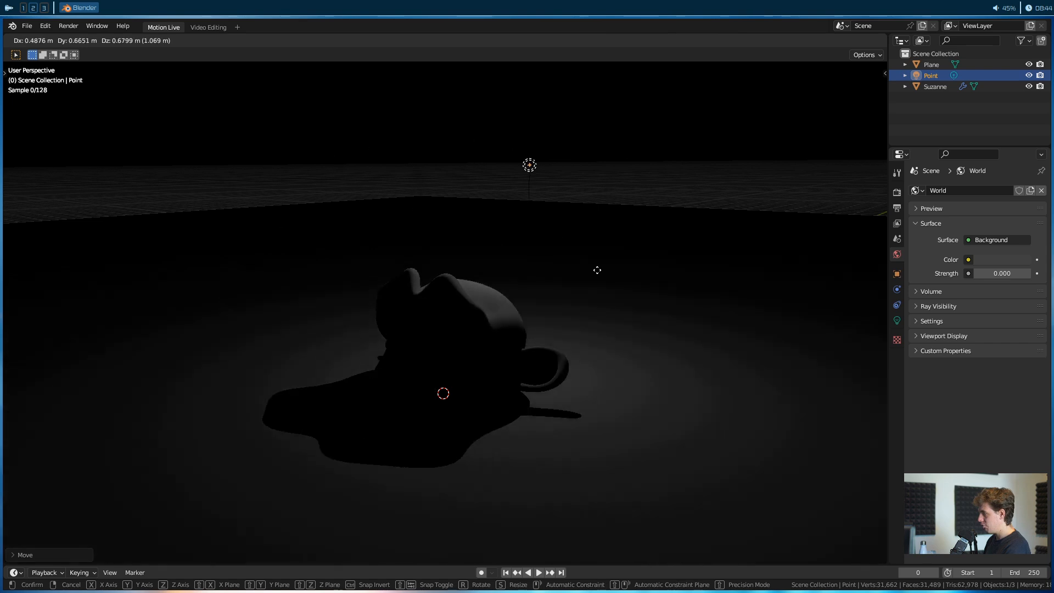
{"action": "left_click", "coordinate": [351, 283]}
Move the point light close to Suzanne's forehead, and pull it back away from the face to compare the lighting.
{"action": "left_click_drag", "start_coordinate": [326, 295], "coordinate": [367, 298], "text": "alt"}
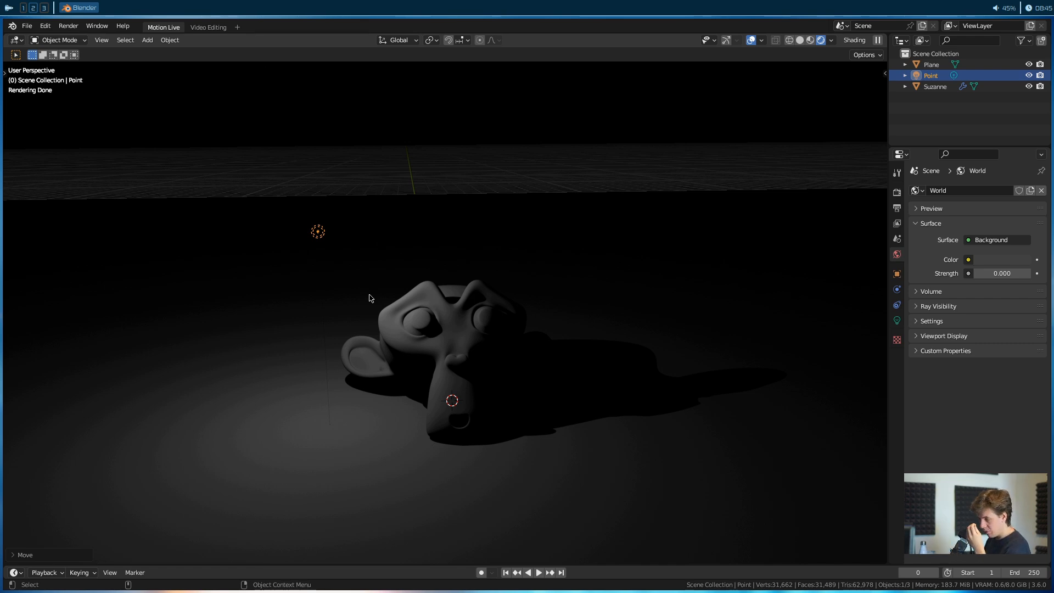
{"action": "left_click_drag", "start_coordinate": [364, 275], "coordinate": [329, 327], "text": "alt"}
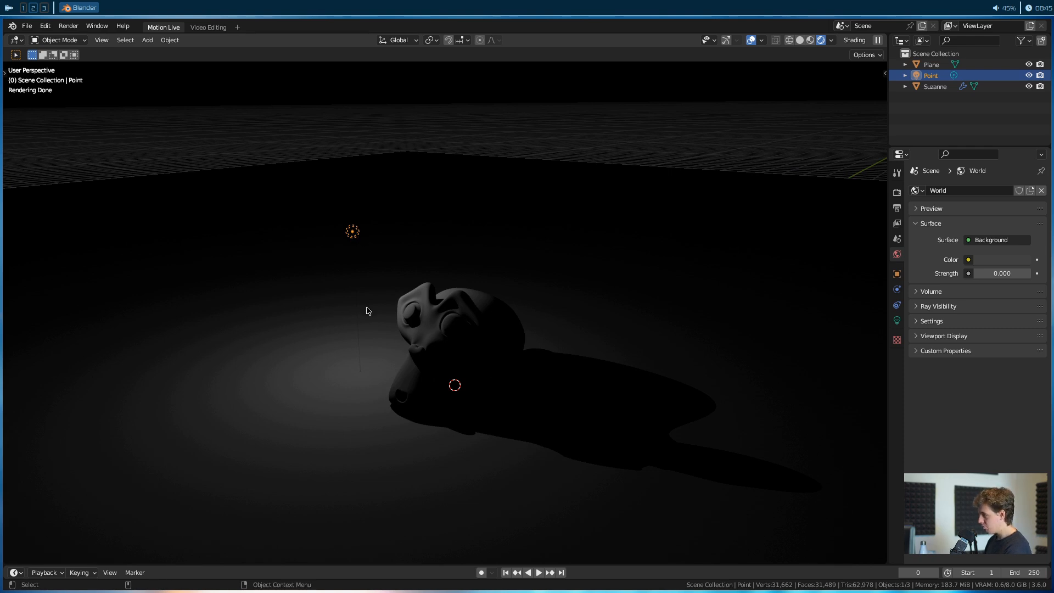
{"action": "left_click_drag", "start_coordinate": [378, 304], "coordinate": [407, 290], "text": "alt"}
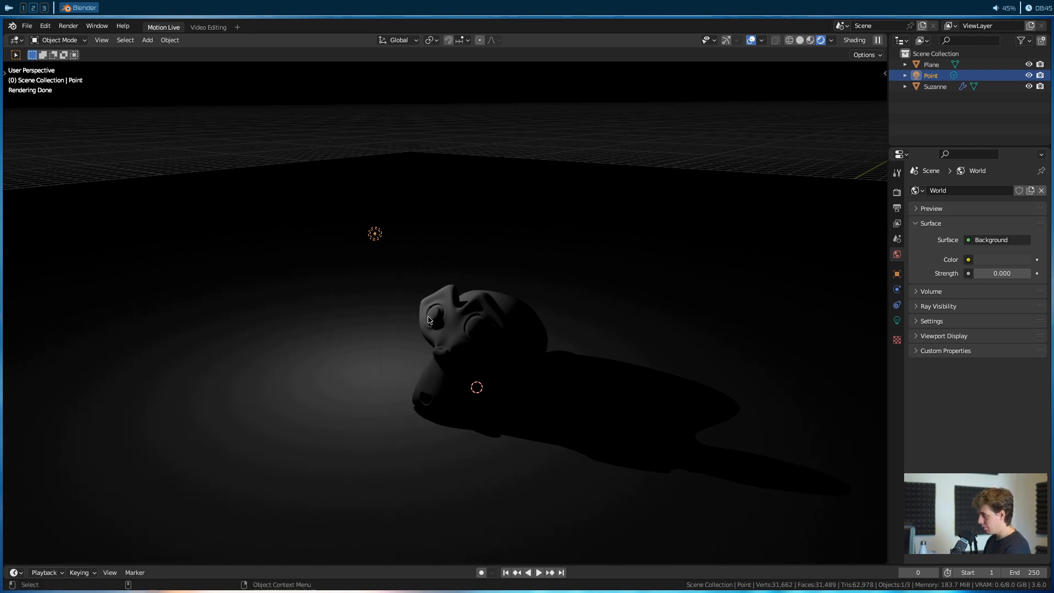
{"action": "left_click_drag", "start_coordinate": [463, 329], "coordinate": [433, 307], "text": "alt"}
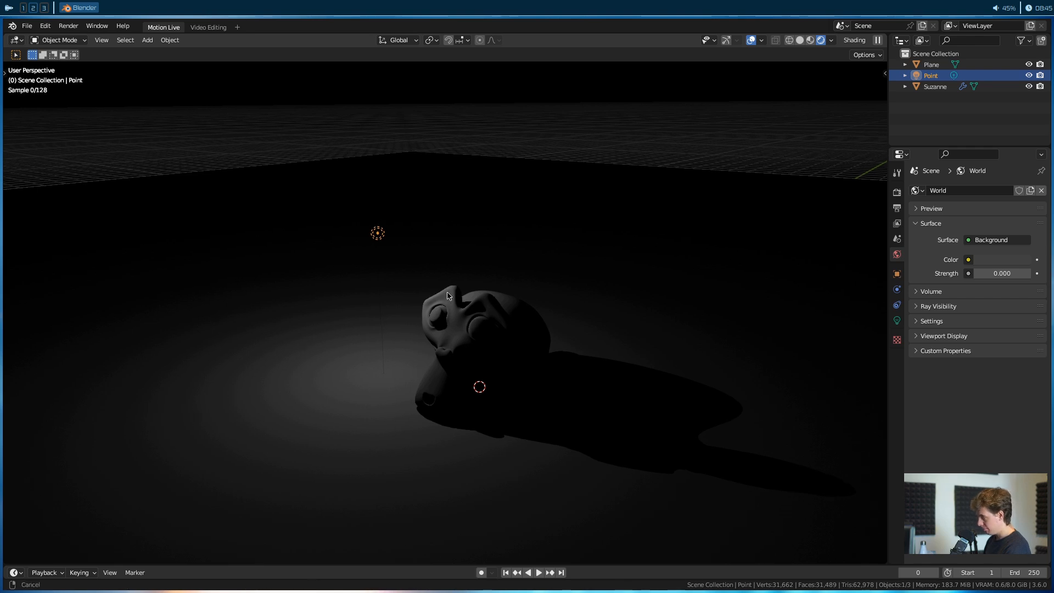
{"action": "key", "text": "g"}
{"action": "left_click", "coordinate": [417, 291]}
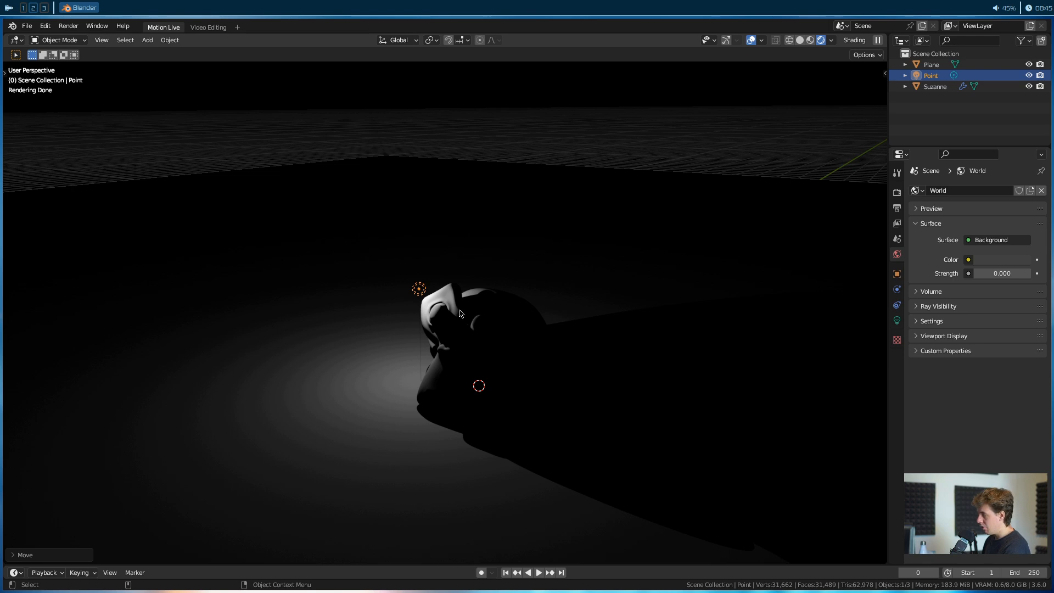
{"action": "key", "text": "g"}
{"action": "left_click", "coordinate": [350, 243]}
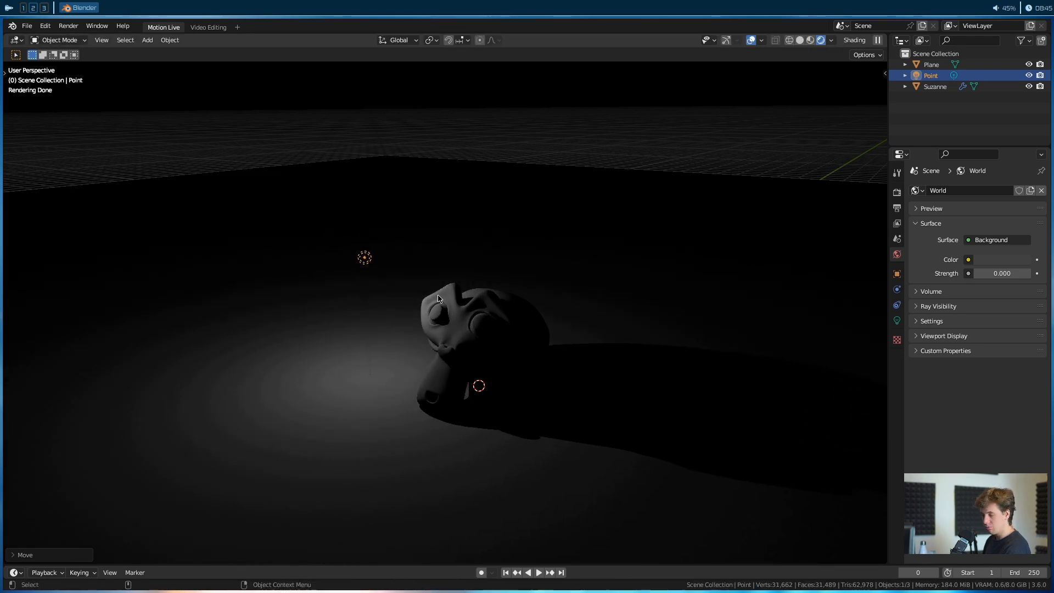
Move the point light far from Suzanne and back beside her head to compare the lighting at different distances.
{"action": "middle_click_drag", "start_coordinate": [413, 310], "coordinate": [362, 322]}
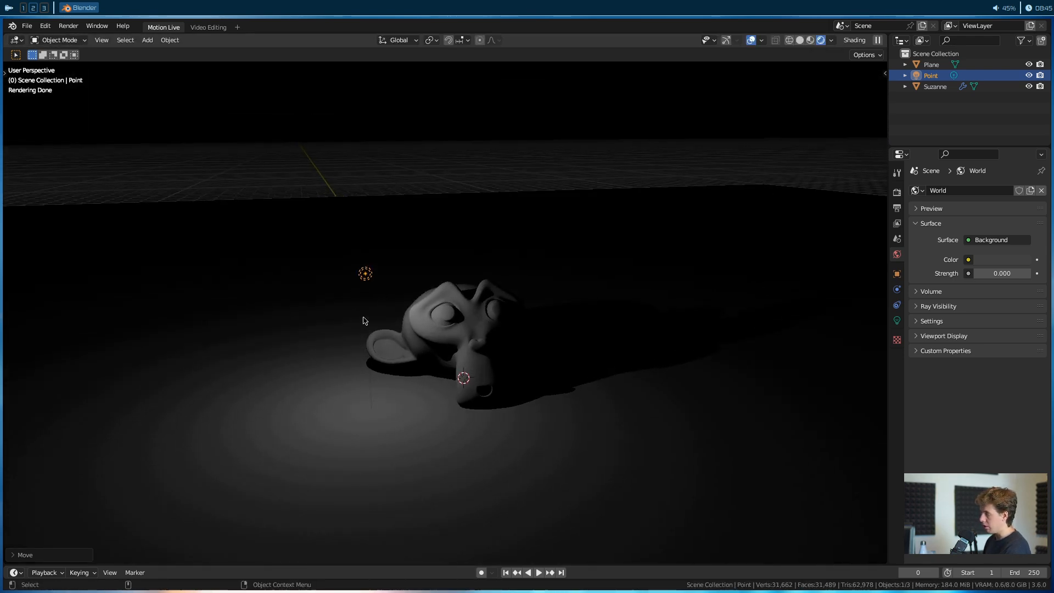
{"action": "key", "text": "g"}
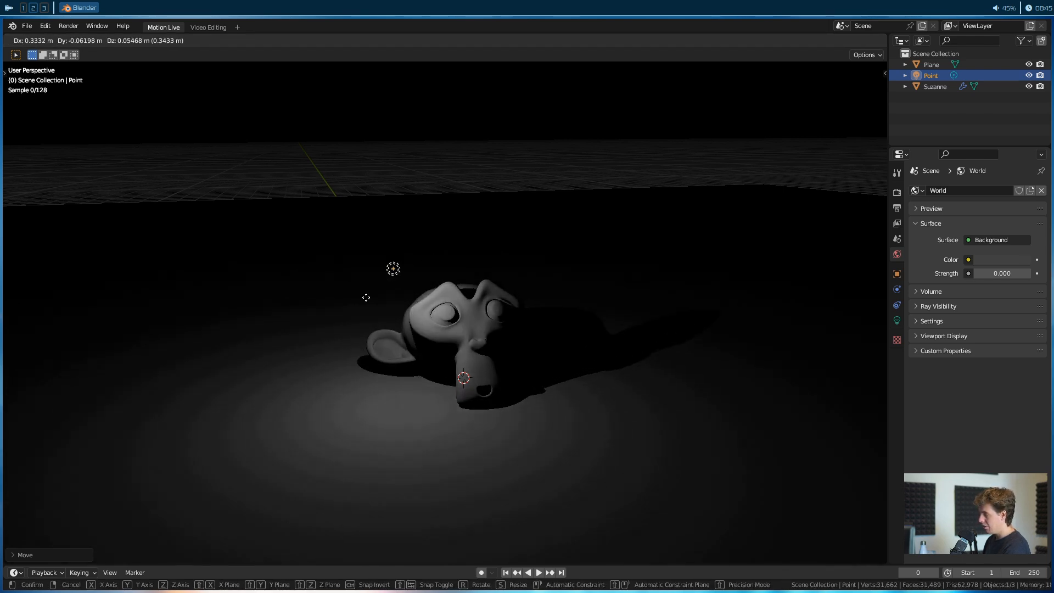
{"action": "right_click", "coordinate": [393, 306]}
{"action": "middle_click_drag", "start_coordinate": [467, 323], "coordinate": [254, 231]}
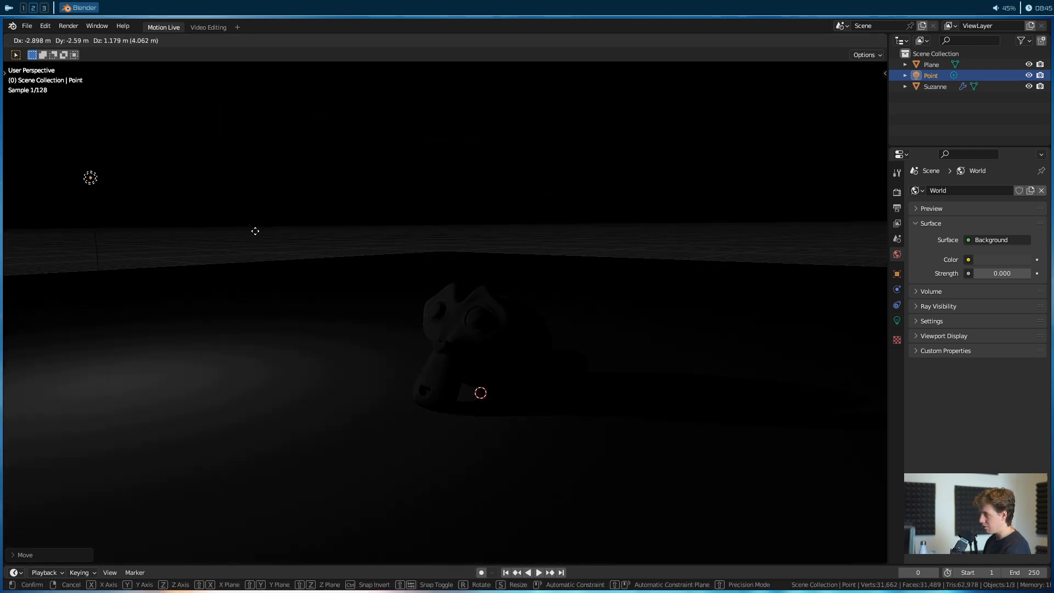
{"action": "key", "text": "g"}
{"action": "left_click", "coordinate": [585, 404]}
{"action": "middle_click_drag", "start_coordinate": [577, 392], "coordinate": [475, 352]}
{"action": "key", "text": "g"}
{"action": "left_click", "coordinate": [491, 305]}
{"action": "key", "text": "g"}
{"action": "left_click", "coordinate": [492, 334]}
Raise the point light's power to 108.5 W and view Suzanne's lighting from the front.
{"action": "left_click", "coordinate": [897, 320]}
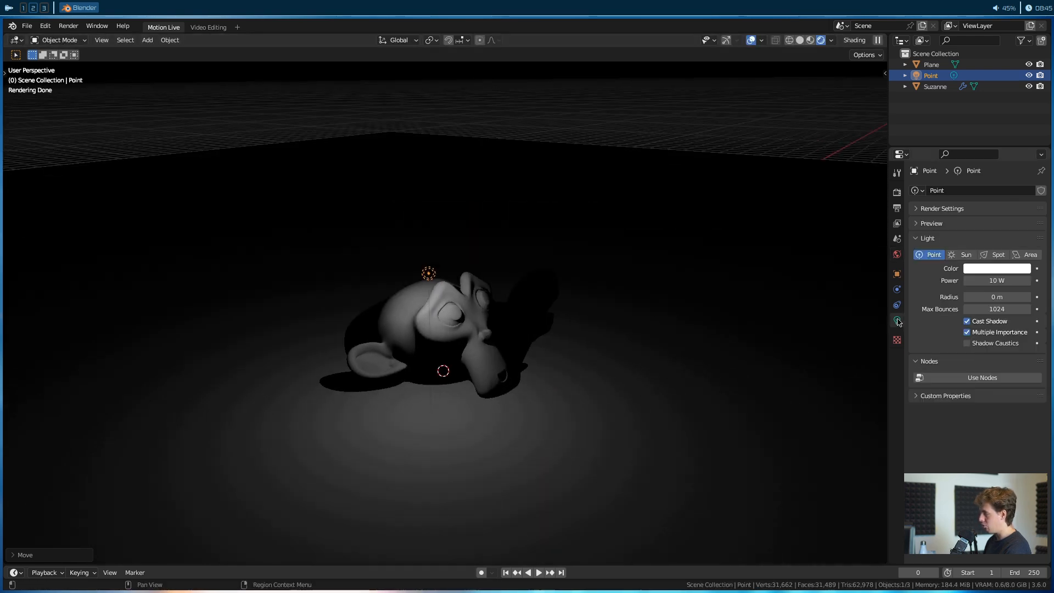
{"action": "left_click_drag", "start_coordinate": [996, 280], "coordinate": [1036, 280]}
{"action": "middle_click_drag", "start_coordinate": [467, 352], "coordinate": [397, 345]}
{"action": "key", "text": "g"}
{"action": "right_click", "coordinate": [377, 334]}
{"action": "middle_click_drag", "start_coordinate": [350, 331], "coordinate": [369, 354]}
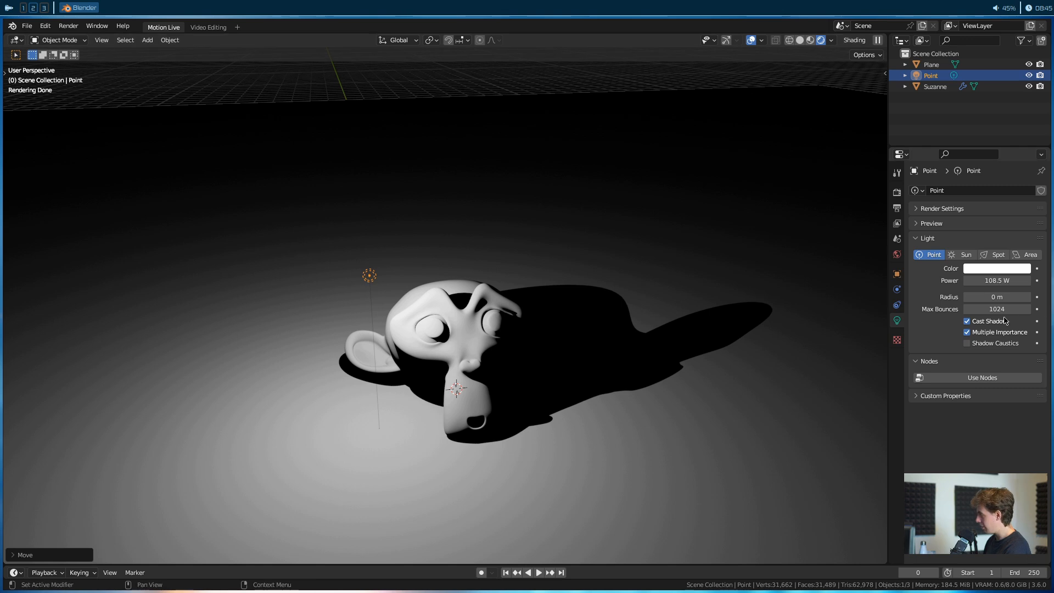
Set the point light's radius to 0.5 m and inspect the shadow edges around Suzanne's face.
{"action": "scroll", "coordinate": [428, 301], "scroll_direction": "up", "scroll_amount": 5}
{"action": "middle_click_drag", "start_coordinate": [363, 293], "coordinate": [455, 310], "text": "shift"}
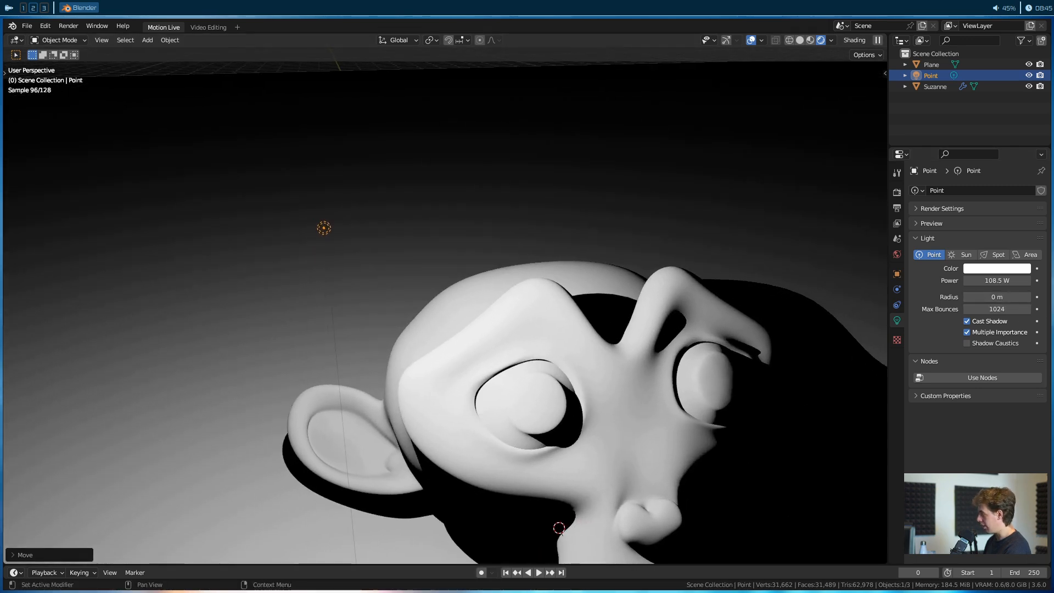
{"action": "left_click_drag", "start_coordinate": [1017, 297], "coordinate": [1044, 297]}
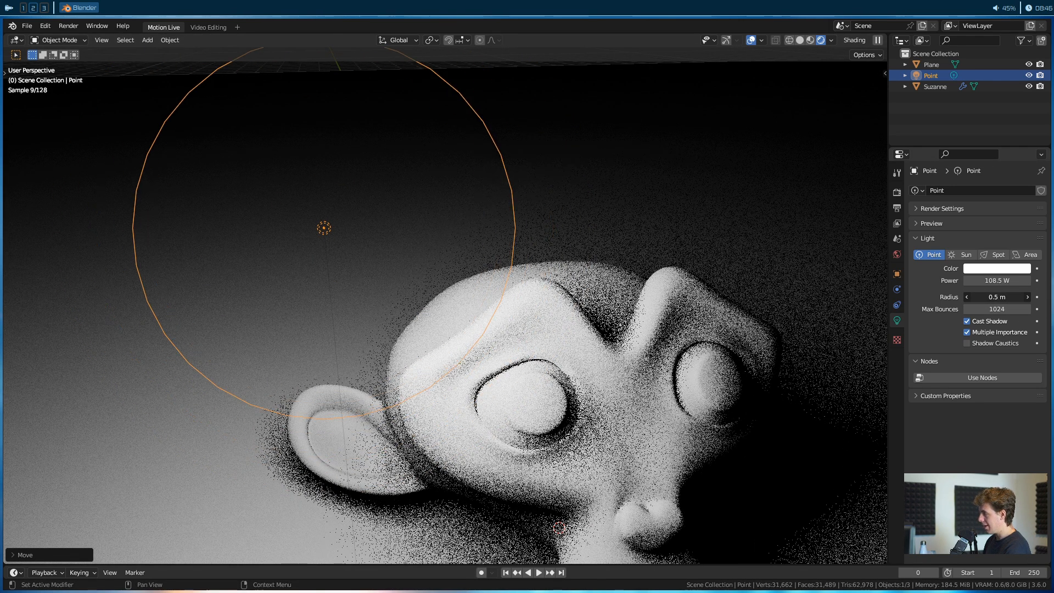
{"action": "scroll", "coordinate": [376, 133], "scroll_direction": "down", "scroll_amount": 4}
{"action": "middle_click_drag", "start_coordinate": [420, 268], "coordinate": [360, 233]}
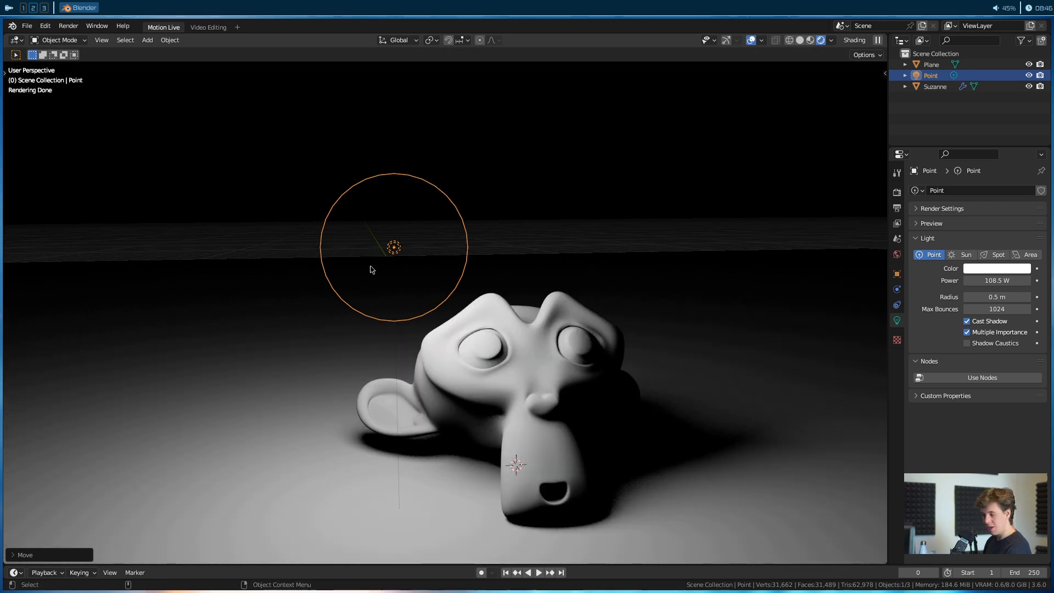
Enable camera ray visibility for the point light in its object visibility settings.
{"action": "left_click", "coordinate": [897, 274]}
{"action": "left_click", "coordinate": [948, 439]}
{"action": "scroll", "coordinate": [951, 434], "scroll_direction": "down", "scroll_amount": 5}
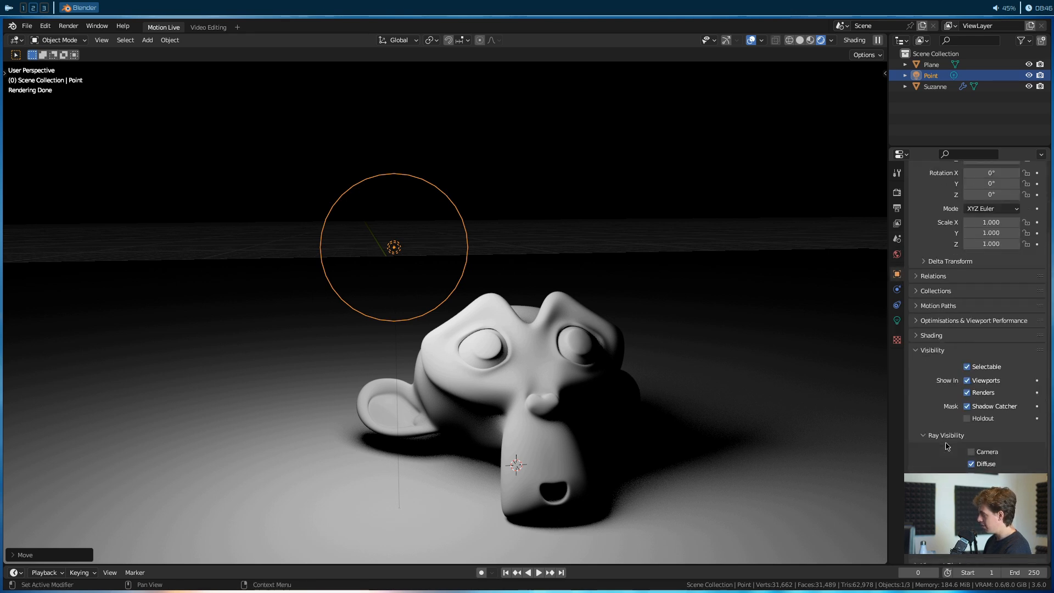
{"action": "left_click", "coordinate": [971, 430]}
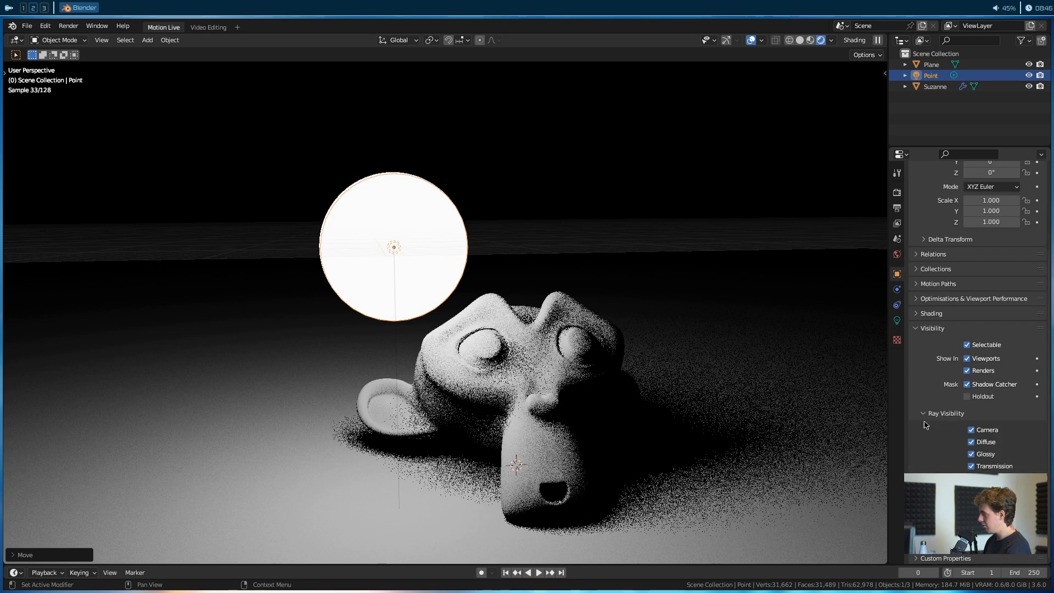
{"action": "middle_click_drag", "start_coordinate": [549, 291], "coordinate": [529, 282]}
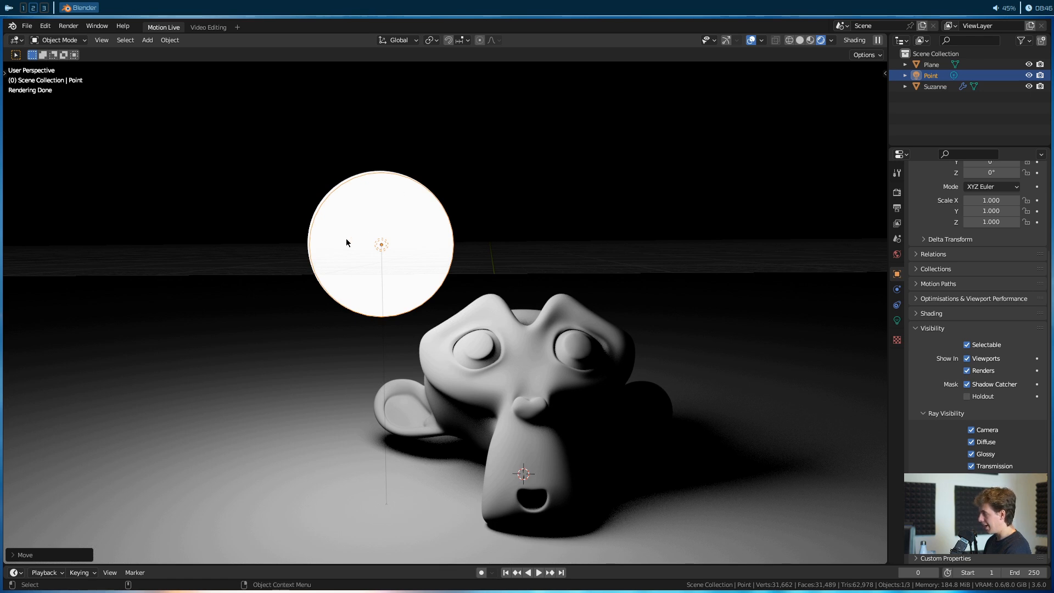
Shrink the point light's radius to 0.06 m, reduce it to 0 m, and inspect Suzanne's shadow on the plane.
{"action": "left_click", "coordinate": [896, 320]}
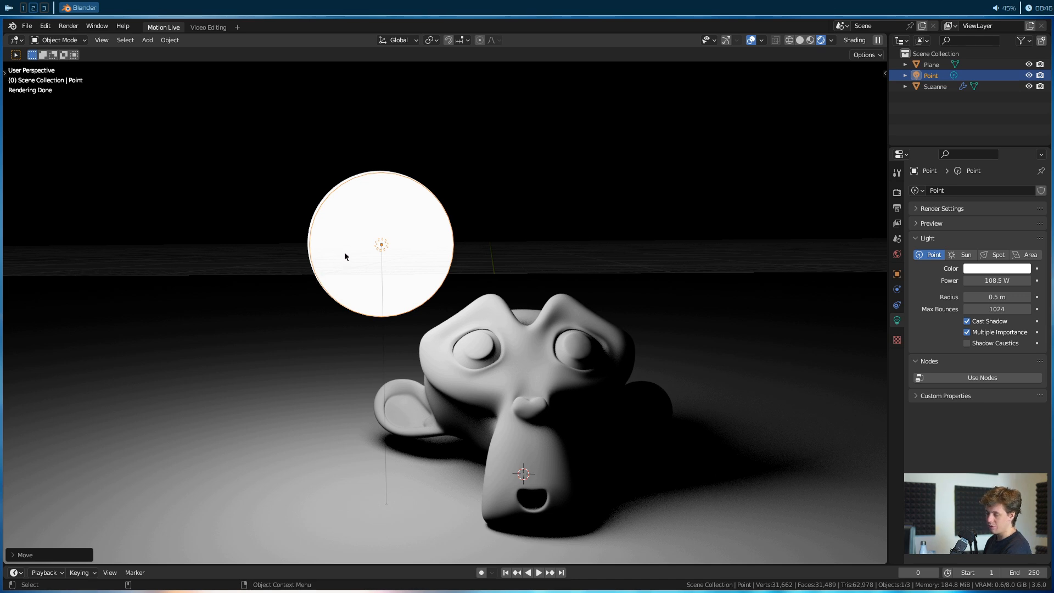
{"action": "left_click_drag", "start_coordinate": [994, 298], "coordinate": [569, 285]}
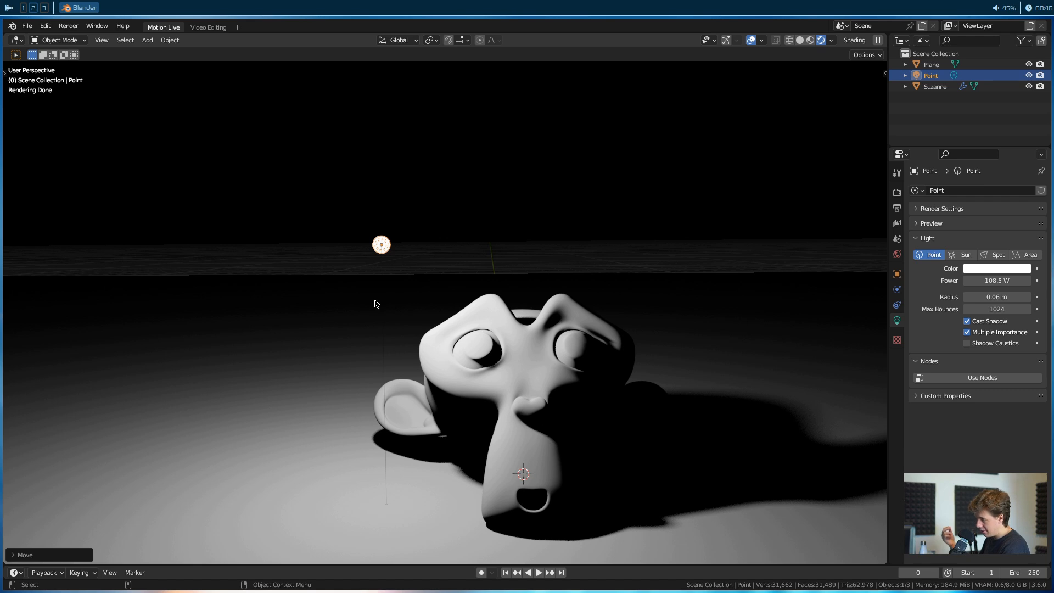
{"action": "left_click", "coordinate": [1004, 301]}
{"action": "key", "text": "Return"}
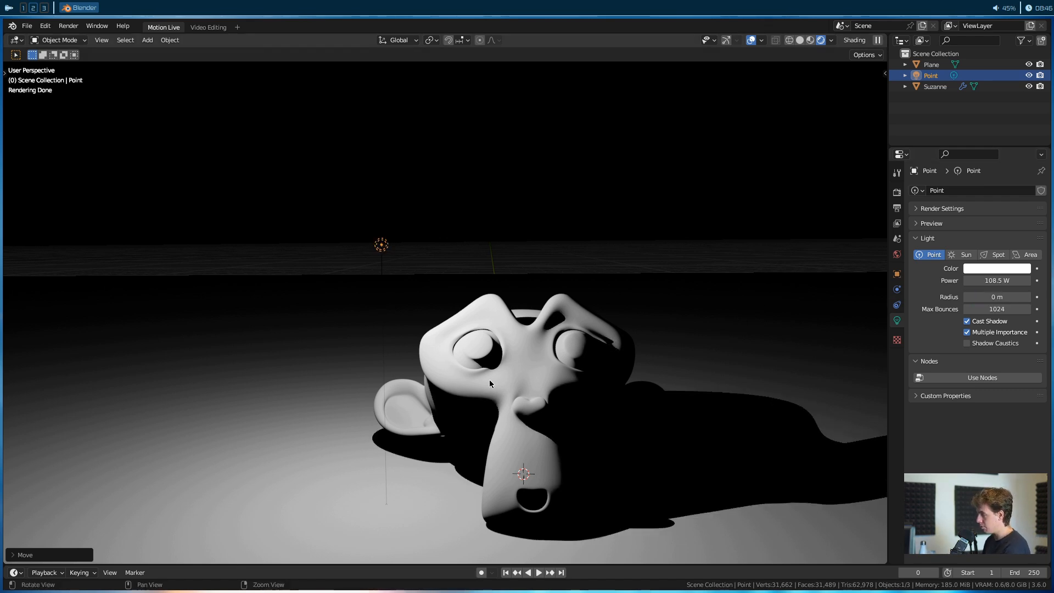
{"action": "middle_click_drag", "start_coordinate": [489, 380], "coordinate": [413, 368]}
{"action": "middle_click_drag", "start_coordinate": [670, 371], "coordinate": [518, 351]}
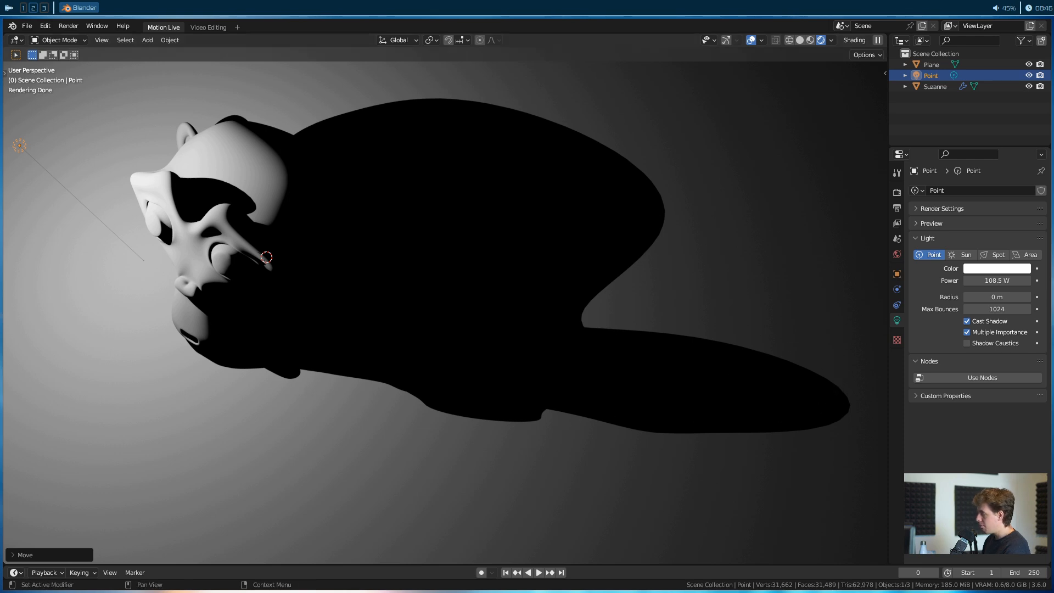
Increase the point light's radius to 0.469 m, and enlarge it to 0.725 m to compare the shadow softness.
{"action": "left_click_drag", "start_coordinate": [998, 297], "coordinate": [1040, 296]}
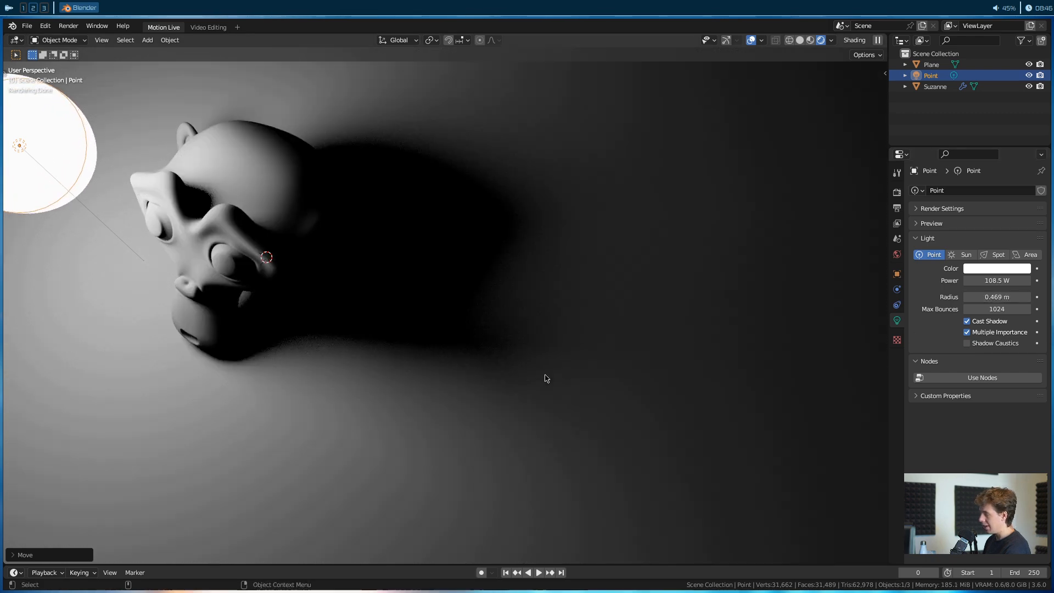
{"action": "scroll", "coordinate": [474, 196], "scroll_direction": "down", "scroll_amount": 4}
{"action": "middle_click_drag", "start_coordinate": [475, 199], "coordinate": [433, 324]}
{"action": "mouse_move", "coordinate": [1005, 297]}
{"action": "left_mouse_down"}
{"action": "mouse_move", "coordinate": [963, 297]}
{"action": "mouse_move", "coordinate": [1016, 297]}
{"action": "mouse_move", "coordinate": [998, 297]}
{"action": "left_mouse_up"}
Move the point light far away from Suzanne, about 12.5 m, and set its power to 1000 W.
{"action": "middle_click_drag", "start_coordinate": [567, 324], "coordinate": [615, 329]}
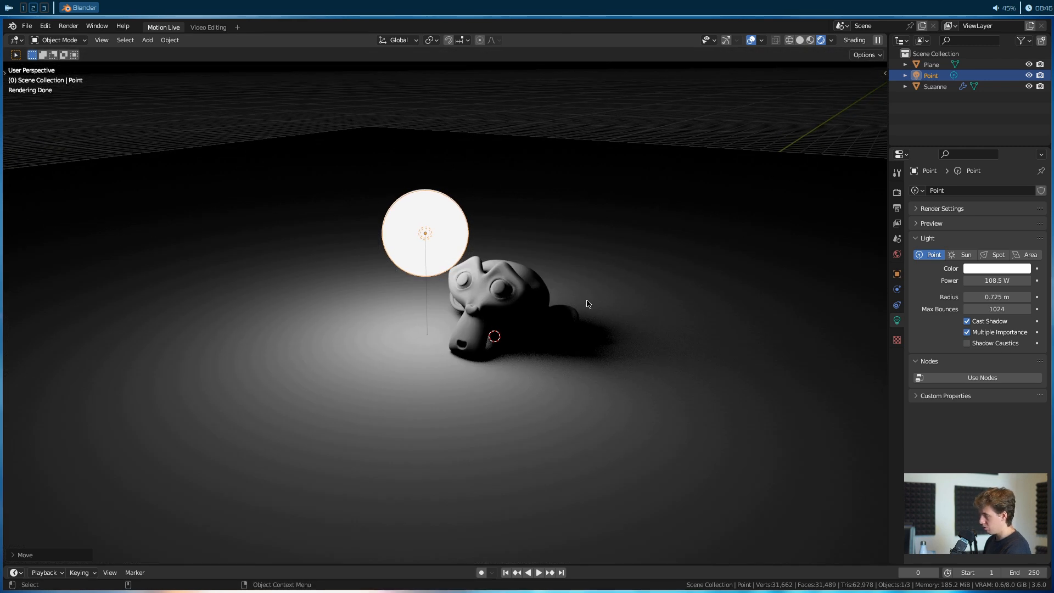
{"action": "key", "text": "g"}
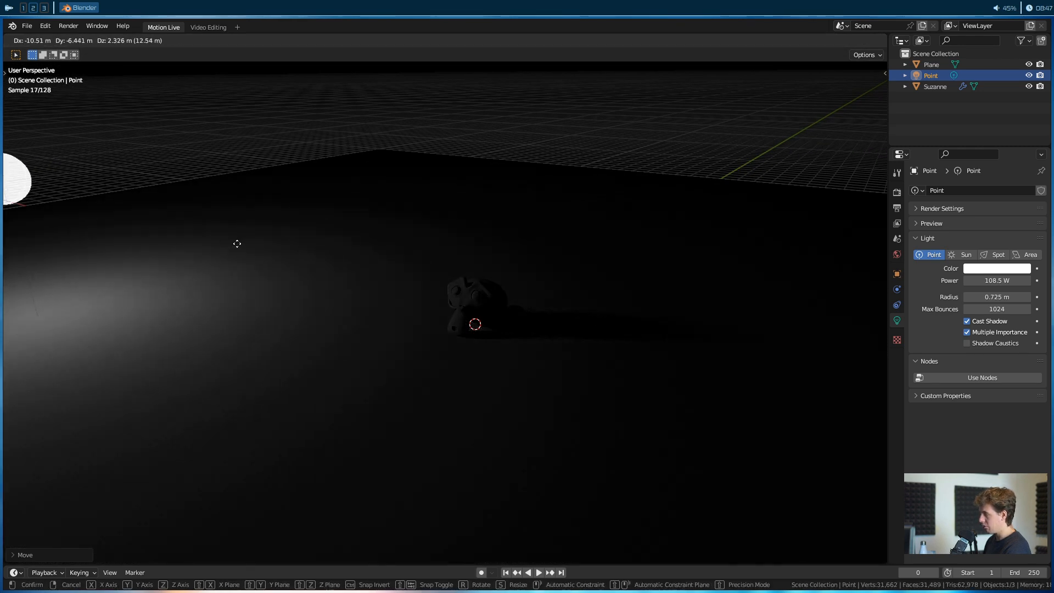
{"action": "left_click", "coordinate": [259, 173]}
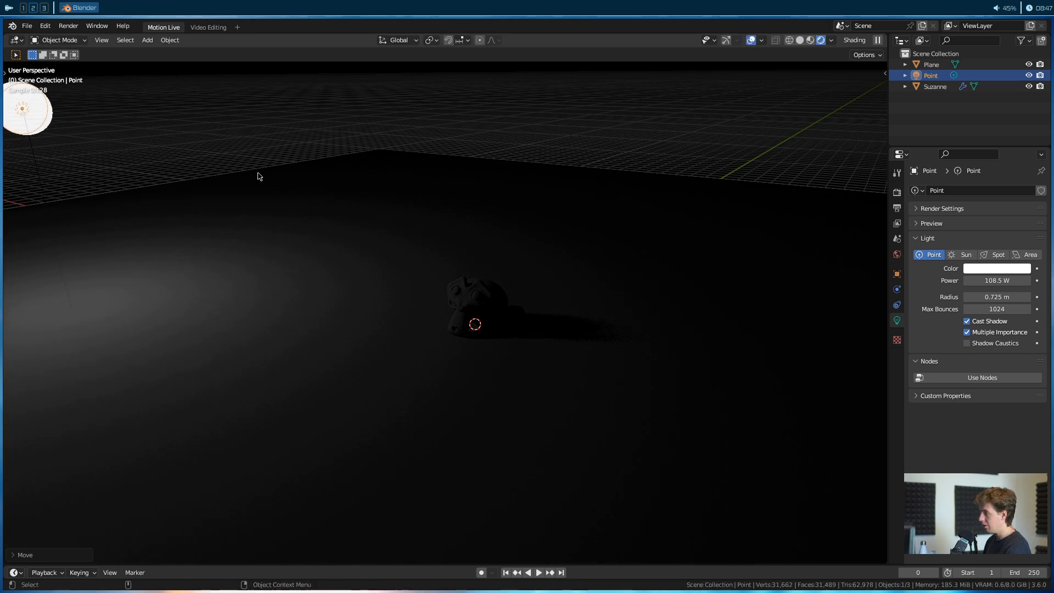
{"action": "left_click", "coordinate": [989, 280]}
{"action": "type", "text": "1000"}
{"action": "key", "text": "Return"}
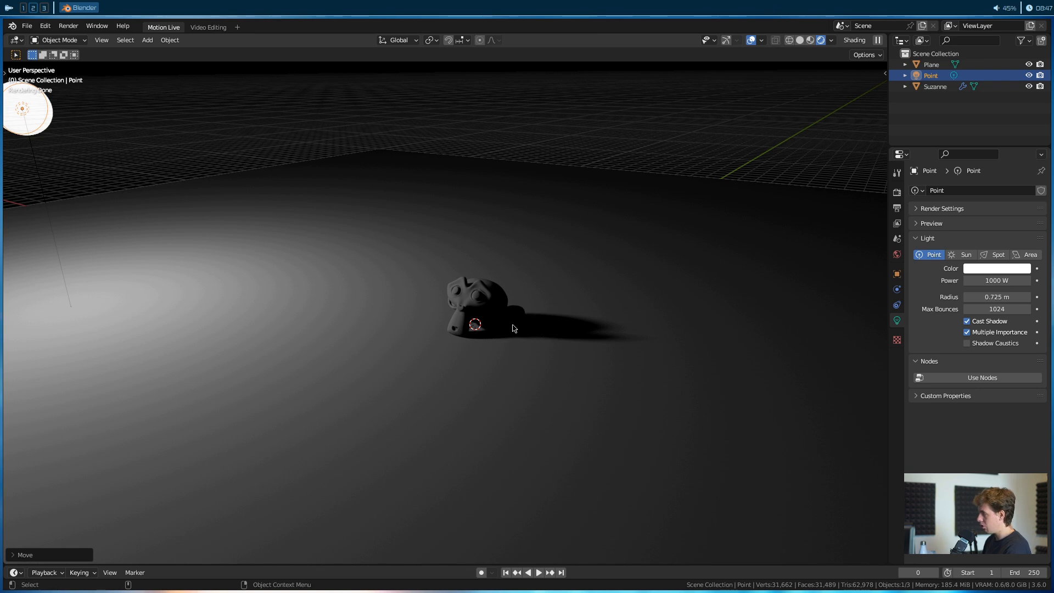
Move the 1000 W point light back to a spot just in front of and above Suzanne.
{"action": "key", "text": "g"}
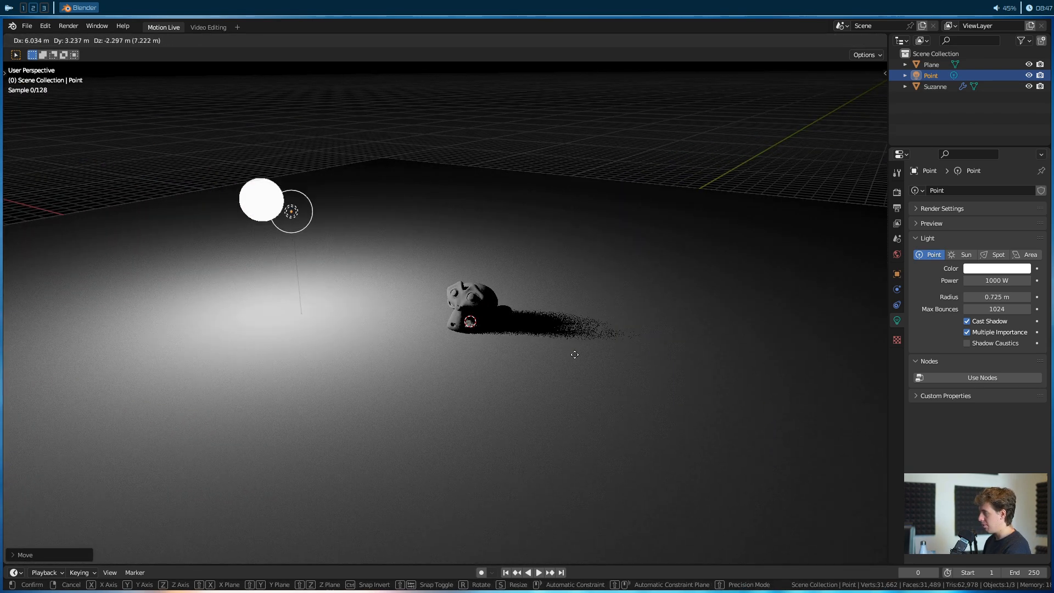
{"action": "left_click", "coordinate": [713, 399]}
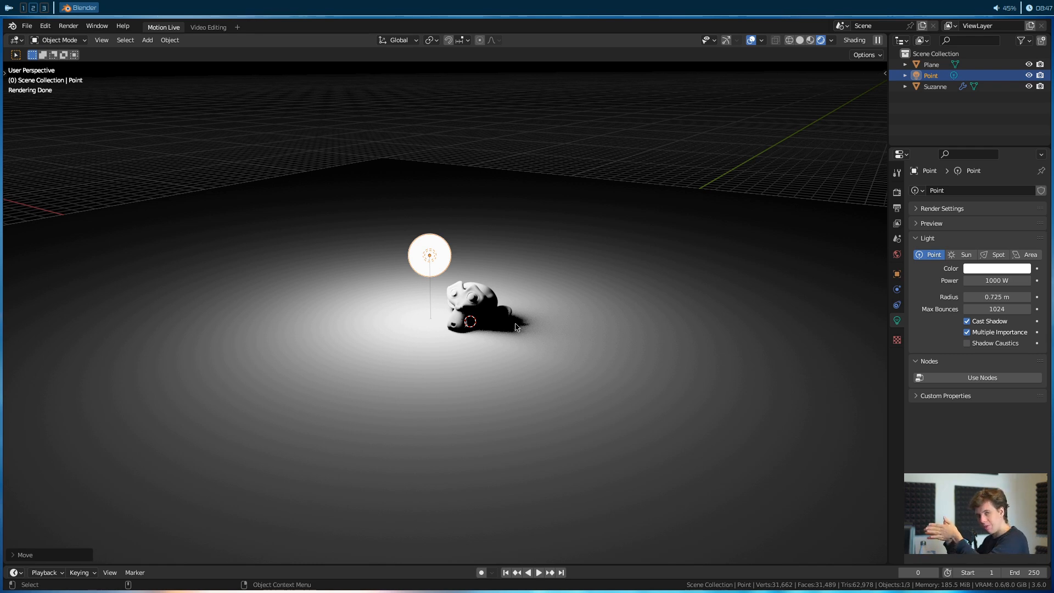
{"action": "scroll", "coordinate": [530, 303], "scroll_direction": "up", "scroll_amount": 4}
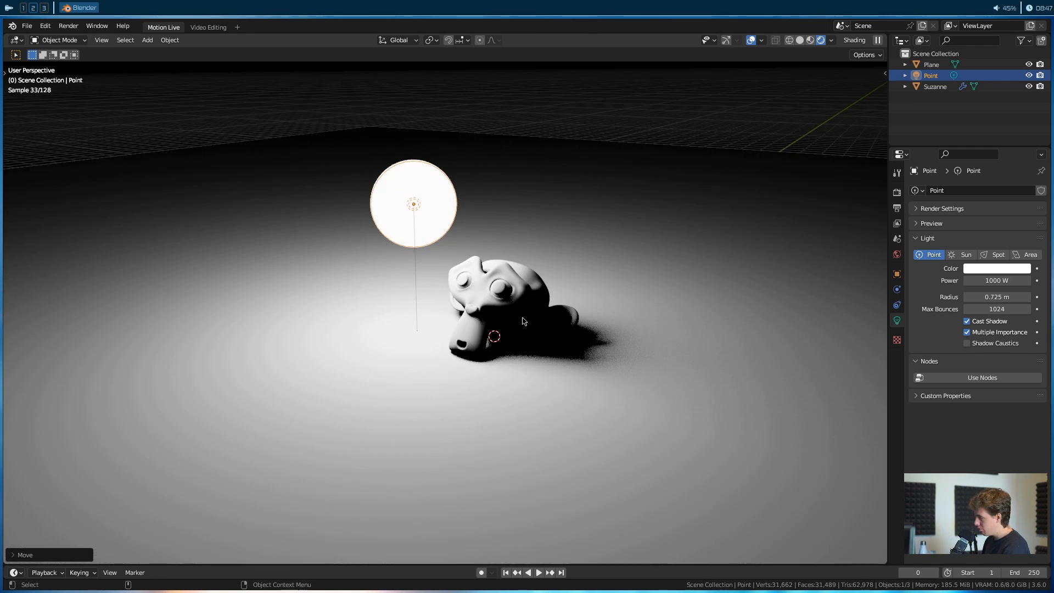
{"action": "scroll", "coordinate": [520, 324], "scroll_direction": "down", "scroll_amount": 5}
{"action": "scroll", "coordinate": [520, 323], "scroll_direction": "up", "scroll_amount": 2}
{"action": "scroll", "coordinate": [519, 327], "scroll_direction": "up", "scroll_amount": 1}
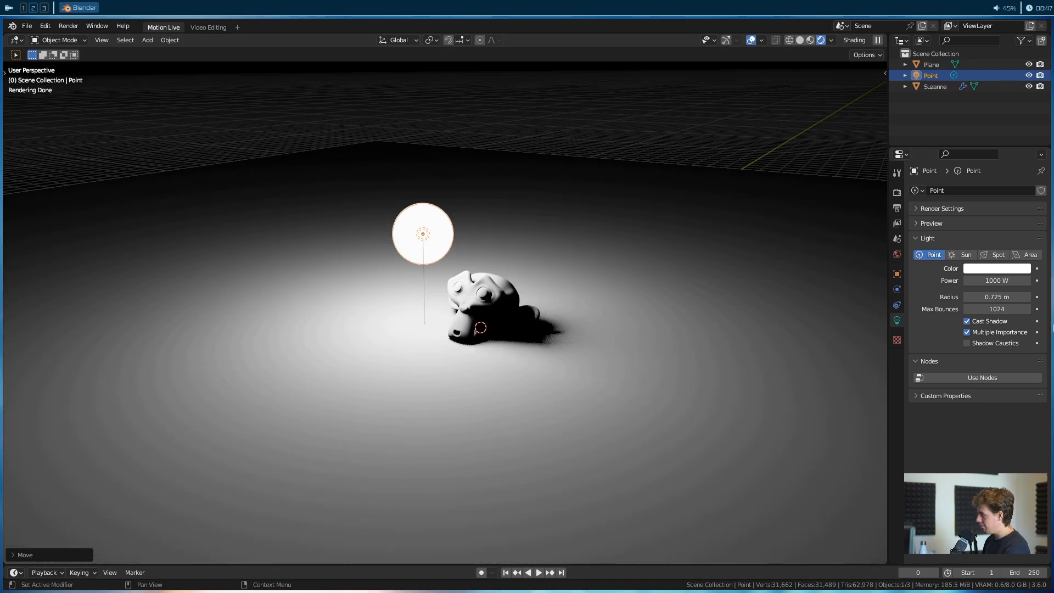
Set the point light's radius to 0.565 m and try moving the light farther from Suzanne.
{"action": "mouse_move", "coordinate": [1000, 297]}
{"action": "left_mouse_down"}
{"action": "mouse_move", "coordinate": [968, 297]}
{"action": "mouse_move", "coordinate": [991, 297]}
{"action": "left_mouse_up"}
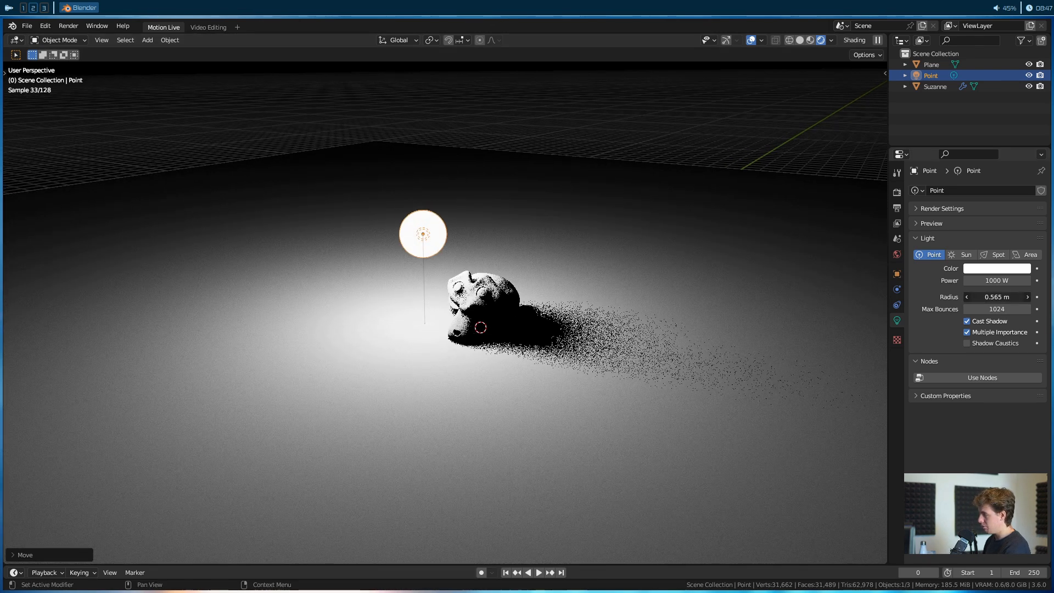
{"action": "scroll", "coordinate": [589, 290], "scroll_direction": "down", "scroll_amount": 2}
{"action": "key", "text": "g"}
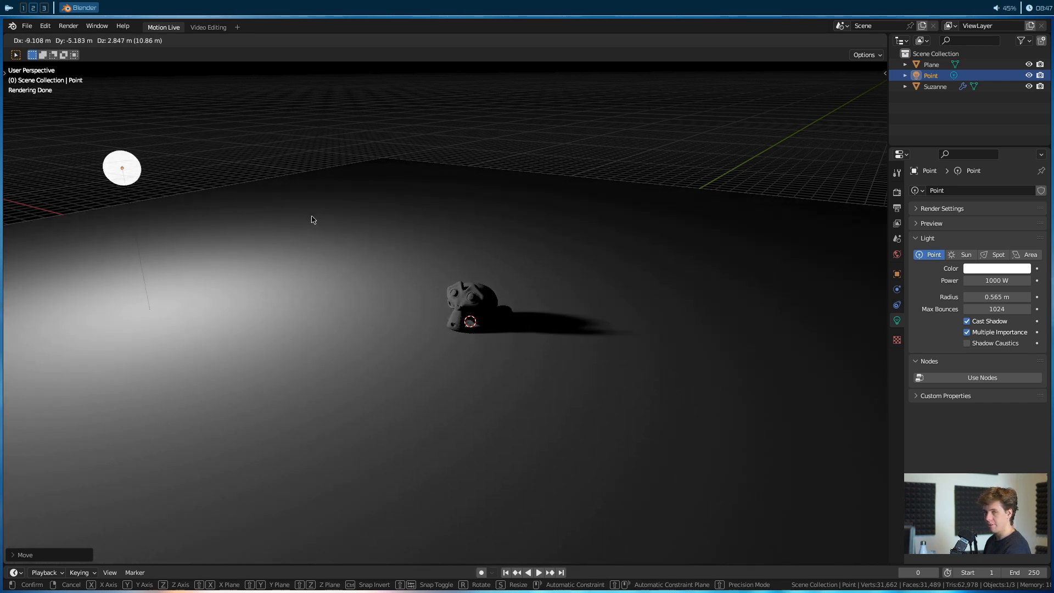
{"action": "left_click", "coordinate": [611, 264]}
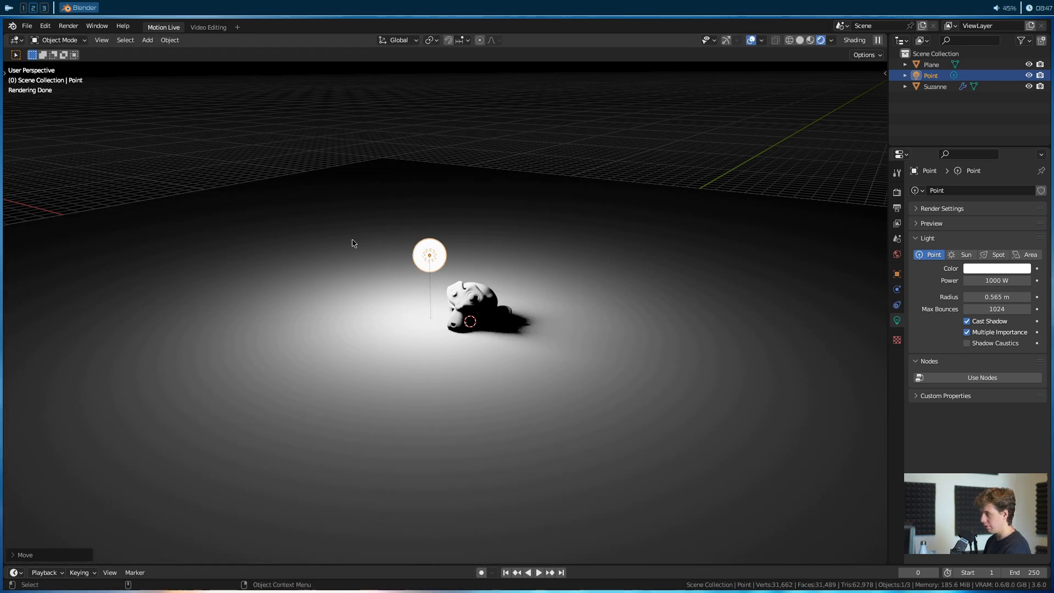
{"action": "scroll", "coordinate": [534, 282], "scroll_direction": "up", "scroll_amount": 3}
{"action": "middle_click_drag", "start_coordinate": [533, 281], "coordinate": [597, 281]}
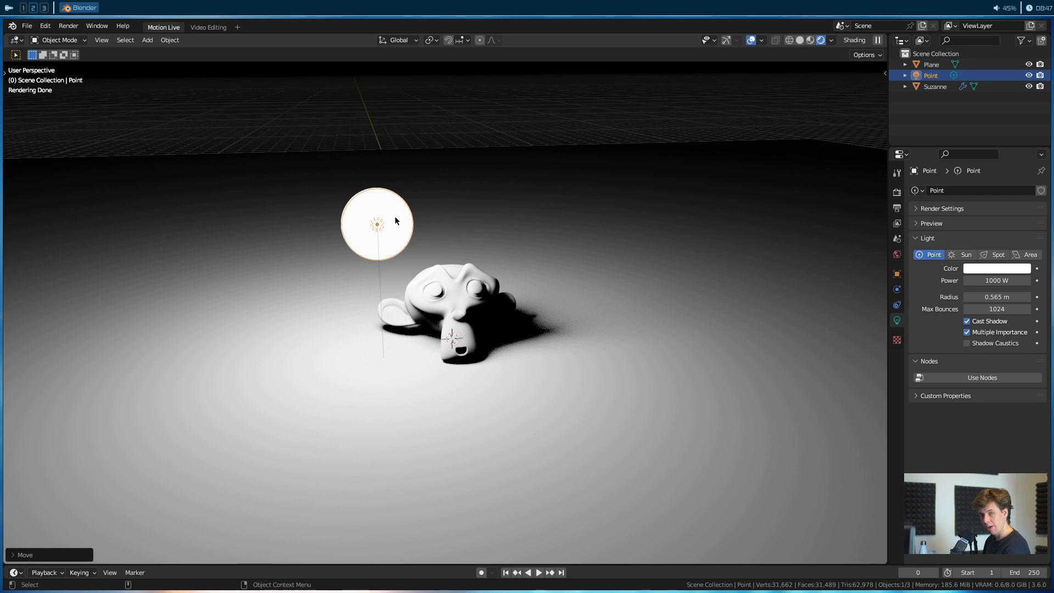
Tint the point light orange with hue 0.031 and saturation 0.889, and return its color to white.
{"action": "scroll", "coordinate": [565, 222], "scroll_direction": "up", "scroll_amount": 4}
{"action": "middle_click_drag", "start_coordinate": [565, 222], "coordinate": [501, 227]}
{"action": "scroll", "coordinate": [522, 202], "scroll_direction": "down", "scroll_amount": 3}
{"action": "left_click", "coordinate": [968, 269]}
{"action": "left_click", "coordinate": [996, 274]}
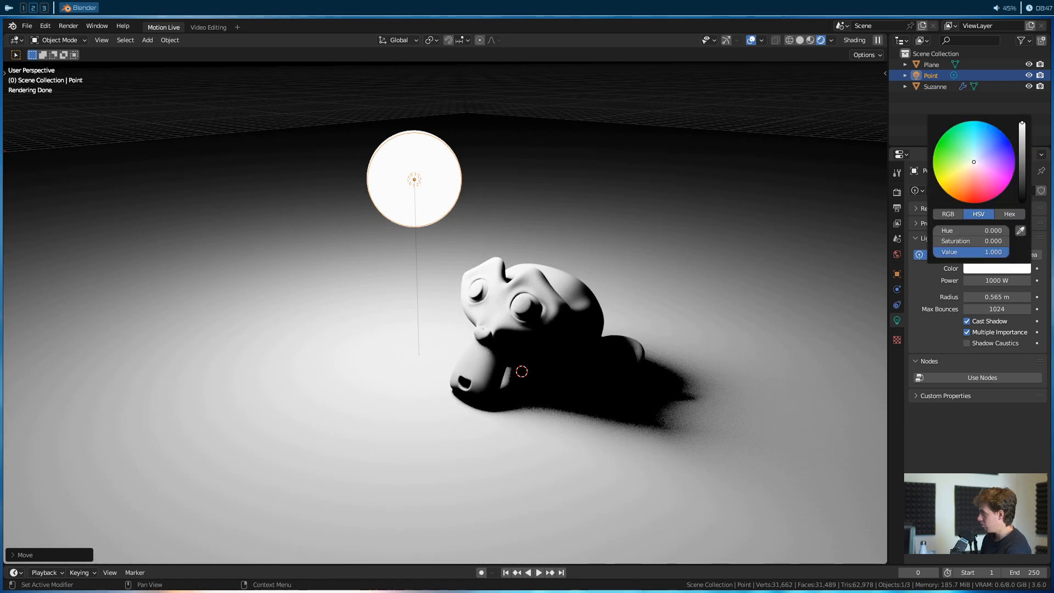
{"action": "left_click_drag", "start_coordinate": [974, 176], "coordinate": [964, 185]}
{"action": "left_click", "coordinate": [977, 269]}
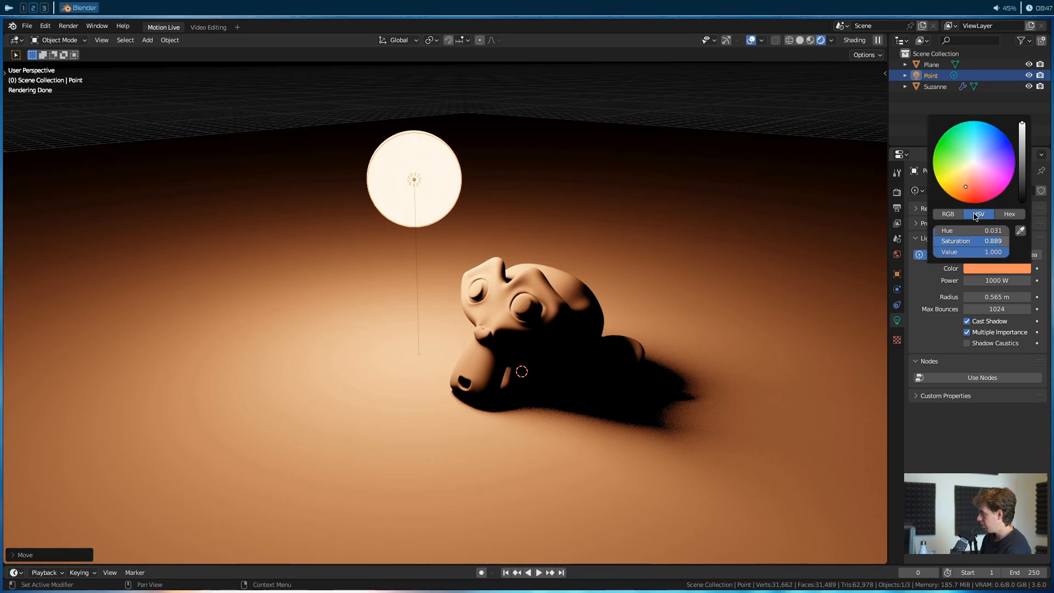
{"action": "left_click", "coordinate": [973, 160]}
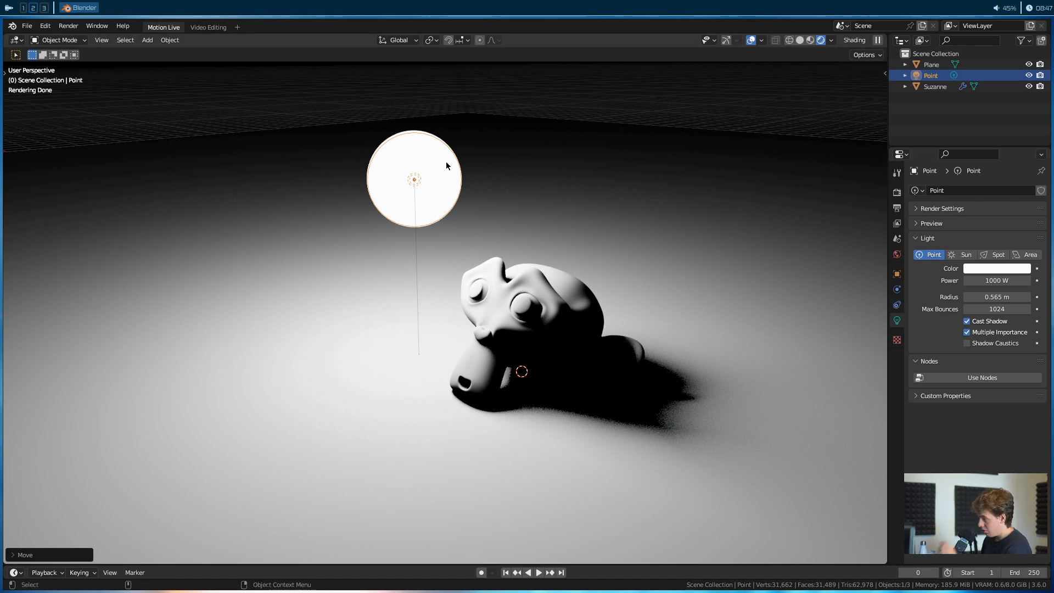
Delete the point light and add a sun light at the 3D cursor.
{"action": "key", "text": "x"}
{"action": "left_click", "coordinate": [417, 174]}
{"action": "key", "text": "shift+a"}
{"action": "mouse_move", "coordinate": [420, 183]}
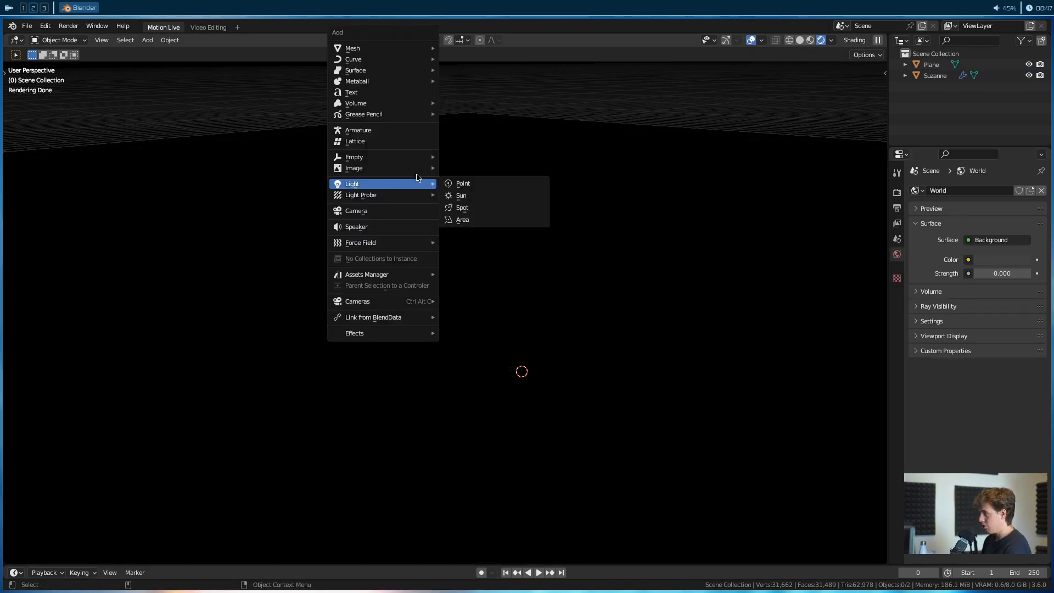
{"action": "left_click", "coordinate": [461, 195]}
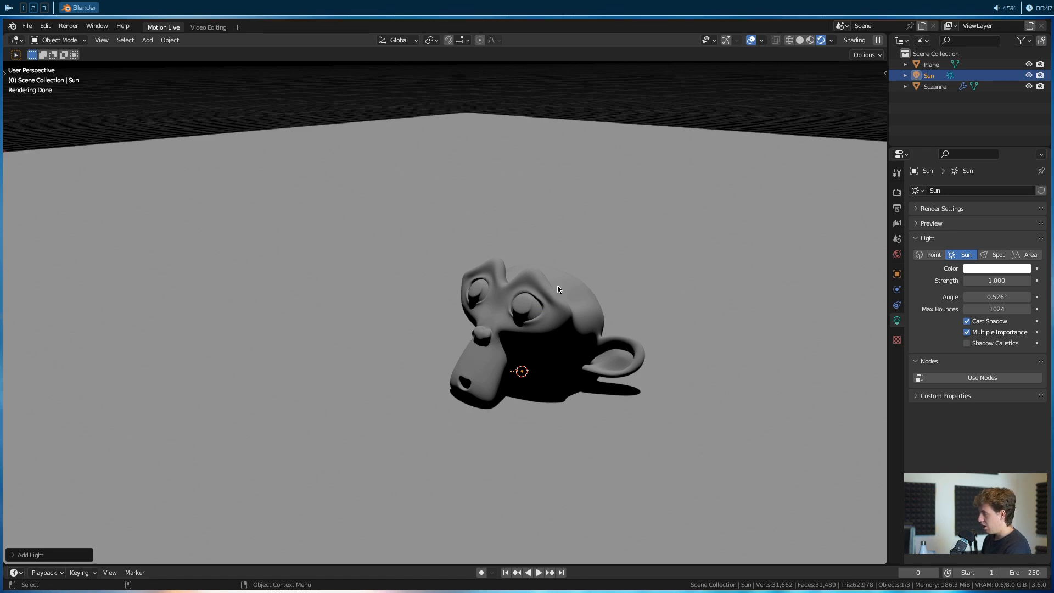
Move the sun light up in front of Suzanne, to about X -1.29 m, Y 0.05 m, Z 2.43 m.
{"action": "key", "text": "z"}
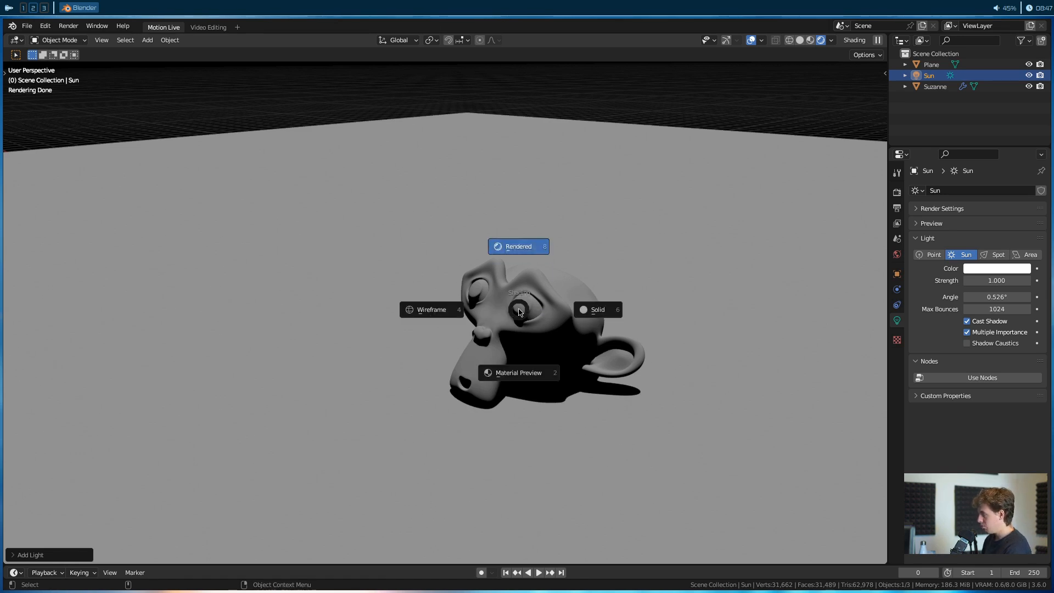
{"action": "left_click", "coordinate": [520, 312]}
{"action": "key", "text": "g"}
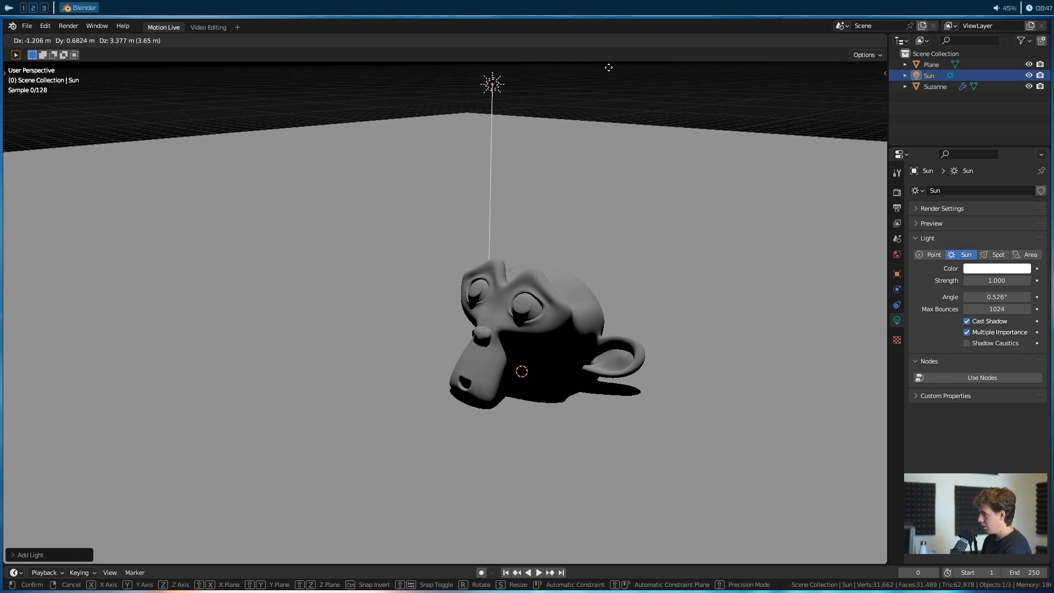
{"action": "left_click", "coordinate": [447, 134]}
{"action": "key", "text": "g"}
{"action": "left_click", "coordinate": [428, 221]}
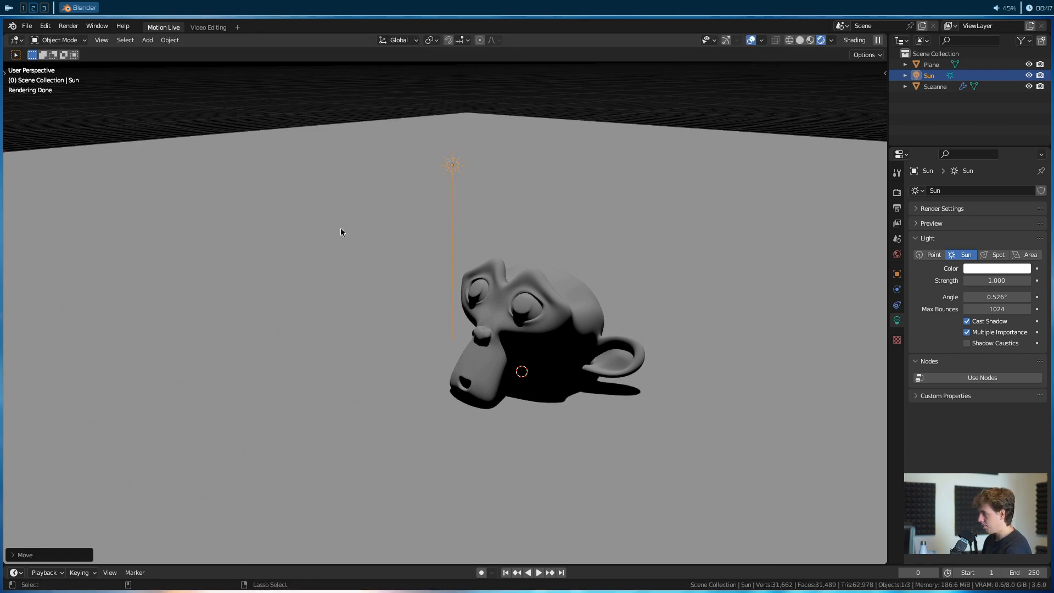
{"action": "key", "text": "g"}
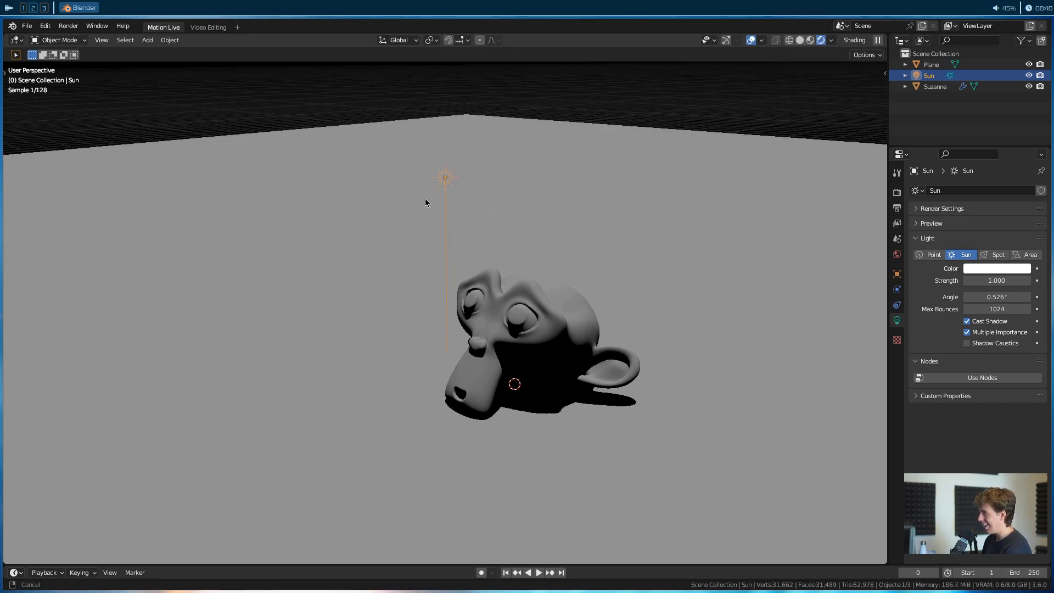
{"action": "middle_click_drag", "start_coordinate": [425, 199], "coordinate": [419, 191]}
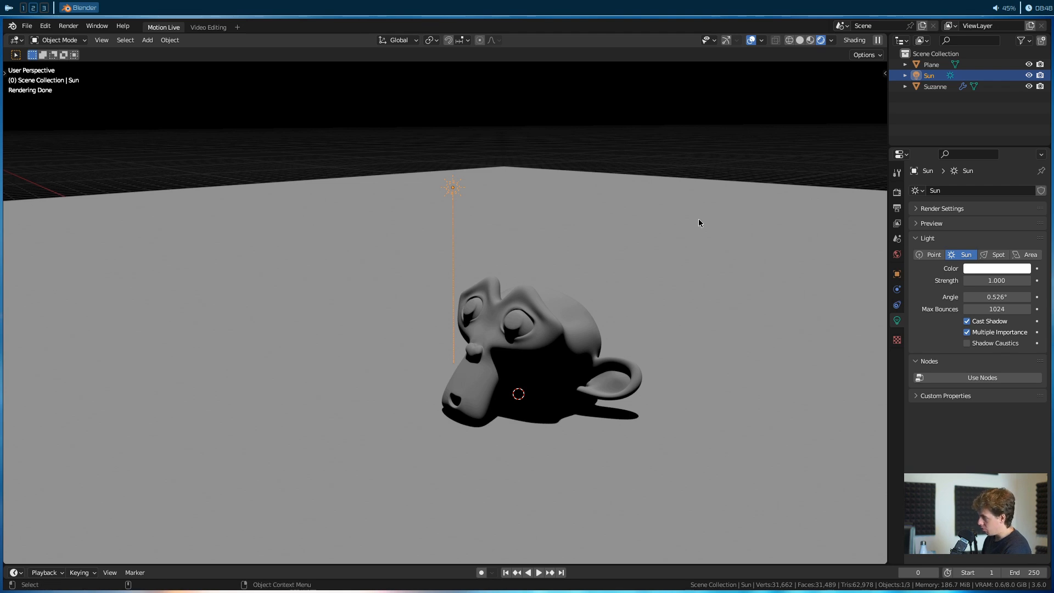
Make the sun light visible to camera rays in its object ray visibility settings.
{"action": "left_click", "coordinate": [897, 274]}
{"action": "scroll", "coordinate": [977, 330], "scroll_direction": "down", "scroll_amount": 3}
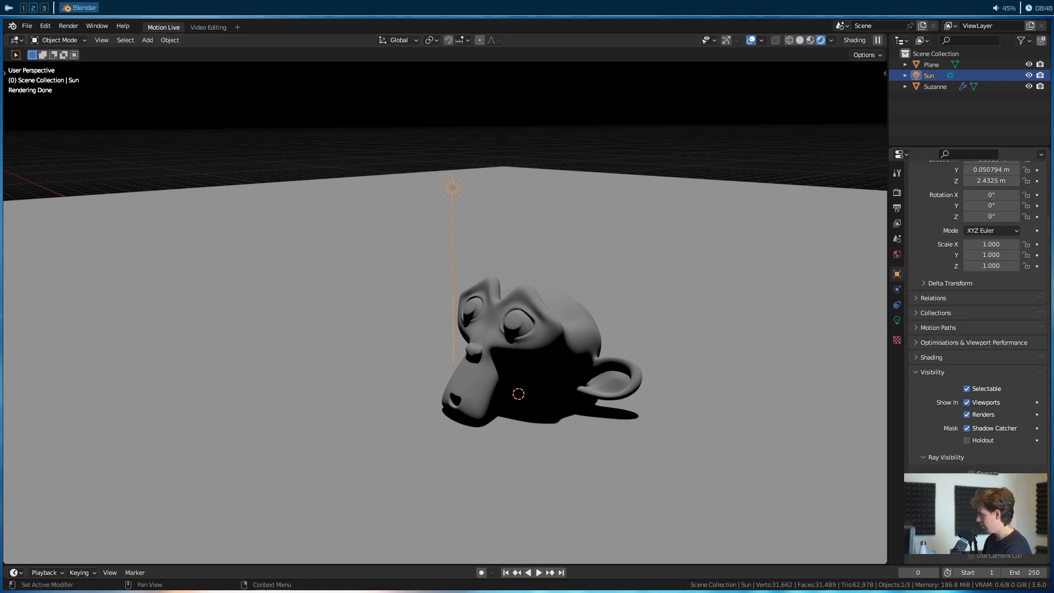
{"action": "left_click", "coordinate": [973, 476]}
{"action": "middle_click_drag", "start_coordinate": [521, 297], "coordinate": [492, 338], "text": "shift"}
{"action": "middle_click_drag", "start_coordinate": [493, 337], "coordinate": [502, 330]}
{"action": "middle_click_drag", "start_coordinate": [437, 330], "coordinate": [425, 258]}
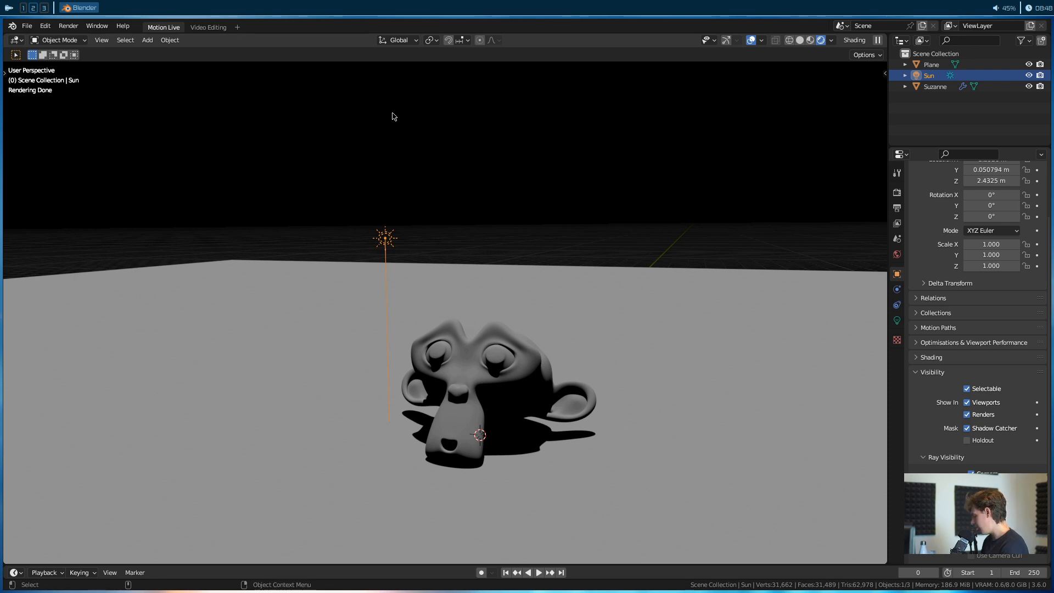
Isolate the sun light in local view to examine its disc, and try rotating it freely before returning to the full scene.
{"action": "key", "text": "KP_Divide"}
{"action": "middle_click_drag", "start_coordinate": [390, 116], "coordinate": [443, 225]}
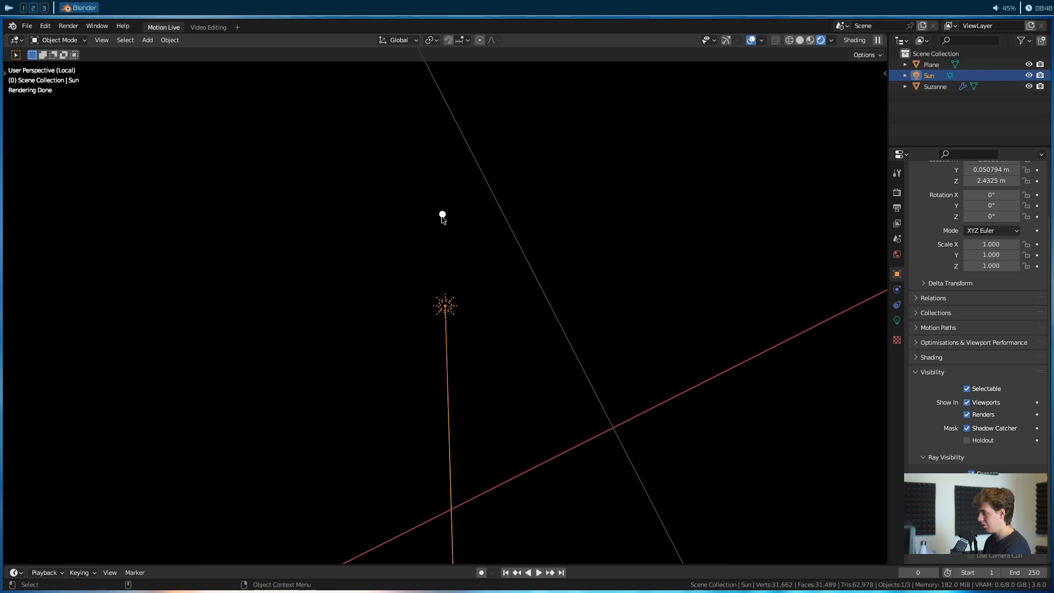
{"action": "key", "text": "r"}
{"action": "key", "text": "r"}
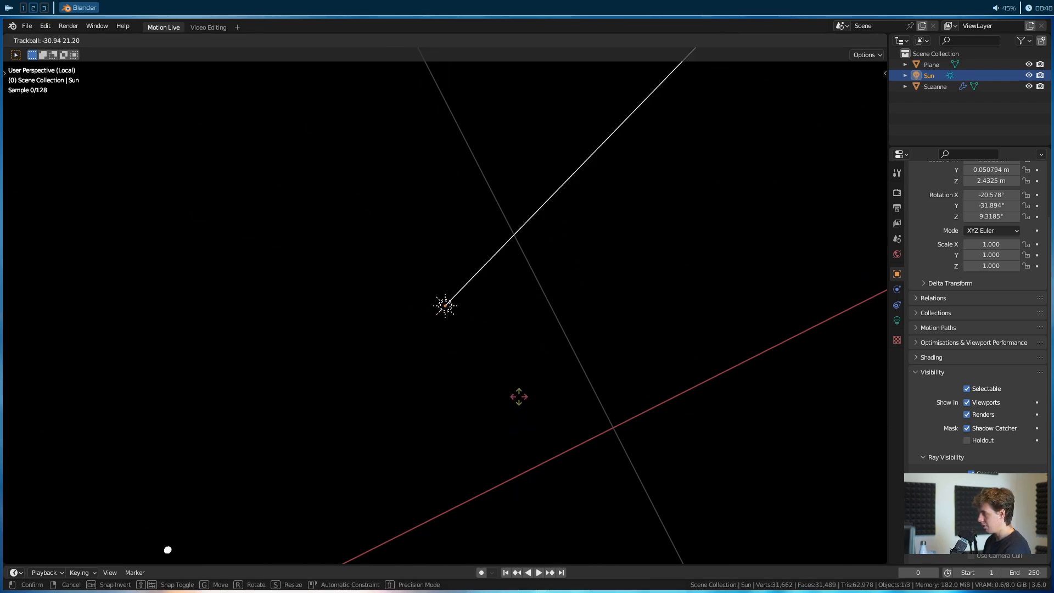
{"action": "right_click", "coordinate": [520, 377]}
{"action": "key", "text": "KP_Divide"}
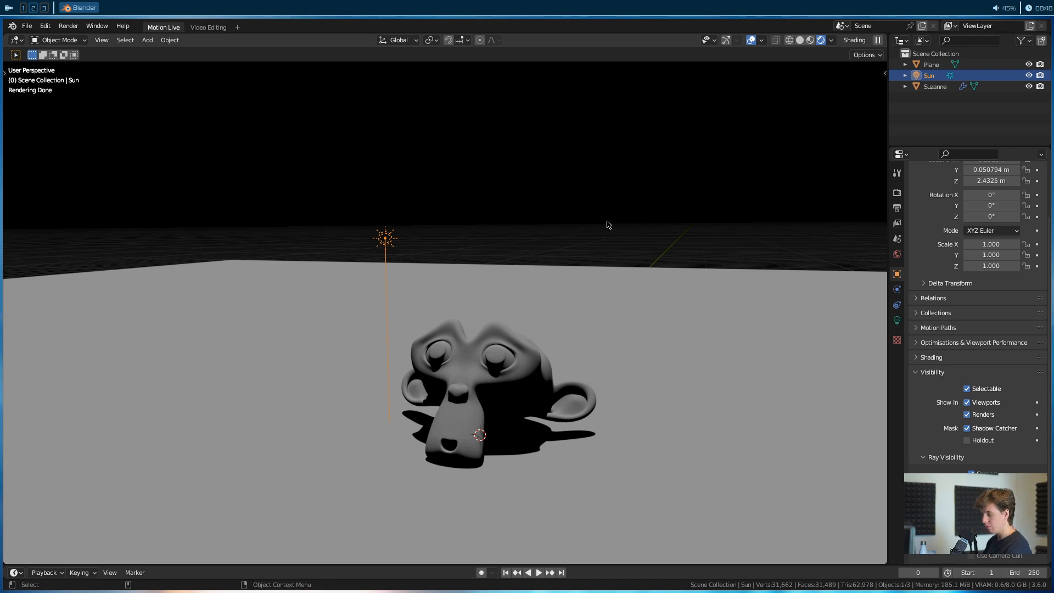
{"action": "key", "text": "g"}
{"action": "key", "text": "Escape"}
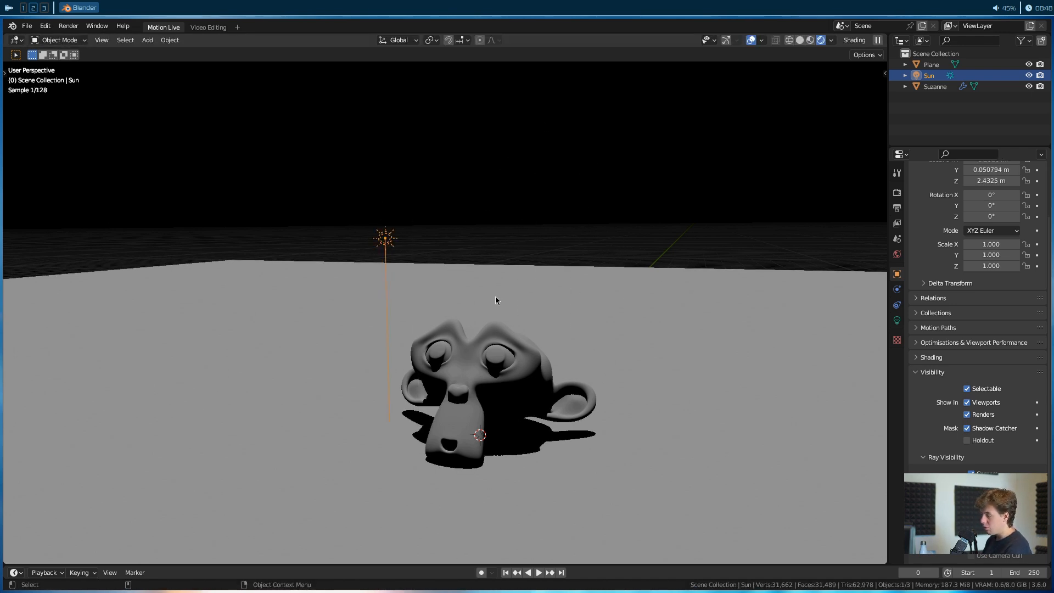
Show the sun's light settings and rotate the sun freely so Suzanne casts a long shadow across the plane.
{"action": "middle_click_drag", "start_coordinate": [530, 292], "coordinate": [502, 308]}
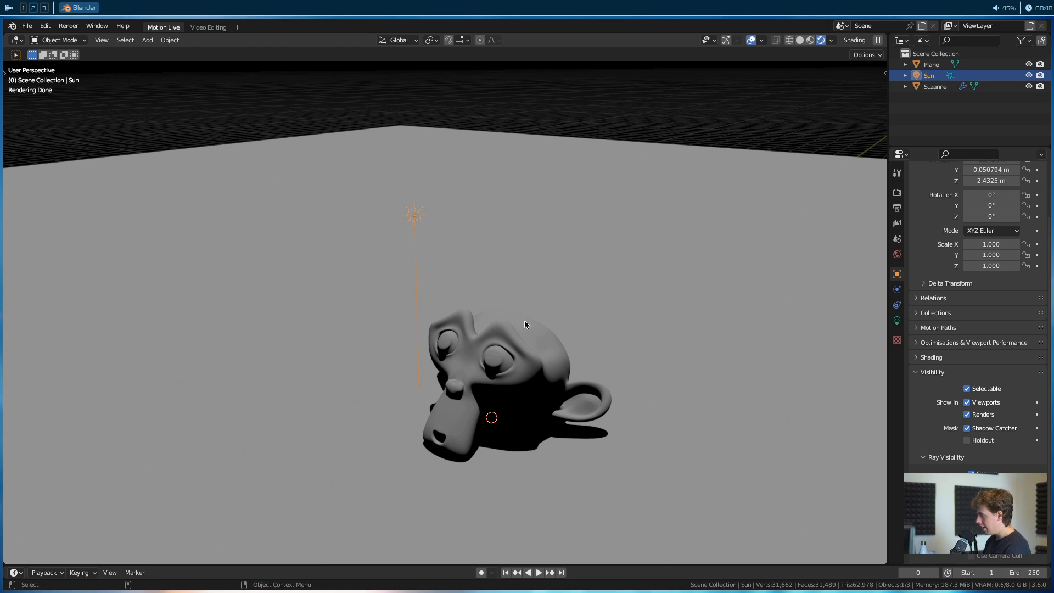
{"action": "left_click", "coordinate": [897, 319]}
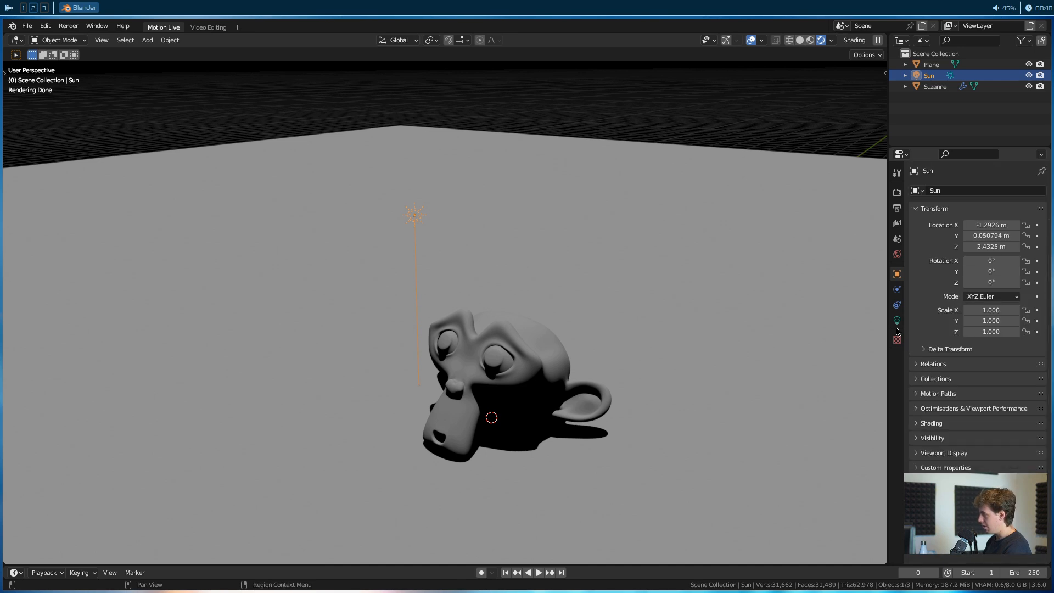
{"action": "middle_click_drag", "start_coordinate": [525, 327], "coordinate": [485, 177]}
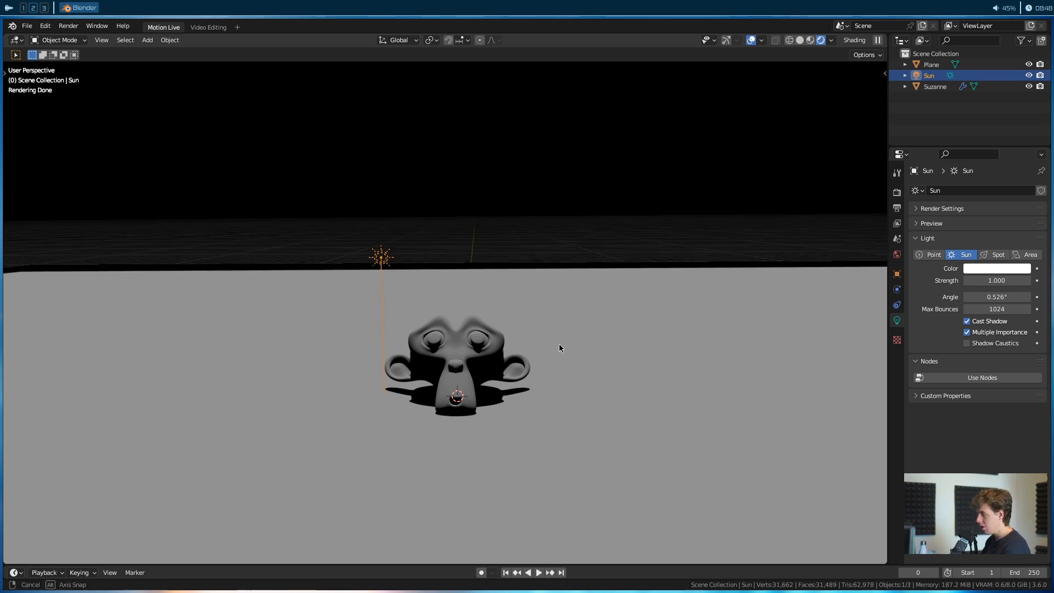
{"action": "middle_click_drag", "start_coordinate": [559, 344], "coordinate": [548, 418]}
{"action": "key", "text": "r"}
{"action": "key", "text": "r"}
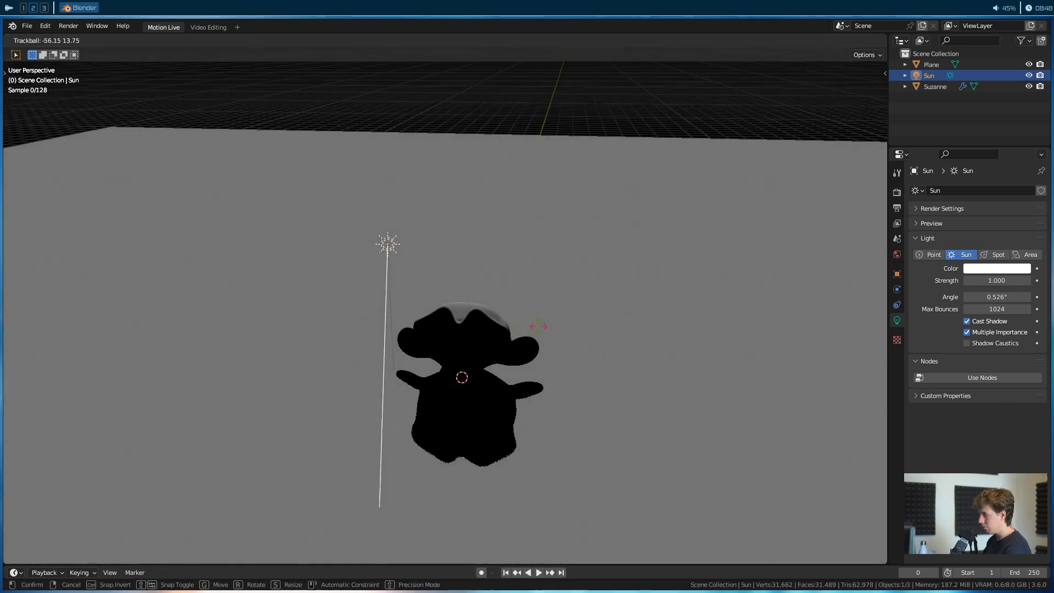
{"action": "left_click", "coordinate": [464, 434]}
{"action": "key", "text": "r"}
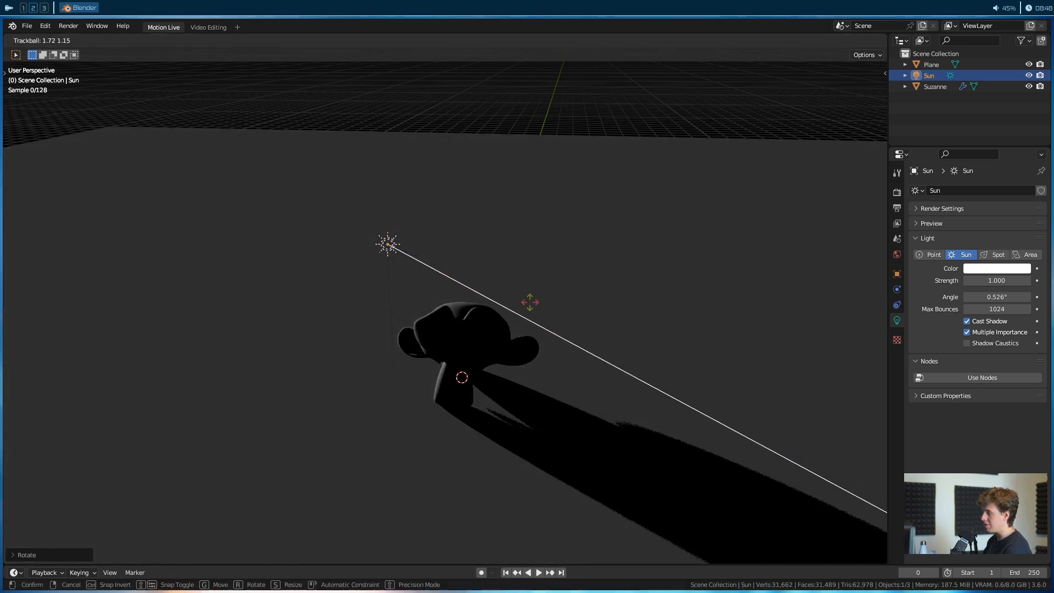
{"action": "left_click", "coordinate": [529, 298]}
{"action": "key", "text": "r"}
{"action": "key", "text": "r"}
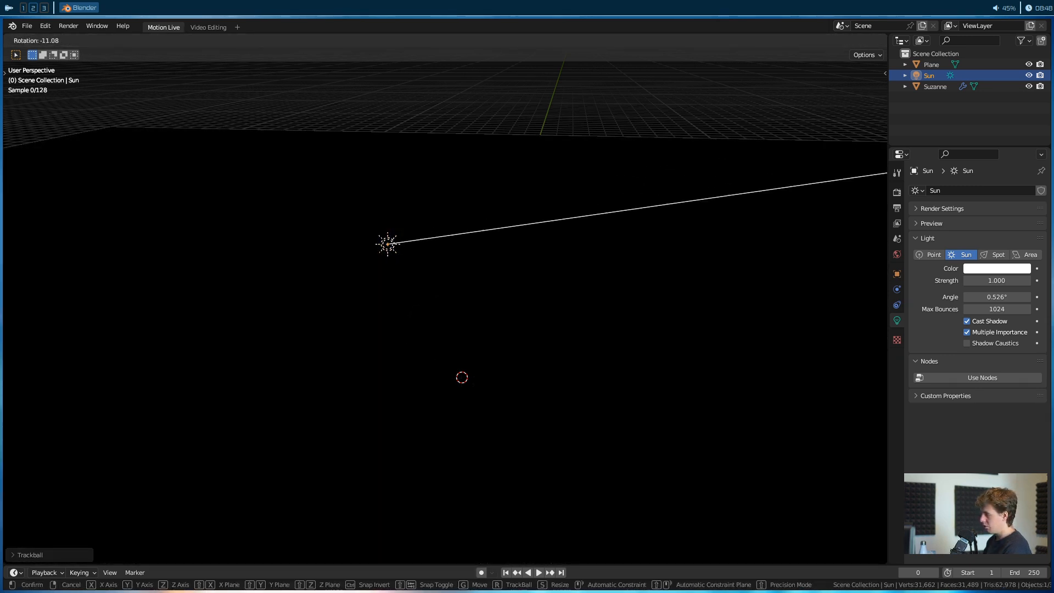
{"action": "right_click", "coordinate": [597, 363]}
Rotate the sun about the global Z axis and adjust its tilt so it lights Suzanne's face from the front.
{"action": "key", "text": "r"}
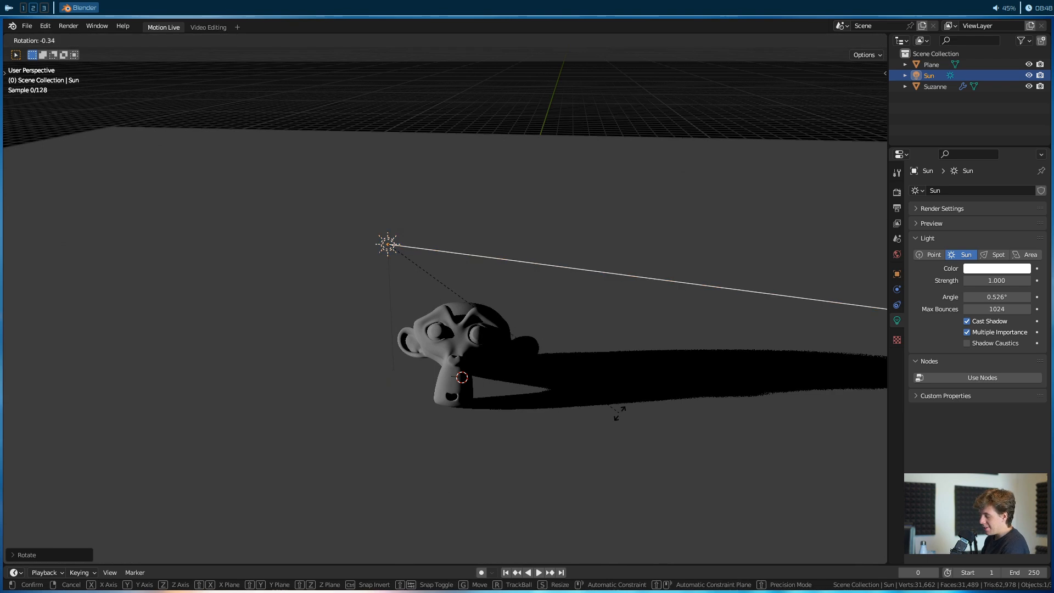
{"action": "key", "text": "z"}
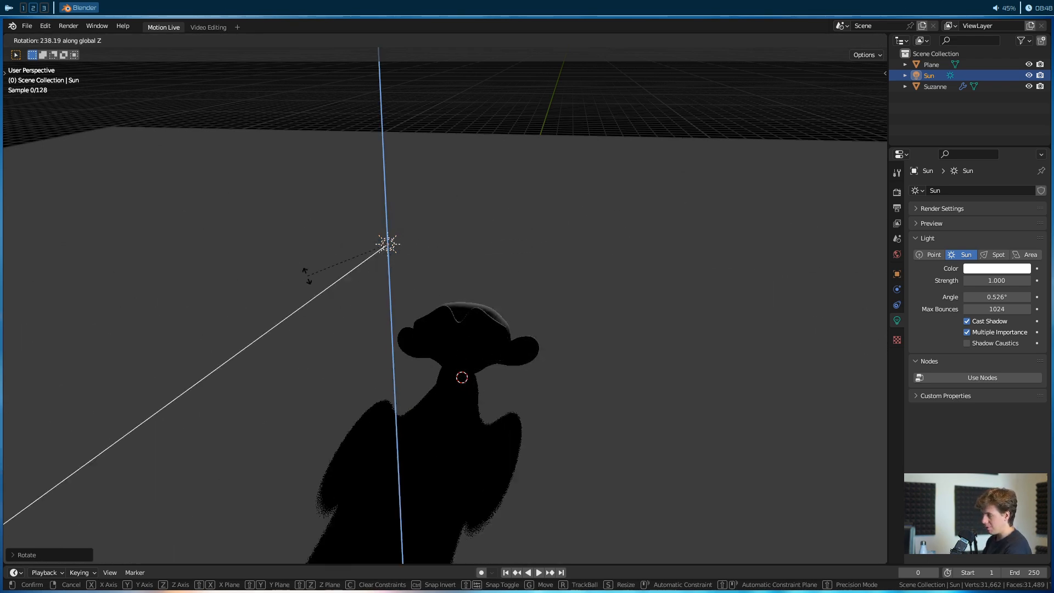
{"action": "left_click", "coordinate": [704, 403]}
{"action": "key", "text": "r"}
{"action": "left_click", "coordinate": [542, 375]}
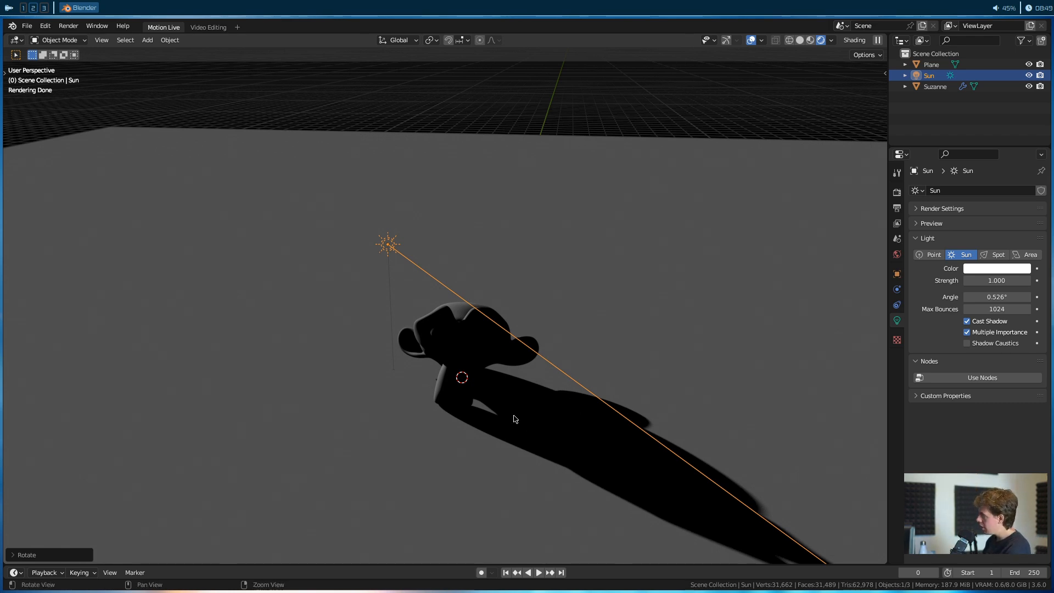
{"action": "key", "text": "r"}
{"action": "key", "text": "z"}
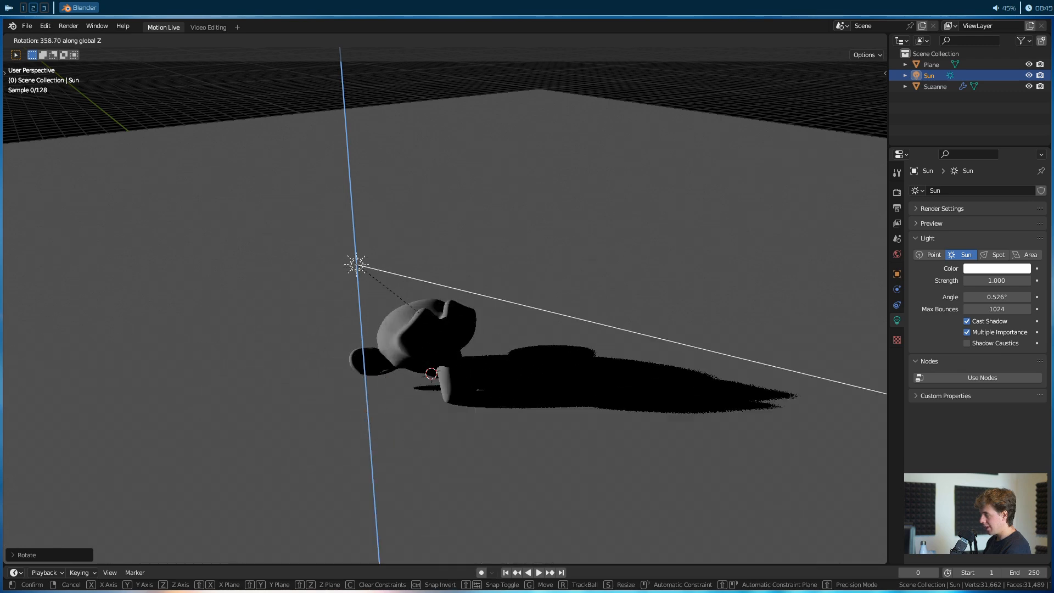
{"action": "left_click", "coordinate": [420, 233]}
Set the sun's strength to 2.990 and its angle to 3.33°.
{"action": "middle_click_drag", "start_coordinate": [397, 273], "coordinate": [336, 254]}
{"action": "left_click_drag", "start_coordinate": [989, 280], "coordinate": [1051, 281]}
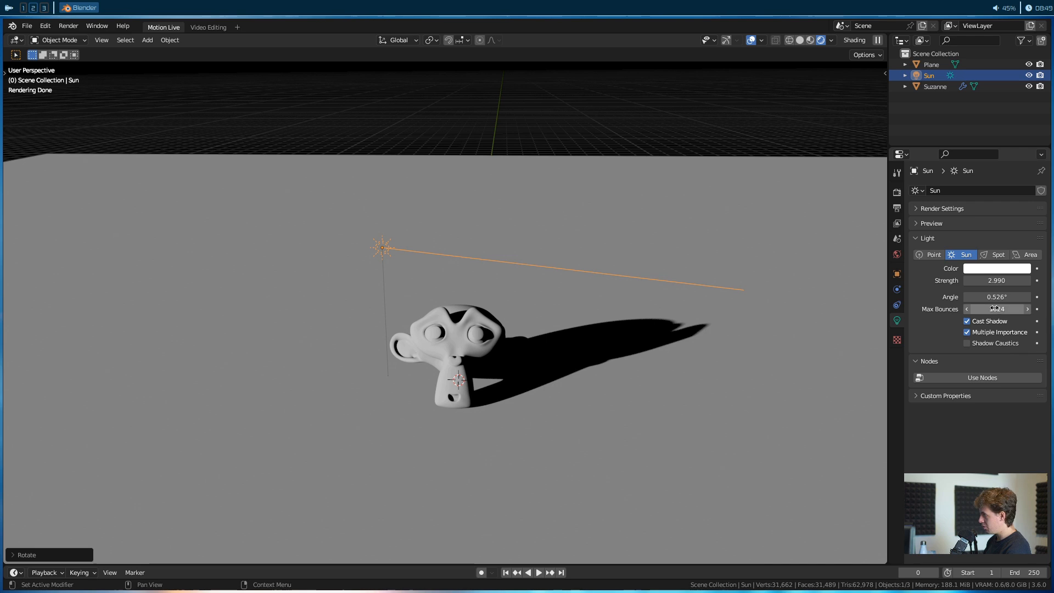
{"action": "mouse_move", "coordinate": [996, 297]}
{"action": "left_mouse_down"}
{"action": "mouse_move", "coordinate": [1022, 297]}
{"action": "mouse_move", "coordinate": [1006, 297]}
{"action": "left_mouse_up"}
{"action": "middle_click_drag", "start_coordinate": [507, 321], "coordinate": [523, 347], "text": "alt"}
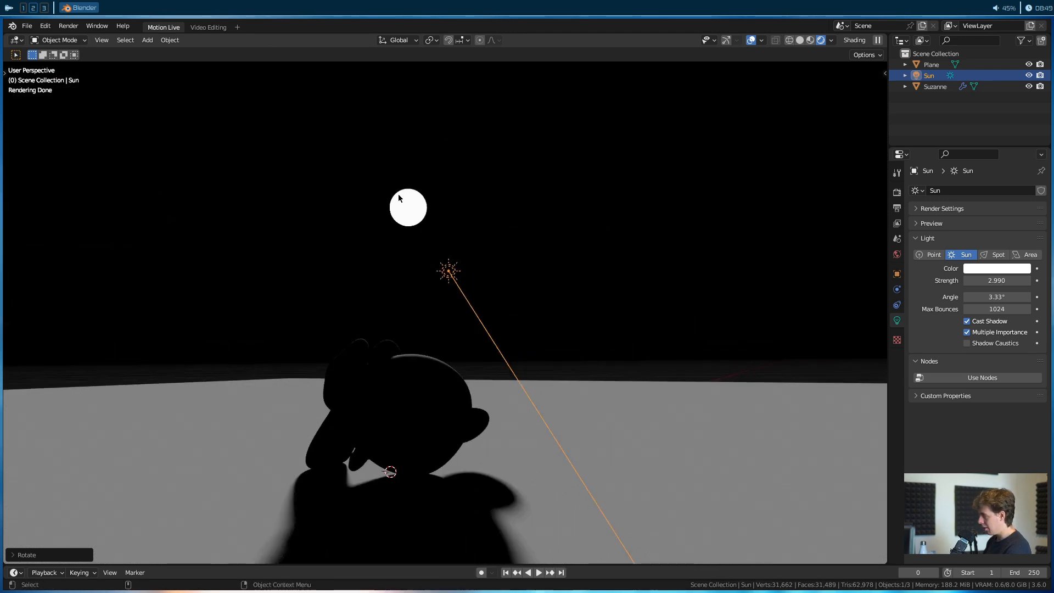
Try enlarging the sun's angle to 30.2° for very soft shadows, and reduce it to 0.626° for sharp ones.
{"action": "mouse_move", "coordinate": [997, 297]}
{"action": "left_mouse_down"}
{"action": "mouse_move", "coordinate": [1036, 297]}
{"action": "mouse_move", "coordinate": [987, 297]}
{"action": "mouse_move", "coordinate": [1037, 297]}
{"action": "mouse_move", "coordinate": [988, 297]}
{"action": "mouse_move", "coordinate": [1005, 297]}
{"action": "left_mouse_up"}
{"action": "middle_click_drag", "start_coordinate": [486, 308], "coordinate": [378, 264]}
{"action": "left_click_drag", "start_coordinate": [988, 297], "coordinate": [1013, 297]}
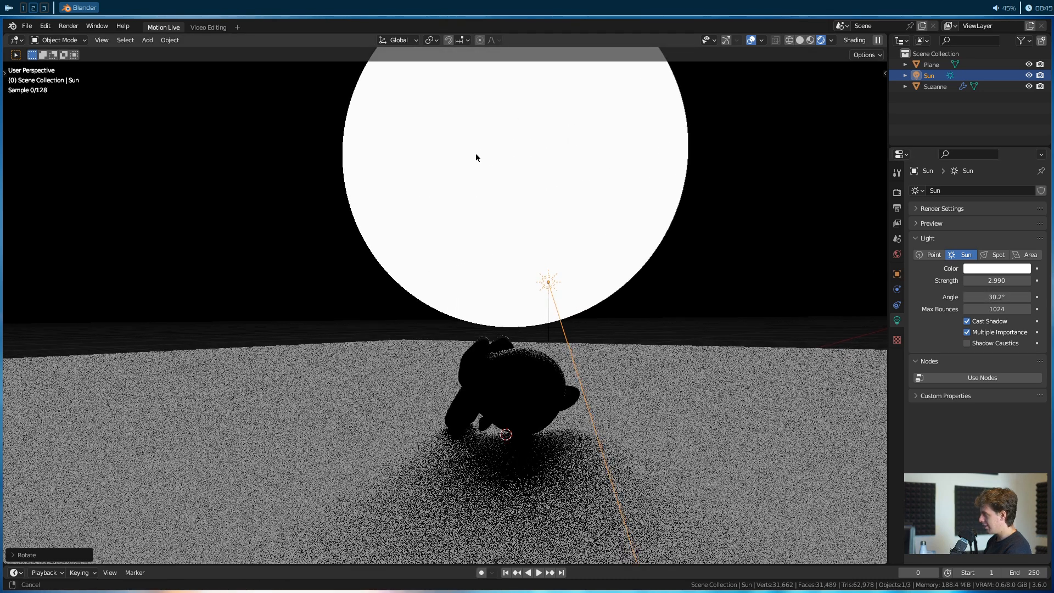
{"action": "middle_click_drag", "start_coordinate": [478, 146], "coordinate": [469, 162]}
{"action": "left_click_drag", "start_coordinate": [990, 297], "coordinate": [944, 297]}
{"action": "middle_click_drag", "start_coordinate": [582, 335], "coordinate": [790, 337]}
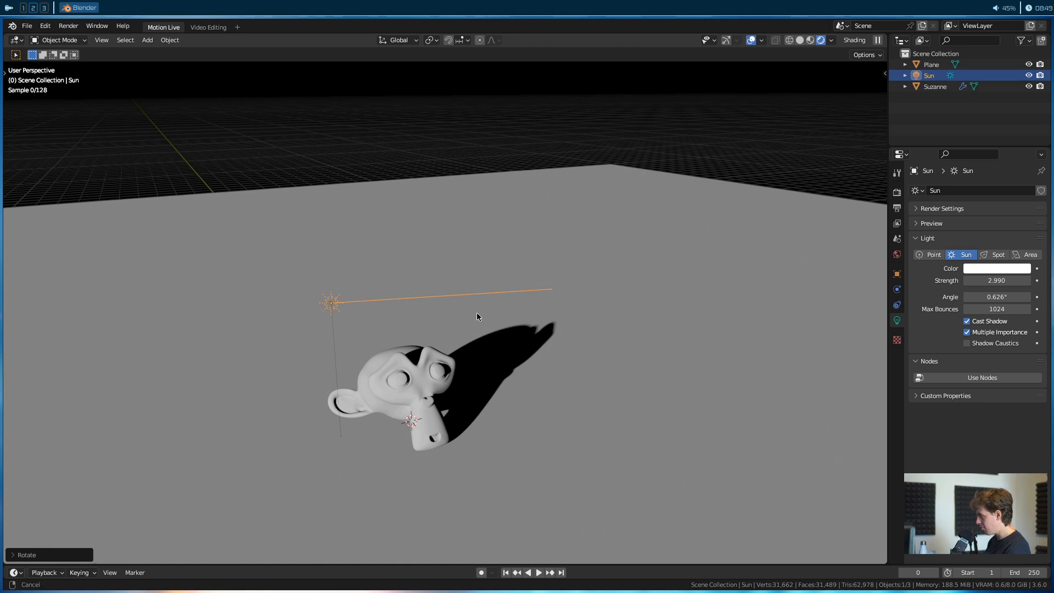
{"action": "middle_click_drag", "start_coordinate": [477, 315], "coordinate": [481, 384]}
Set the sun's angle to 6.53° and strength to 4.100, and rotate the sun to redirect Suzanne's shadow.
{"action": "left_click_drag", "start_coordinate": [982, 296], "coordinate": [996, 280]}
{"action": "key", "text": "r"}
{"action": "left_click", "coordinate": [393, 303]}
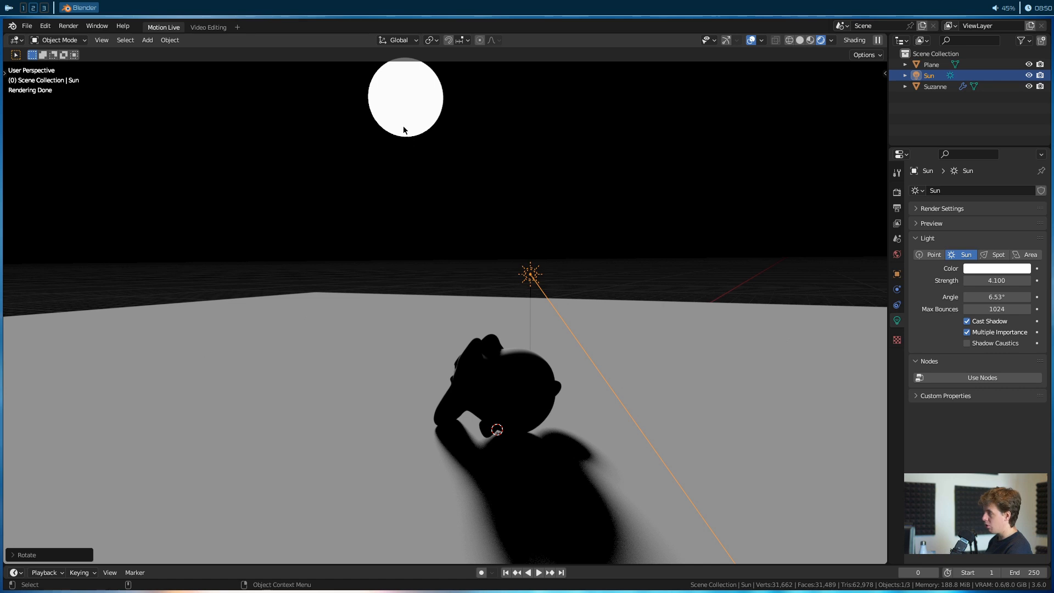
{"action": "middle_click_drag", "start_coordinate": [461, 207], "coordinate": [478, 223]}
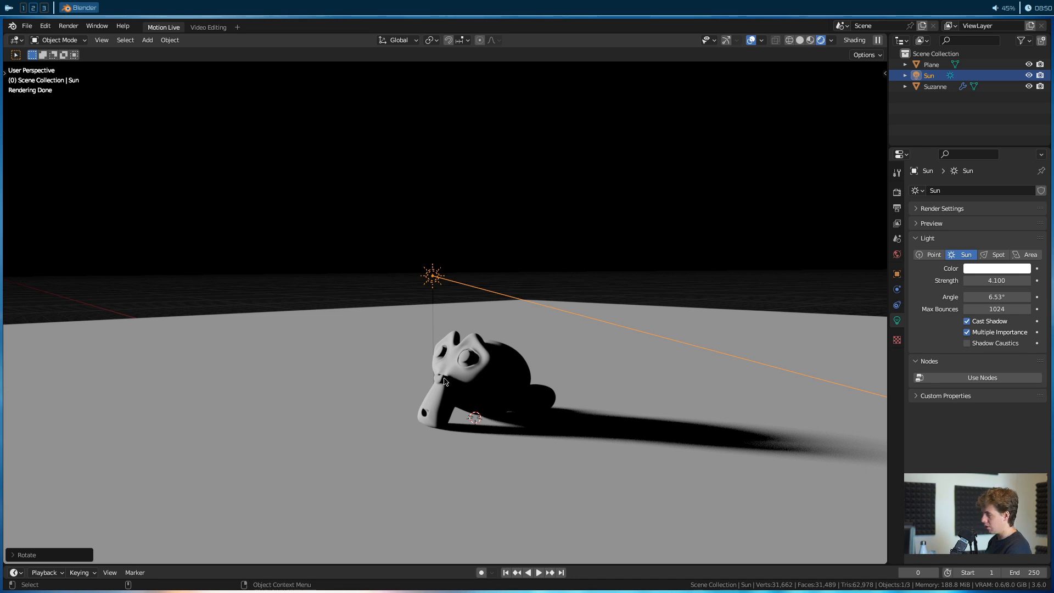
Delete the sun light and add a spot light at the 3D cursor.
{"action": "key", "text": "x"}
{"action": "left_click", "coordinate": [399, 319]}
{"action": "key", "text": "shift+a"}
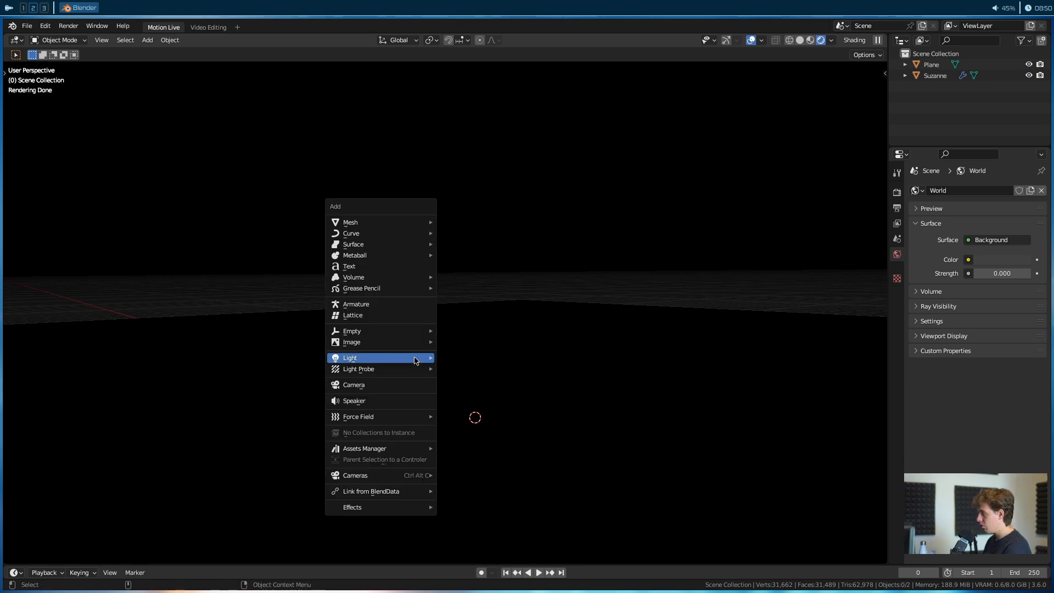
{"action": "mouse_move", "coordinate": [416, 358]}
{"action": "left_click", "coordinate": [477, 380]}
Move the spot light to a spot in front of and above Suzanne and rotate it freely to aim at her head.
{"action": "key", "text": "g"}
{"action": "left_click", "coordinate": [334, 316]}
{"action": "key", "text": "t"}
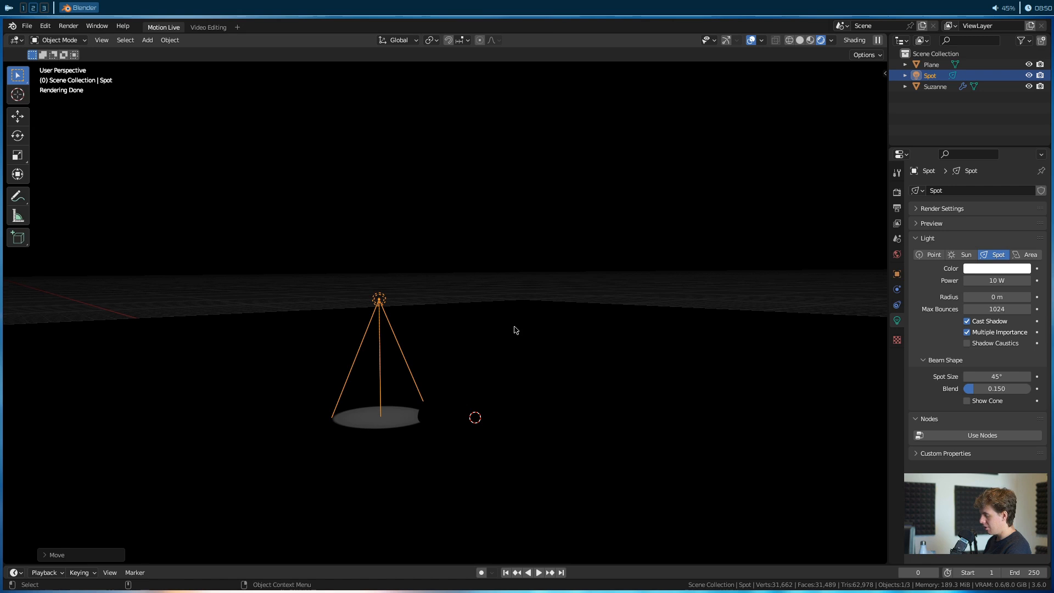
{"action": "key", "text": "r"}
{"action": "key", "text": "r"}
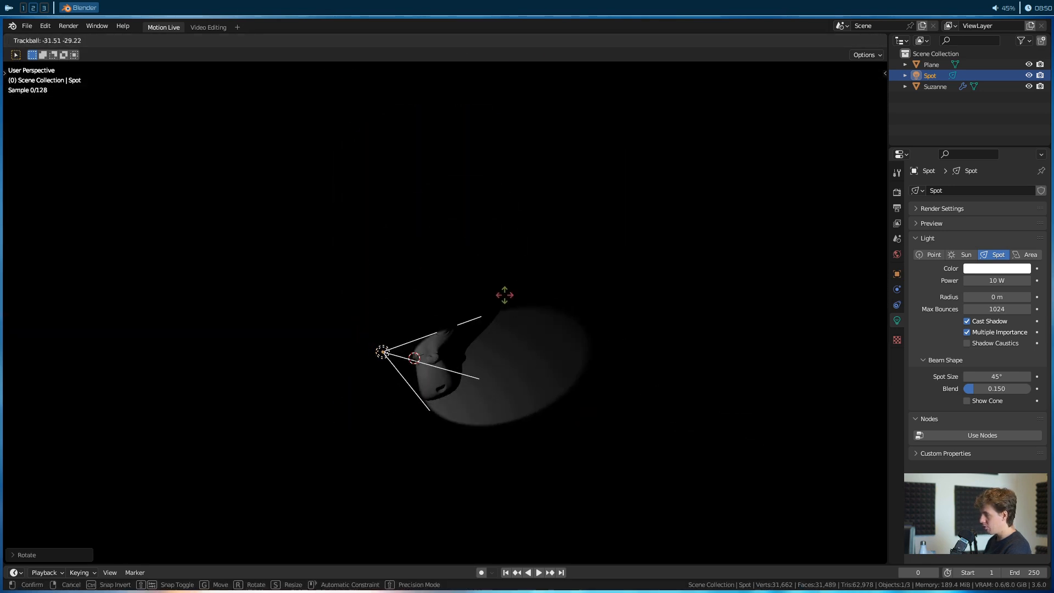
{"action": "left_click", "coordinate": [467, 345]}
{"action": "middle_click_drag", "start_coordinate": [467, 345], "coordinate": [396, 318]}
{"action": "middle_click_drag", "start_coordinate": [357, 348], "coordinate": [386, 320]}
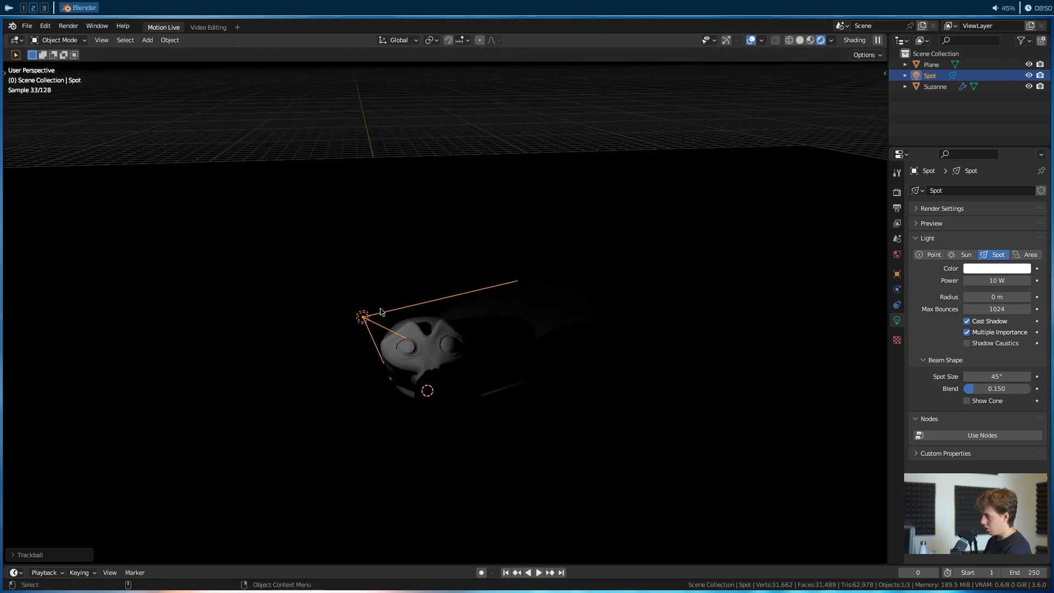
{"action": "left_click_drag", "start_coordinate": [486, 331], "coordinate": [422, 314], "text": "alt"}
{"action": "key", "text": "g"}
{"action": "left_click", "coordinate": [386, 303]}
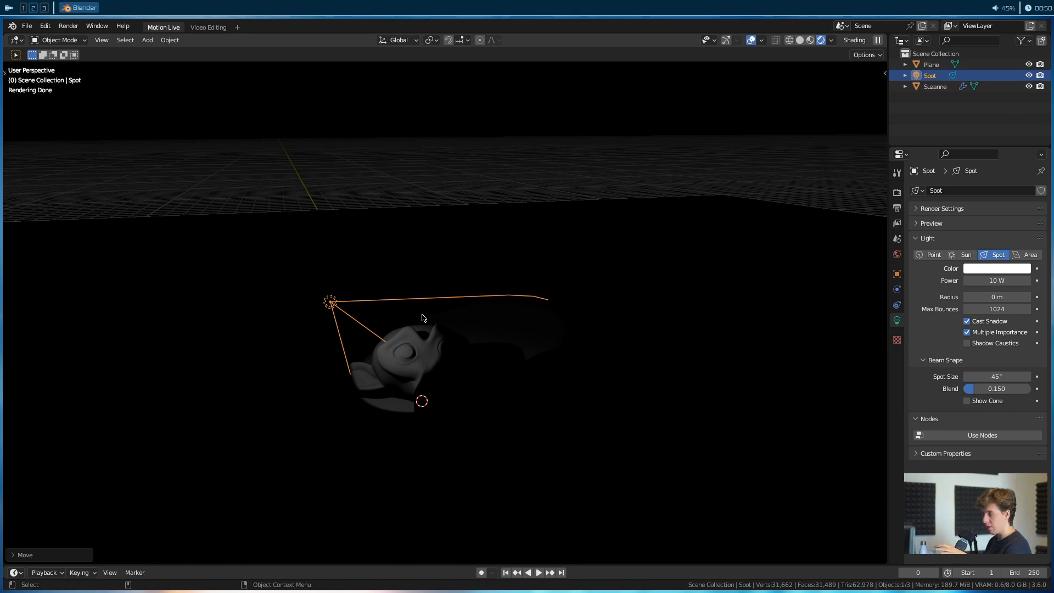
Set the spot light's power to 59.7 W, and try a spot size of 180° before setting it to 63.3°.
{"action": "left_click_drag", "start_coordinate": [997, 280], "coordinate": [1012, 280]}
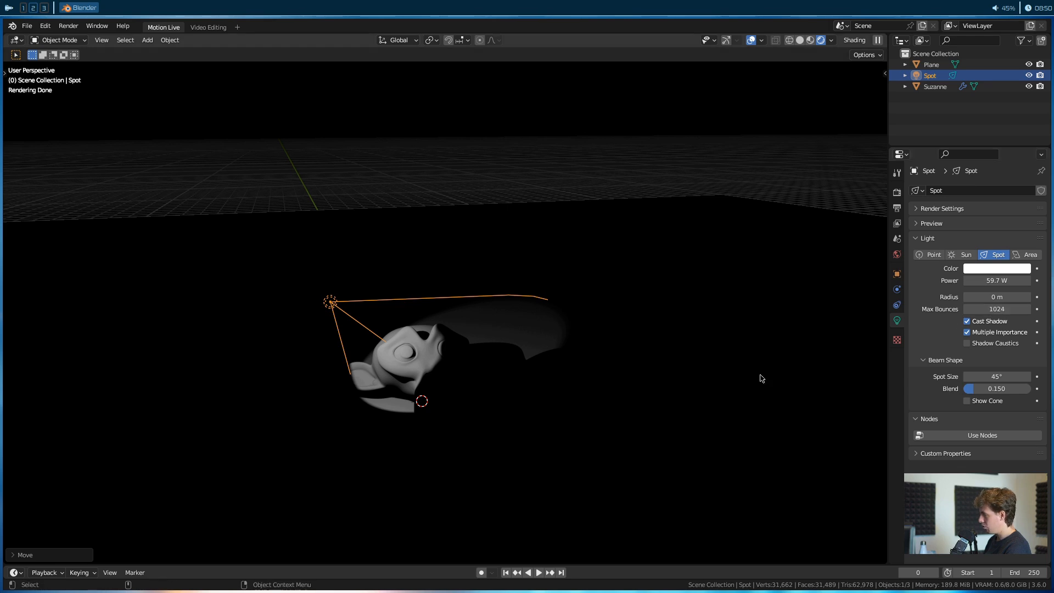
{"action": "left_click_drag", "start_coordinate": [969, 377], "coordinate": [1043, 377]}
{"action": "middle_click_drag", "start_coordinate": [417, 329], "coordinate": [470, 318]}
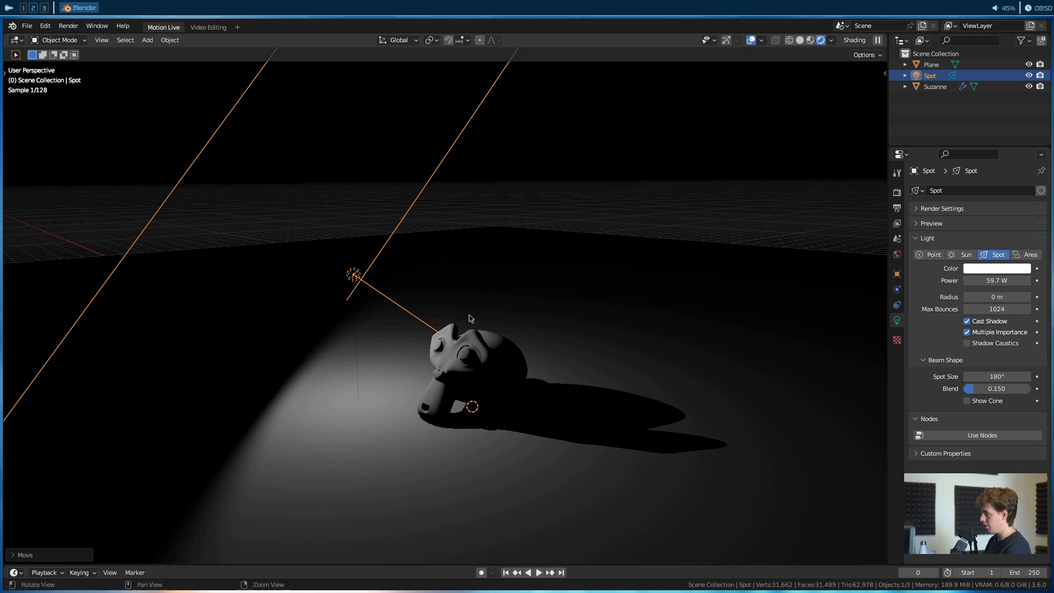
{"action": "left_click_drag", "start_coordinate": [1004, 376], "coordinate": [940, 377]}
{"action": "middle_click_drag", "start_coordinate": [635, 320], "coordinate": [724, 332]}
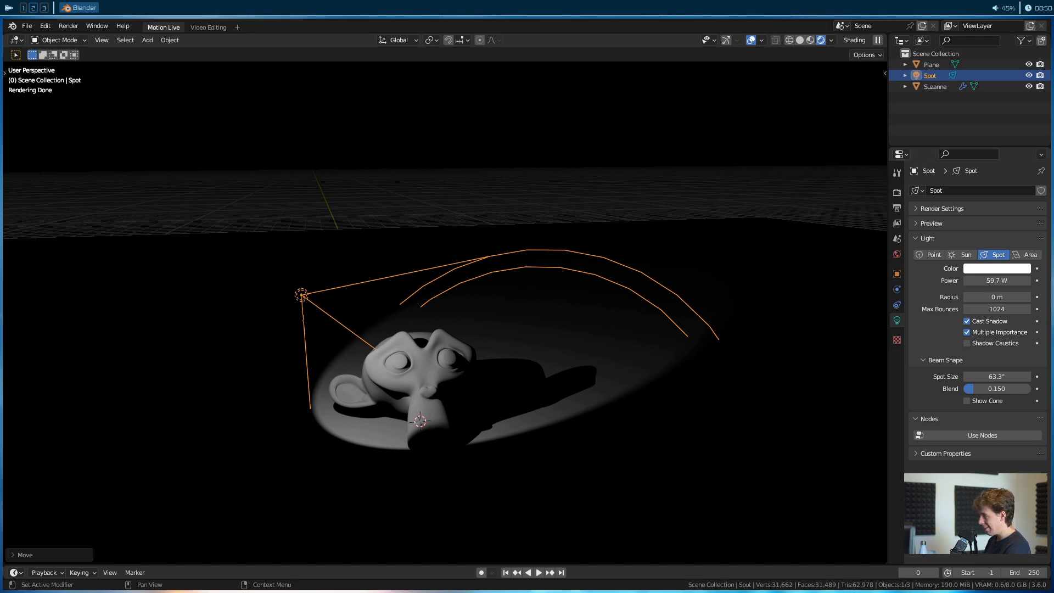
Set the spot light's spot size to 61.3° and blend to 0.950, and clear the selection.
{"action": "mouse_move", "coordinate": [1000, 297]}
{"action": "left_mouse_down"}
{"action": "mouse_move", "coordinate": [1026, 297]}
{"action": "mouse_move", "coordinate": [996, 297]}
{"action": "left_mouse_up"}
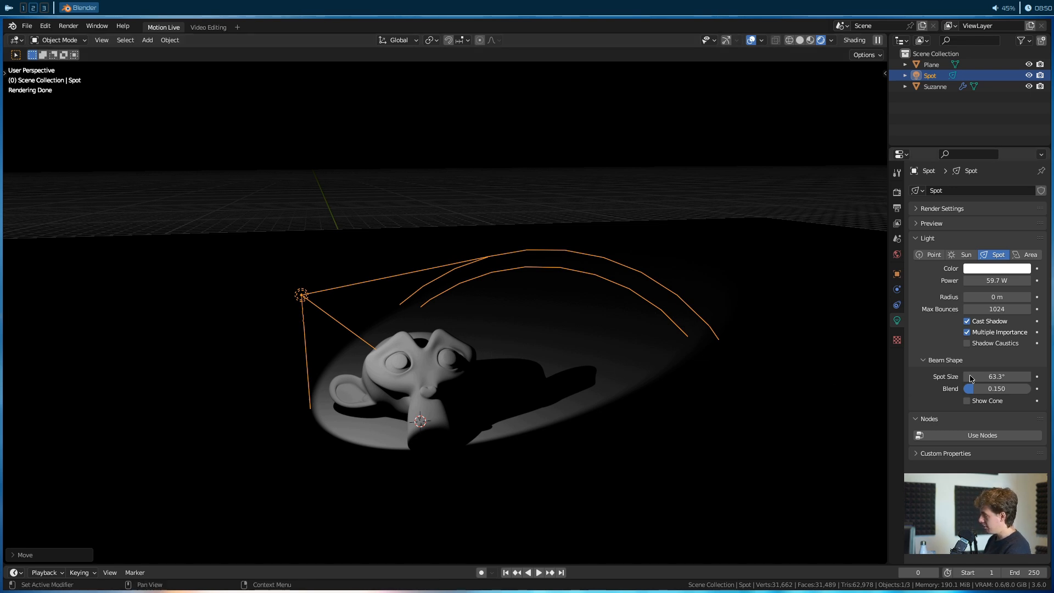
{"action": "middle_click_drag", "start_coordinate": [264, 409], "coordinate": [408, 288]}
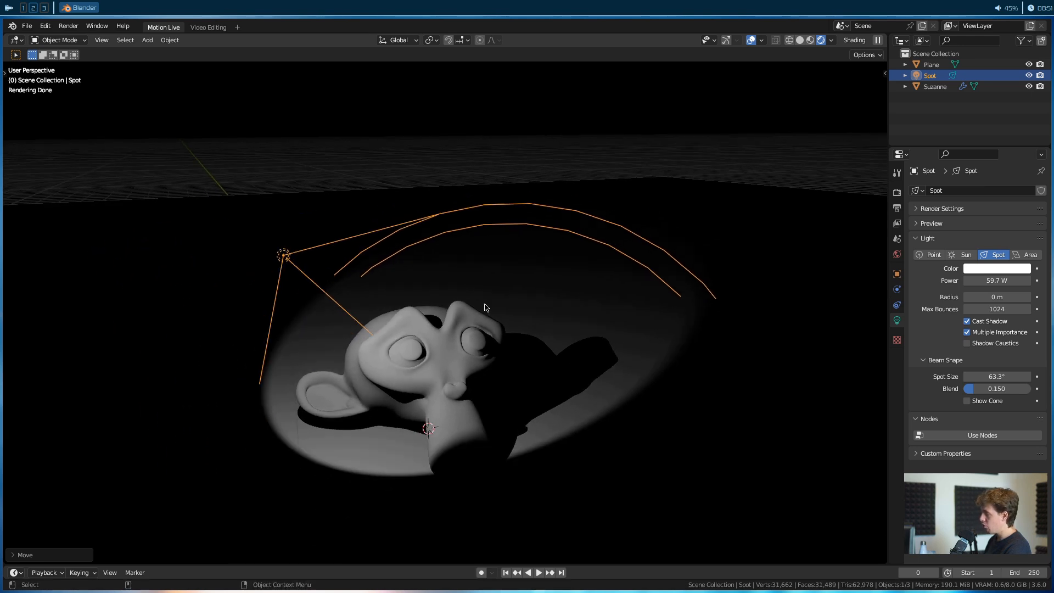
{"action": "mouse_move", "coordinate": [981, 376]}
{"action": "left_mouse_down"}
{"action": "mouse_move", "coordinate": [1004, 376]}
{"action": "mouse_move", "coordinate": [965, 376]}
{"action": "mouse_move", "coordinate": [985, 376]}
{"action": "left_mouse_up"}
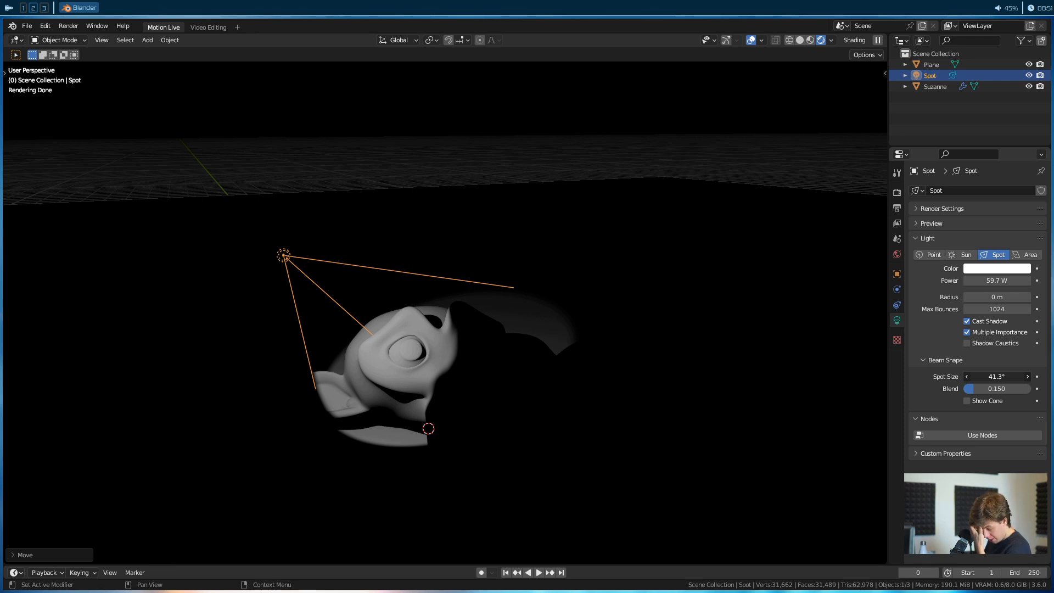
{"action": "left_click_drag", "start_coordinate": [985, 376], "coordinate": [1027, 388]}
{"action": "scroll", "coordinate": [439, 348], "scroll_direction": "down", "scroll_amount": 2}
{"action": "key", "text": "alt+a"}
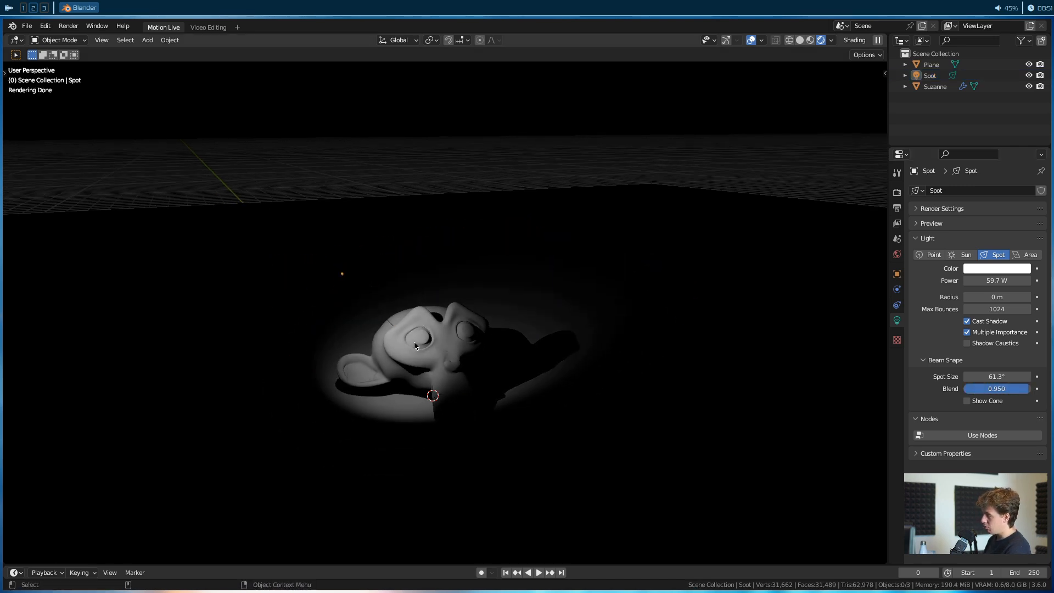
Rotate the spot light freely and move it farther from Suzanne, higher and in front of her.
{"action": "left_click", "coordinate": [342, 274]}
{"action": "key", "text": "r"}
{"action": "key", "text": "r"}
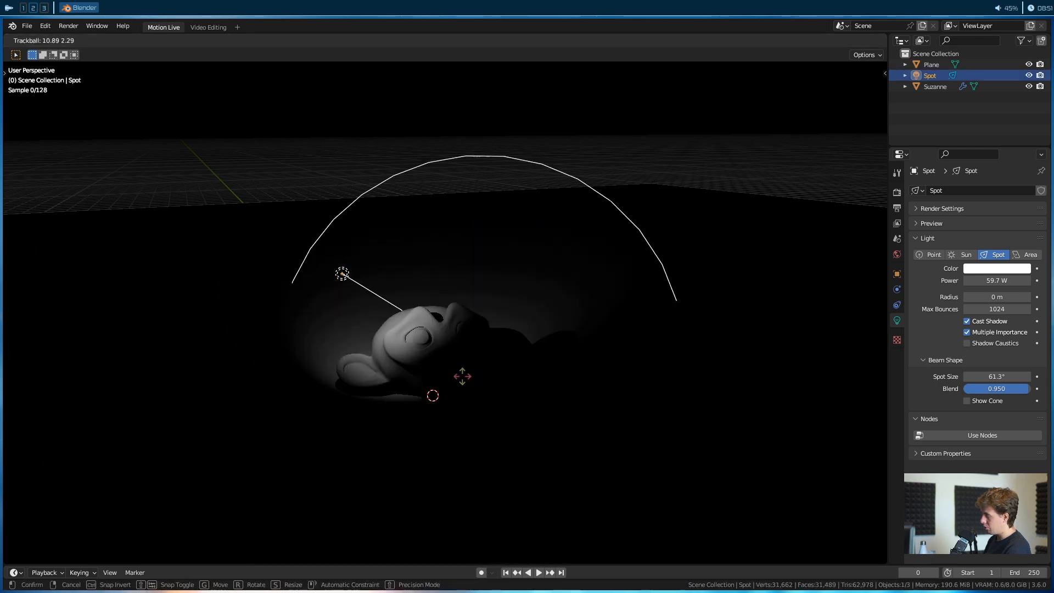
{"action": "key", "text": "g"}
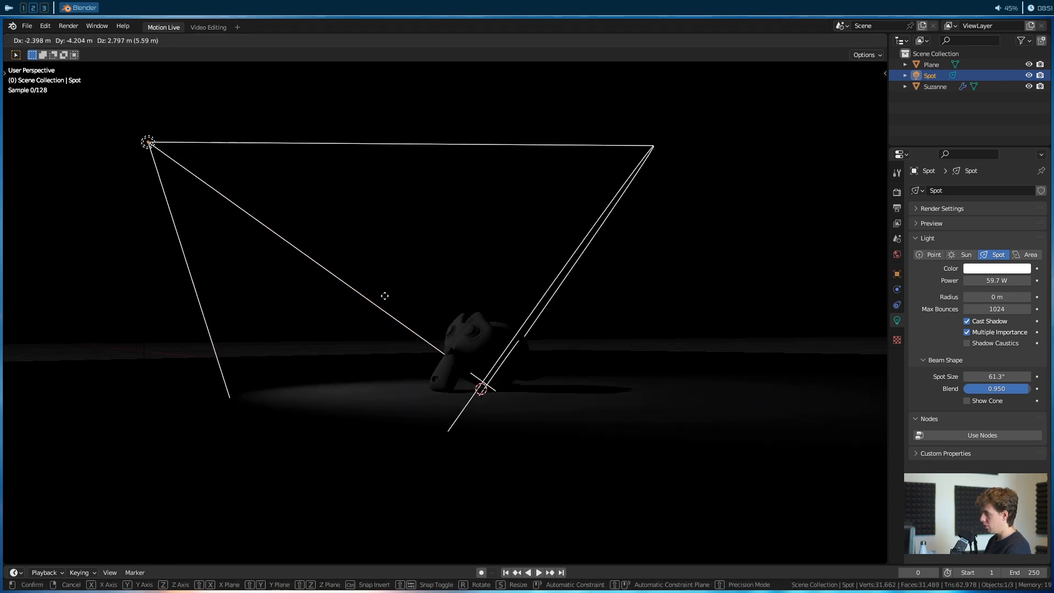
{"action": "left_click", "coordinate": [555, 370]}
{"action": "middle_click_drag", "start_coordinate": [470, 372], "coordinate": [461, 393]}
{"action": "key", "text": "g"}
{"action": "left_click", "coordinate": [392, 317]}
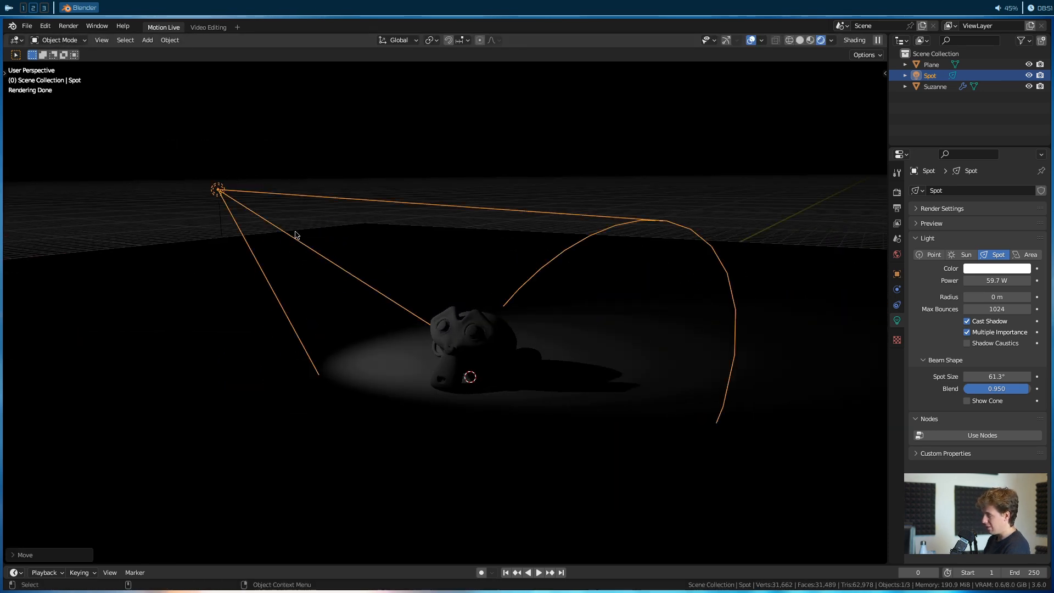
Reposition the spot light closer to Suzanne, checking its placement from different angles.
{"action": "middle_click_drag", "start_coordinate": [294, 236], "coordinate": [234, 210]}
{"action": "middle_click_drag", "start_coordinate": [377, 370], "coordinate": [625, 325]}
{"action": "key", "text": "g"}
{"action": "left_click", "coordinate": [453, 397]}
{"action": "middle_click_drag", "start_coordinate": [493, 369], "coordinate": [424, 345]}
{"action": "key", "text": "g"}
{"action": "left_click", "coordinate": [380, 307]}
{"action": "middle_click_drag", "start_coordinate": [380, 307], "coordinate": [442, 309]}
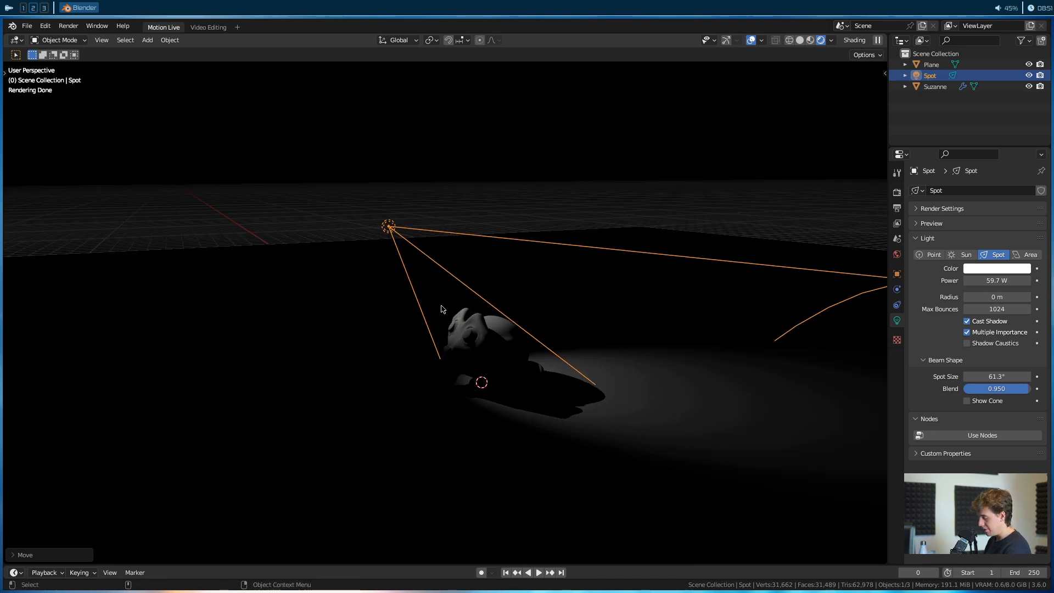
Delete the spot light, add an area light at the 3D cursor and move it above Suzanne.
{"action": "key", "text": "Delete"}
{"action": "key", "text": "shift+a"}
{"action": "left_click", "coordinate": [487, 342]}
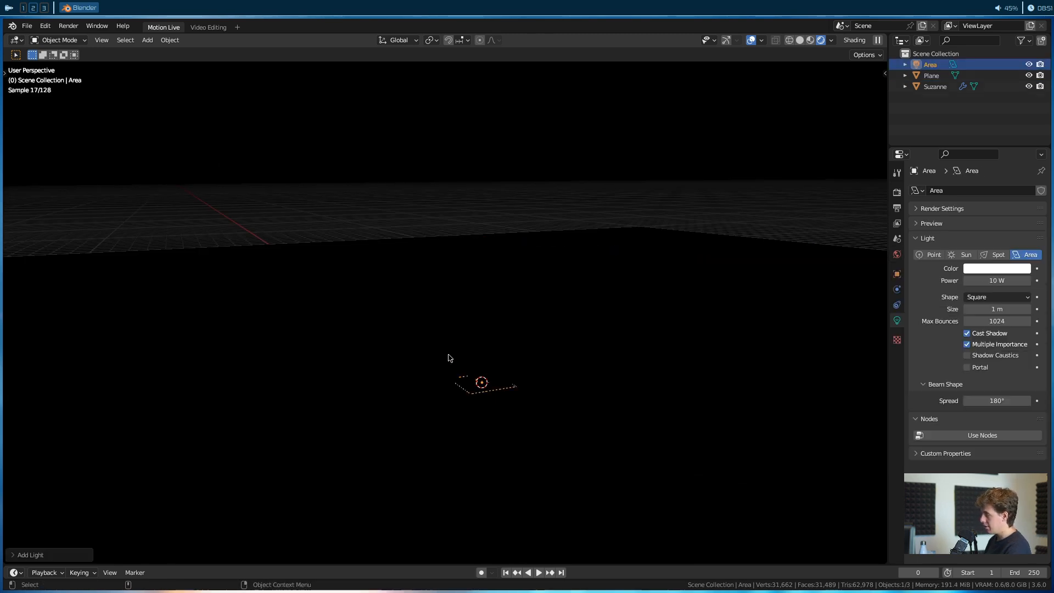
{"action": "key", "text": "g"}
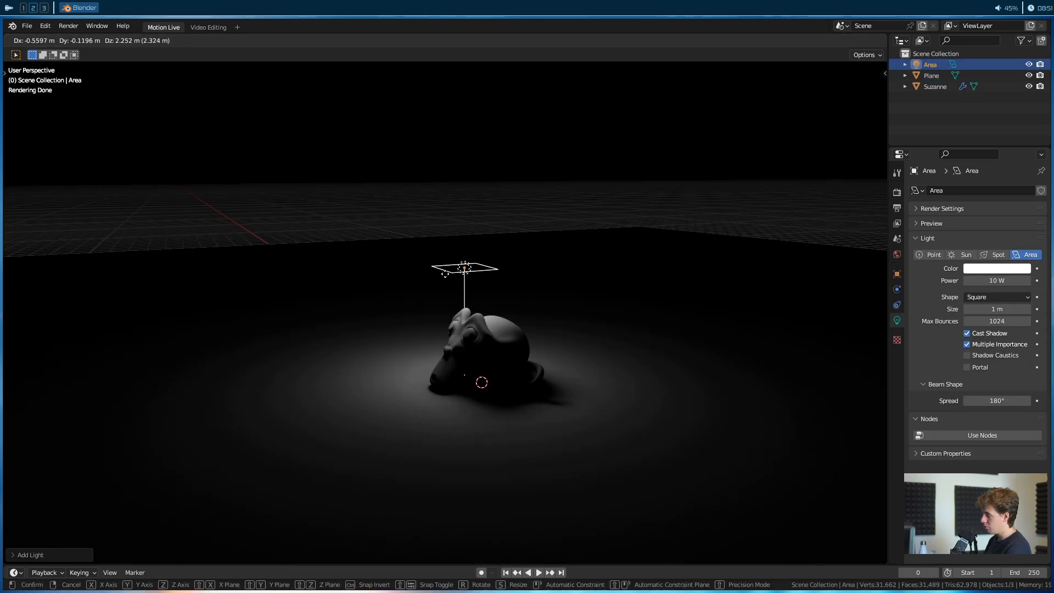
{"action": "left_click", "coordinate": [445, 274]}
Move the area light to Suzanne's side and rotate it freely until it tilts down towards her.
{"action": "middle_click_drag", "start_coordinate": [494, 297], "coordinate": [522, 295]}
{"action": "key", "text": "g"}
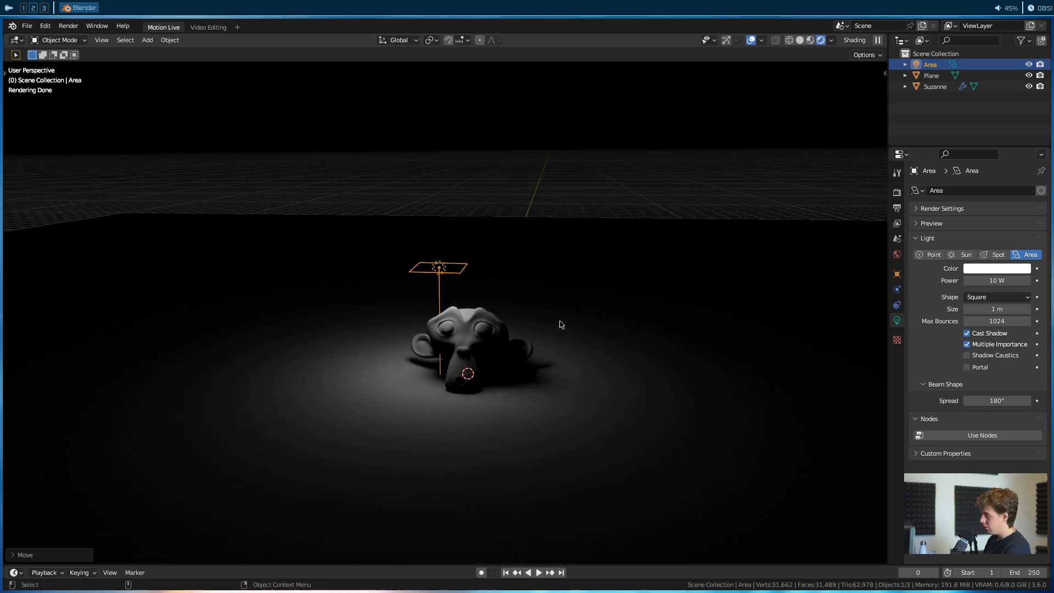
{"action": "left_click", "coordinate": [446, 313]}
{"action": "key", "text": "r"}
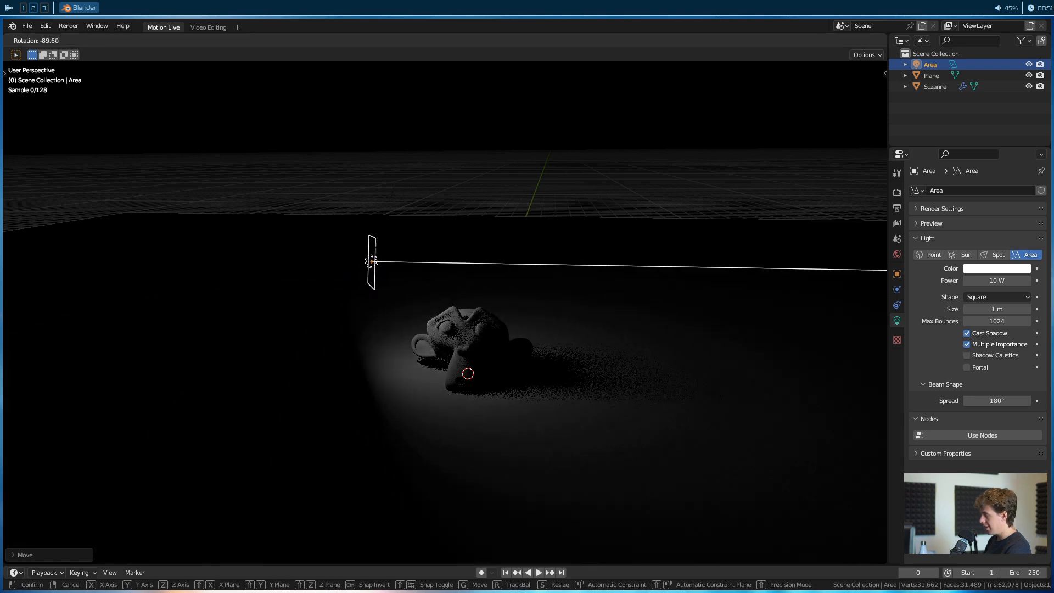
{"action": "left_click", "coordinate": [406, 146]}
{"action": "middle_click_drag", "start_coordinate": [470, 225], "coordinate": [367, 256]}
{"action": "key", "text": "r"}
{"action": "key", "text": "r"}
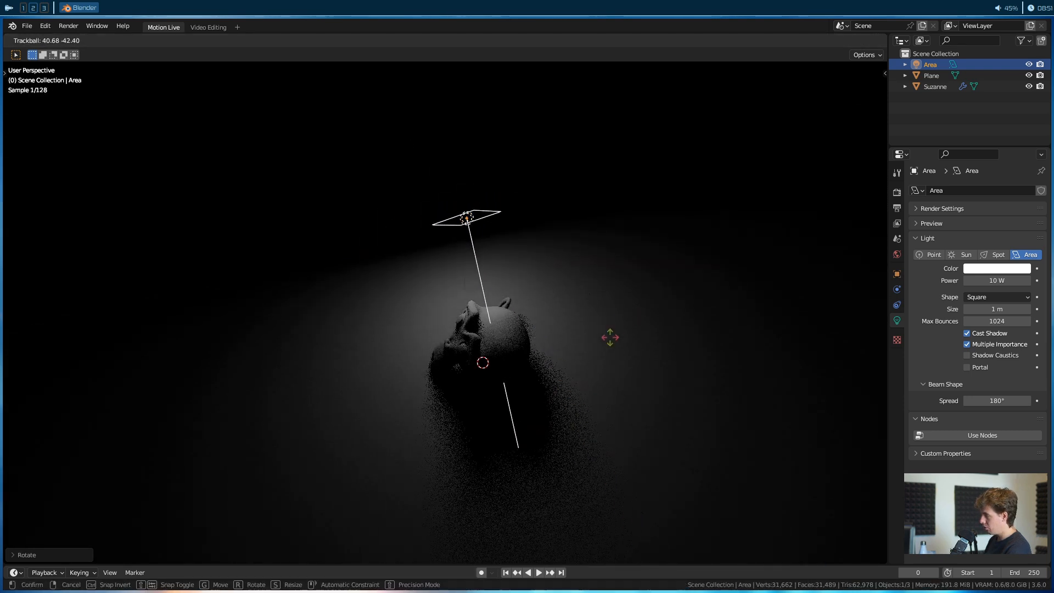
{"action": "left_click", "coordinate": [610, 336]}
{"action": "middle_click_drag", "start_coordinate": [365, 340], "coordinate": [456, 297]}
{"action": "middle_click_drag", "start_coordinate": [354, 274], "coordinate": [395, 291]}
Enable camera ray visibility for the area light so its panel renders, and return to the light settings.
{"action": "left_click", "coordinate": [897, 274]}
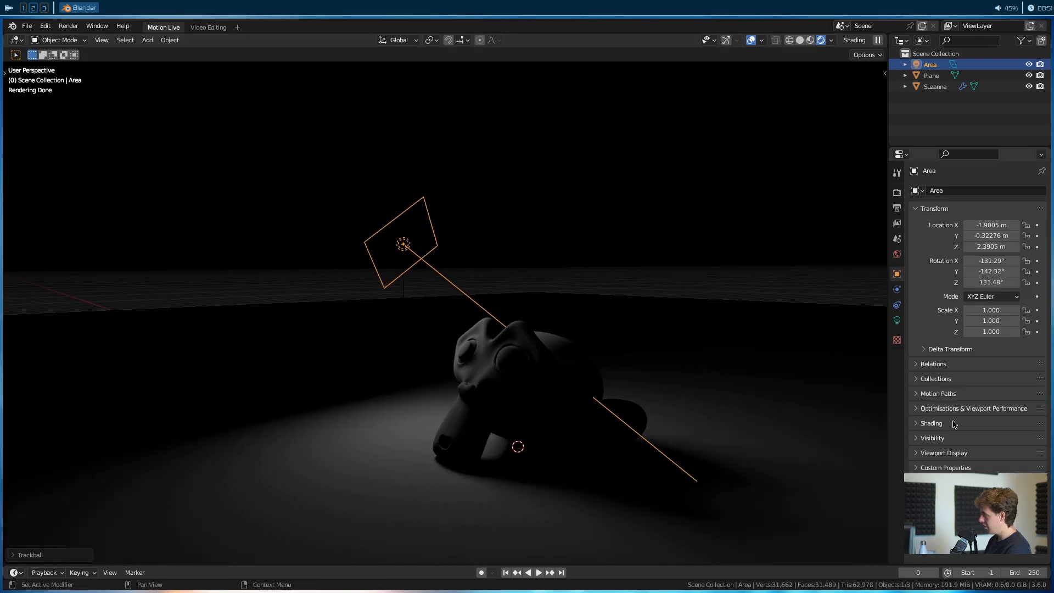
{"action": "left_click", "coordinate": [971, 540]}
{"action": "left_click", "coordinate": [933, 440]}
{"action": "middle_click_drag", "start_coordinate": [529, 310], "coordinate": [321, 214], "text": "shift"}
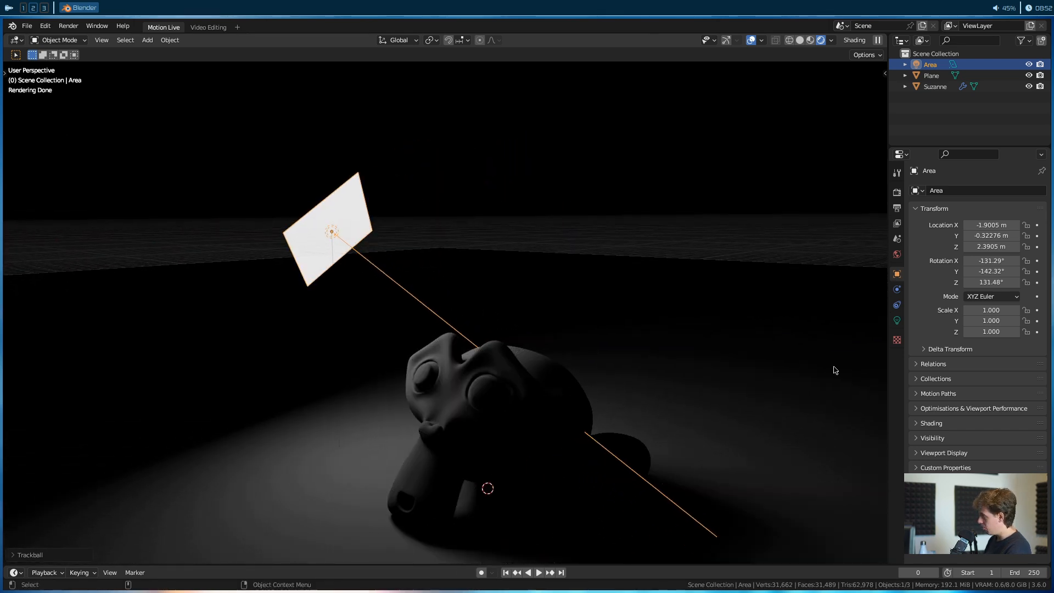
{"action": "left_click", "coordinate": [897, 320]}
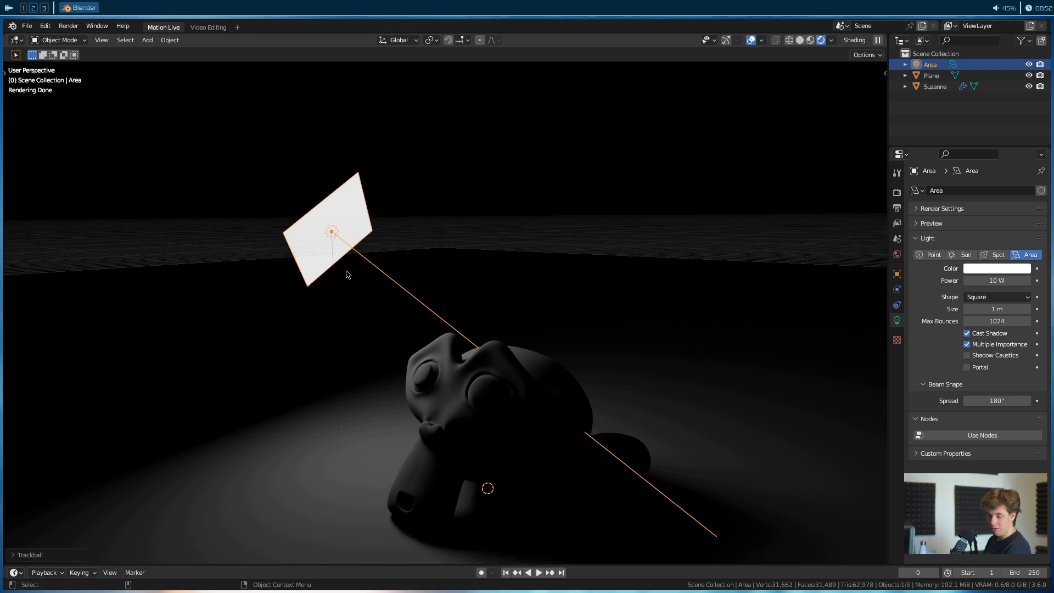
Try an area light size of 3.75 m, and set it back to 1 m.
{"action": "middle_click_drag", "start_coordinate": [346, 275], "coordinate": [554, 454]}
{"action": "left_click_drag", "start_coordinate": [554, 450], "coordinate": [546, 443]}
{"action": "left_click", "coordinate": [344, 252]}
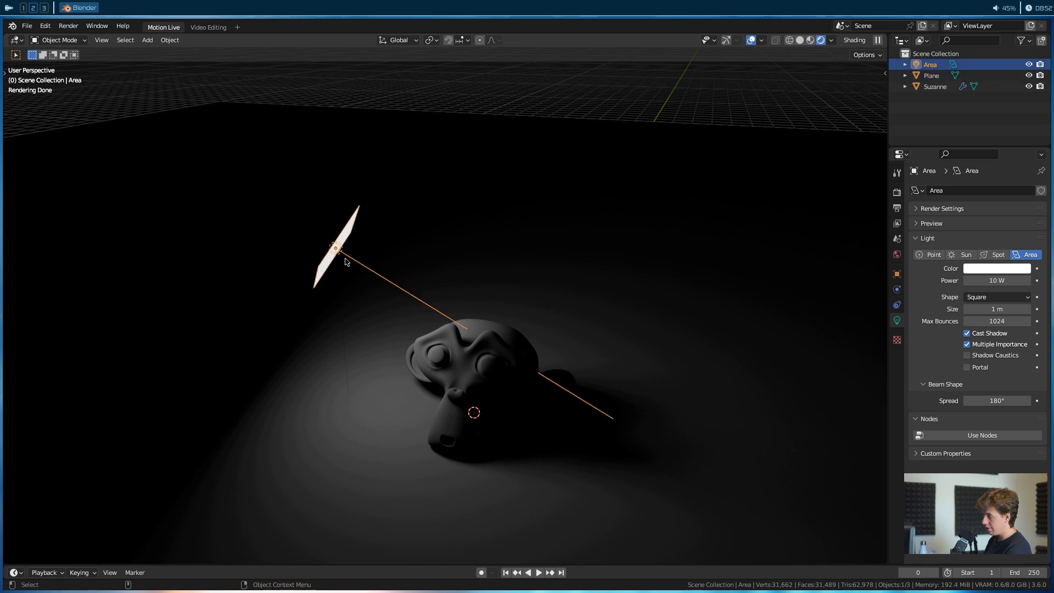
{"action": "left_click_drag", "start_coordinate": [988, 309], "coordinate": [1032, 309]}
{"action": "middle_click_drag", "start_coordinate": [489, 228], "coordinate": [438, 192]}
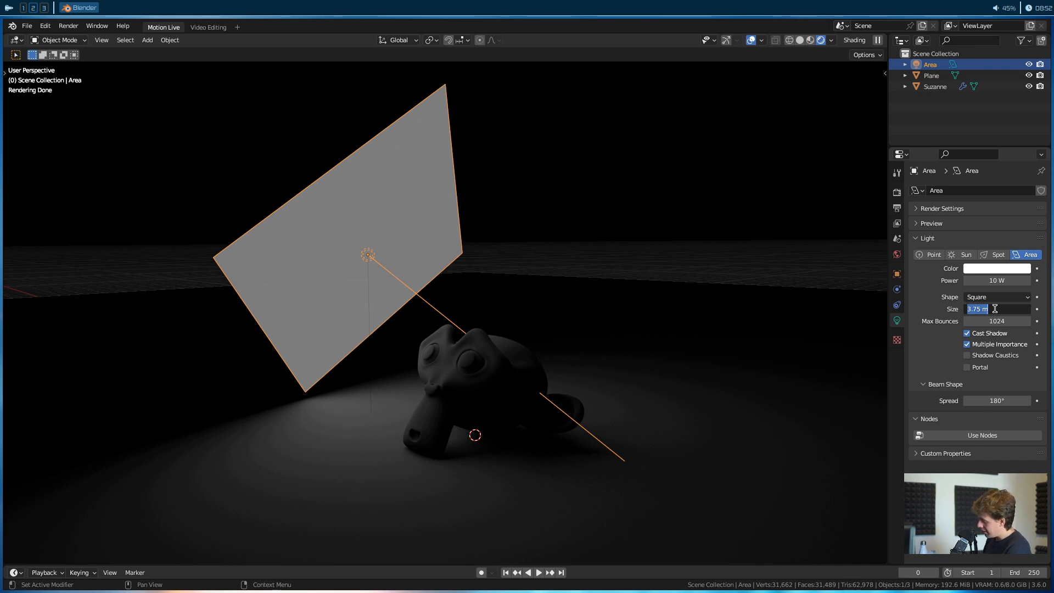
{"action": "type", "text": "1"}
{"action": "key", "text": "Return"}
Scale the area light object up to several times its size, and scale it back down.
{"action": "key", "text": "s"}
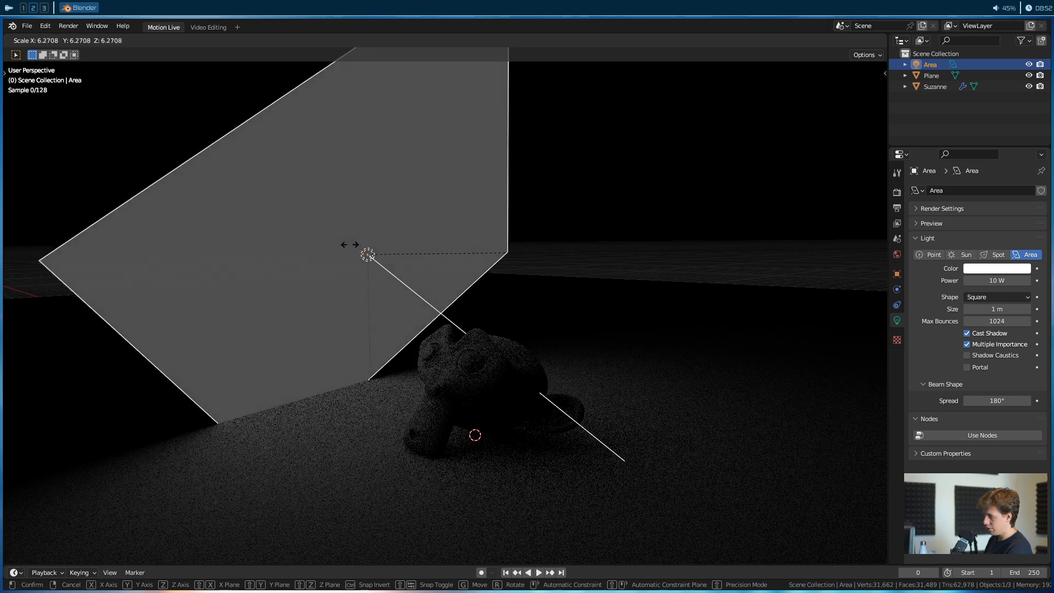
{"action": "left_click", "coordinate": [341, 279]}
{"action": "scroll", "coordinate": [531, 310], "scroll_direction": "down", "scroll_amount": 3}
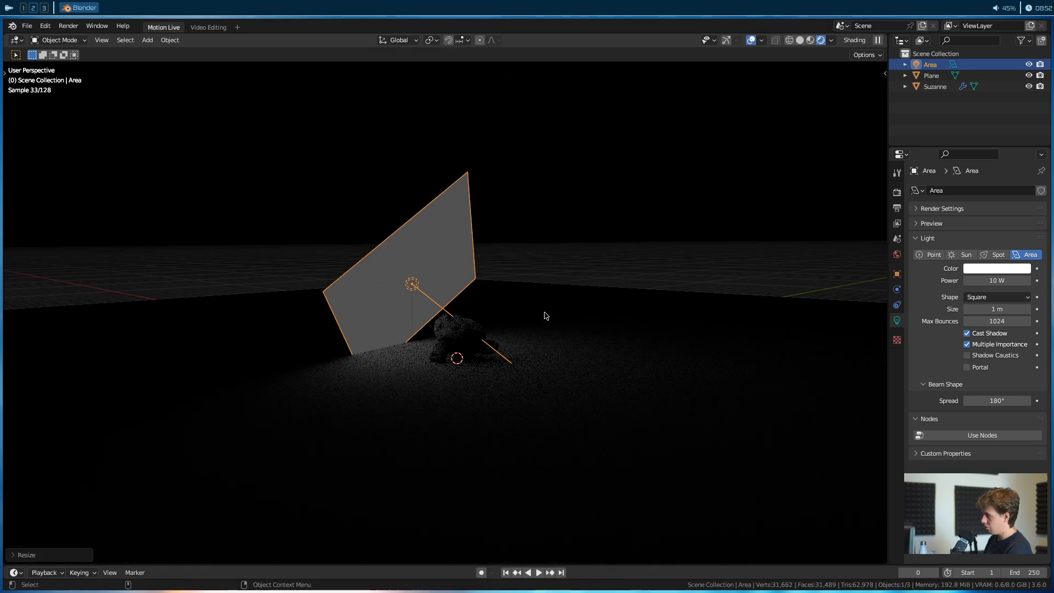
{"action": "key", "text": "s"}
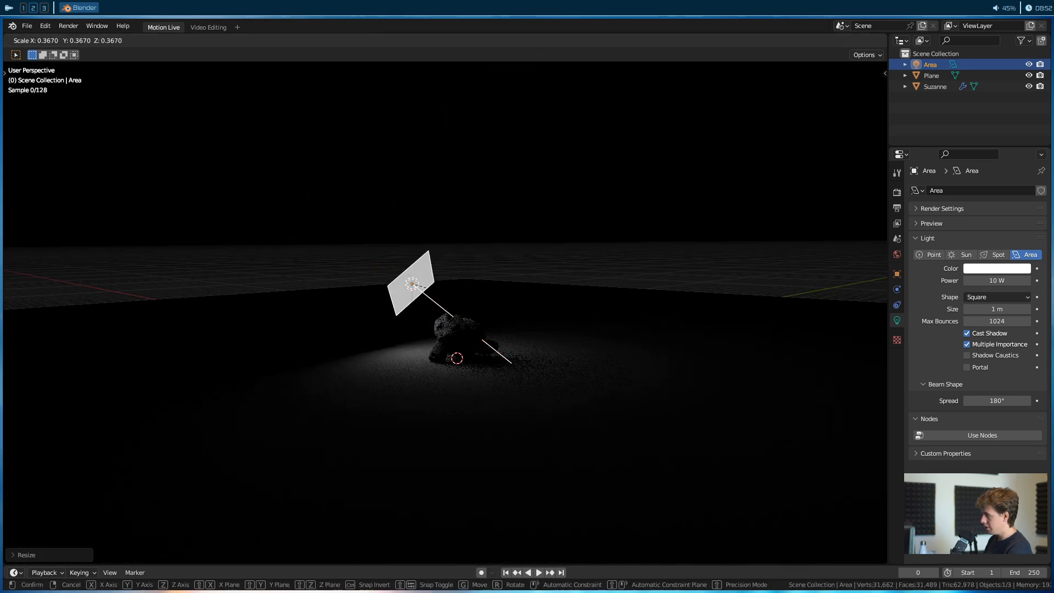
{"action": "left_click", "coordinate": [422, 288]}
{"action": "scroll", "coordinate": [576, 280], "scroll_direction": "up", "scroll_amount": 5}
{"action": "middle_click_drag", "start_coordinate": [595, 275], "coordinate": [637, 321]}
Shrink the area light to a tiny panel, and scale it up in stages into a large panel to compare shadow softness.
{"action": "key", "text": "s"}
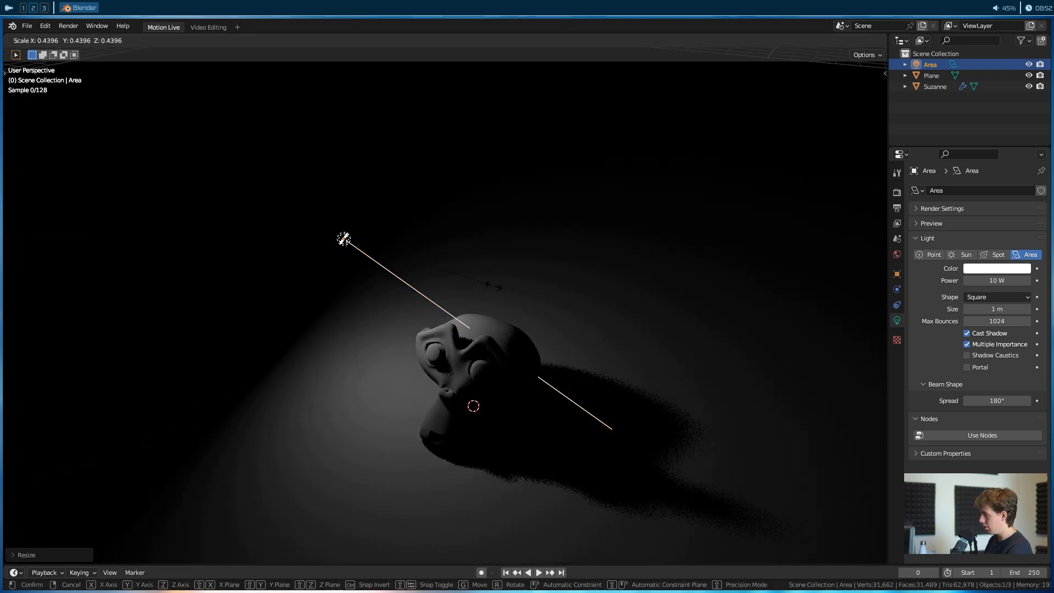
{"action": "left_click", "coordinate": [494, 285]}
{"action": "key", "text": "s"}
{"action": "left_click", "coordinate": [502, 298]}
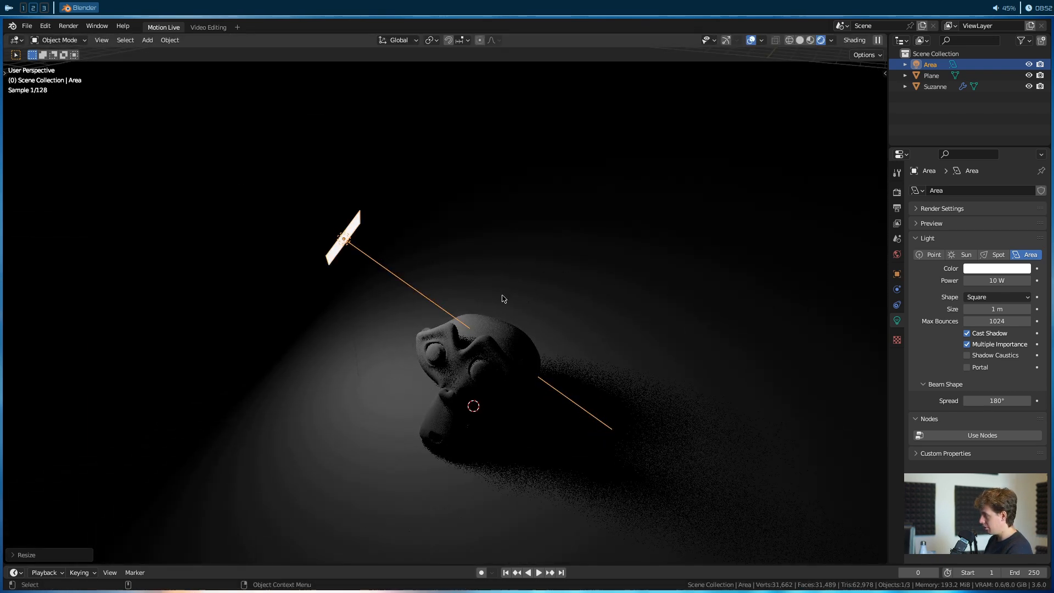
{"action": "key", "text": "s"}
{"action": "left_click", "coordinate": [570, 294]}
{"action": "scroll", "coordinate": [570, 293], "scroll_direction": "up", "scroll_amount": 3}
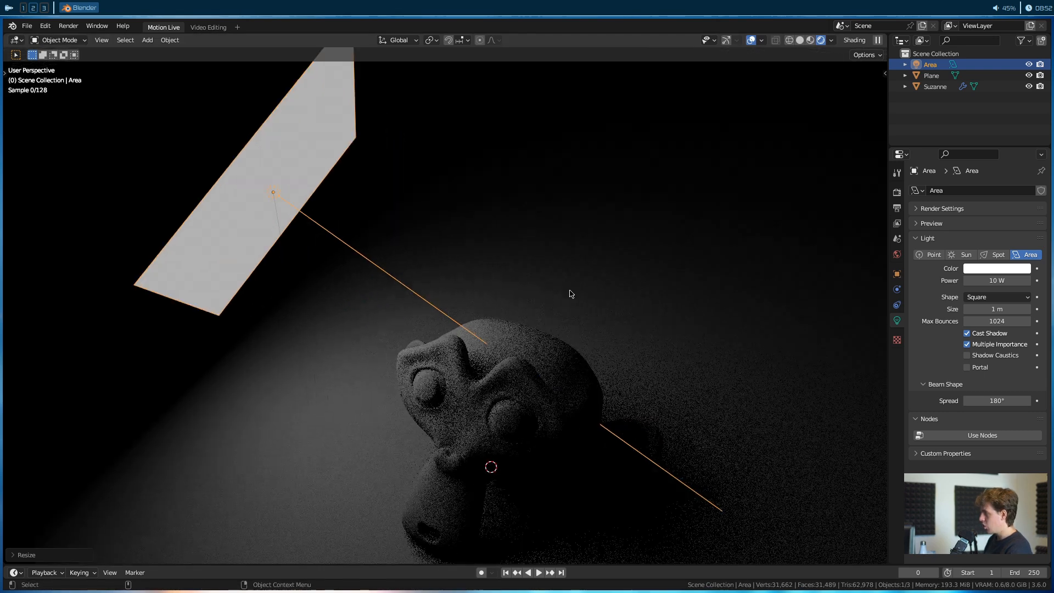
Set the area light's power to 174.3 W and fine-tune its scale.
{"action": "scroll", "coordinate": [536, 287], "scroll_direction": "down", "scroll_amount": 5}
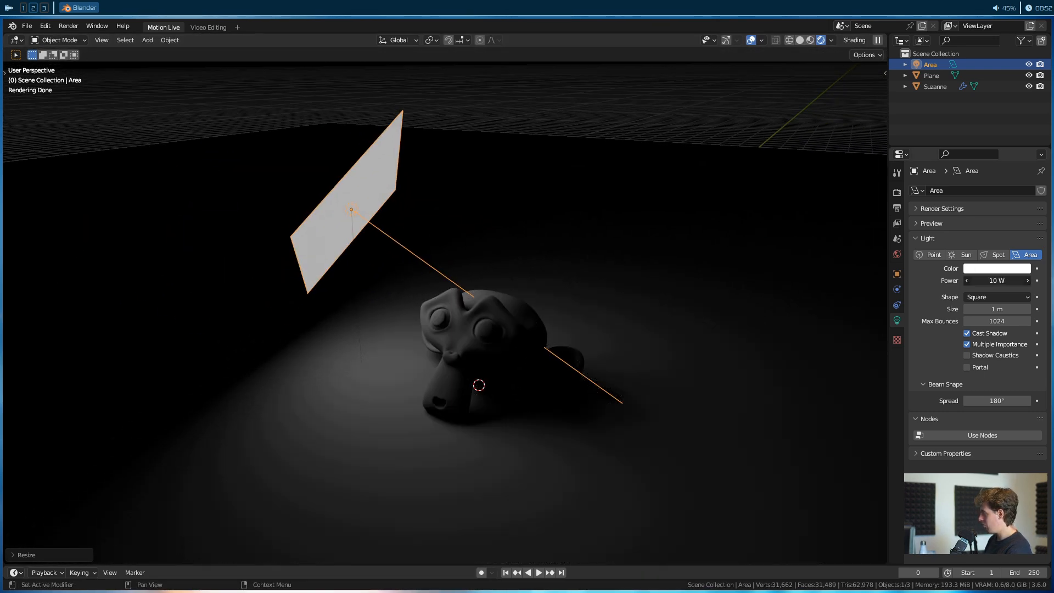
{"action": "key", "text": "s"}
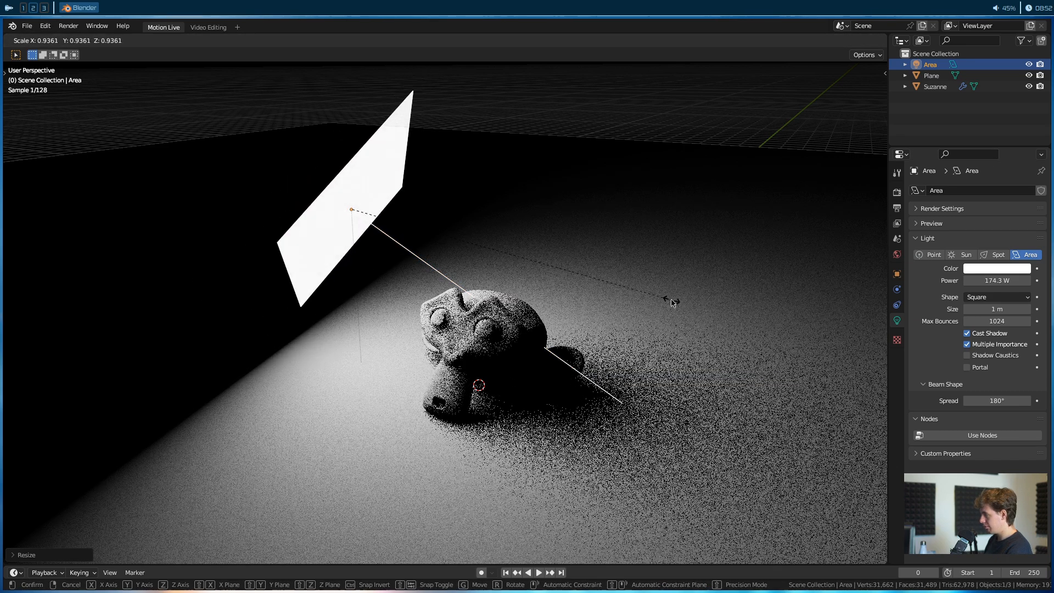
{"action": "left_click", "coordinate": [672, 301]}
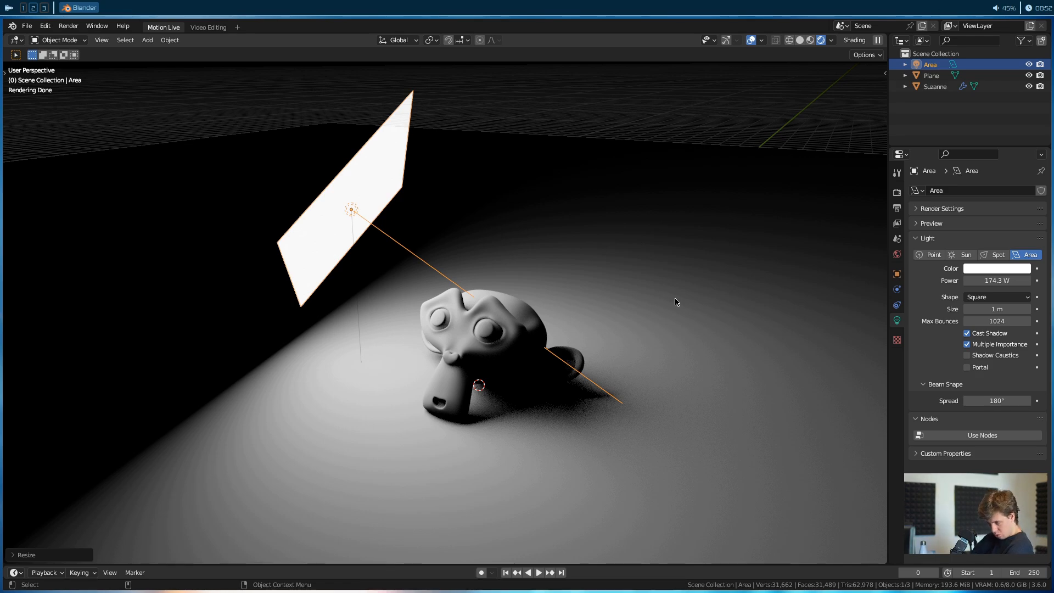
Rotate the area light freely to redirect its beam over Suzanne.
{"action": "middle_click_drag", "start_coordinate": [698, 344], "coordinate": [600, 328]}
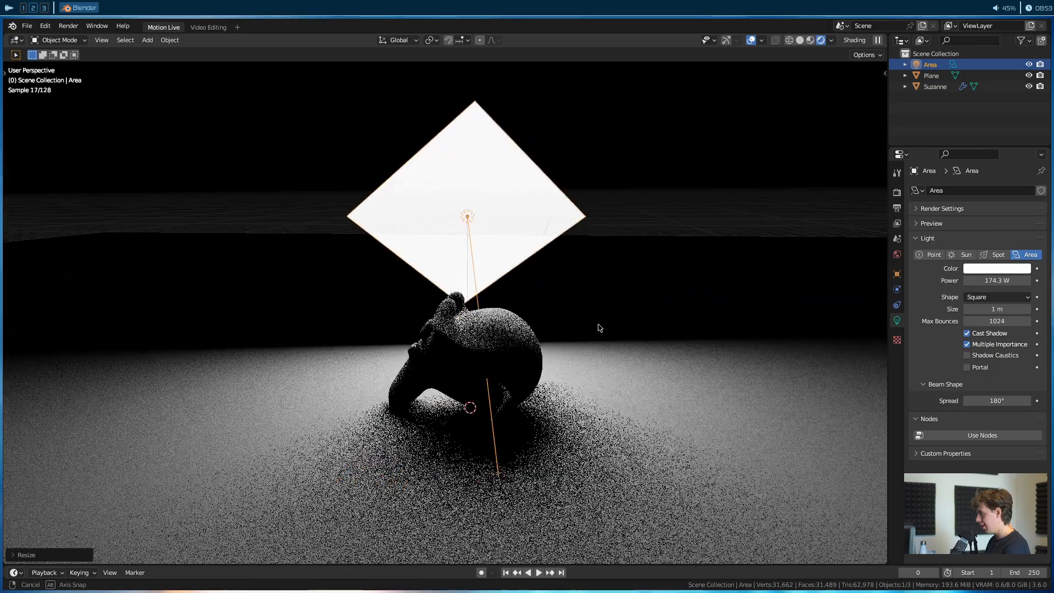
{"action": "key", "text": "r"}
{"action": "key", "text": "r"}
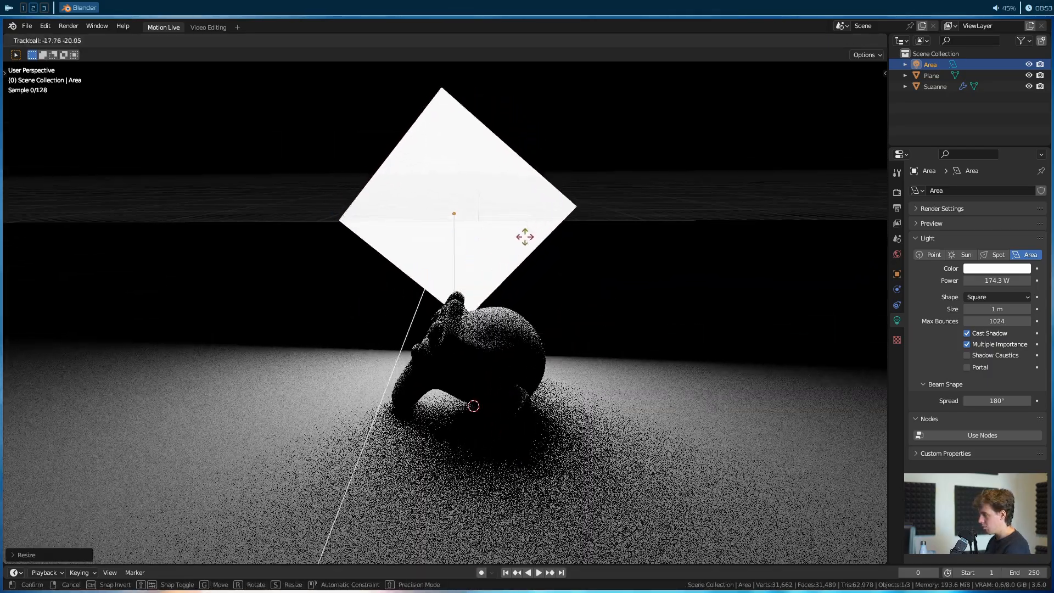
{"action": "left_click", "coordinate": [539, 237]}
{"action": "left_click_drag", "start_coordinate": [538, 241], "coordinate": [452, 218], "text": "alt"}
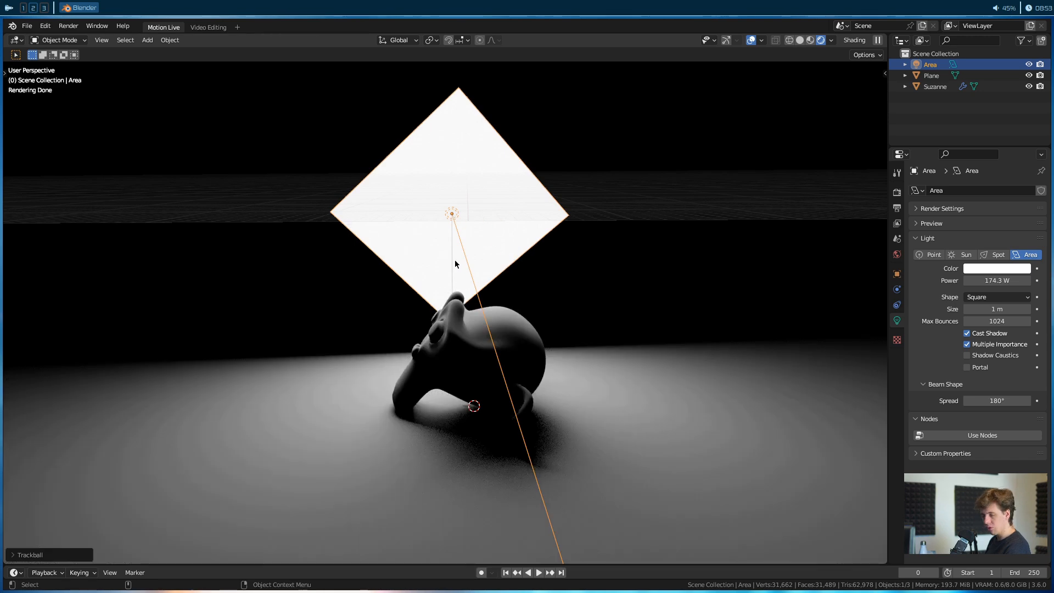
Try narrowing the area light's spread to 41°, and set it back to 180°.
{"action": "middle_click_drag", "start_coordinate": [498, 276], "coordinate": [452, 279]}
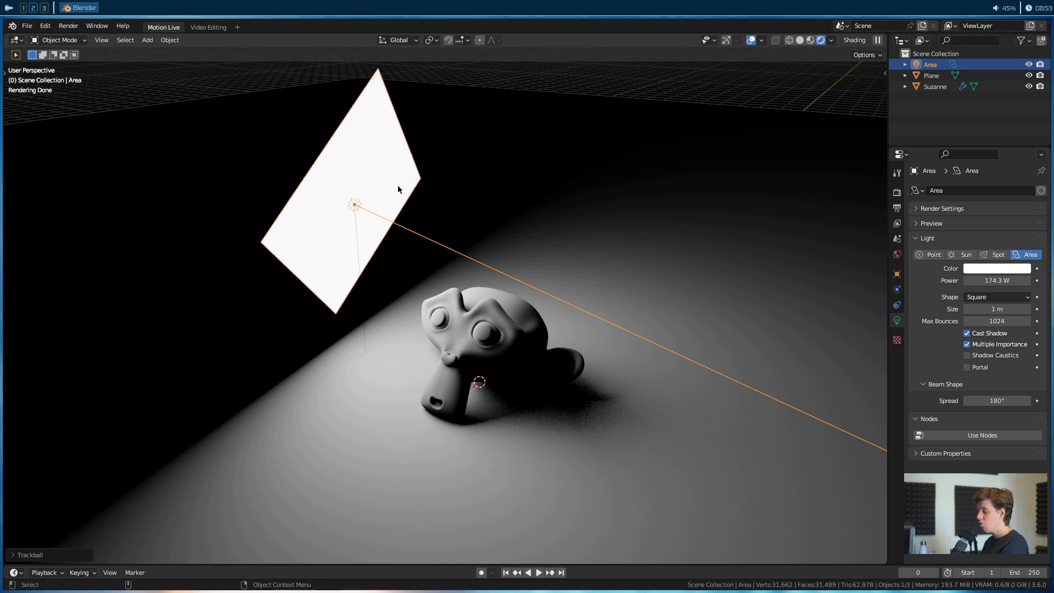
{"action": "middle_click_drag", "start_coordinate": [510, 224], "coordinate": [429, 186]}
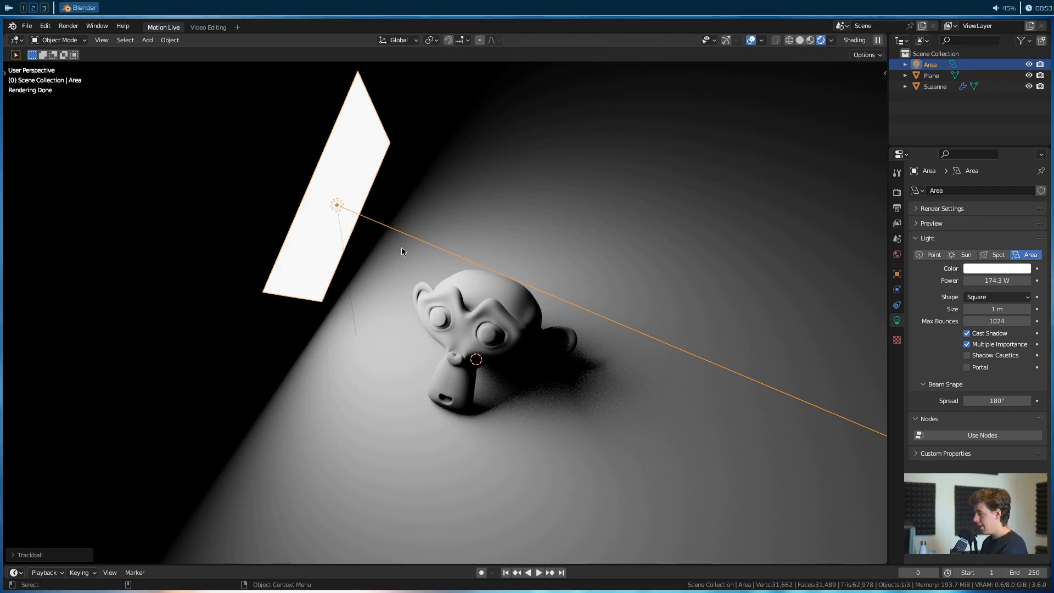
{"action": "middle_click_drag", "start_coordinate": [420, 244], "coordinate": [418, 229]}
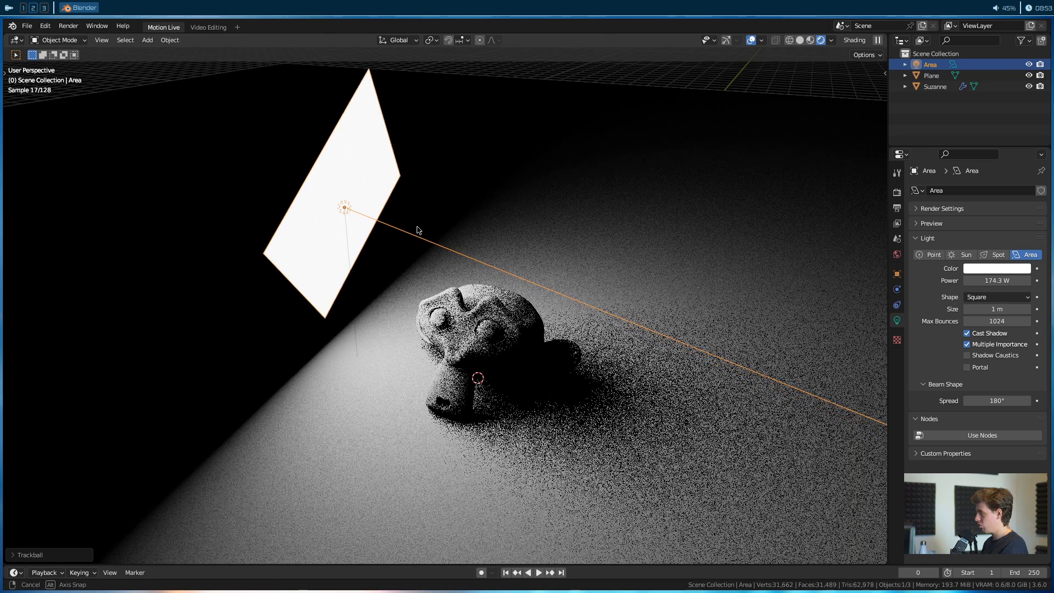
{"action": "left_click_drag", "start_coordinate": [996, 400], "coordinate": [947, 401]}
{"action": "middle_click_drag", "start_coordinate": [767, 400], "coordinate": [642, 400]}
{"action": "left_click_drag", "start_coordinate": [1008, 397], "coordinate": [980, 397]}
{"action": "middle_click_drag", "start_coordinate": [593, 379], "coordinate": [592, 356]}
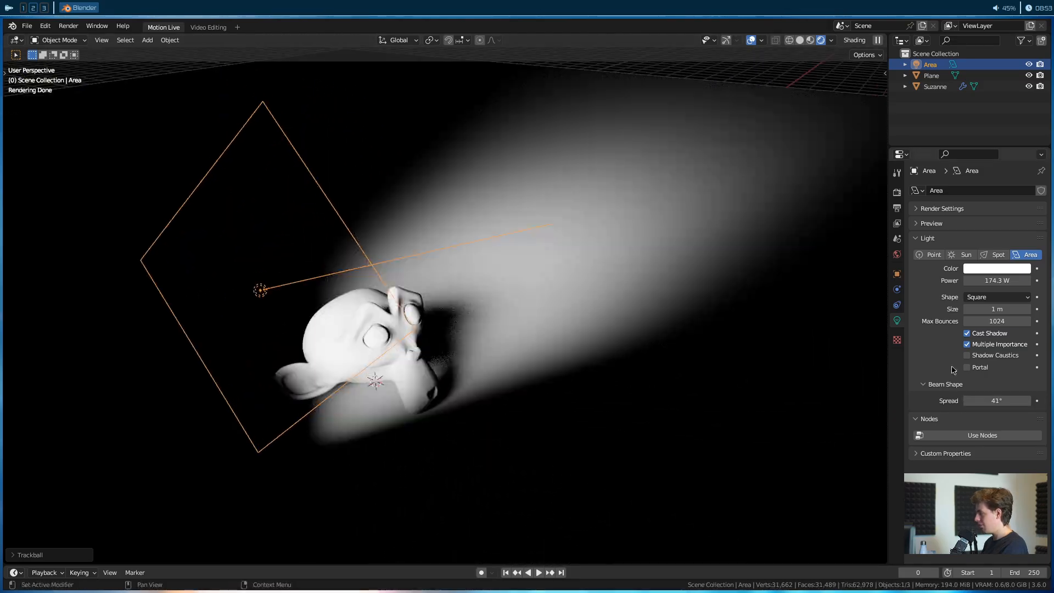
{"action": "left_click_drag", "start_coordinate": [1005, 400], "coordinate": [1031, 400]}
{"action": "middle_click_drag", "start_coordinate": [568, 361], "coordinate": [367, 360]}
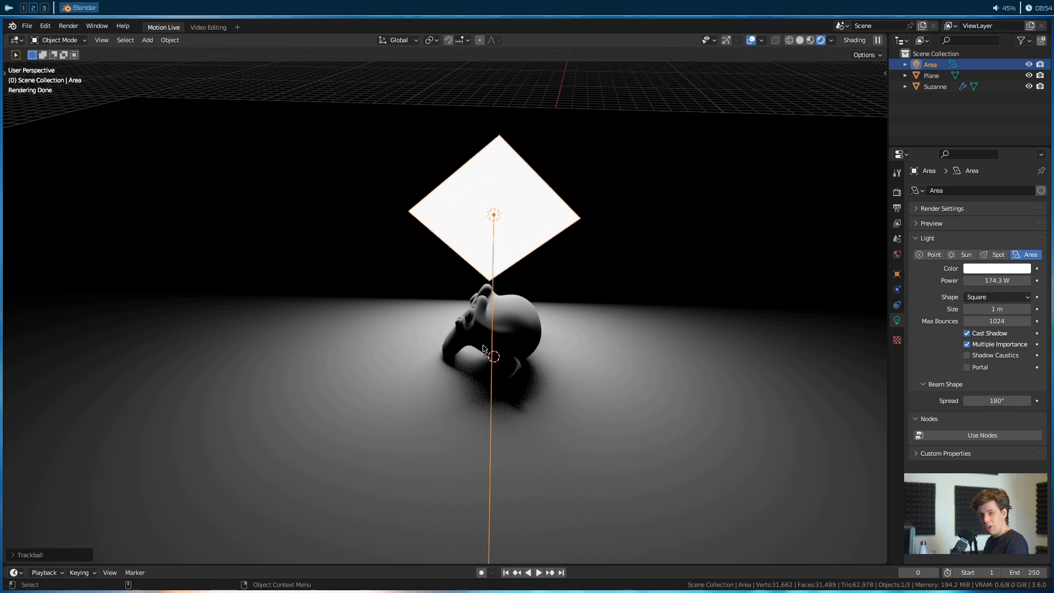
Set the area light's power to 225.1 W and move the light far away from Suzanne.
{"action": "middle_click_drag", "start_coordinate": [357, 298], "coordinate": [730, 231]}
{"action": "left_click_drag", "start_coordinate": [997, 280], "coordinate": [1000, 280]}
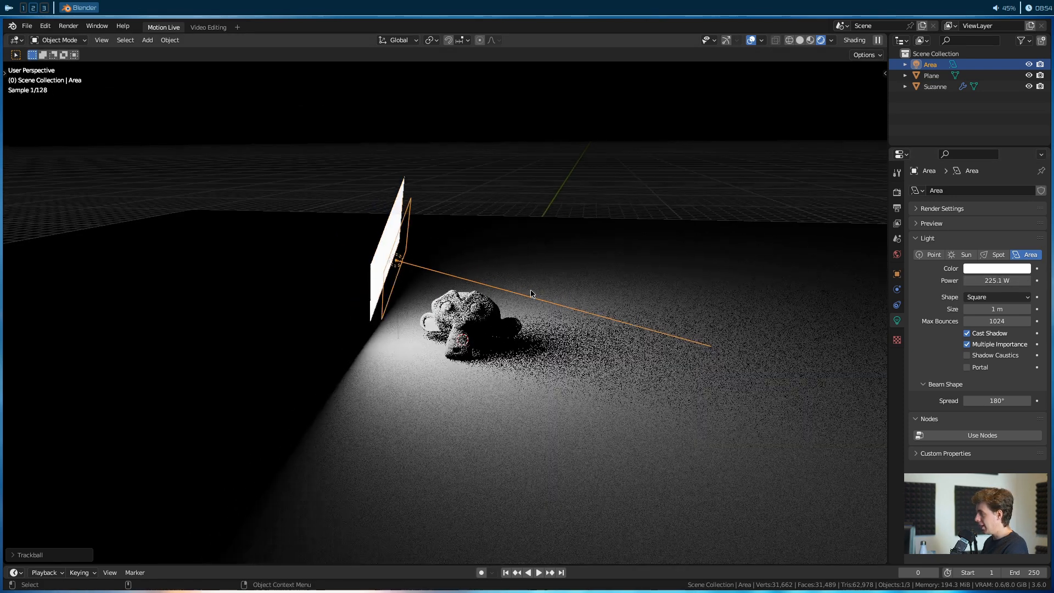
{"action": "key", "text": "g"}
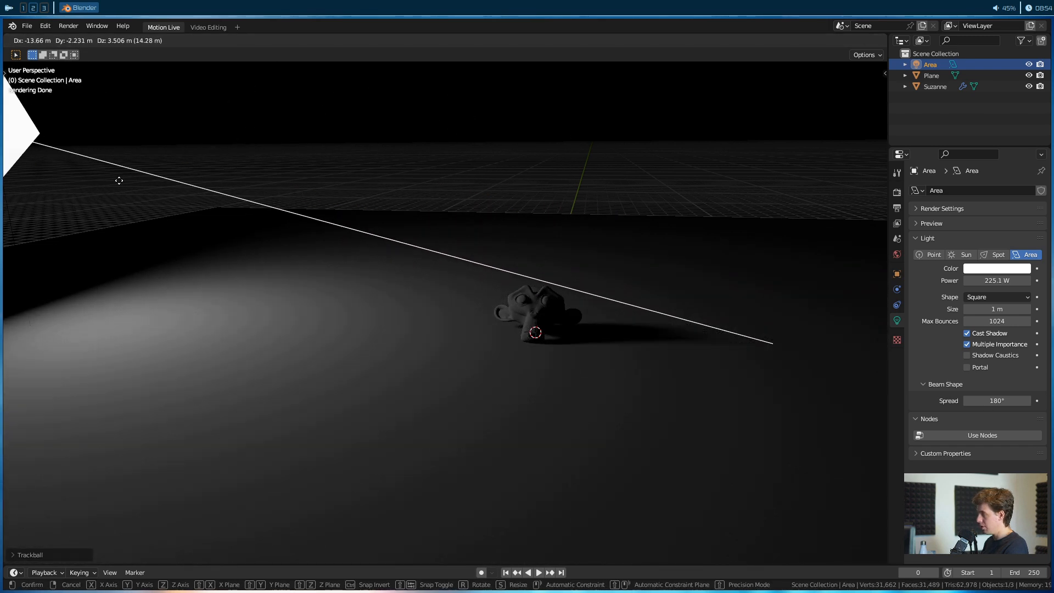
{"action": "left_click", "coordinate": [132, 187]}
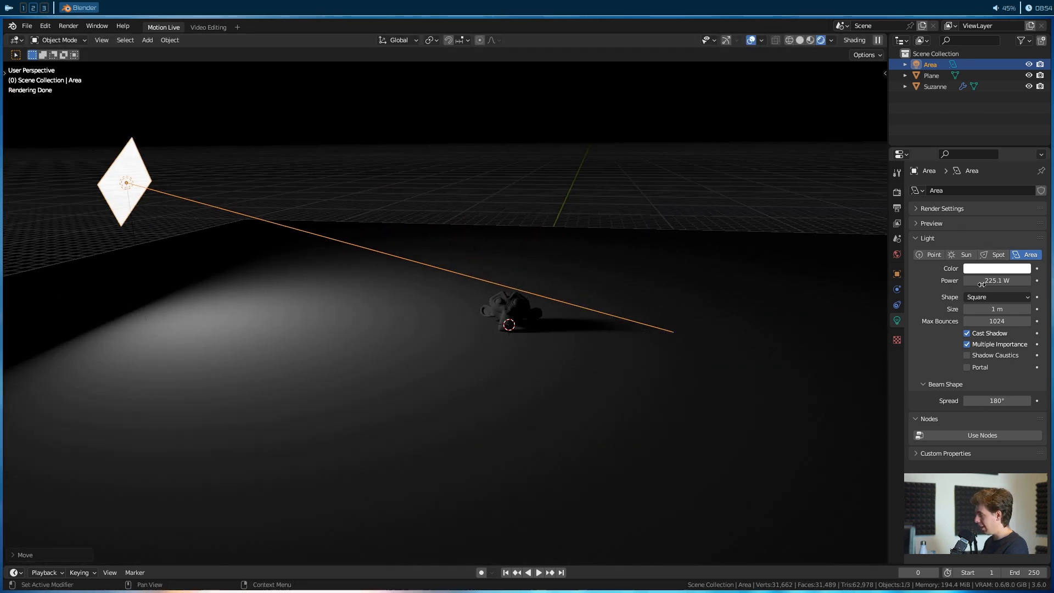
Set the area light's power to 473 W, and move it close to Suzanne and far away again to compare brightness.
{"action": "left_click", "coordinate": [995, 280]}
{"action": "type", "text": "473"}
{"action": "key", "text": "Return"}
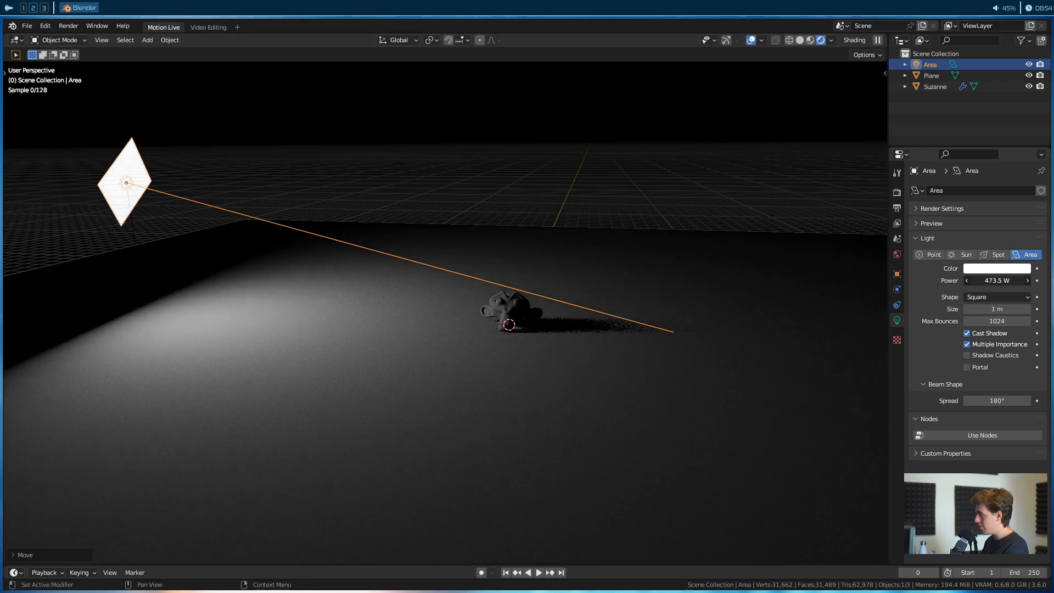
{"action": "key", "text": "g"}
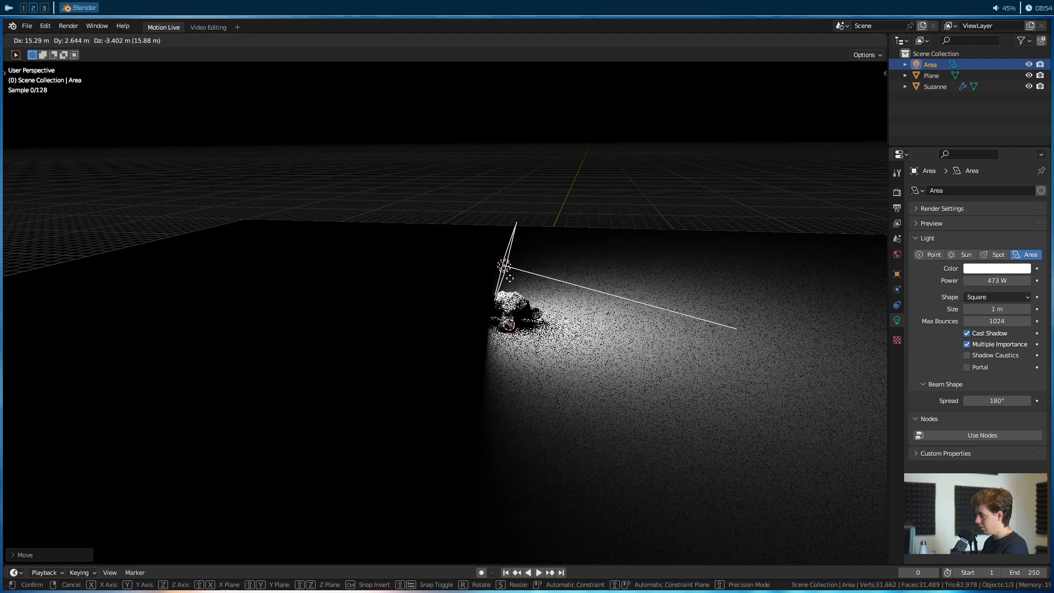
{"action": "left_click", "coordinate": [493, 303]}
{"action": "key", "text": "g"}
{"action": "left_click", "coordinate": [38, 197]}
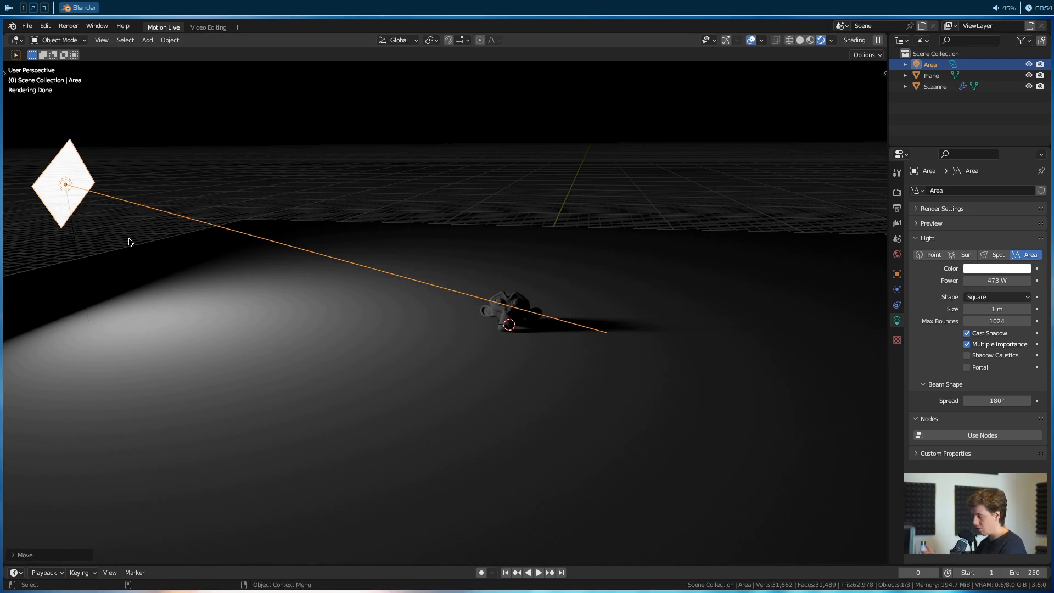
Move the area light back beside Suzanne and try scaling it down to sharpen the shadow.
{"action": "key", "text": "g"}
{"action": "left_click", "coordinate": [556, 309]}
{"action": "scroll", "coordinate": [455, 315], "scroll_direction": "up", "scroll_amount": 6}
{"action": "middle_click_drag", "start_coordinate": [456, 315], "coordinate": [385, 354]}
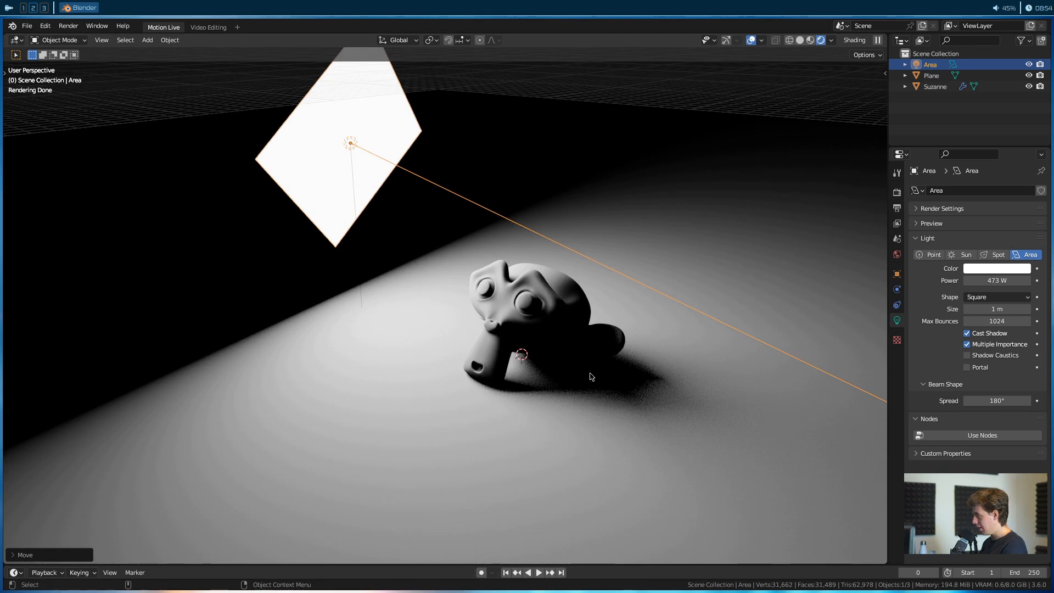
{"action": "key", "text": "s"}
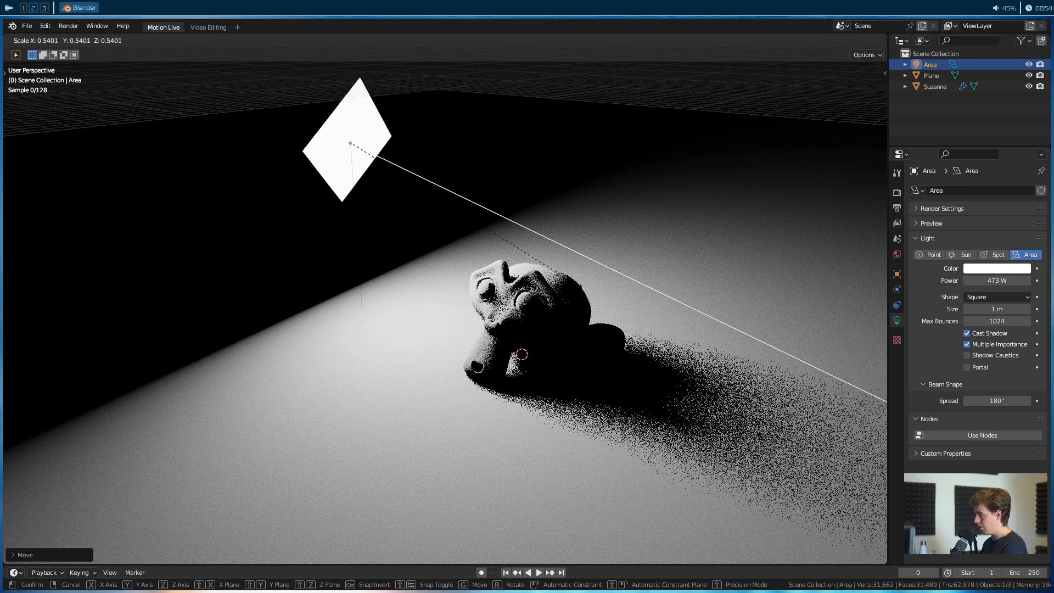
{"action": "right_click", "coordinate": [571, 351]}
{"action": "scroll", "coordinate": [600, 379], "scroll_direction": "down", "scroll_amount": 5}
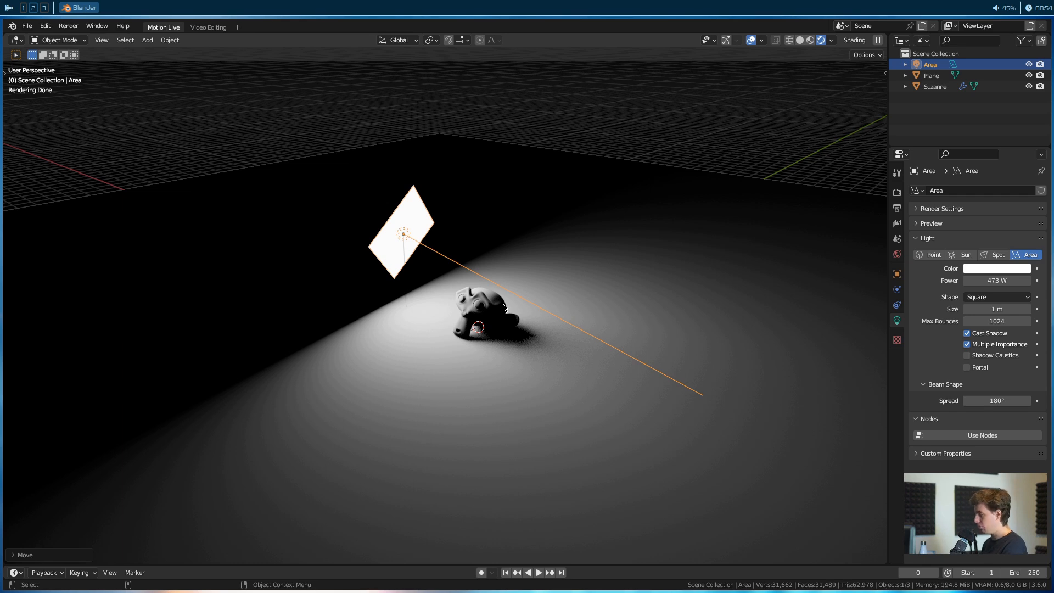
{"action": "middle_click_drag", "start_coordinate": [449, 356], "coordinate": [476, 317]}
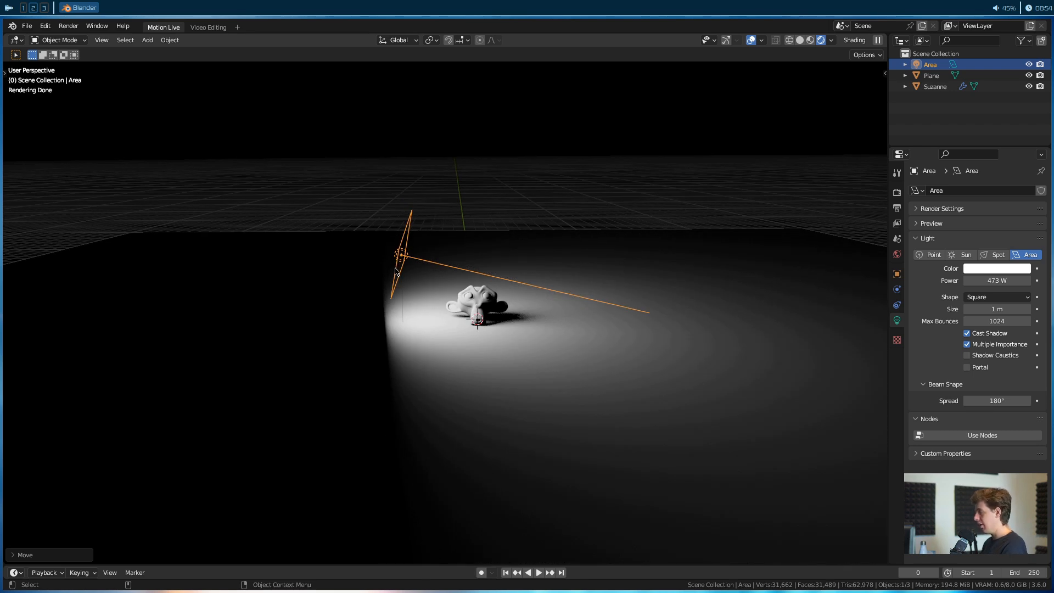
Move the area light out past the edge of the plane, well away from Suzanne.
{"action": "key", "text": "g"}
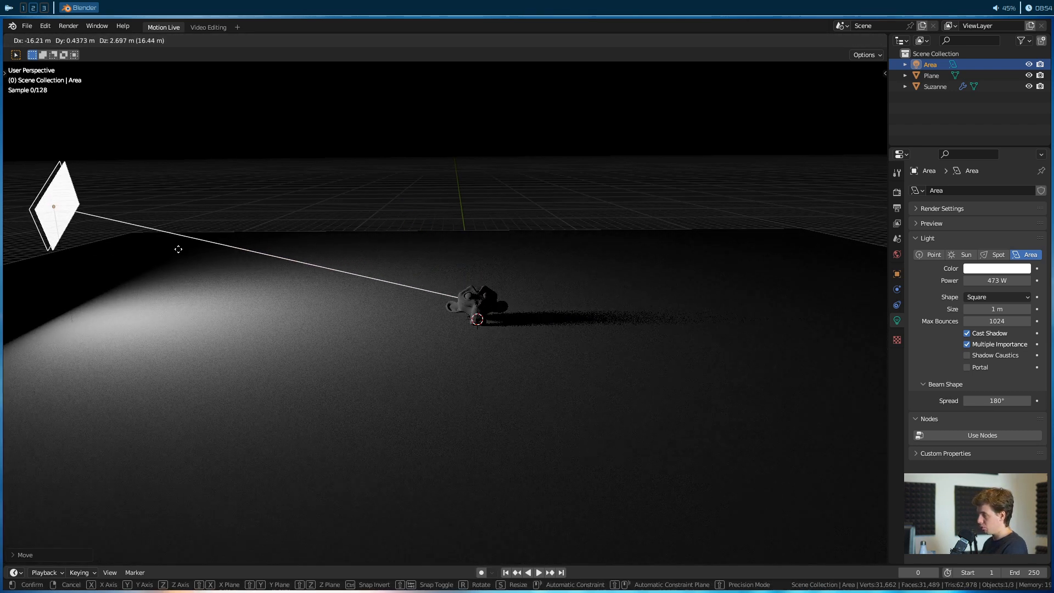
{"action": "left_click", "coordinate": [85, 216]}
{"action": "middle_click_drag", "start_coordinate": [377, 301], "coordinate": [415, 319]}
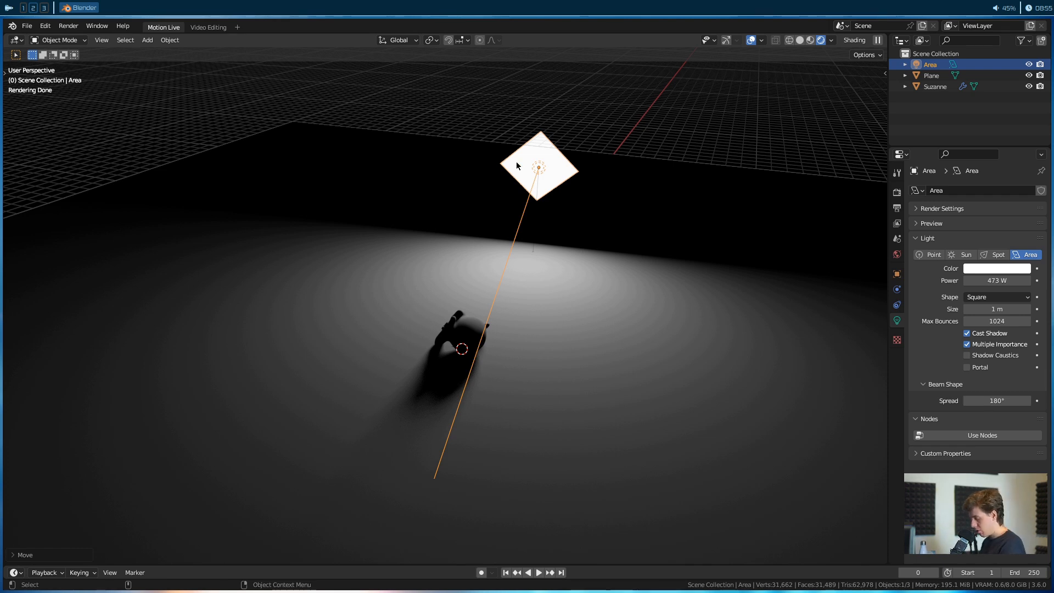
Delete the area light from the scene.
{"action": "key", "text": "x"}
{"action": "left_click", "coordinate": [535, 191]}
{"action": "middle_click_drag", "start_coordinate": [487, 264], "coordinate": [618, 191]}
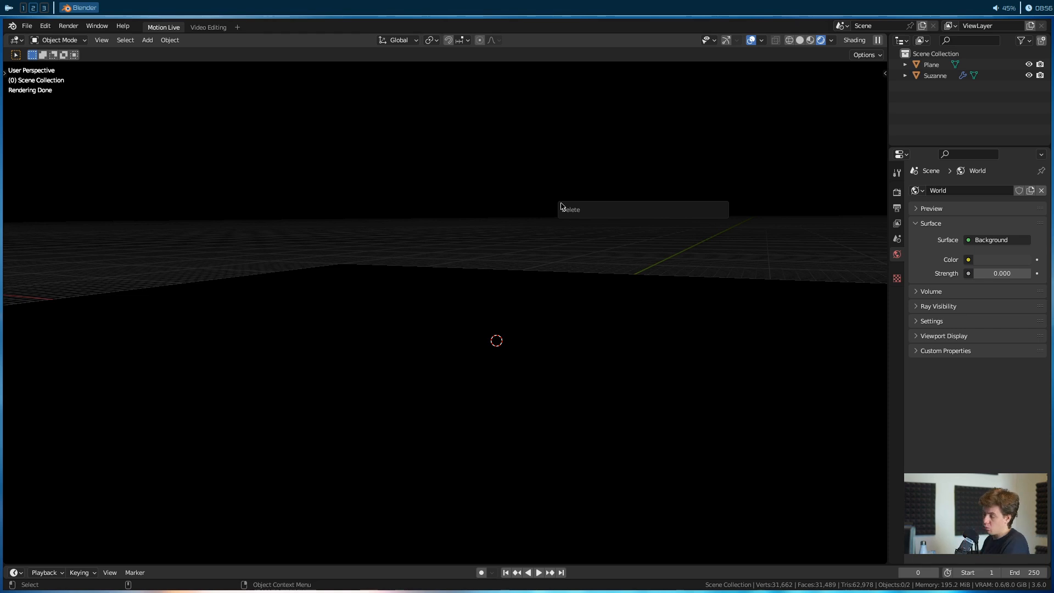
{"action": "middle_click_drag", "start_coordinate": [426, 329], "coordinate": [526, 237]}
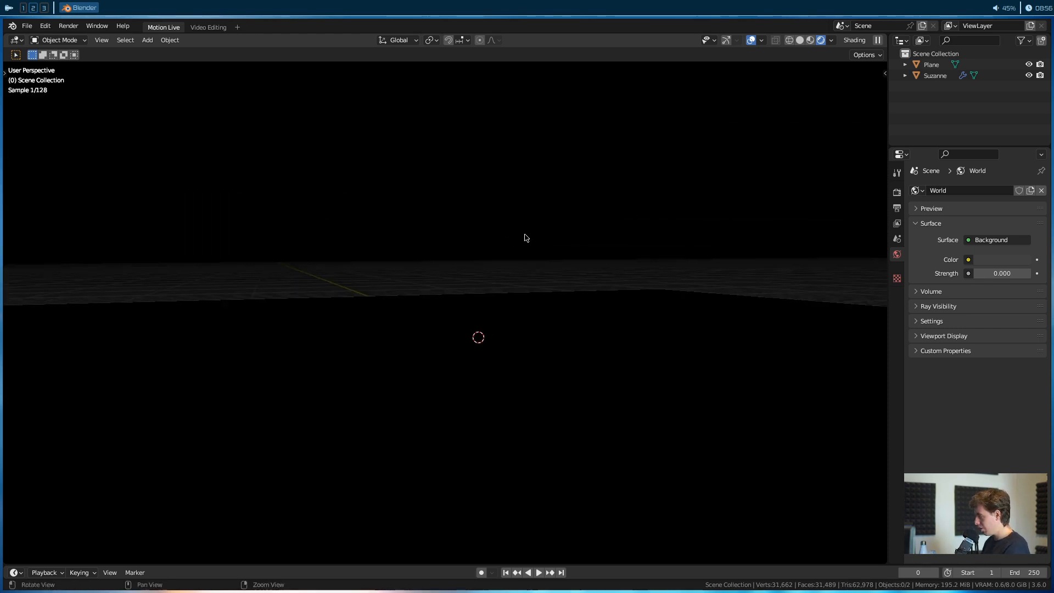
{"action": "middle_click_drag", "start_coordinate": [626, 190], "coordinate": [449, 252]}
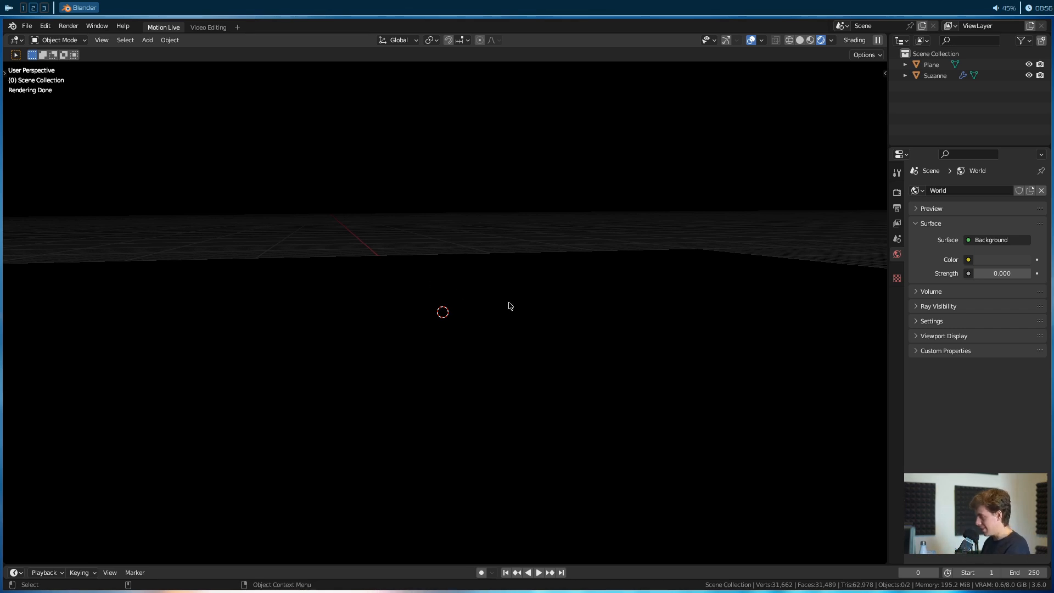
Assign an Environment Texture to the world background color.
{"action": "left_click", "coordinate": [987, 263]}
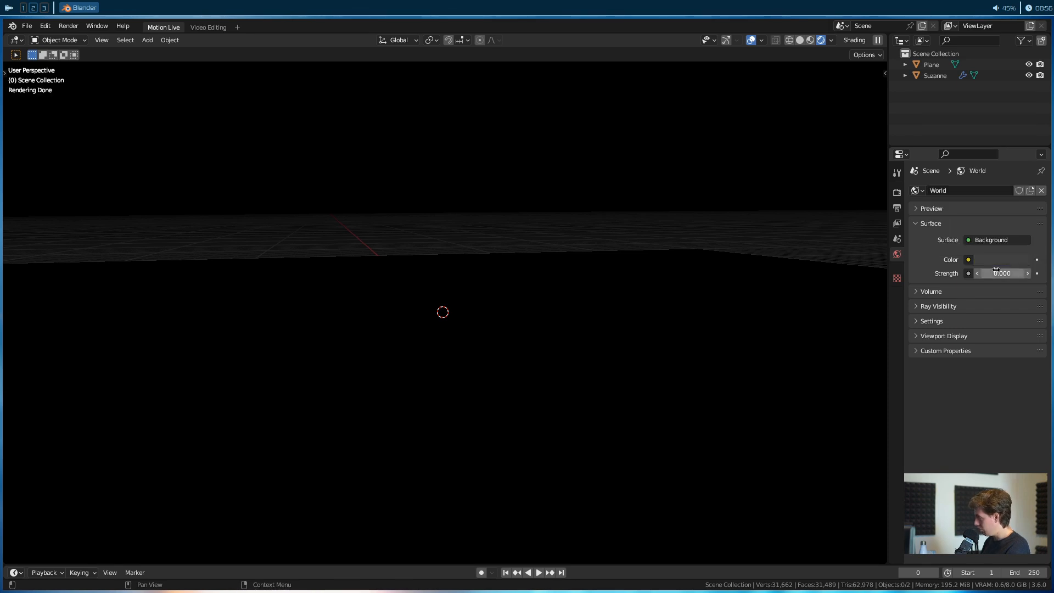
{"action": "left_click", "coordinate": [968, 260]}
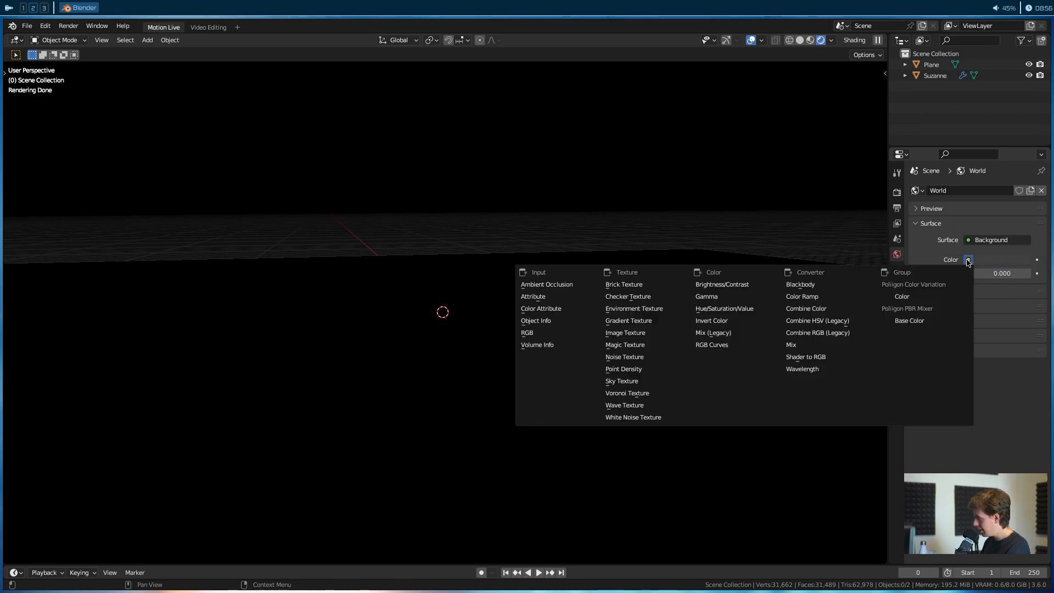
{"action": "left_click", "coordinate": [651, 311]}
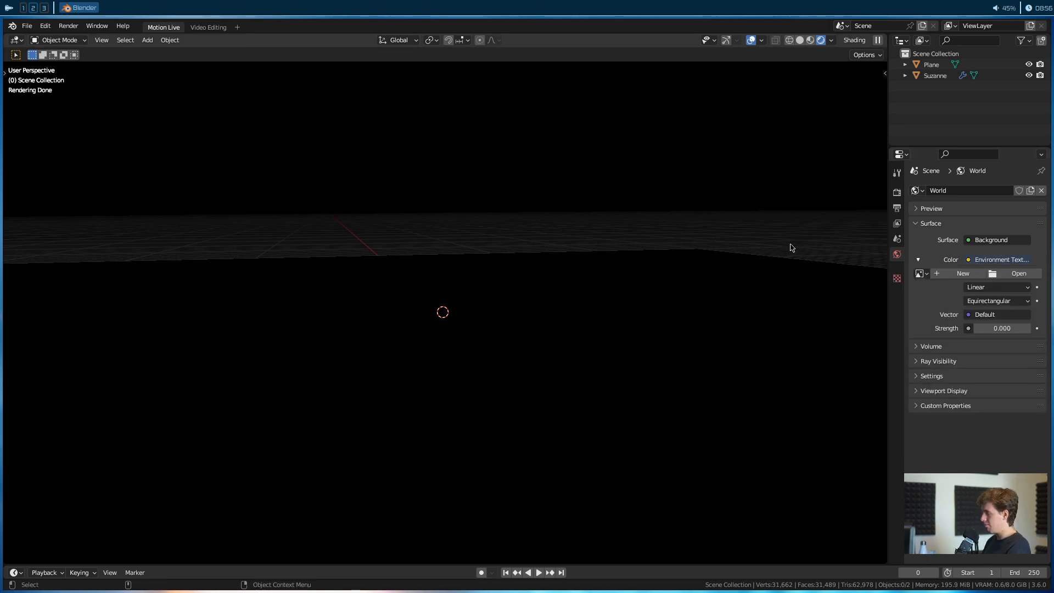
Load maison.jpg from the bookmarked HDRI folder as the environment image, browsing the files as thumbnails.
{"action": "left_click", "coordinate": [1018, 274]}
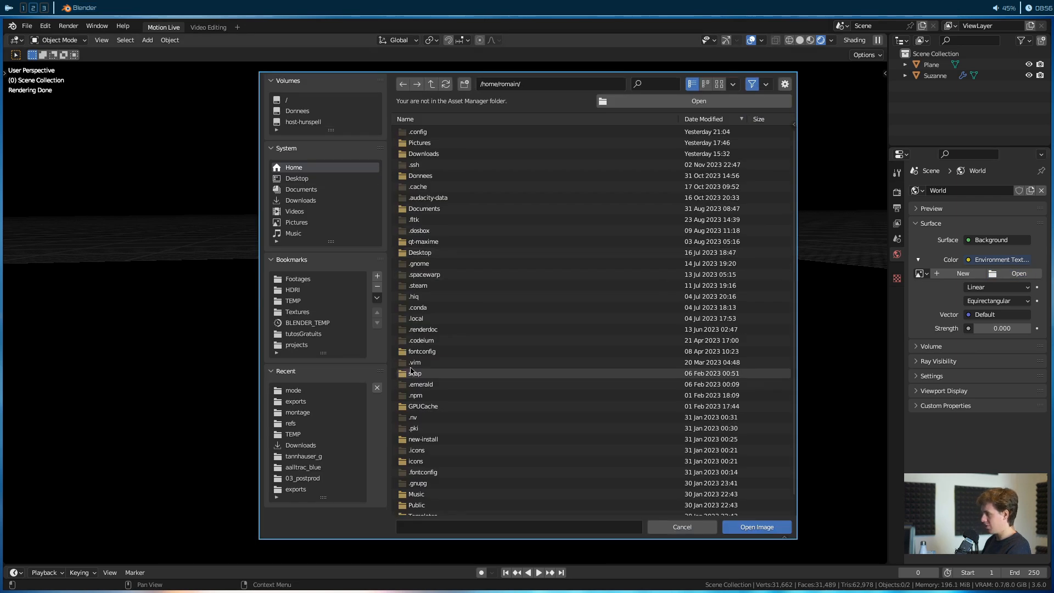
{"action": "left_click", "coordinate": [301, 292]}
{"action": "left_click", "coordinate": [432, 176]}
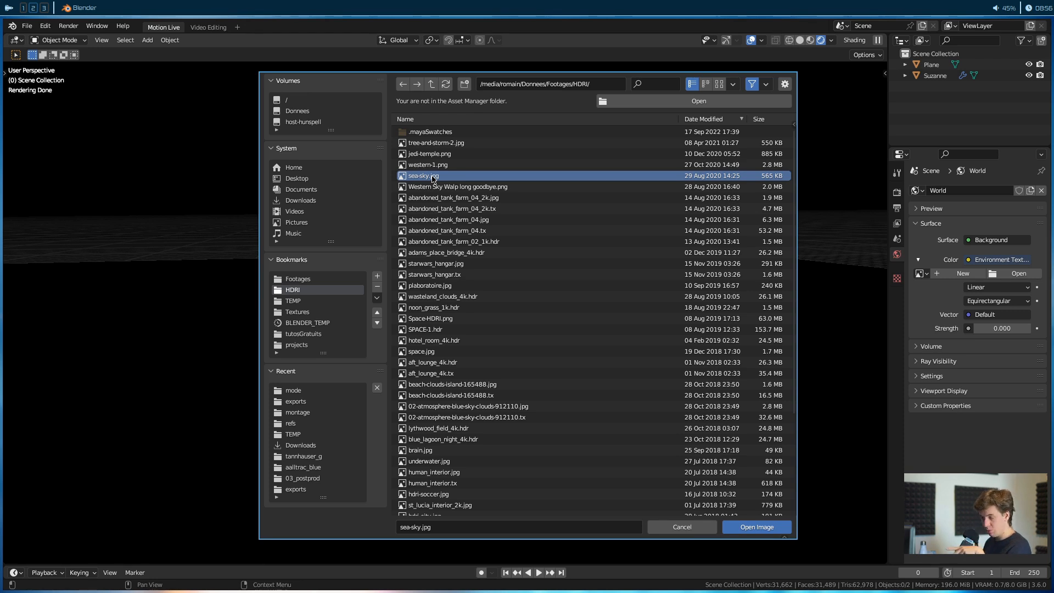
{"action": "left_click", "coordinate": [715, 86]}
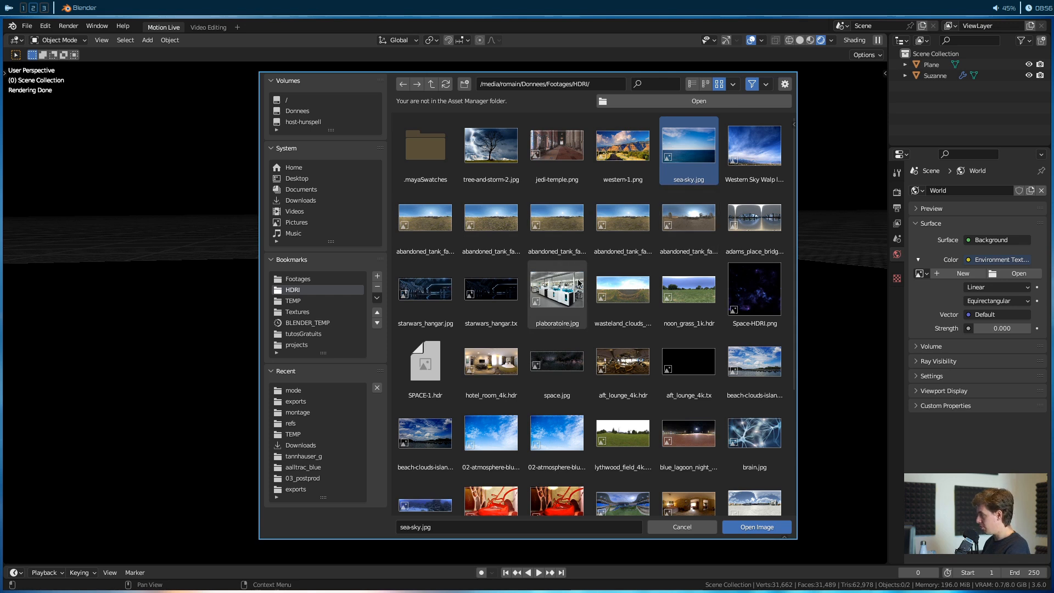
{"action": "scroll", "coordinate": [575, 287], "scroll_direction": "down", "scroll_amount": 1}
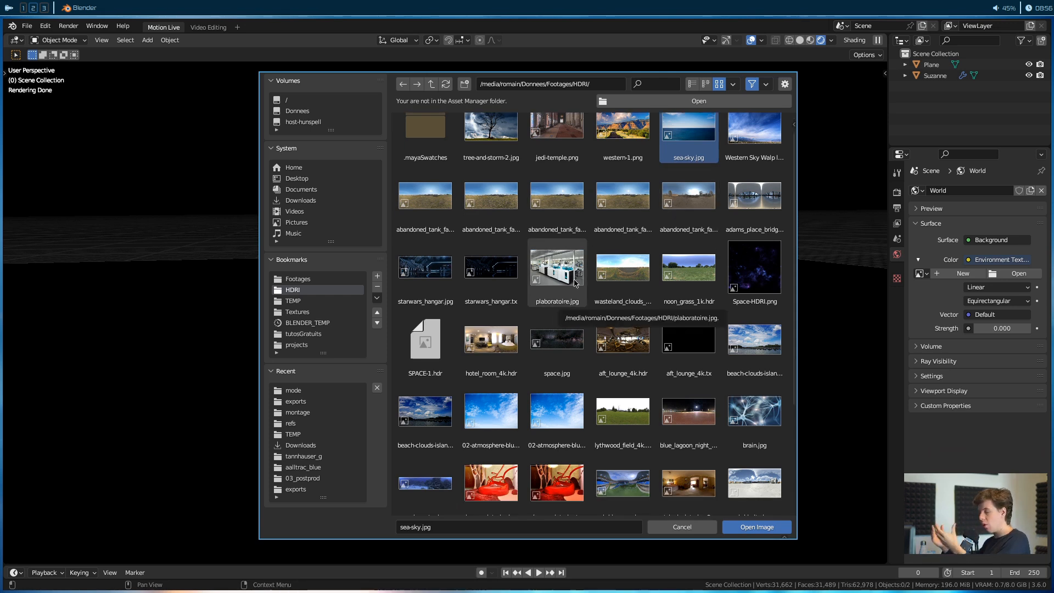
{"action": "scroll", "coordinate": [642, 367], "scroll_direction": "down", "scroll_amount": 7}
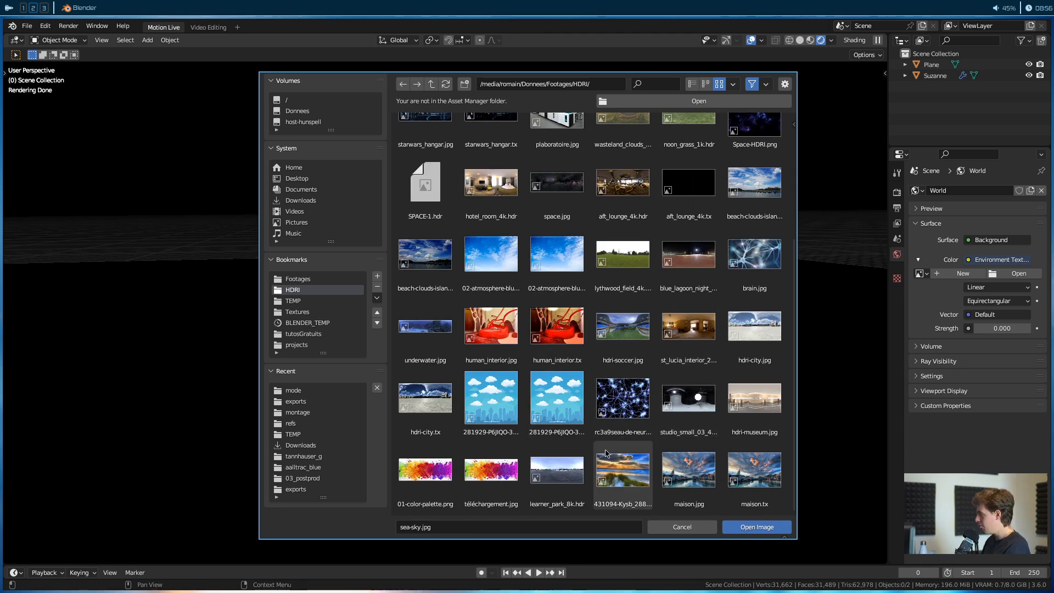
{"action": "left_click", "coordinate": [688, 469]}
{"action": "left_click", "coordinate": [756, 527]}
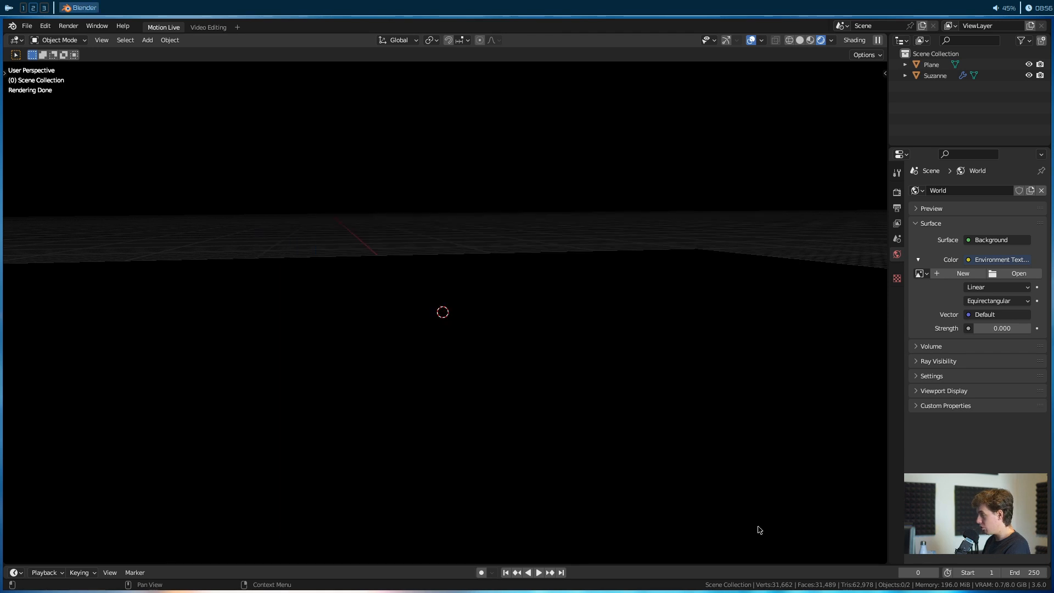
Set the world background strength to 1.000 to light Suzanne with the environment image.
{"action": "middle_click_drag", "start_coordinate": [558, 288], "coordinate": [438, 235]}
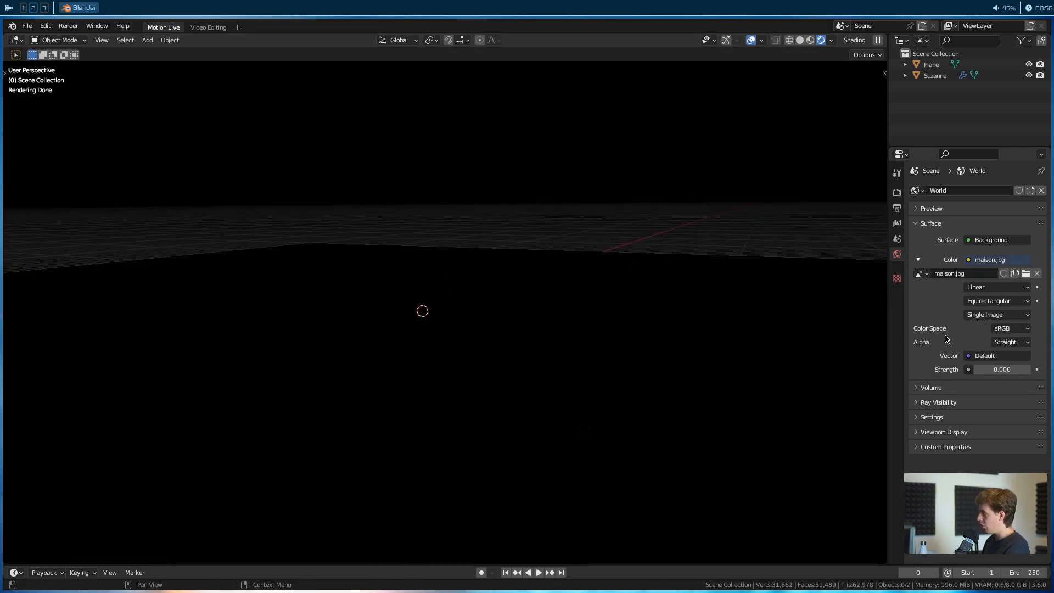
{"action": "left_click", "coordinate": [996, 367]}
{"action": "type", "text": "1"}
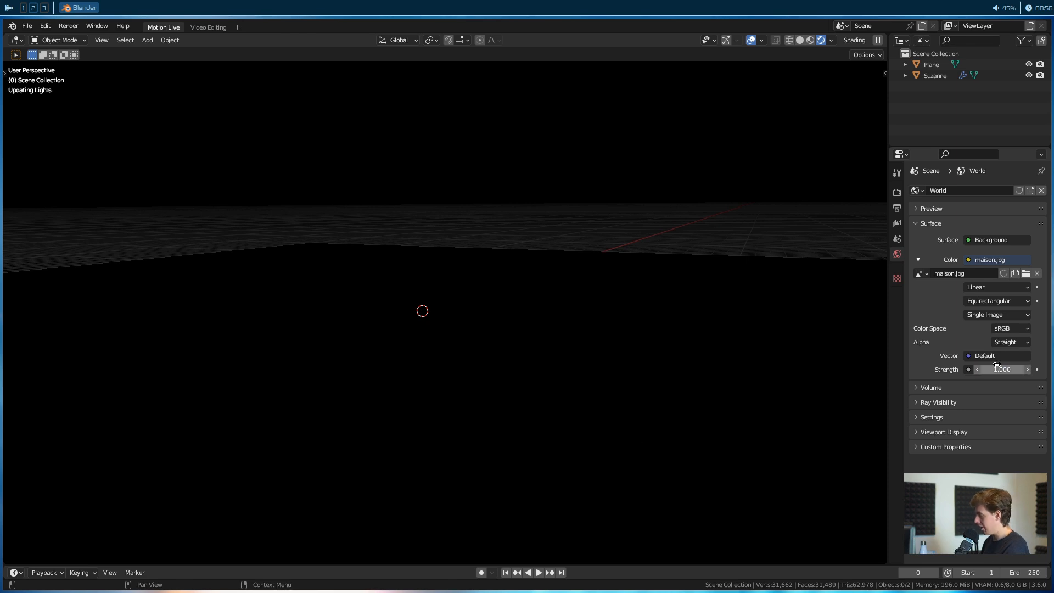
{"action": "key", "text": "Return"}
{"action": "left_click_drag", "start_coordinate": [662, 161], "coordinate": [456, 201], "text": "alt"}
{"action": "scroll", "coordinate": [483, 214], "scroll_direction": "up", "scroll_amount": 7}
{"action": "middle_click_drag", "start_coordinate": [581, 270], "coordinate": [433, 314], "text": "alt"}
{"action": "left_click_drag", "start_coordinate": [433, 314], "coordinate": [198, 273], "text": "alt"}
{"action": "scroll", "coordinate": [431, 312], "scroll_direction": "up", "scroll_amount": 4}
{"action": "left_click_drag", "start_coordinate": [439, 272], "coordinate": [362, 236], "text": "alt"}
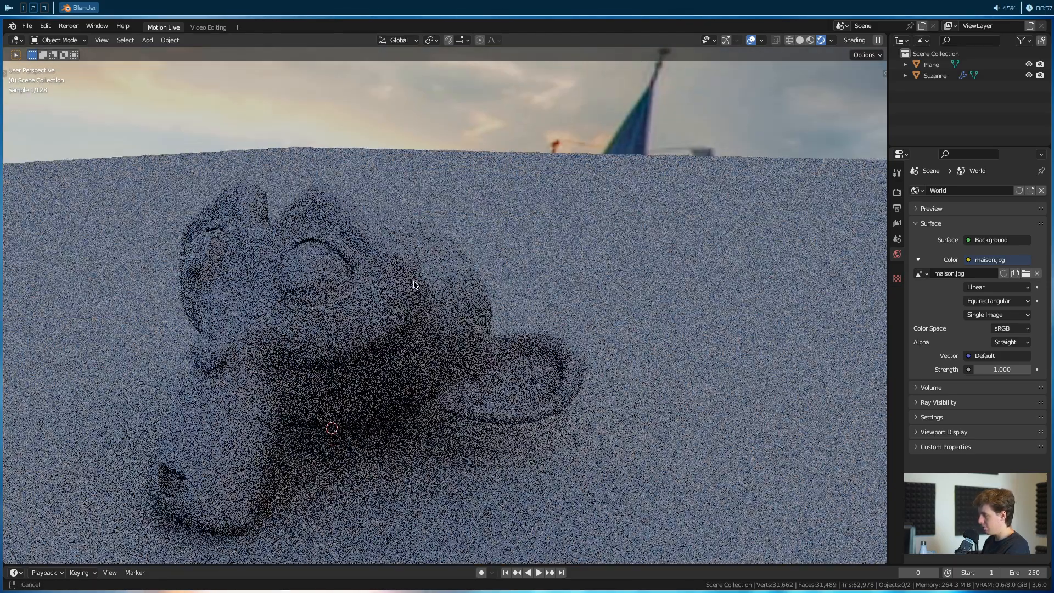
Select Suzanne and create a new material for it.
{"action": "left_click", "coordinate": [359, 235]}
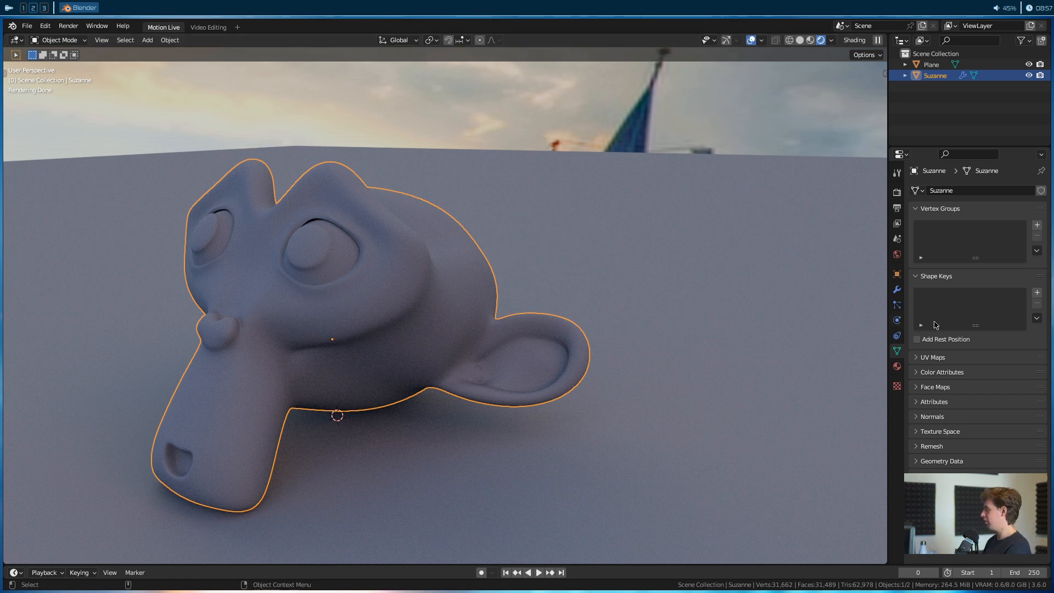
{"action": "left_click", "coordinate": [897, 255]}
{"action": "left_click", "coordinate": [898, 366]}
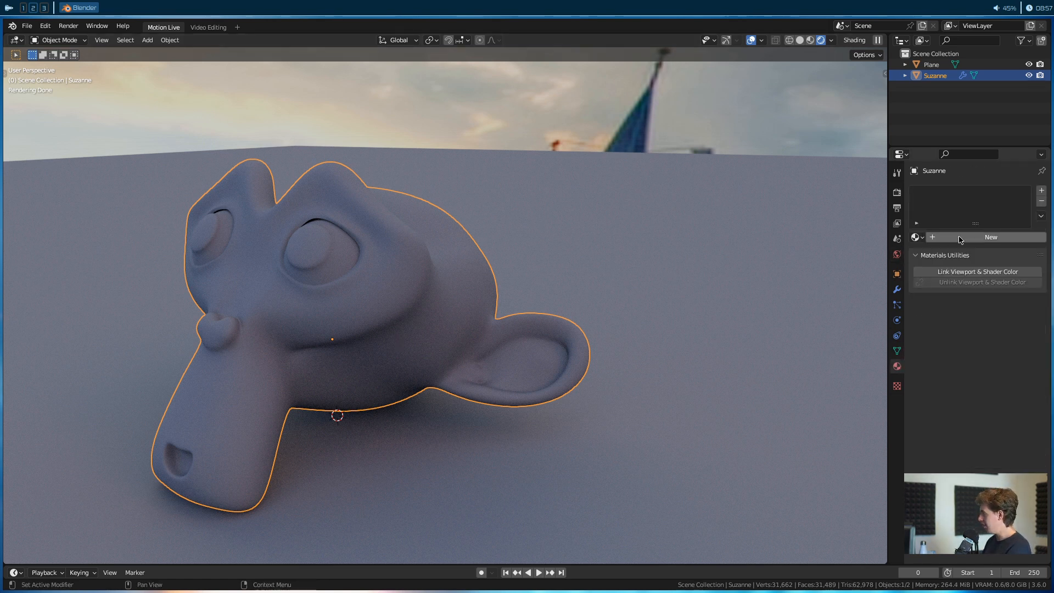
Make Suzanne's material mirror-like with Metallic 1.000 and Roughness 0.000, and inspect the environment reflections.
{"action": "scroll", "coordinate": [972, 235], "scroll_direction": "down", "scroll_amount": 5}
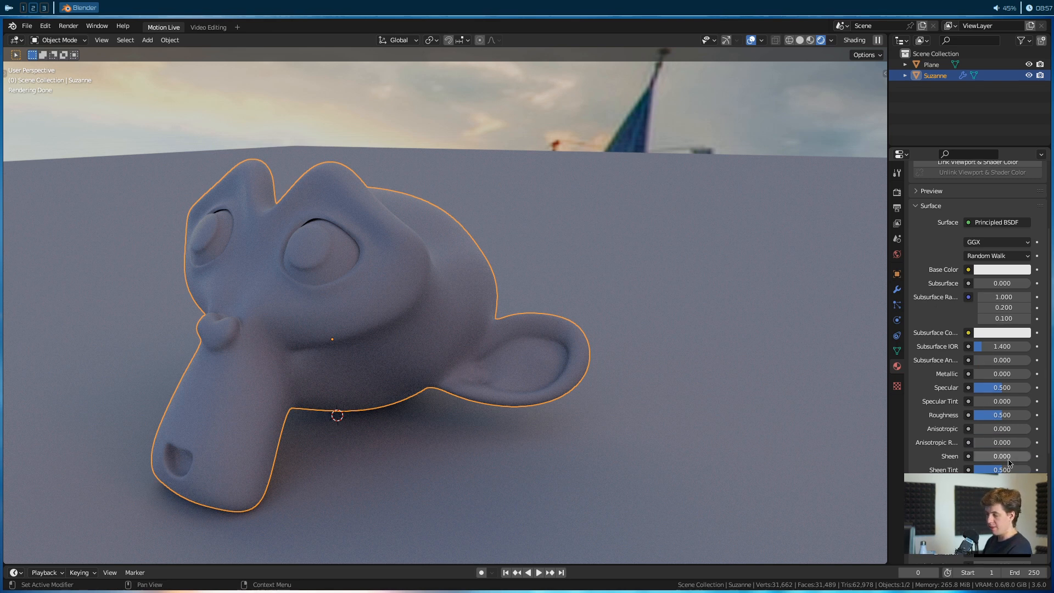
{"action": "scroll", "coordinate": [1009, 420], "scroll_direction": "down", "scroll_amount": 3}
{"action": "scroll", "coordinate": [1006, 431], "scroll_direction": "down", "scroll_amount": 1}
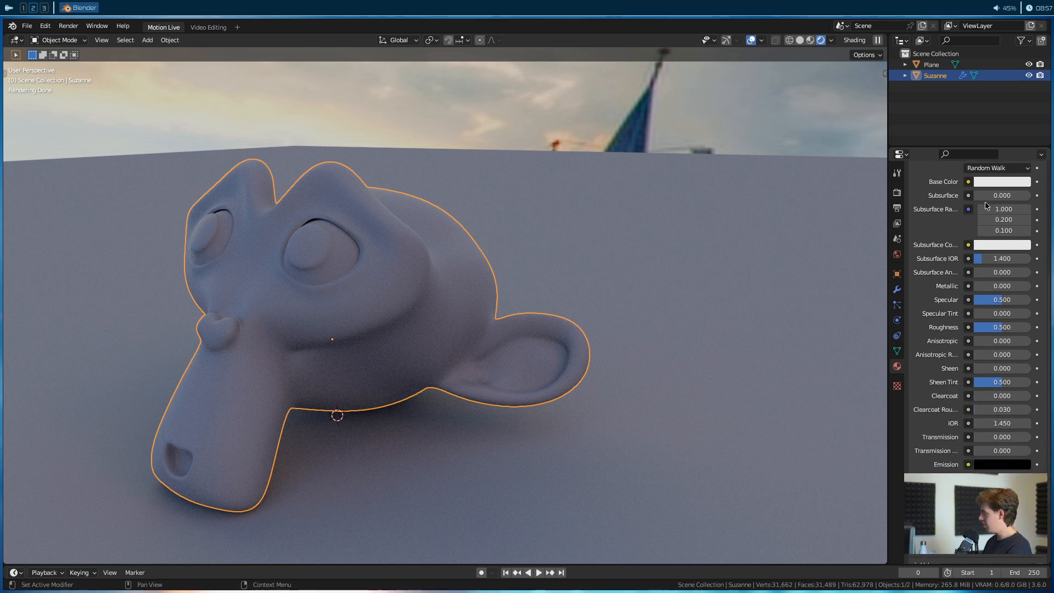
{"action": "left_click_drag", "start_coordinate": [994, 285], "coordinate": [1030, 286]}
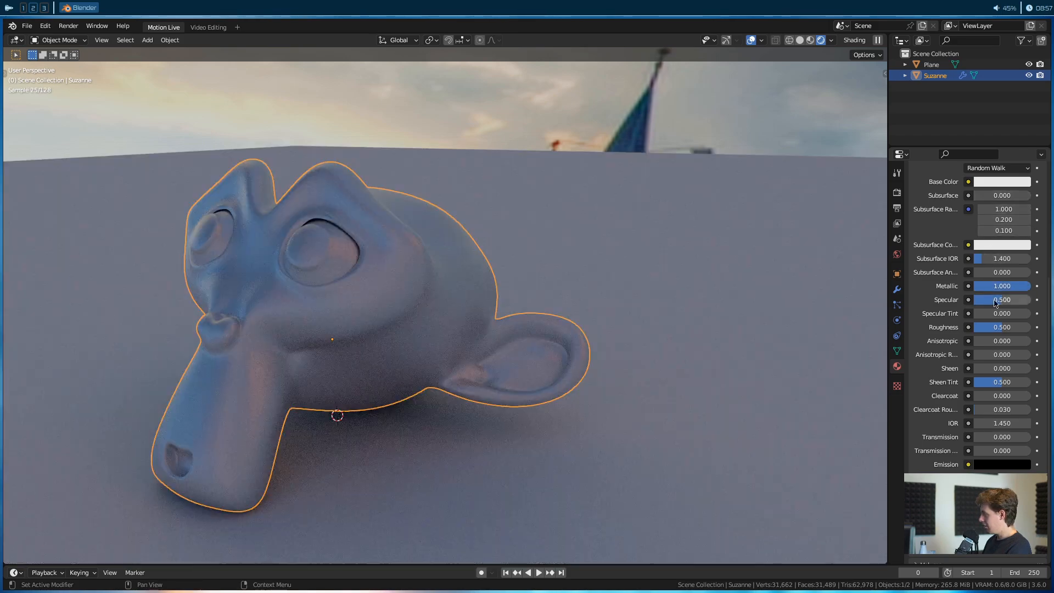
{"action": "scroll", "coordinate": [986, 282], "scroll_direction": "down", "scroll_amount": 4}
{"action": "left_click_drag", "start_coordinate": [1000, 239], "coordinate": [974, 239]}
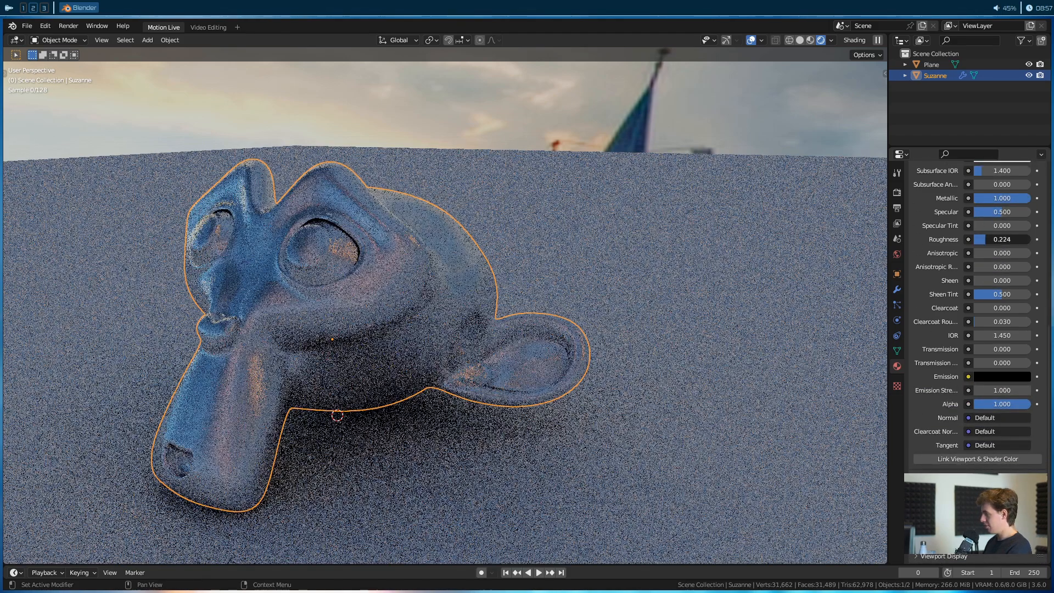
{"action": "middle_click_drag", "start_coordinate": [619, 313], "coordinate": [331, 337]}
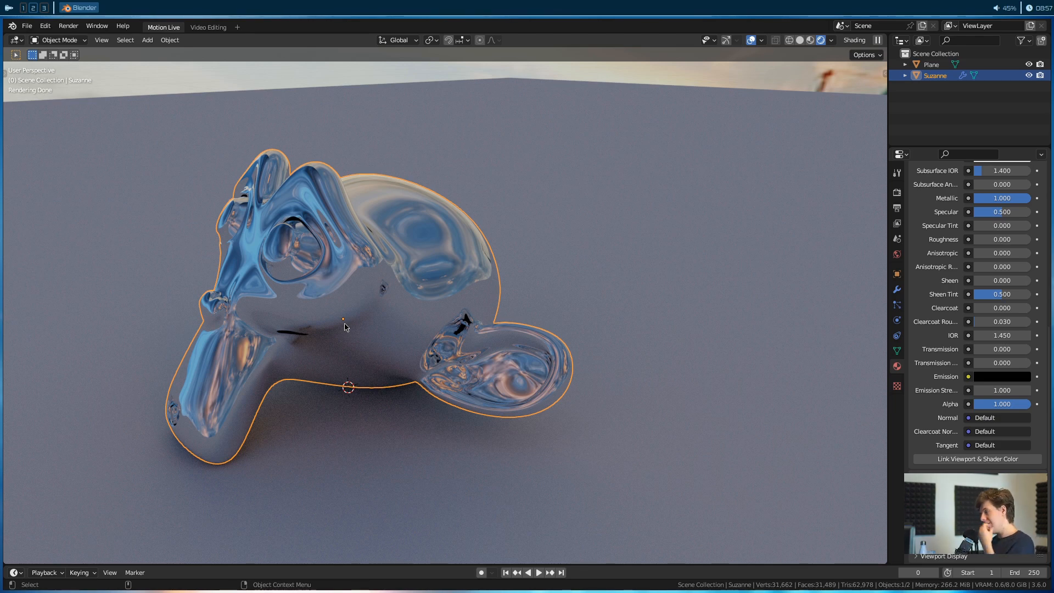
{"action": "middle_click_drag", "start_coordinate": [345, 327], "coordinate": [649, 144]}
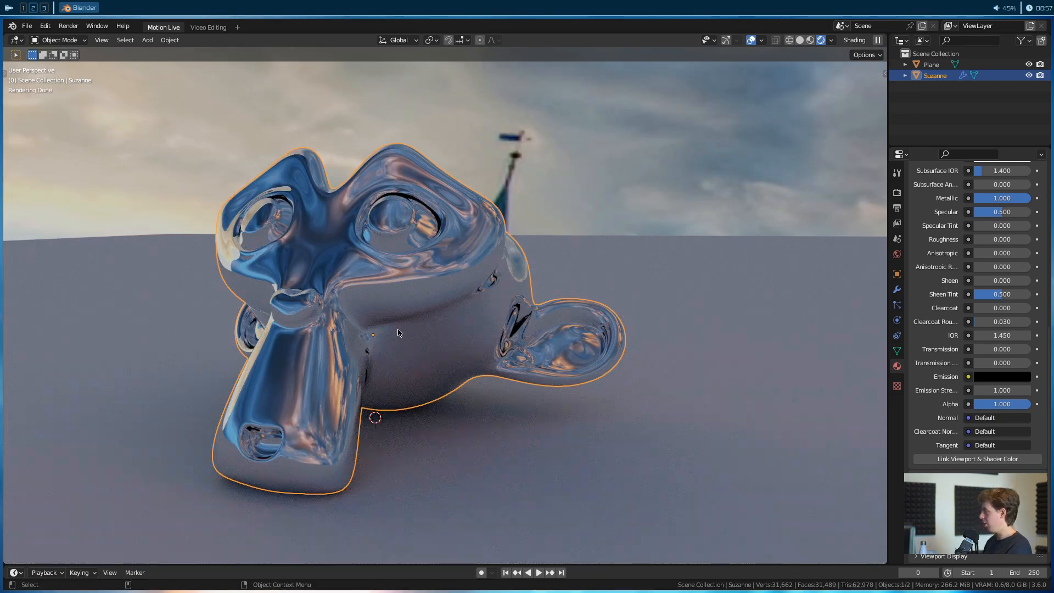
Check the reflections around metallic Suzanne and open the recent rick-gun_shading.blend file without saving the untitled scene.
{"action": "middle_click_drag", "start_coordinate": [399, 333], "coordinate": [490, 276]}
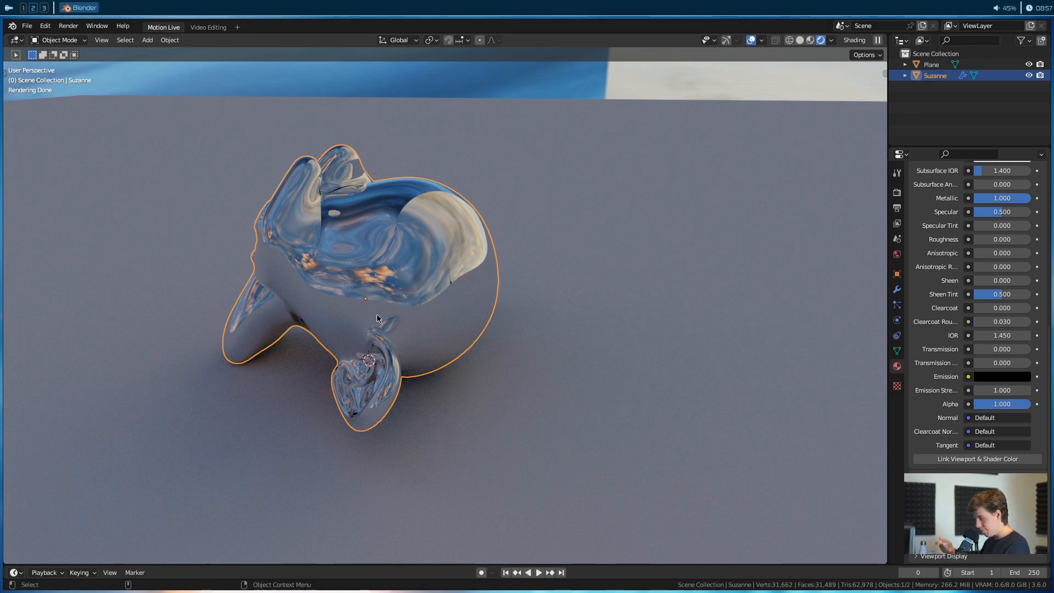
{"action": "middle_click_drag", "start_coordinate": [375, 313], "coordinate": [424, 285]}
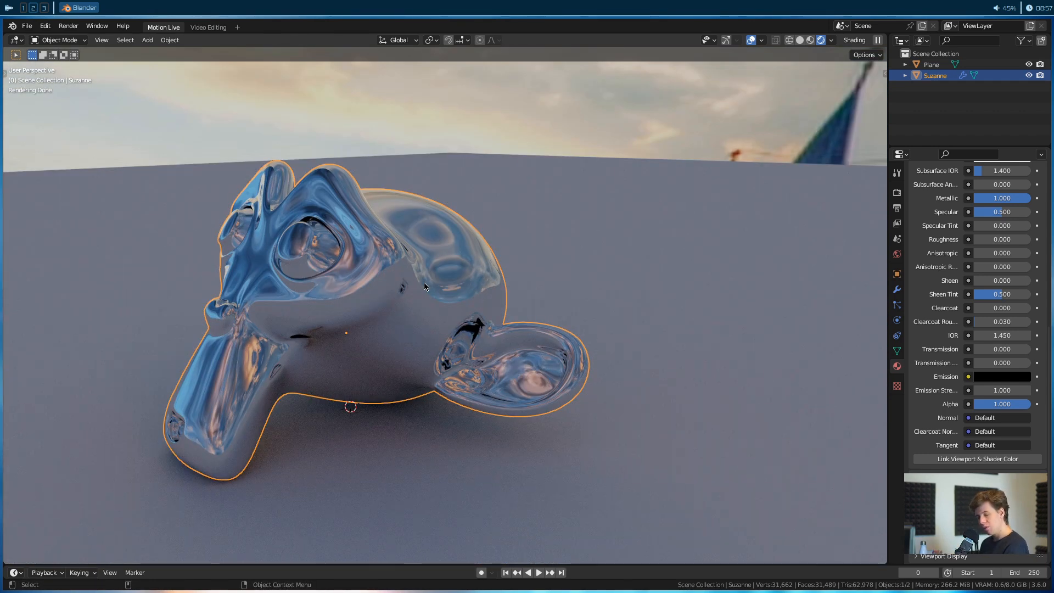
{"action": "middle_click_drag", "start_coordinate": [424, 285], "coordinate": [603, 288]}
{"action": "left_click", "coordinate": [27, 26]}
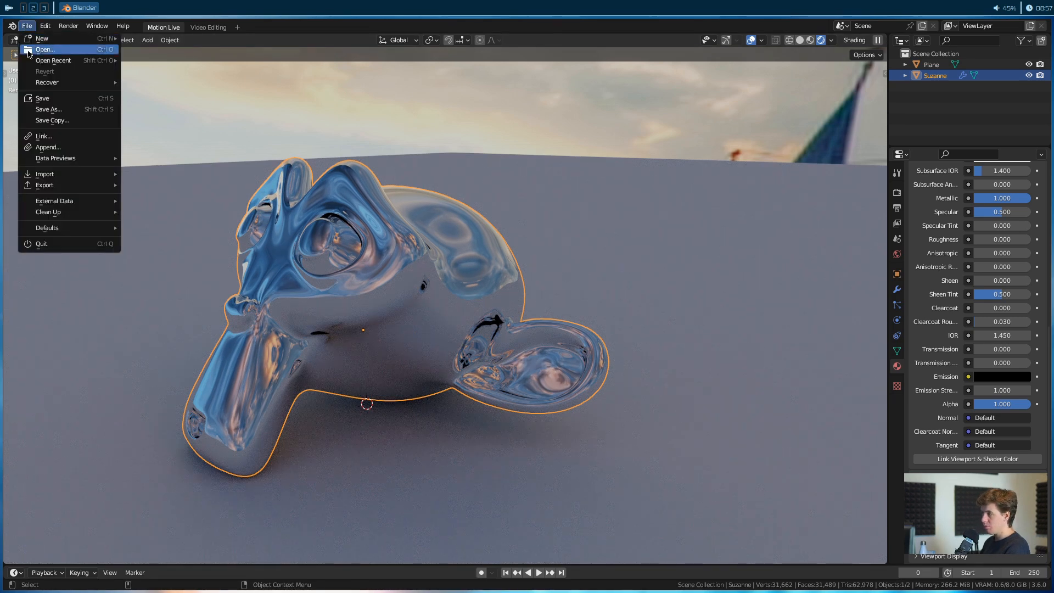
{"action": "mouse_move", "coordinate": [80, 61]}
{"action": "left_click", "coordinate": [139, 59]}
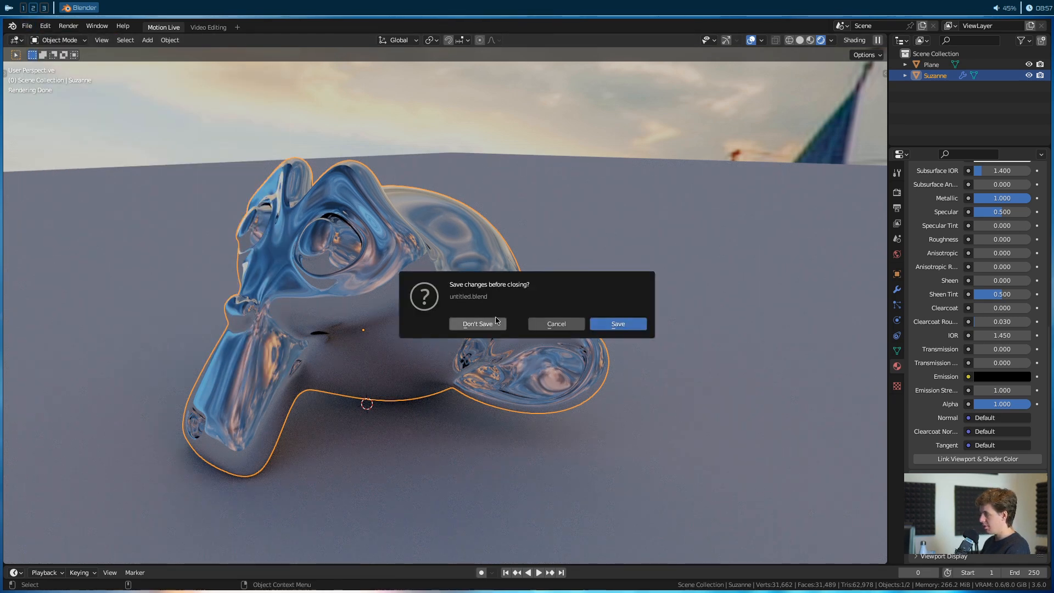
{"action": "left_click", "coordinate": [477, 324]}
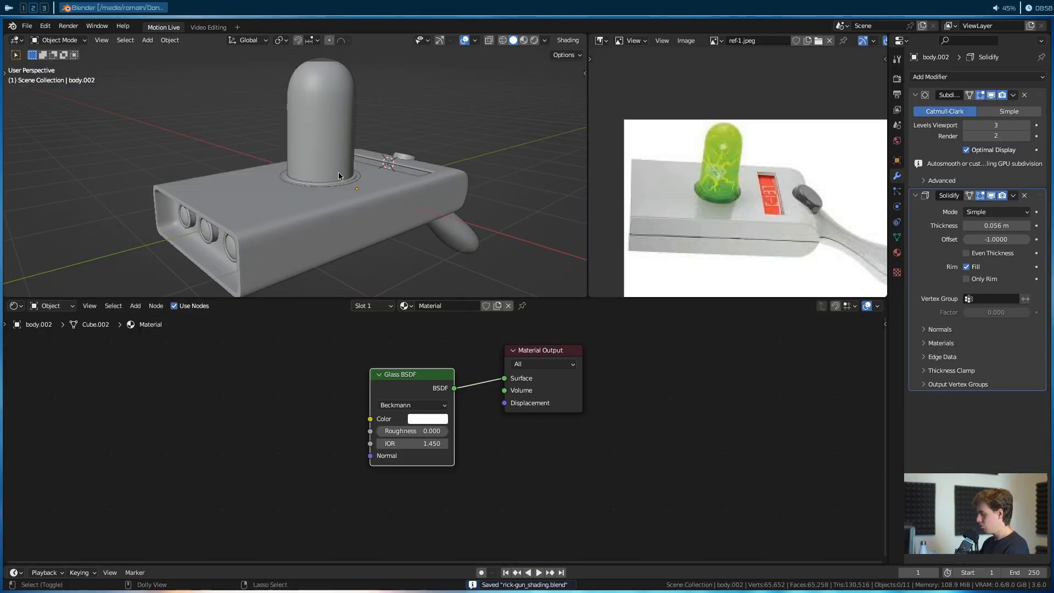
Save a copy of the gun scene as rick-gun_lighting.blend.
{"action": "key", "text": "ctrl+shift+s"}
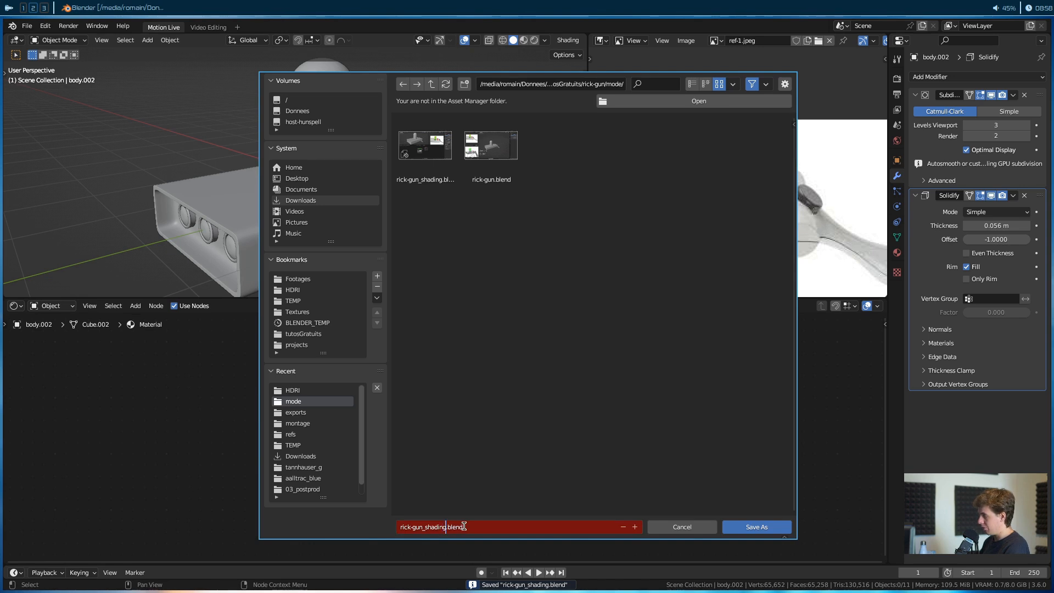
{"action": "key", "text": "BackSpace"}
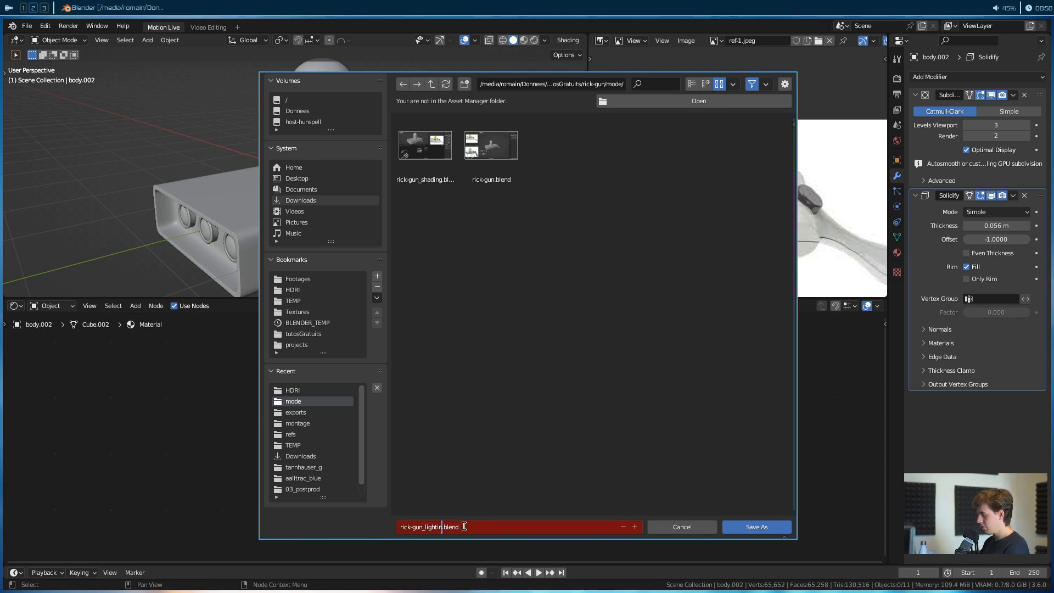
{"action": "type", "text": "g"}
{"action": "key", "text": "Return"}
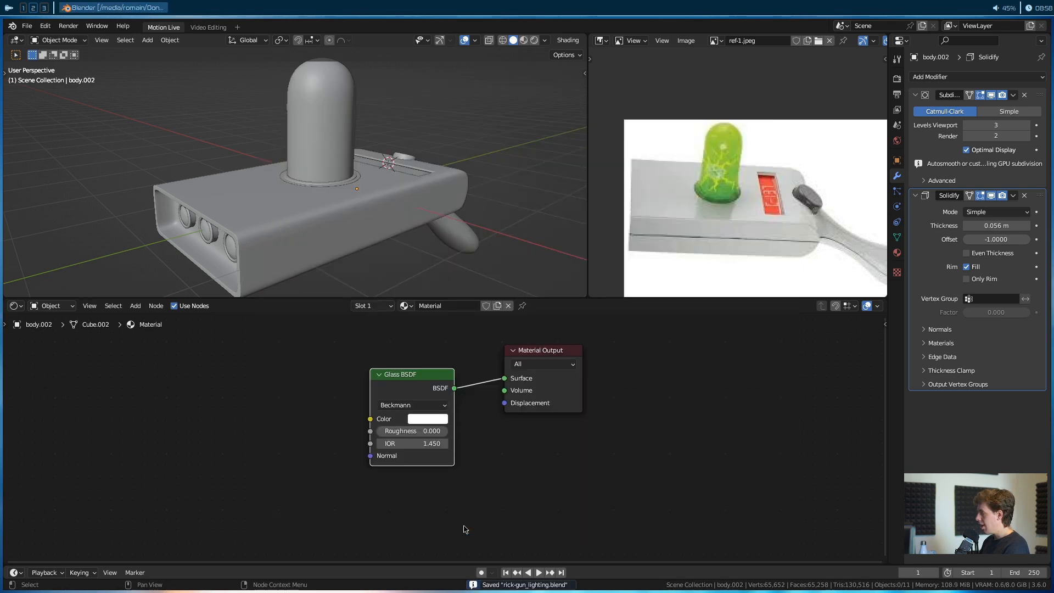
Merge the node and reference image areas into one large 3D viewport and display the gun in rendered shading.
{"action": "left_click_drag", "start_coordinate": [587, 36], "coordinate": [837, 328]}
{"action": "middle_click_drag", "start_coordinate": [560, 390], "coordinate": [542, 346]}
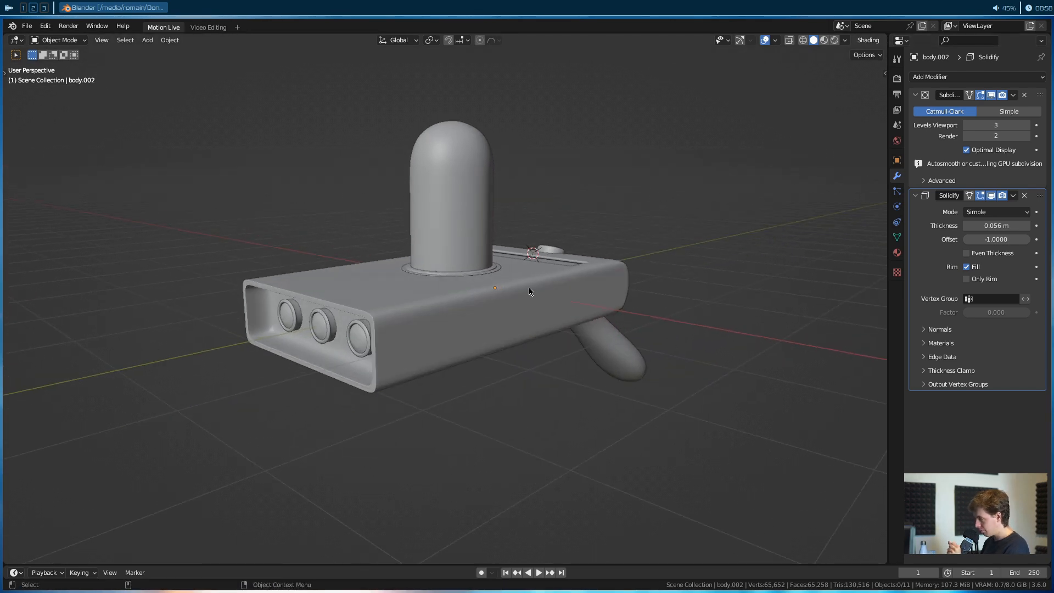
{"action": "key", "text": "z"}
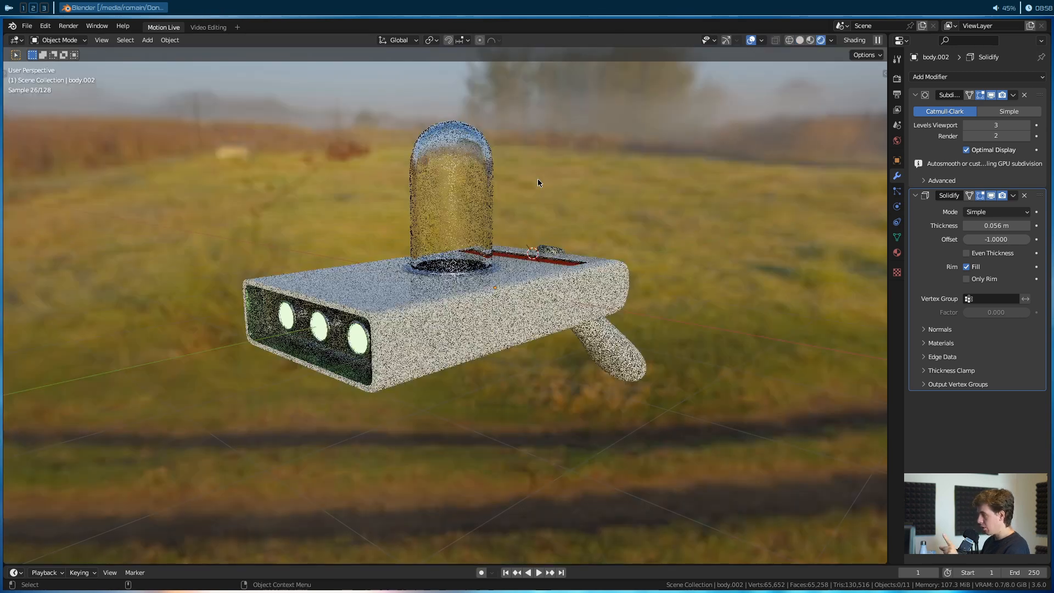
Make the rendered viewport use the scene's own world instead of the preview HDRI.
{"action": "middle_click_drag", "start_coordinate": [296, 321], "coordinate": [325, 218]}
{"action": "left_click", "coordinate": [832, 43]}
{"action": "left_click", "coordinate": [803, 107]}
{"action": "mouse_move", "coordinate": [631, 138]}
{"action": "middle_mouse_down"}
{"action": "mouse_move", "coordinate": [355, 249]}
{"action": "mouse_move", "coordinate": [549, 230]}
{"action": "mouse_move", "coordinate": [651, 207]}
{"action": "middle_mouse_up"}
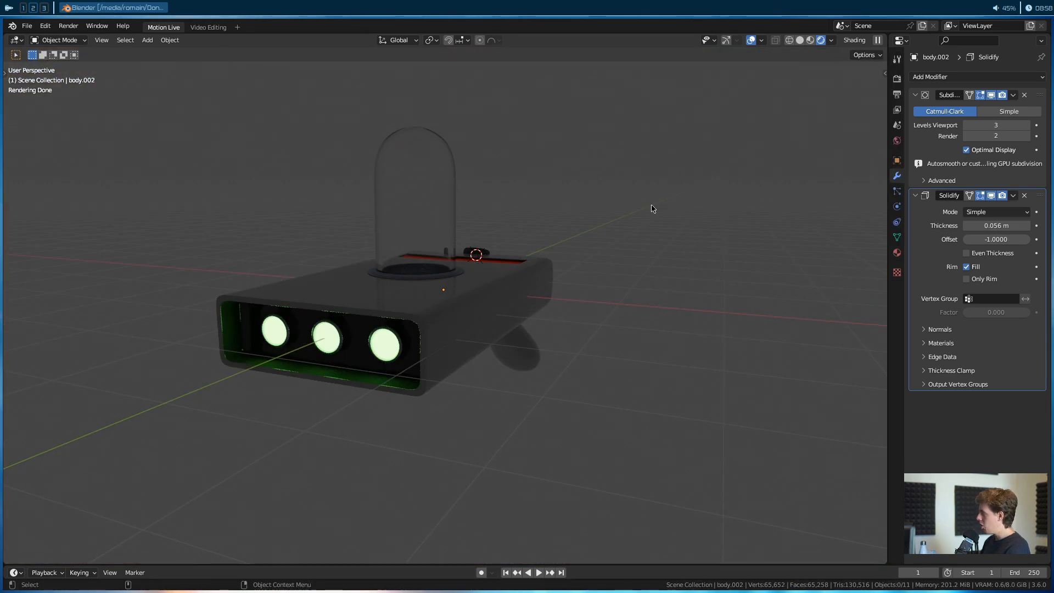
Assign an Environment Texture to the world background color.
{"action": "left_click", "coordinate": [897, 141]}
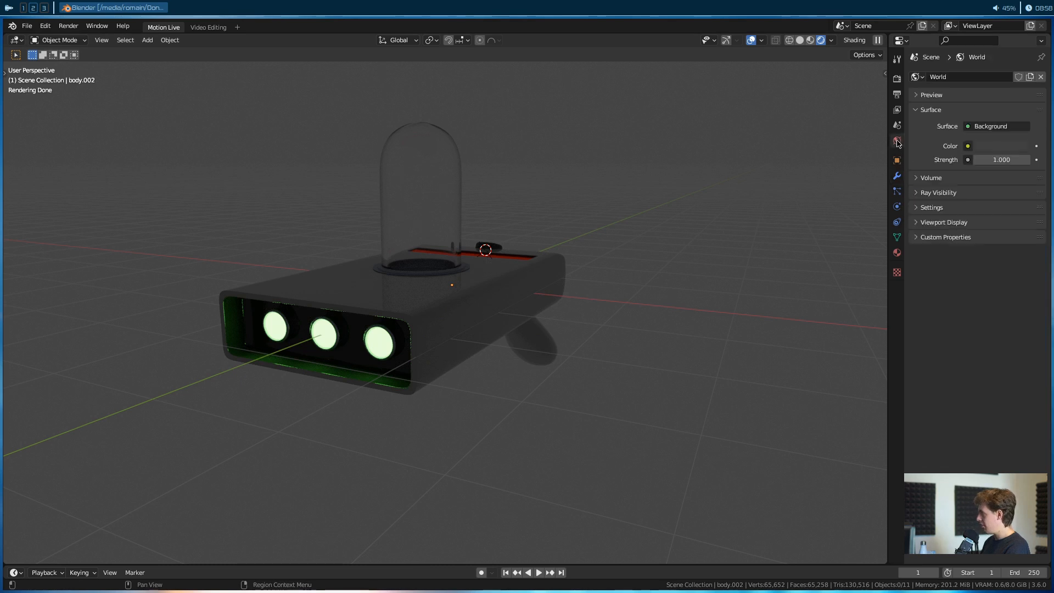
{"action": "left_click", "coordinate": [1023, 145]}
{"action": "left_click", "coordinate": [968, 145]}
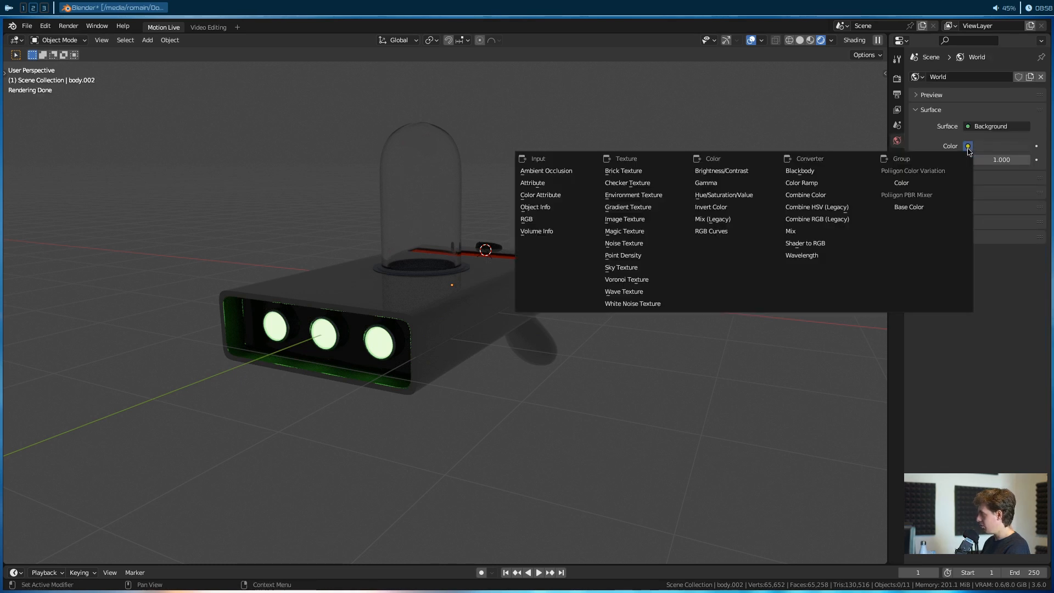
{"action": "left_click", "coordinate": [658, 195]}
Load maison.jpg from the bookmarked HDRI folder as the world's environment image.
{"action": "left_click", "coordinate": [1015, 160]}
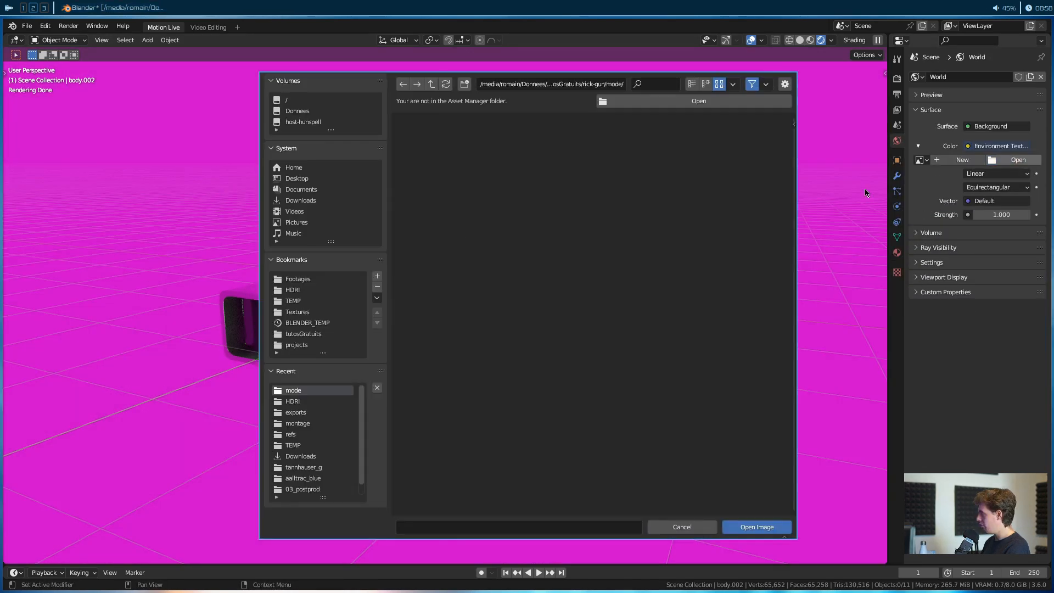
{"action": "left_click", "coordinate": [297, 290]}
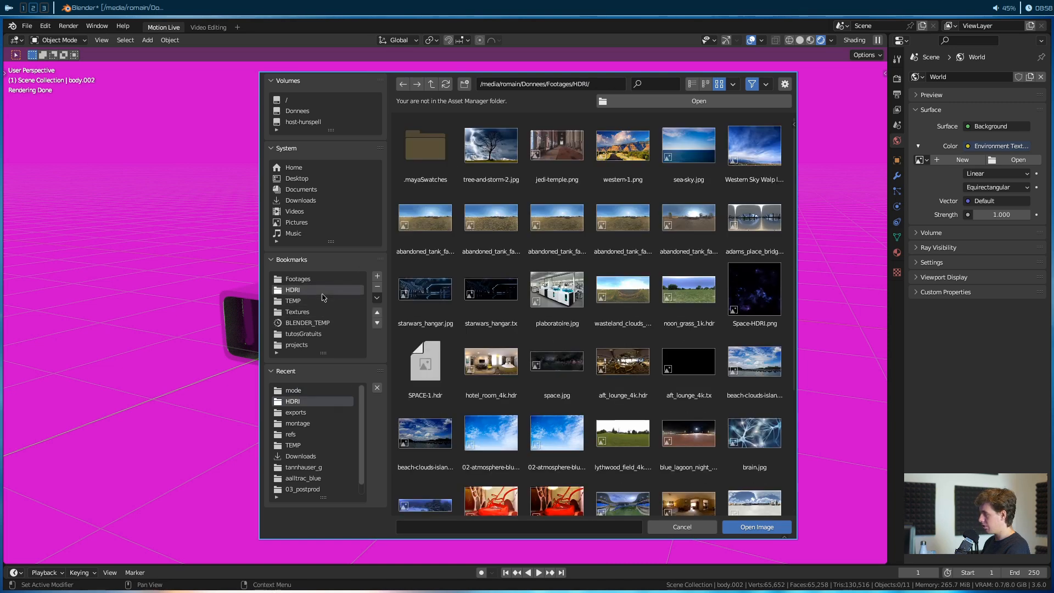
{"action": "scroll", "coordinate": [600, 299], "scroll_direction": "down", "scroll_amount": 2}
{"action": "scroll", "coordinate": [600, 298], "scroll_direction": "down", "scroll_amount": 5}
{"action": "left_click", "coordinate": [688, 472]}
{"action": "left_click", "coordinate": [757, 527]}
{"action": "middle_click_drag", "start_coordinate": [647, 304], "coordinate": [631, 326]}
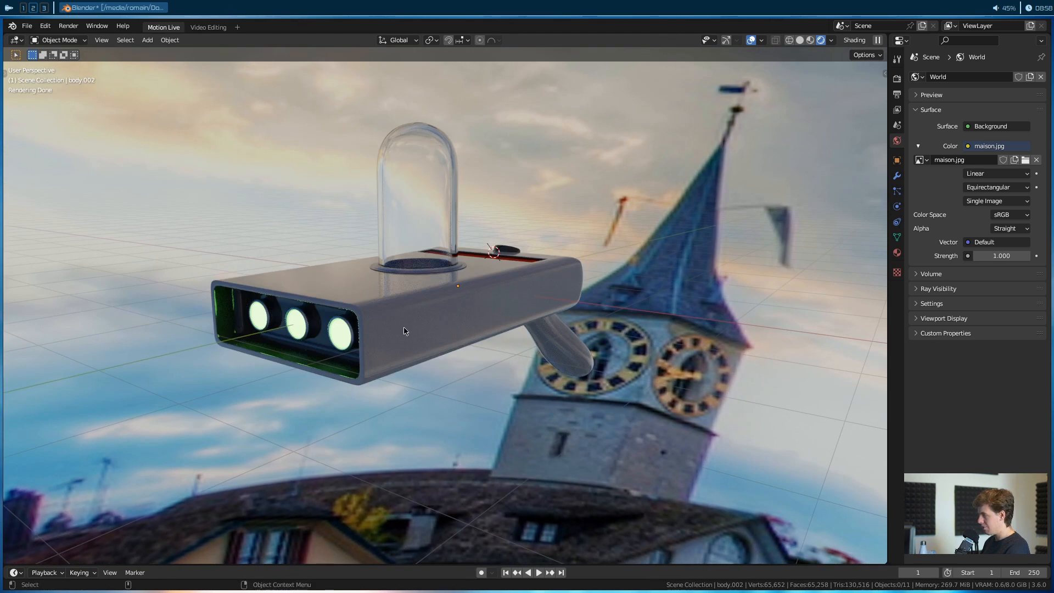
Set the world background strength to 0.1 and inspect the dimmed lighting on the gun.
{"action": "left_click", "coordinate": [996, 255]}
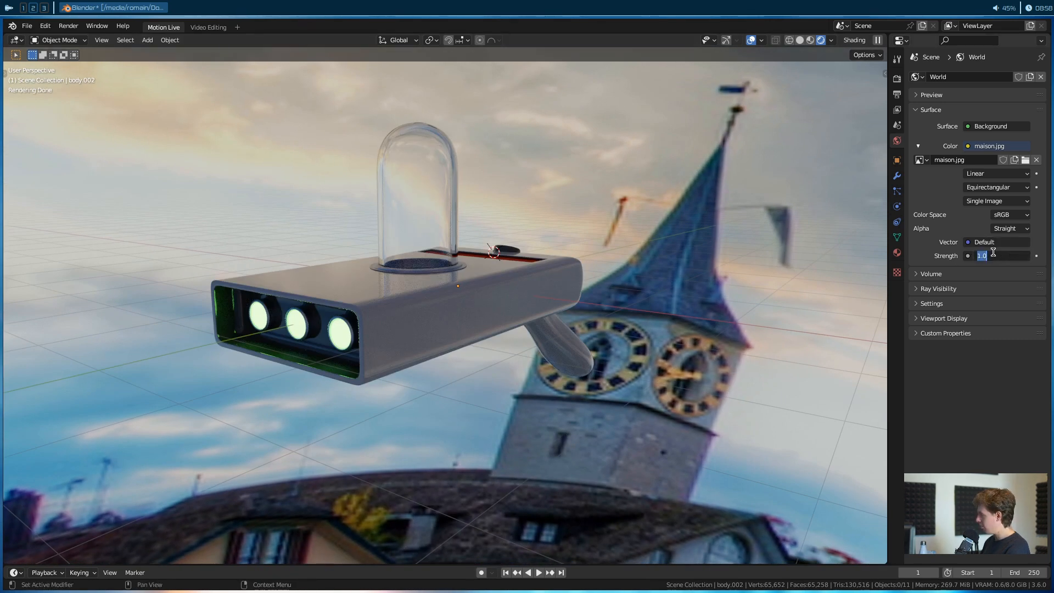
{"action": "type", "text": "0.1"}
{"action": "key", "text": "Return"}
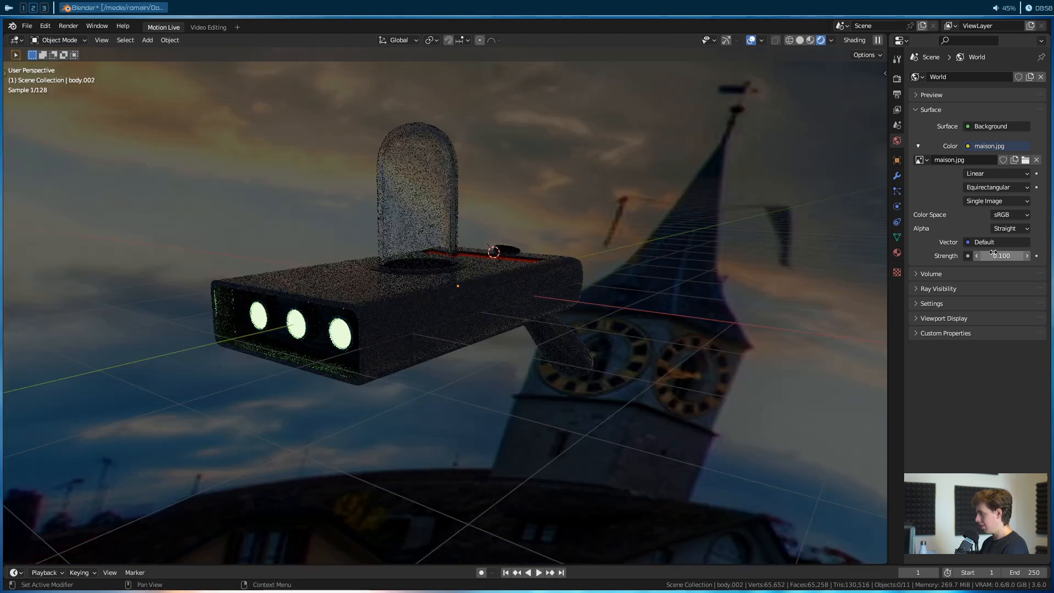
{"action": "middle_click_drag", "start_coordinate": [768, 269], "coordinate": [534, 262]}
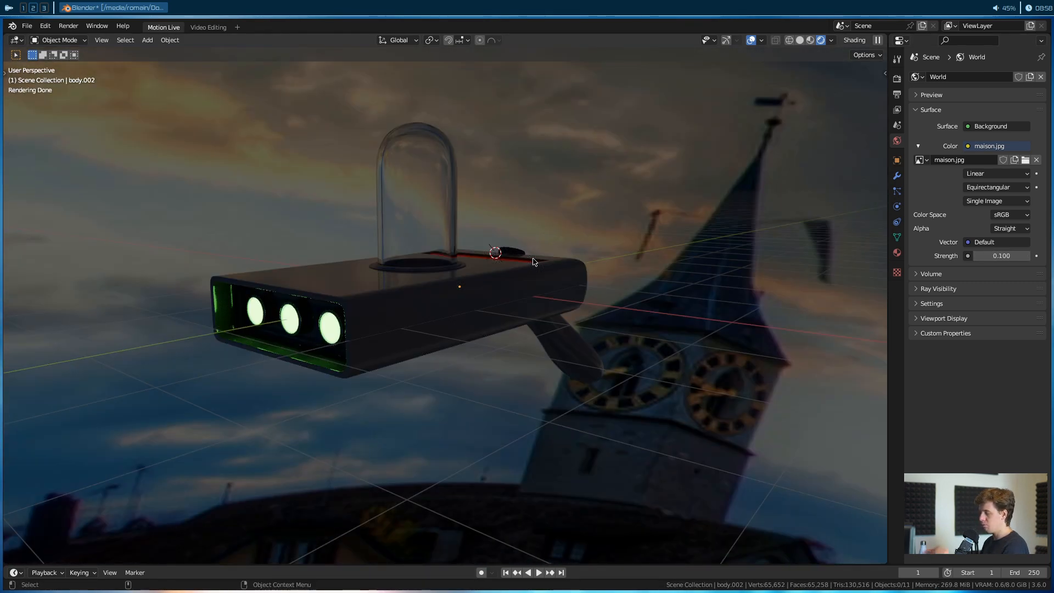
{"action": "middle_click_drag", "start_coordinate": [584, 191], "coordinate": [566, 245]}
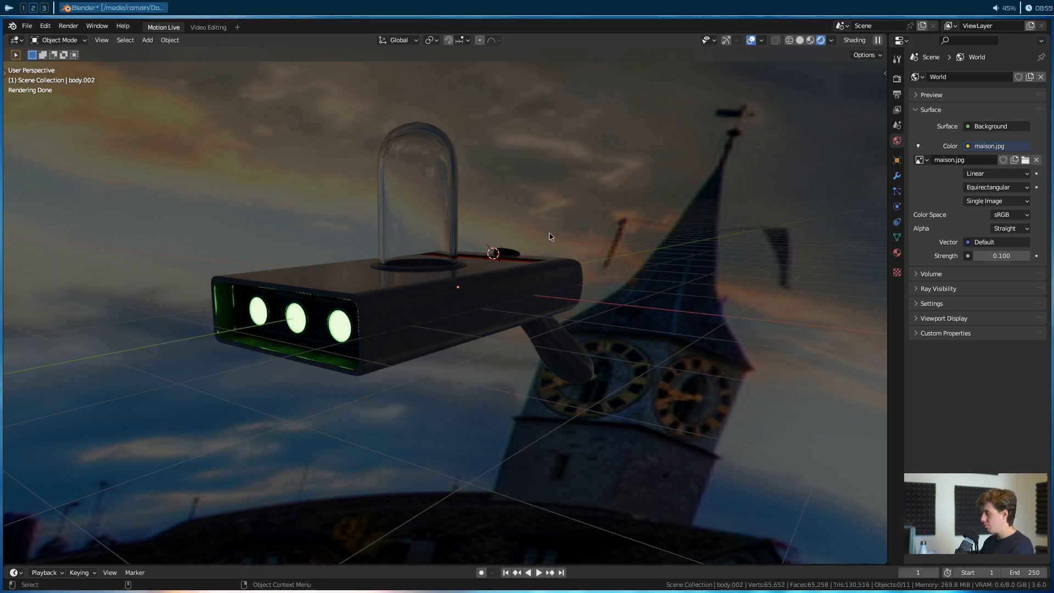
Return to solid shading, add a camera to the gun scene and look through it.
{"action": "key", "text": "z"}
{"action": "mouse_move", "coordinate": [536, 331]}
{"action": "middle_mouse_down"}
{"action": "mouse_move", "coordinate": [517, 348]}
{"action": "mouse_move", "coordinate": [384, 357]}
{"action": "mouse_move", "coordinate": [329, 310]}
{"action": "mouse_move", "coordinate": [348, 370]}
{"action": "mouse_move", "coordinate": [535, 348]}
{"action": "middle_mouse_up"}
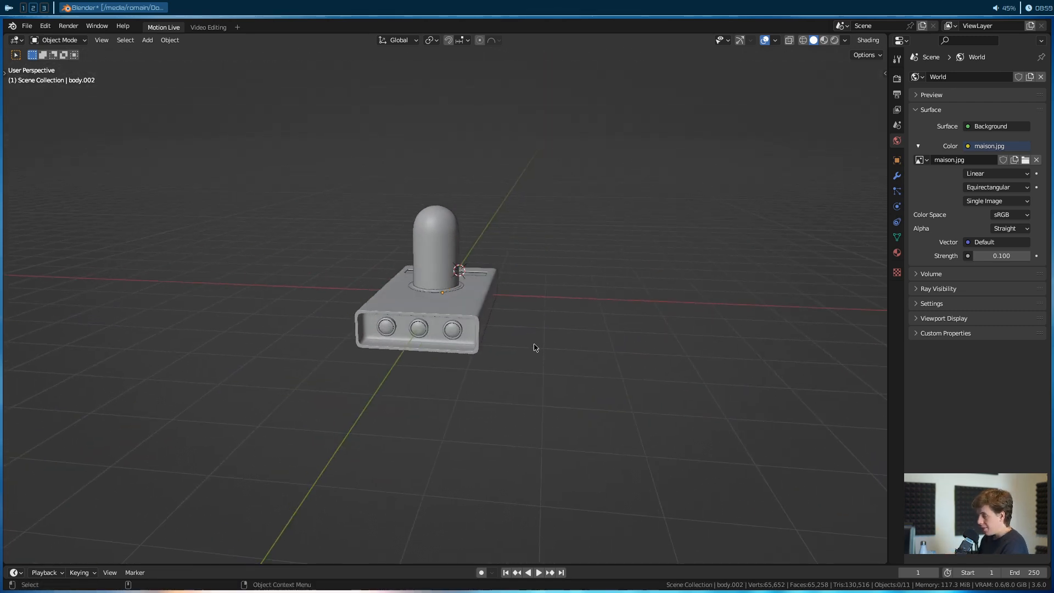
{"action": "key", "text": "shift+a"}
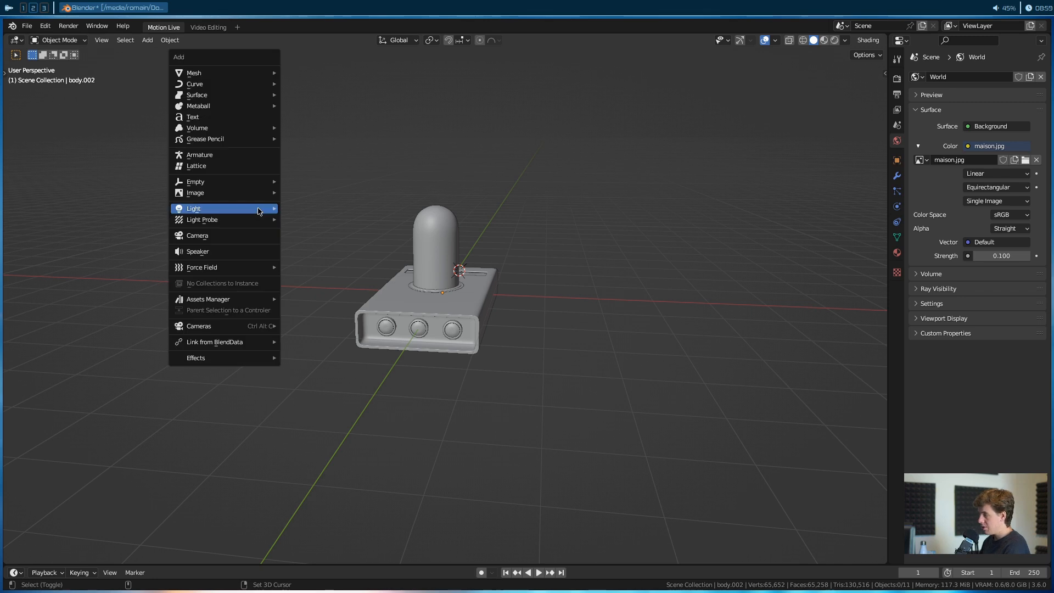
{"action": "left_click", "coordinate": [214, 236]}
{"action": "middle_click_drag", "start_coordinate": [214, 236], "coordinate": [541, 242]}
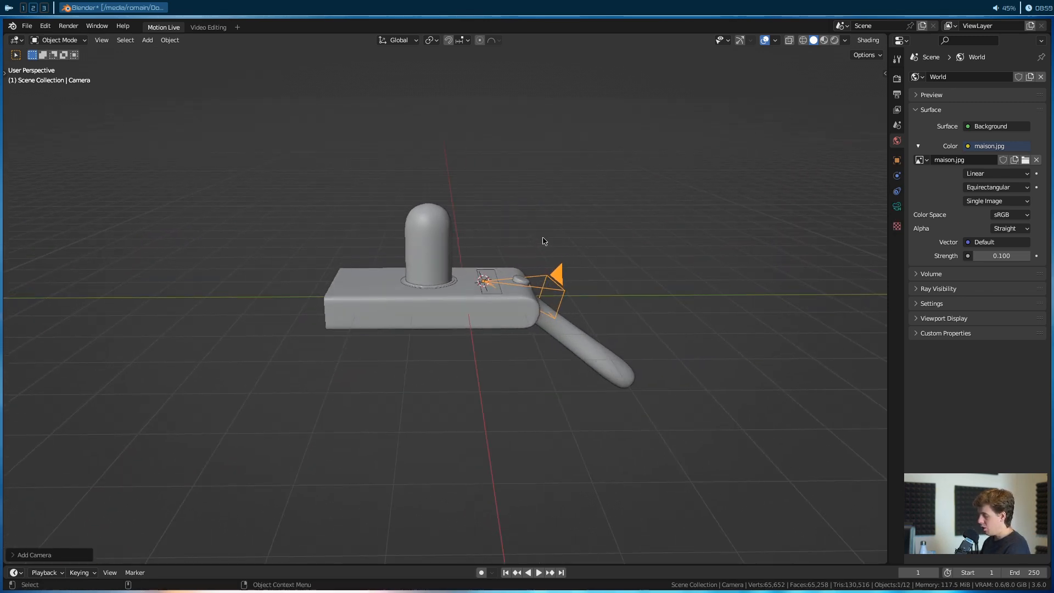
{"action": "key", "text": "KP_0"}
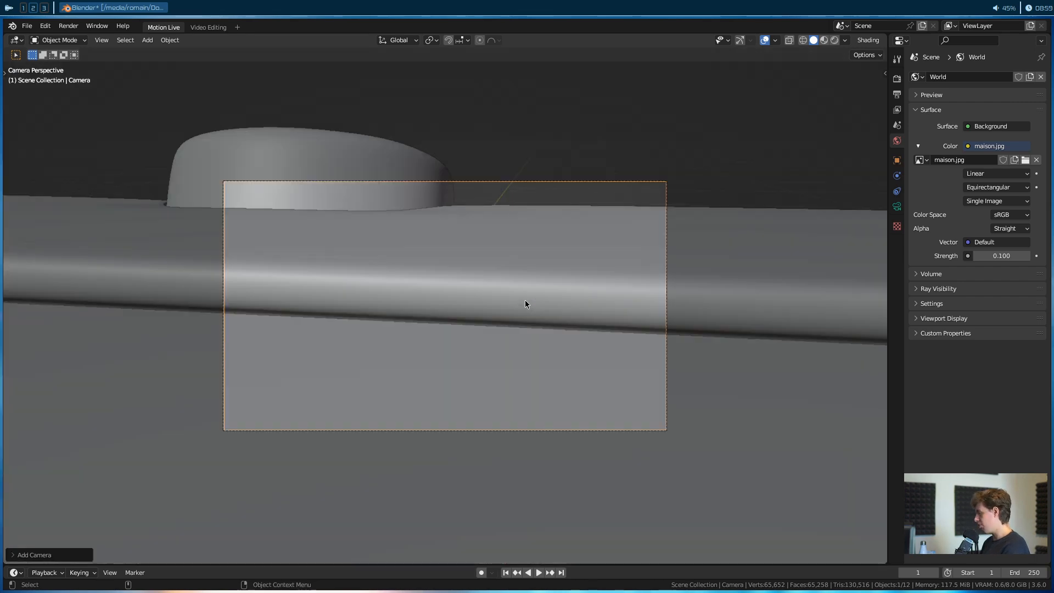
Look up the Camera to View lock option in the 3D viewport's view settings.
{"action": "key", "text": "n"}
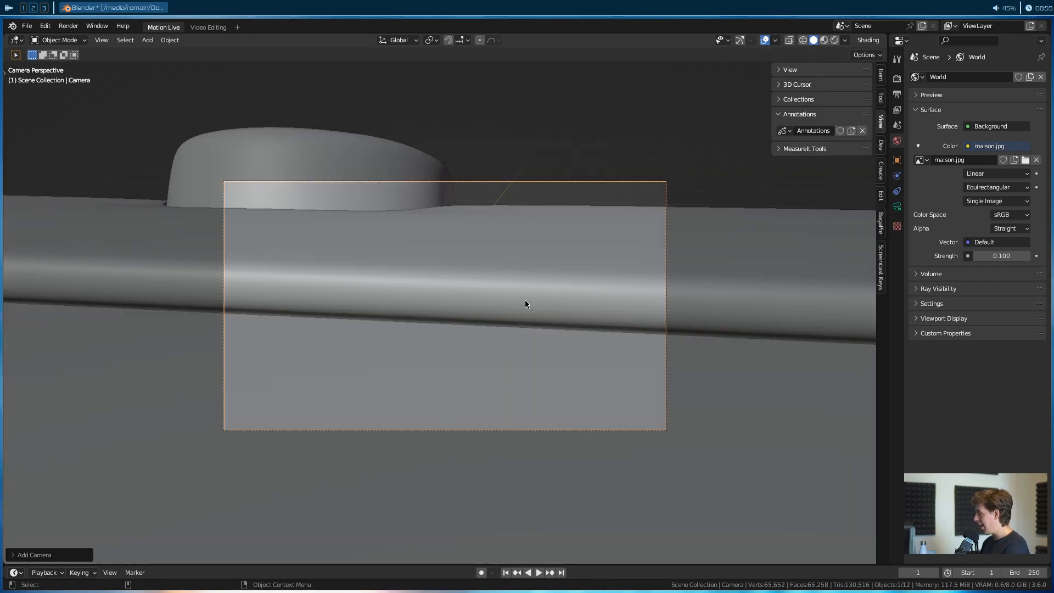
{"action": "left_click", "coordinate": [881, 98]}
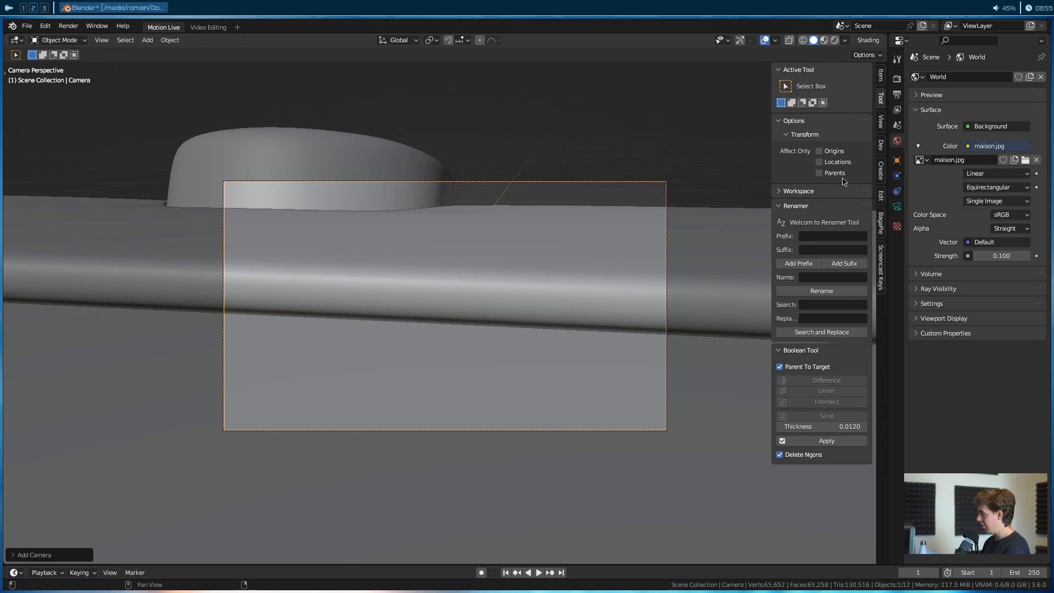
{"action": "left_click", "coordinate": [881, 77]}
{"action": "left_click", "coordinate": [880, 124]}
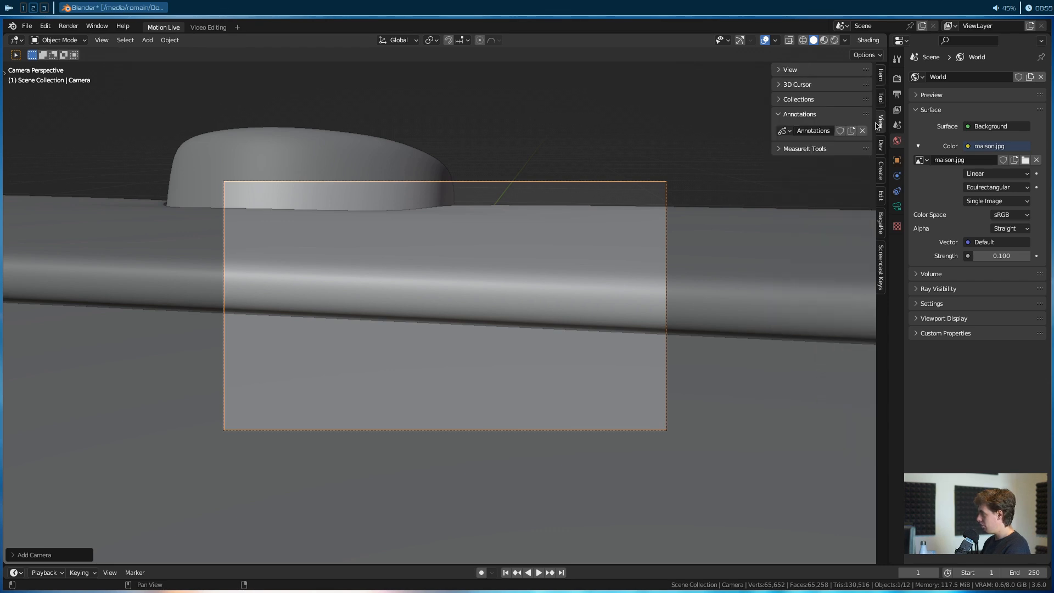
{"action": "left_click", "coordinate": [799, 100]}
{"action": "left_click", "coordinate": [799, 100]}
{"action": "left_click", "coordinate": [800, 85]}
{"action": "left_click", "coordinate": [799, 85]}
{"action": "left_click", "coordinate": [799, 71]}
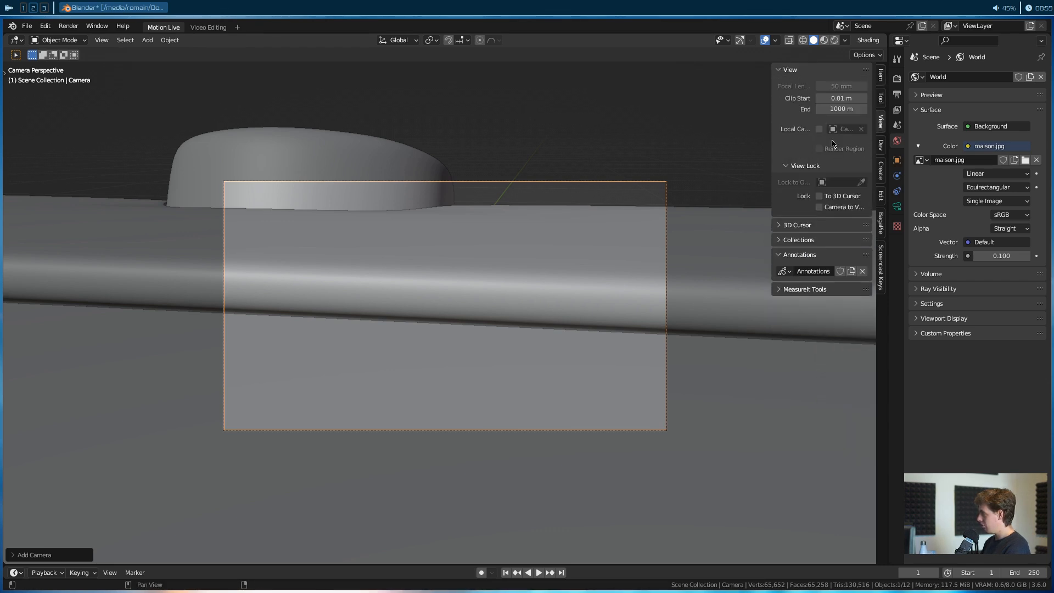
{"action": "right_click", "coordinate": [830, 209]}
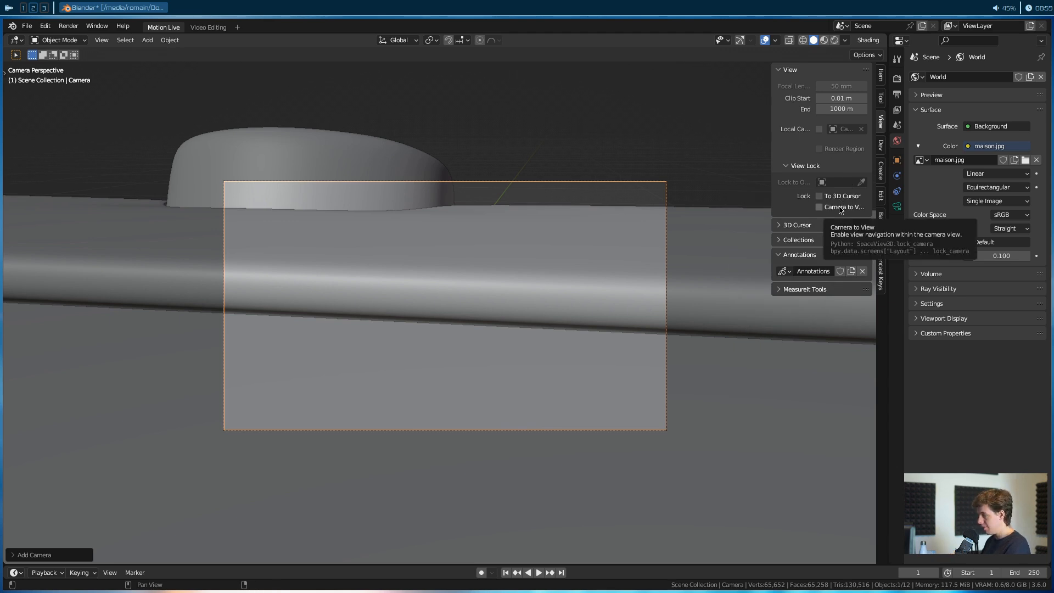
{"action": "key", "text": "n"}
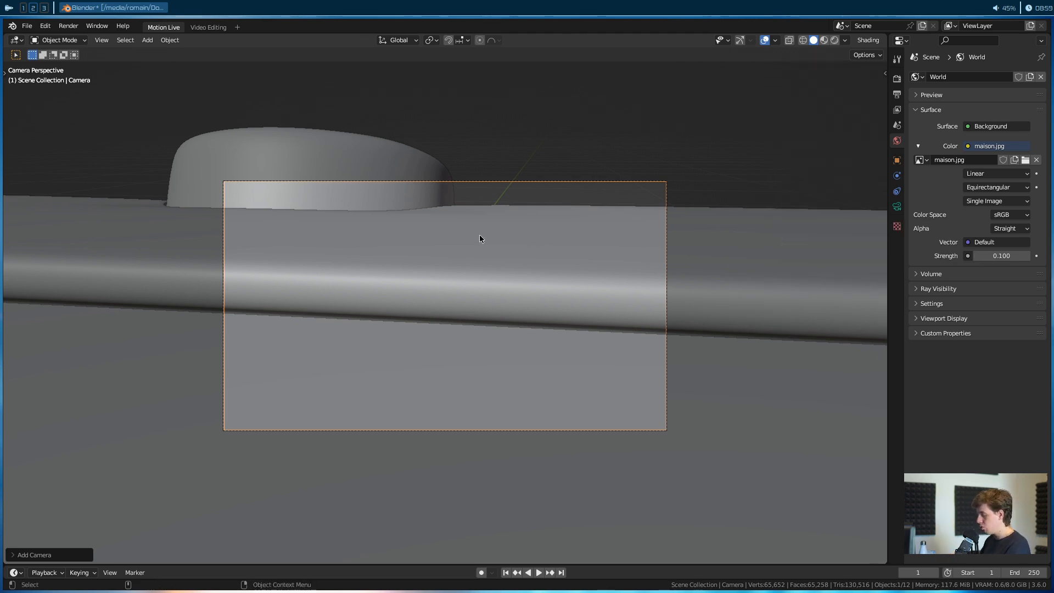
Hide the viewport overlays with the Quick Favorites entry and show them again.
{"action": "key", "text": "q"}
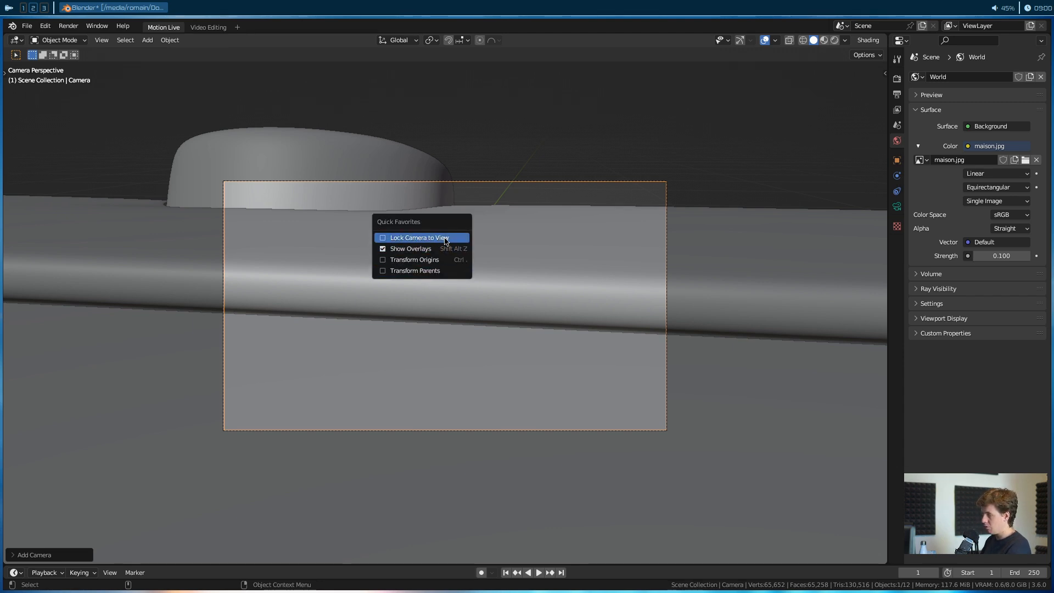
{"action": "left_click", "coordinate": [413, 251]}
{"action": "key", "text": "q"}
{"action": "left_click", "coordinate": [416, 250]}
Enable Lock Camera to View and reposition the camera to frame the gun's front with its three round lamps.
{"action": "key", "text": "q"}
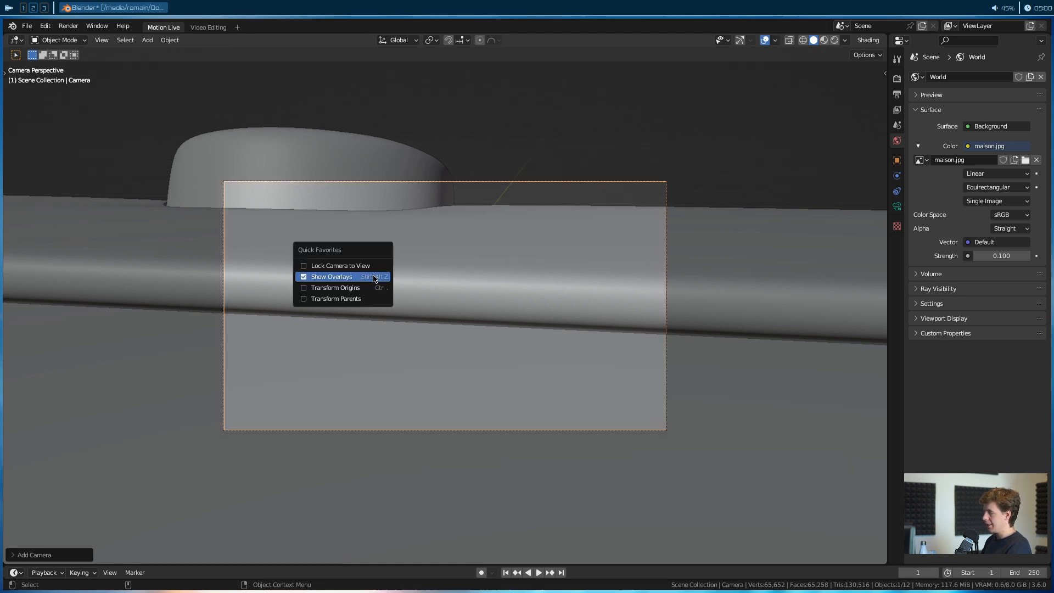
{"action": "left_click", "coordinate": [366, 271]}
{"action": "middle_click_drag", "start_coordinate": [381, 277], "coordinate": [475, 305]}
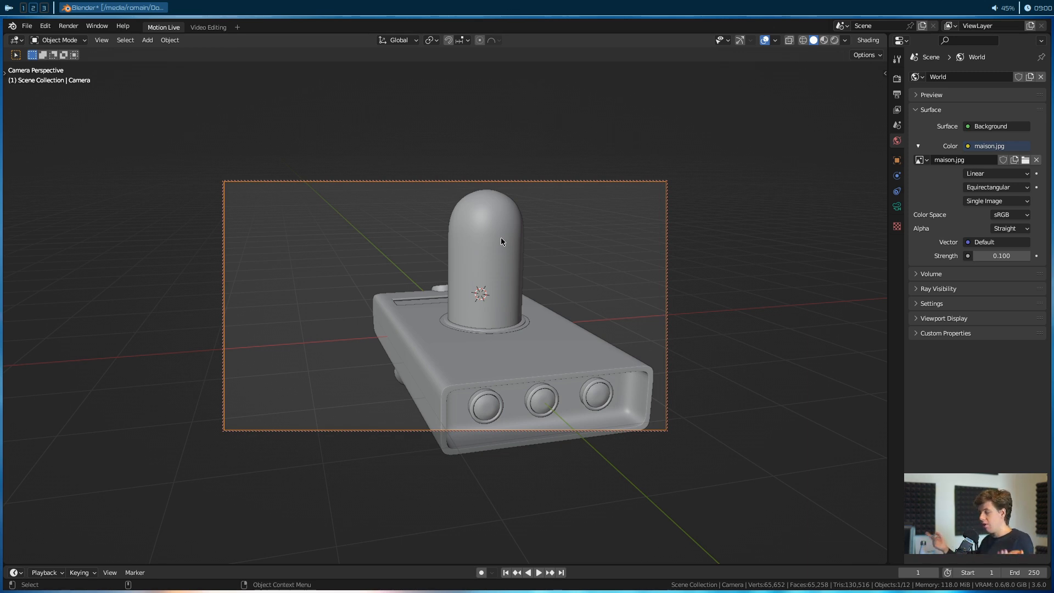
{"action": "middle_click_drag", "start_coordinate": [541, 270], "coordinate": [483, 273]}
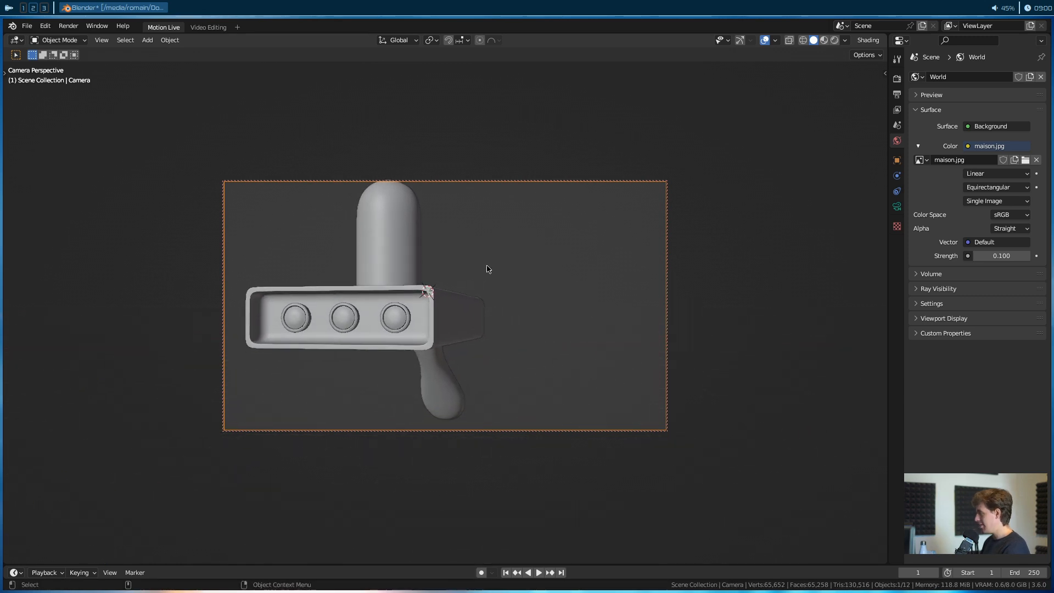
Split the 3D viewport in two, keeping the camera view in one and a wider free perspective view of the gun in the other.
{"action": "left_click_drag", "start_coordinate": [884, 36], "coordinate": [543, 61]}
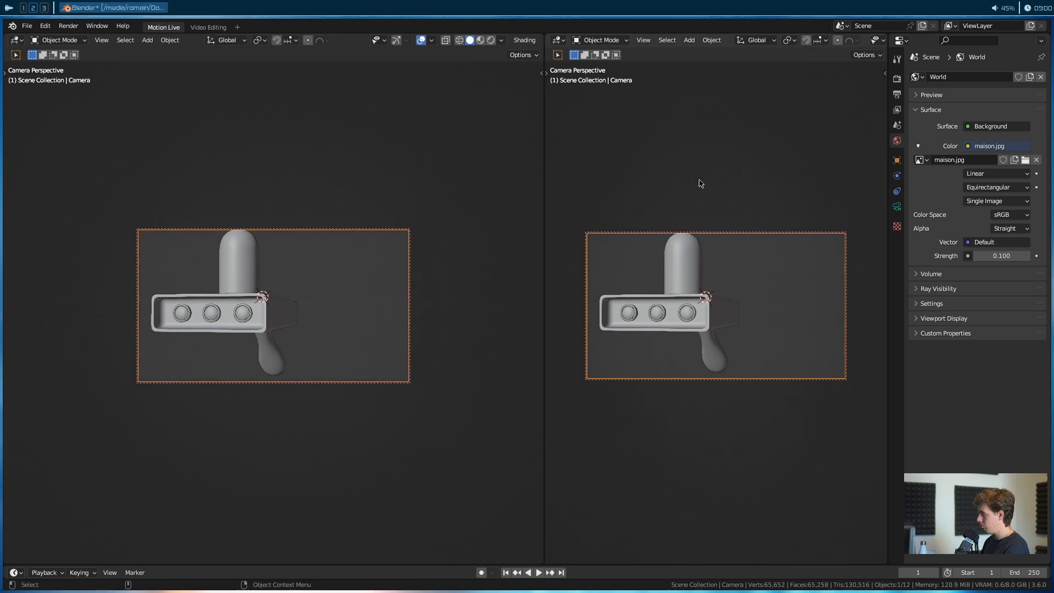
{"action": "key", "text": "KP_0"}
{"action": "middle_click_drag", "start_coordinate": [728, 250], "coordinate": [562, 289]}
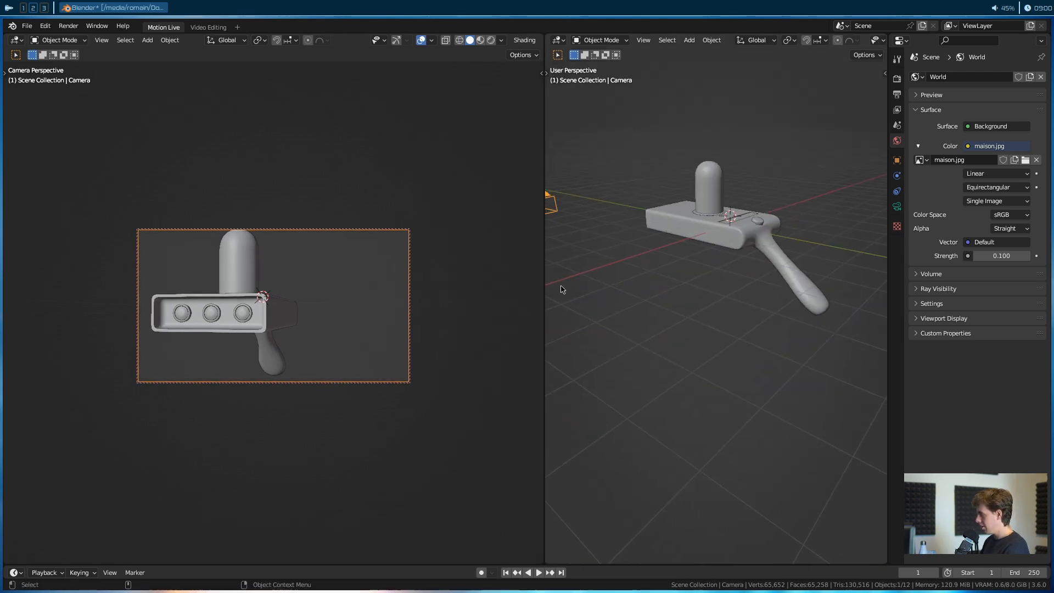
{"action": "left_click_drag", "start_coordinate": [545, 285], "coordinate": [359, 291]}
Add a plane, clear its location to the world origin, and scale it up into a large floor.
{"action": "scroll", "coordinate": [499, 310], "scroll_direction": "up", "scroll_amount": 2}
{"action": "middle_click_drag", "start_coordinate": [498, 310], "coordinate": [545, 299]}
{"action": "key", "text": "shift+a"}
{"action": "mouse_move", "coordinate": [510, 134]}
{"action": "left_click", "coordinate": [590, 137]}
{"action": "scroll", "coordinate": [586, 309], "scroll_direction": "down", "scroll_amount": 3}
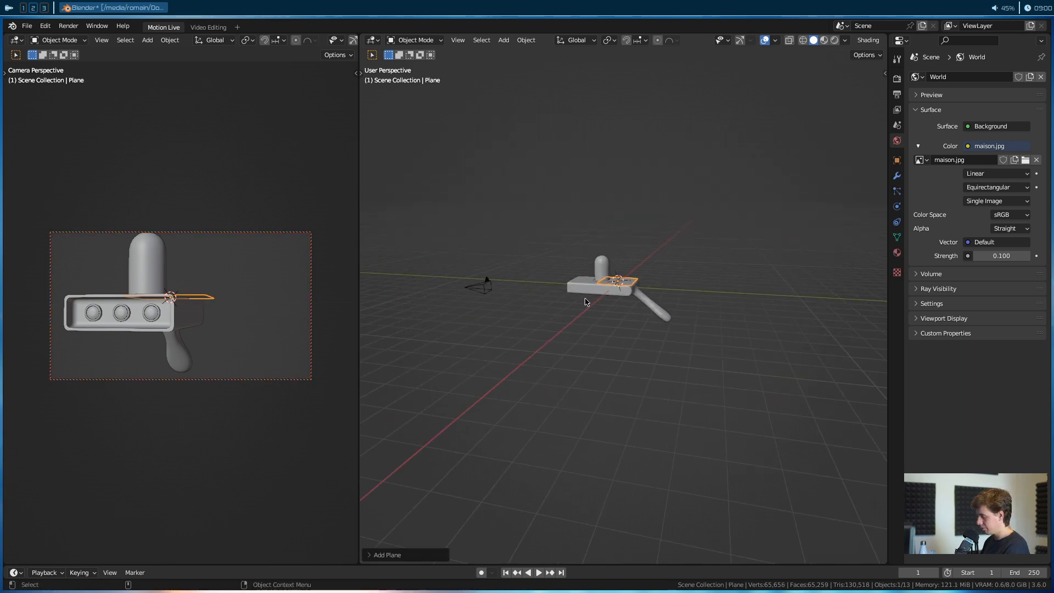
{"action": "key", "text": "alt+g"}
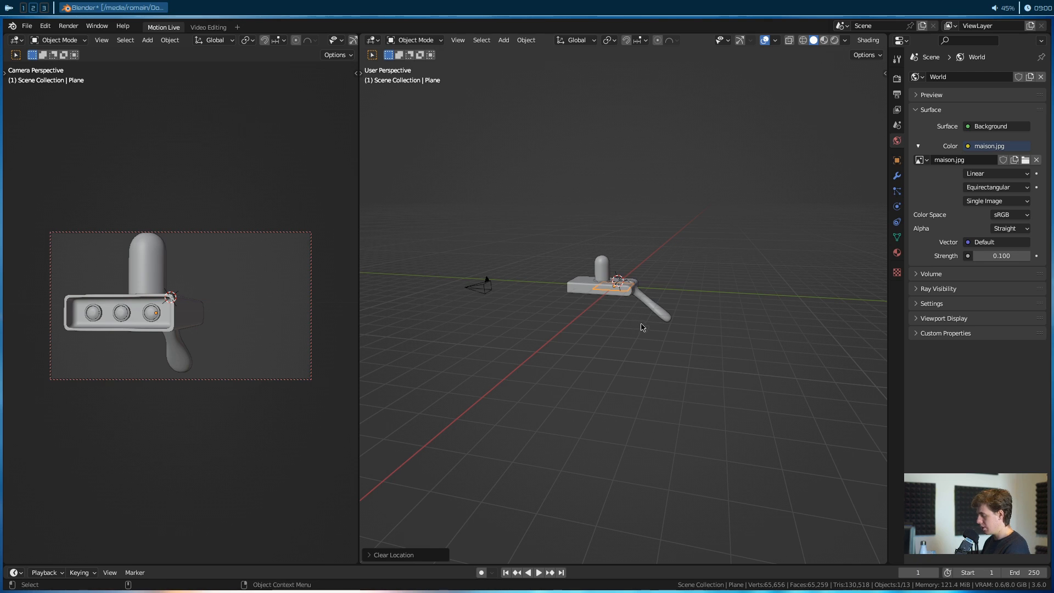
{"action": "key", "text": "s"}
{"action": "left_click", "coordinate": [706, 271]}
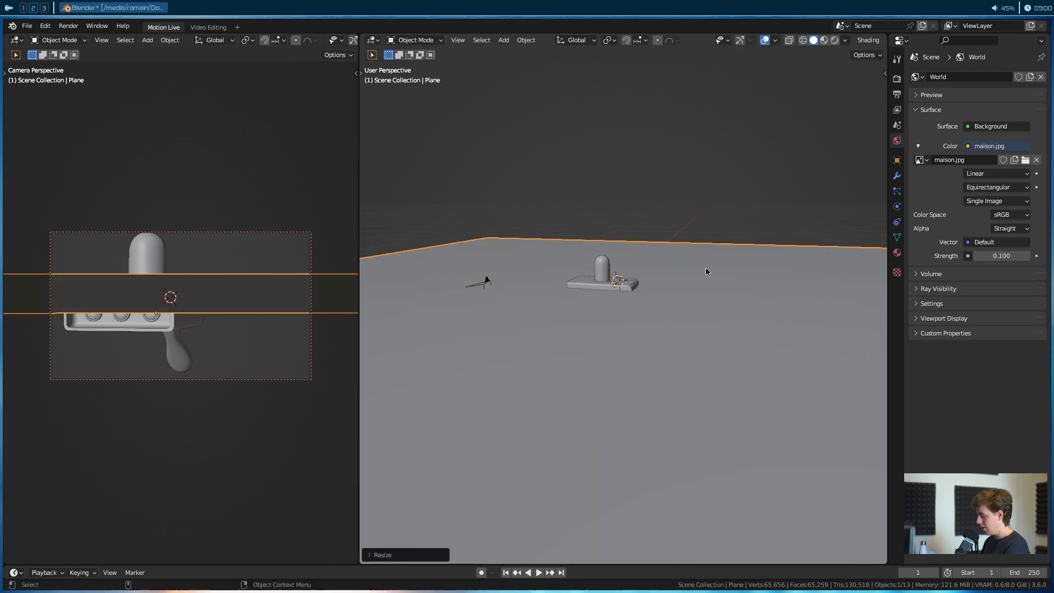
Hide the floor plane so the whole gun can be reached.
{"action": "scroll", "coordinate": [658, 277], "scroll_direction": "up", "scroll_amount": 3}
{"action": "left_click_drag", "start_coordinate": [633, 313], "coordinate": [605, 338], "text": "alt"}
{"action": "left_click", "coordinate": [642, 307]}
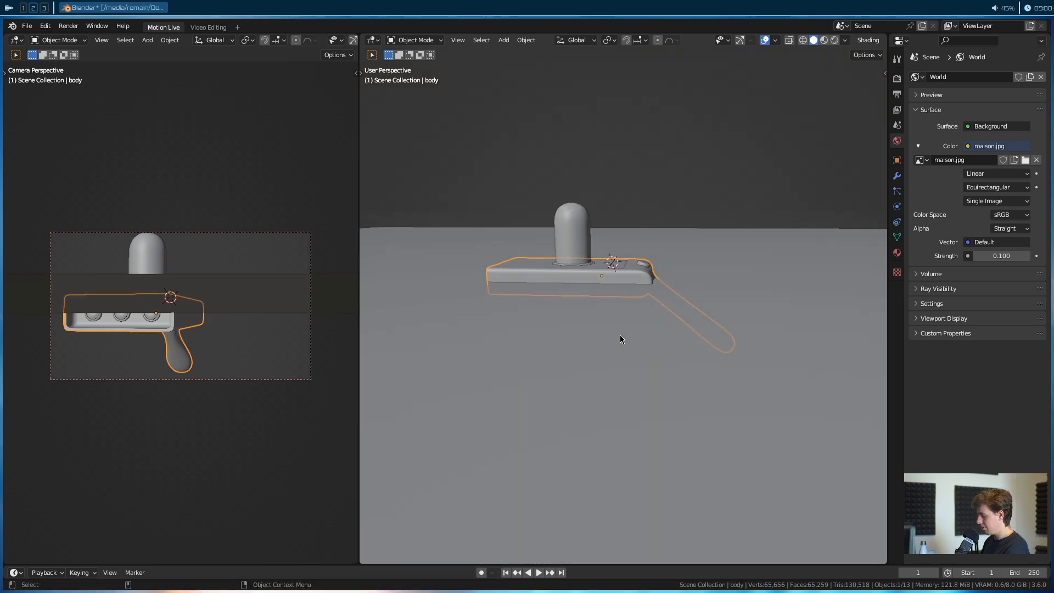
{"action": "key", "text": "g"}
{"action": "key", "text": "Escape"}
{"action": "left_click", "coordinate": [551, 360]}
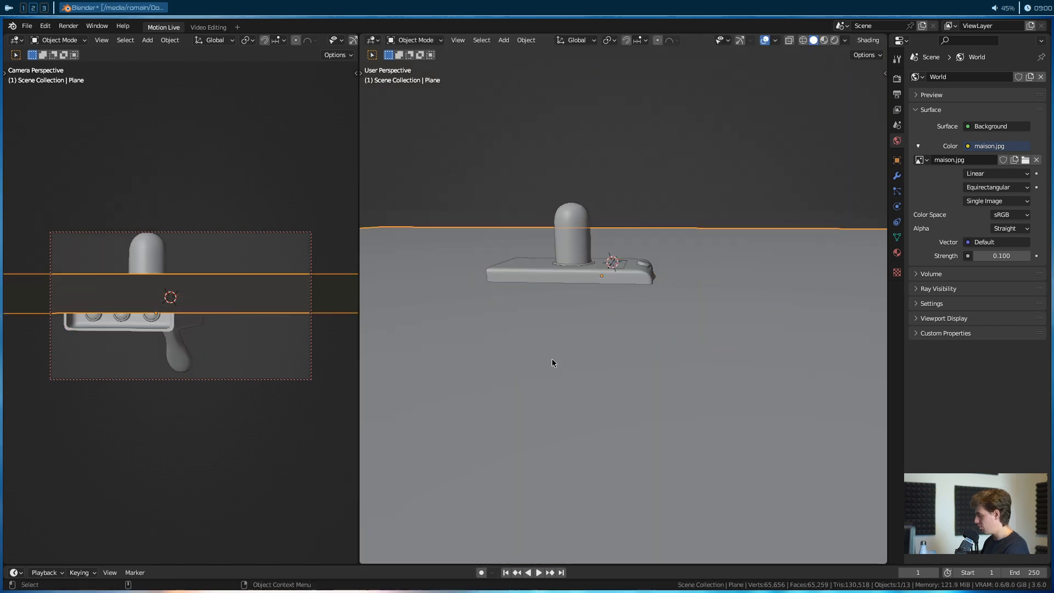
{"action": "key", "text": "h"}
Parent the three front lamps, glass tube and top details to the gun body with Object (Keep Transform), selecting the body last.
{"action": "left_click_drag", "start_coordinate": [421, 134], "coordinate": [856, 411]}
{"action": "scroll", "coordinate": [636, 199], "scroll_direction": "up", "scroll_amount": 4}
{"action": "middle_click_drag", "start_coordinate": [472, 296], "coordinate": [588, 255], "text": "shift"}
{"action": "middle_click_drag", "start_coordinate": [652, 244], "coordinate": [711, 244]}
{"action": "left_click", "coordinate": [477, 235]}
{"action": "key", "text": "g"}
{"action": "right_click", "coordinate": [463, 239]}
{"action": "middle_click_drag", "start_coordinate": [464, 239], "coordinate": [591, 272]}
{"action": "scroll", "coordinate": [593, 268], "scroll_direction": "up", "scroll_amount": 3}
{"action": "left_click", "coordinate": [601, 215], "text": "shift"}
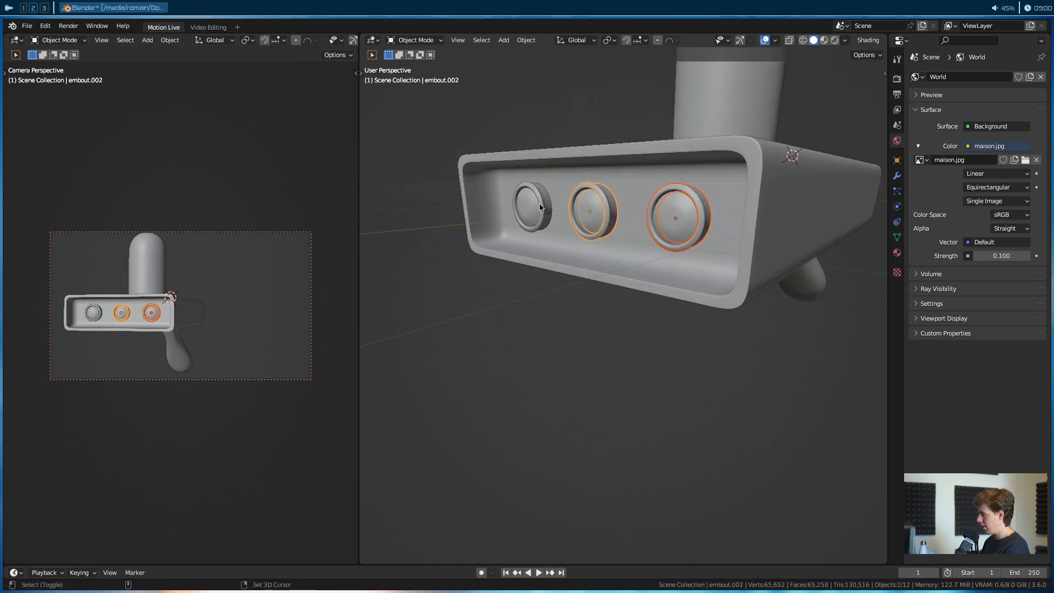
{"action": "left_click", "coordinate": [542, 195], "text": "shift"}
{"action": "middle_click_drag", "start_coordinate": [542, 194], "coordinate": [573, 273]}
{"action": "left_click", "coordinate": [750, 189], "text": "shift"}
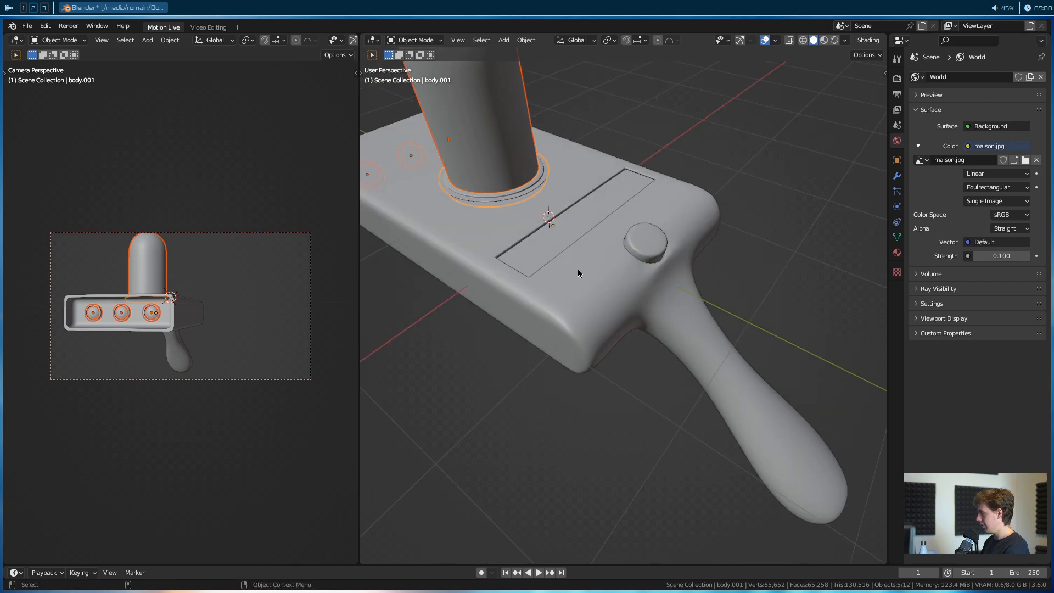
{"action": "left_click", "coordinate": [648, 246], "text": "shift"}
{"action": "left_click", "coordinate": [702, 346], "text": "shift"}
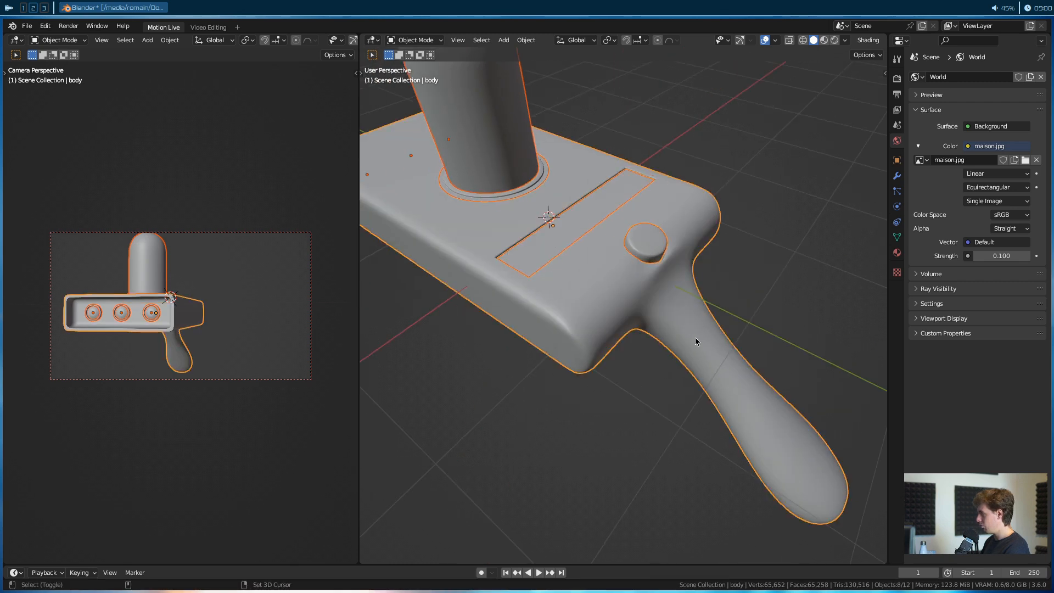
{"action": "key", "text": "ctrl+p"}
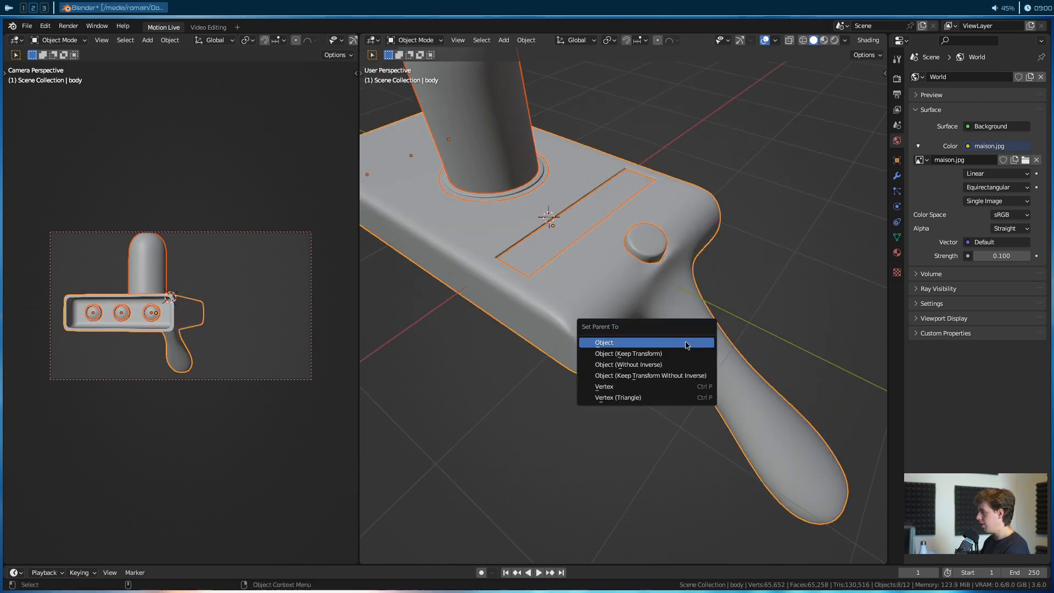
{"action": "left_click", "coordinate": [684, 354]}
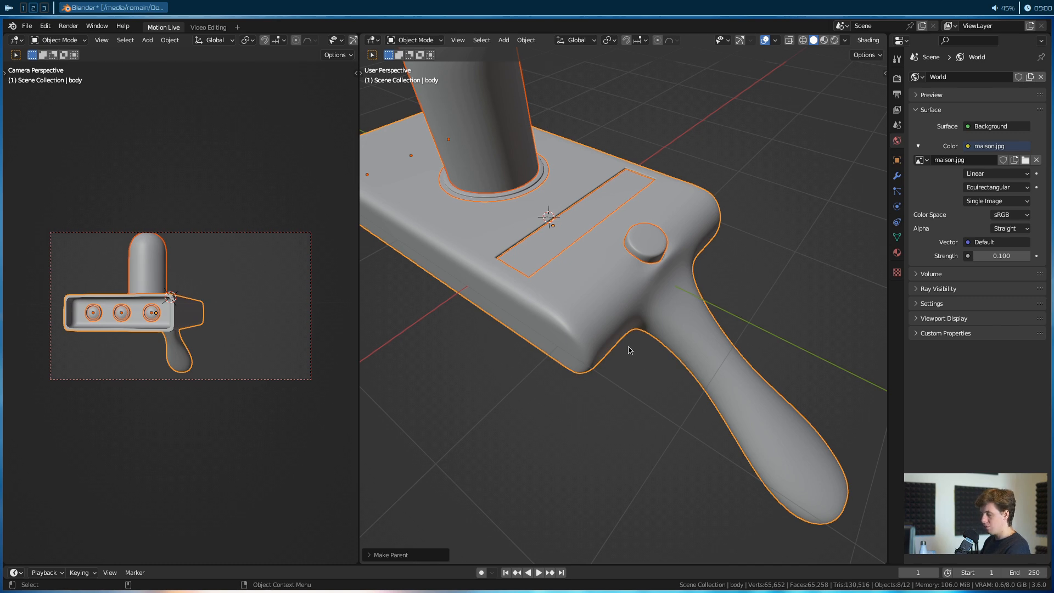
Test moving and rotating the gun body together with its parented parts, cancelling each transform, and deselect it.
{"action": "middle_click_drag", "start_coordinate": [633, 336], "coordinate": [569, 327]}
{"action": "left_click", "coordinate": [568, 327]}
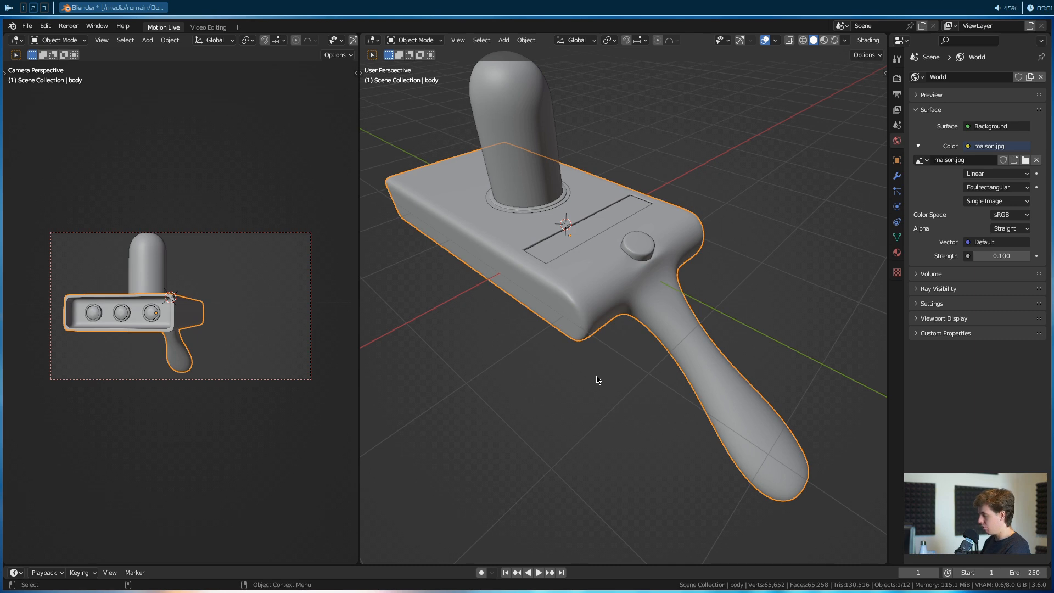
{"action": "scroll", "coordinate": [598, 379], "scroll_direction": "down", "scroll_amount": 2}
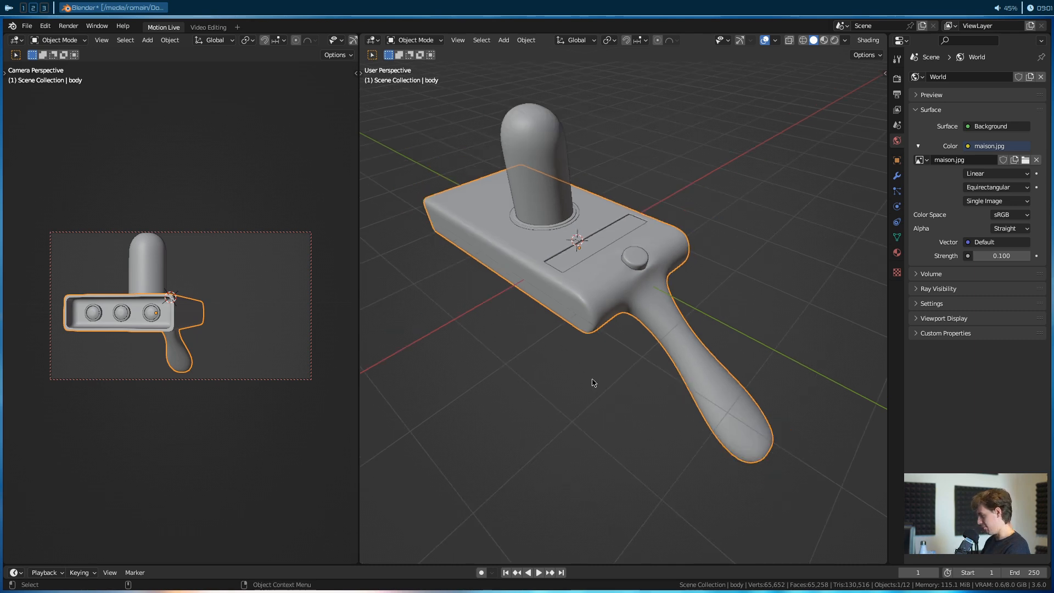
{"action": "middle_click_drag", "start_coordinate": [592, 379], "coordinate": [590, 356]}
{"action": "key", "text": "g"}
{"action": "right_click", "coordinate": [607, 274]}
{"action": "key", "text": "t"}
{"action": "key", "text": "t"}
{"action": "key", "text": "r"}
{"action": "key", "text": "r"}
{"action": "right_click", "coordinate": [684, 303]}
{"action": "scroll", "coordinate": [682, 308], "scroll_direction": "down", "scroll_amount": 3}
{"action": "left_click_drag", "start_coordinate": [665, 329], "coordinate": [692, 336], "text": "alt"}
{"action": "left_click", "coordinate": [676, 341]}
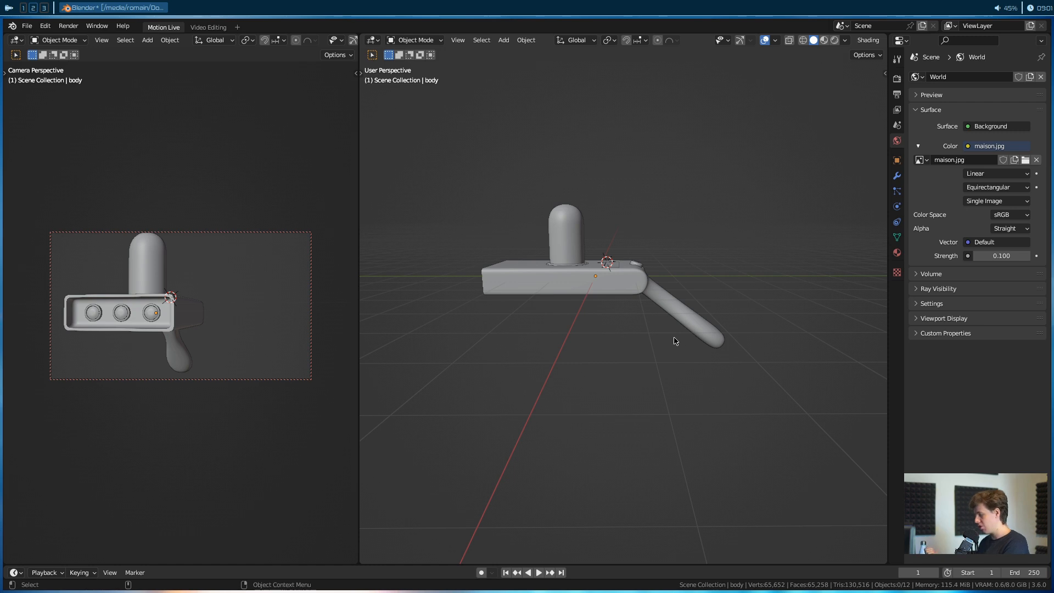
Unhide the floor plane and turn on the Screencast Keys display.
{"action": "key", "text": "alt+h"}
{"action": "key", "text": "n"}
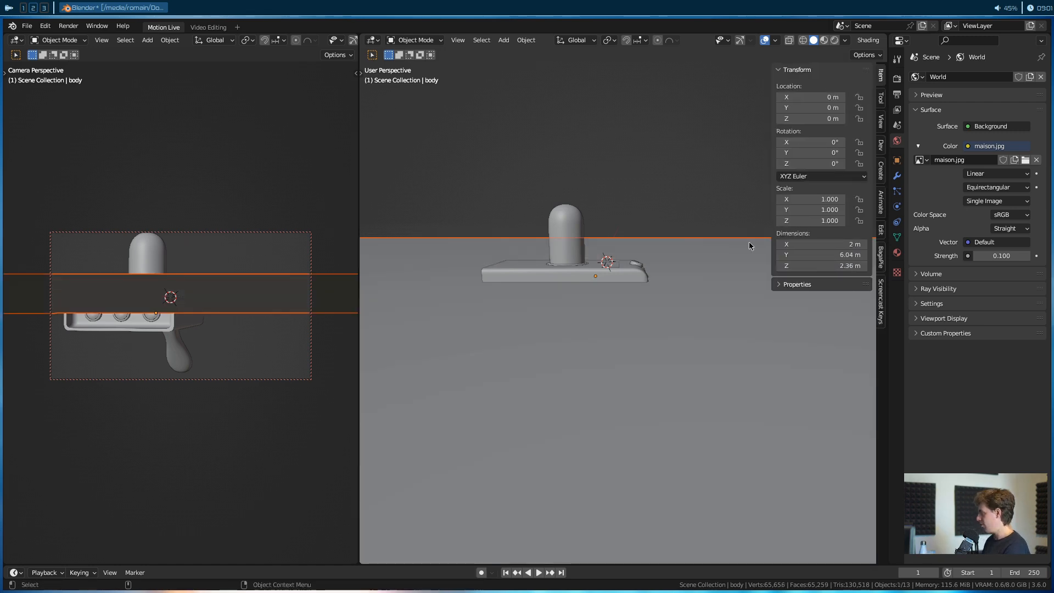
{"action": "left_click", "coordinate": [880, 309]}
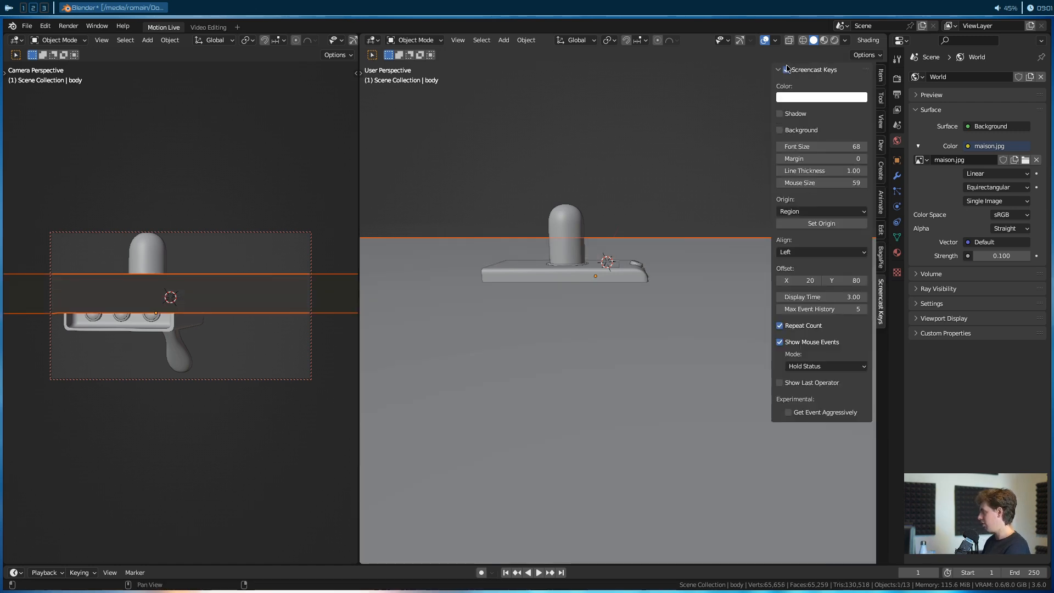
{"action": "key", "text": "n"}
Raise the gun body about 1.4 m above the floor and tilt it in side view so its front end points down.
{"action": "scroll", "coordinate": [541, 206], "scroll_direction": "down", "scroll_amount": 2}
{"action": "middle_click_drag", "start_coordinate": [547, 210], "coordinate": [596, 228]}
{"action": "left_click", "coordinate": [602, 285]}
{"action": "key", "text": "g"}
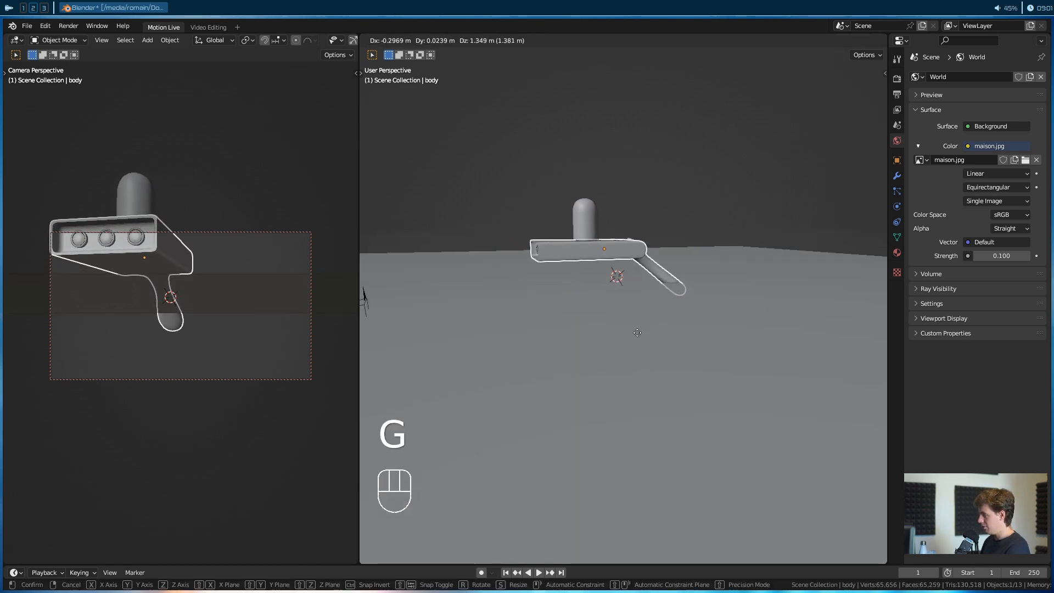
{"action": "left_click", "coordinate": [635, 330]}
{"action": "scroll", "coordinate": [606, 326], "scroll_direction": "up", "scroll_amount": 3}
{"action": "left_click_drag", "start_coordinate": [644, 316], "coordinate": [577, 315], "text": "alt"}
{"action": "left_click_drag", "start_coordinate": [676, 299], "coordinate": [707, 291], "text": "alt"}
{"action": "key", "text": "r"}
{"action": "left_click", "coordinate": [708, 272]}
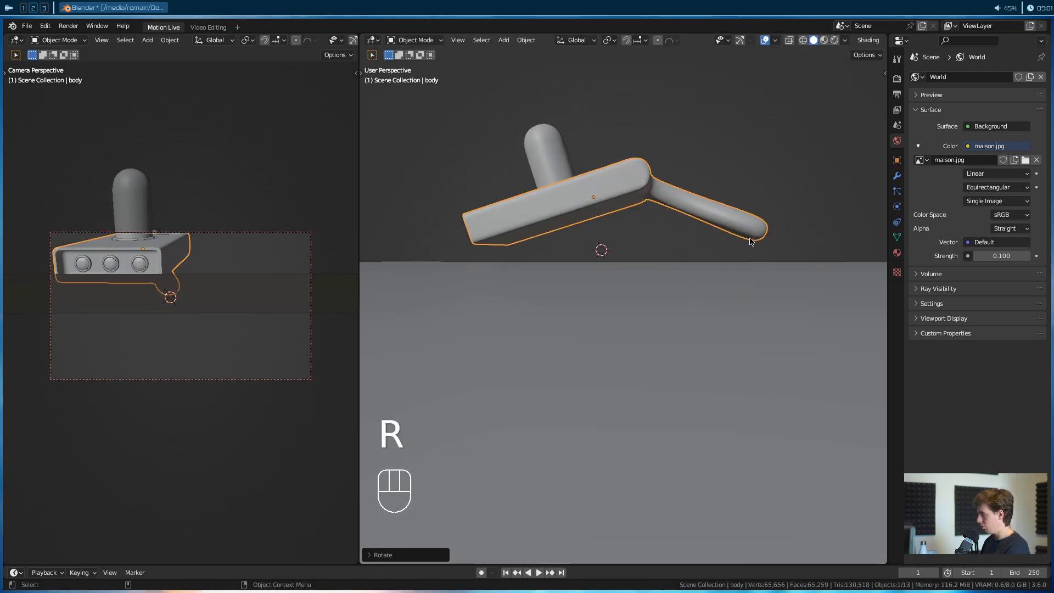
Lower the tilted gun towards the floor and adjust its angle slightly so the front edge and handle end sit level.
{"action": "key", "text": "g"}
{"action": "left_click", "coordinate": [719, 220]}
{"action": "key", "text": "r"}
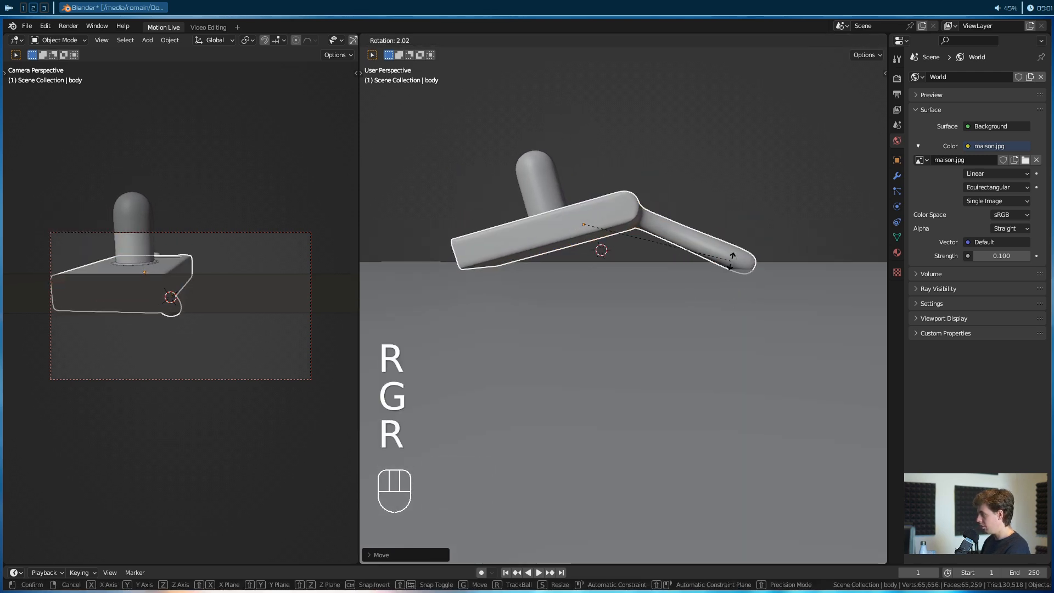
{"action": "key", "text": "shift"}
{"action": "left_click", "coordinate": [722, 227]}
{"action": "key", "text": "g"}
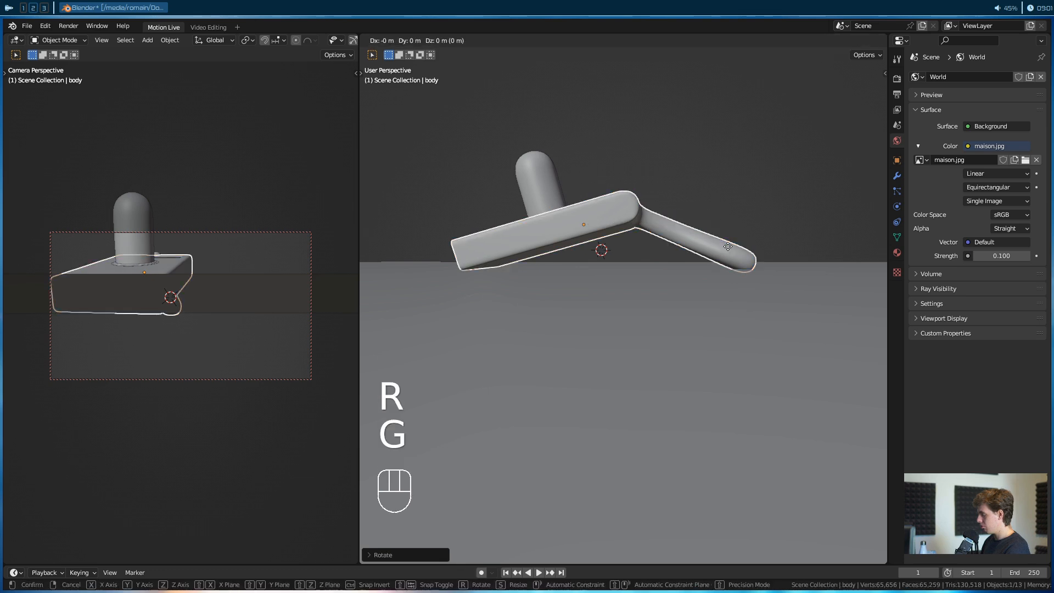
{"action": "left_click", "coordinate": [727, 237]}
Nudge the gun's height in a close view of the handle so its end meets the floor.
{"action": "left_click_drag", "start_coordinate": [617, 281], "coordinate": [759, 287], "text": "alt"}
{"action": "left_click_drag", "start_coordinate": [721, 247], "coordinate": [732, 247], "text": "alt"}
{"action": "key", "text": "g"}
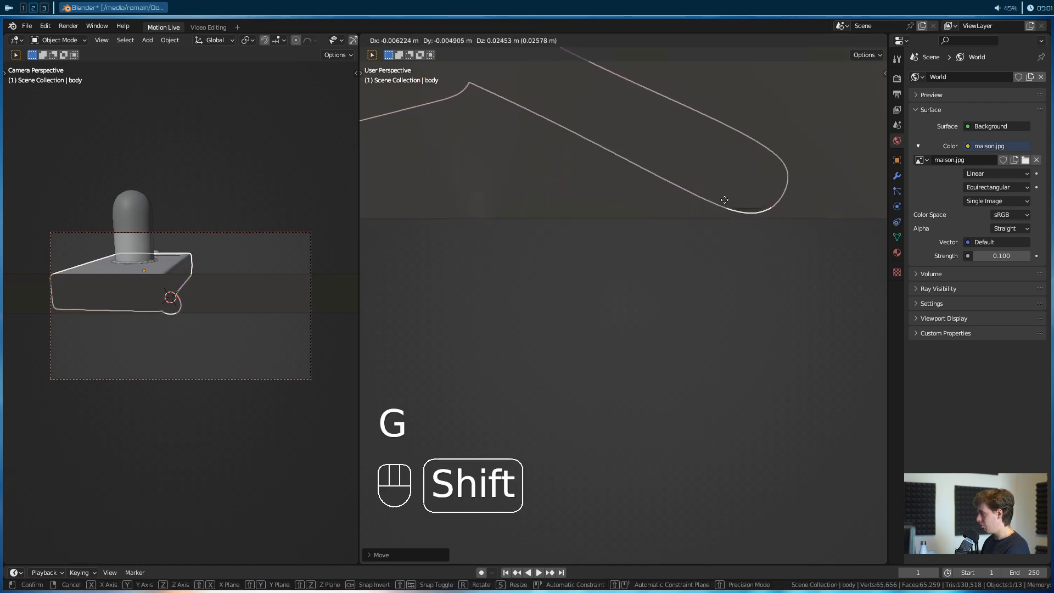
{"action": "left_click", "coordinate": [725, 170]}
{"action": "right_click_drag", "start_coordinate": [725, 171], "coordinate": [684, 215], "text": "alt"}
{"action": "middle_click_drag", "start_coordinate": [628, 233], "coordinate": [716, 192], "text": "alt"}
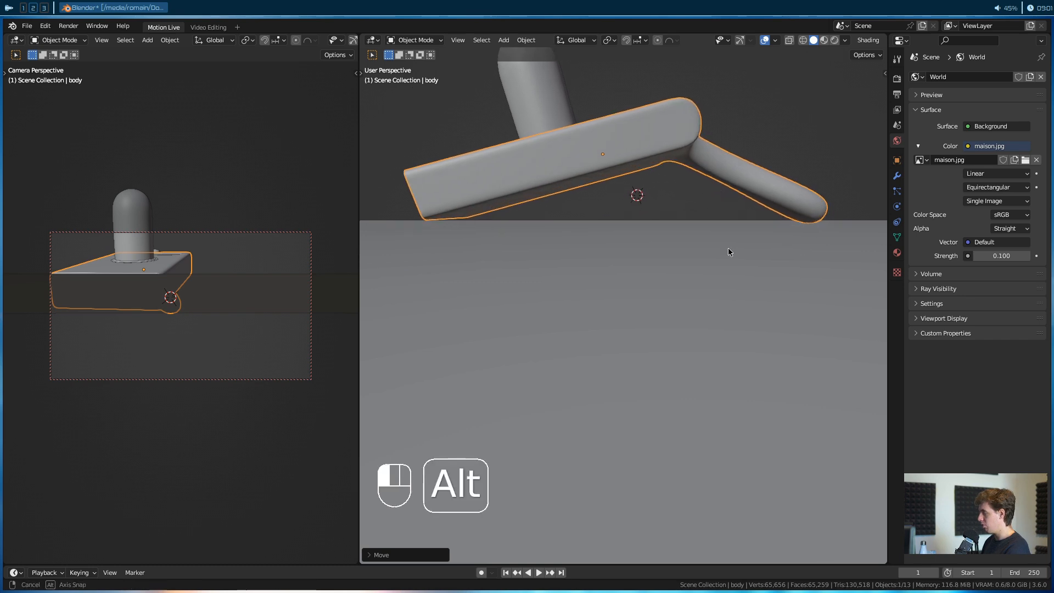
Fine-tune the gun's tilt and height so its lower front edge and handle end both rest on the floor.
{"action": "key", "text": "alt+z"}
{"action": "key", "text": "r"}
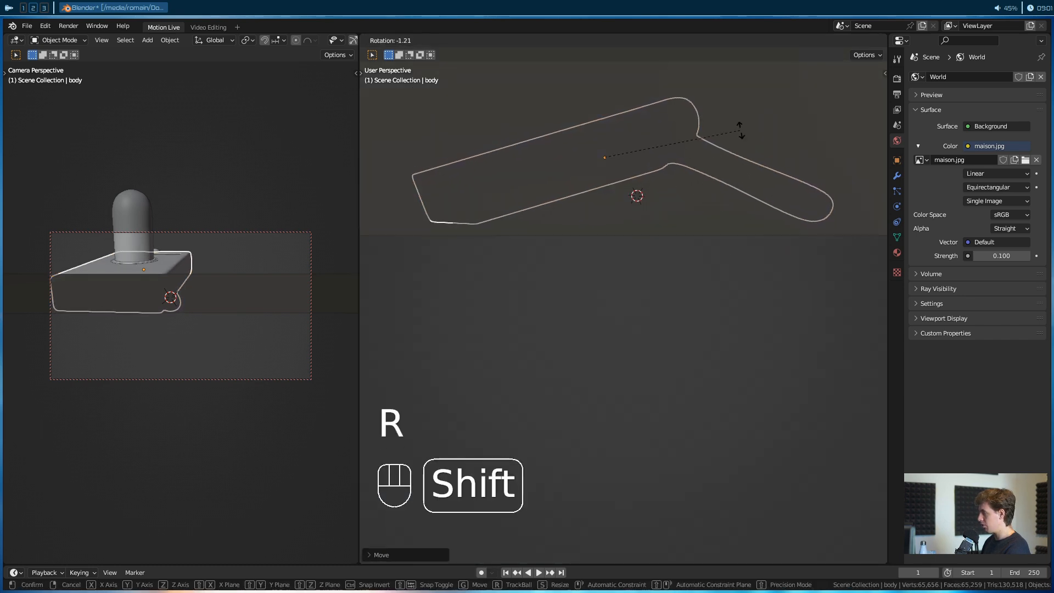
{"action": "left_click", "coordinate": [746, 164]}
{"action": "key", "text": "g"}
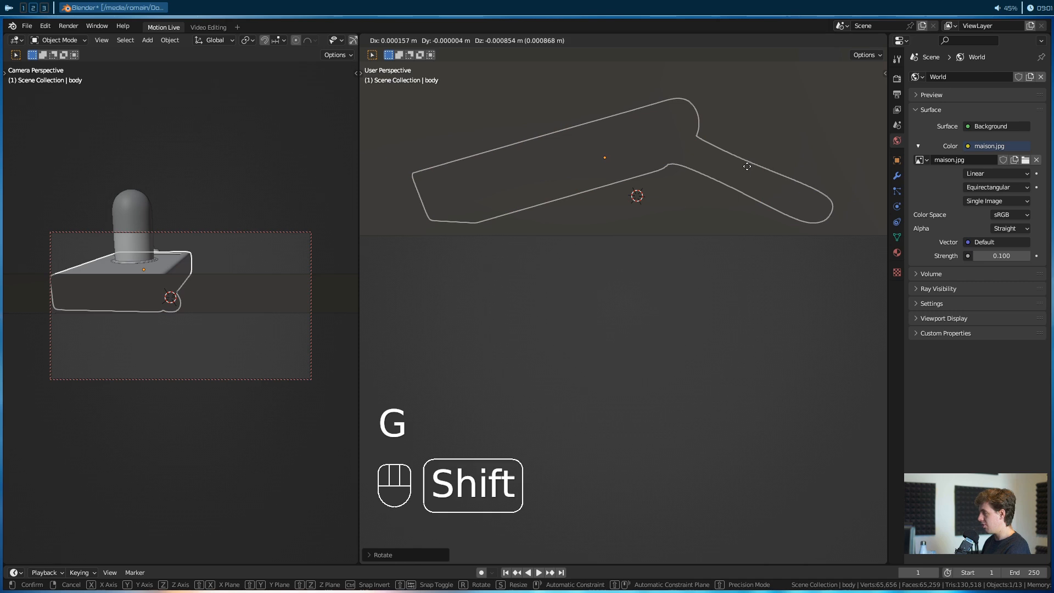
{"action": "left_click", "coordinate": [746, 173]}
{"action": "key", "text": "r"}
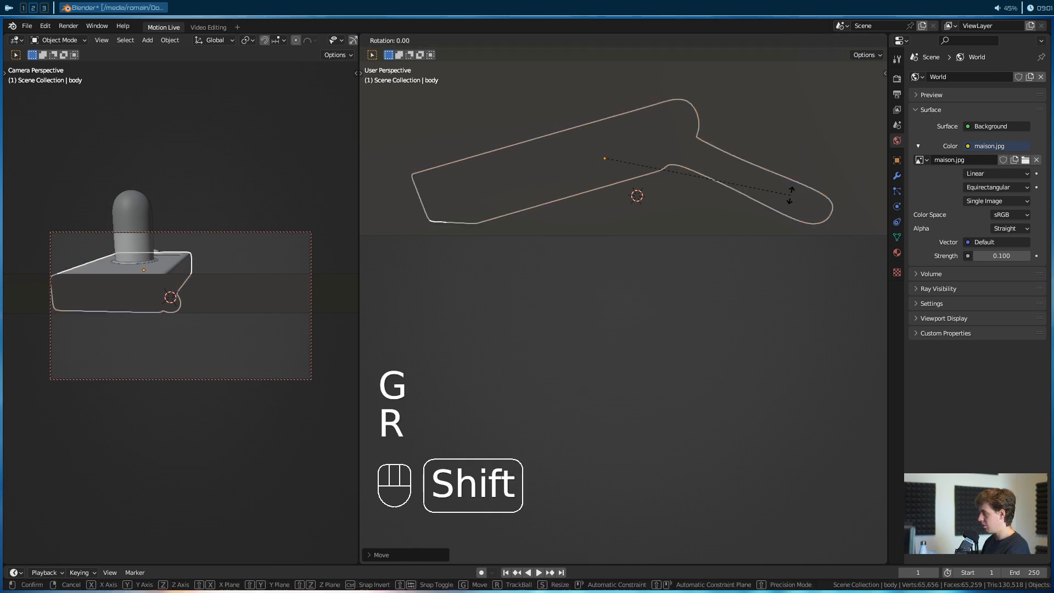
{"action": "left_click", "coordinate": [779, 216]}
{"action": "key", "text": "g"}
{"action": "left_click", "coordinate": [779, 218]}
Reposition the camera to see the tilted gun on the floor from a front three-quarter angle, and select the camera.
{"action": "left_click_drag", "start_coordinate": [540, 234], "coordinate": [549, 280], "text": "alt"}
{"action": "scroll", "coordinate": [634, 272], "scroll_direction": "down", "scroll_amount": 7}
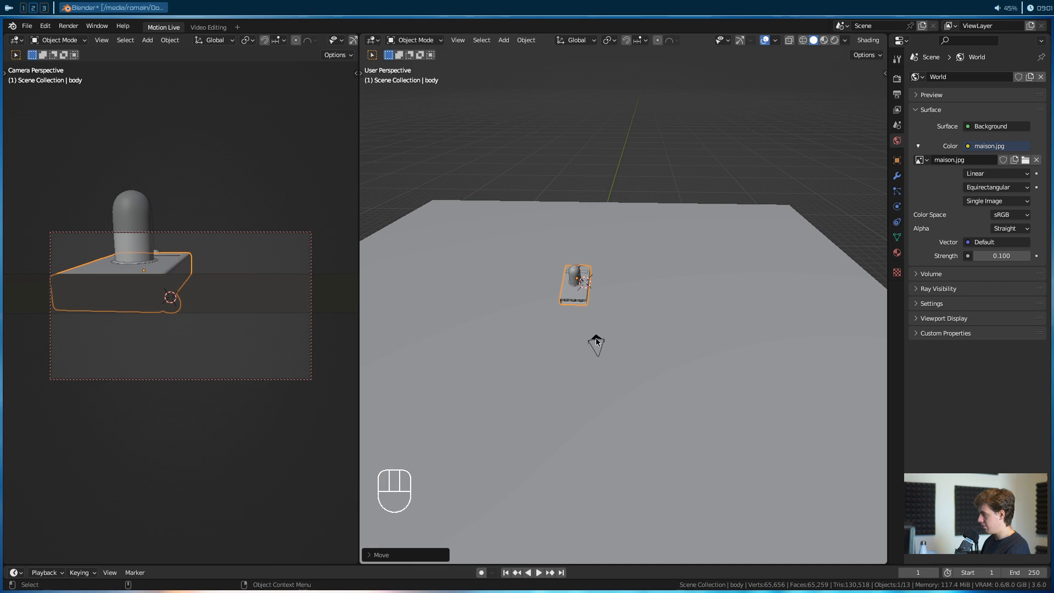
{"action": "mouse_move", "coordinate": [238, 302]}
{"action": "left_mouse_down", "text": "alt"}
{"action": "mouse_move", "coordinate": [225, 299]}
{"action": "mouse_move", "coordinate": [250, 313]}
{"action": "mouse_move", "coordinate": [245, 320]}
{"action": "mouse_move", "coordinate": [243, 302]}
{"action": "mouse_move", "coordinate": [251, 354]}
{"action": "mouse_move", "coordinate": [247, 340]}
{"action": "mouse_move", "coordinate": [219, 337]}
{"action": "mouse_move", "coordinate": [248, 346]}
{"action": "mouse_move", "coordinate": [241, 335]}
{"action": "left_mouse_up", "text": "alt"}
{"action": "key", "text": "r"}
{"action": "right_click", "coordinate": [259, 363]}
{"action": "left_click", "coordinate": [304, 377]}
{"action": "key", "text": "r"}
{"action": "right_click", "coordinate": [306, 374]}
Roll and reframe the camera so the horizon slants behind the gun, and show the camera view in rendered shading.
{"action": "left_click", "coordinate": [308, 310]}
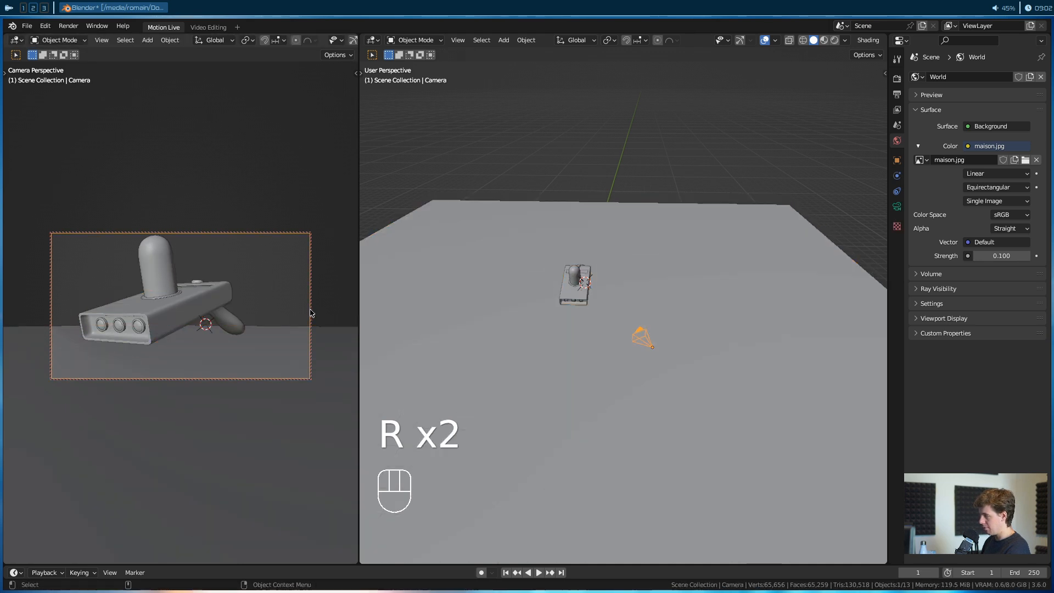
{"action": "key", "text": "r"}
{"action": "left_click", "coordinate": [320, 284]}
{"action": "middle_click_drag", "start_coordinate": [320, 284], "coordinate": [297, 302], "text": "alt"}
{"action": "key", "text": "r"}
{"action": "left_click", "coordinate": [278, 365]}
{"action": "middle_click_drag", "start_coordinate": [279, 364], "coordinate": [288, 353], "text": "alt"}
{"action": "key", "text": "z"}
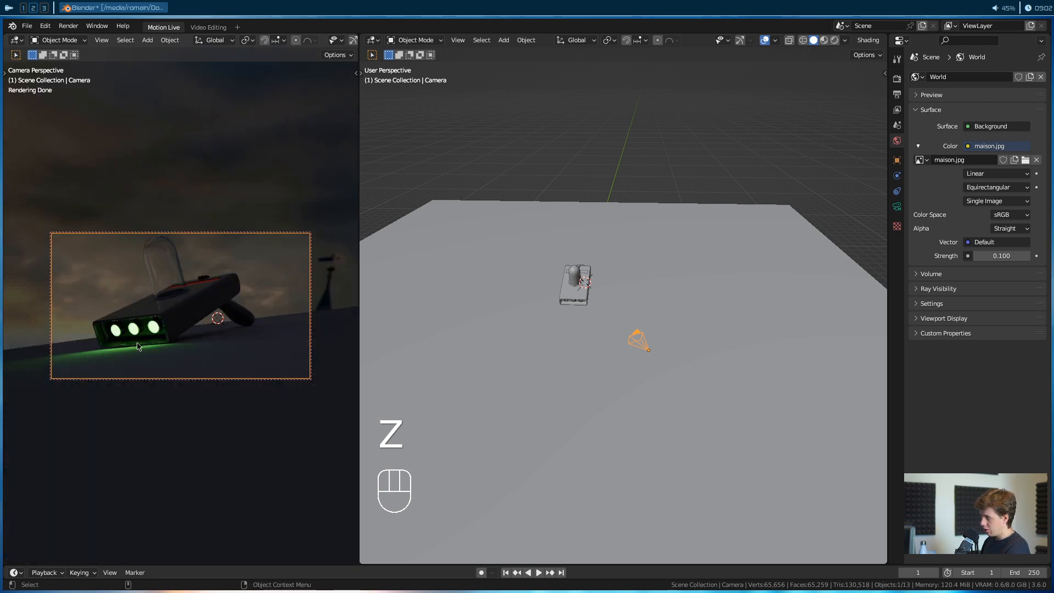
Select the gun body in a side view and try to rotate it about its own origin.
{"action": "scroll", "coordinate": [519, 344], "scroll_direction": "up", "scroll_amount": 5}
{"action": "left_click_drag", "start_coordinate": [520, 344], "coordinate": [551, 317], "text": "alt"}
{"action": "scroll", "coordinate": [552, 317], "scroll_direction": "up", "scroll_amount": 4}
{"action": "middle_click_drag", "start_coordinate": [552, 317], "coordinate": [557, 309], "text": "alt"}
{"action": "left_click_drag", "start_coordinate": [556, 309], "coordinate": [653, 286], "text": "alt"}
{"action": "left_click", "coordinate": [638, 301]}
{"action": "left_click", "coordinate": [476, 215]}
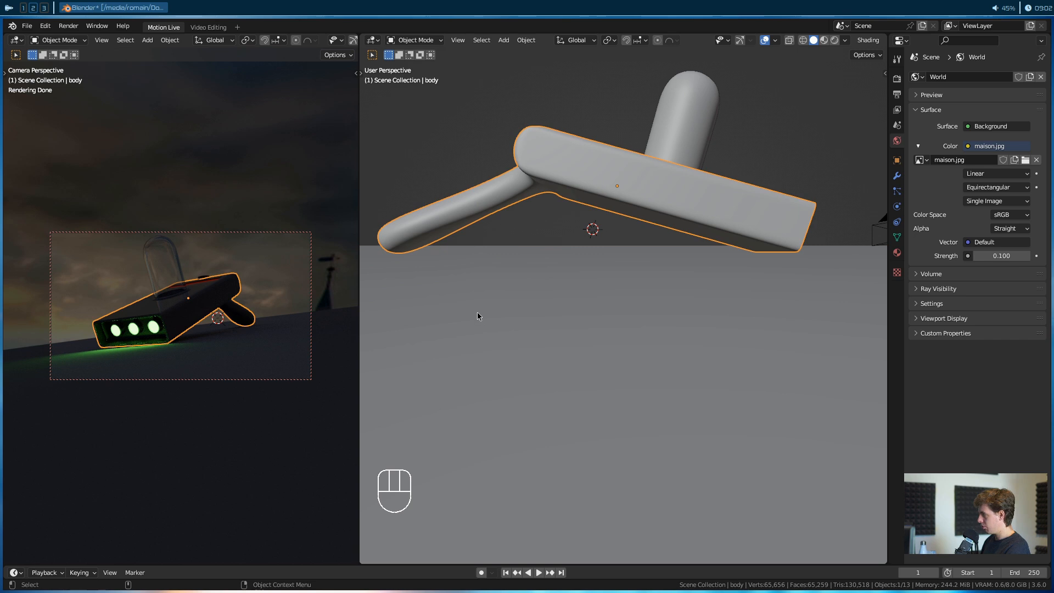
{"action": "left_click_drag", "start_coordinate": [692, 251], "coordinate": [654, 247], "text": "alt"}
{"action": "key", "text": "r"}
{"action": "right_click", "coordinate": [494, 267]}
Place the 3D cursor at the bottom of the handle's tip, where it touches the floor.
{"action": "left_click_drag", "start_coordinate": [457, 262], "coordinate": [699, 289], "text": "alt"}
{"action": "middle_click_drag", "start_coordinate": [699, 286], "coordinate": [697, 289], "text": "alt"}
{"action": "scroll", "coordinate": [752, 227], "scroll_direction": "down", "scroll_amount": 1}
{"action": "scroll", "coordinate": [748, 226], "scroll_direction": "up", "scroll_amount": 1}
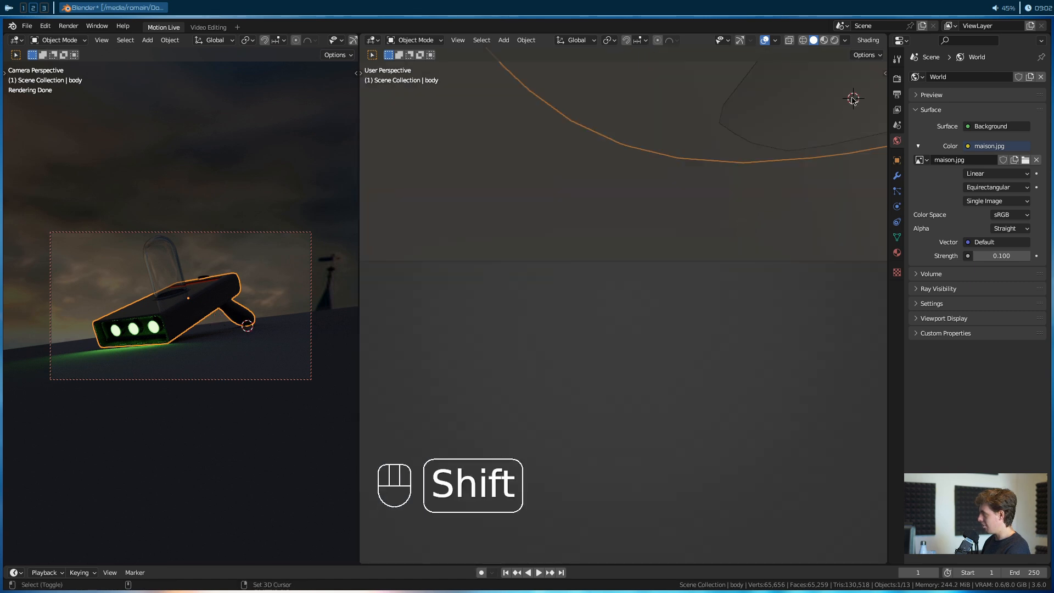
{"action": "scroll", "coordinate": [790, 154], "scroll_direction": "down", "scroll_amount": 1}
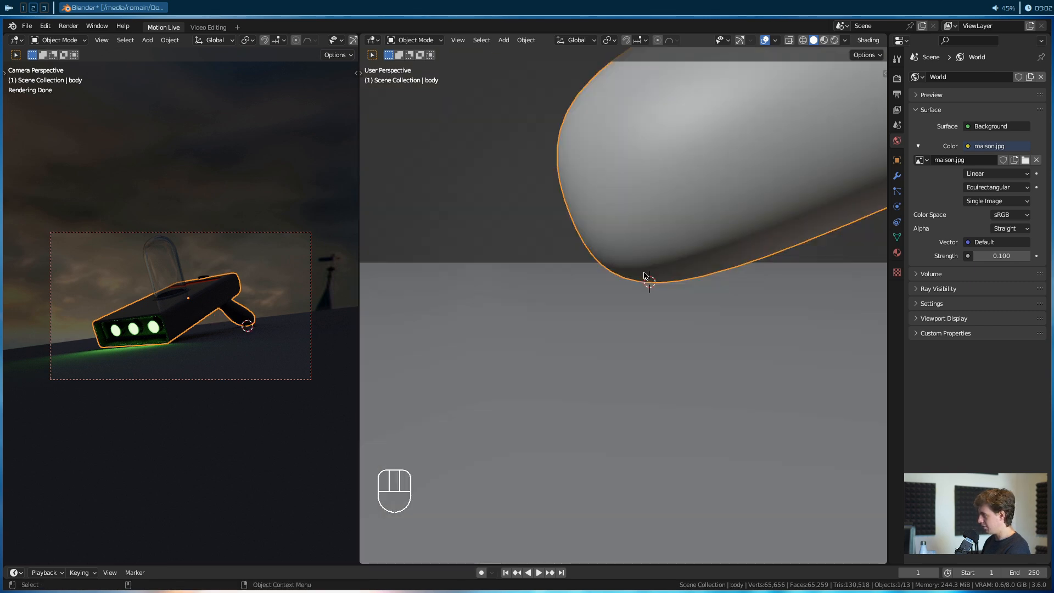
{"action": "scroll", "coordinate": [645, 274], "scroll_direction": "down", "scroll_amount": 4}
Try to rotate the gun body again with the 3D cursor placed at the handle's tip.
{"action": "left_click_drag", "start_coordinate": [654, 274], "coordinate": [710, 325], "text": "alt"}
{"action": "middle_click_drag", "start_coordinate": [631, 288], "coordinate": [587, 274], "text": "alt"}
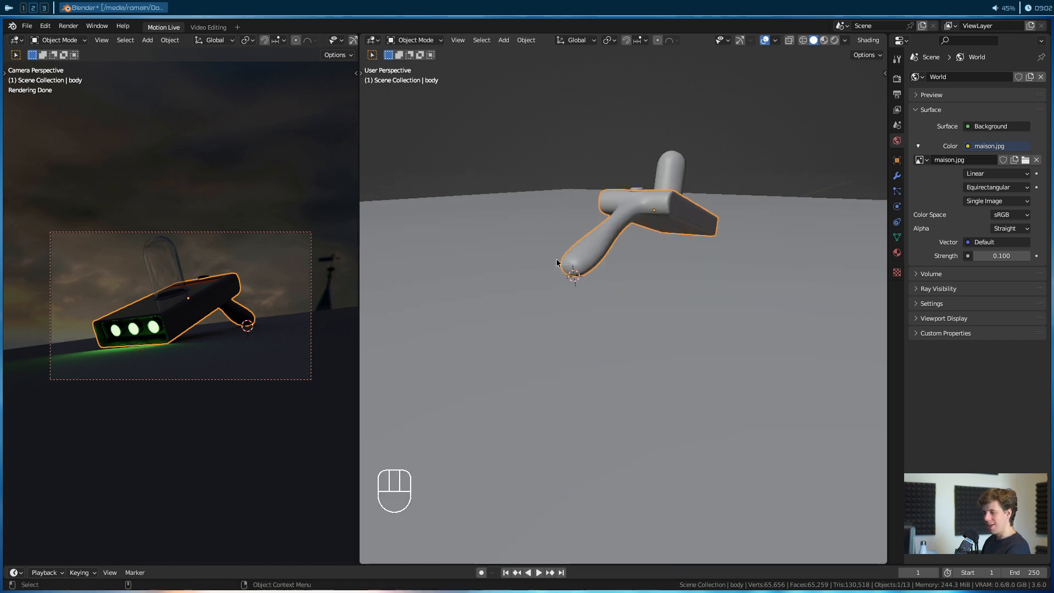
{"action": "left_click_drag", "start_coordinate": [668, 266], "coordinate": [599, 269], "text": "alt"}
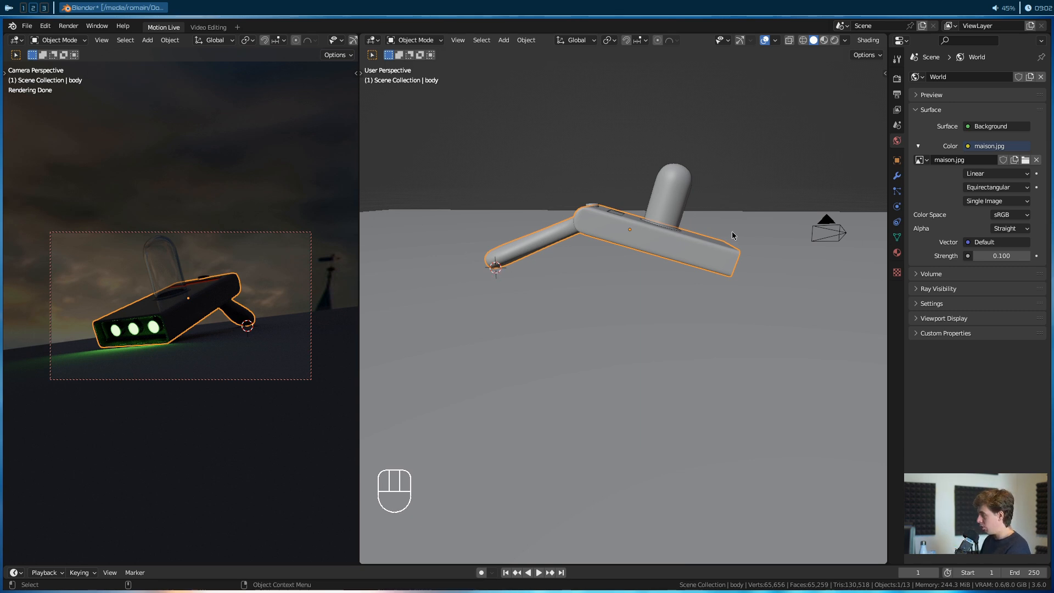
{"action": "key", "text": "r"}
{"action": "right_click", "coordinate": [686, 243]}
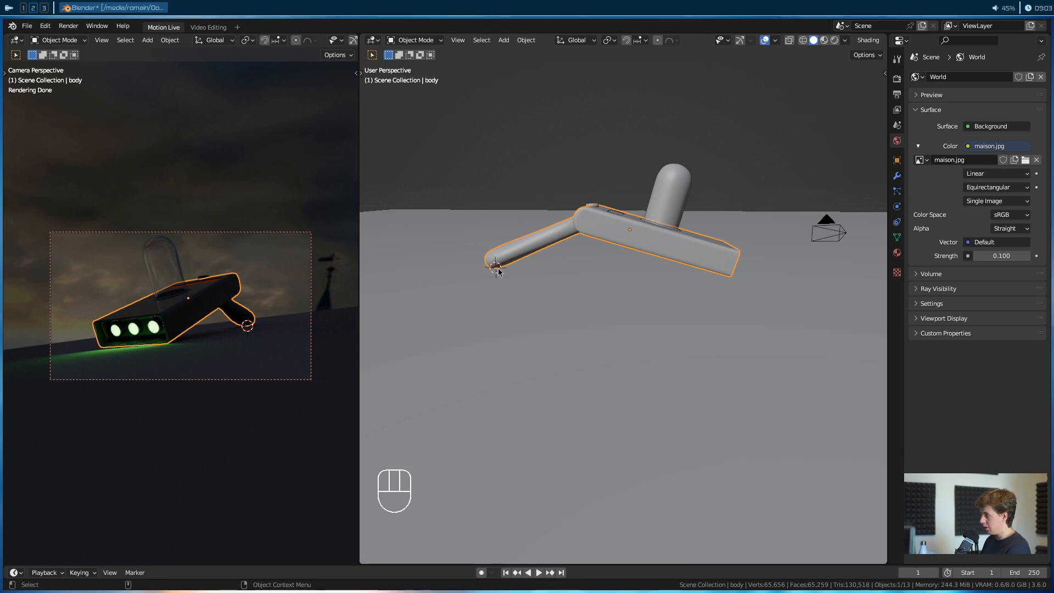
Set the transform pivot point to 3D Cursor and try rotating the gun body about the handle's tip.
{"action": "left_click", "coordinate": [608, 41]}
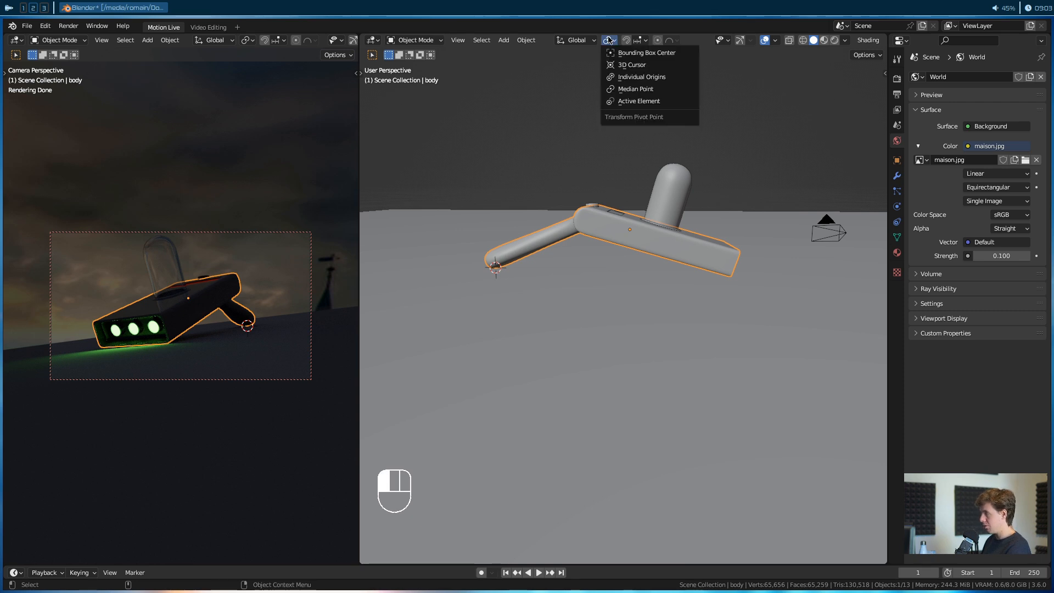
{"action": "left_click", "coordinate": [619, 65]}
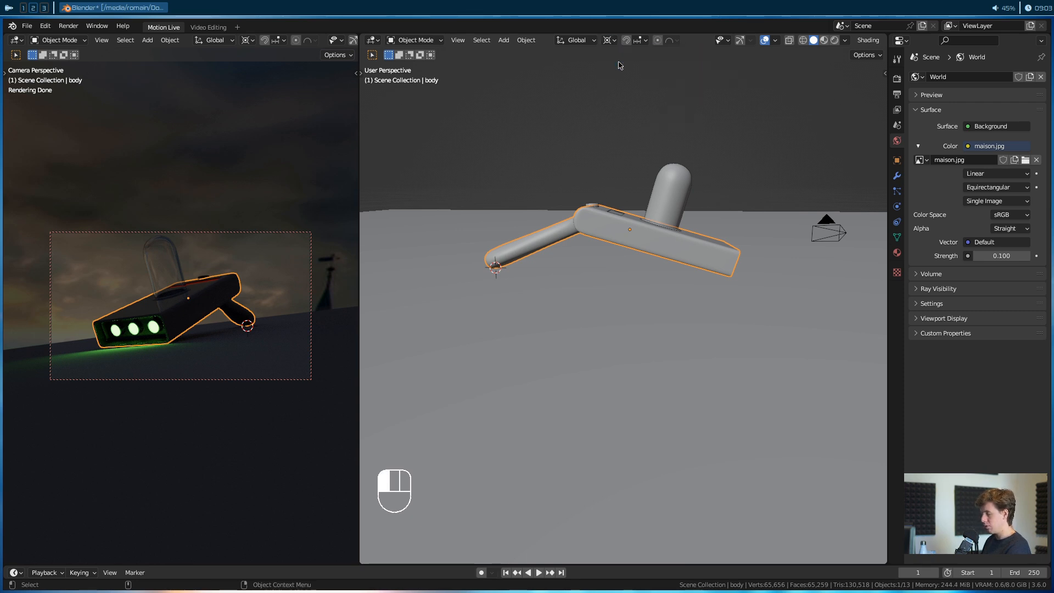
{"action": "key", "text": "r"}
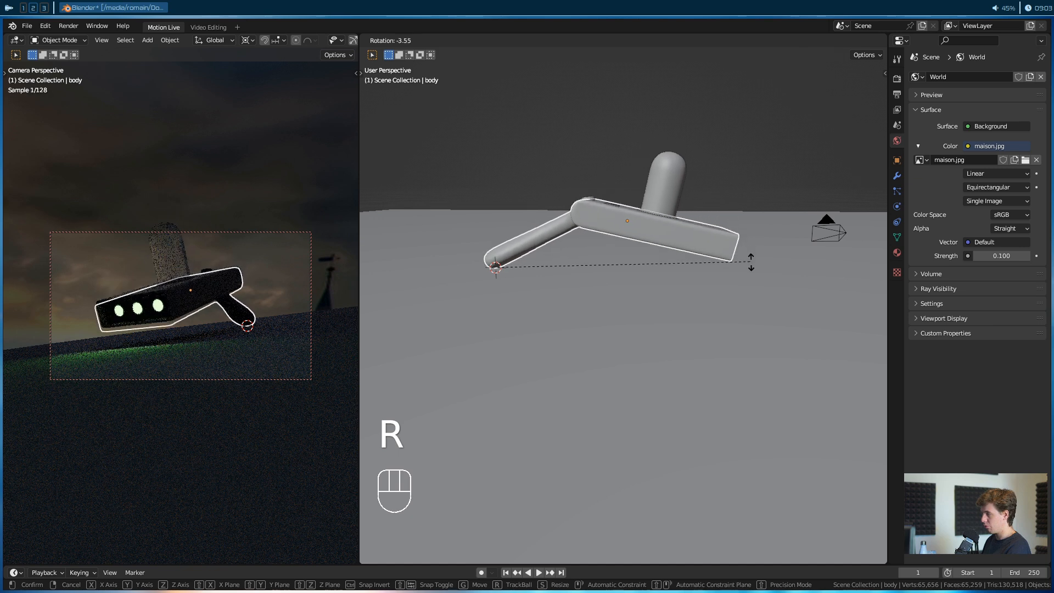
{"action": "left_click", "coordinate": [752, 231]}
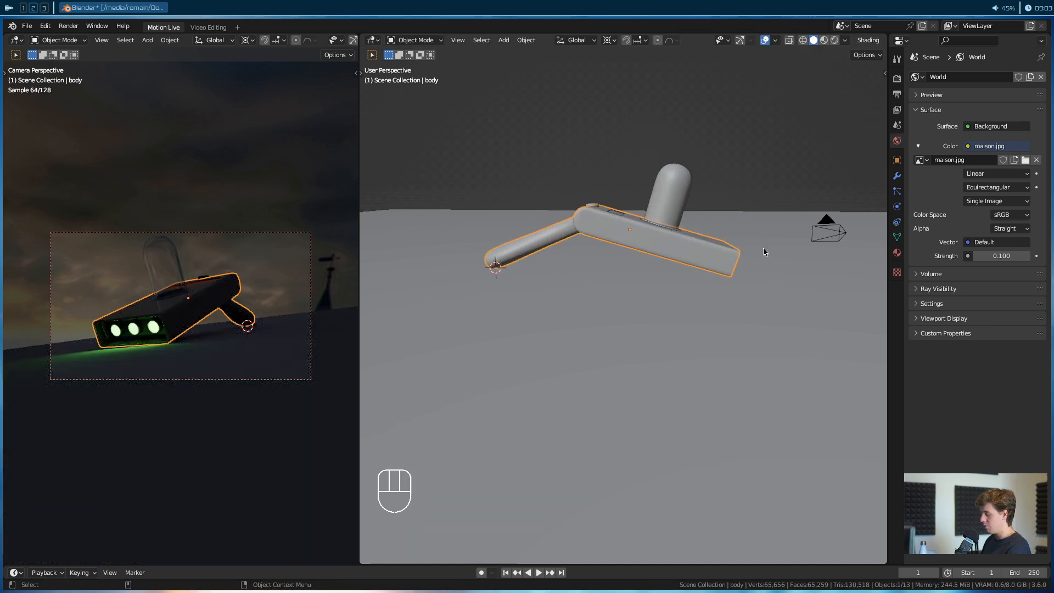
Rotate the gun body by about 0.22° around the 3D cursor to lower its muzzle toward the floor.
{"action": "scroll", "coordinate": [698, 253], "scroll_direction": "up", "scroll_amount": 3}
{"action": "scroll", "coordinate": [698, 252], "scroll_direction": "up", "scroll_amount": 3}
{"action": "key", "text": "r"}
{"action": "left_click", "coordinate": [735, 219]}
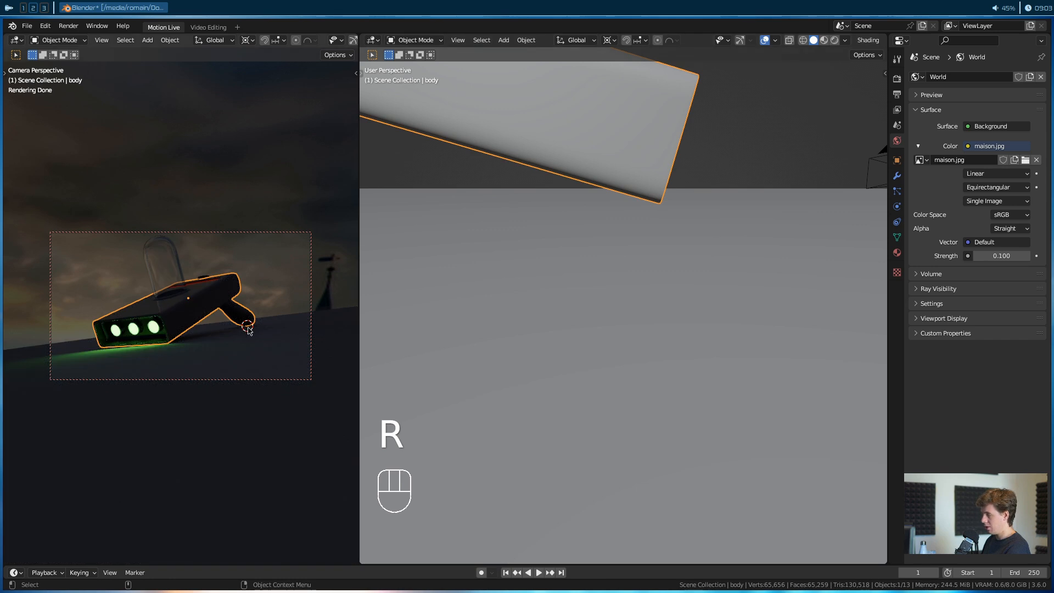
{"action": "left_click_drag", "start_coordinate": [620, 283], "coordinate": [582, 277], "text": "alt"}
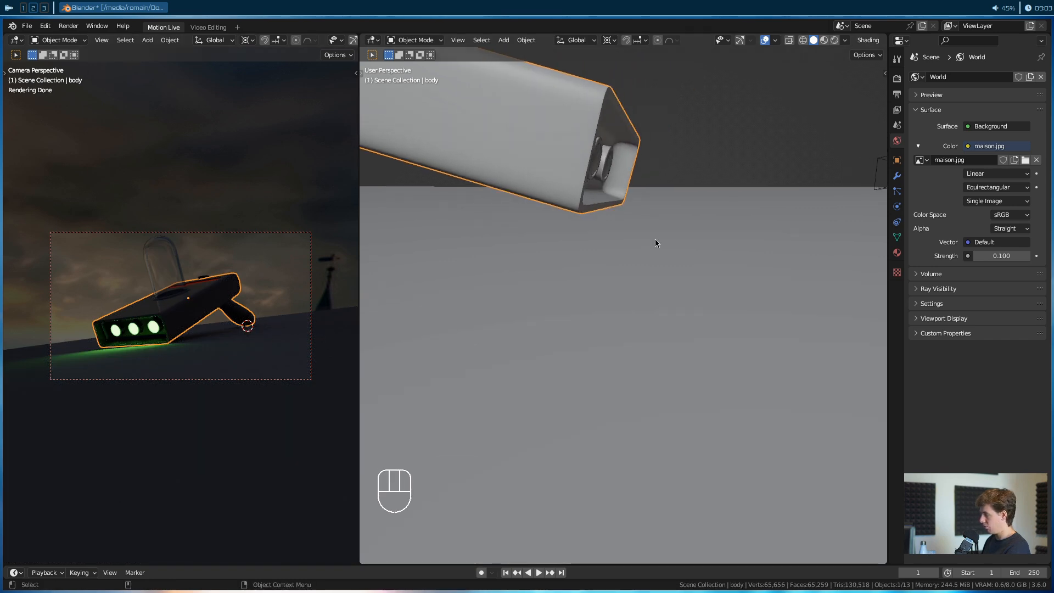
{"action": "key", "text": "r"}
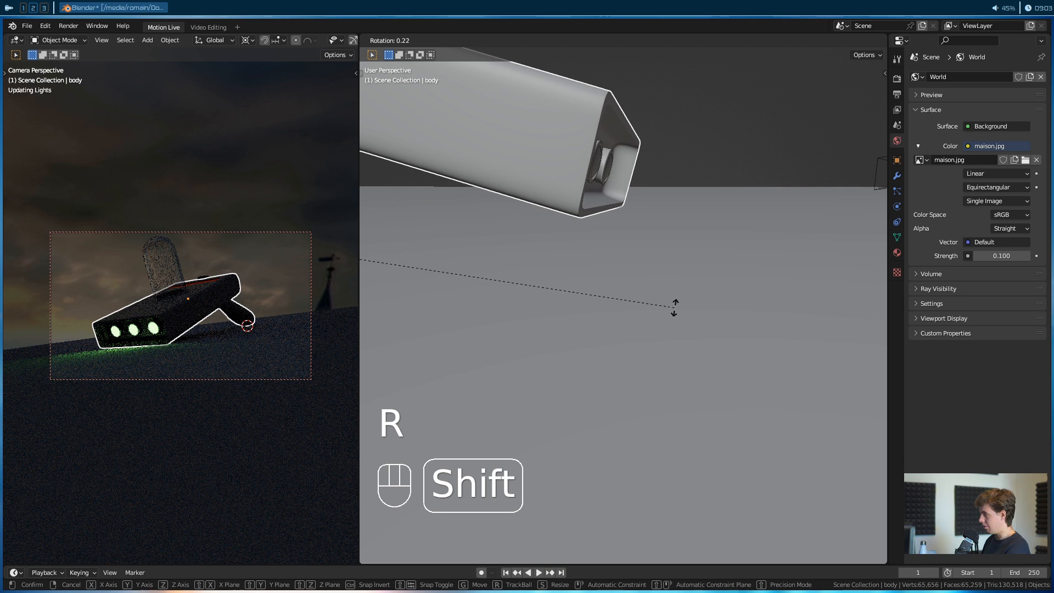
{"action": "left_click", "coordinate": [675, 311]}
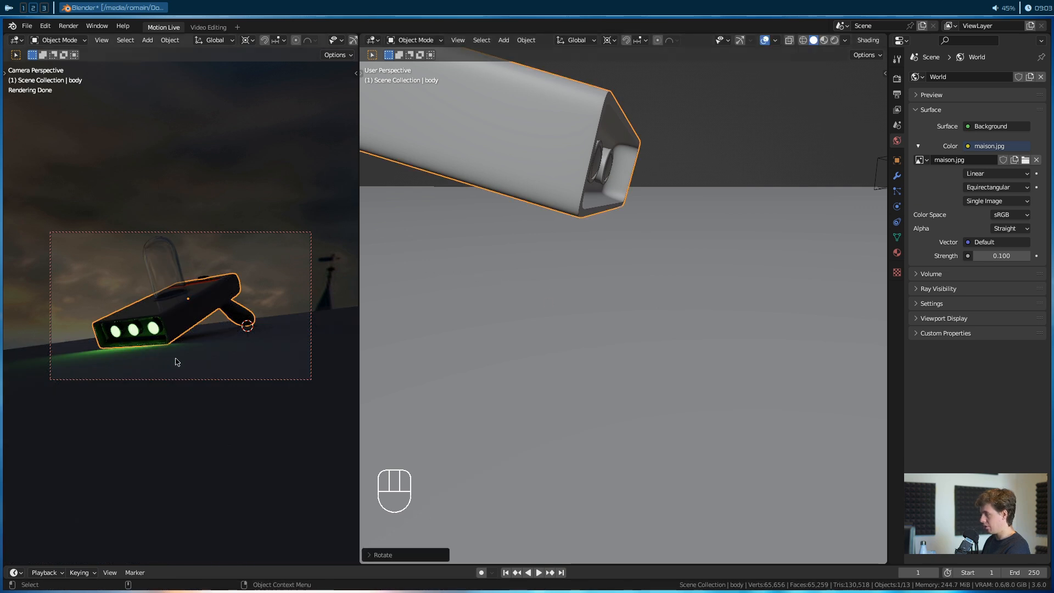
Set the transform pivot point to Bounding Box Center.
{"action": "scroll", "coordinate": [584, 336], "scroll_direction": "down", "scroll_amount": 5}
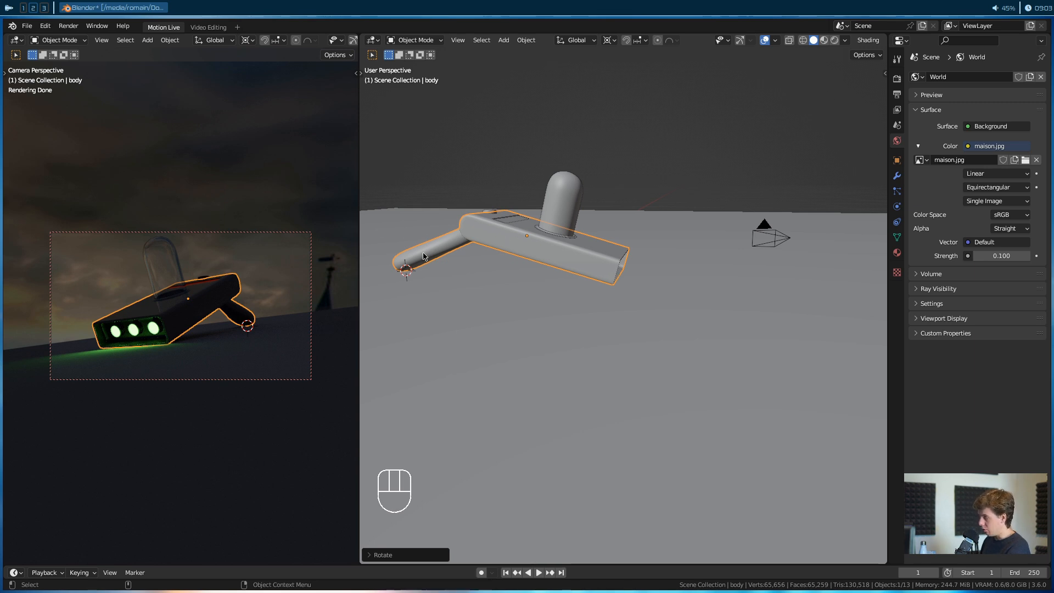
{"action": "left_click", "coordinate": [608, 40]}
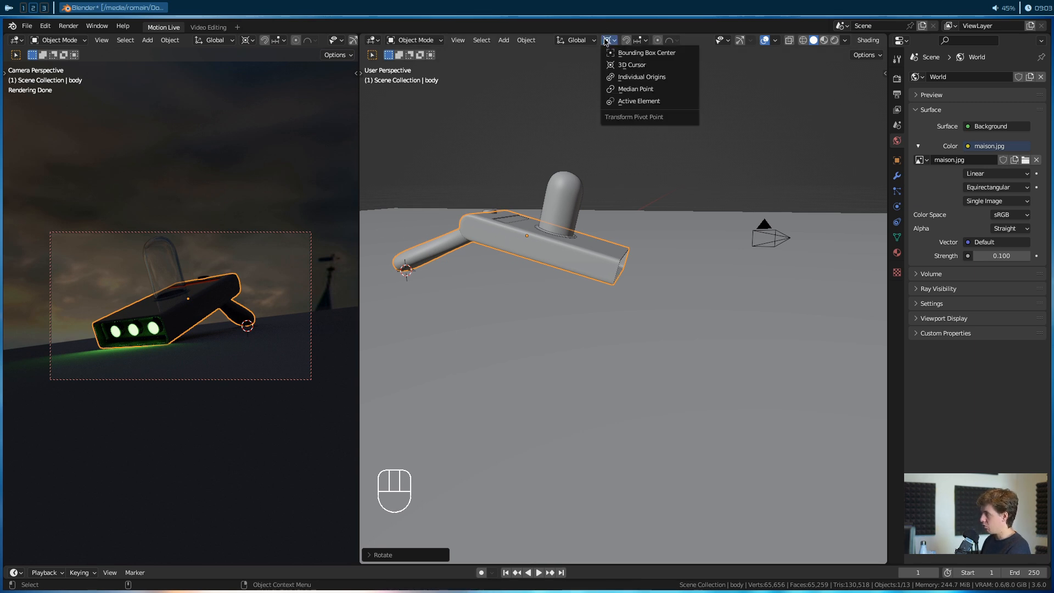
{"action": "left_click", "coordinate": [642, 53]}
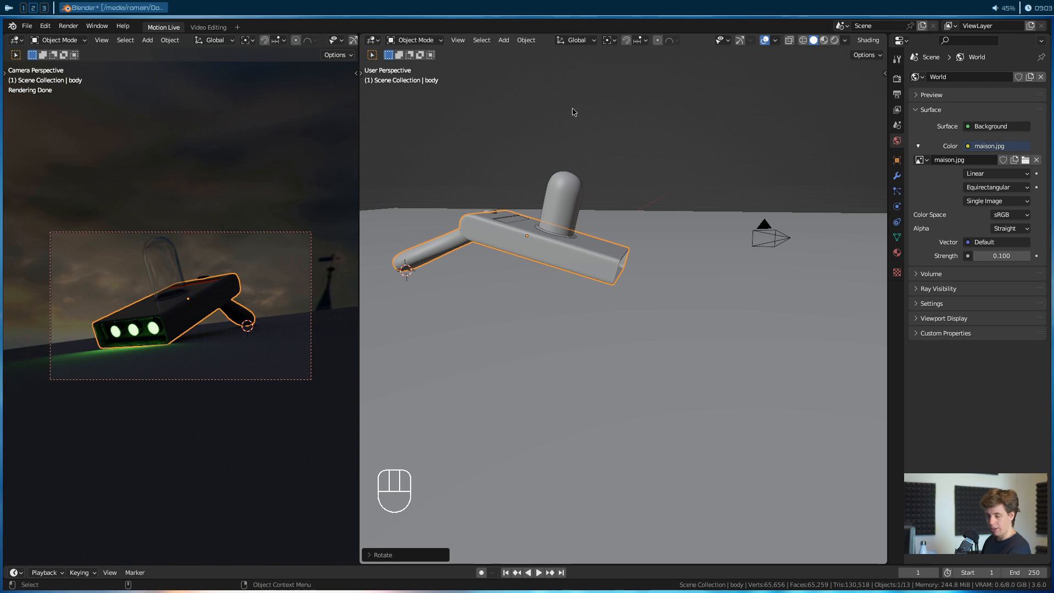
Select the camera and move it slightly to reframe the gun in the camera view.
{"action": "left_click_drag", "start_coordinate": [739, 222], "coordinate": [787, 223], "text": "alt"}
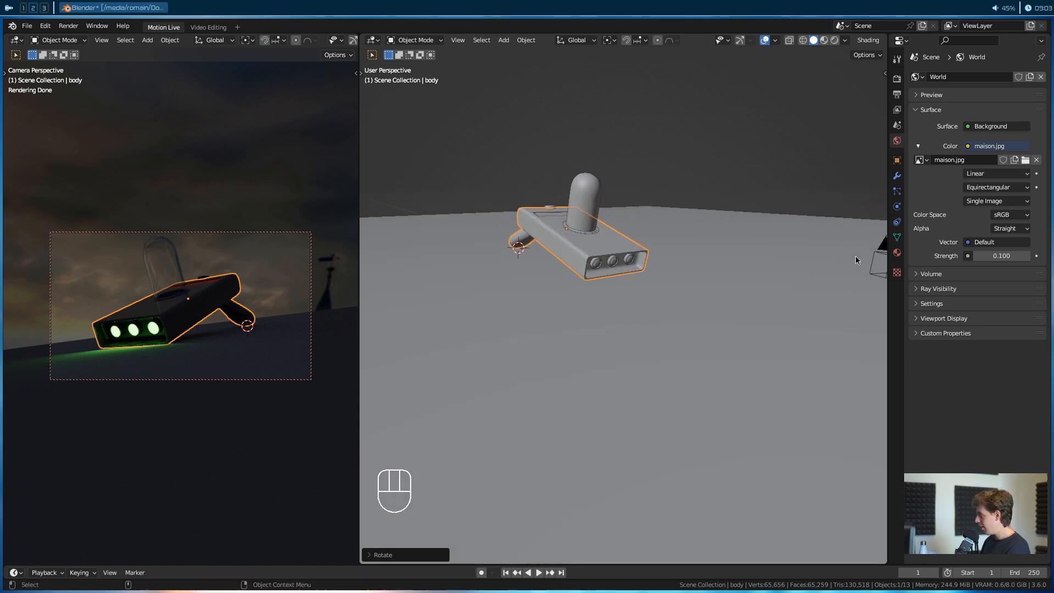
{"action": "left_click", "coordinate": [877, 259]}
{"action": "key", "text": "g"}
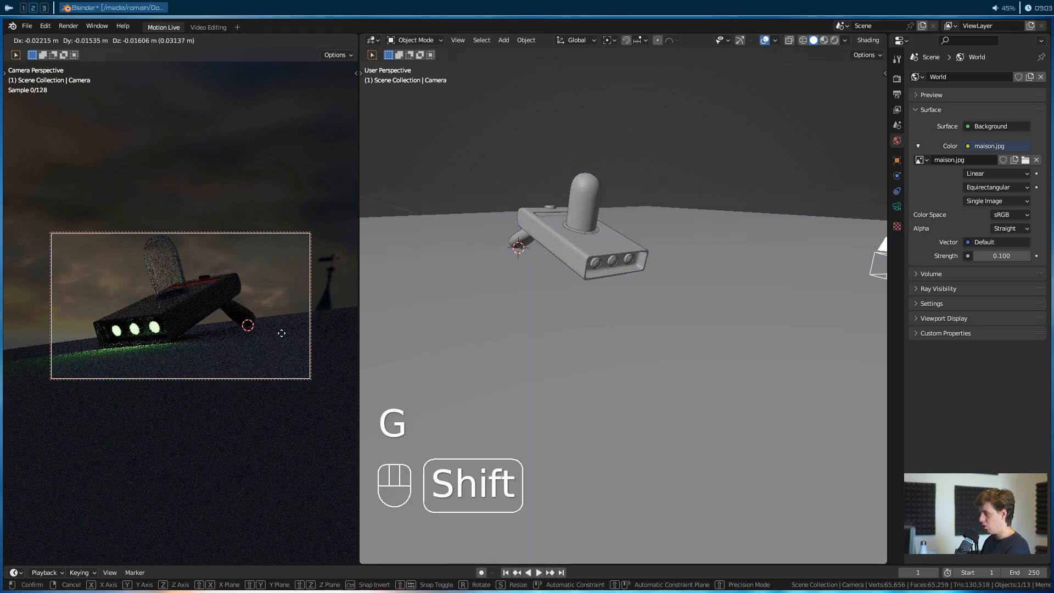
{"action": "left_click", "coordinate": [340, 259]}
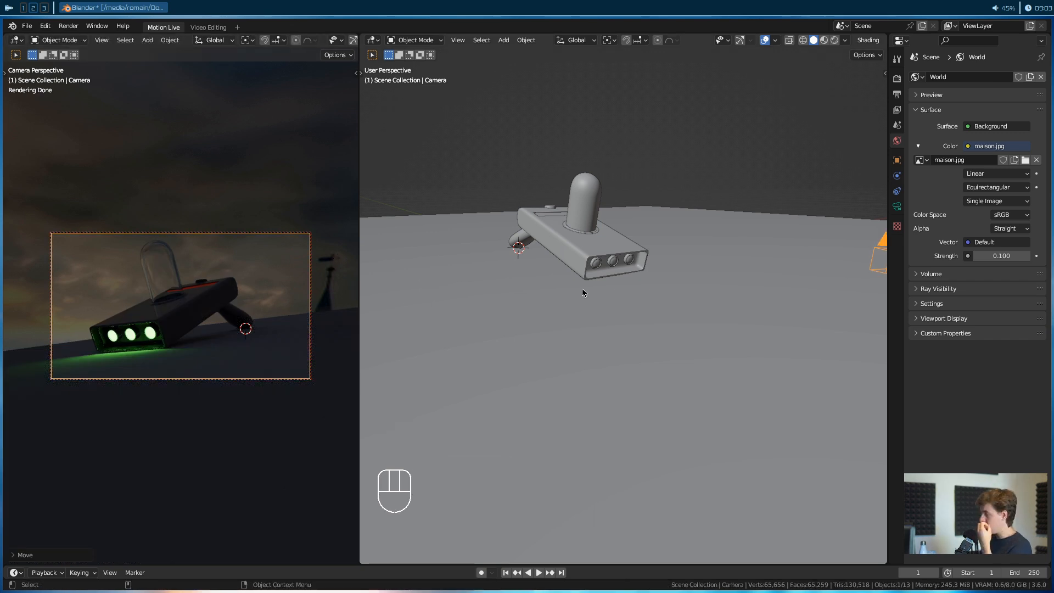
Try several focal lengths in the camera's lens settings and settle on a wide 14 mm.
{"action": "left_click", "coordinate": [897, 206]}
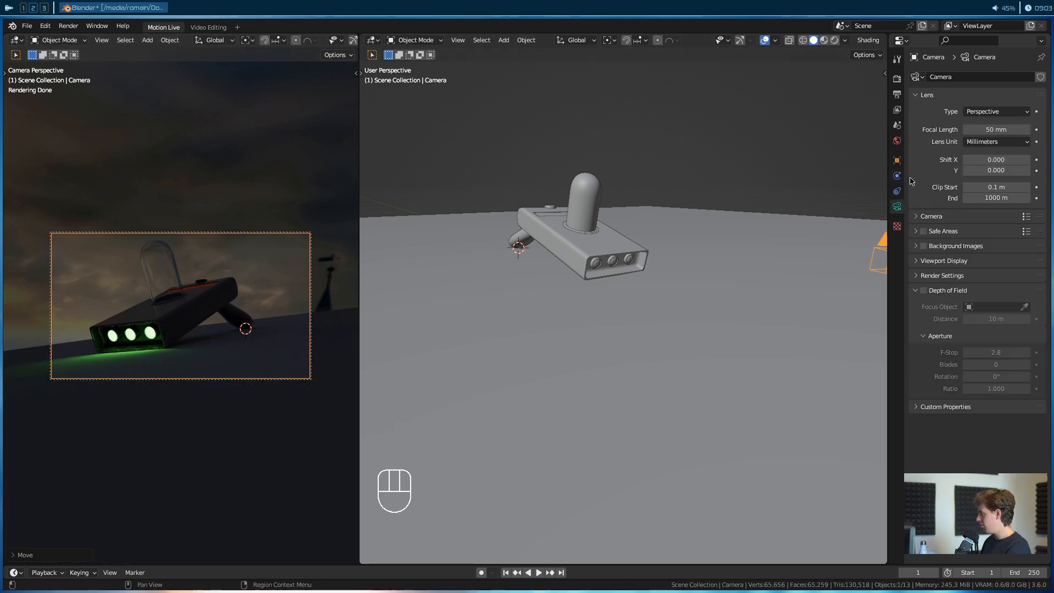
{"action": "left_click", "coordinate": [1000, 128]}
{"action": "type", "text": "175"}
{"action": "key", "text": "Return"}
{"action": "mouse_move", "coordinate": [999, 129]}
{"action": "left_mouse_down"}
{"action": "mouse_move", "coordinate": [1019, 129]}
{"action": "mouse_move", "coordinate": [912, 129]}
{"action": "mouse_move", "coordinate": [986, 129]}
{"action": "left_mouse_up"}
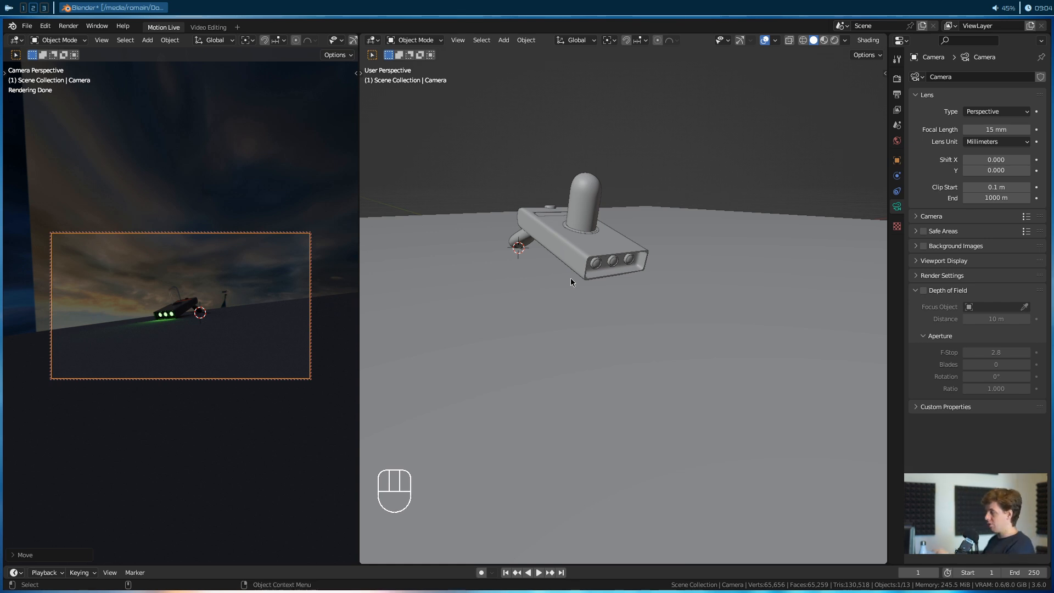
{"action": "mouse_move", "coordinate": [996, 130]}
{"action": "left_mouse_down"}
{"action": "mouse_move", "coordinate": [1053, 130]}
{"action": "mouse_move", "coordinate": [994, 130]}
{"action": "mouse_move", "coordinate": [1015, 130]}
{"action": "left_mouse_up"}
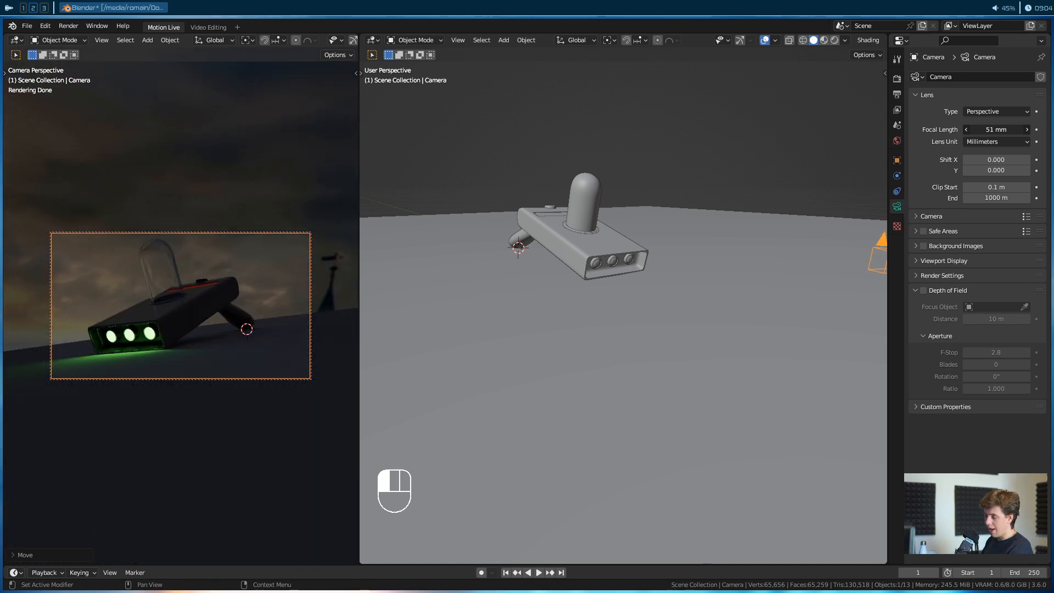
{"action": "left_click_drag", "start_coordinate": [1015, 130], "coordinate": [988, 129], "text": "shift"}
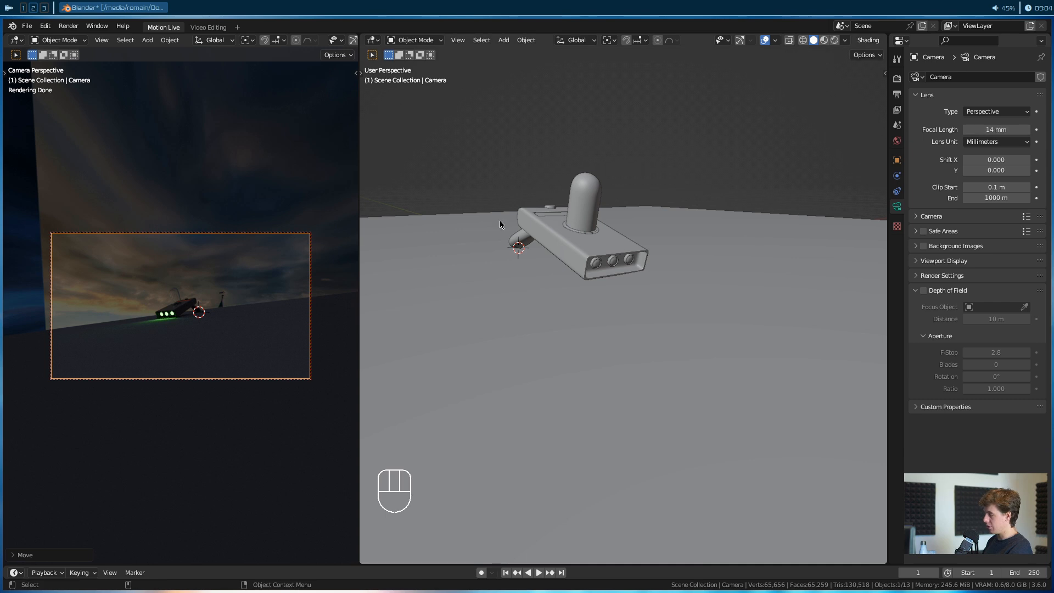
Move the camera close to the front corner of the gun in the top orthographic view.
{"action": "left_click_drag", "start_coordinate": [616, 270], "coordinate": [659, 283], "text": "alt"}
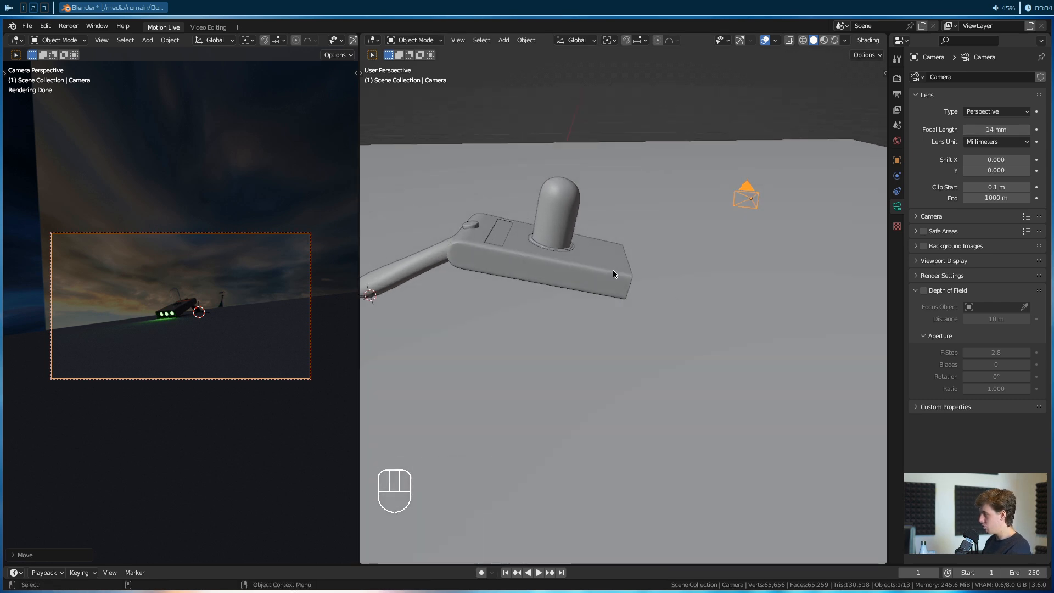
{"action": "left_click_drag", "start_coordinate": [687, 237], "coordinate": [692, 246], "text": "alt"}
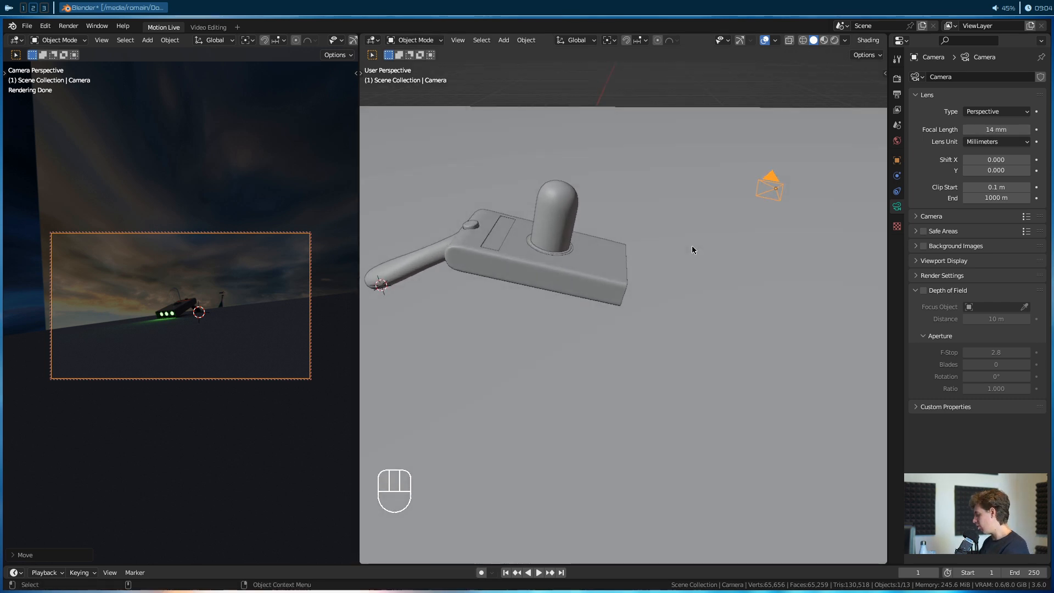
{"action": "key", "text": "KP_7"}
{"action": "scroll", "coordinate": [694, 257], "scroll_direction": "down", "scroll_amount": 2}
{"action": "key", "text": "g"}
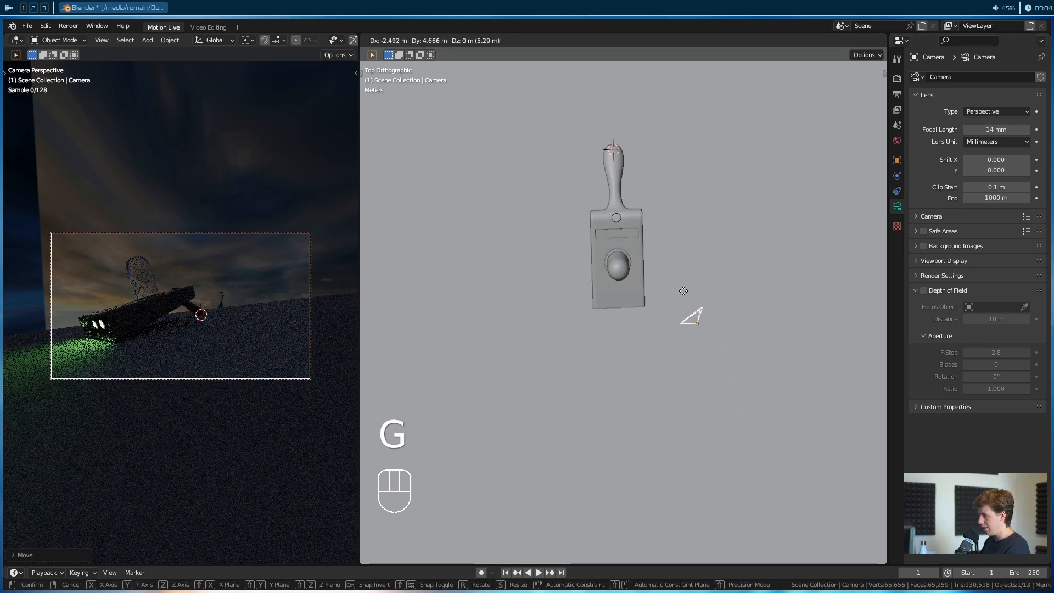
{"action": "left_click", "coordinate": [663, 293]}
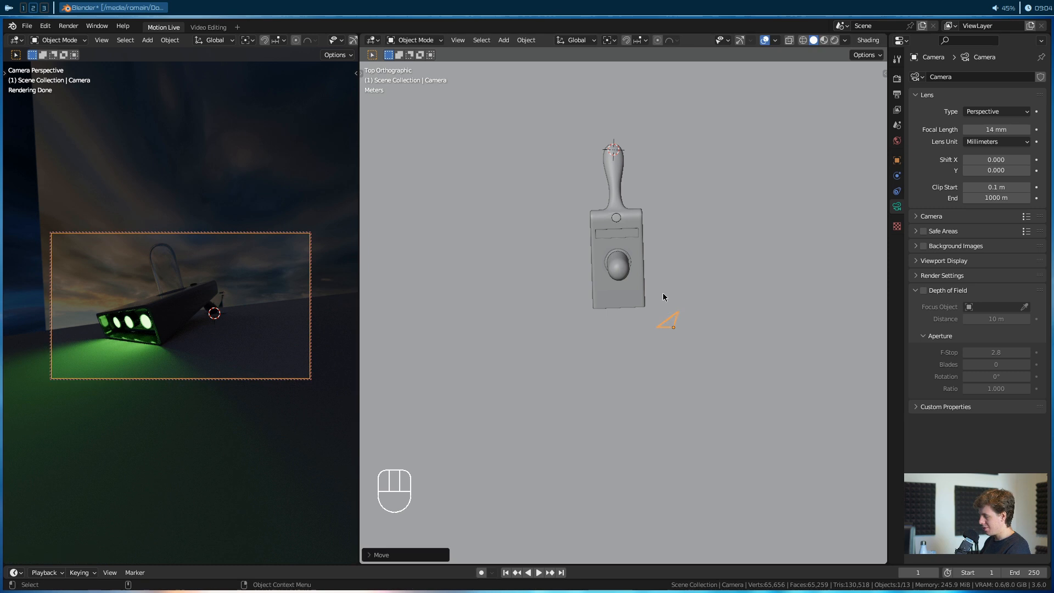
Rotate the camera in the top view to aim across the gun's muzzle, and shift it slightly.
{"action": "key", "text": "r"}
{"action": "left_click", "coordinate": [778, 320]}
{"action": "key", "text": "g"}
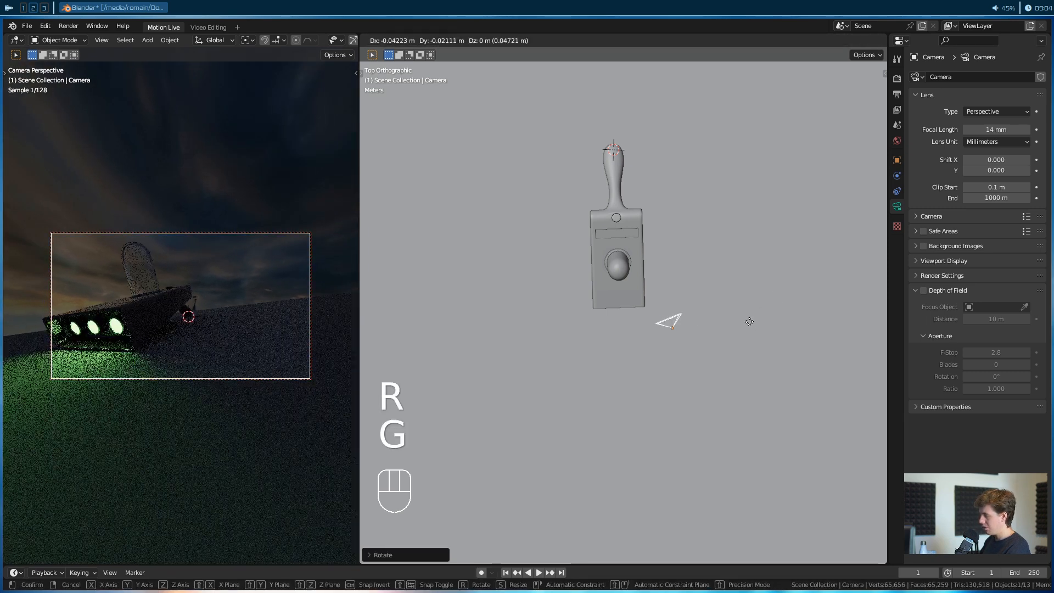
{"action": "left_click", "coordinate": [741, 324]}
Orbit and pan the locked camera around the gun until its muzzle and side sit inside the frame.
{"action": "middle_click_drag", "start_coordinate": [372, 294], "coordinate": [385, 291], "text": "alt"}
{"action": "middle_click_drag", "start_coordinate": [203, 332], "coordinate": [260, 310], "text": "alt"}
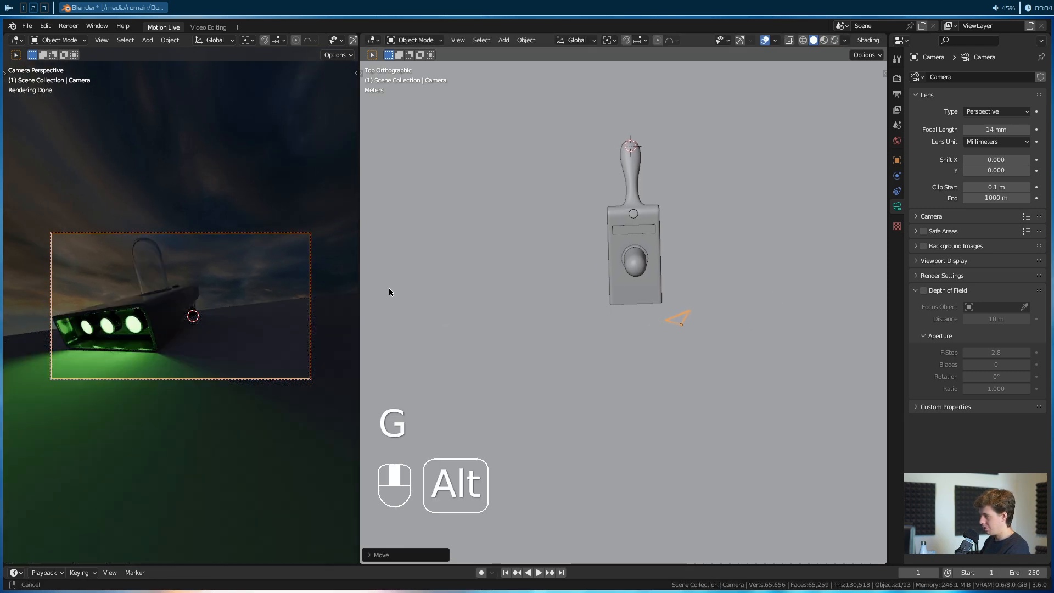
{"action": "left_click_drag", "start_coordinate": [259, 311], "coordinate": [244, 321], "text": "alt"}
{"action": "middle_click_drag", "start_coordinate": [244, 321], "coordinate": [240, 326], "text": "alt"}
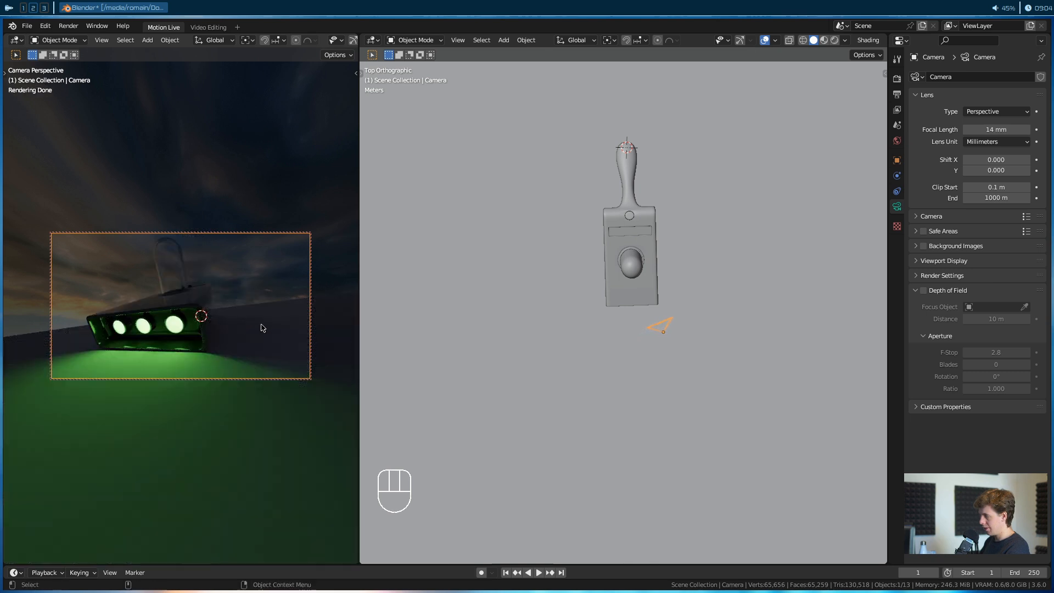
{"action": "mouse_move", "coordinate": [282, 329]}
{"action": "left_mouse_down", "text": "alt"}
{"action": "mouse_move", "coordinate": [266, 329]}
{"action": "mouse_move", "coordinate": [275, 326]}
{"action": "left_mouse_up", "text": "alt"}
{"action": "middle_click_drag", "start_coordinate": [275, 323], "coordinate": [276, 323], "text": "alt"}
{"action": "left_click_drag", "start_coordinate": [275, 323], "coordinate": [272, 323], "text": "alt"}
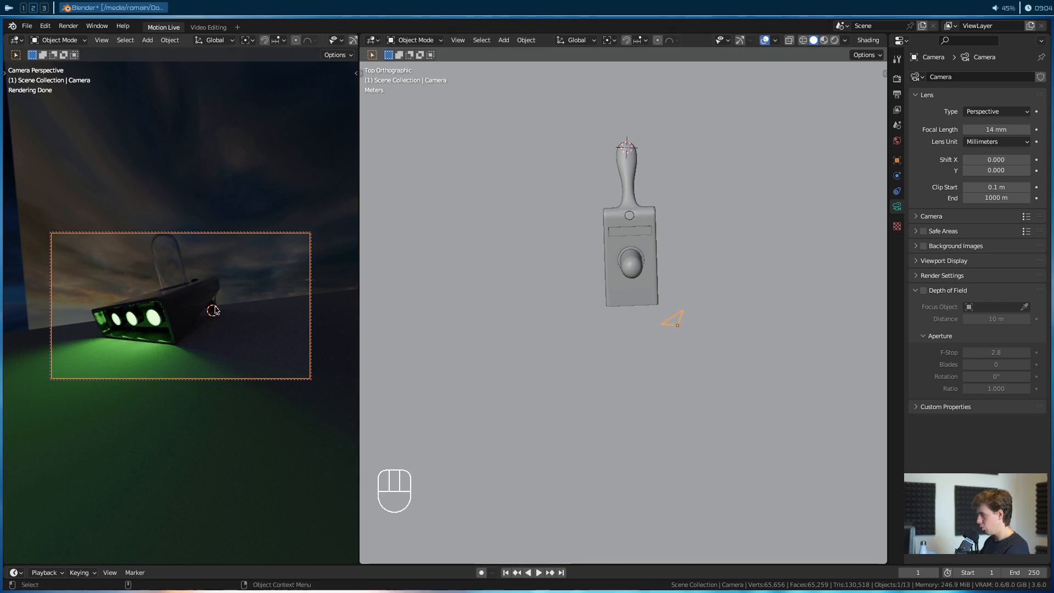
Raise the focal length to 44 mm, pull the camera back from the gun, and settle on 31 mm.
{"action": "left_click_drag", "start_coordinate": [996, 130], "coordinate": [1034, 130]}
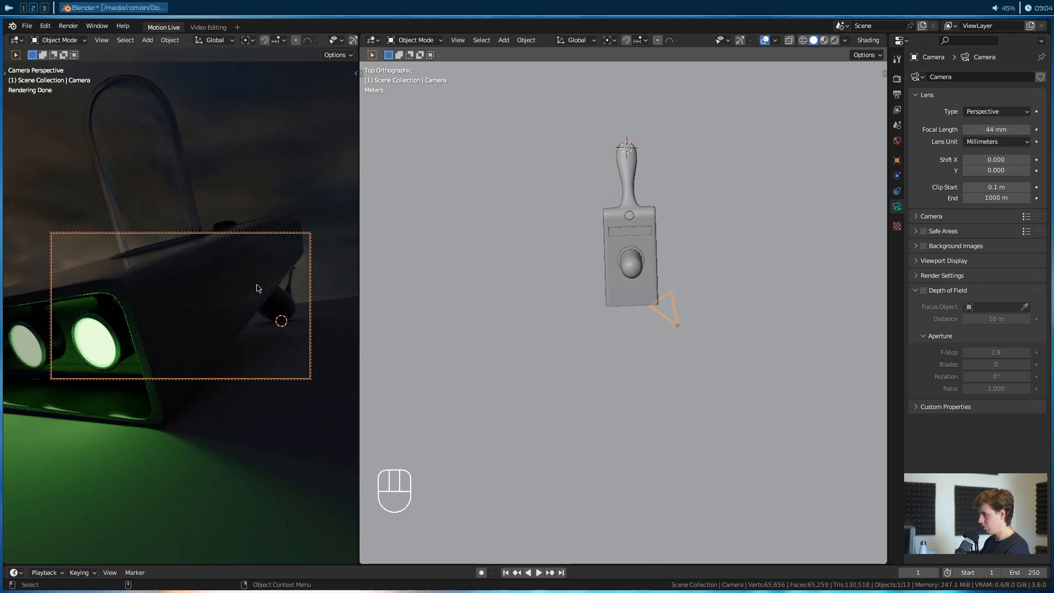
{"action": "scroll", "coordinate": [242, 298], "scroll_direction": "down", "scroll_amount": 3}
{"action": "middle_click_drag", "start_coordinate": [241, 298], "coordinate": [243, 313], "text": "alt"}
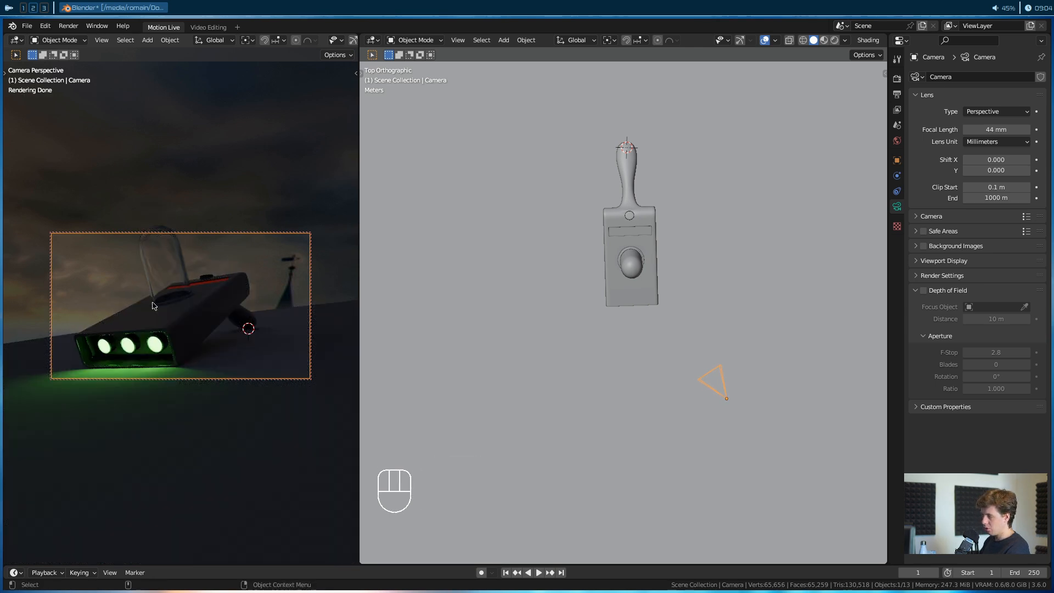
{"action": "mouse_move", "coordinate": [996, 130]}
{"action": "left_mouse_down"}
{"action": "mouse_move", "coordinate": [1020, 130]}
{"action": "mouse_move", "coordinate": [985, 129]}
{"action": "left_mouse_up"}
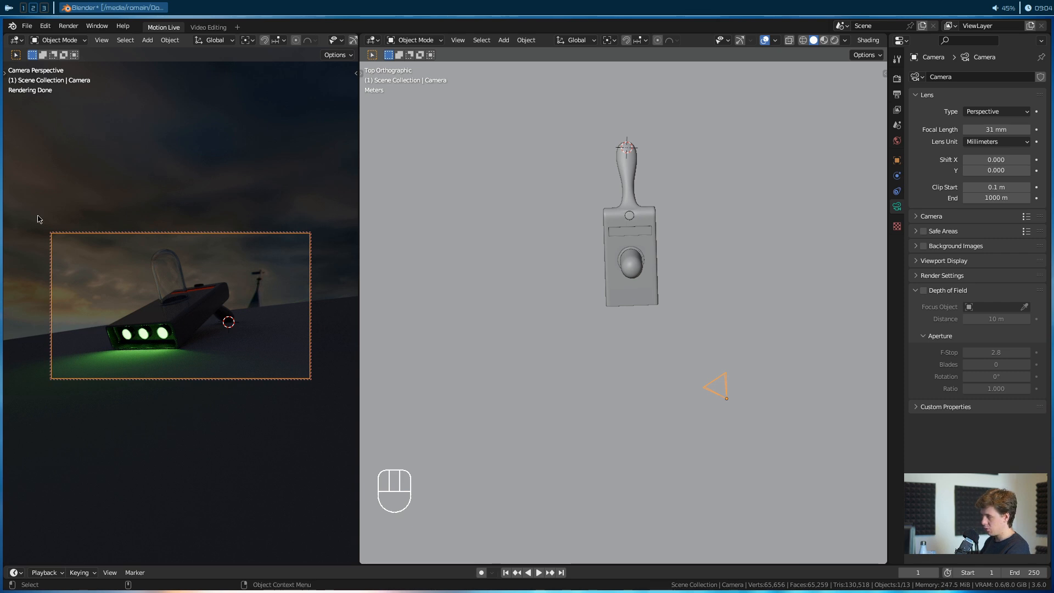
Set the camera's passepartout opacity to 1.000 and bring the camera closer to the gun.
{"action": "left_click", "coordinate": [930, 266]}
{"action": "left_click_drag", "start_coordinate": [997, 340], "coordinate": [1029, 340]}
{"action": "scroll", "coordinate": [217, 329], "scroll_direction": "up", "scroll_amount": 2}
{"action": "left_click_drag", "start_coordinate": [217, 329], "coordinate": [324, 334], "text": "alt"}
Roll the camera so the horizon slopes the opposite way, and reframe the gun with the background tower.
{"action": "key", "text": "r"}
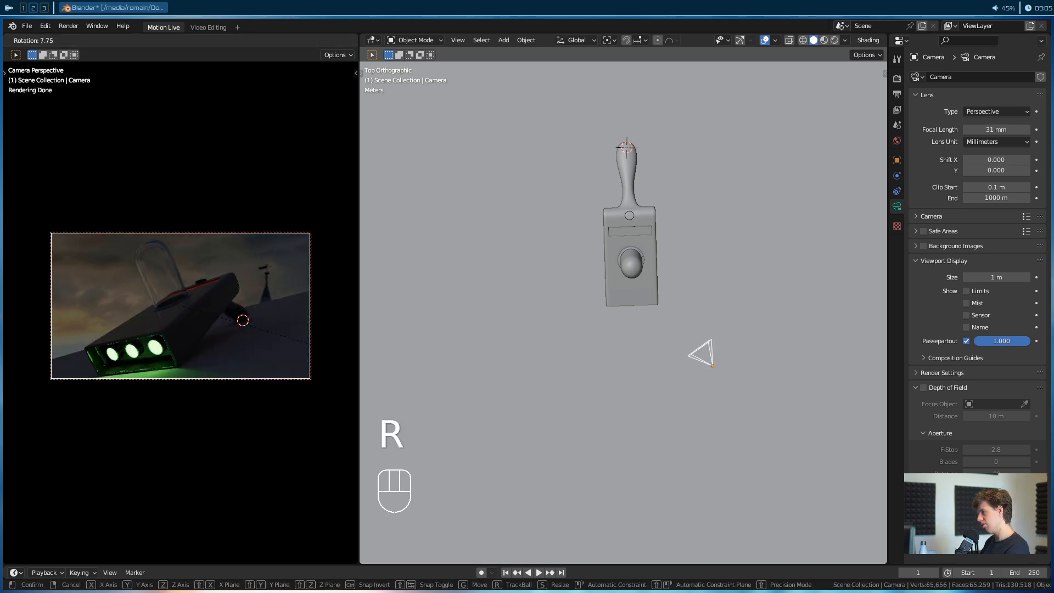
{"action": "left_click", "coordinate": [167, 289]}
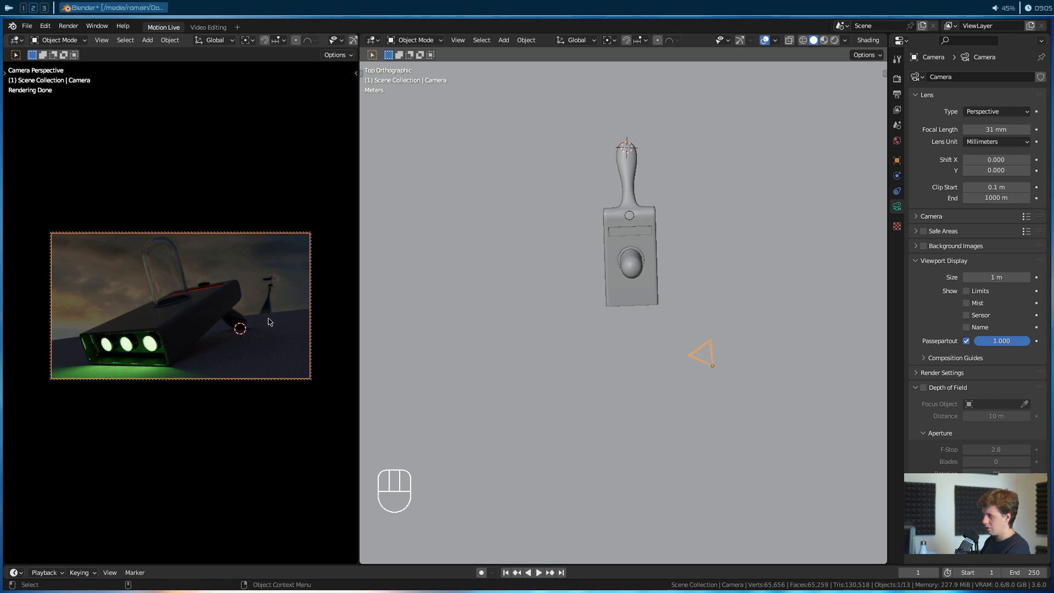
{"action": "key", "text": "r"}
{"action": "left_click", "coordinate": [295, 269], "text": "alt"}
{"action": "middle_click_drag", "start_coordinate": [294, 266], "coordinate": [295, 273], "text": "alt"}
{"action": "left_click_drag", "start_coordinate": [295, 272], "coordinate": [296, 285], "text": "alt"}
{"action": "key", "text": "r"}
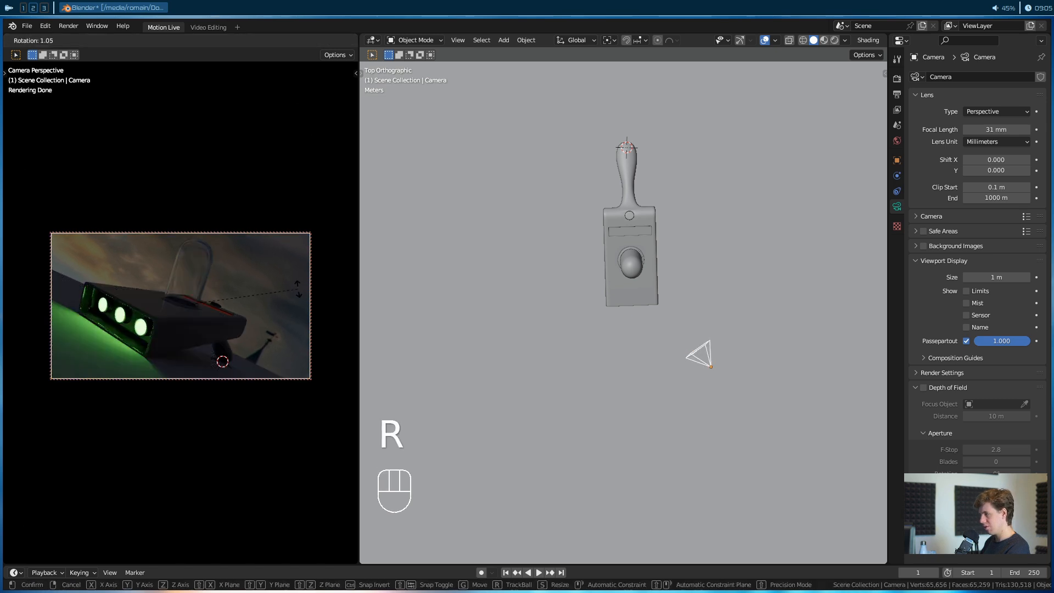
{"action": "left_click", "coordinate": [298, 297]}
{"action": "middle_click_drag", "start_coordinate": [298, 297], "coordinate": [300, 292], "text": "alt"}
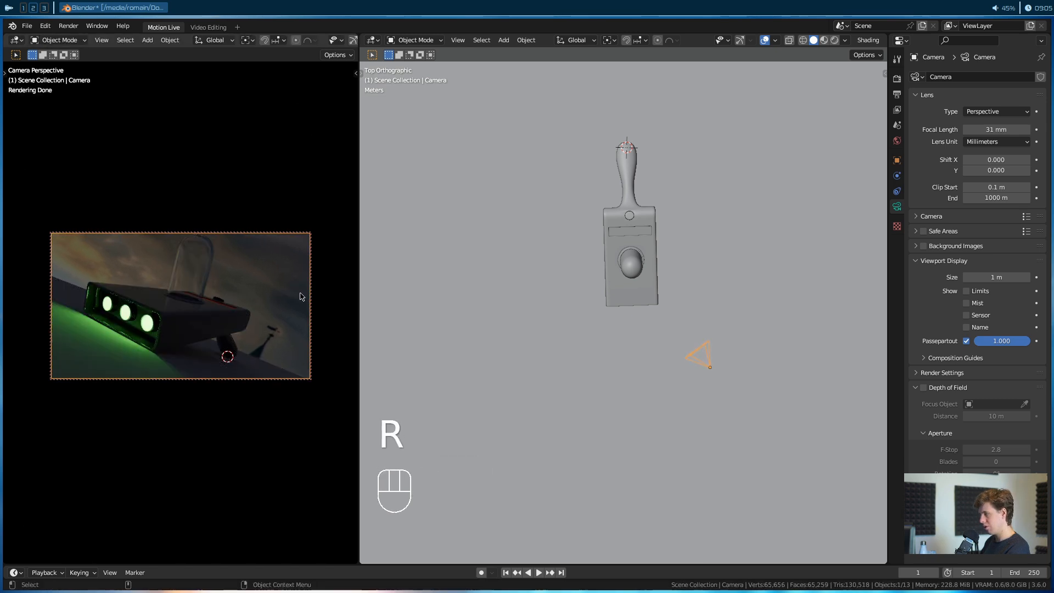
{"action": "key", "text": "r"}
{"action": "left_click", "coordinate": [301, 299]}
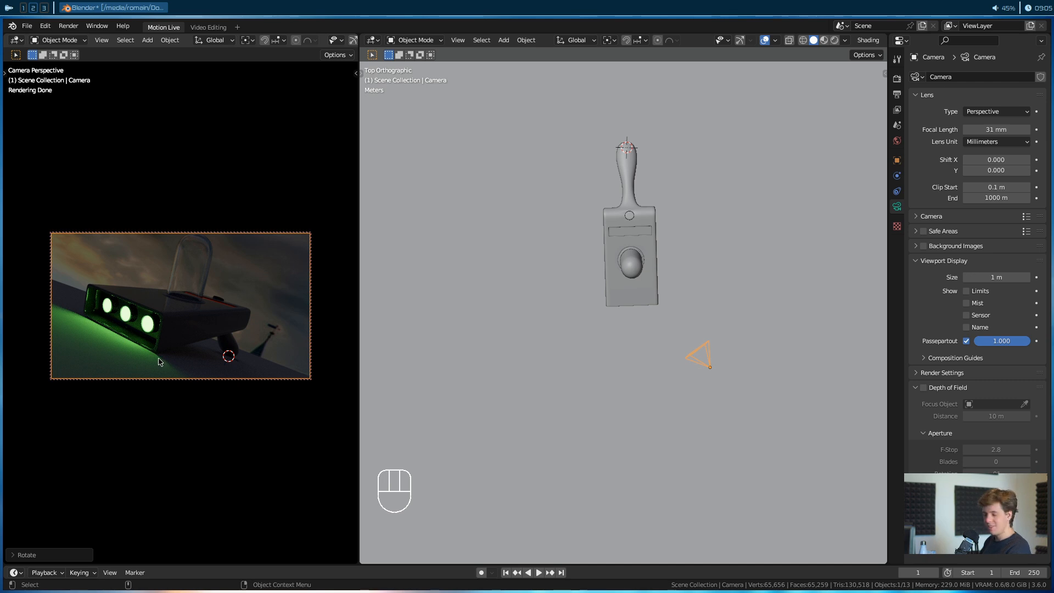
{"action": "left_click_drag", "start_coordinate": [622, 334], "coordinate": [524, 247], "text": "alt"}
{"action": "scroll", "coordinate": [633, 276], "scroll_direction": "down", "scroll_amount": 4}
{"action": "left_click_drag", "start_coordinate": [633, 275], "coordinate": [676, 269], "text": "alt"}
{"action": "left_click", "coordinate": [788, 155]}
{"action": "key", "text": "shift+a"}
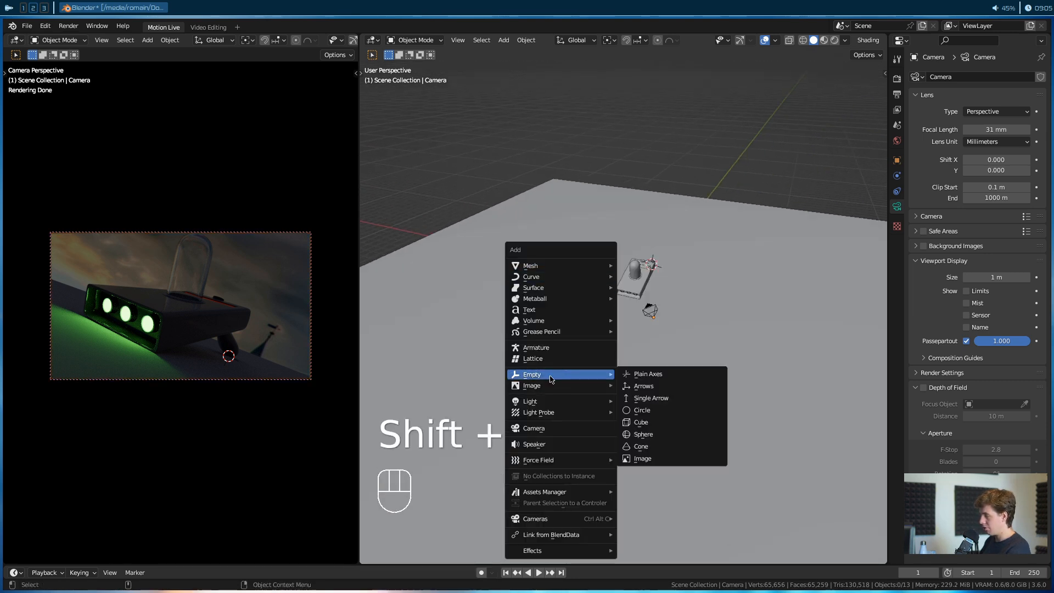
{"action": "mouse_move", "coordinate": [604, 401]}
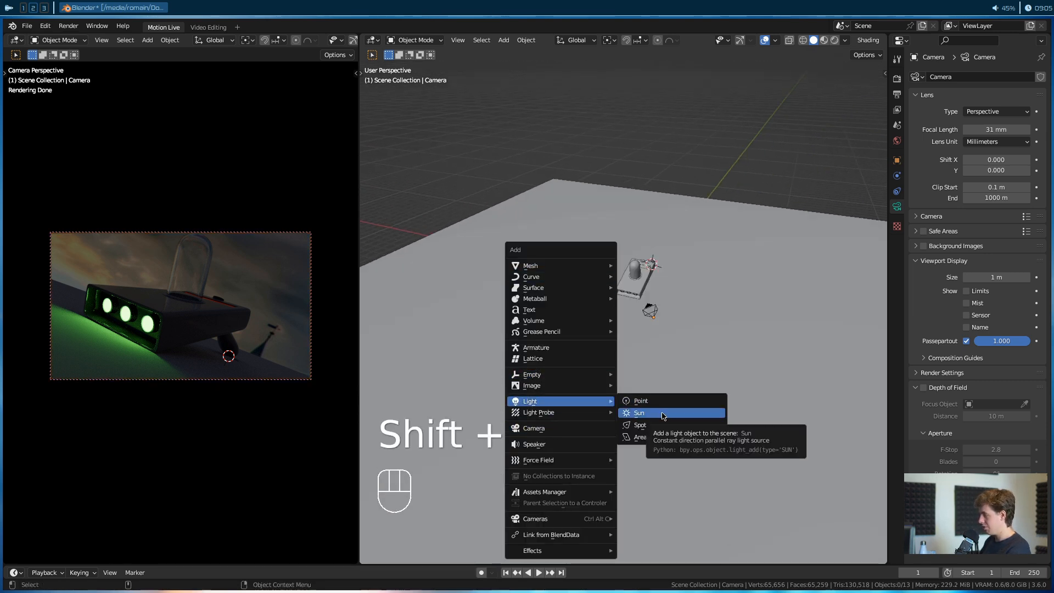
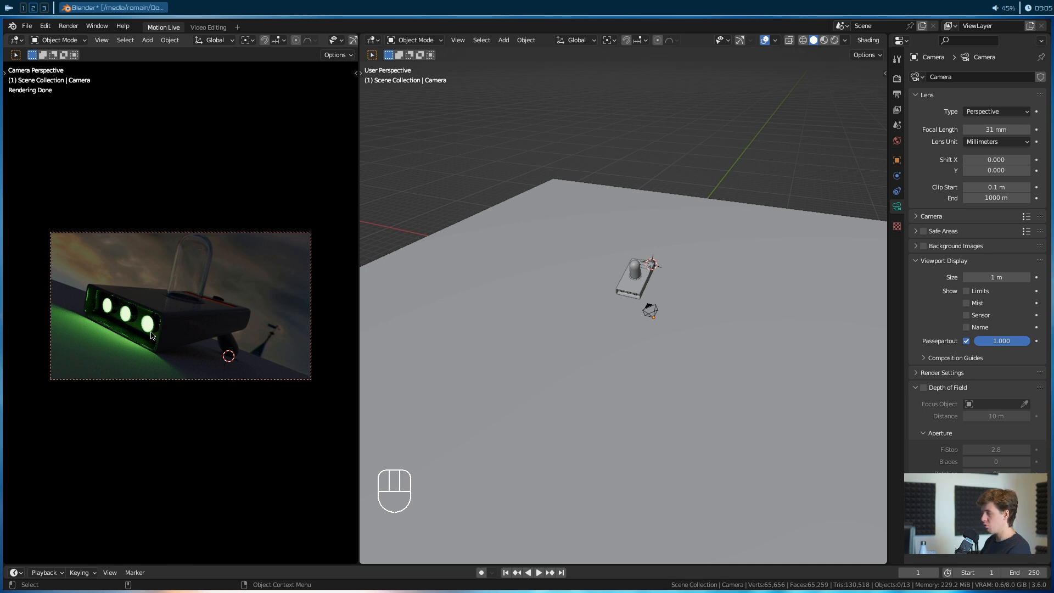
Add a sun light to the scene and move it above the rear end of the gun.
{"action": "left_click_drag", "start_coordinate": [658, 318], "coordinate": [328, 328], "text": "alt"}
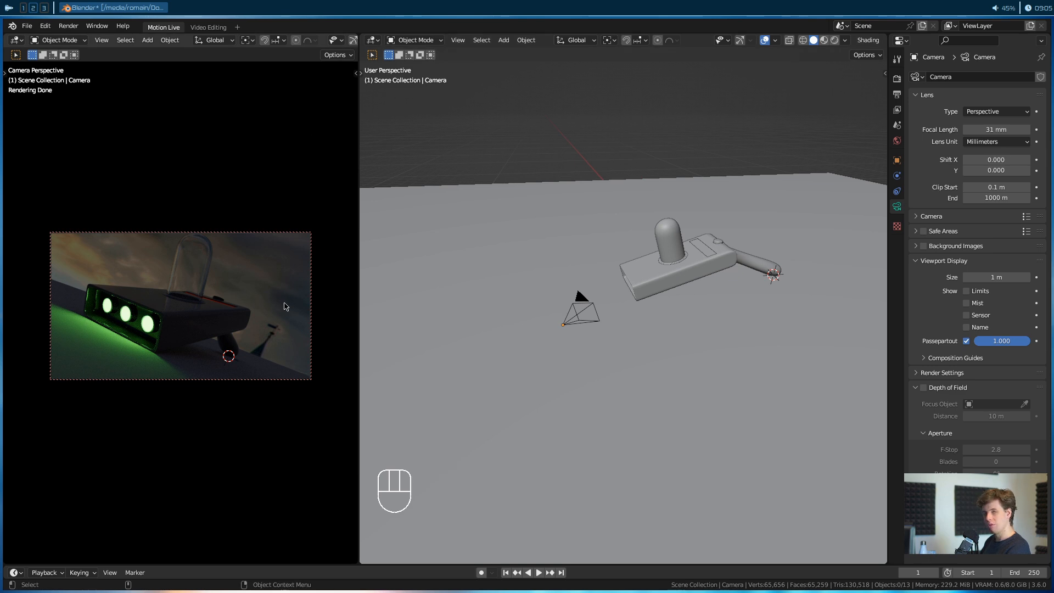
{"action": "key", "text": "shift+a"}
{"action": "mouse_move", "coordinate": [497, 429]}
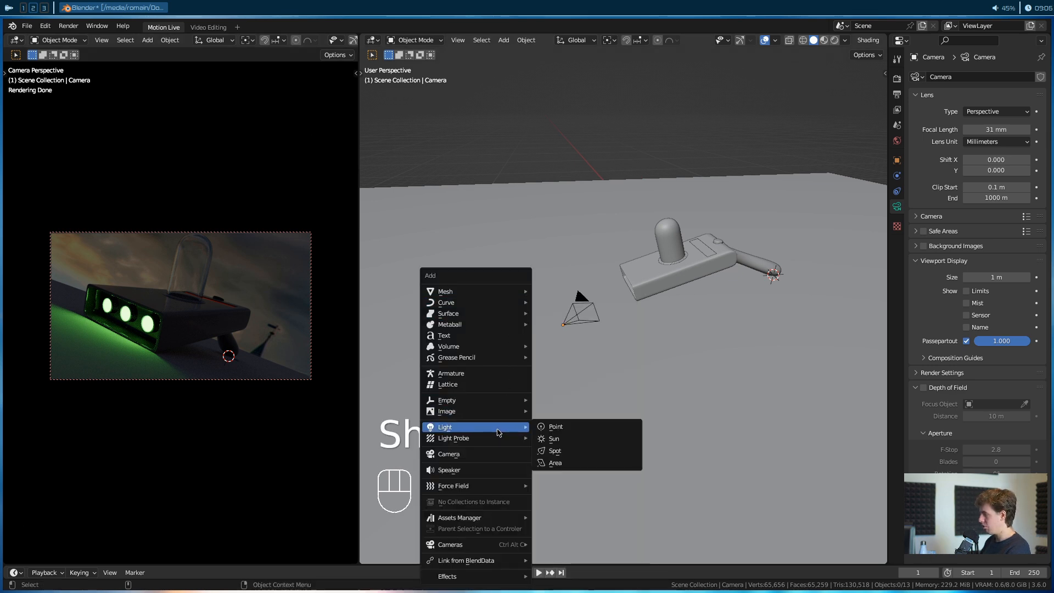
{"action": "left_click", "coordinate": [554, 437]}
{"action": "left_click_drag", "start_coordinate": [552, 400], "coordinate": [586, 349], "text": "alt"}
{"action": "key", "text": "g"}
{"action": "left_click", "coordinate": [606, 227]}
Rotate the sun freely, around the global Z axis and by trackball so it shines from behind the gun toward the camera.
{"action": "key", "text": "r"}
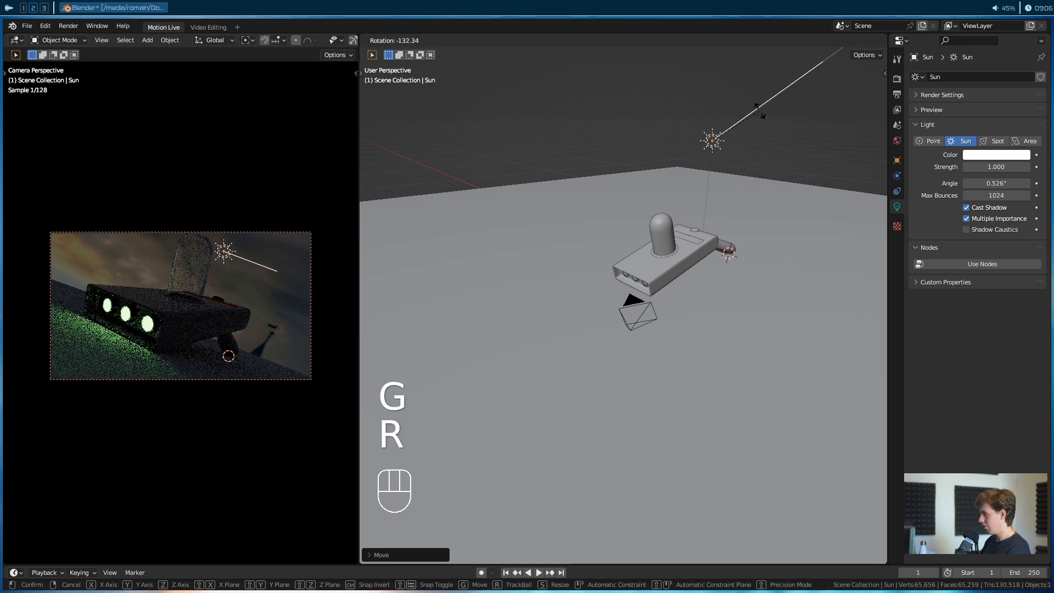
{"action": "key", "text": "r"}
{"action": "key", "text": "r"}
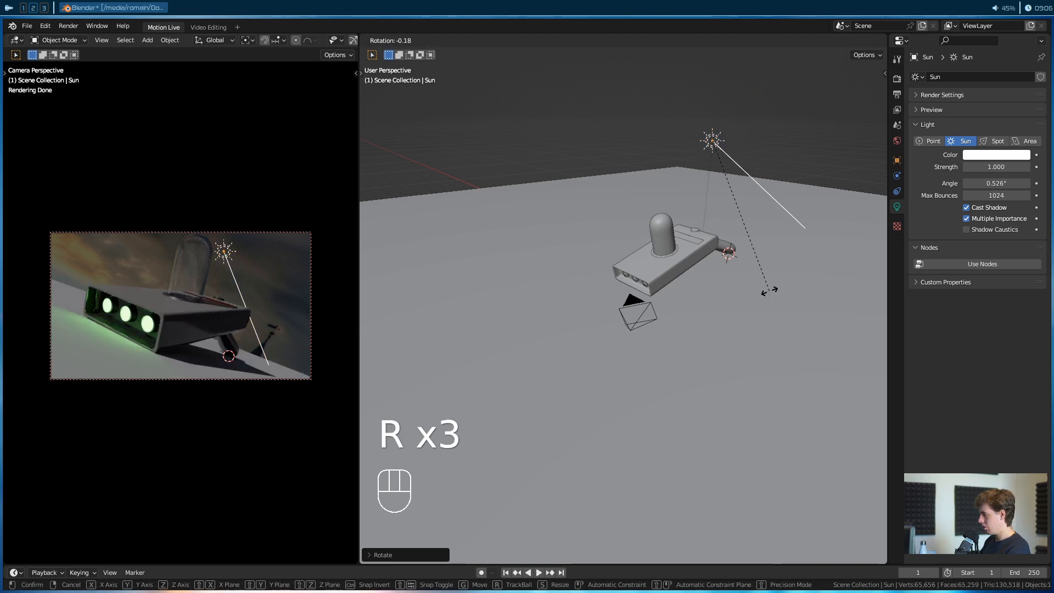
{"action": "key", "text": "r"}
{"action": "key", "text": "z"}
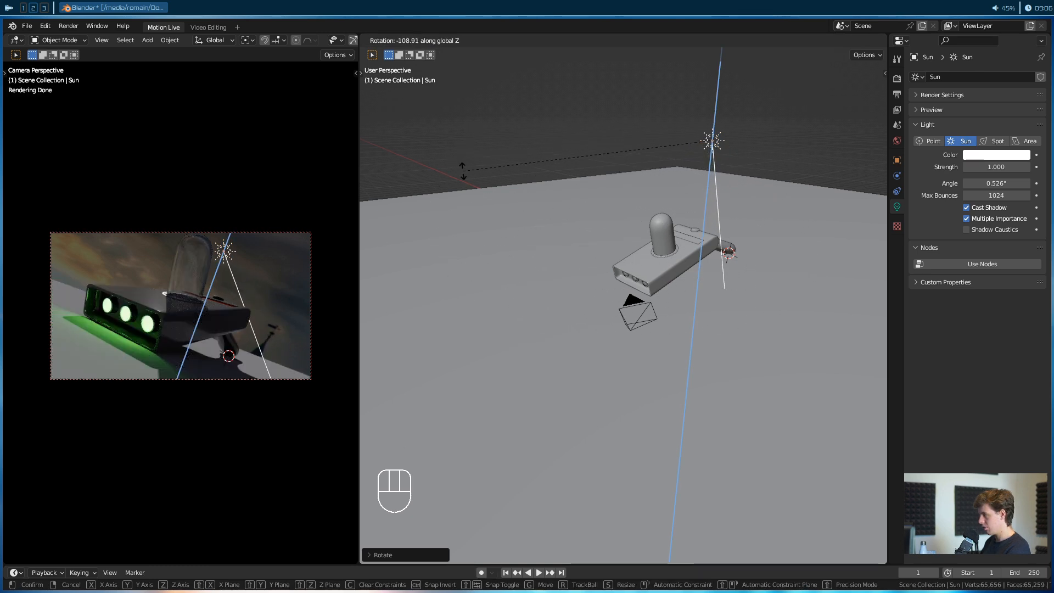
{"action": "left_click", "coordinate": [471, 197]}
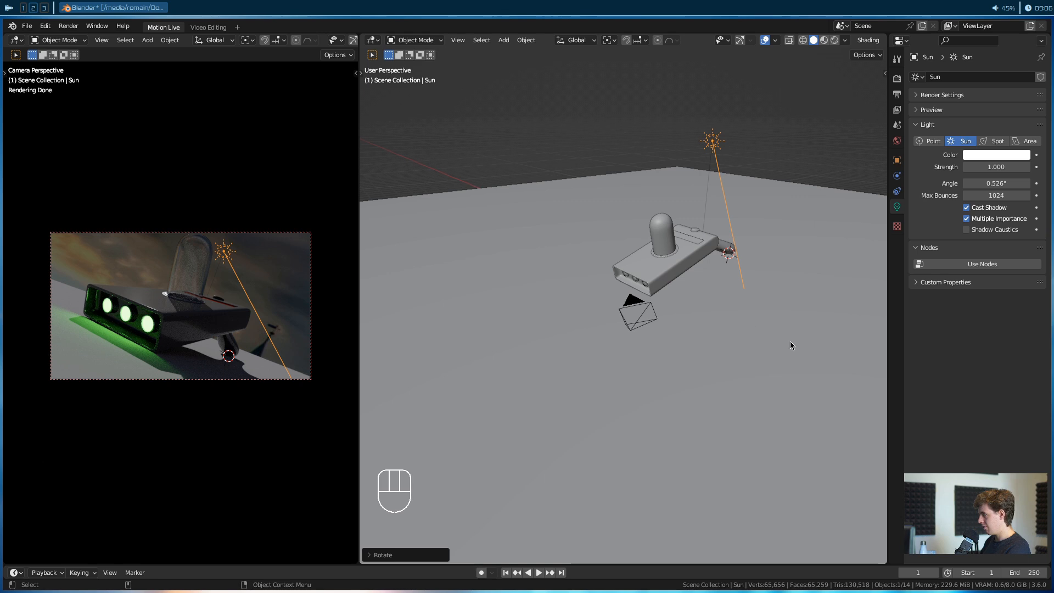
{"action": "key", "text": "r"}
{"action": "key", "text": "r"}
{"action": "left_click", "coordinate": [792, 345]}
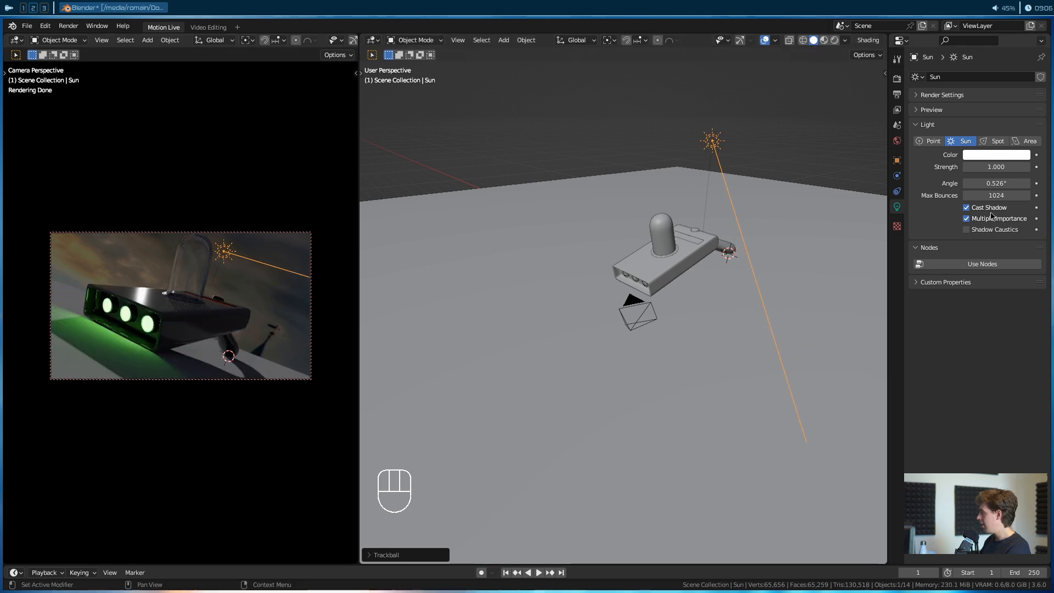
Tint the sun light a very pale blue and set its strength to 0.05.
{"action": "left_click", "coordinate": [996, 155]}
{"action": "left_click", "coordinate": [975, 204]}
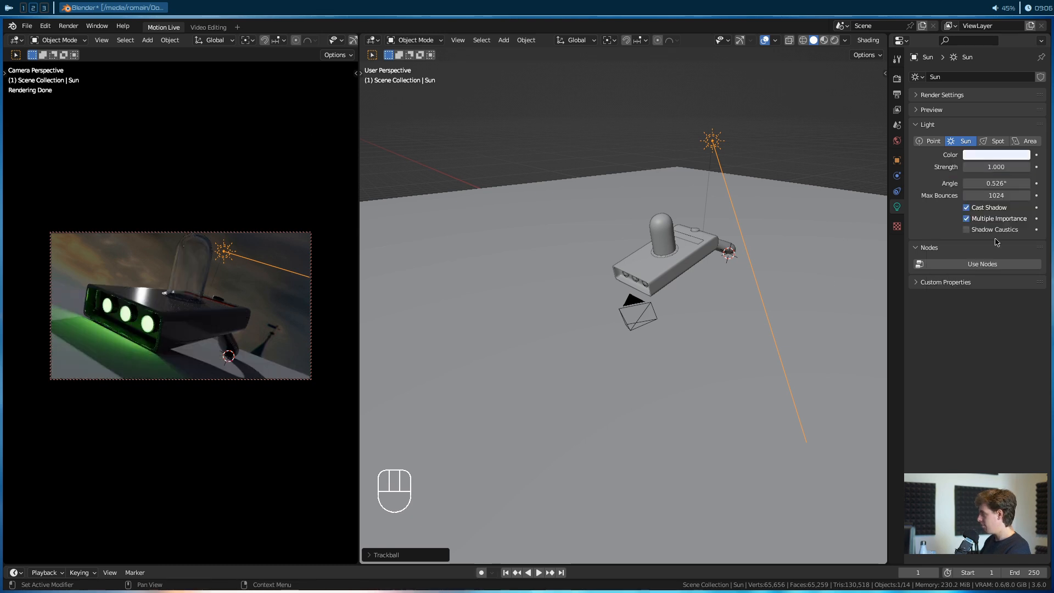
{"action": "left_click", "coordinate": [996, 166]}
{"action": "type", "text": "0"}
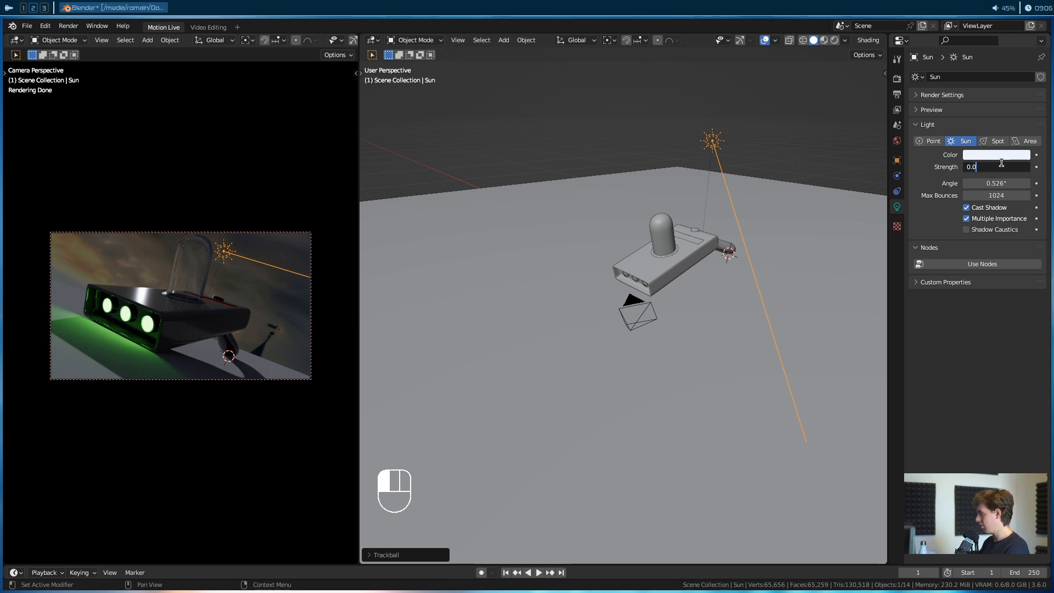
{"action": "key", "text": "Return"}
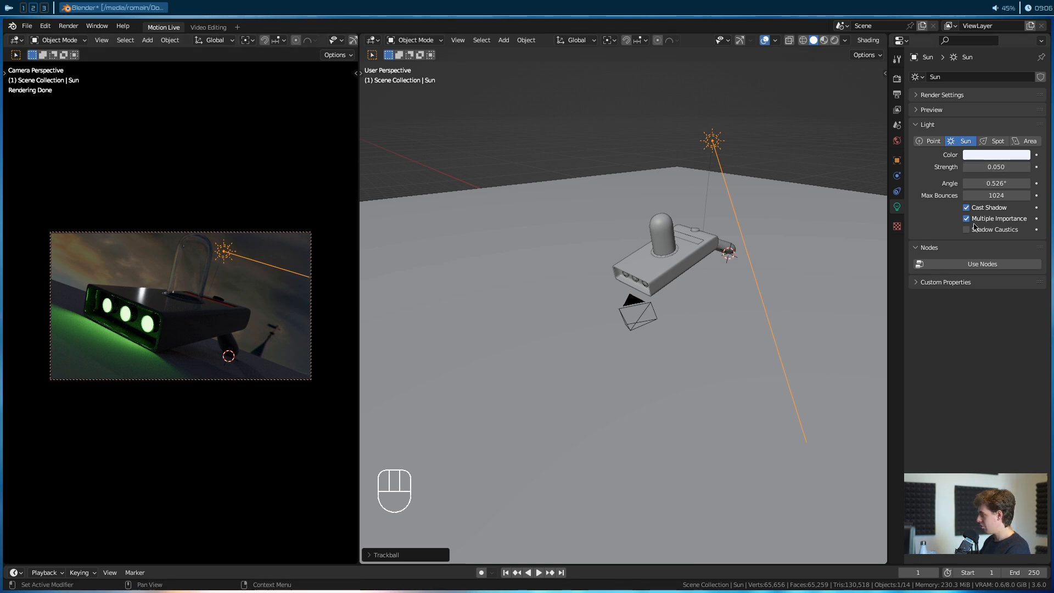
Widen the sun's angle to 2.53° and tilt its direction about 20° with a trackball rotation.
{"action": "left_click_drag", "start_coordinate": [988, 184], "coordinate": [1002, 184]}
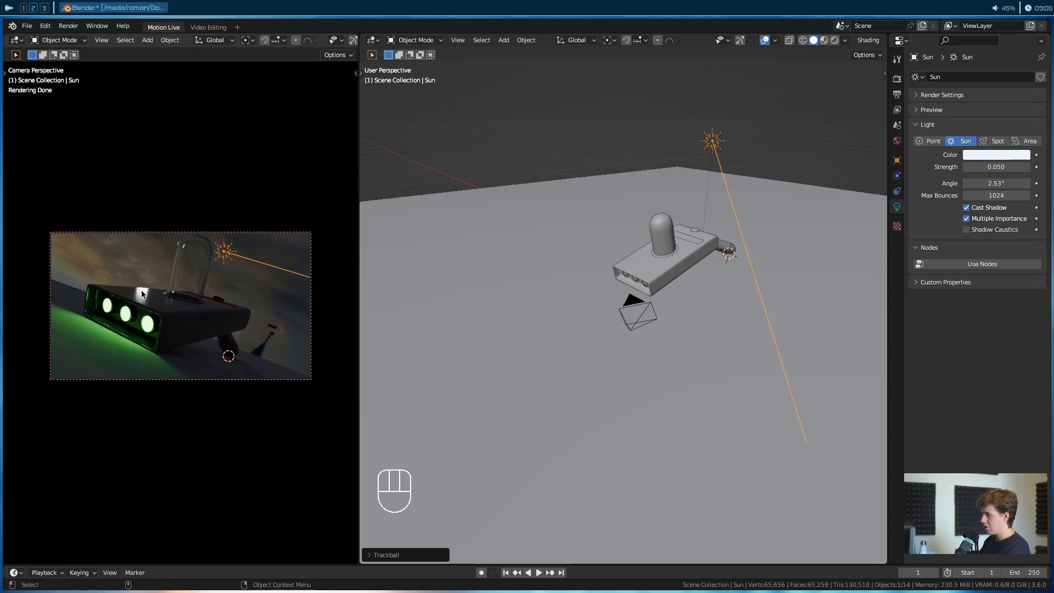
{"action": "key", "text": "r"}
{"action": "key", "text": "r"}
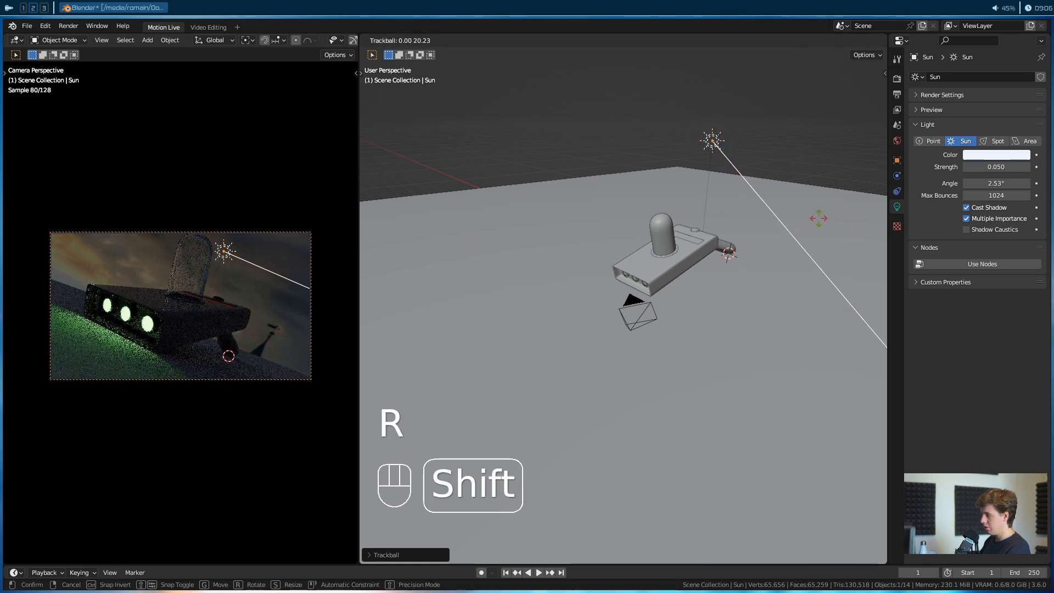
{"action": "left_click", "coordinate": [818, 218], "text": "shift"}
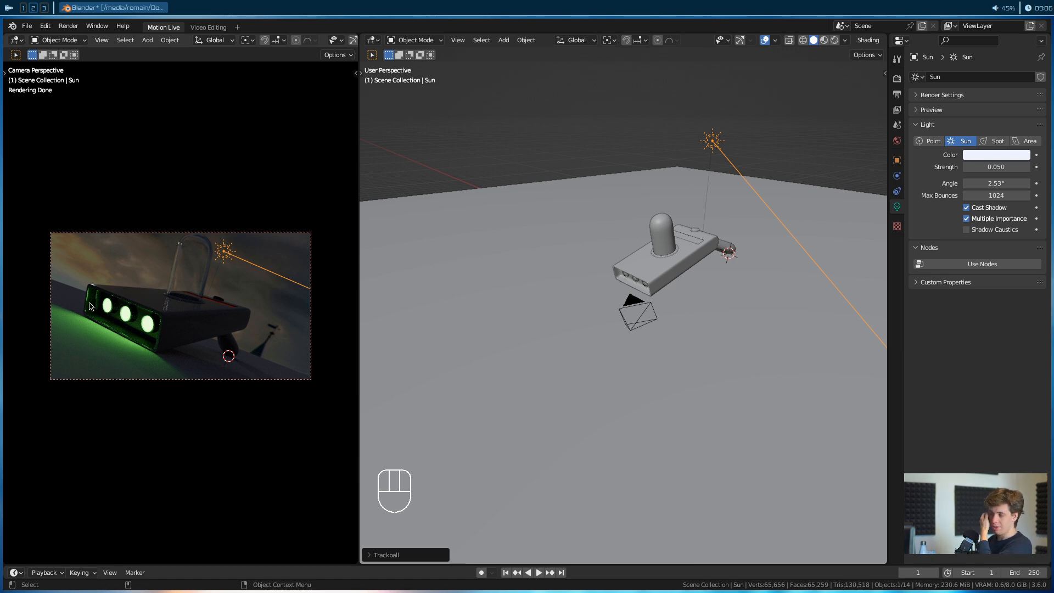
{"action": "left_click_drag", "start_coordinate": [651, 286], "coordinate": [626, 299], "text": "alt"}
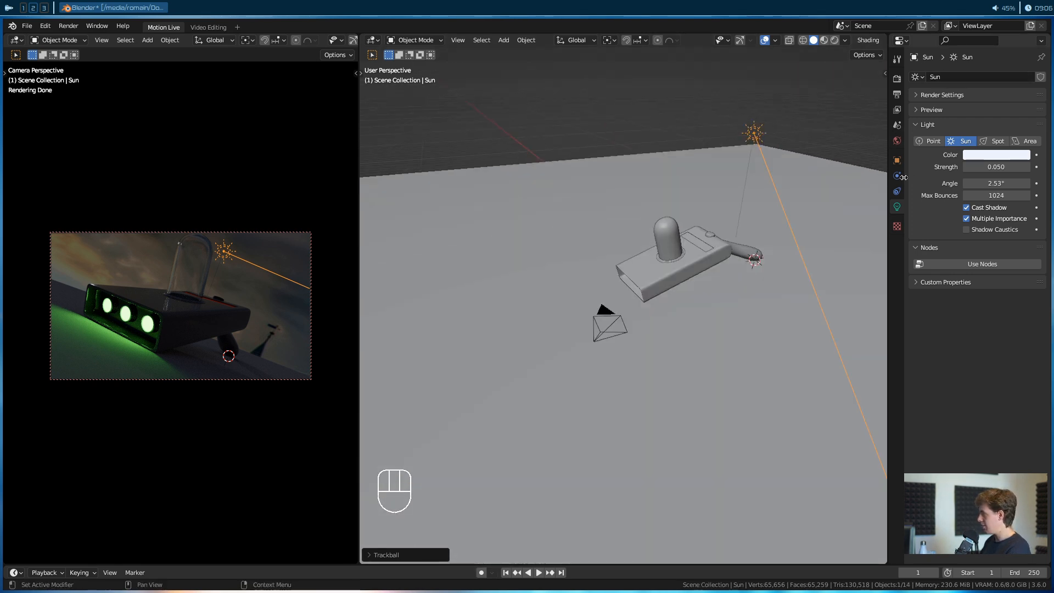
Split the properties area horizontally and turn the upper part into an Outliner.
{"action": "left_click_drag", "start_coordinate": [891, 37], "coordinate": [892, 190]}
{"action": "left_click", "coordinate": [901, 40]}
{"action": "left_click", "coordinate": [865, 70]}
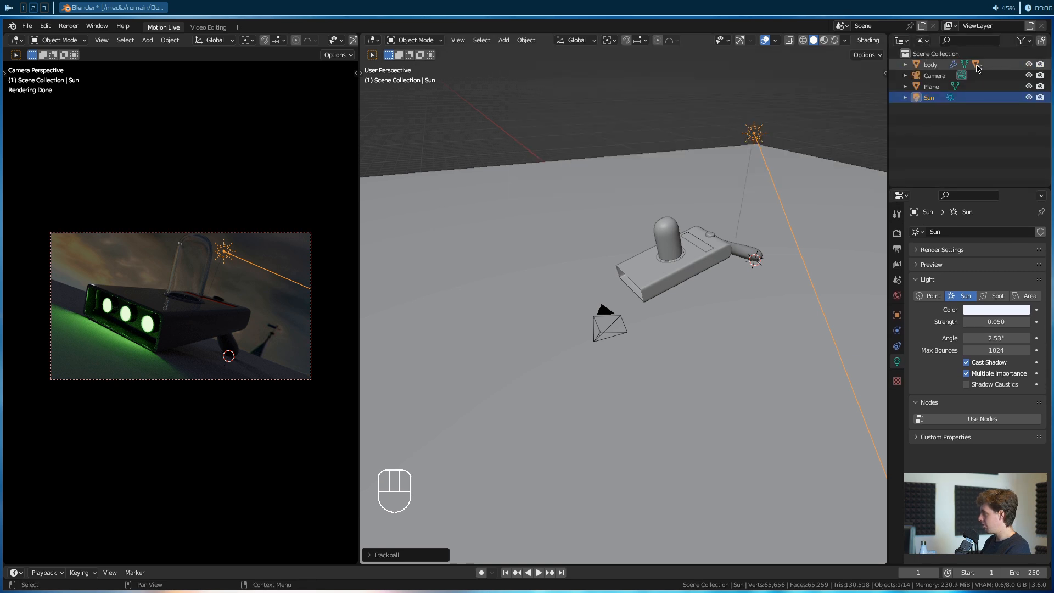
Rename the sun light object as moon.
{"action": "double_click", "coordinate": [929, 96]}
{"action": "type", "text": "mo"}
{"action": "type", "text": "on"}
{"action": "key", "text": "Return"}
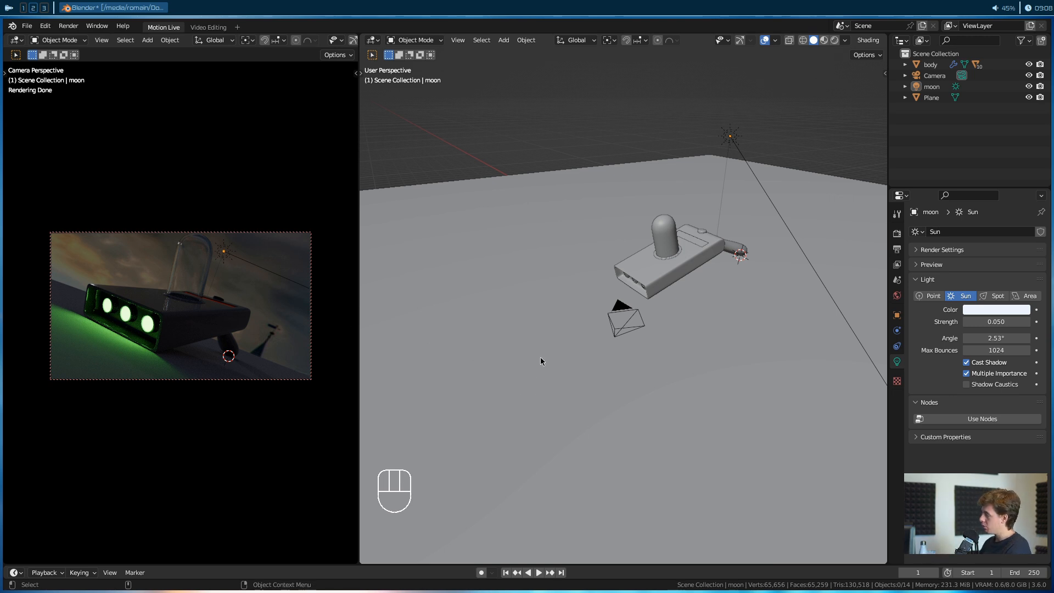
Begin adding another light to the scene.
{"action": "key", "text": "shift+a"}
{"action": "mouse_move", "coordinate": [596, 291]}
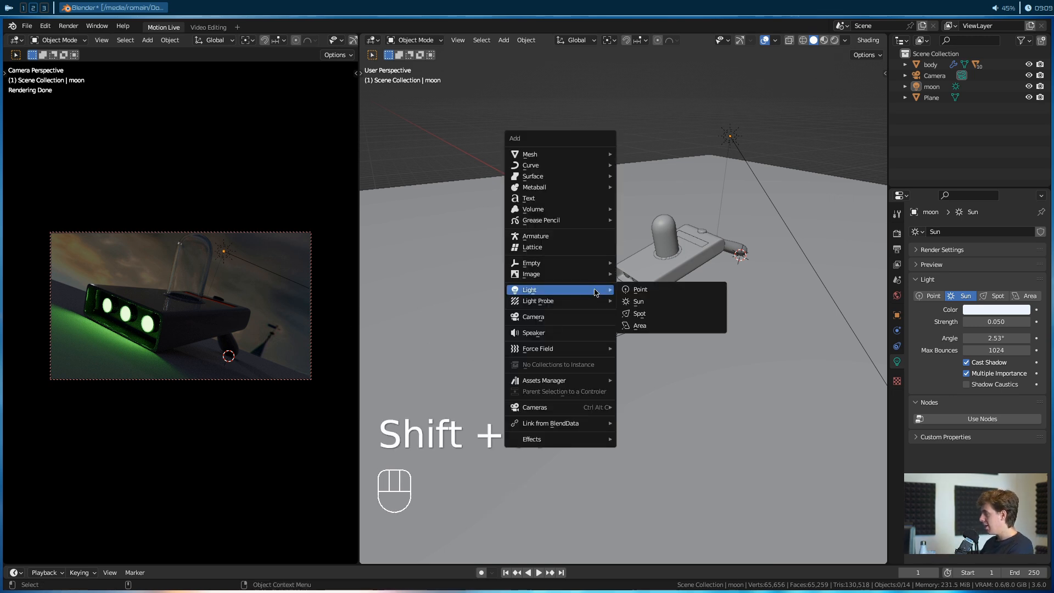
Add an area light and move it out in front of the gun's nozzle end.
{"action": "left_click", "coordinate": [639, 326]}
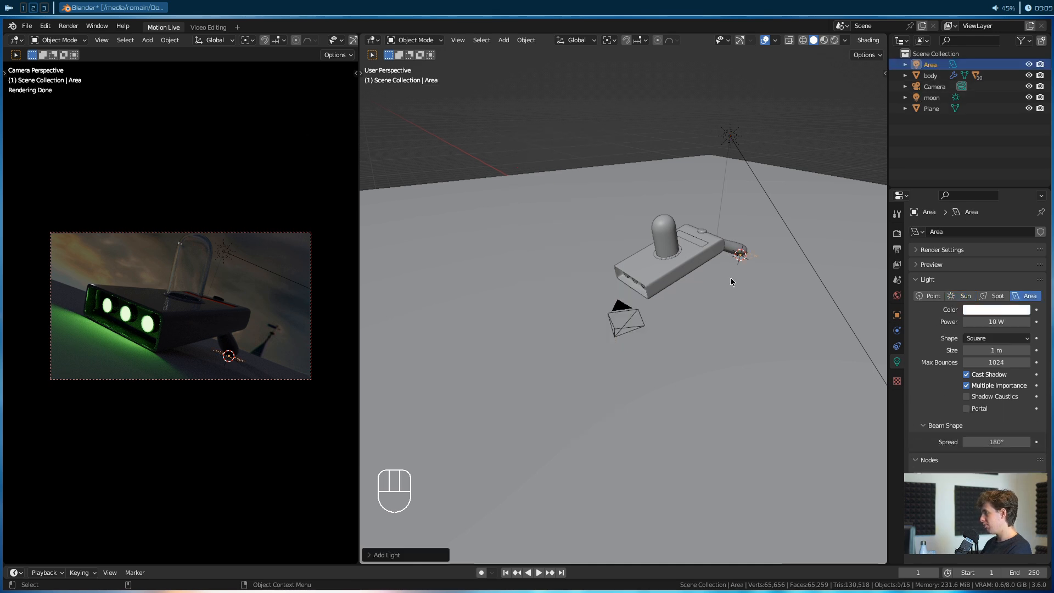
{"action": "left_click_drag", "start_coordinate": [749, 280], "coordinate": [617, 280], "text": "alt"}
{"action": "scroll", "coordinate": [637, 306], "scroll_direction": "up", "scroll_amount": 4}
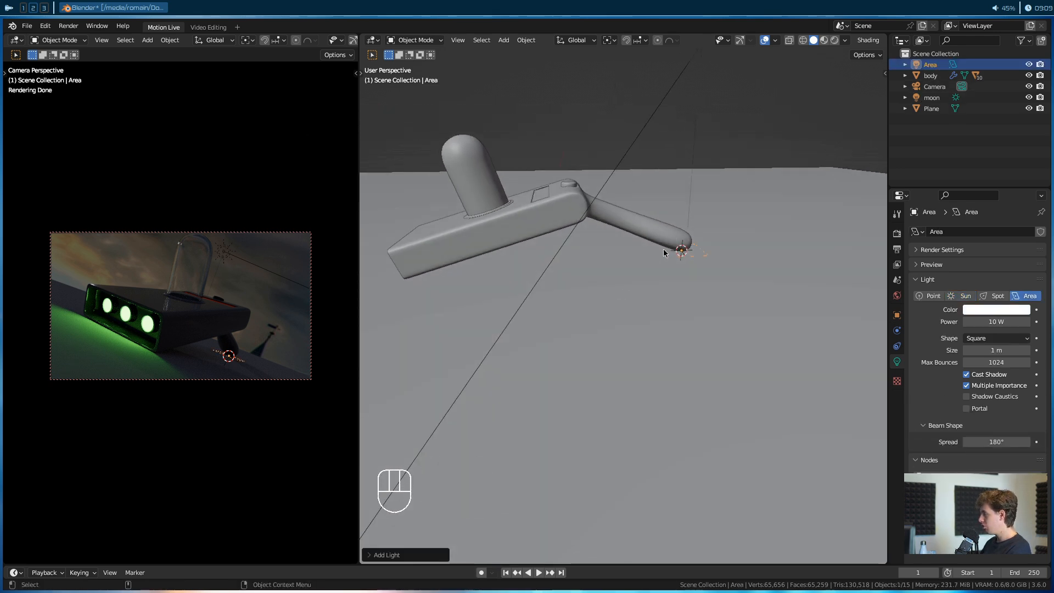
{"action": "left_click_drag", "start_coordinate": [673, 247], "coordinate": [626, 317], "text": "alt"}
{"action": "key", "text": "g"}
{"action": "left_click", "coordinate": [419, 278]}
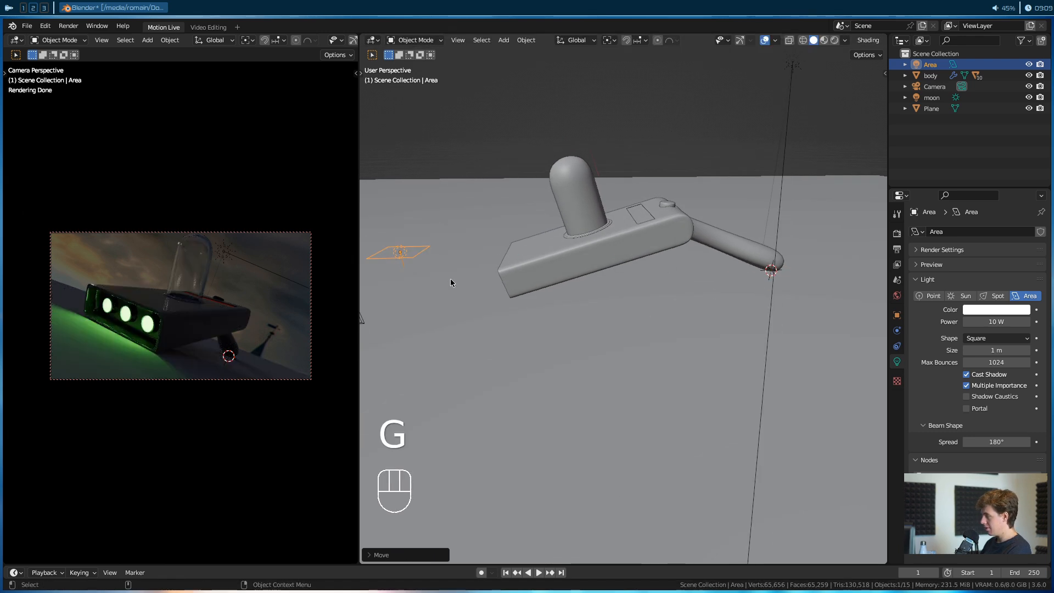
Rotate the area light so its beam points at the gun body.
{"action": "key", "text": "r"}
{"action": "left_click", "coordinate": [513, 190]}
{"action": "left_click_drag", "start_coordinate": [527, 203], "coordinate": [624, 266], "text": "alt"}
{"action": "right_click_drag", "start_coordinate": [623, 265], "coordinate": [590, 274], "text": "alt"}
{"action": "left_click_drag", "start_coordinate": [590, 274], "coordinate": [489, 252], "text": "alt"}
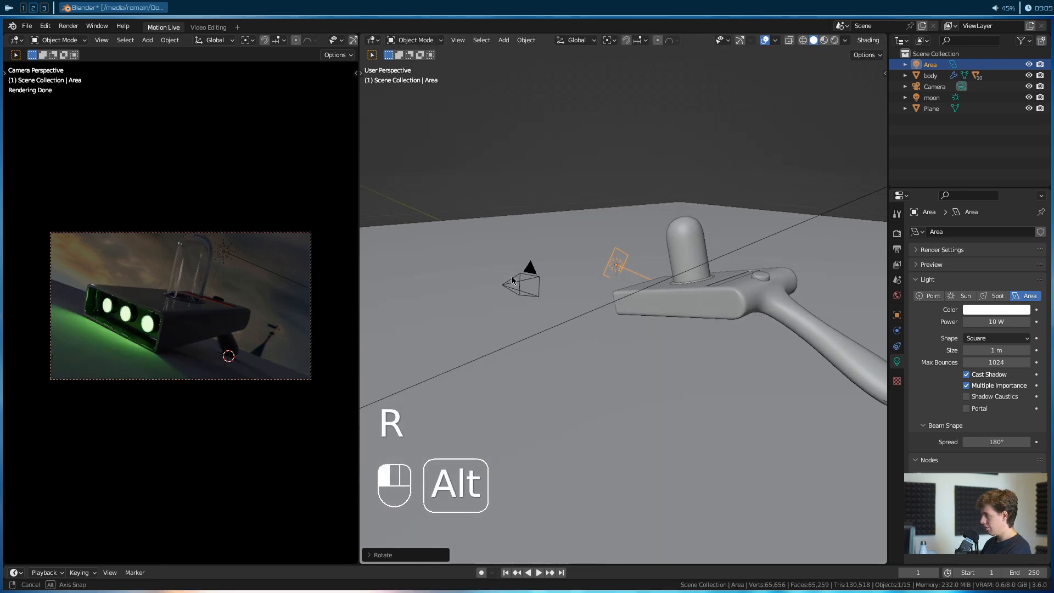
{"action": "right_click_drag", "start_coordinate": [609, 269], "coordinate": [576, 276], "text": "alt"}
{"action": "left_click_drag", "start_coordinate": [576, 279], "coordinate": [571, 285], "text": "alt"}
Move the area light far away from the gun, near the ground plane's edge, and adjust its rotation.
{"action": "key", "text": "g"}
{"action": "key", "text": "r"}
{"action": "left_click", "coordinate": [609, 270]}
{"action": "scroll", "coordinate": [603, 276], "scroll_direction": "down", "scroll_amount": 3}
{"action": "left_click_drag", "start_coordinate": [603, 275], "coordinate": [605, 316], "text": "alt"}
{"action": "scroll", "coordinate": [615, 310], "scroll_direction": "down", "scroll_amount": 3}
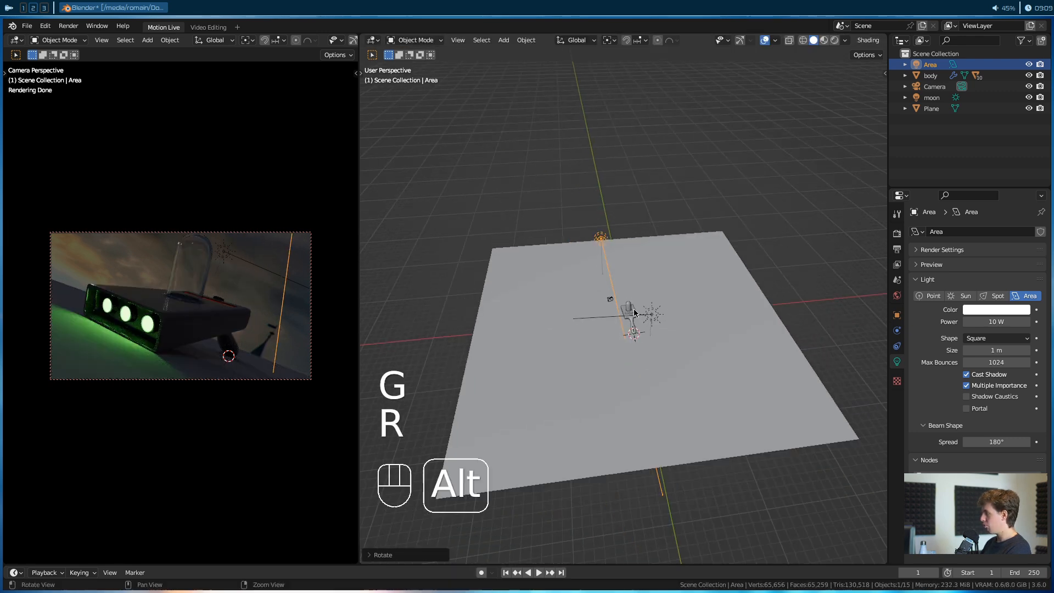
{"action": "middle_click_drag", "start_coordinate": [629, 305], "coordinate": [605, 315], "text": "alt"}
{"action": "key", "text": "g"}
{"action": "left_click", "coordinate": [608, 281]}
Reposition the area light above and beyond the ground plane's edge and rotate it toward the gun.
{"action": "left_click_drag", "start_coordinate": [535, 294], "coordinate": [658, 254], "text": "alt"}
{"action": "middle_click_drag", "start_coordinate": [658, 254], "coordinate": [739, 220], "text": "alt"}
{"action": "key", "text": "g"}
{"action": "left_click", "coordinate": [669, 244]}
{"action": "key", "text": "r"}
{"action": "left_click", "coordinate": [696, 255]}
Scale the area light up to about 8.69 and flatten its tilt toward horizontal.
{"action": "key", "text": "s"}
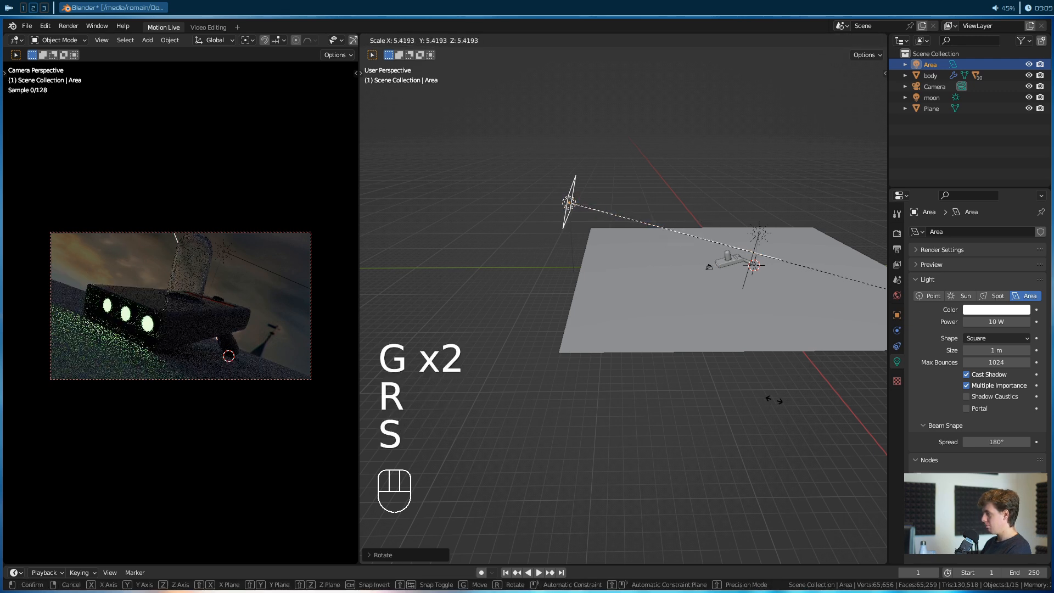
{"action": "left_click", "coordinate": [719, 433]}
{"action": "key", "text": "r"}
{"action": "left_click", "coordinate": [760, 327]}
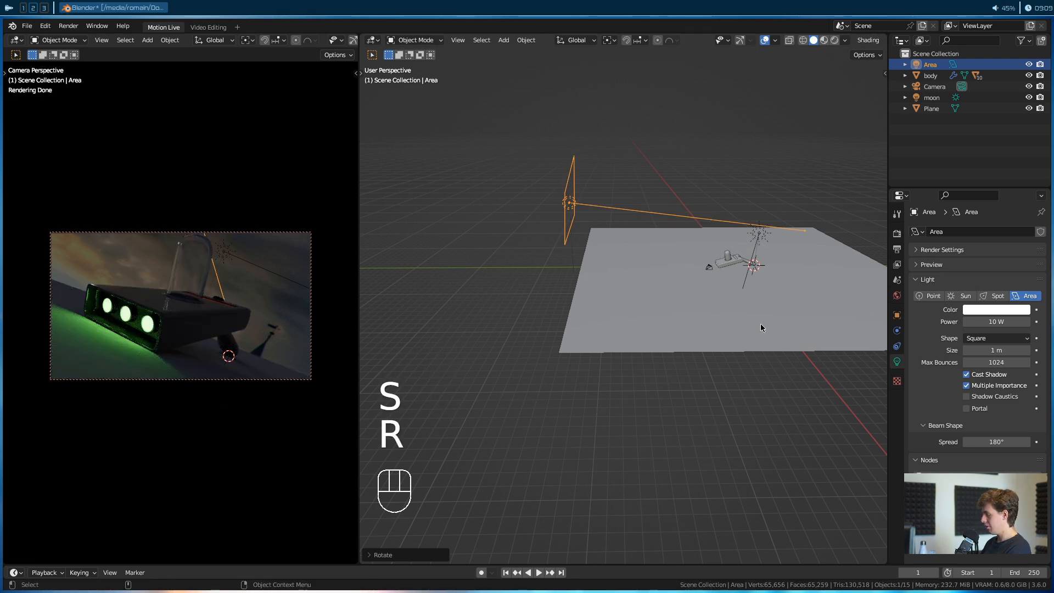
Move the area light to about X 1.58 m, Y -25.9 m, Z 7.02 m and trackball-rotate it toward the gun.
{"action": "key", "text": "g"}
{"action": "left_click", "coordinate": [669, 269]}
{"action": "left_click_drag", "start_coordinate": [593, 269], "coordinate": [680, 267], "text": "alt"}
{"action": "key", "text": "r"}
{"action": "key", "text": "r"}
{"action": "left_click", "coordinate": [706, 259]}
{"action": "left_click_drag", "start_coordinate": [565, 277], "coordinate": [697, 249], "text": "alt"}
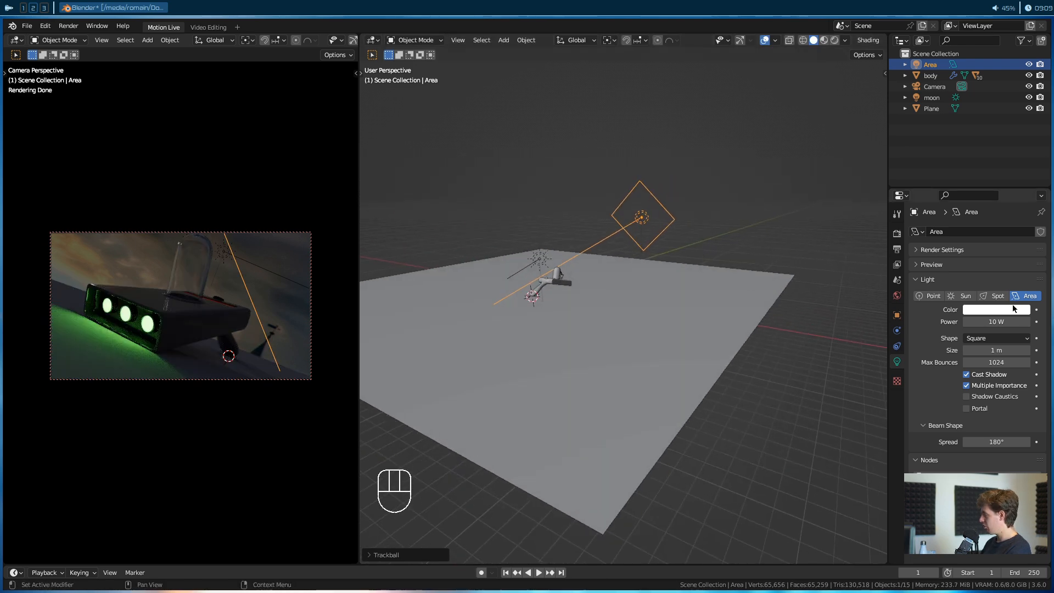
Examine the area light's object visibility options.
{"action": "left_click", "coordinate": [1001, 311]}
{"action": "mouse_move", "coordinate": [655, 243]}
{"action": "left_mouse_down", "text": "alt"}
{"action": "mouse_move", "coordinate": [652, 278]}
{"action": "mouse_move", "coordinate": [656, 230]}
{"action": "left_mouse_up", "text": "alt"}
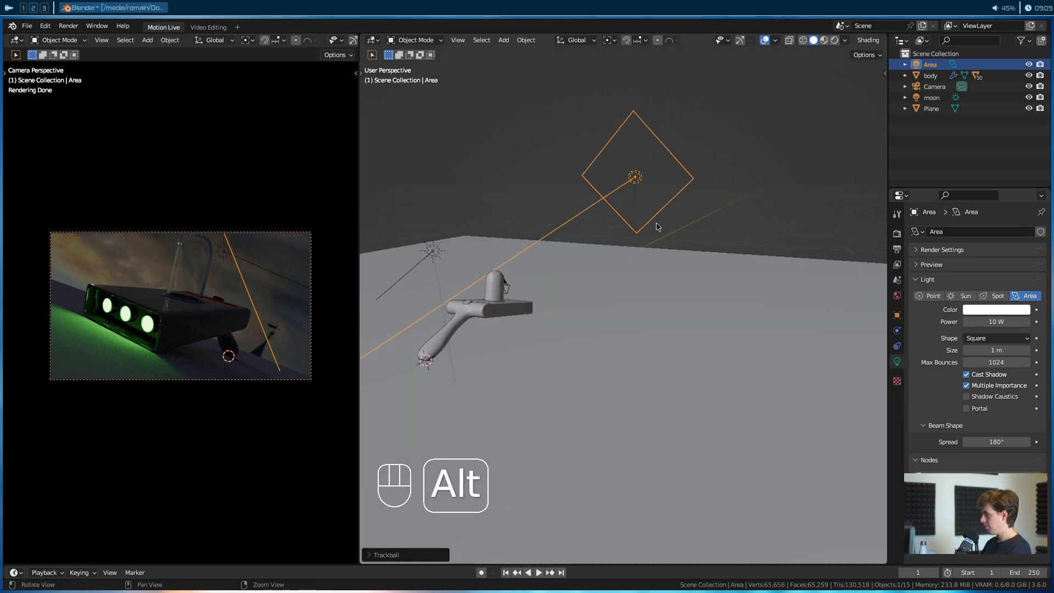
{"action": "left_click", "coordinate": [897, 315]}
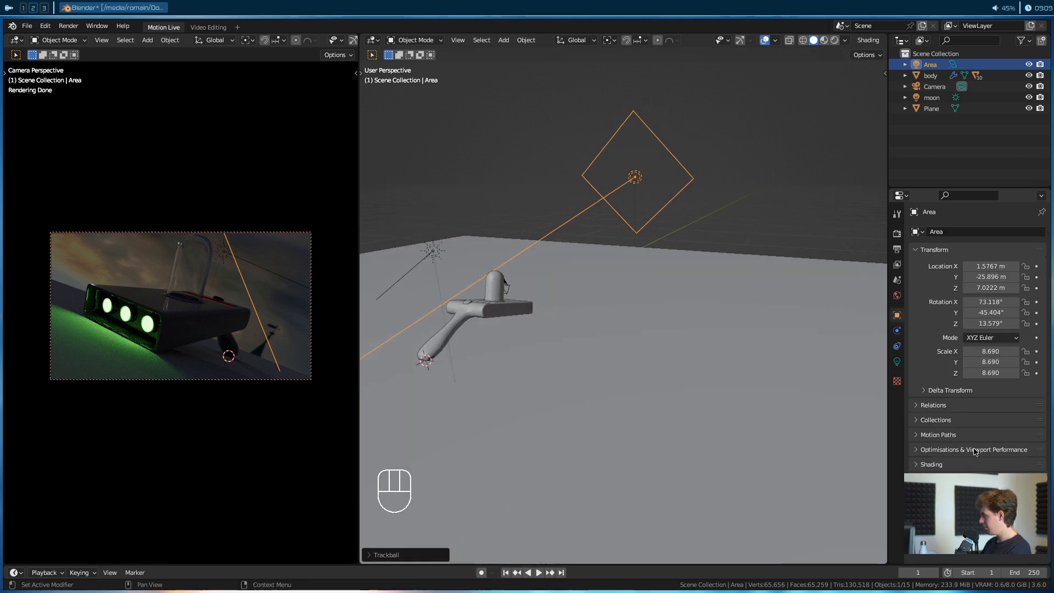
{"action": "left_click", "coordinate": [936, 494]}
{"action": "left_click", "coordinate": [935, 479]}
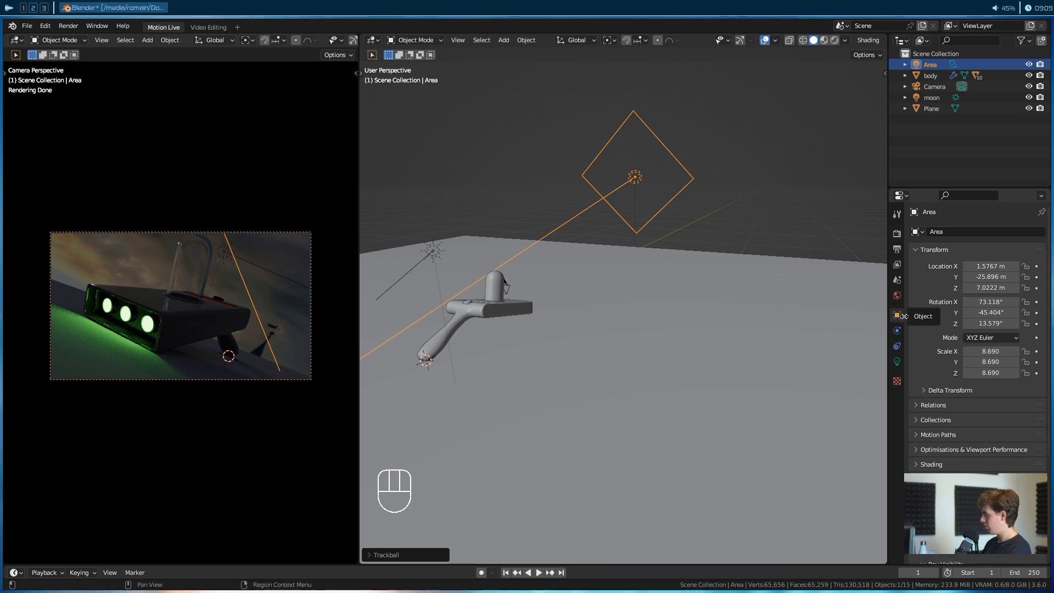
{"action": "scroll", "coordinate": [981, 411], "scroll_direction": "down", "scroll_amount": 4}
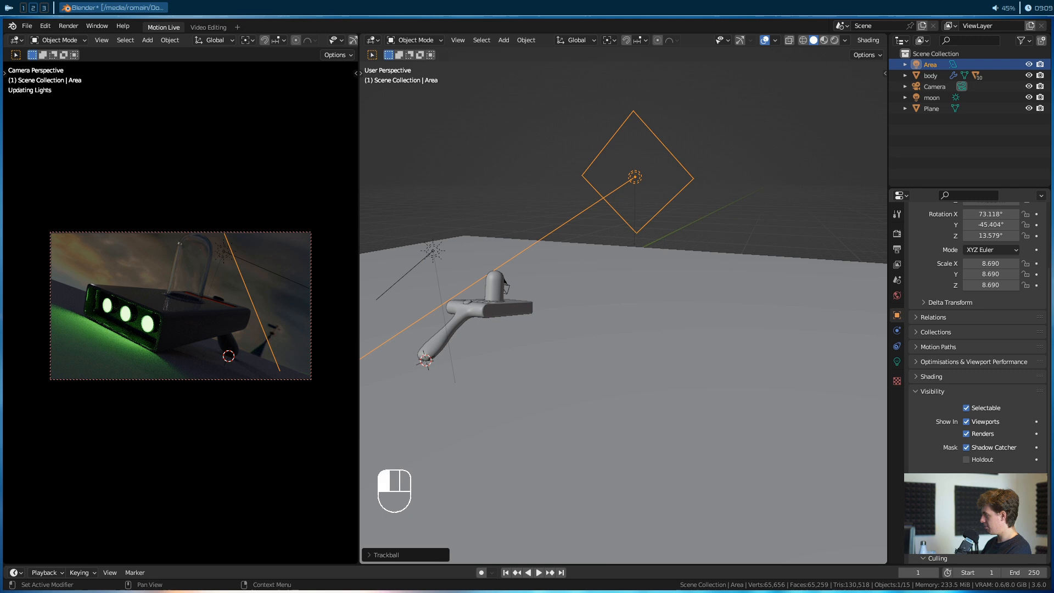
Switch the larger viewport to rendered shading and set the area light's shape to Disk.
{"action": "key", "text": "z"}
{"action": "left_click", "coordinate": [747, 241]}
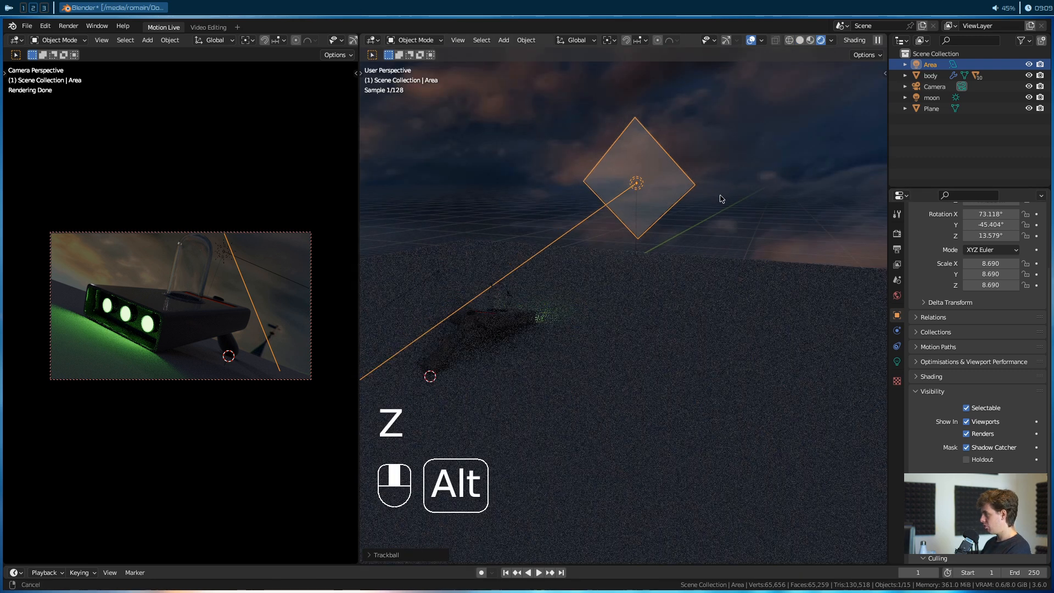
{"action": "left_click_drag", "start_coordinate": [720, 191], "coordinate": [818, 287], "text": "alt"}
{"action": "left_click", "coordinate": [896, 361]}
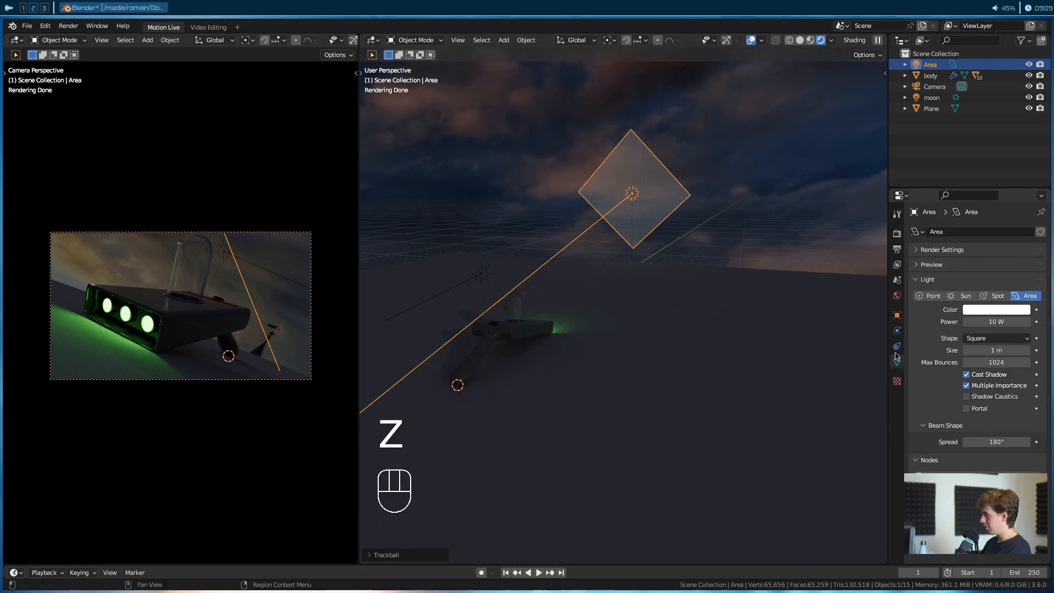
{"action": "left_click", "coordinate": [995, 338]}
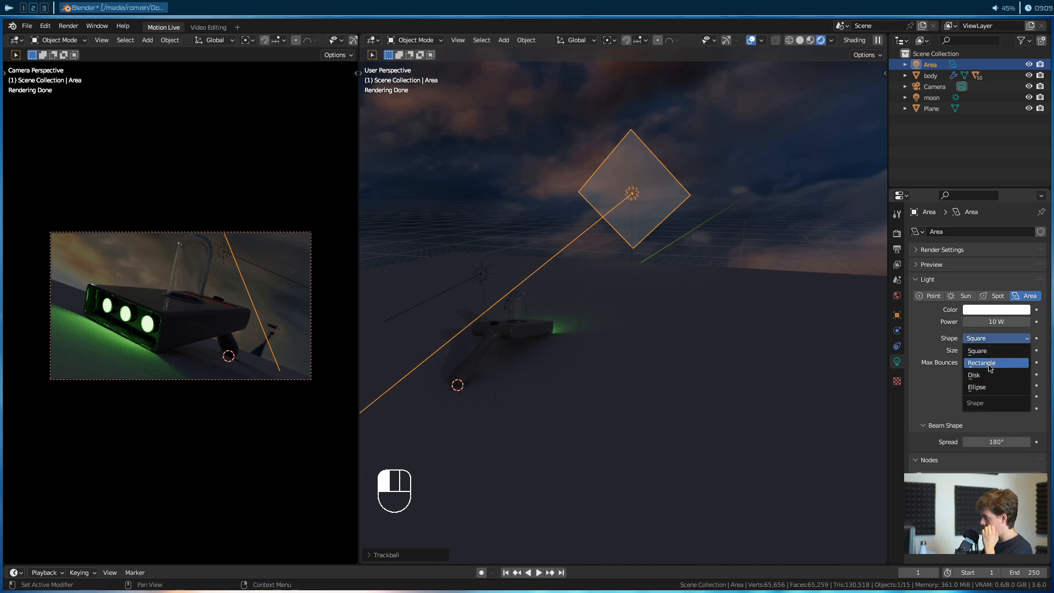
{"action": "left_click", "coordinate": [988, 376]}
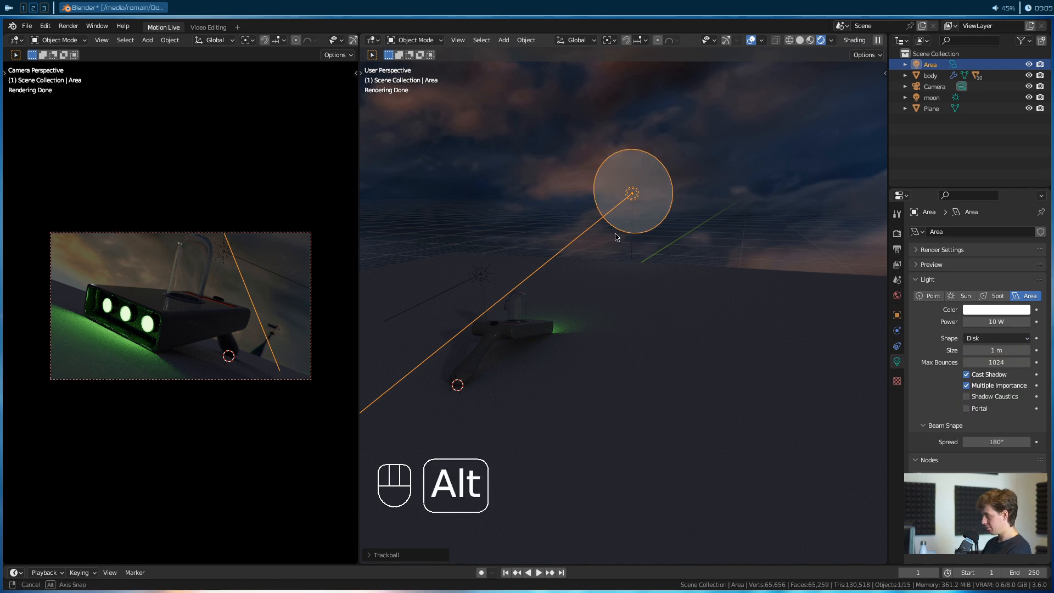
Scale the disk light up about 1.52 times and raise it higher above the ground.
{"action": "left_click_drag", "start_coordinate": [613, 237], "coordinate": [656, 237], "text": "alt"}
{"action": "key", "text": "s"}
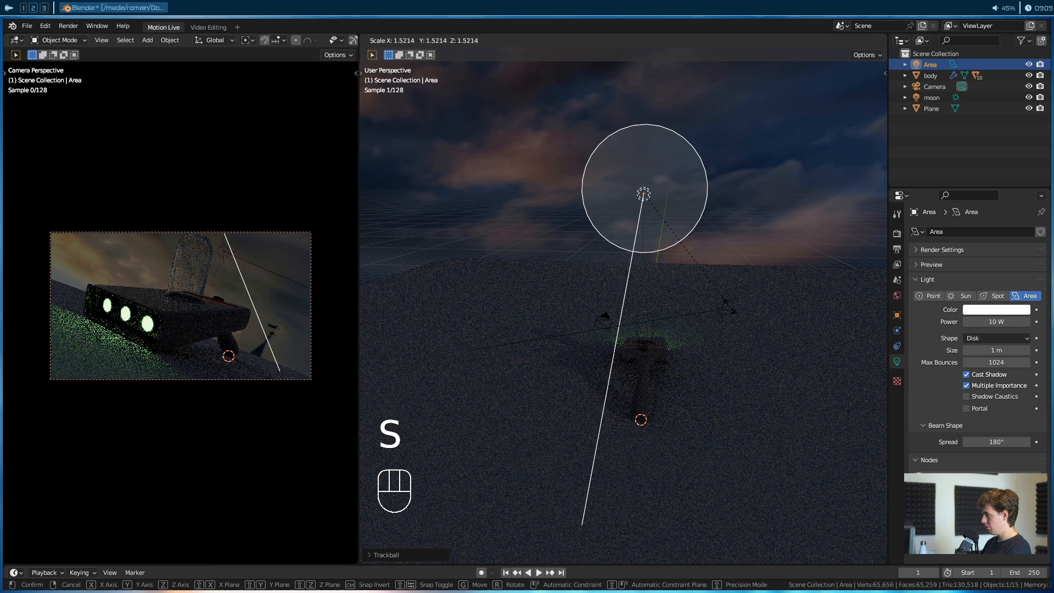
{"action": "left_click", "coordinate": [729, 308]}
{"action": "left_click_drag", "start_coordinate": [706, 304], "coordinate": [596, 295], "text": "alt"}
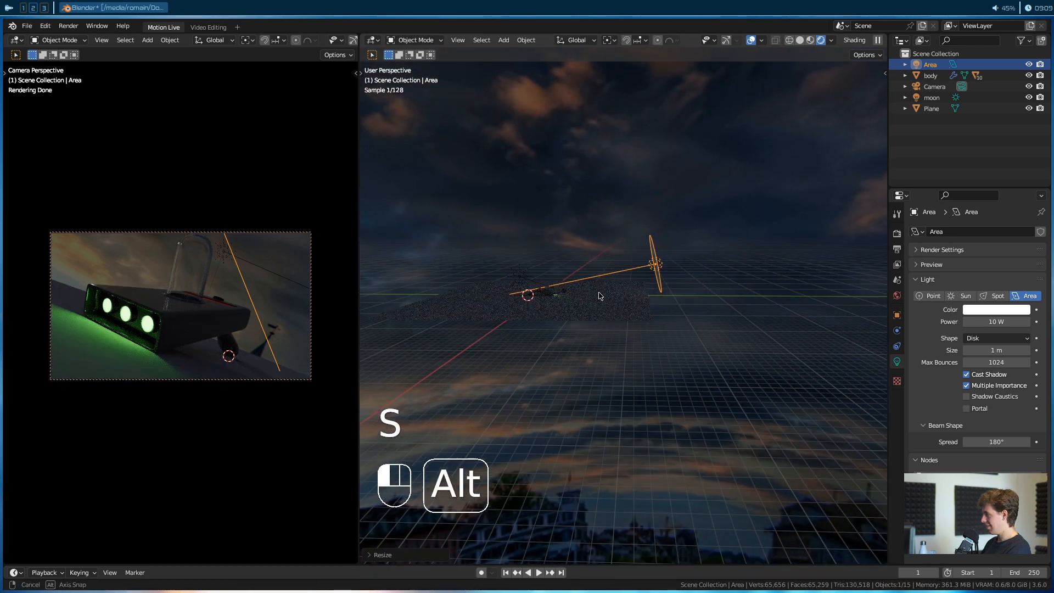
{"action": "key", "text": "g"}
{"action": "left_click", "coordinate": [703, 275]}
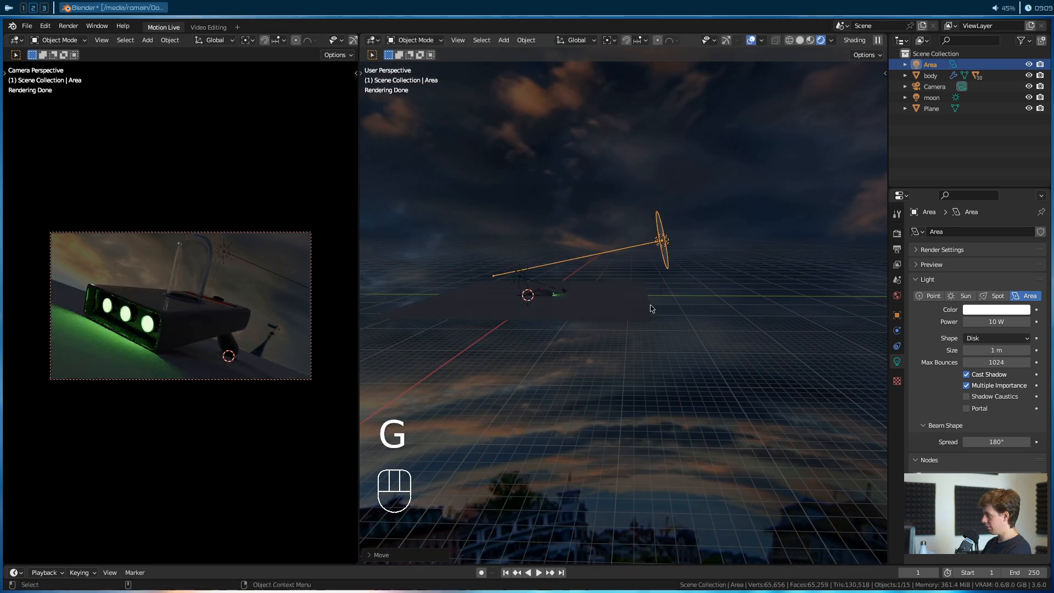
Enlarge the ground plane's mesh in Edit Mode so it extends well past the area light.
{"action": "left_click", "coordinate": [641, 306]}
{"action": "key", "text": "Tab"}
{"action": "key", "text": "s"}
{"action": "left_click", "coordinate": [782, 283]}
{"action": "key", "text": "Tab"}
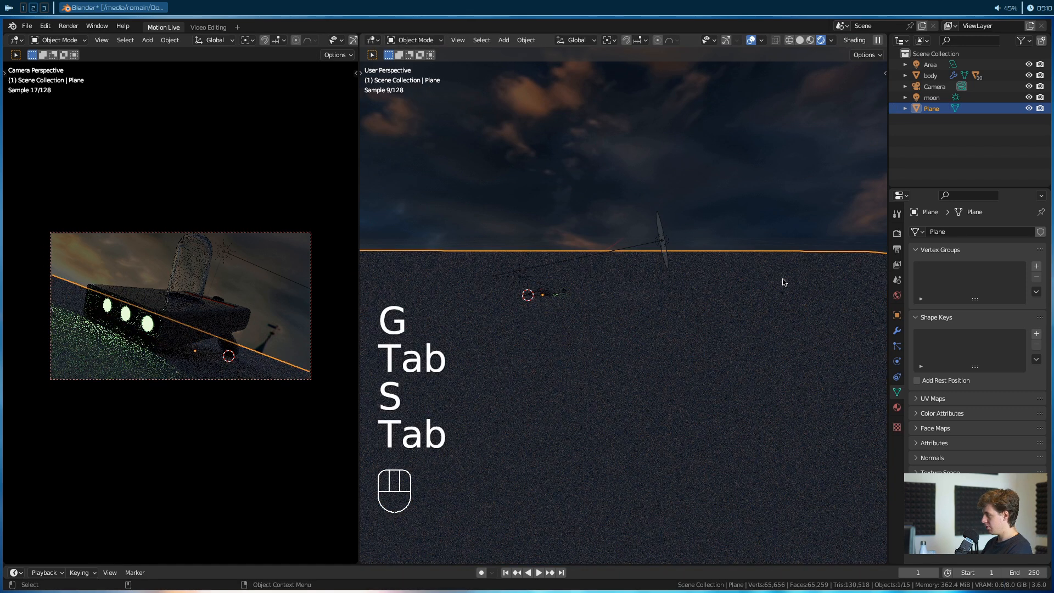
Scale the disk light up about 1.91 times and move it upward to clear the enlarged ground.
{"action": "left_click", "coordinate": [656, 235]}
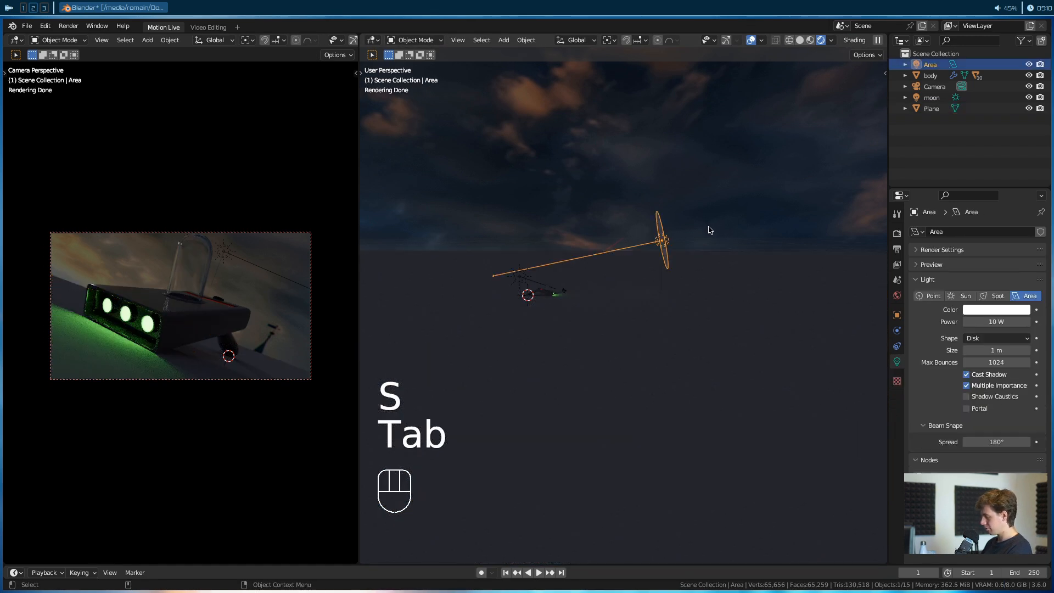
{"action": "key", "text": "s"}
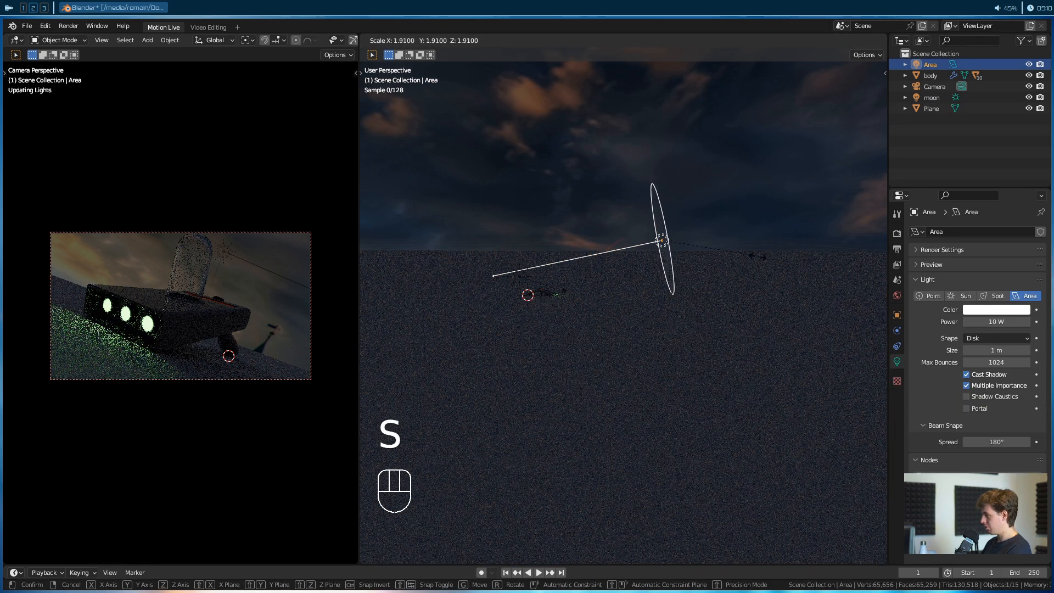
{"action": "left_click", "coordinate": [754, 257]}
{"action": "key", "text": "g"}
{"action": "left_click", "coordinate": [779, 240]}
{"action": "left_click_drag", "start_coordinate": [671, 277], "coordinate": [668, 251], "text": "alt"}
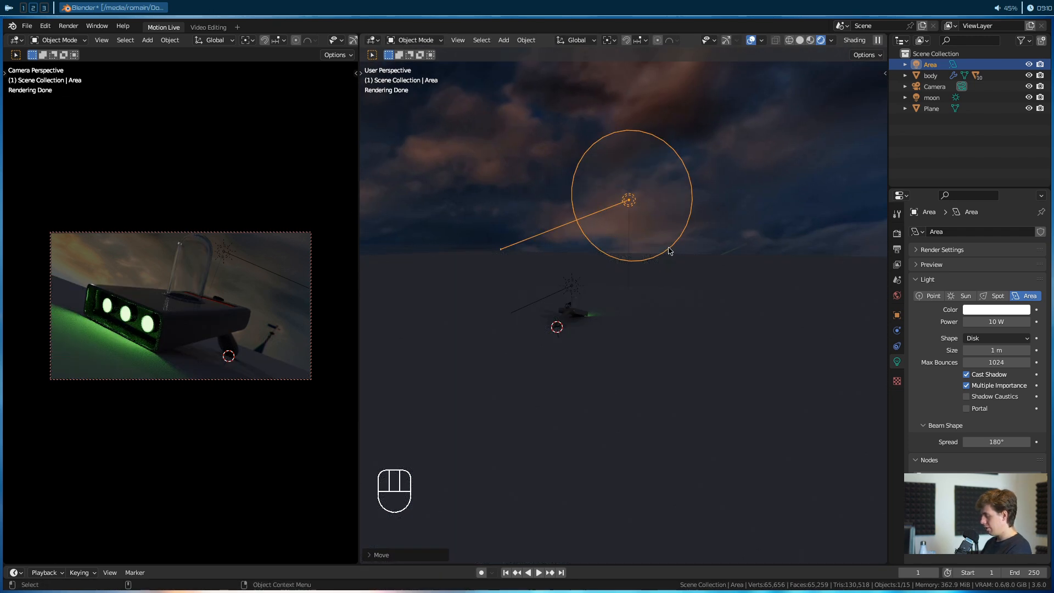
{"action": "key", "text": "s"}
{"action": "key", "text": "x"}
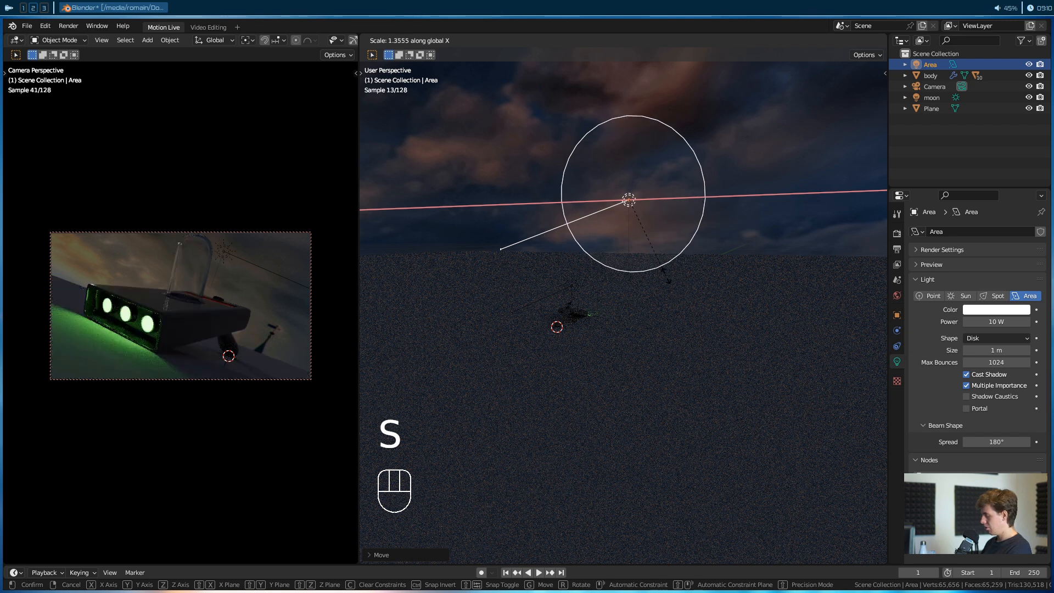
{"action": "key", "text": "z"}
{"action": "left_click", "coordinate": [629, 261]}
Change the area light's color to green and set its power to 1000 W.
{"action": "left_click_drag", "start_coordinate": [630, 260], "coordinate": [694, 277], "text": "alt"}
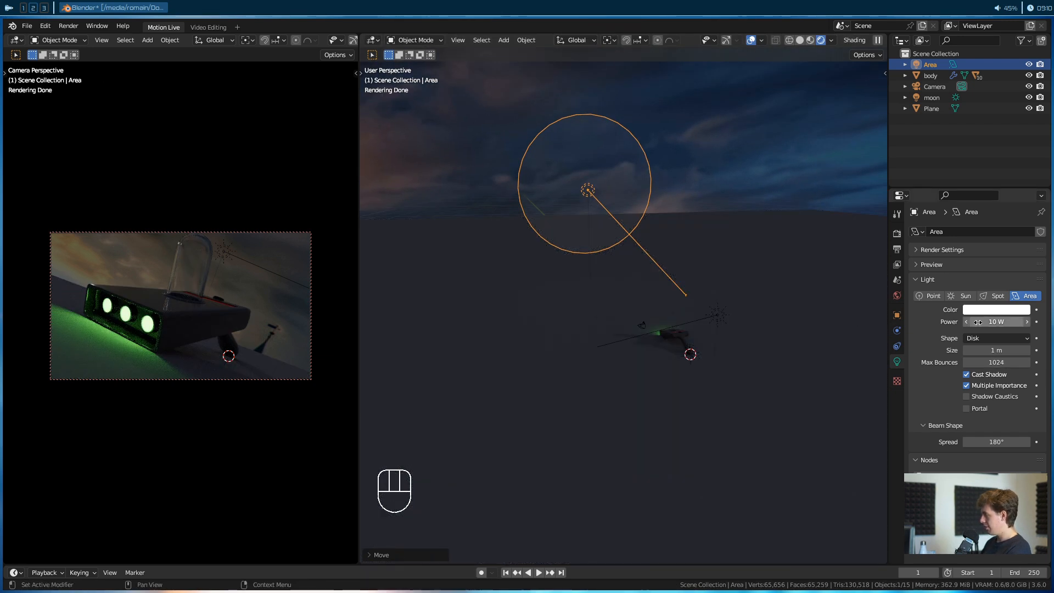
{"action": "left_click", "coordinate": [996, 310]}
{"action": "left_click", "coordinate": [955, 196]}
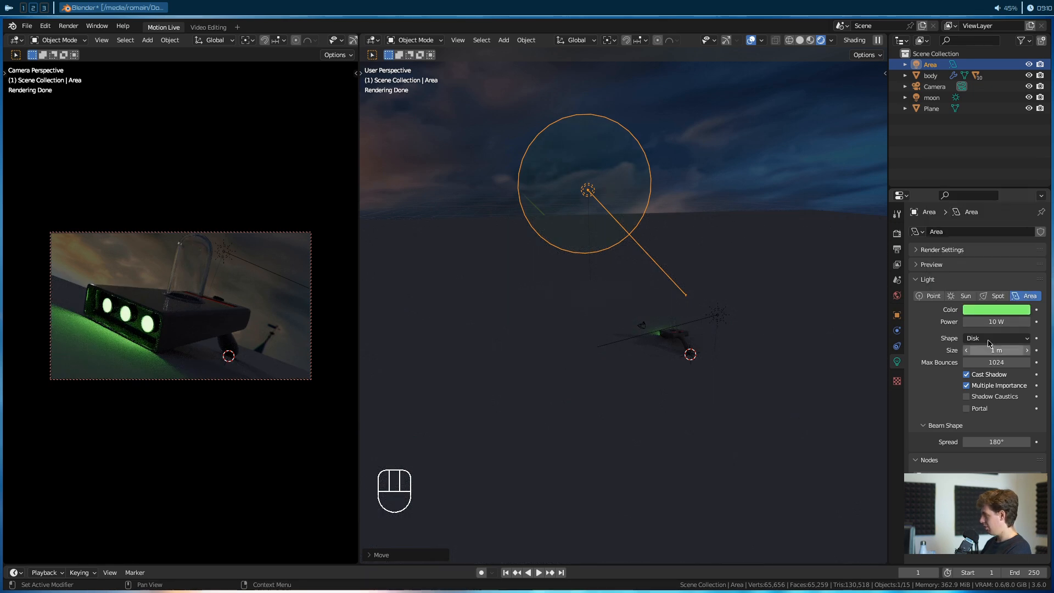
{"action": "left_click", "coordinate": [989, 321]}
{"action": "type", "text": "1000"}
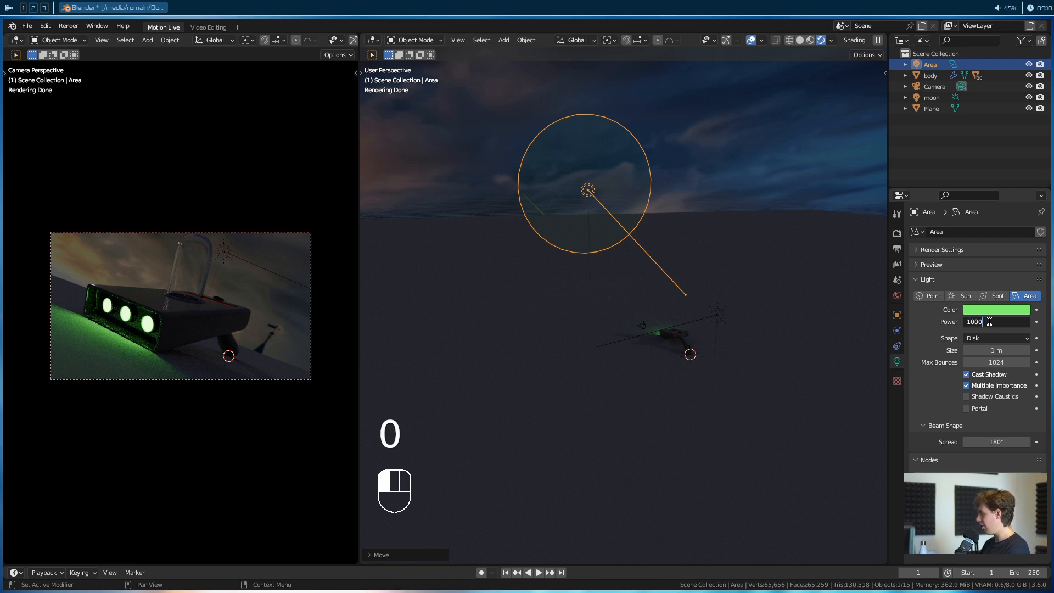
{"action": "key", "text": "Return"}
Increase the area light's power to 10000 W and scale the disk up about 1.19 times.
{"action": "left_click_drag", "start_coordinate": [774, 303], "coordinate": [581, 299], "text": "alt"}
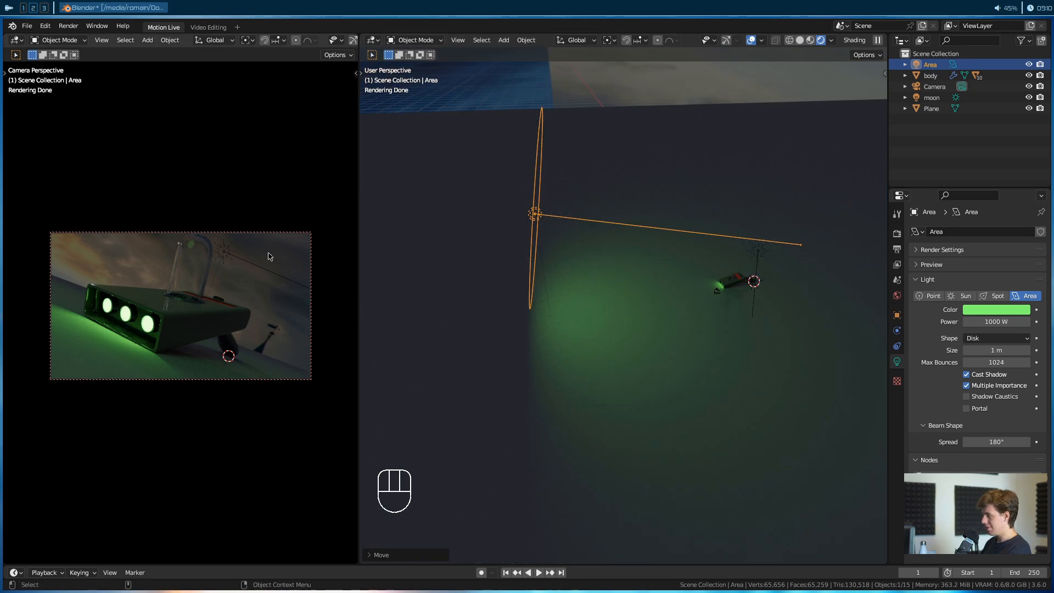
{"action": "left_click", "coordinate": [976, 322]}
{"action": "key", "text": "Return"}
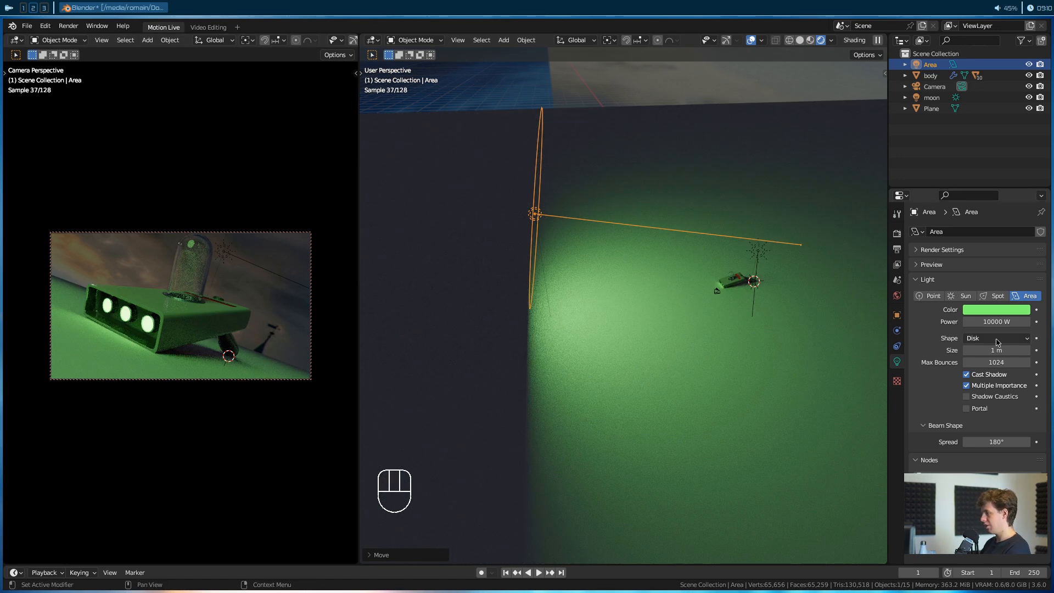
{"action": "left_click_drag", "start_coordinate": [710, 301], "coordinate": [643, 257], "text": "alt"}
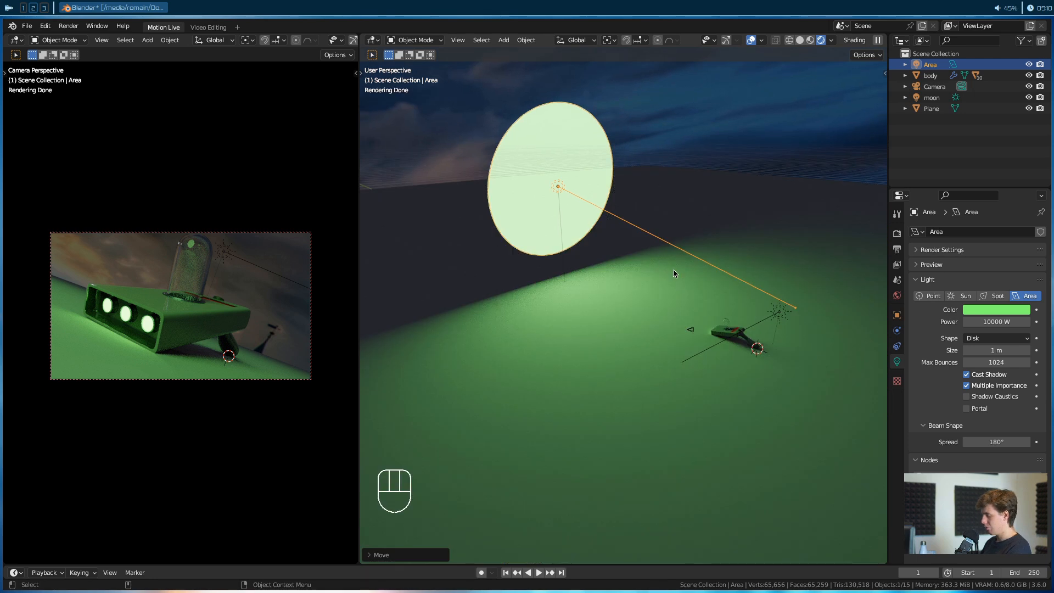
{"action": "key", "text": "s"}
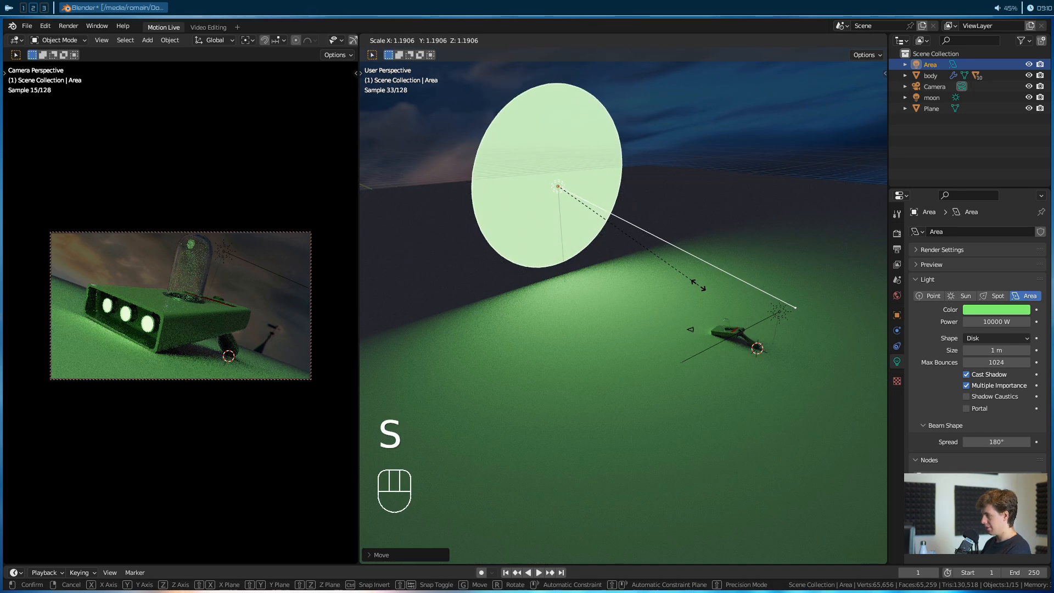
{"action": "left_click", "coordinate": [698, 284]}
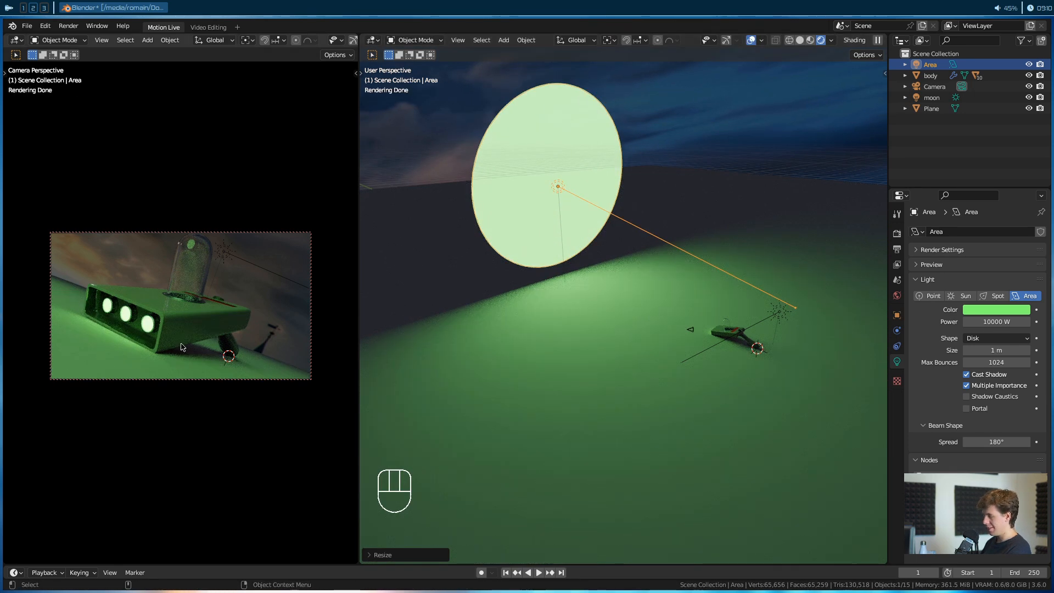
Set the green area light's power to 100000 W and check its placement relative to the gun.
{"action": "left_click_drag", "start_coordinate": [562, 344], "coordinate": [535, 324], "text": "alt"}
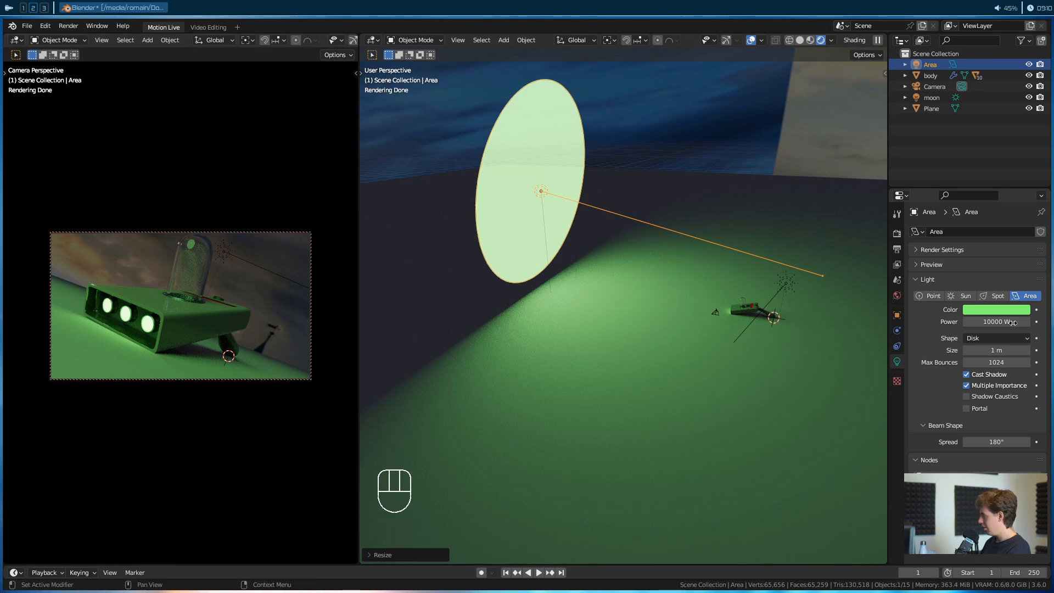
{"action": "left_click", "coordinate": [980, 323]}
{"action": "type", "text": "0"}
{"action": "key", "text": "Return"}
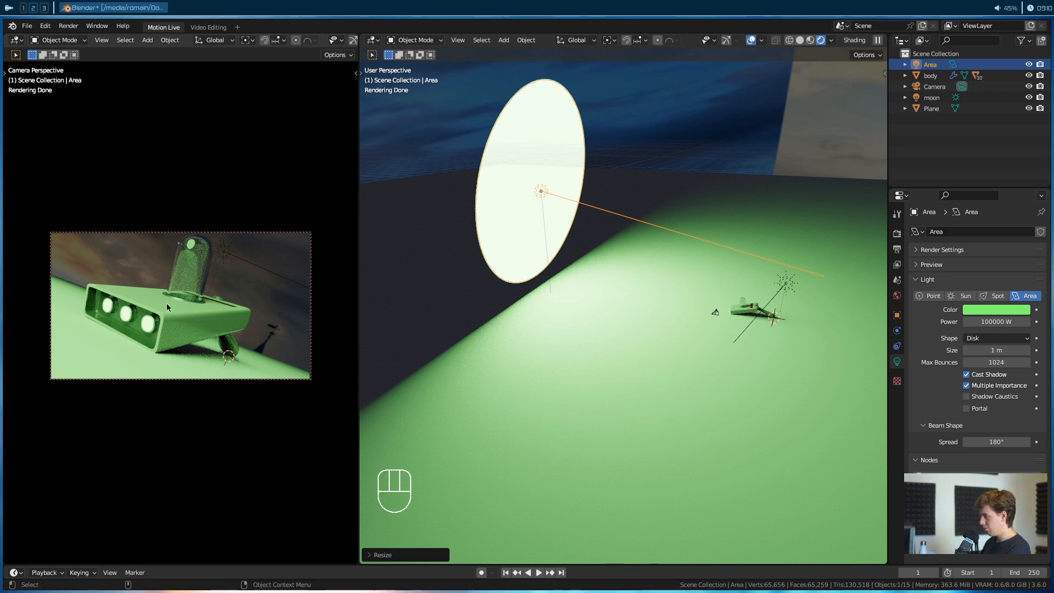
{"action": "left_click_drag", "start_coordinate": [597, 335], "coordinate": [685, 383], "text": "alt"}
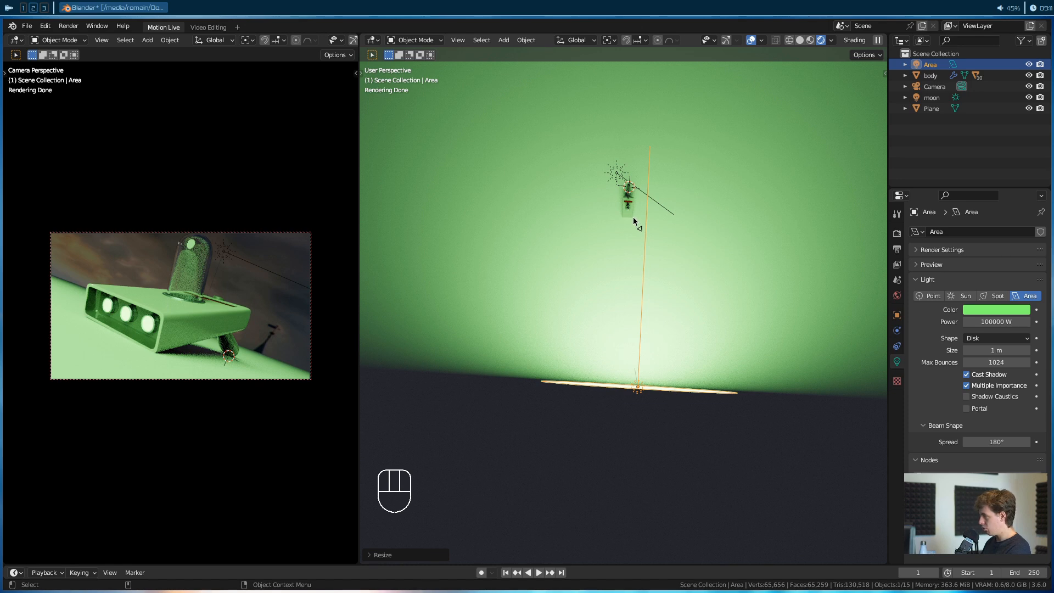
Try to reposition the disk light by moving and rotating it about its own origin.
{"action": "key", "text": "g"}
{"action": "key", "text": "r"}
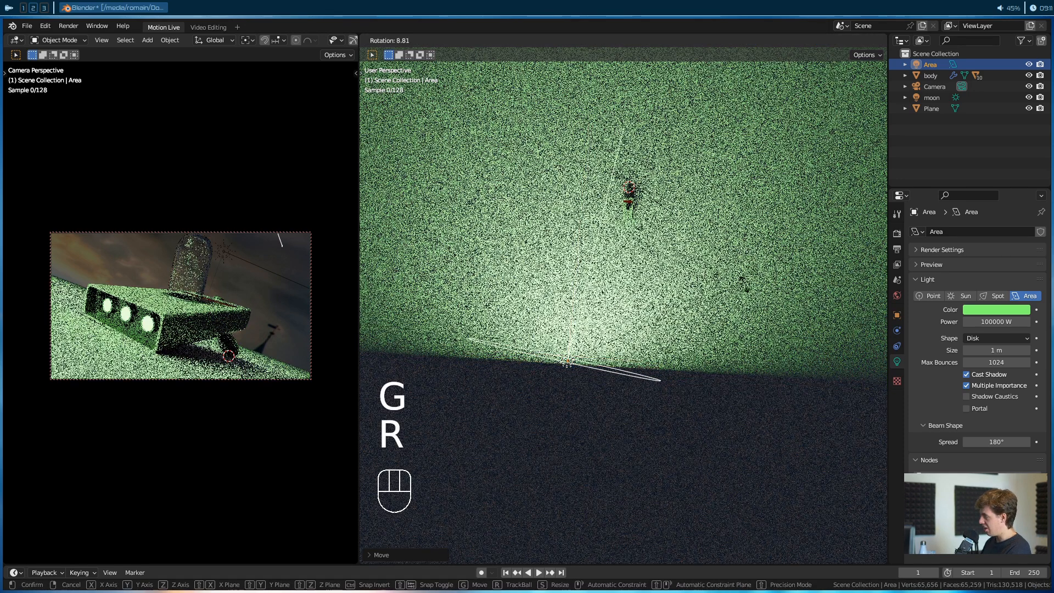
{"action": "left_click", "coordinate": [737, 282]}
{"action": "key", "text": "ctrl+z"}
{"action": "key", "text": "ctrl+z"}
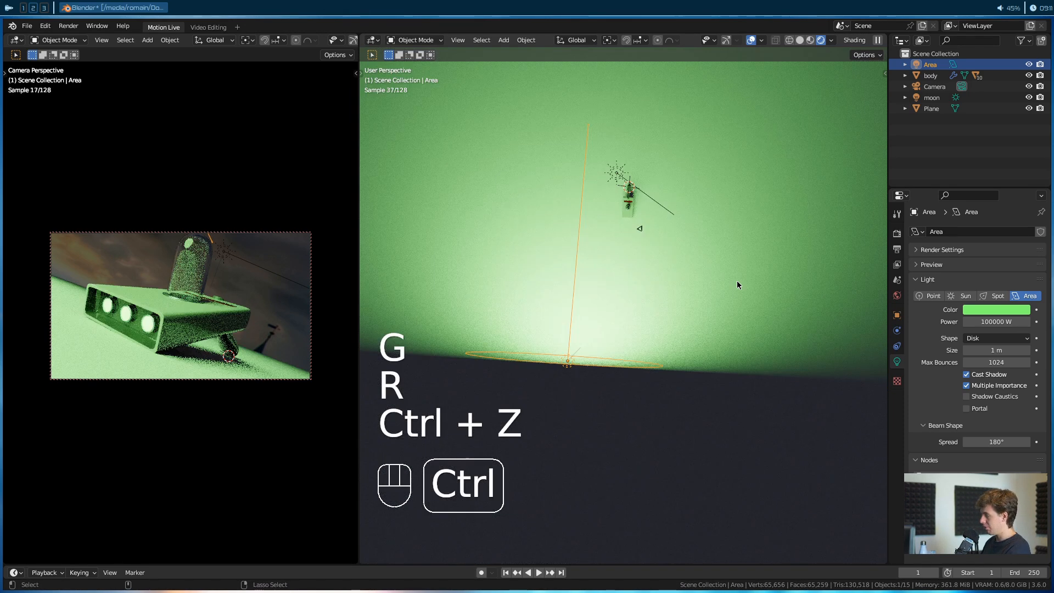
Place the 3D cursor on the portal gun and set the transform pivot point to 3D Cursor.
{"action": "right_click", "coordinate": [629, 210], "text": "shift"}
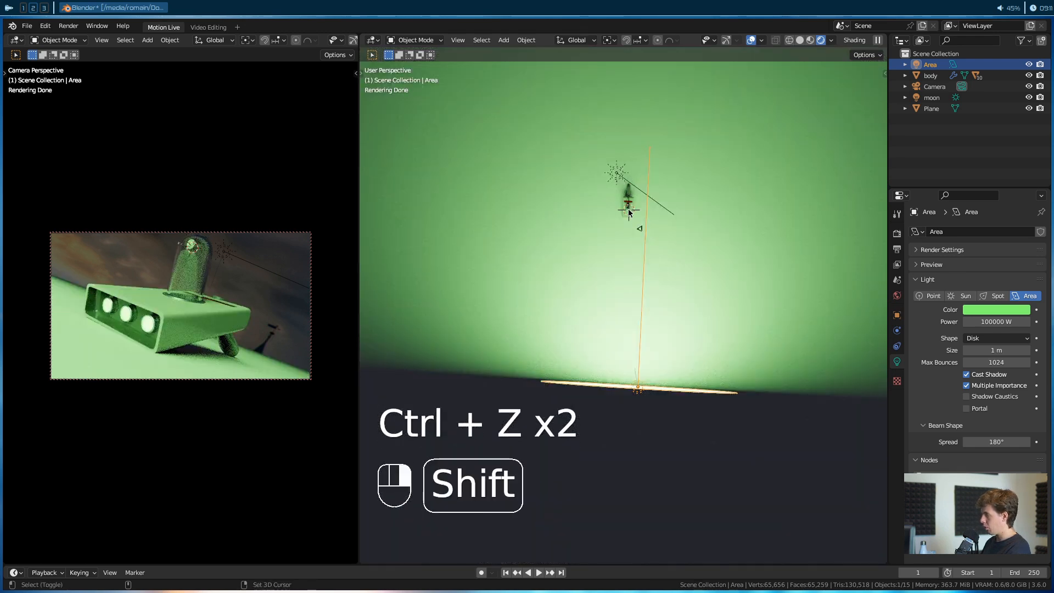
{"action": "right_click_drag", "start_coordinate": [627, 210], "coordinate": [627, 210], "text": "shift"}
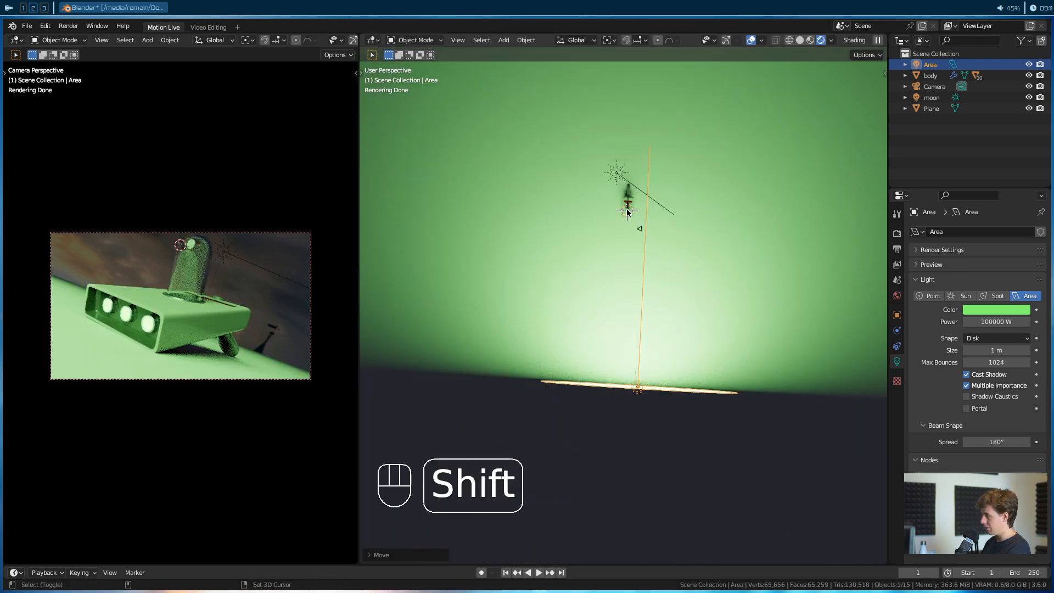
{"action": "right_click_drag", "start_coordinate": [176, 294], "coordinate": [190, 263], "text": "shift"}
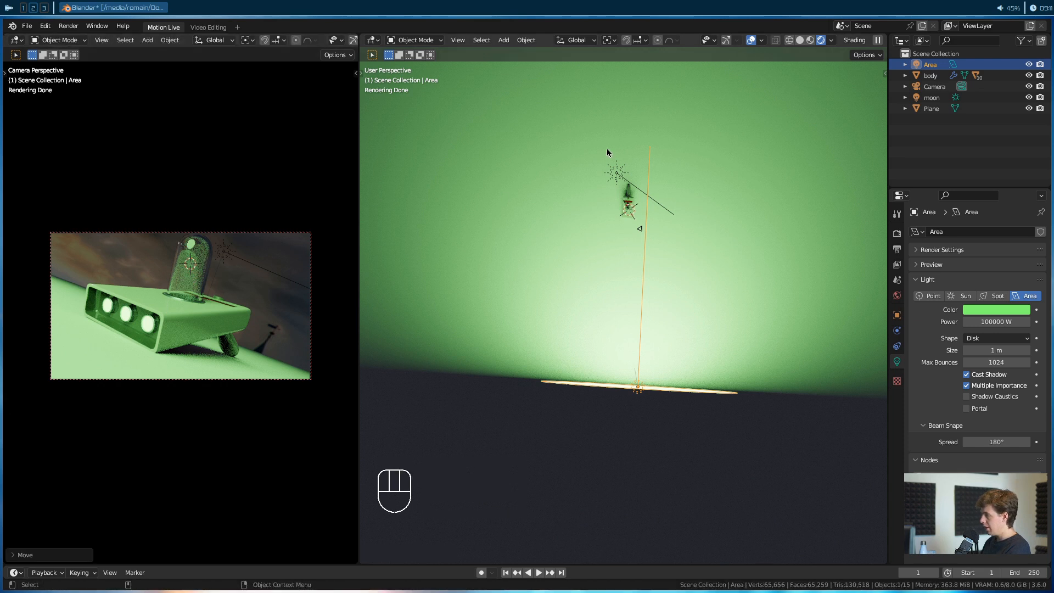
{"action": "left_click", "coordinate": [608, 40]}
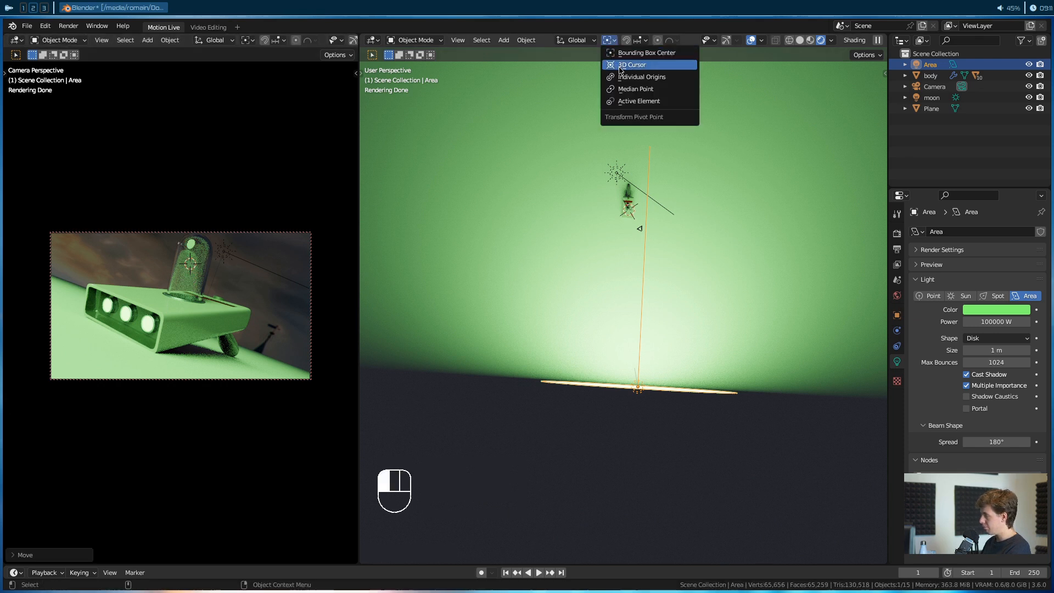
{"action": "left_click", "coordinate": [615, 64]}
Rotate the disk area light around the gun so it stands behind it and shines toward it.
{"action": "key", "text": "r"}
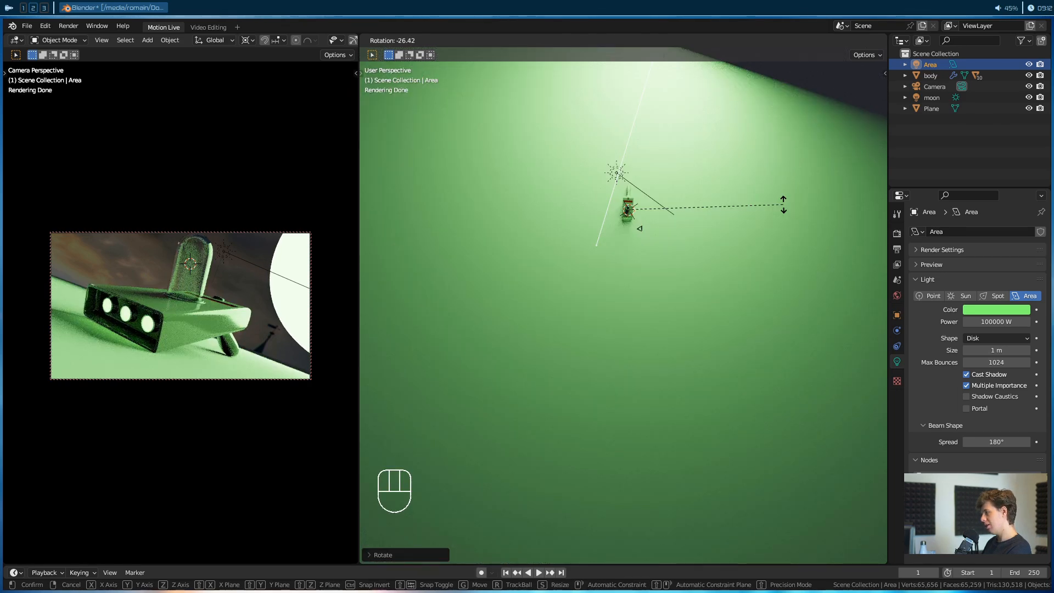
{"action": "left_click", "coordinate": [677, 439]}
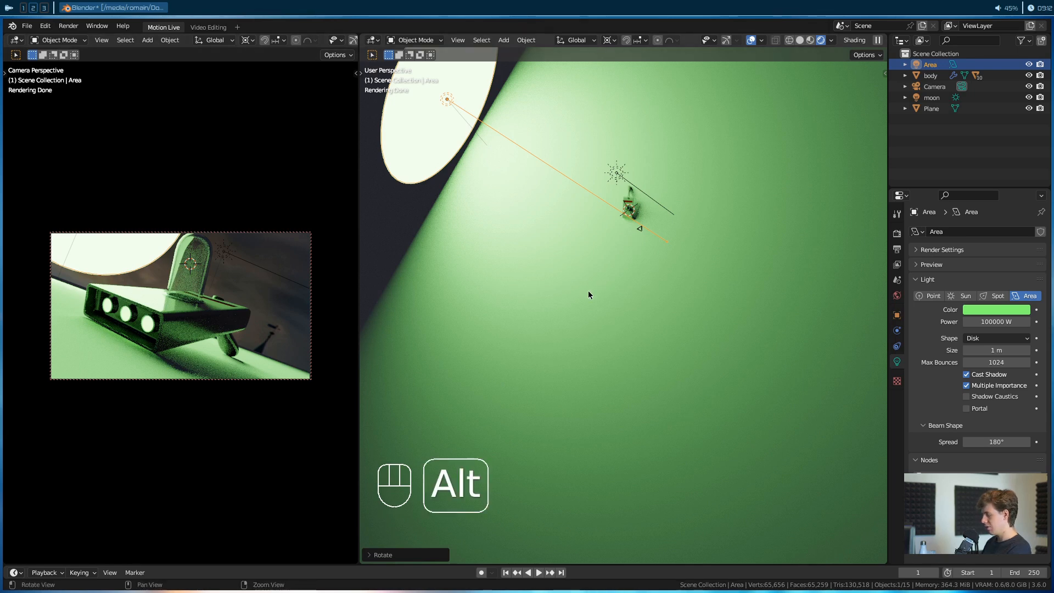
{"action": "left_click_drag", "start_coordinate": [587, 291], "coordinate": [637, 299], "text": "alt"}
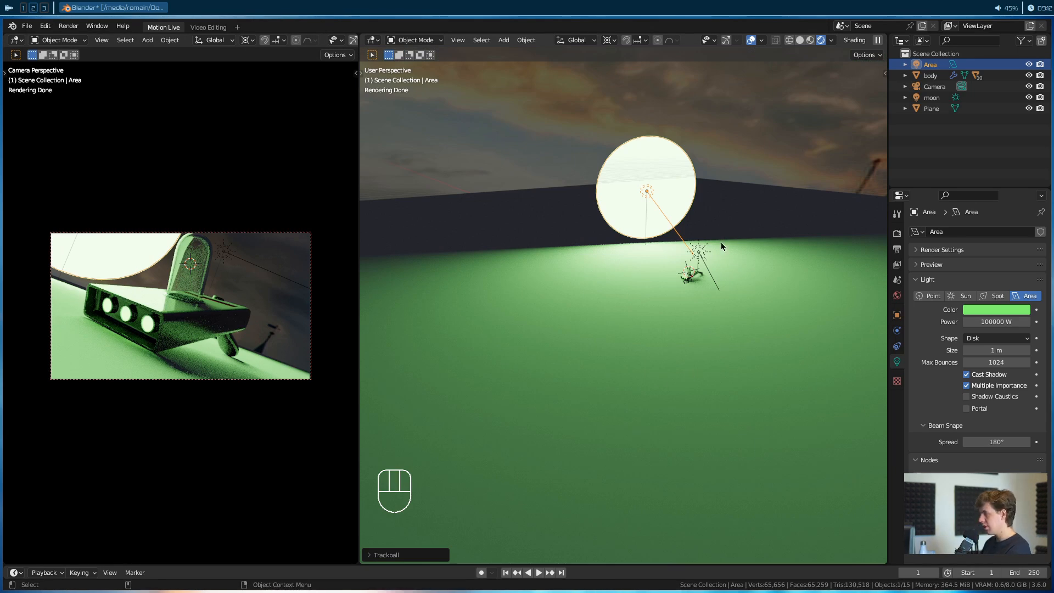
Rotate the moon light about -90° around the global Z axis and change its color to light purple.
{"action": "left_click", "coordinate": [704, 259]}
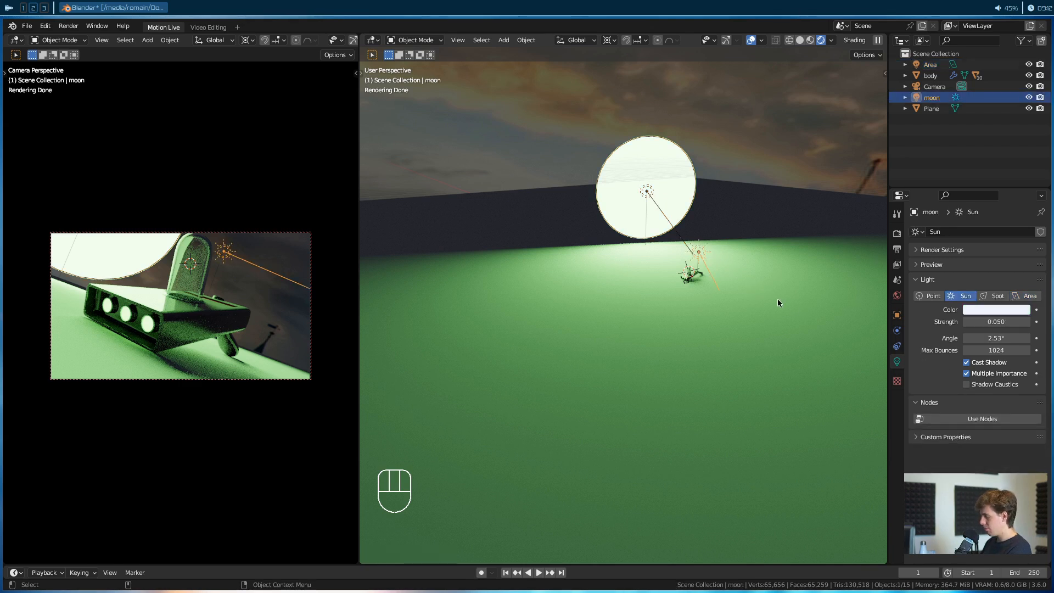
{"action": "key", "text": "r"}
{"action": "key", "text": "z"}
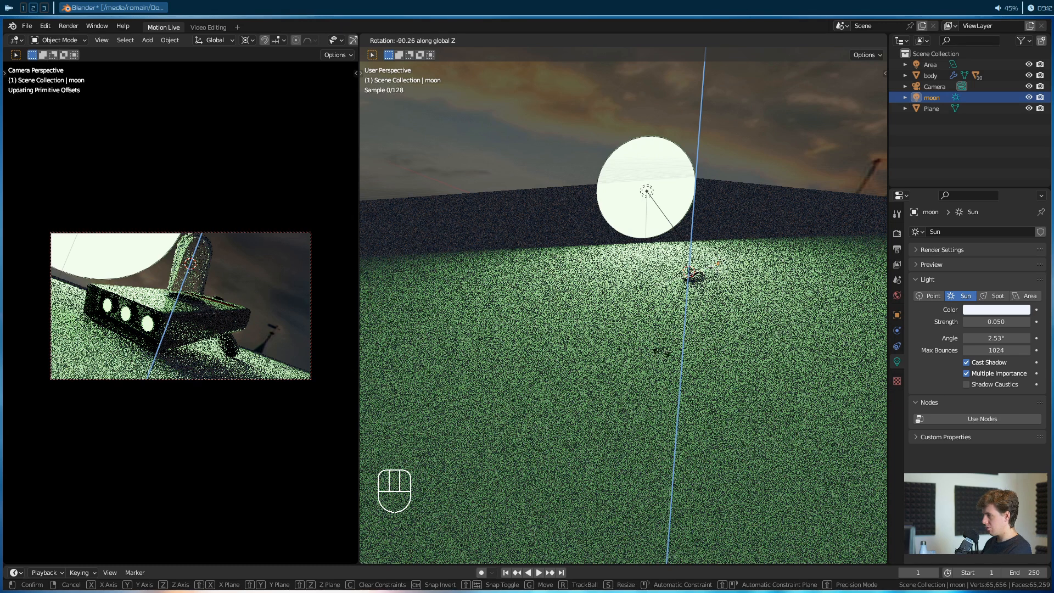
{"action": "left_click", "coordinate": [661, 352]}
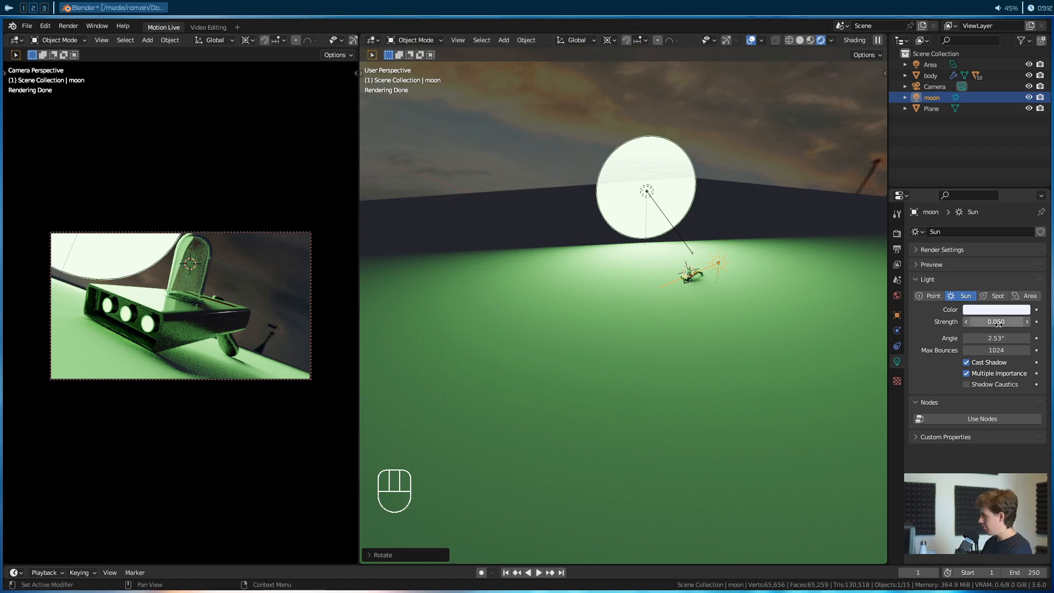
{"action": "left_click", "coordinate": [996, 310]}
{"action": "mouse_move", "coordinate": [980, 209]}
{"action": "left_mouse_down"}
{"action": "mouse_move", "coordinate": [976, 188]}
{"action": "mouse_move", "coordinate": [988, 213]}
{"action": "mouse_move", "coordinate": [1003, 202]}
{"action": "mouse_move", "coordinate": [984, 201]}
{"action": "left_mouse_up"}
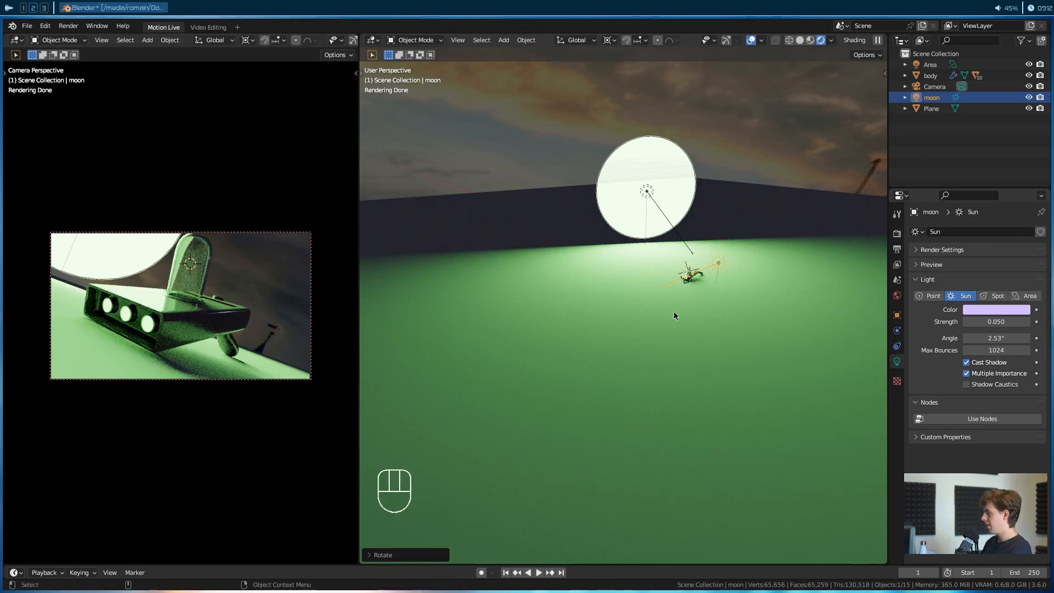
Set the green disk area light's power to 1 MW.
{"action": "scroll", "coordinate": [673, 313], "scroll_direction": "down", "scroll_amount": 2}
{"action": "left_click_drag", "start_coordinate": [639, 313], "coordinate": [659, 304], "text": "alt"}
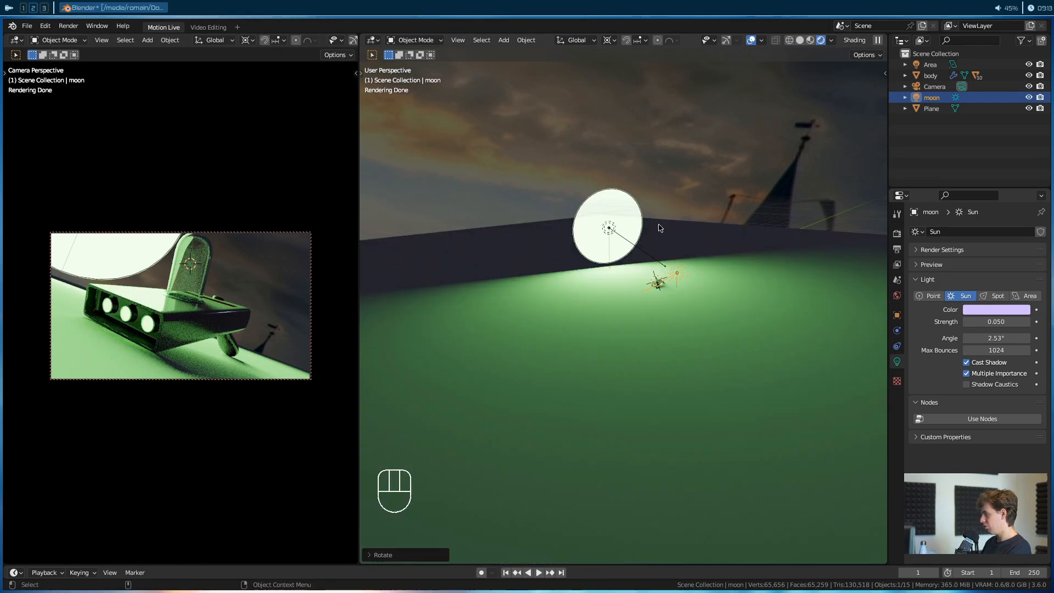
{"action": "left_click", "coordinate": [729, 264]}
{"action": "left_click", "coordinate": [615, 204]}
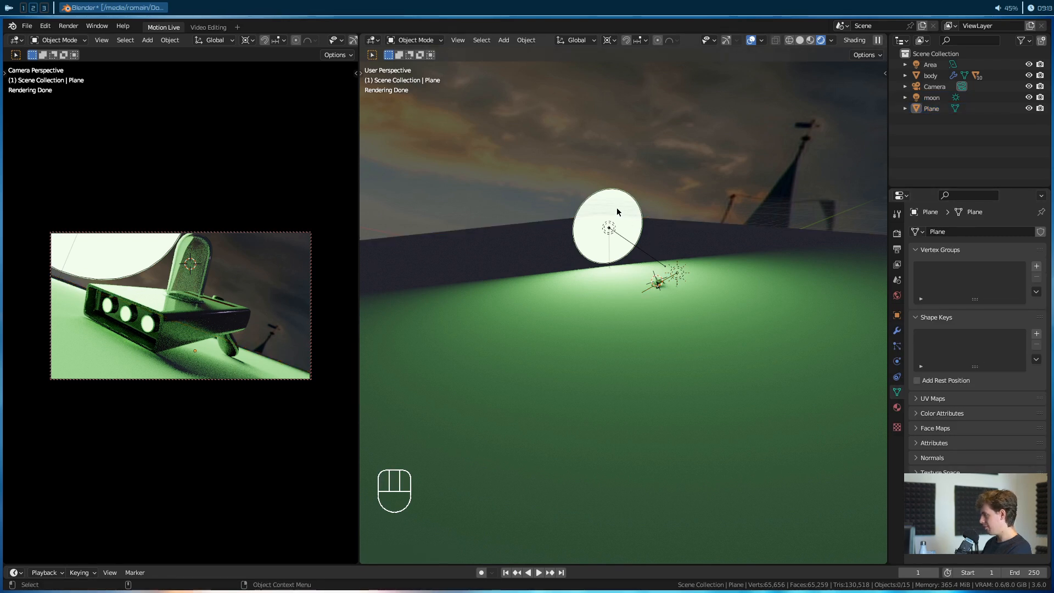
{"action": "left_click", "coordinate": [618, 214]}
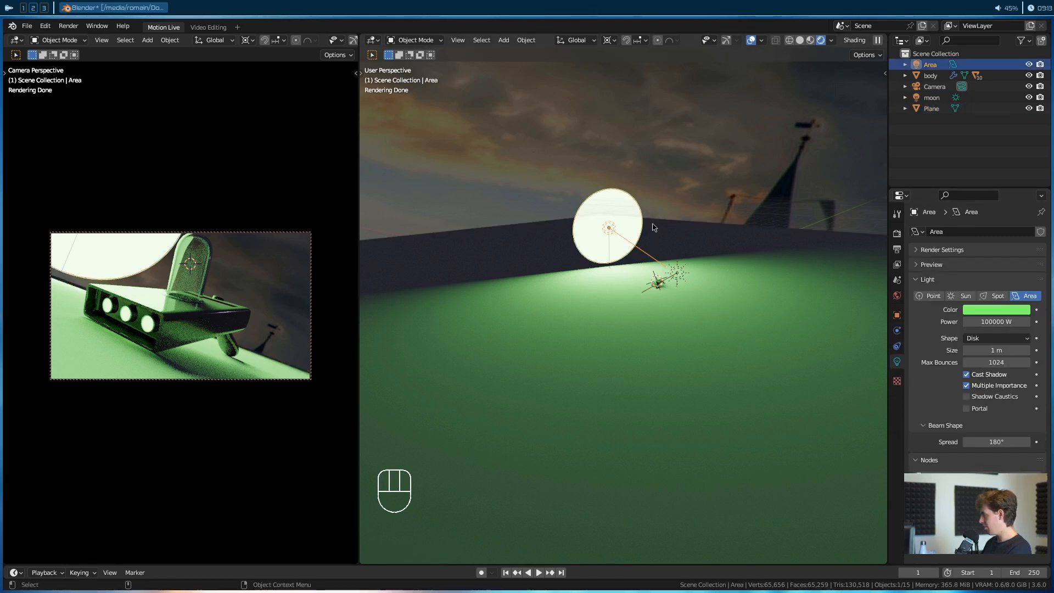
{"action": "left_click", "coordinate": [981, 322]}
{"action": "left_click_drag", "start_coordinate": [976, 322], "coordinate": [985, 336]}
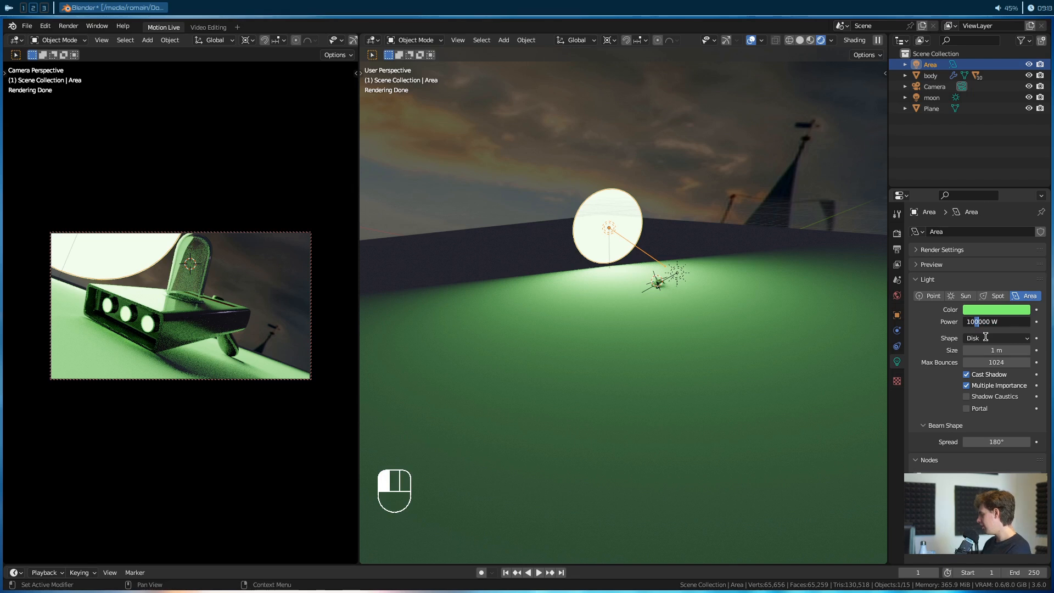
{"action": "key", "text": "Return"}
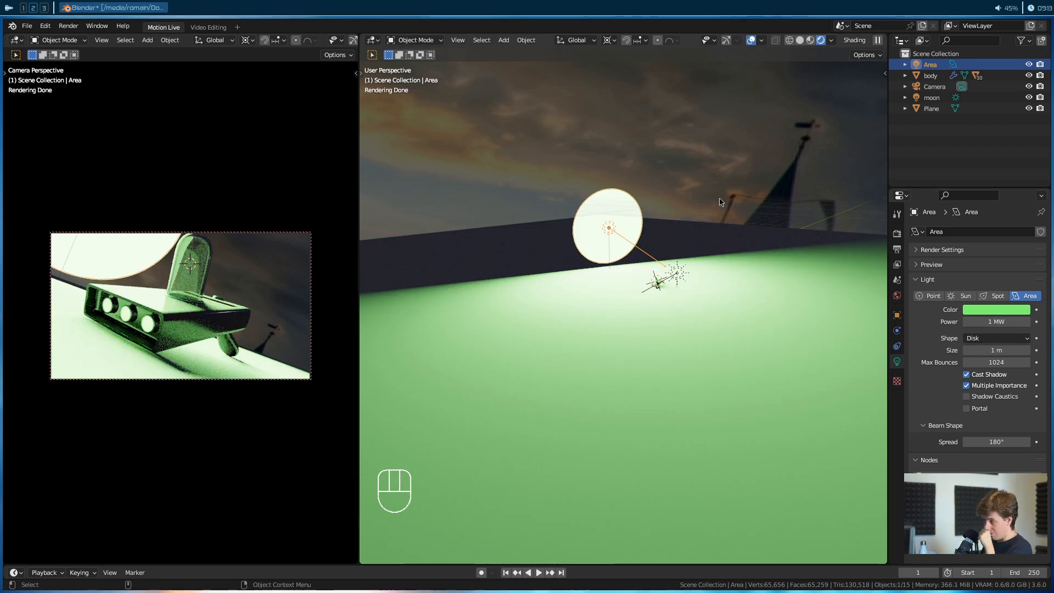
Enable shader nodes for the disk area light.
{"action": "scroll", "coordinate": [593, 225], "scroll_direction": "up", "scroll_amount": 2}
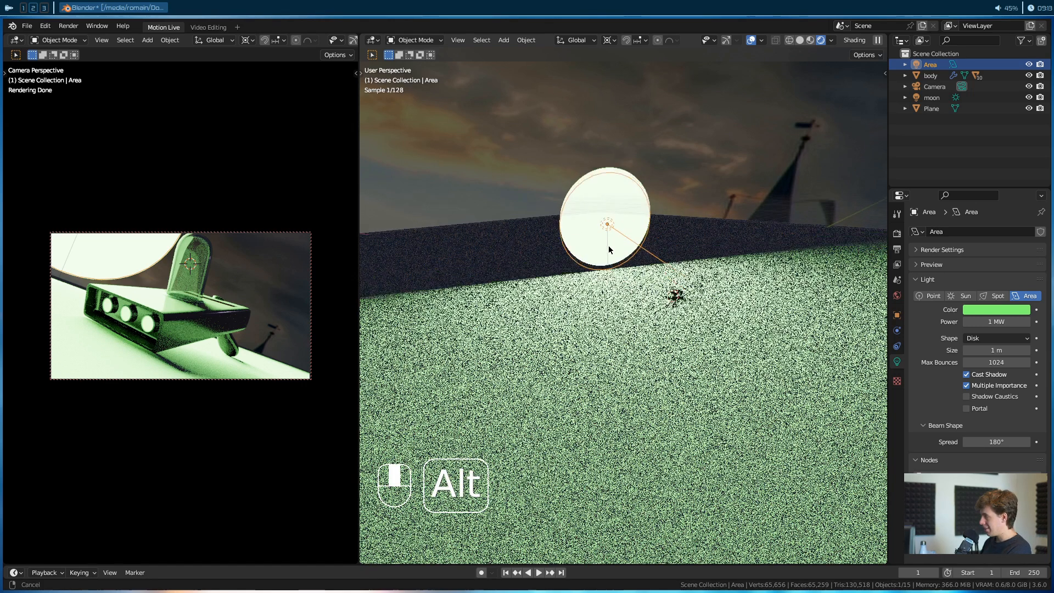
{"action": "left_click_drag", "start_coordinate": [607, 239], "coordinate": [633, 217], "text": "alt"}
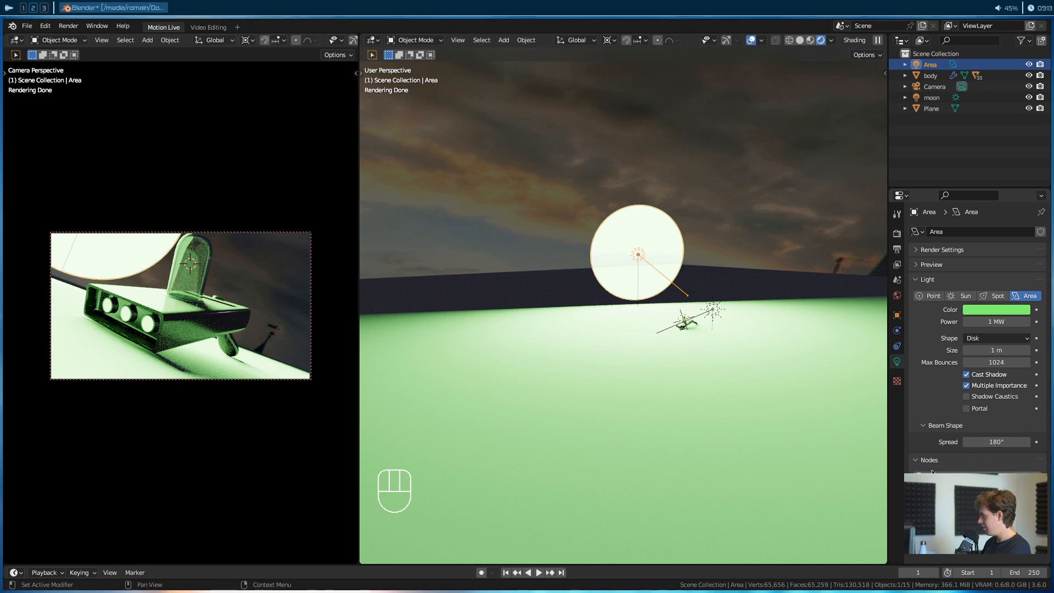
{"action": "left_click", "coordinate": [977, 476]}
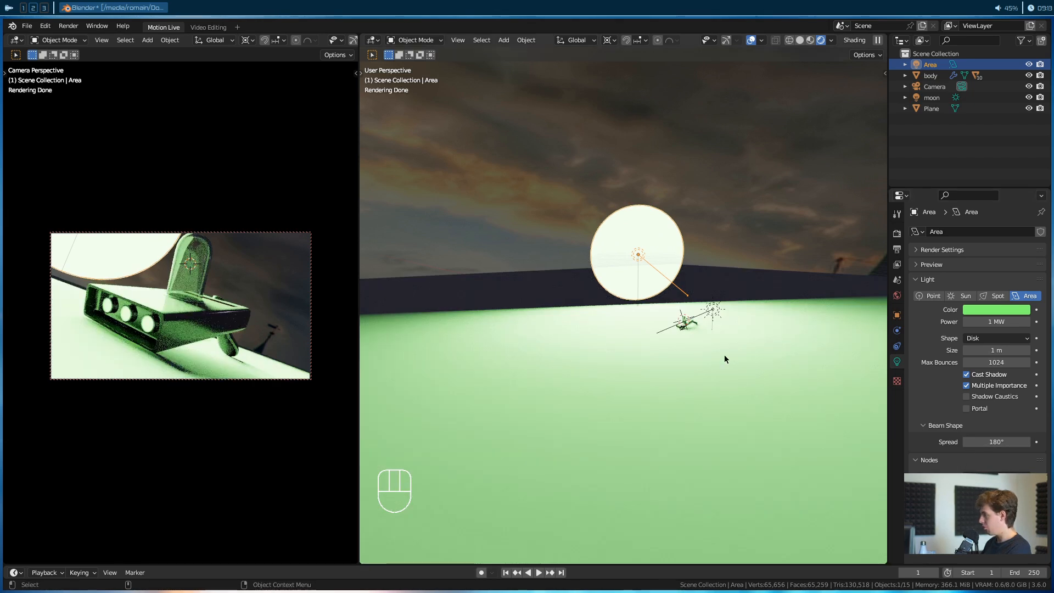
Try to turn the area light's base color white.
{"action": "left_click", "coordinate": [986, 309]}
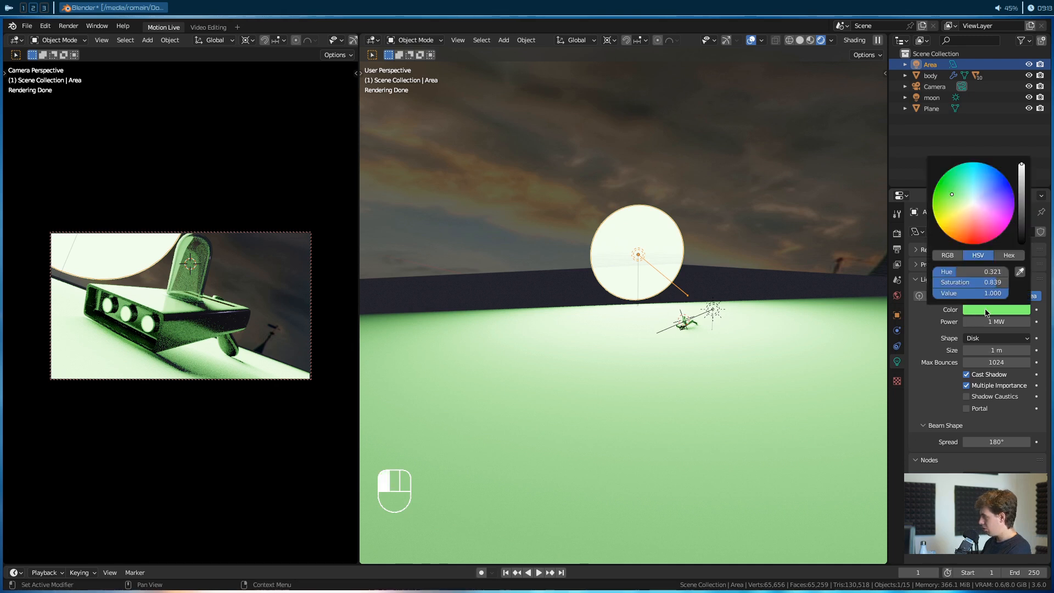
{"action": "left_click", "coordinate": [974, 204]}
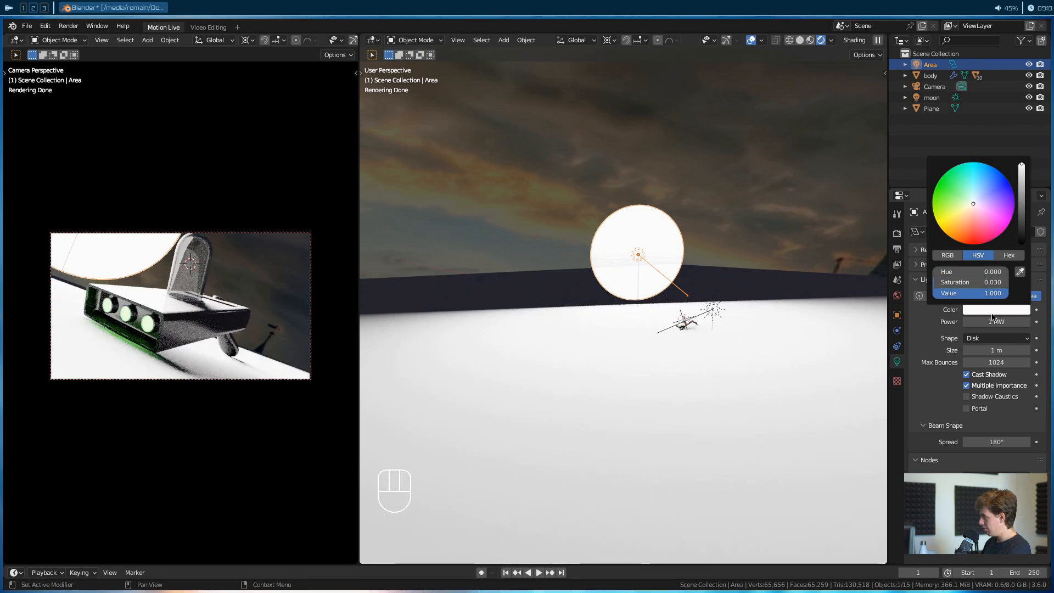
{"action": "key", "text": "ctrl+z"}
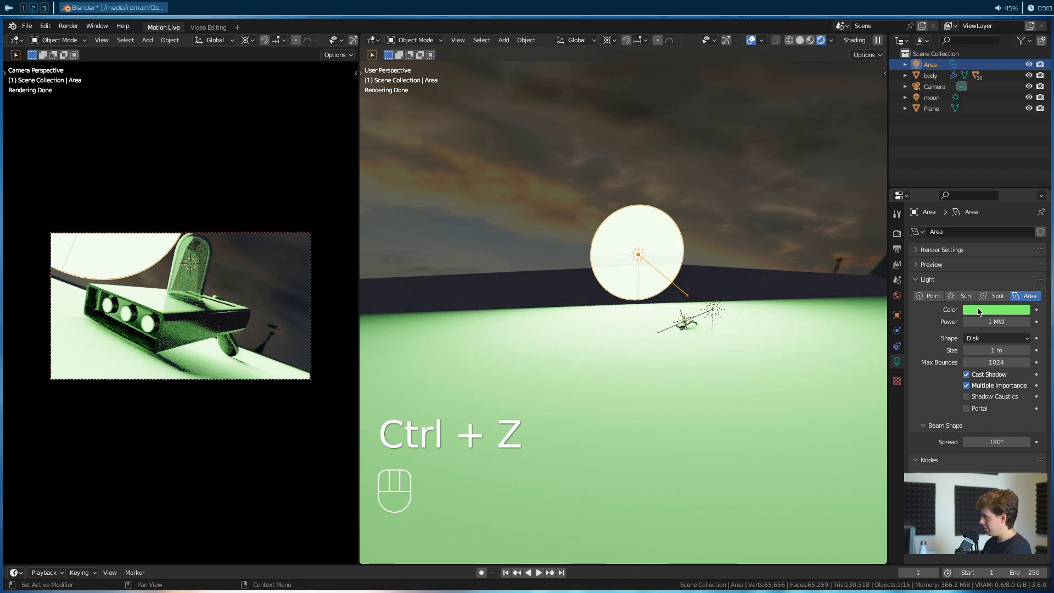
Copy the area light's green to its emission color and set the light's base color to white with saturation 0.
{"action": "key", "text": "ctrl+c"}
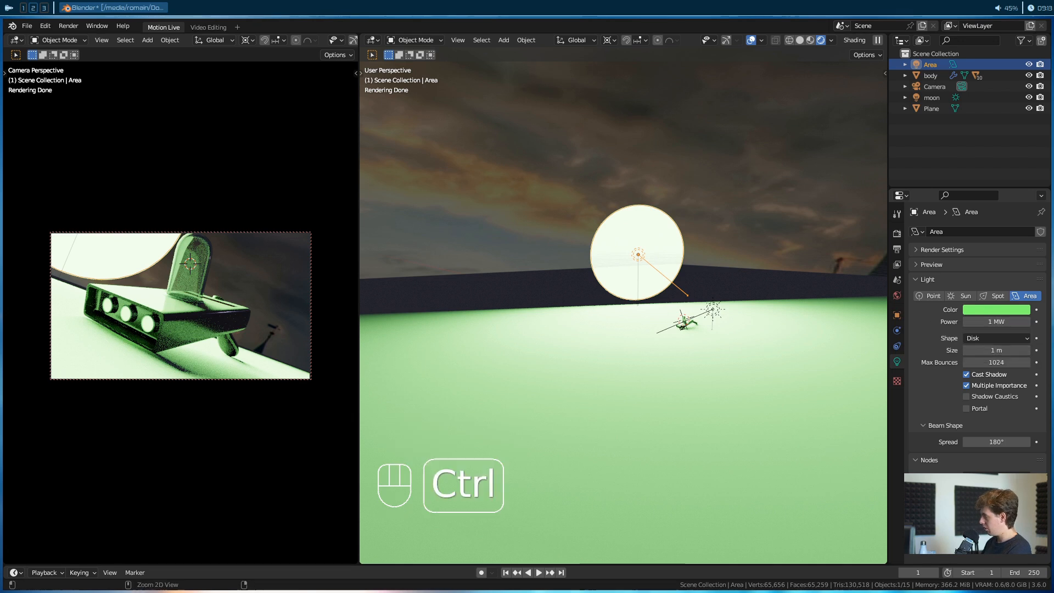
{"action": "key", "text": "ctrl+v"}
{"action": "left_click", "coordinate": [976, 309]}
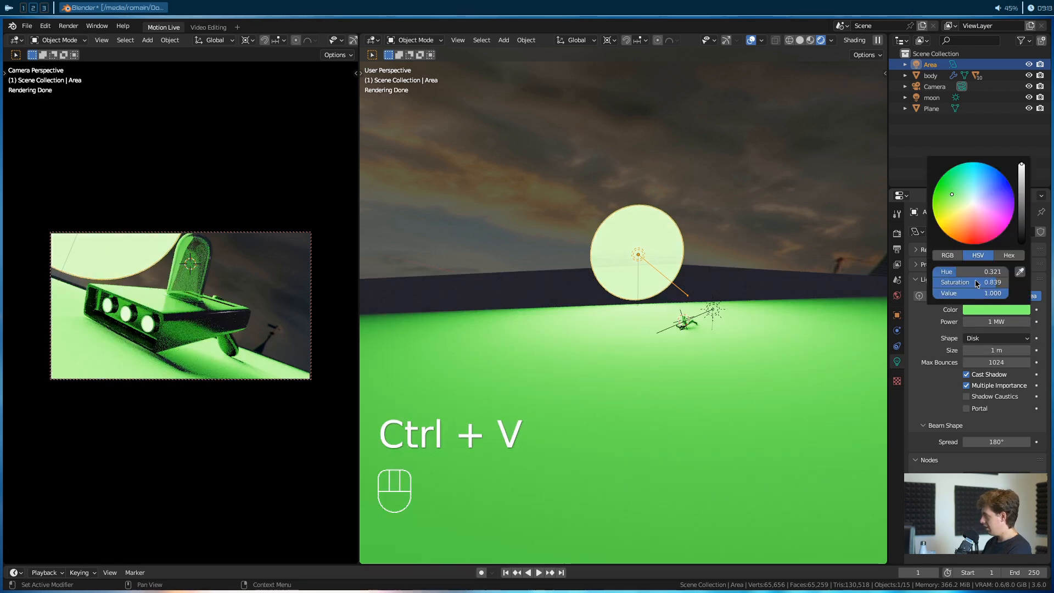
{"action": "left_click", "coordinate": [973, 203]}
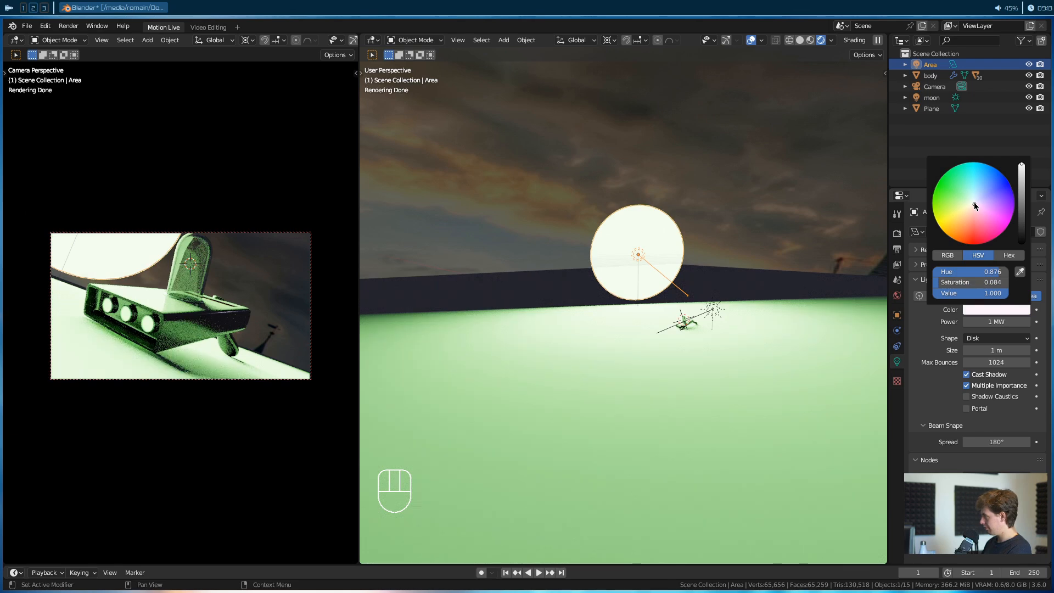
{"action": "left_click_drag", "start_coordinate": [977, 282], "coordinate": [949, 283]}
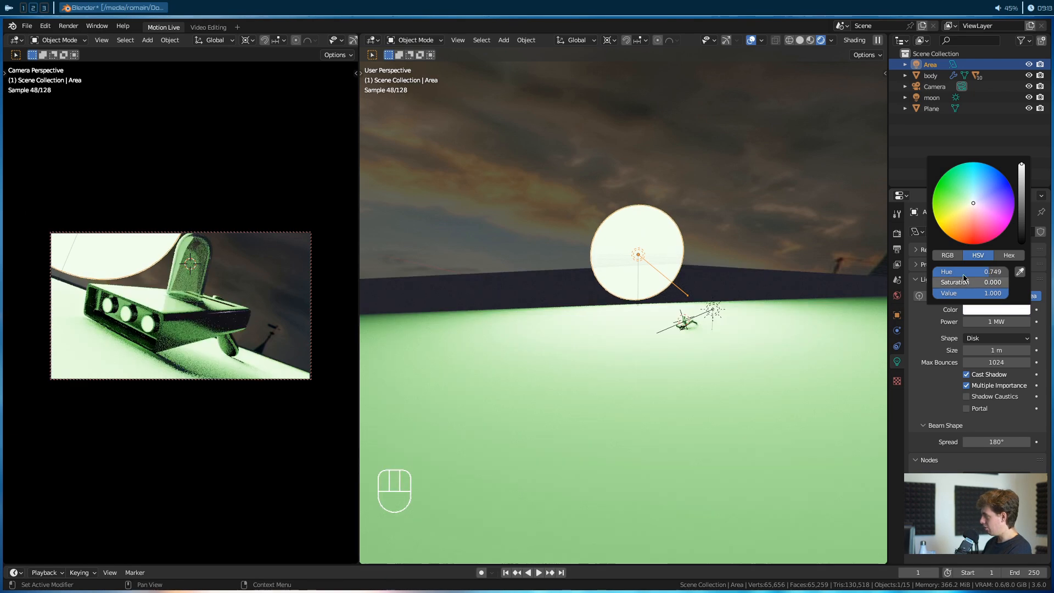
{"action": "left_click", "coordinate": [990, 310]}
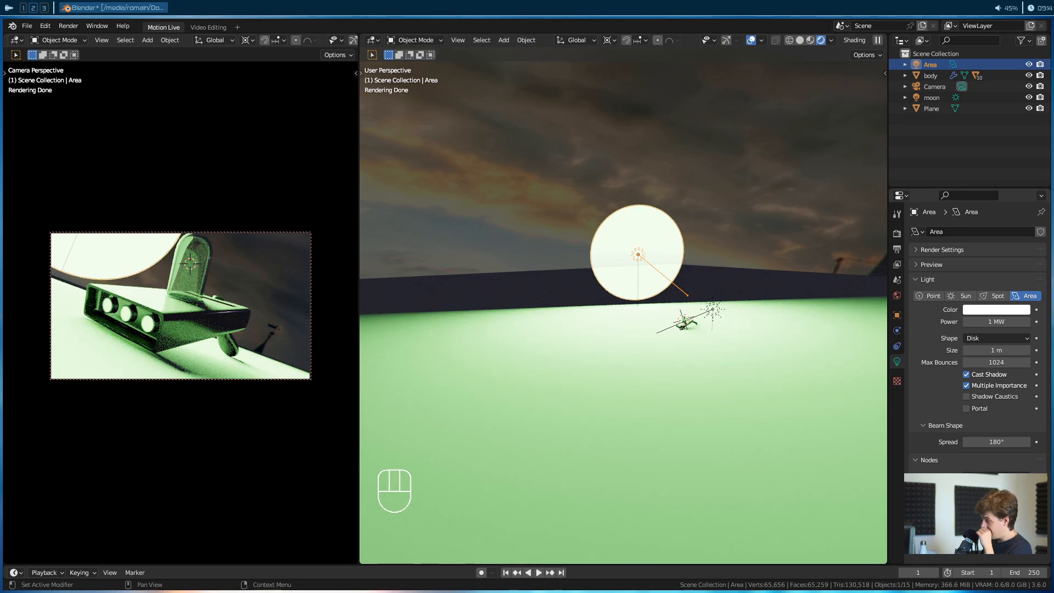
Split the 3D viewport and show the area light's nodes in a Shader Editor below, with the sidebar hidden.
{"action": "left_click_drag", "start_coordinate": [885, 562], "coordinate": [576, 336]}
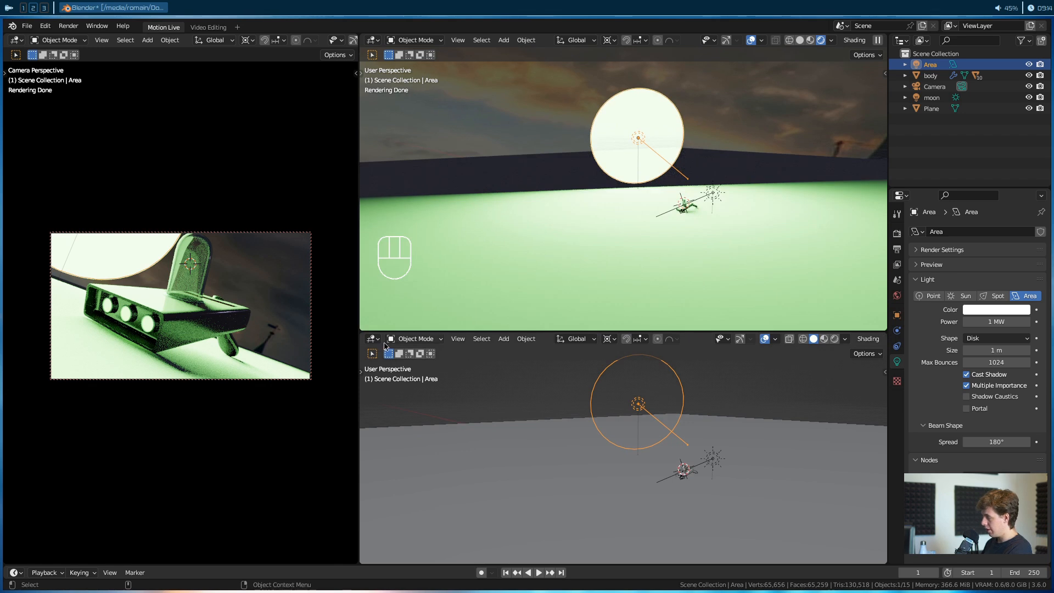
{"action": "left_click", "coordinate": [373, 339]}
{"action": "left_click", "coordinate": [386, 467]}
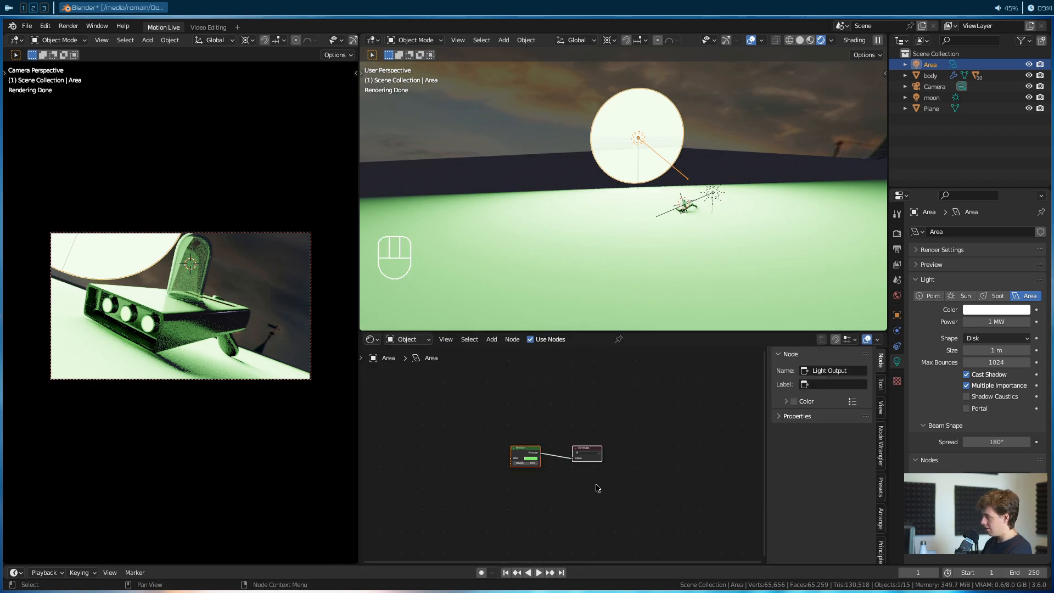
{"action": "scroll", "coordinate": [551, 470], "scroll_direction": "up", "scroll_amount": 3}
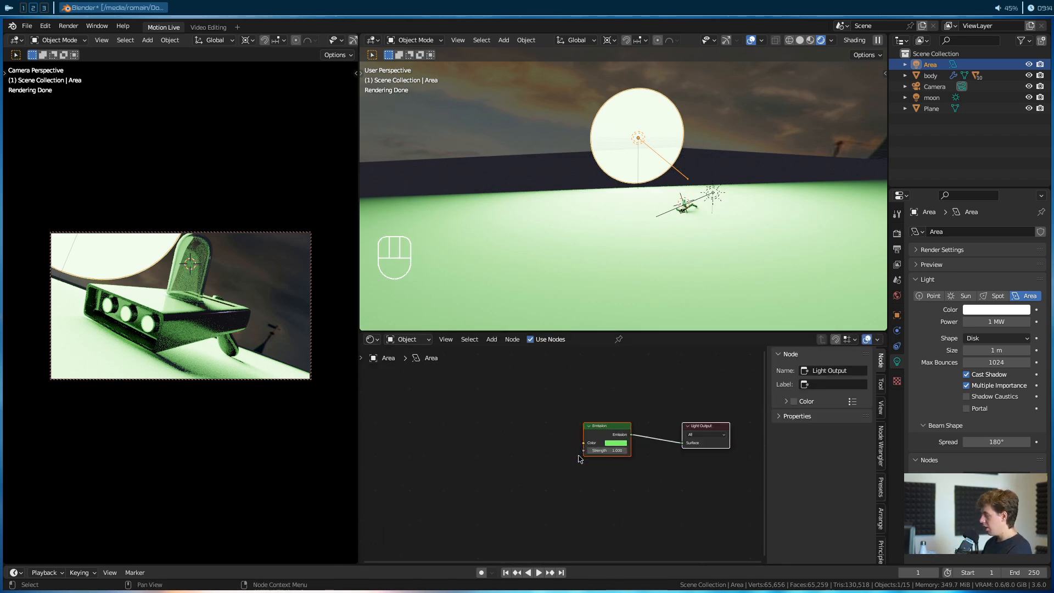
{"action": "key", "text": "n"}
{"action": "scroll", "coordinate": [553, 465], "scroll_direction": "up", "scroll_amount": 3}
{"action": "middle_click_drag", "start_coordinate": [553, 464], "coordinate": [501, 465]}
{"action": "left_click_drag", "start_coordinate": [681, 404], "coordinate": [713, 399]}
{"action": "left_click", "coordinate": [599, 432]}
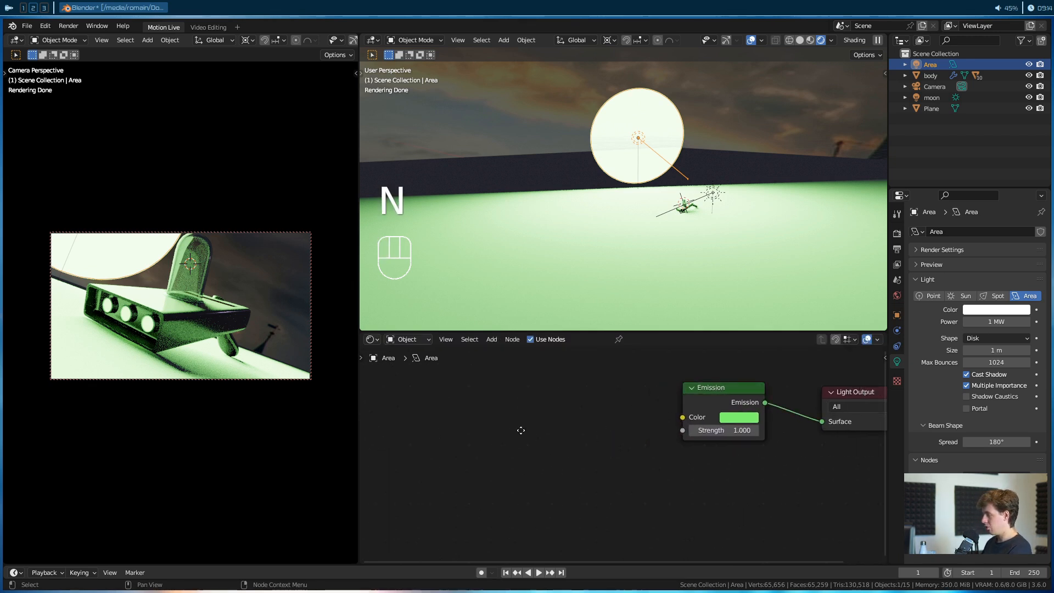
Add a Noise Texture to the area light's nodes, preview it as the light output and set its scale to 27.1.
{"action": "middle_click_drag", "start_coordinate": [520, 430], "coordinate": [541, 434]}
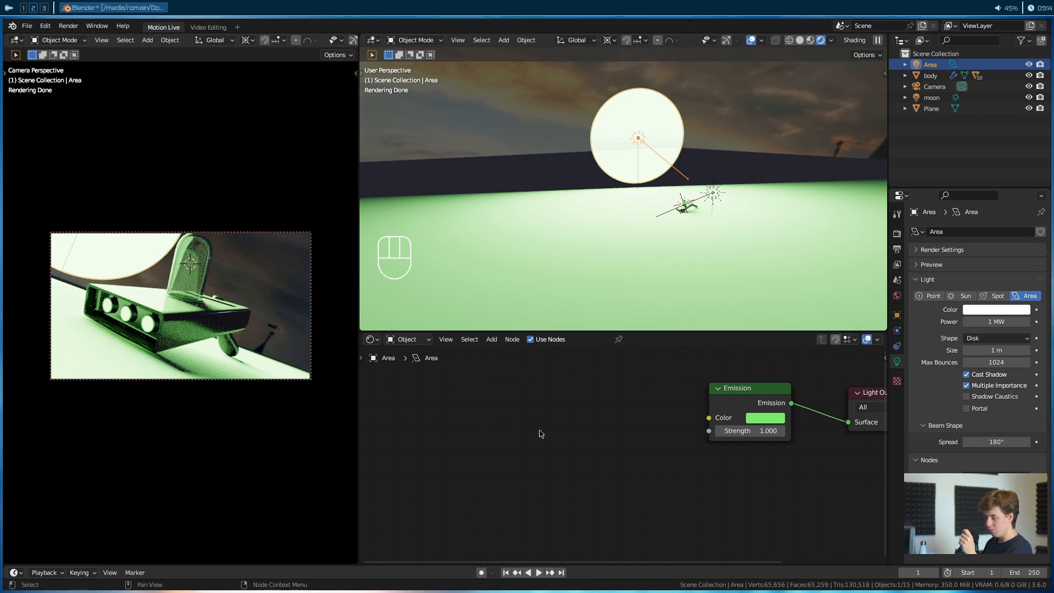
{"action": "key", "text": "shift+a"}
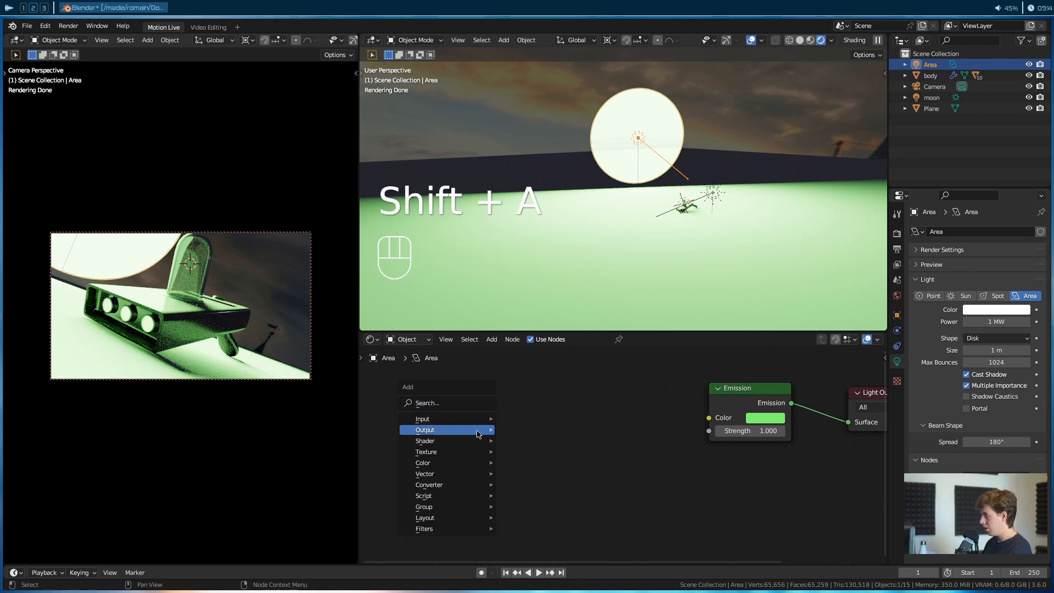
{"action": "mouse_move", "coordinate": [477, 459]}
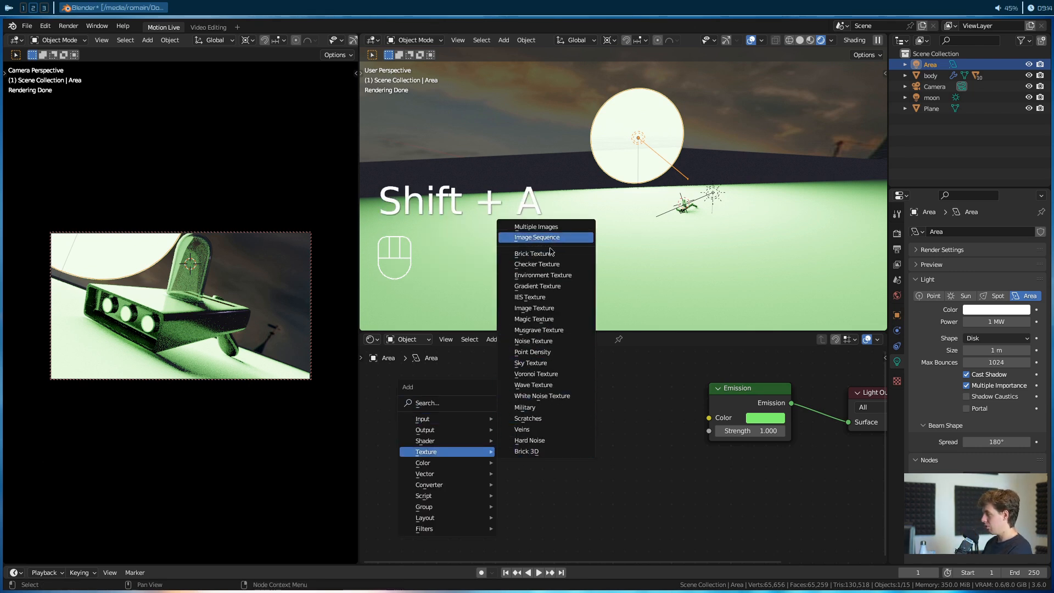
{"action": "left_click", "coordinate": [533, 341]}
{"action": "left_click", "coordinate": [464, 415]}
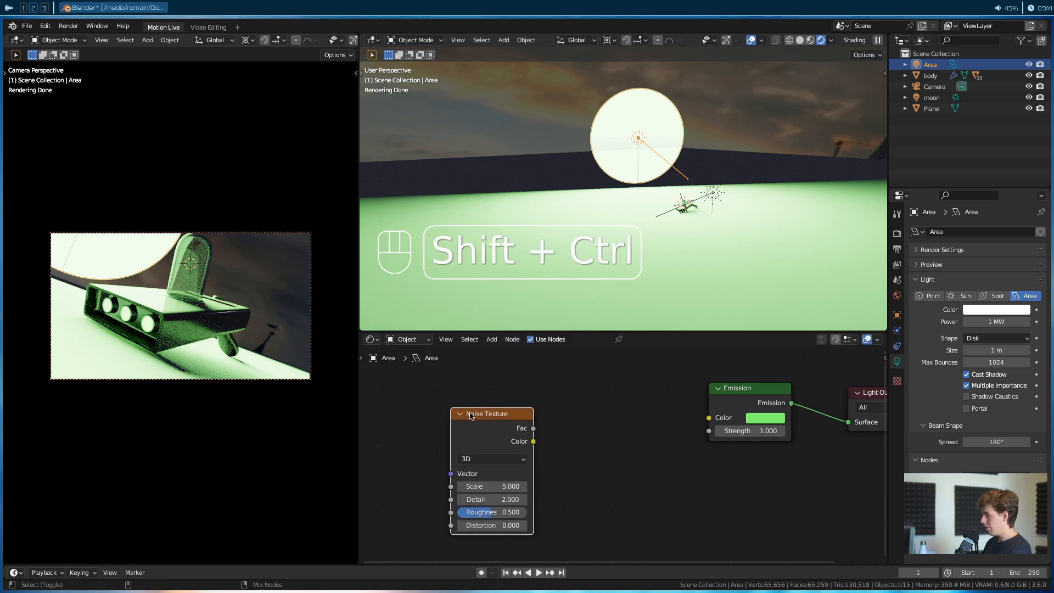
{"action": "left_click", "coordinate": [464, 415], "text": "ctrl+shift"}
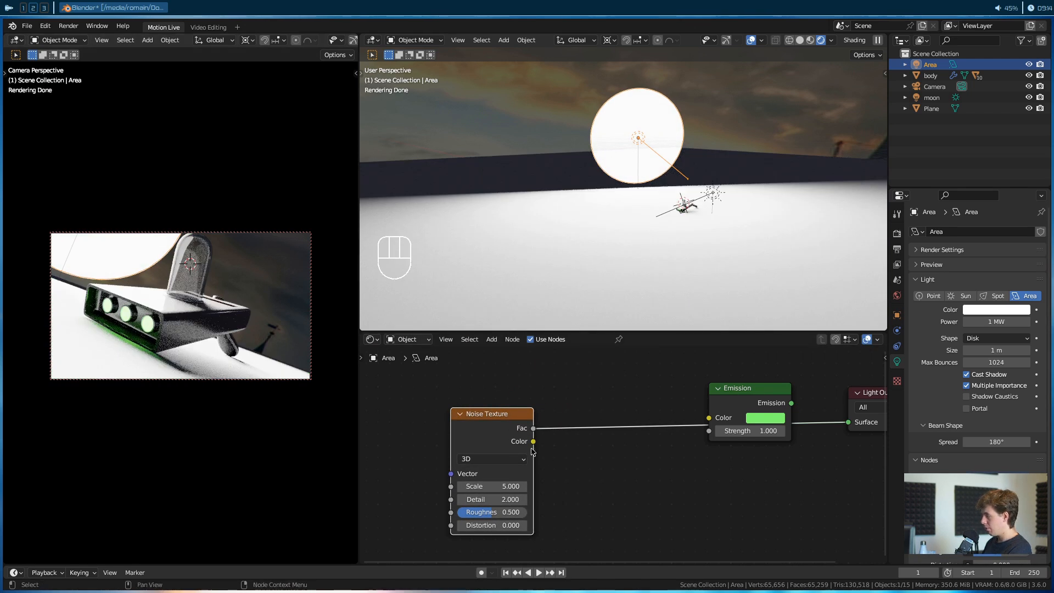
{"action": "left_click_drag", "start_coordinate": [517, 486], "coordinate": [549, 486]}
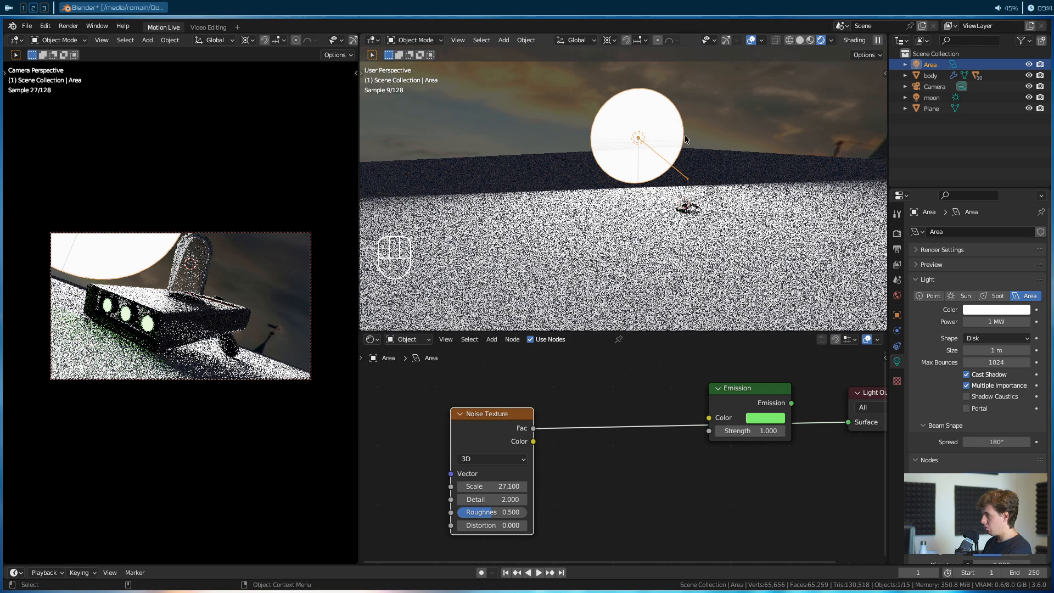
Feed the Noise Texture's vector with the Generated output of a new Texture Coordinate node.
{"action": "middle_click_drag", "start_coordinate": [406, 452], "coordinate": [578, 415]}
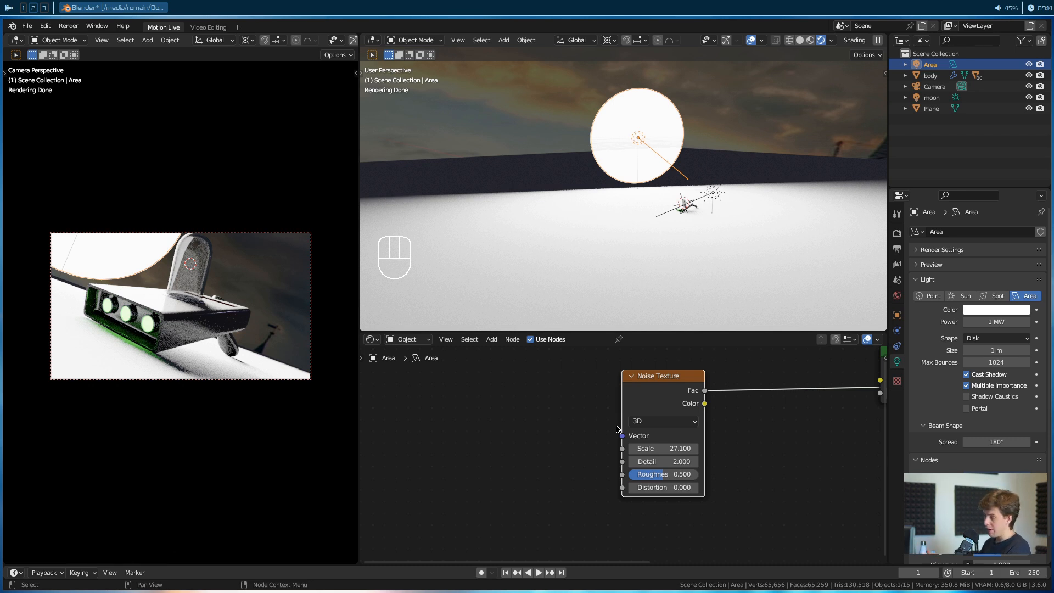
{"action": "left_click_drag", "start_coordinate": [623, 436], "coordinate": [525, 412]}
{"action": "type", "text": "ge"}
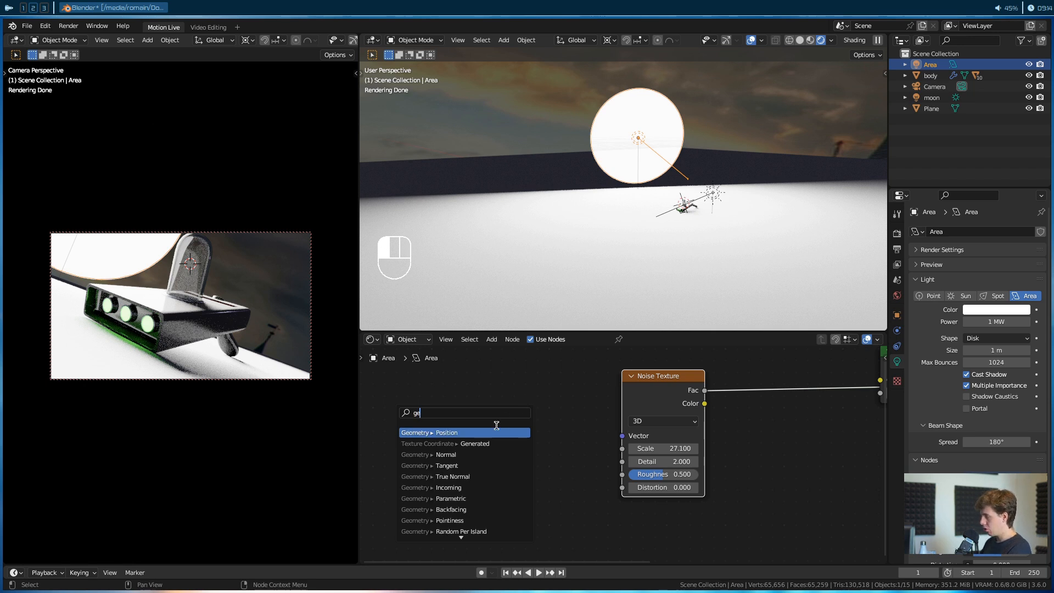
{"action": "left_click", "coordinate": [454, 444]}
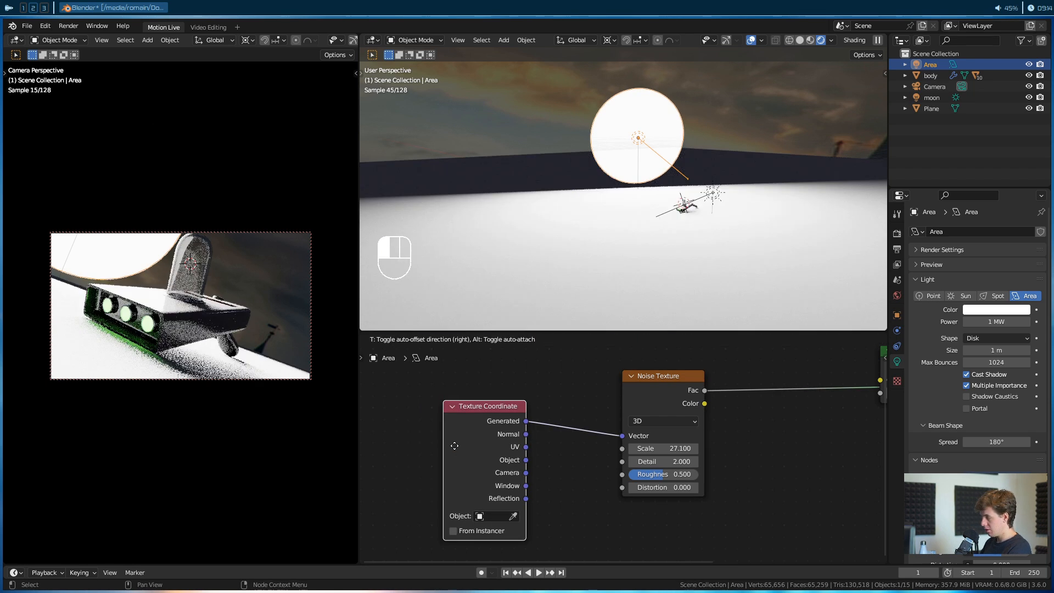
{"action": "left_click", "coordinate": [442, 439]}
{"action": "left_click_drag", "start_coordinate": [648, 453], "coordinate": [604, 454]}
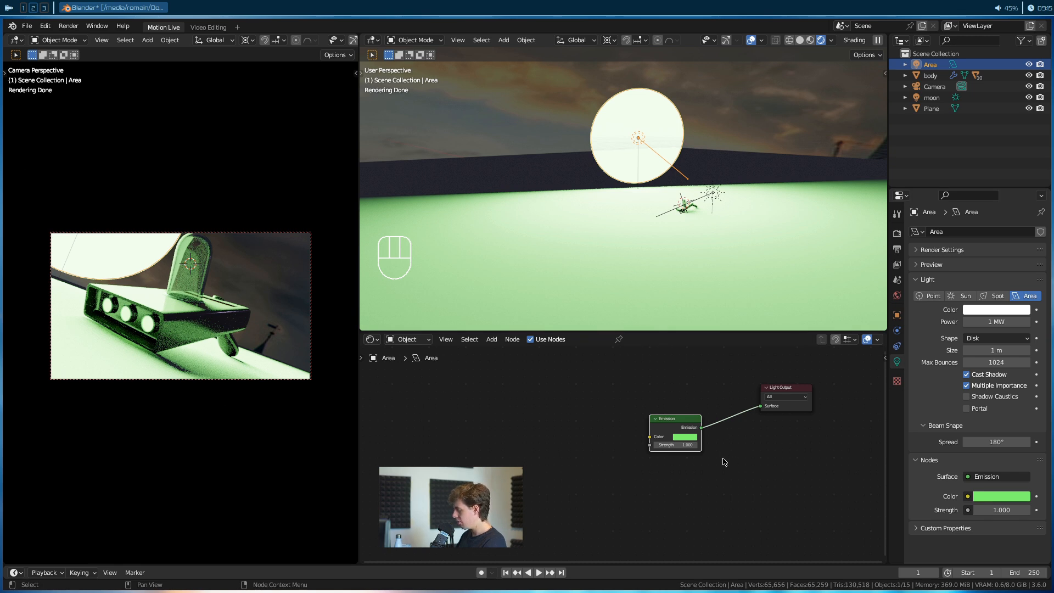
{"action": "left_click", "coordinate": [662, 466]}
{"action": "left_click", "coordinate": [473, 420]}
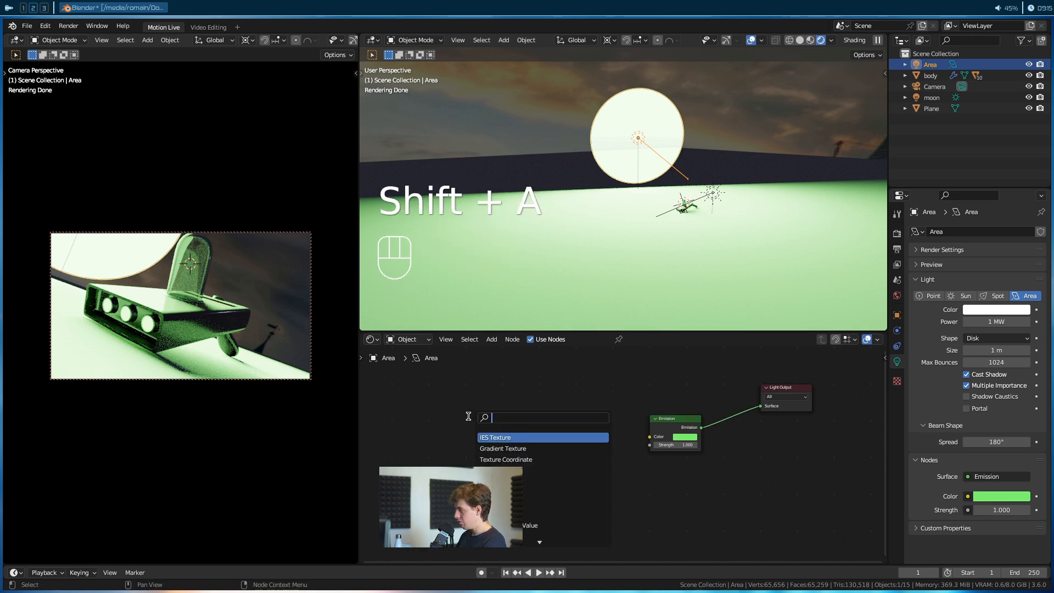
{"action": "key", "text": "Escape"}
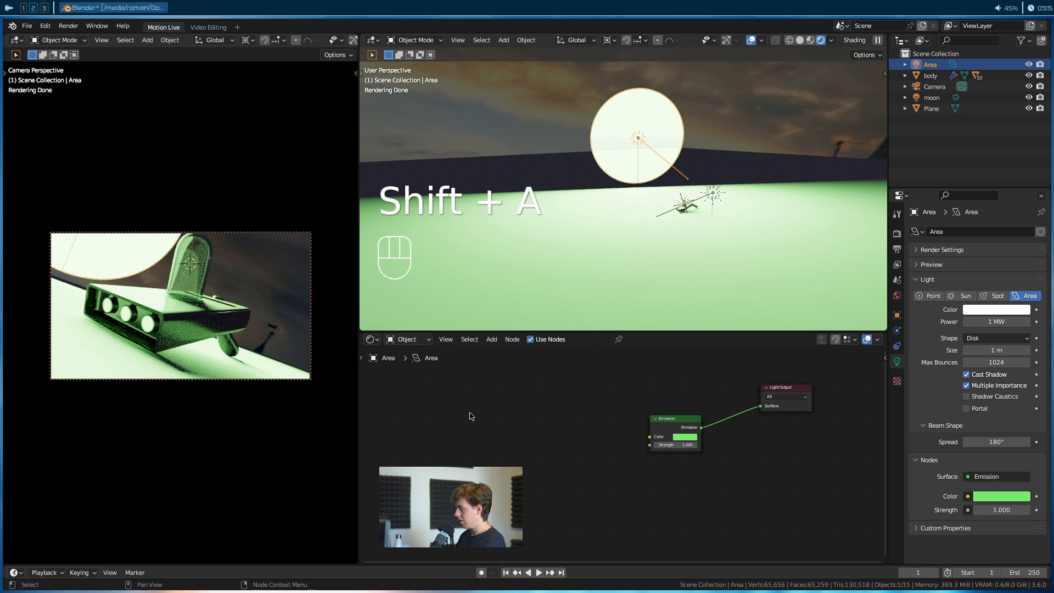
Add a Noise Texture node and connect its Fac output to the Light Output's surface.
{"action": "key", "text": "shift+a"}
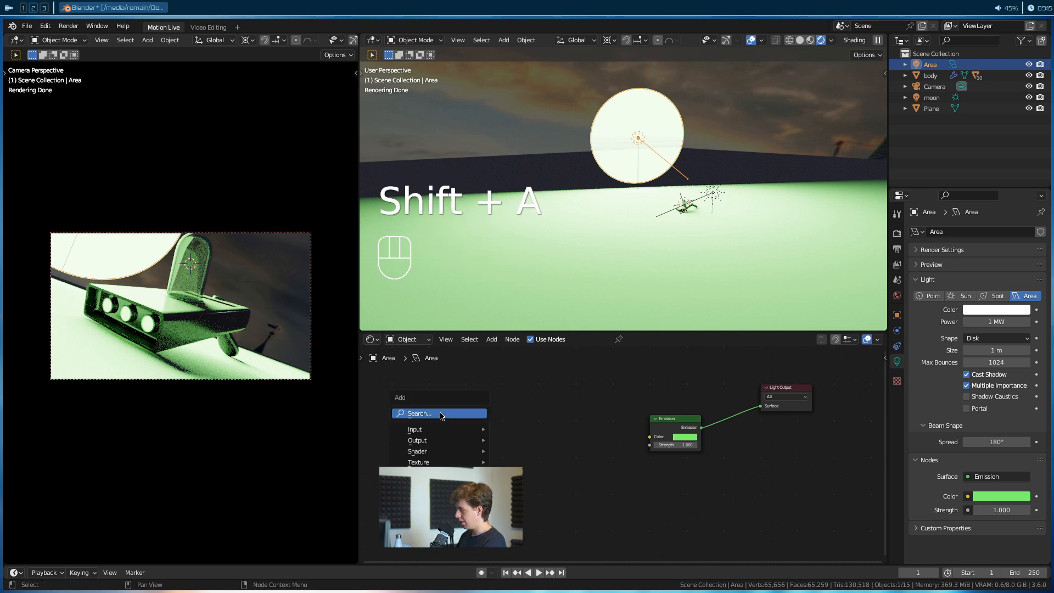
{"action": "mouse_move", "coordinate": [425, 462]}
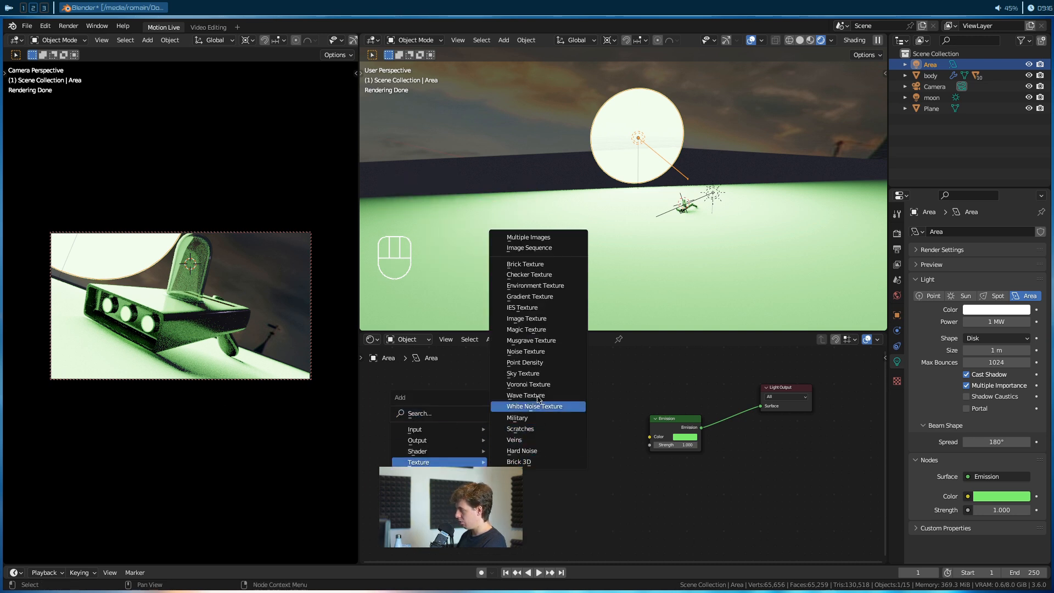
{"action": "left_click", "coordinate": [525, 352]}
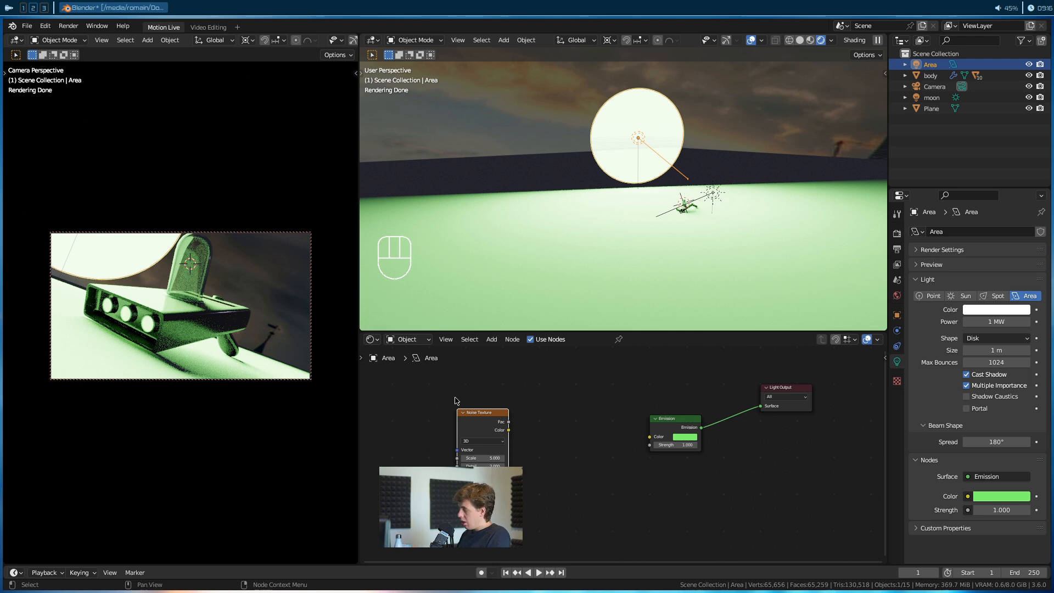
{"action": "scroll", "coordinate": [737, 444], "scroll_direction": "up", "scroll_amount": 1}
{"action": "left_click_drag", "start_coordinate": [449, 415], "coordinate": [768, 399]}
{"action": "left_click_drag", "start_coordinate": [418, 426], "coordinate": [450, 419]}
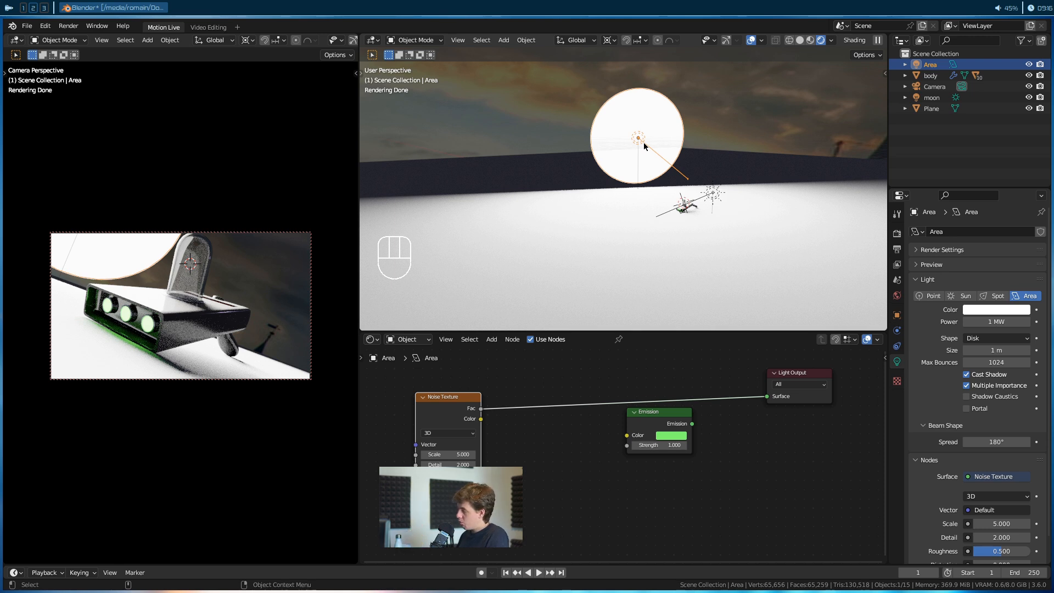
Spread the nodes apart and insert a Map Range node on the link between the Noise Texture and the Light Output.
{"action": "middle_click_drag", "start_coordinate": [519, 420], "coordinate": [567, 419]}
{"action": "left_click_drag", "start_coordinate": [488, 408], "coordinate": [427, 408]}
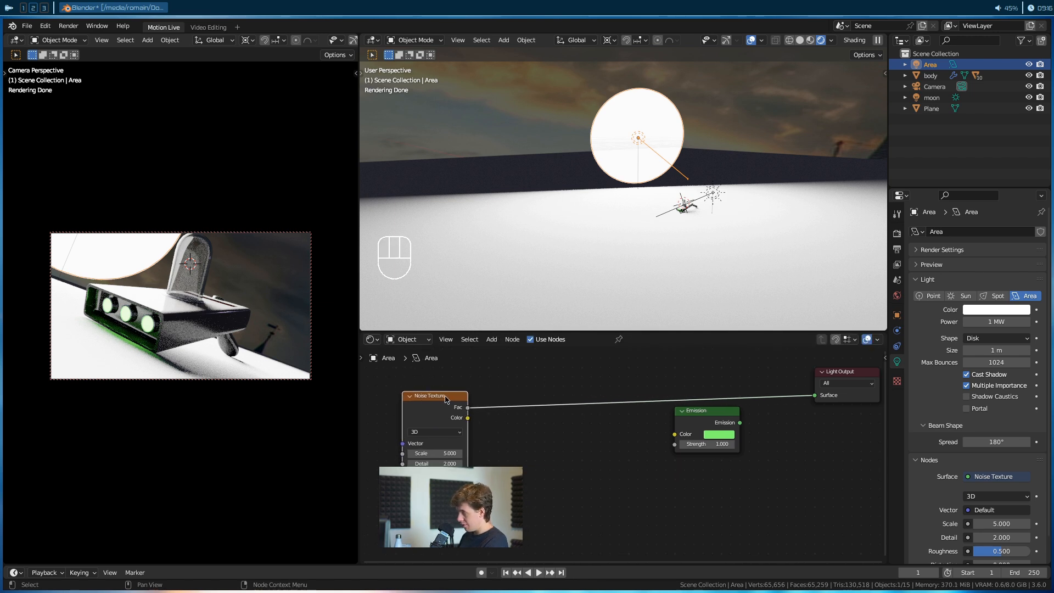
{"action": "left_click_drag", "start_coordinate": [680, 434], "coordinate": [702, 449]}
{"action": "key", "text": "shift+a"}
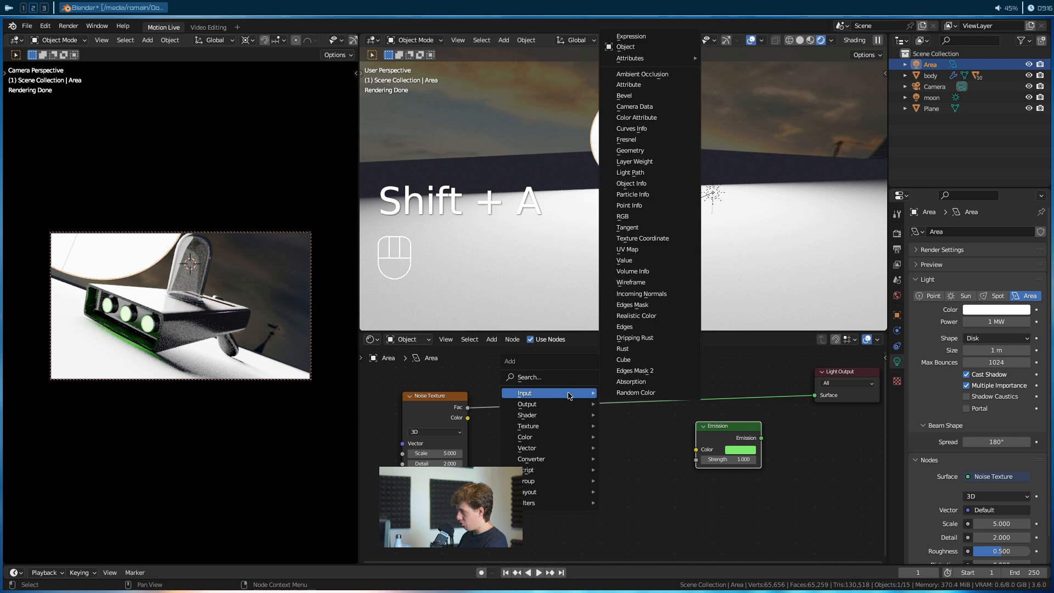
{"action": "left_click", "coordinate": [558, 378]}
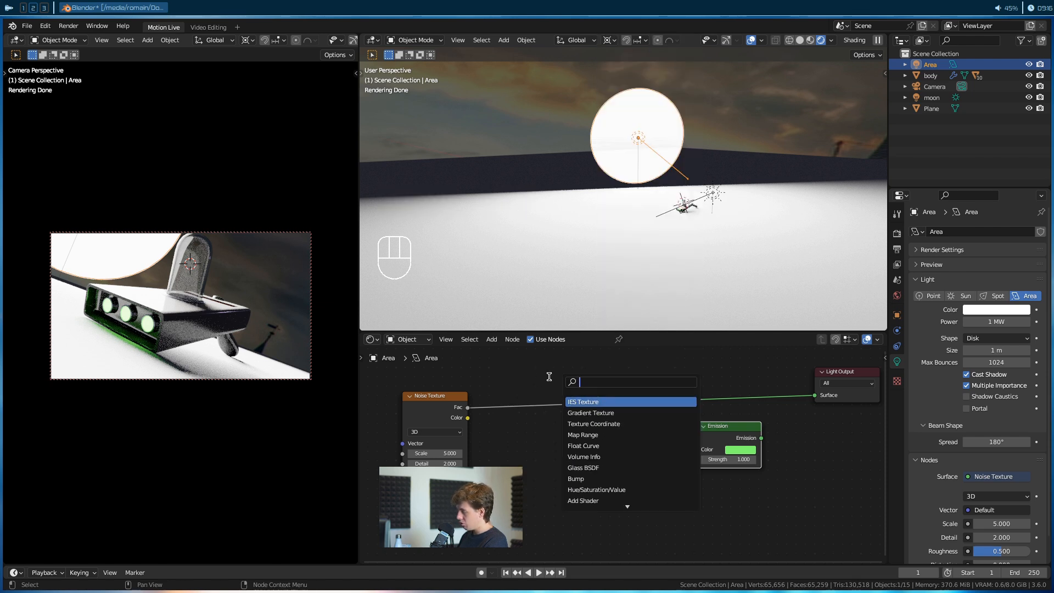
{"action": "type", "text": "map ta"}
{"action": "key", "text": "BackSpace"}
{"action": "type", "text": "ra"}
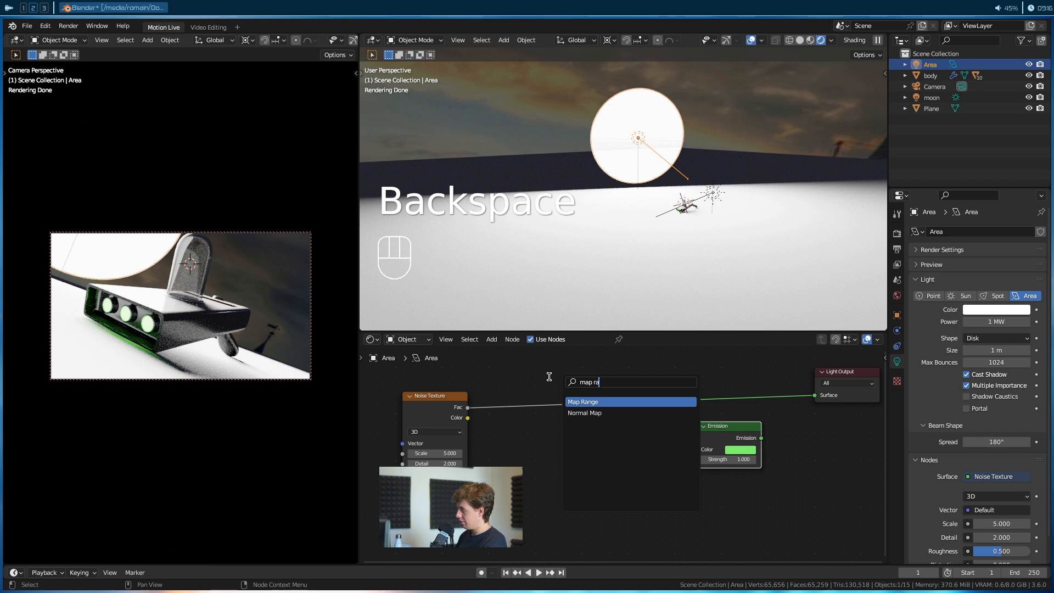
{"action": "key", "text": "Return"}
{"action": "left_click", "coordinate": [548, 407]}
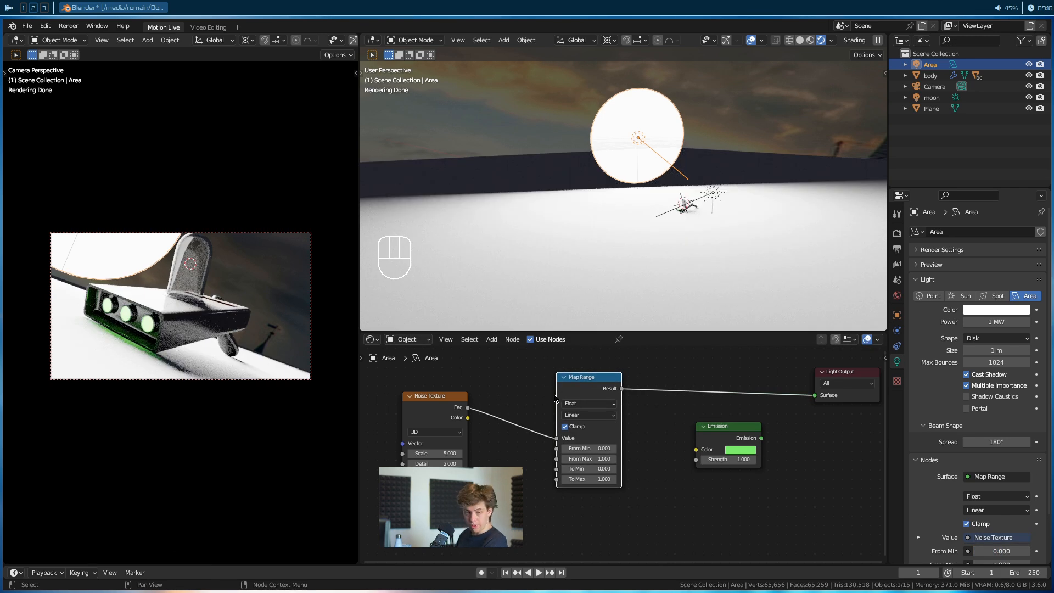
Set the Map Range's From Min to 0.46 and From Max to 0.5 to sharpen the noise contrast.
{"action": "scroll", "coordinate": [535, 408], "scroll_direction": "up", "scroll_amount": 3}
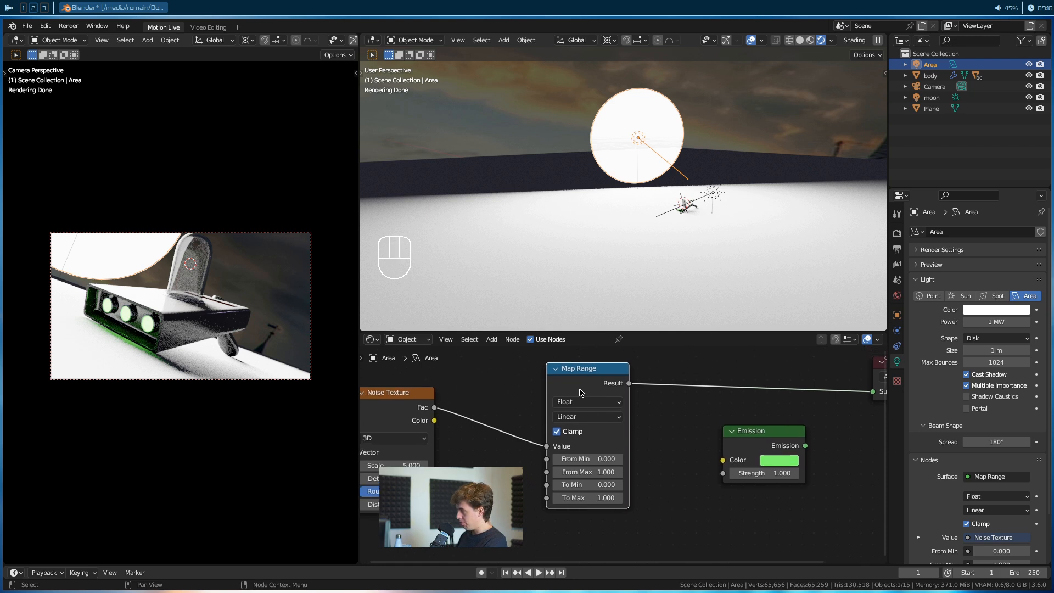
{"action": "middle_click_drag", "start_coordinate": [535, 408], "coordinate": [566, 378]}
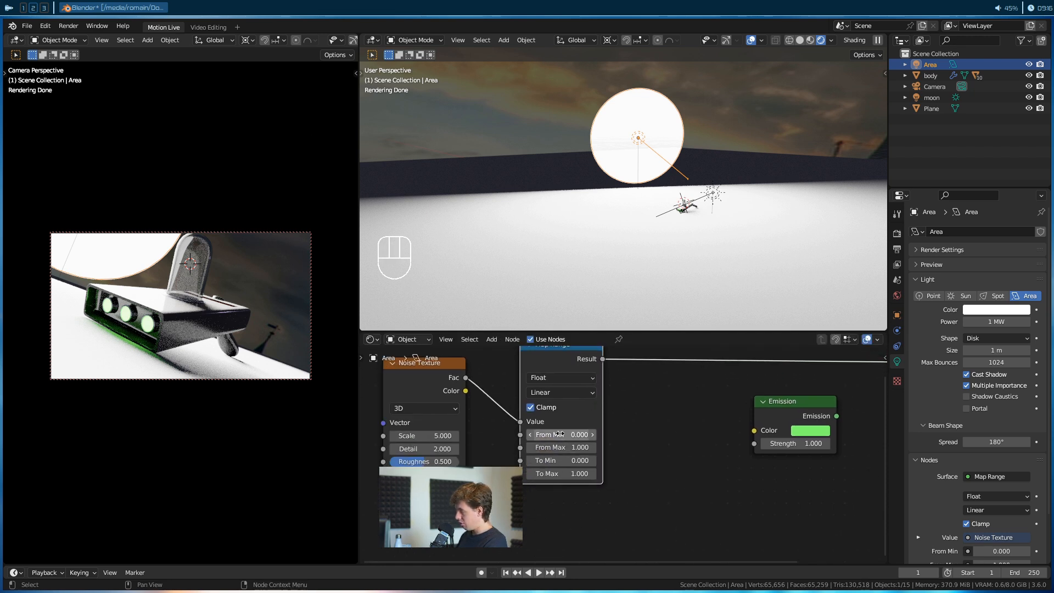
{"action": "scroll", "coordinate": [652, 468], "scroll_direction": "up", "scroll_amount": 2}
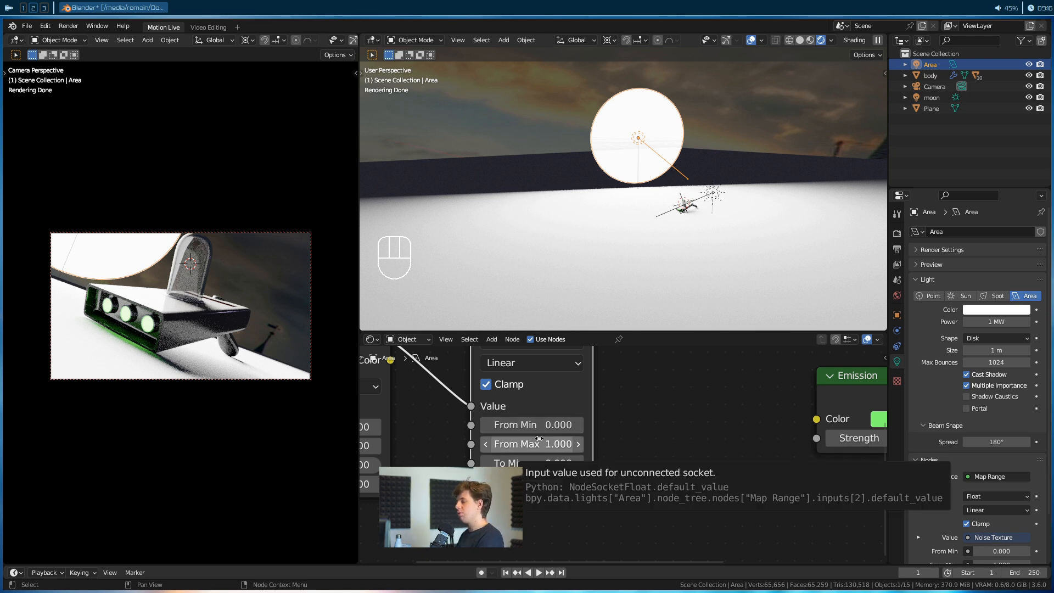
{"action": "middle_click_drag", "start_coordinate": [636, 401], "coordinate": [679, 446]}
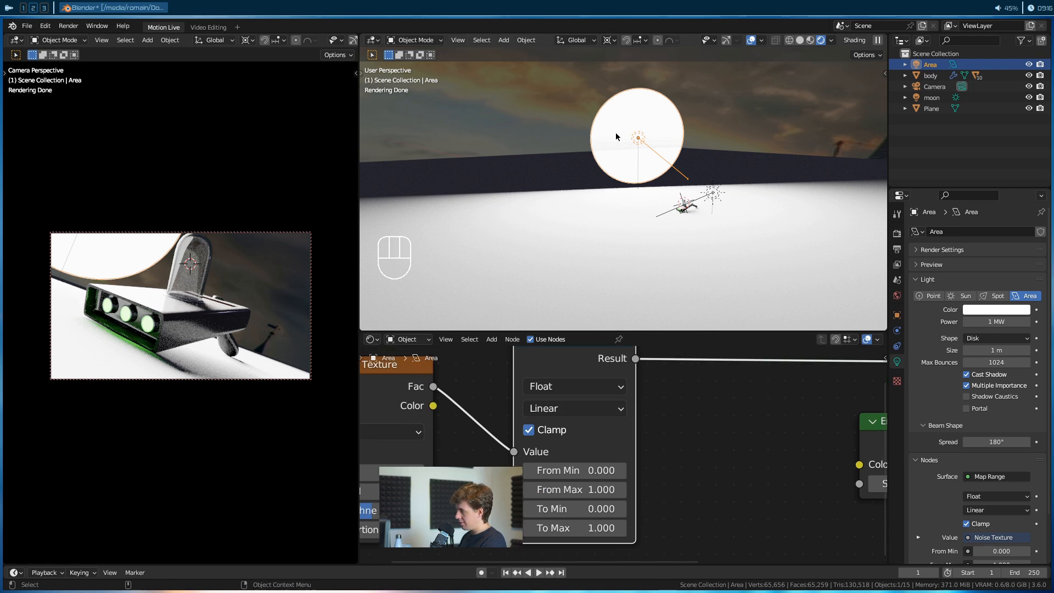
{"action": "left_click_drag", "start_coordinate": [567, 478], "coordinate": [466, 483], "text": "shift"}
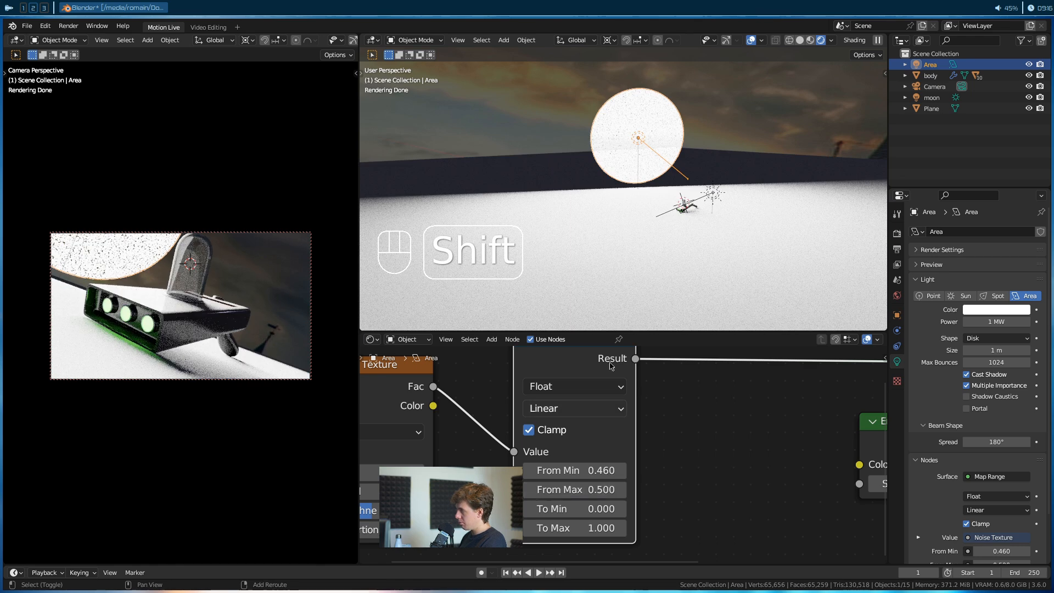
Set the Noise Texture's scale to 0.58 to enlarge the pattern on the disk light.
{"action": "right_click_drag", "start_coordinate": [619, 193], "coordinate": [651, 118], "text": "alt"}
{"action": "middle_click_drag", "start_coordinate": [651, 117], "coordinate": [646, 275], "text": "alt"}
{"action": "left_click_drag", "start_coordinate": [646, 274], "coordinate": [611, 125], "text": "alt"}
{"action": "scroll", "coordinate": [703, 486], "scroll_direction": "down", "scroll_amount": 5}
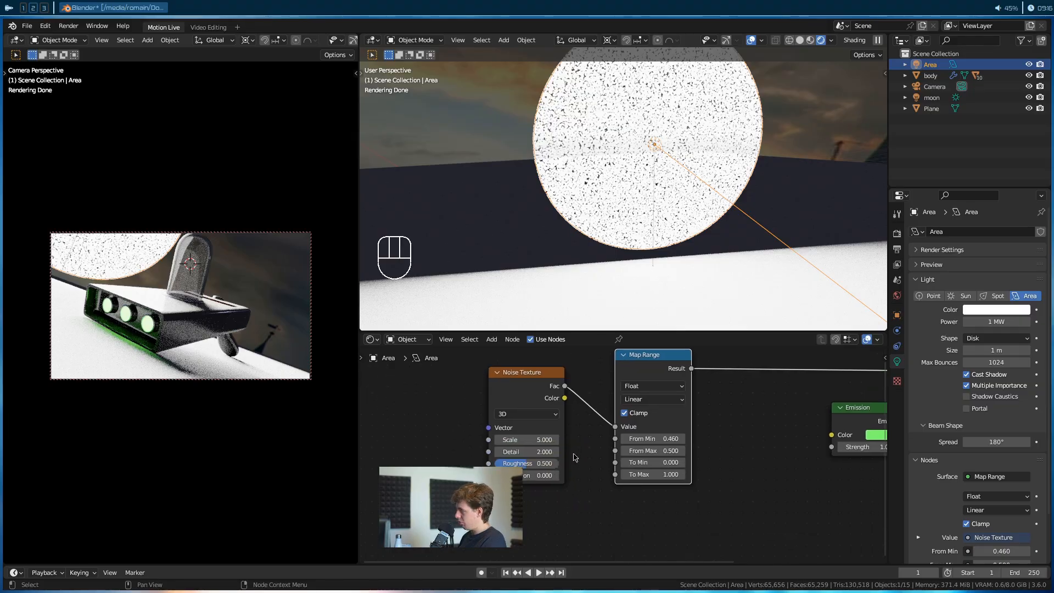
{"action": "left_click_drag", "start_coordinate": [527, 439], "coordinate": [502, 439], "text": "shift"}
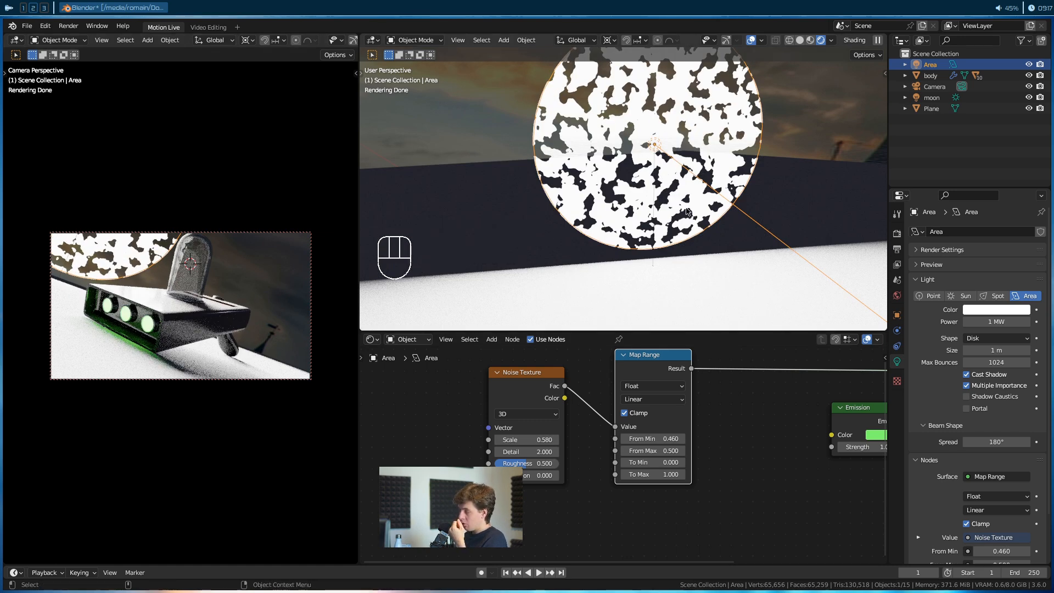
Connect the Map Range result to the Emission strength, link the Emission to the Light Output's surface and align the Emission node.
{"action": "middle_click_drag", "start_coordinate": [747, 447], "coordinate": [586, 449]}
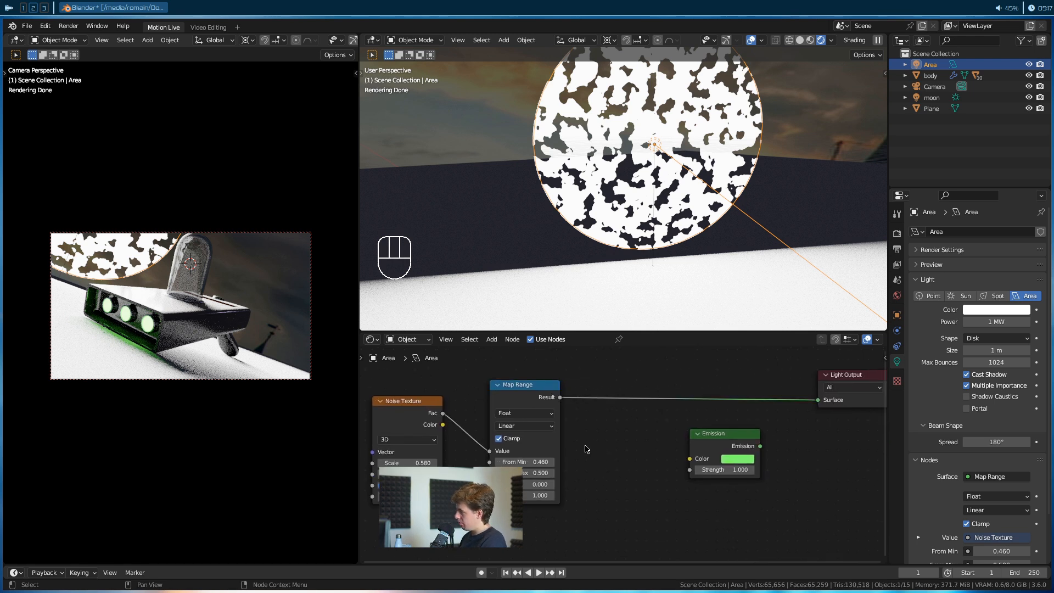
{"action": "left_click_drag", "start_coordinate": [560, 397], "coordinate": [689, 470]}
{"action": "left_click", "coordinate": [725, 454]}
{"action": "left_click", "coordinate": [728, 447], "text": "ctrl+shift"}
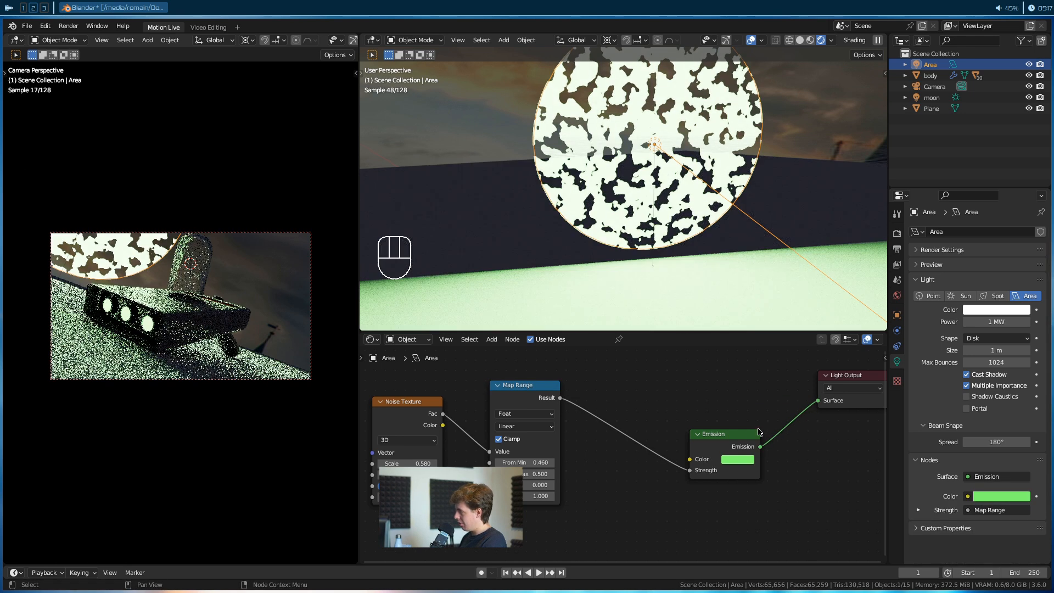
{"action": "left_click_drag", "start_coordinate": [730, 442], "coordinate": [729, 410]}
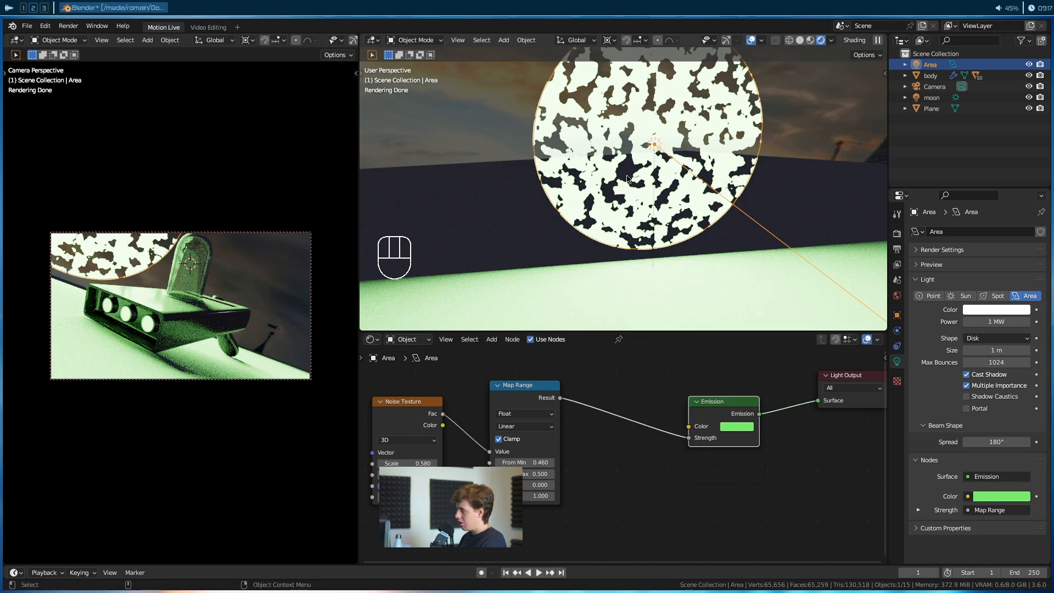
Set the Map Range's From Min to 0.24 and From Max to 0.88, and turn off clamping.
{"action": "middle_click_drag", "start_coordinate": [528, 435], "coordinate": [743, 432]}
{"action": "scroll", "coordinate": [645, 156], "scroll_direction": "up", "scroll_amount": 1}
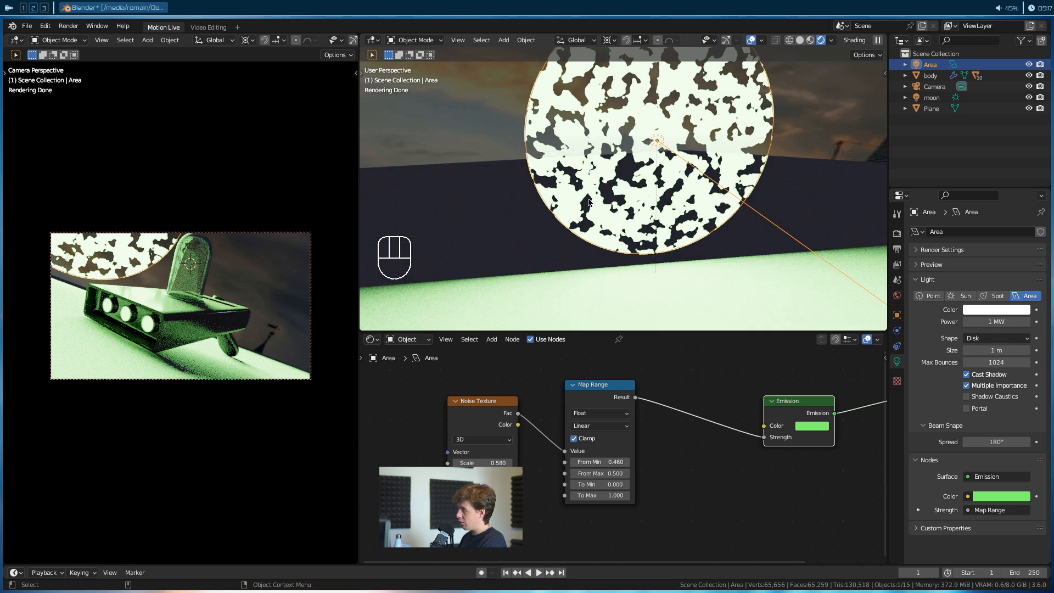
{"action": "scroll", "coordinate": [619, 479], "scroll_direction": "up", "scroll_amount": 3}
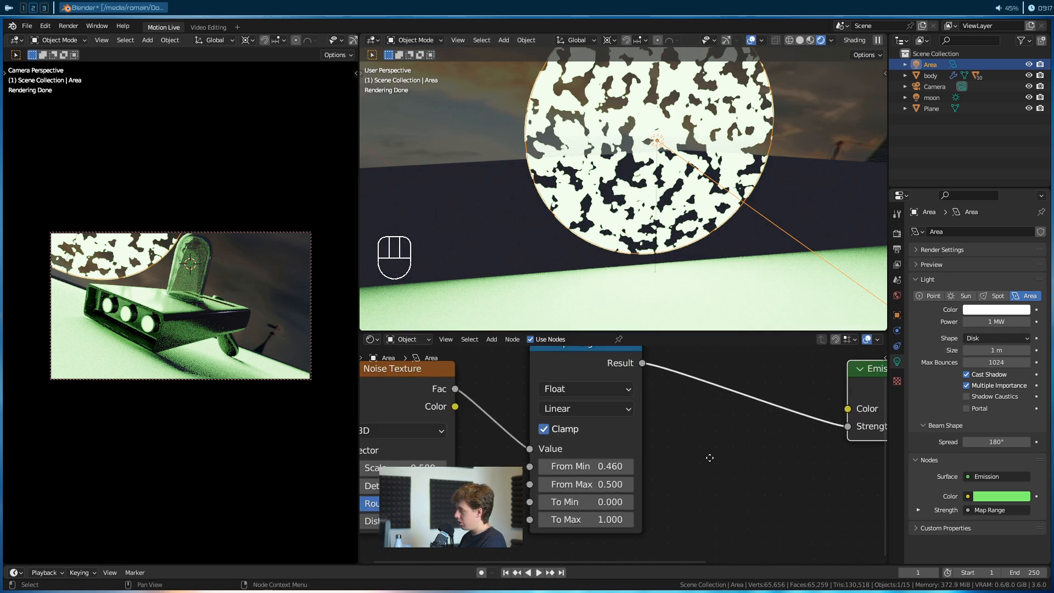
{"action": "left_click_drag", "start_coordinate": [587, 453], "coordinate": [532, 453], "text": "shift"}
{"action": "left_click_drag", "start_coordinate": [587, 472], "coordinate": [678, 471], "text": "shift"}
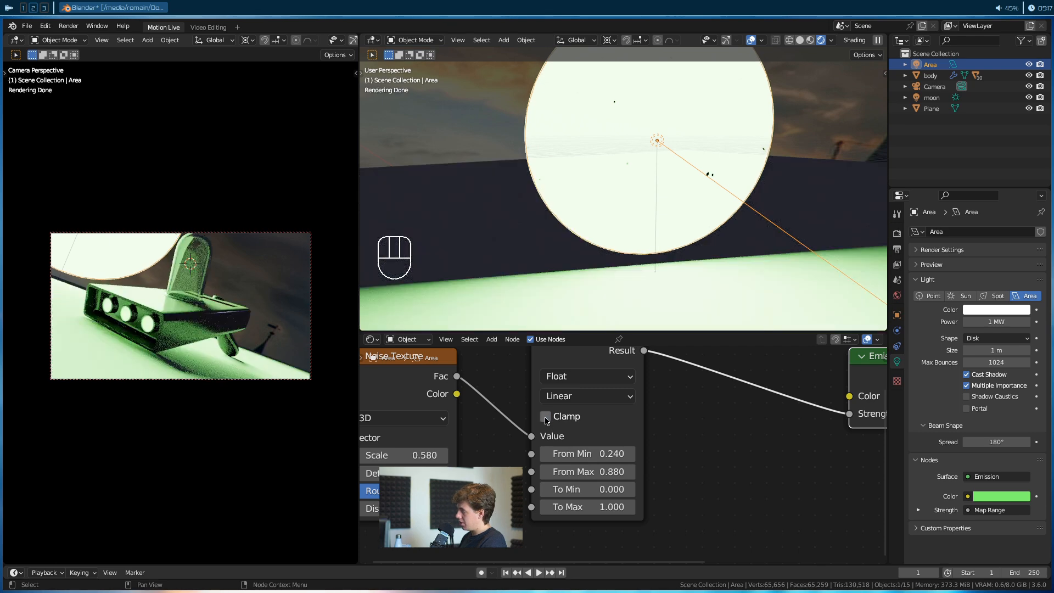
{"action": "left_click", "coordinate": [545, 418]}
{"action": "left_click", "coordinate": [545, 417]}
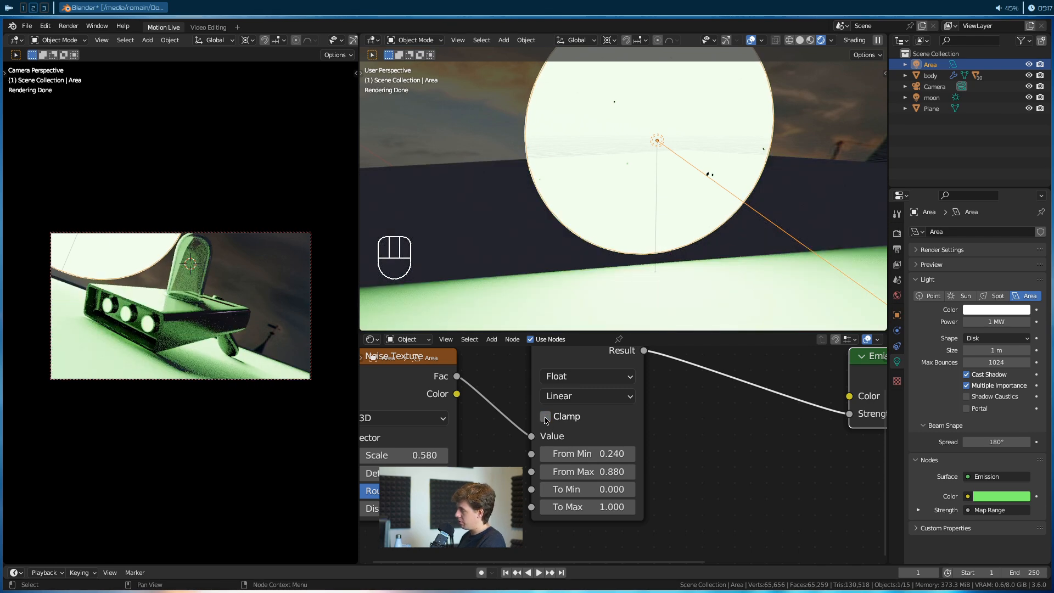
Set the Map Range's From Min to 0.4 and From Max to 0.89 with clamping turned on.
{"action": "left_click", "coordinate": [544, 417]}
{"action": "left_click_drag", "start_coordinate": [588, 453], "coordinate": [601, 472], "text": "shift"}
{"action": "left_click_drag", "start_coordinate": [593, 454], "coordinate": [600, 453], "text": "shift"}
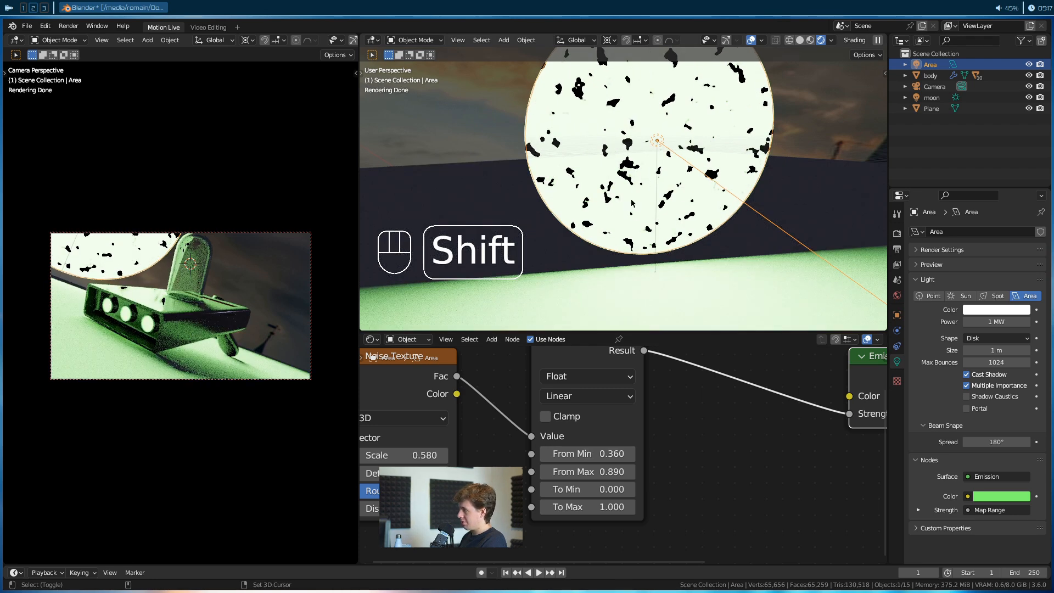
{"action": "left_click_drag", "start_coordinate": [599, 453], "coordinate": [596, 453], "text": "shift"}
{"action": "mouse_move", "coordinate": [596, 456]}
{"action": "left_mouse_down", "text": "shift"}
{"action": "mouse_move", "coordinate": [606, 455]}
{"action": "mouse_move", "coordinate": [596, 455]}
{"action": "left_mouse_up", "text": "shift"}
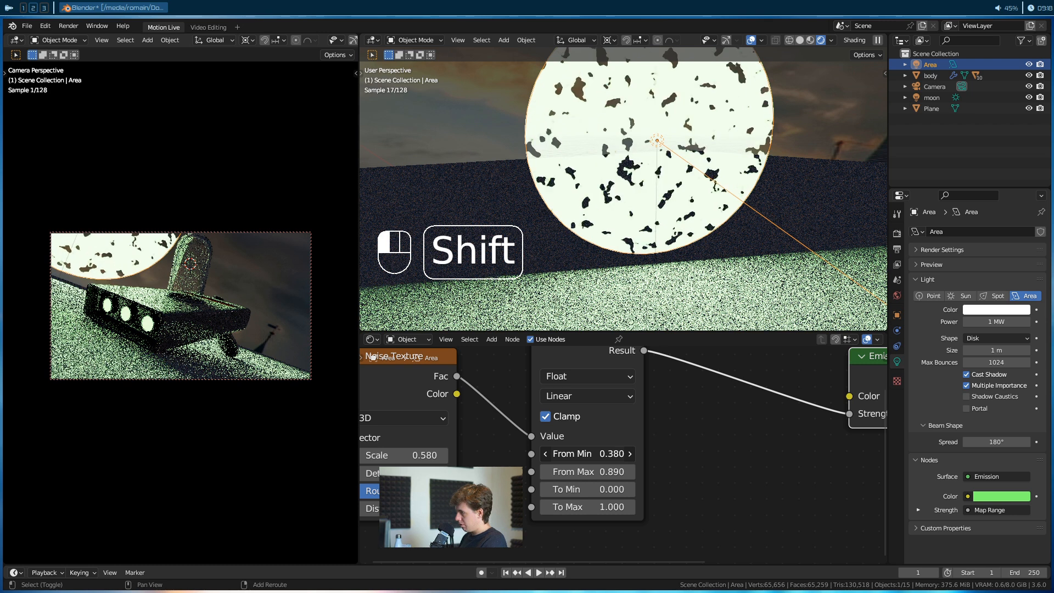
{"action": "scroll", "coordinate": [596, 455], "scroll_direction": "down", "scroll_amount": 2}
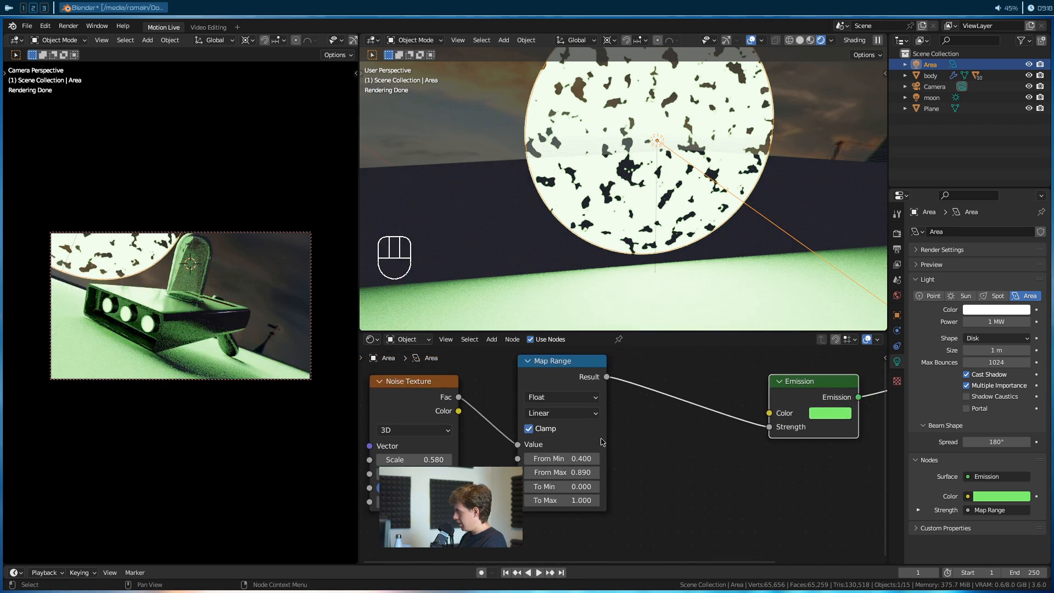
{"action": "middle_click_drag", "start_coordinate": [624, 433], "coordinate": [625, 427]}
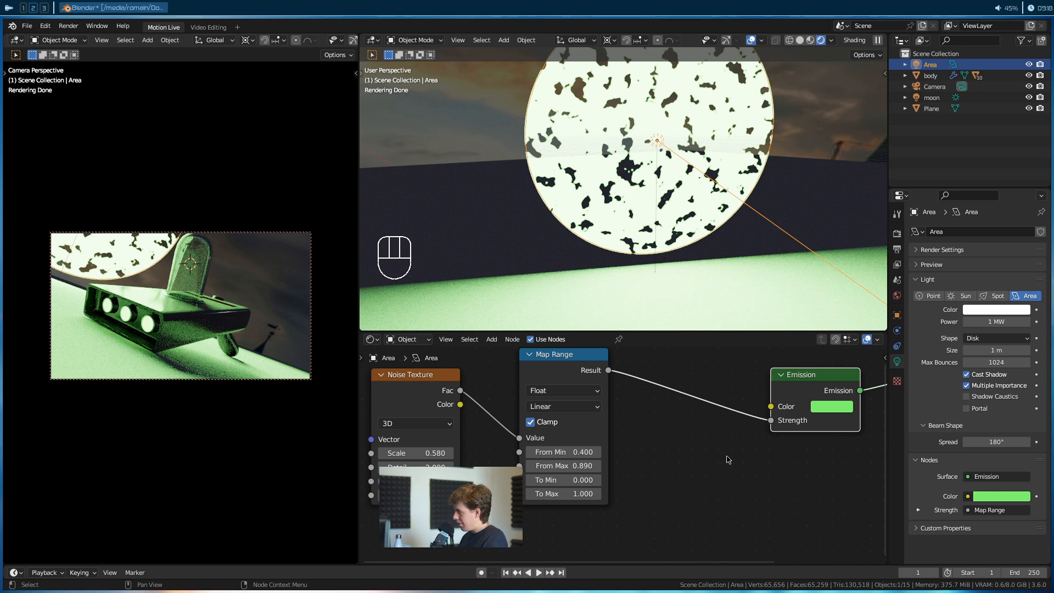
Move the Emission node up and add a Color Ramp node between the Map Range and the Emission.
{"action": "middle_click_drag", "start_coordinate": [728, 459], "coordinate": [669, 469]}
{"action": "scroll", "coordinate": [736, 438], "scroll_direction": "down", "scroll_amount": 3}
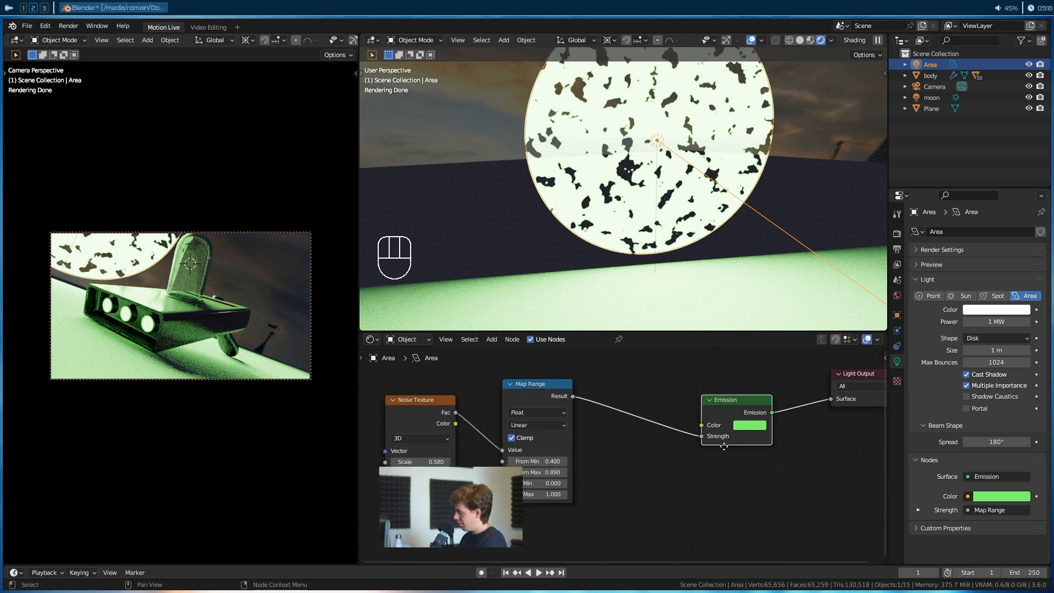
{"action": "middle_click_drag", "start_coordinate": [724, 447], "coordinate": [712, 467]}
{"action": "left_click_drag", "start_coordinate": [716, 436], "coordinate": [711, 390]}
{"action": "middle_click_drag", "start_coordinate": [693, 442], "coordinate": [687, 424]}
{"action": "key", "text": "shift+a"}
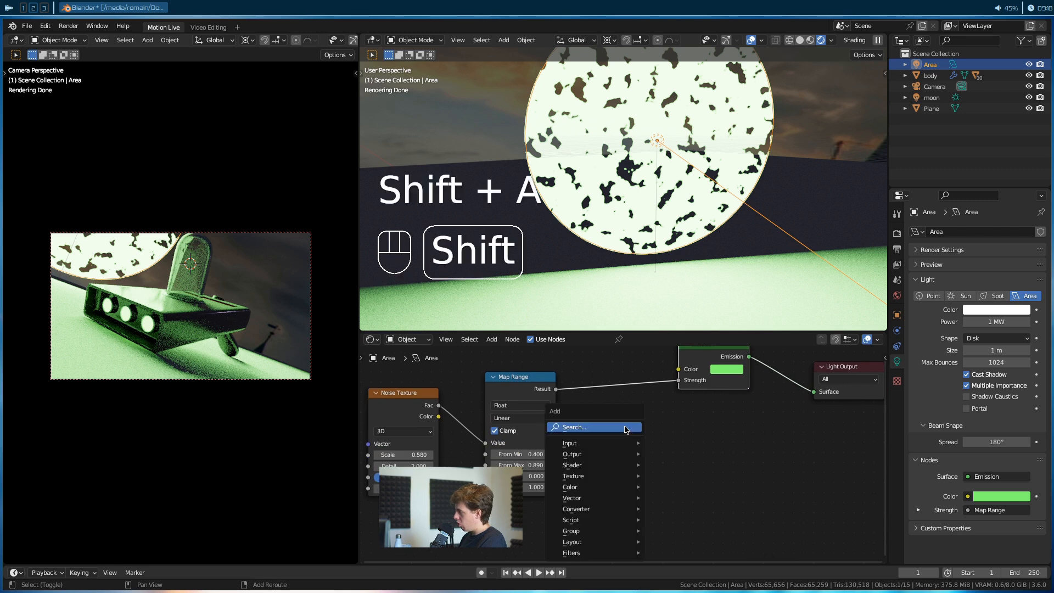
{"action": "left_click", "coordinate": [625, 426]}
{"action": "type", "text": "color"}
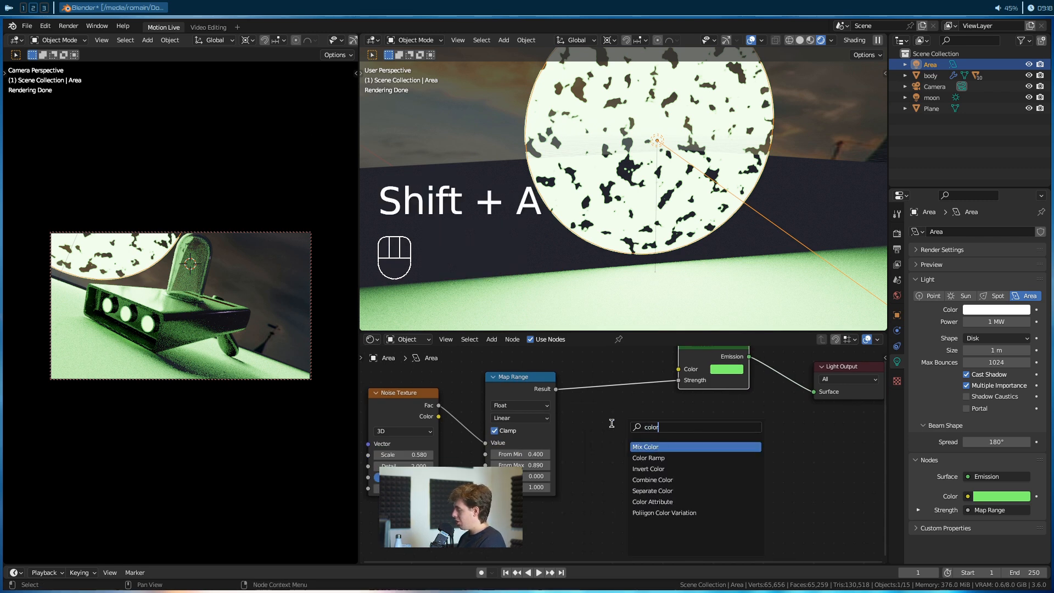
{"action": "type", "text": " ra"}
{"action": "key", "text": "Return"}
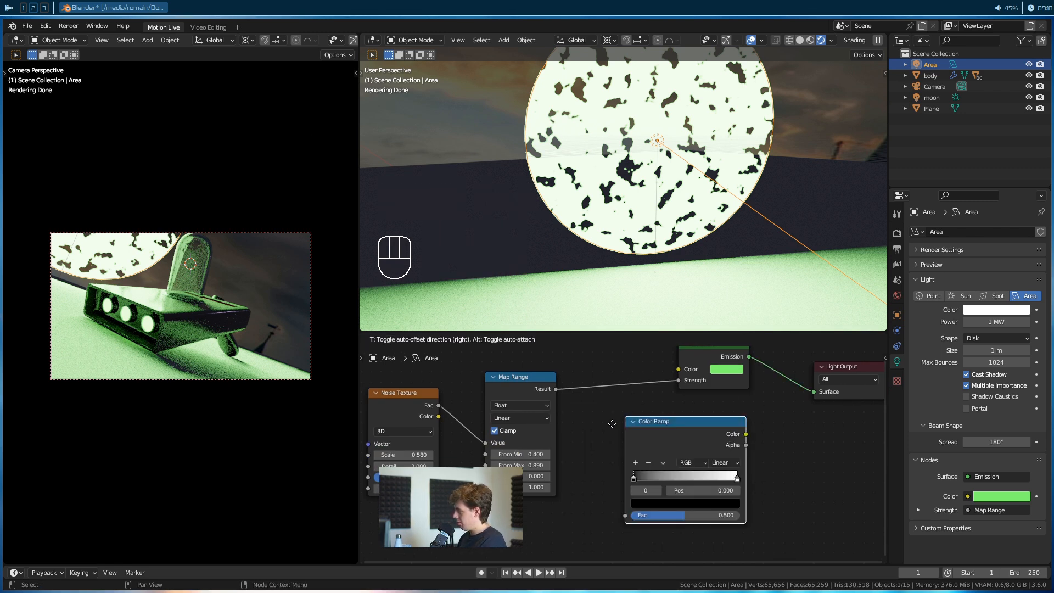
{"action": "left_click", "coordinate": [607, 423]}
Arrange the nodes and link the Map Range result to the Color Ramp's Fac and the ramp's Color to the Emission color.
{"action": "middle_click_drag", "start_coordinate": [588, 431], "coordinate": [609, 417]}
{"action": "left_click_drag", "start_coordinate": [576, 375], "coordinate": [638, 501]}
{"action": "left_click_drag", "start_coordinate": [551, 379], "coordinate": [543, 382]}
{"action": "middle_click_drag", "start_coordinate": [450, 385], "coordinate": [526, 388]}
{"action": "left_click_drag", "start_coordinate": [525, 388], "coordinate": [456, 395]}
{"action": "left_click_drag", "start_coordinate": [617, 382], "coordinate": [555, 385]}
{"action": "middle_click_drag", "start_coordinate": [669, 414], "coordinate": [714, 503]}
{"action": "left_click_drag", "start_coordinate": [680, 354], "coordinate": [717, 439]}
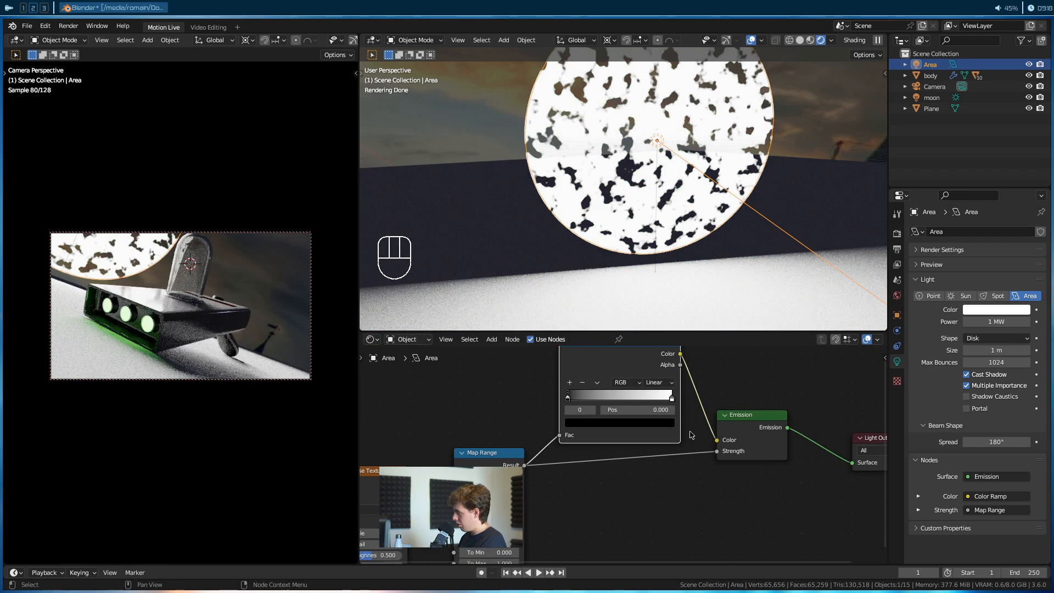
Try cutting the link from the Map Range result to the Emission strength, and undo the cut.
{"action": "middle_click_drag", "start_coordinate": [629, 524], "coordinate": [648, 482]}
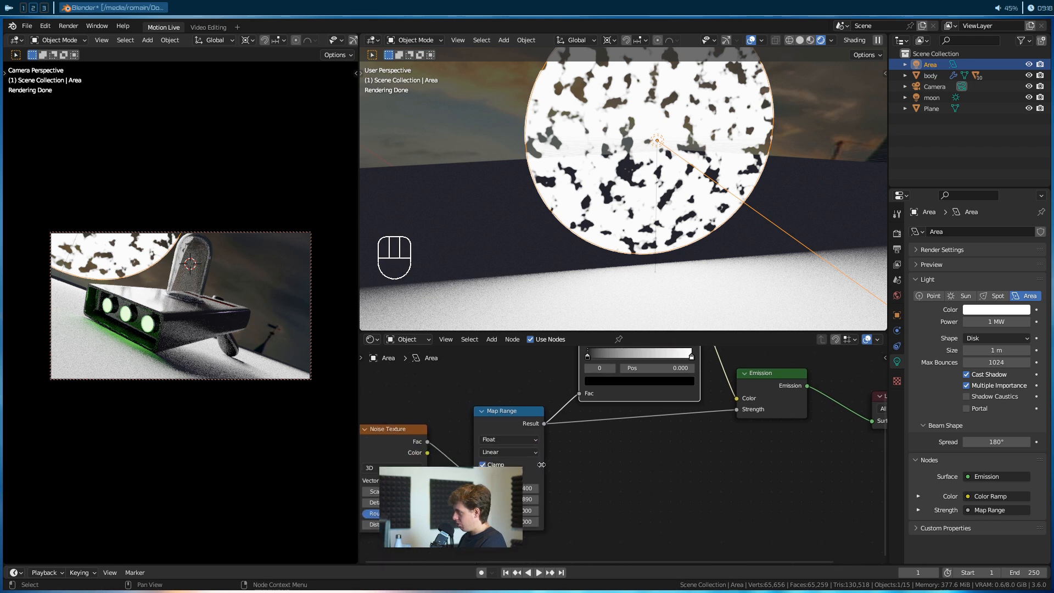
{"action": "right_click_drag", "start_coordinate": [583, 418], "coordinate": [589, 439], "text": "ctrl"}
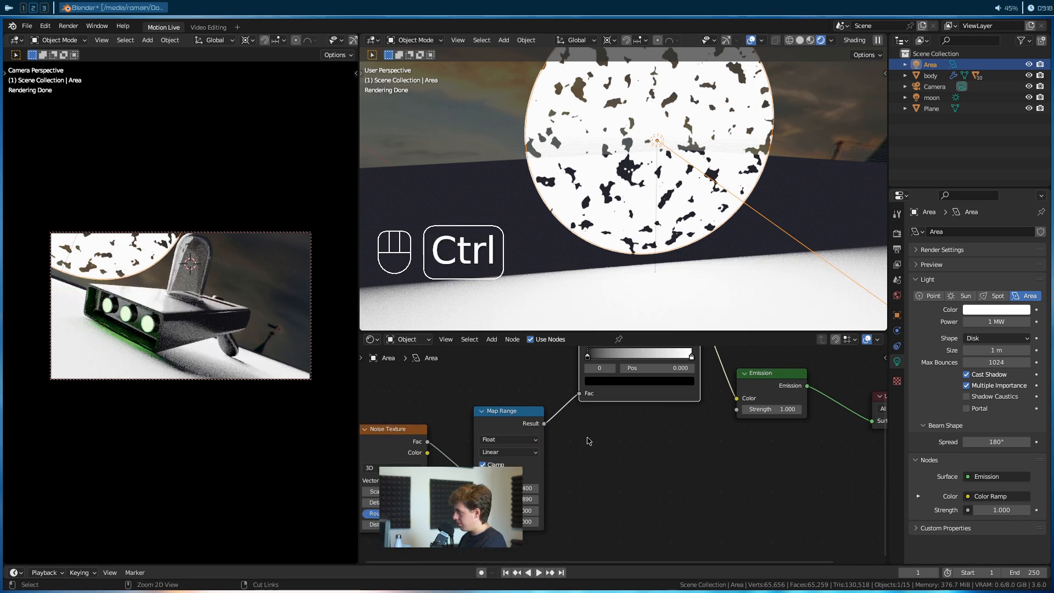
{"action": "key", "text": "ctrl+z"}
Colour the Color Ramp's first stop dark green and add a green stop at position 0.5.
{"action": "scroll", "coordinate": [590, 442], "scroll_direction": "up", "scroll_amount": 3}
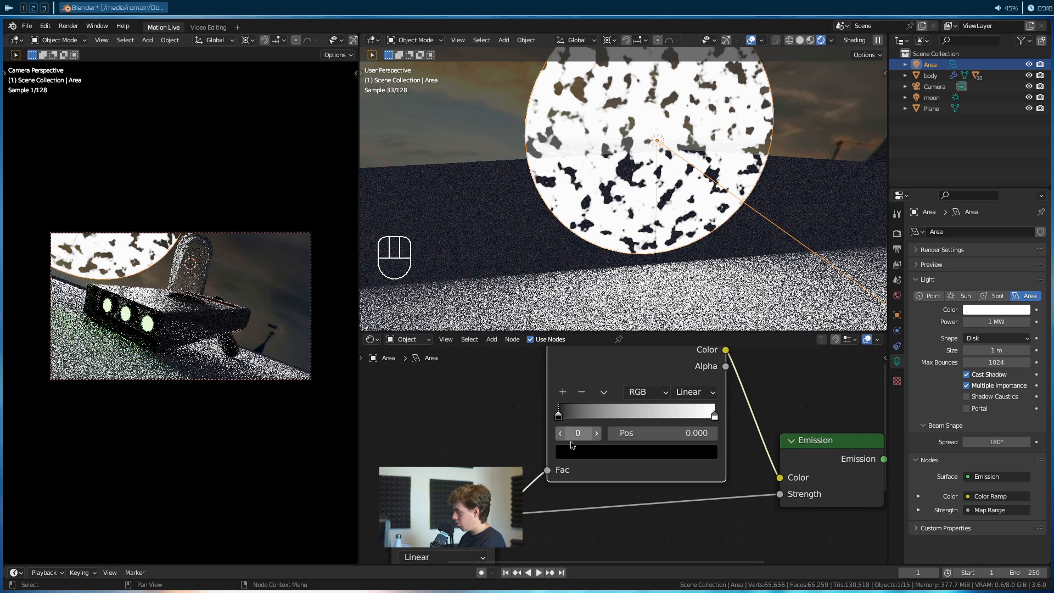
{"action": "left_click", "coordinate": [578, 454]}
{"action": "left_click_drag", "start_coordinate": [682, 307], "coordinate": [683, 274]}
{"action": "left_click_drag", "start_coordinate": [615, 290], "coordinate": [594, 256]}
{"action": "left_click_drag", "start_coordinate": [683, 291], "coordinate": [683, 318]}
{"action": "left_click", "coordinate": [578, 451]}
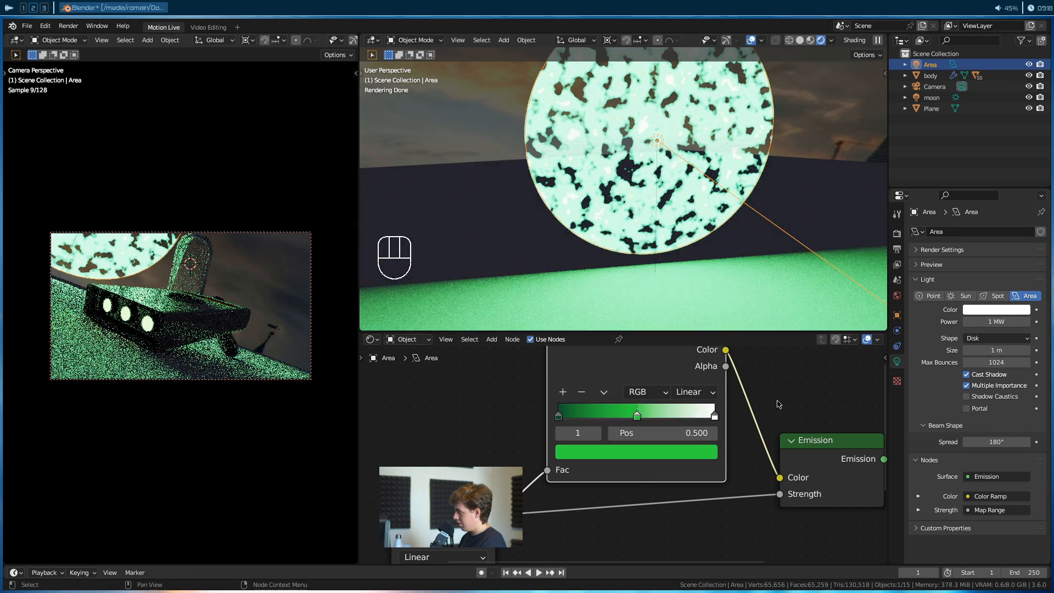
Change the colour of the Color Ramp's white end stop to a saturated yellow.
{"action": "left_click", "coordinate": [714, 416]}
{"action": "left_click", "coordinate": [636, 451]}
{"action": "left_click_drag", "start_coordinate": [614, 292], "coordinate": [574, 318]}
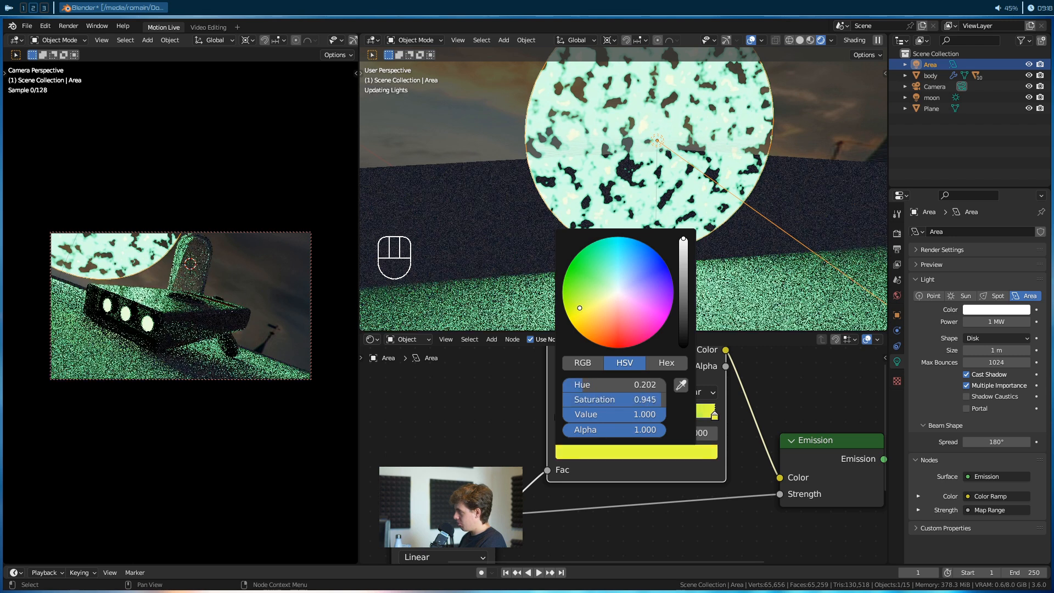
Add a light green stop at position 0.55, shift the middle green stop toward the start, and move the yellow stop to 0.923.
{"action": "left_click", "coordinate": [562, 392]}
{"action": "left_click_drag", "start_coordinate": [640, 416], "coordinate": [612, 418]}
{"action": "left_click_drag", "start_coordinate": [678, 417], "coordinate": [647, 418]}
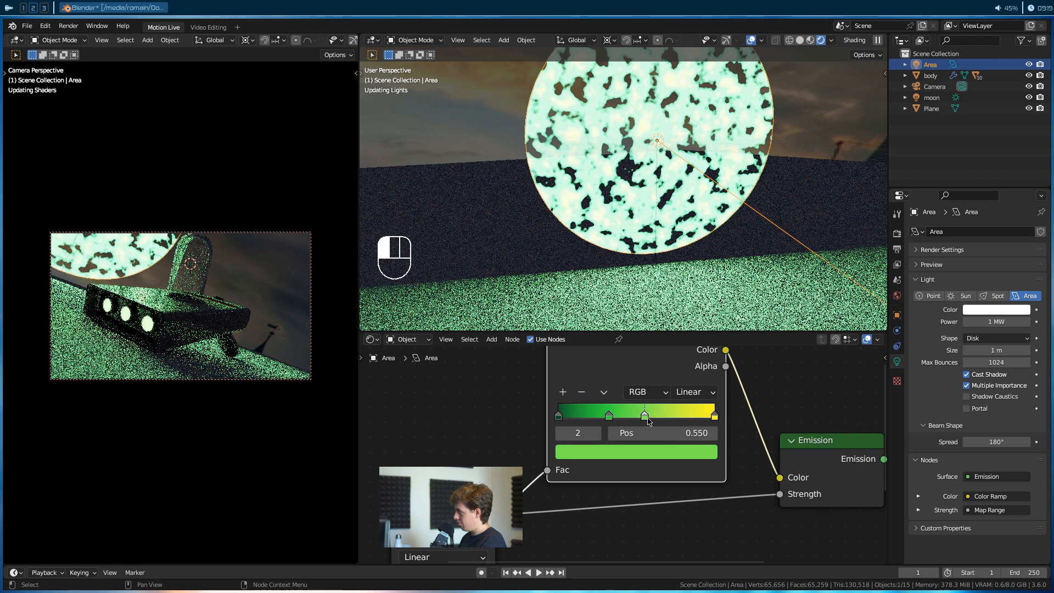
{"action": "left_click_drag", "start_coordinate": [714, 416], "coordinate": [702, 416]}
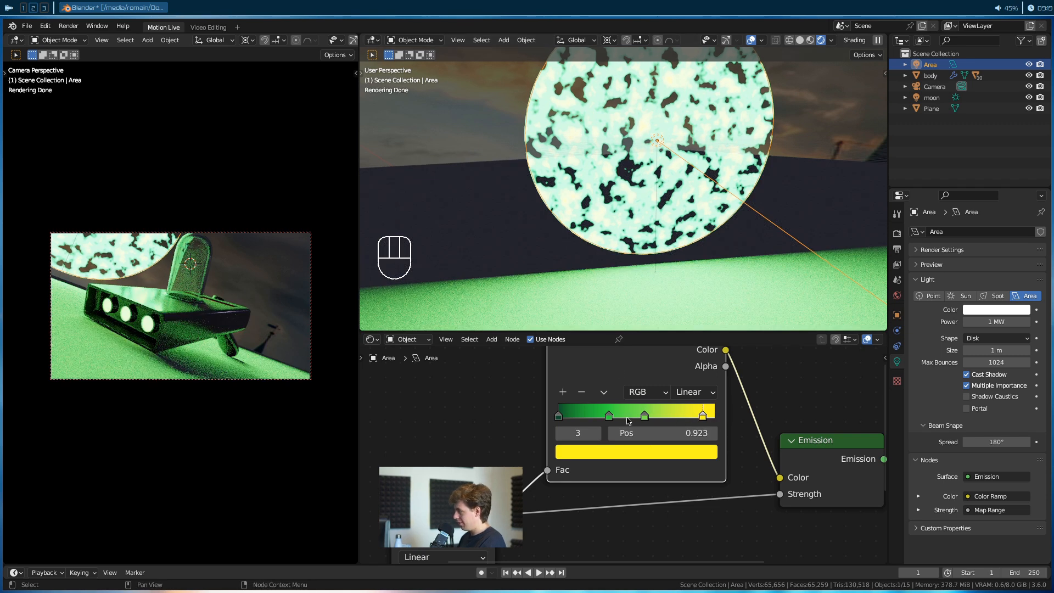
Set the Map Range's From Min to 0.31 and From Max to 0.8.
{"action": "scroll", "coordinate": [627, 433], "scroll_direction": "down", "scroll_amount": 2}
{"action": "middle_click_drag", "start_coordinate": [590, 512], "coordinate": [654, 385]}
{"action": "scroll", "coordinate": [577, 434], "scroll_direction": "up", "scroll_amount": 1}
{"action": "left_click_drag", "start_coordinate": [557, 460], "coordinate": [526, 470]}
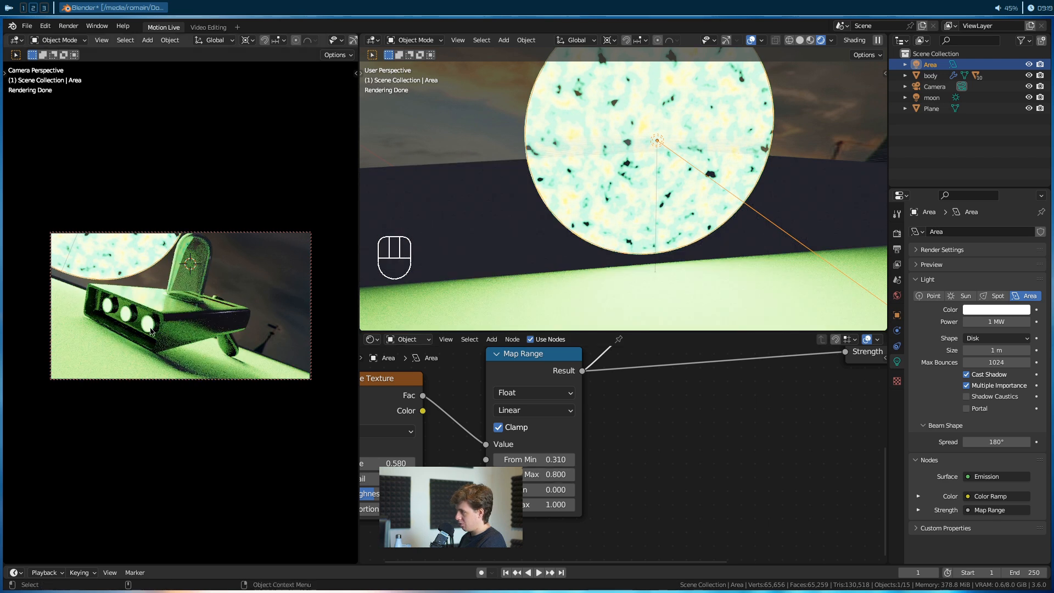
Lighten the ramp's first stop to teal green, and move the end stop to position 0.968 with a yellow-green colour.
{"action": "scroll", "coordinate": [617, 426], "scroll_direction": "down", "scroll_amount": 3}
{"action": "middle_click_drag", "start_coordinate": [680, 406], "coordinate": [607, 463]}
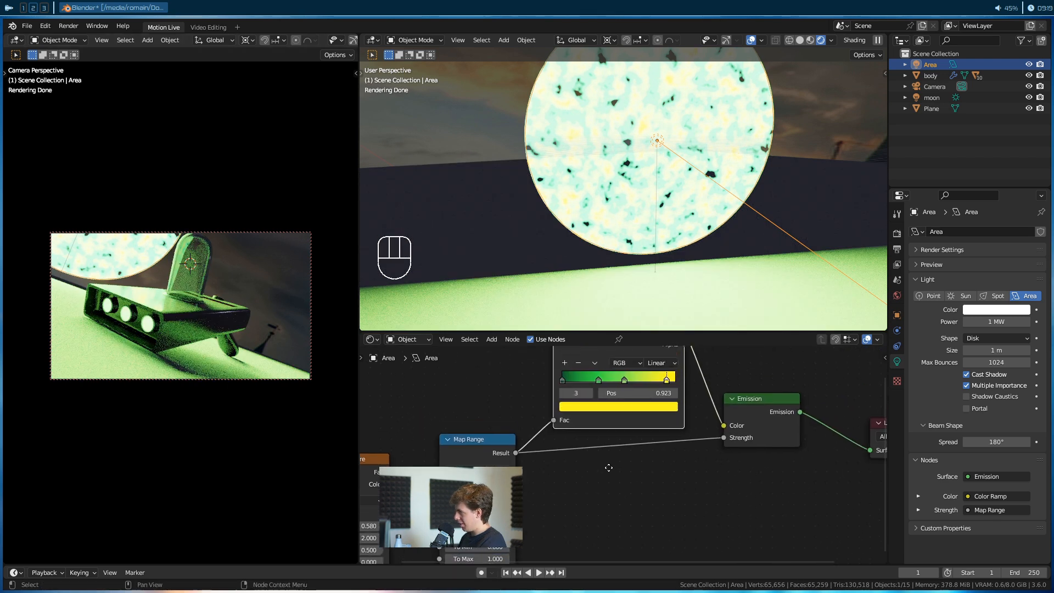
{"action": "scroll", "coordinate": [586, 433], "scroll_direction": "up", "scroll_amount": 5}
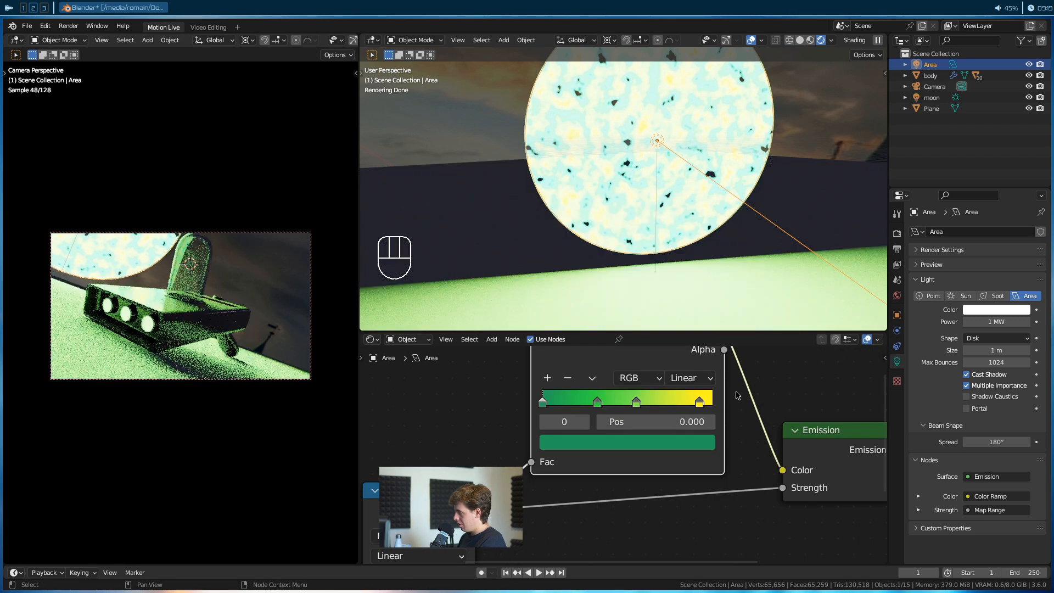
{"action": "left_click", "coordinate": [707, 402]}
{"action": "left_click", "coordinate": [707, 443]}
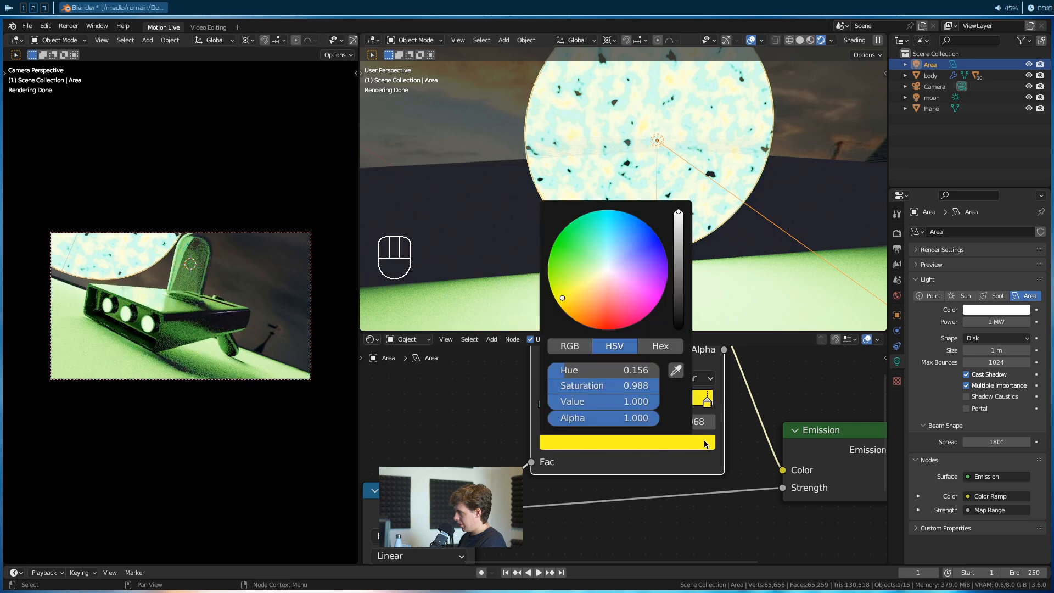
{"action": "mouse_move", "coordinate": [585, 297]}
{"action": "left_mouse_down"}
{"action": "mouse_move", "coordinate": [562, 297]}
{"action": "mouse_move", "coordinate": [560, 280]}
{"action": "left_mouse_up"}
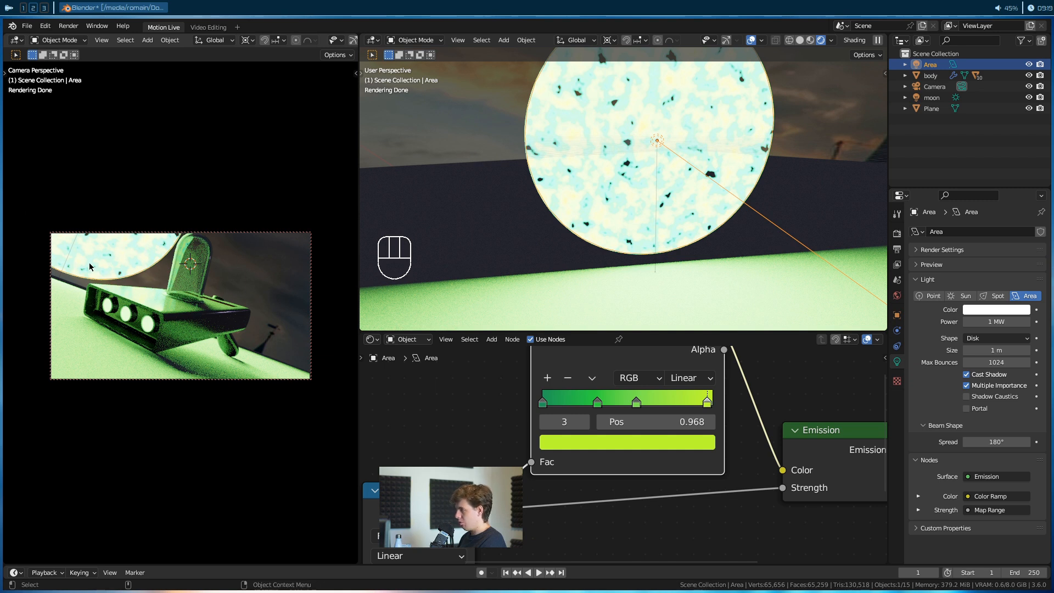
Deselect the area light, preview the camera view with its overlays hidden, and show the overlays again.
{"action": "left_click", "coordinate": [257, 307]}
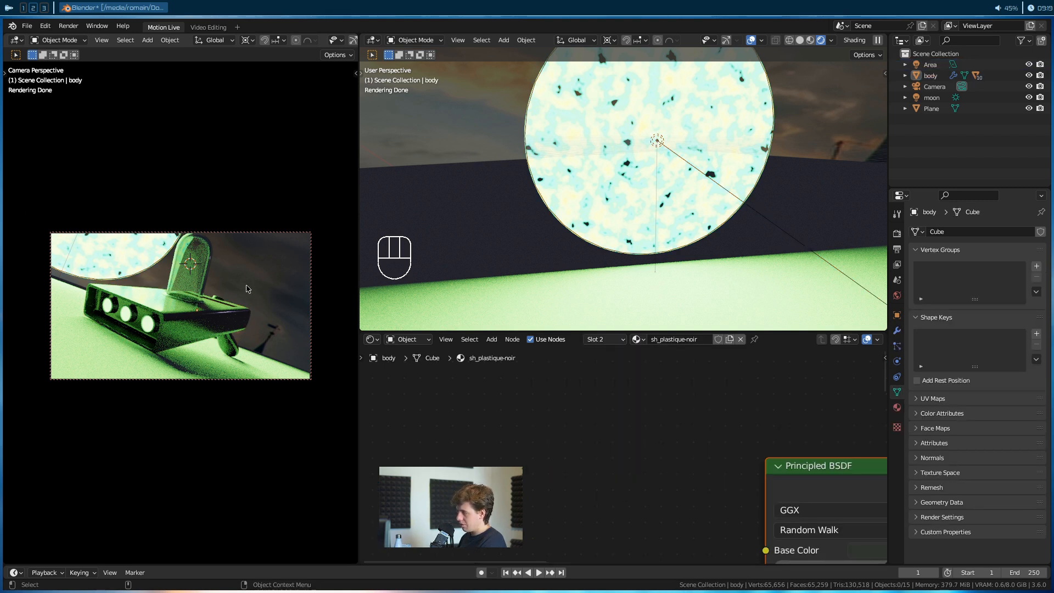
{"action": "scroll", "coordinate": [279, 44], "scroll_direction": "down", "scroll_amount": 6}
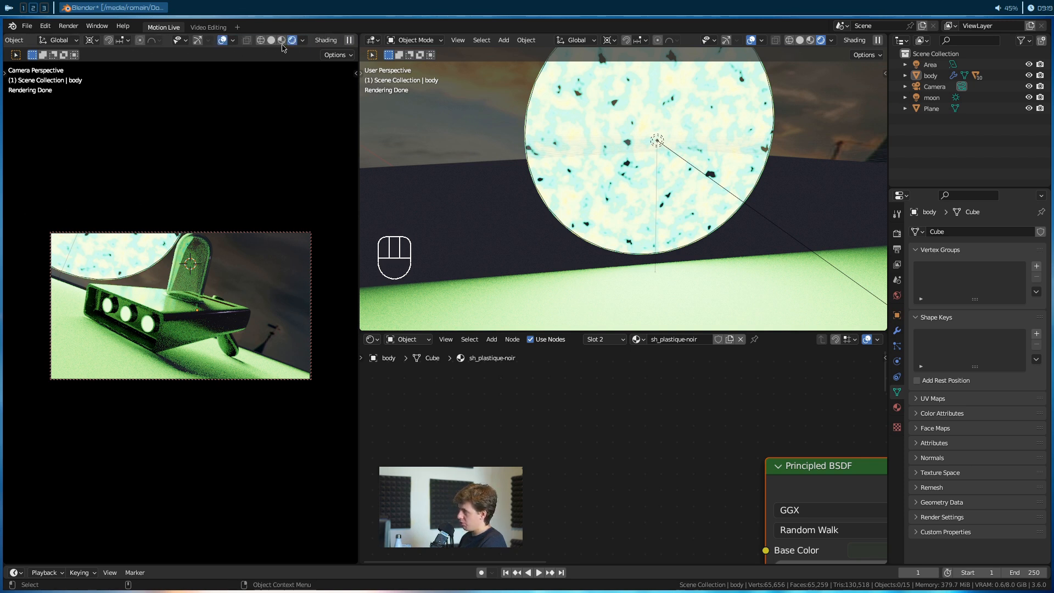
{"action": "left_click", "coordinate": [223, 41]}
{"action": "left_click", "coordinate": [223, 41]}
{"action": "left_click", "coordinate": [224, 41]}
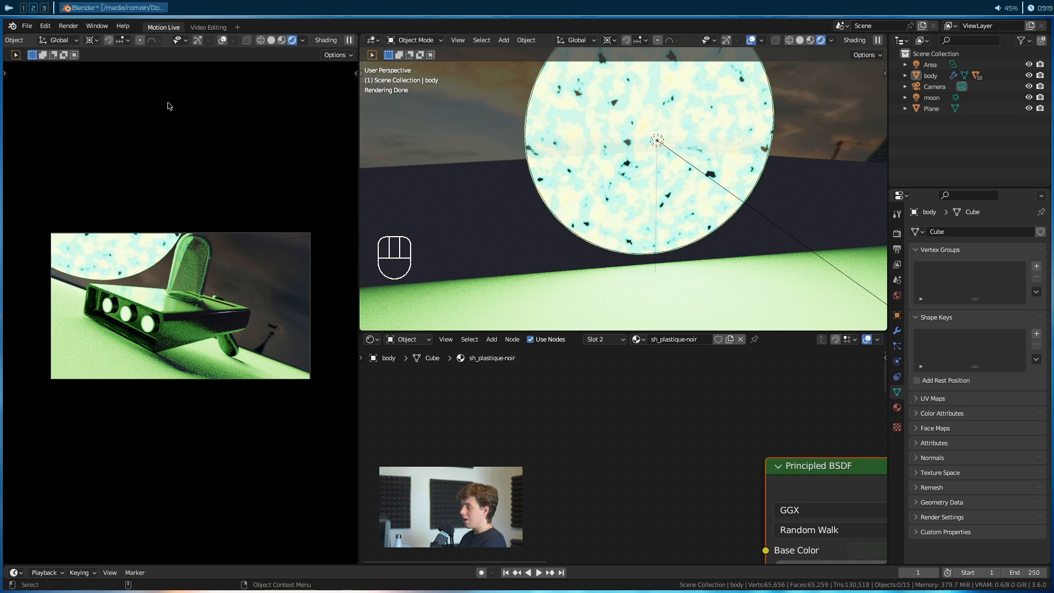
{"action": "left_click", "coordinate": [222, 41]}
{"action": "scroll", "coordinate": [551, 396], "scroll_direction": "down", "scroll_amount": 3}
{"action": "scroll", "coordinate": [537, 422], "scroll_direction": "down", "scroll_amount": 1}
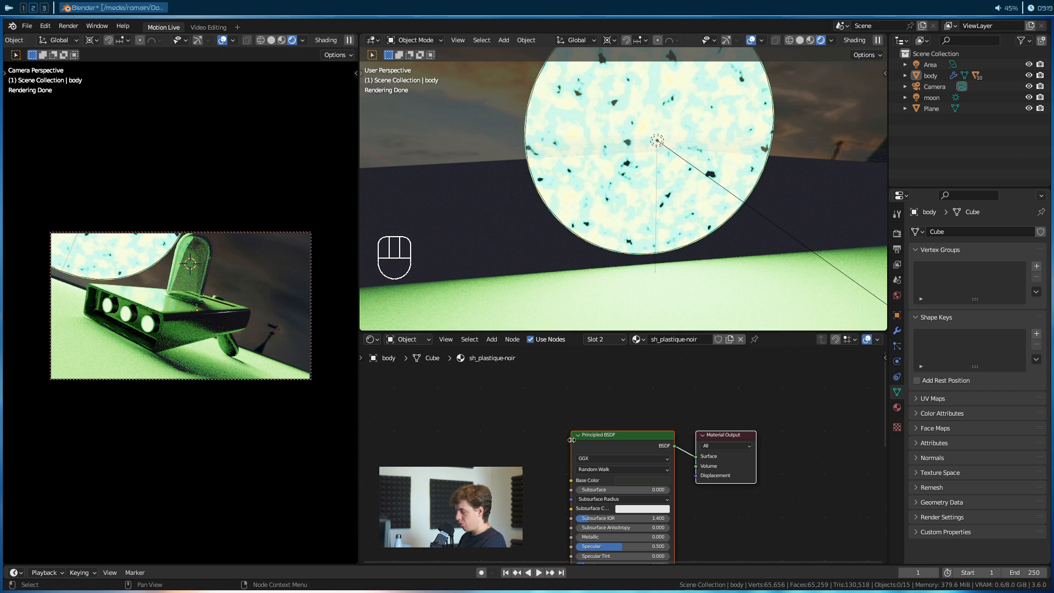
Close the shader node editor so that the 3D viewport takes up its space.
{"action": "left_click", "coordinate": [513, 403]}
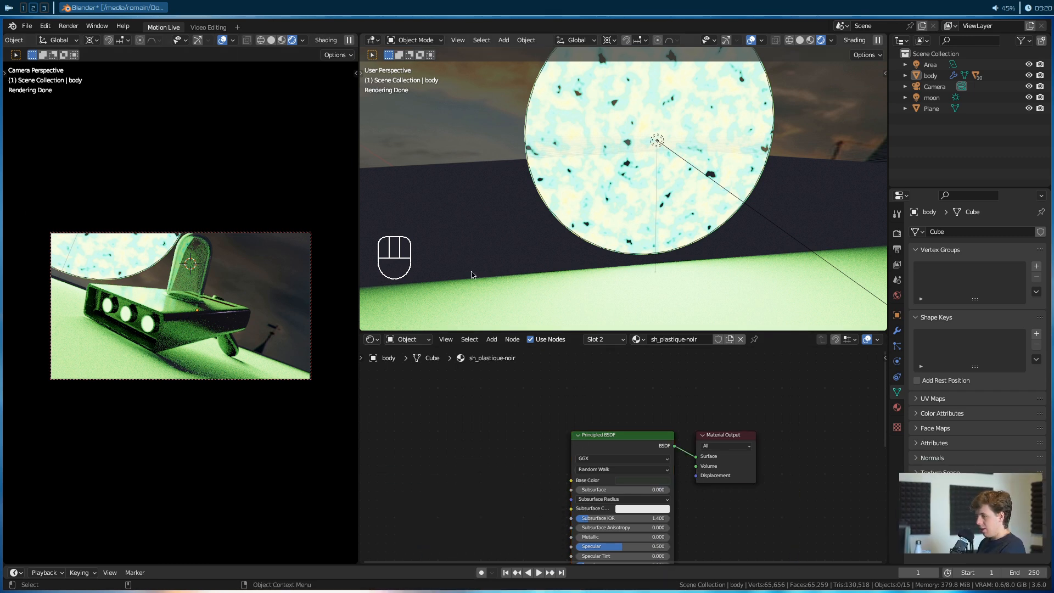
{"action": "left_click_drag", "start_coordinate": [362, 329], "coordinate": [375, 354]}
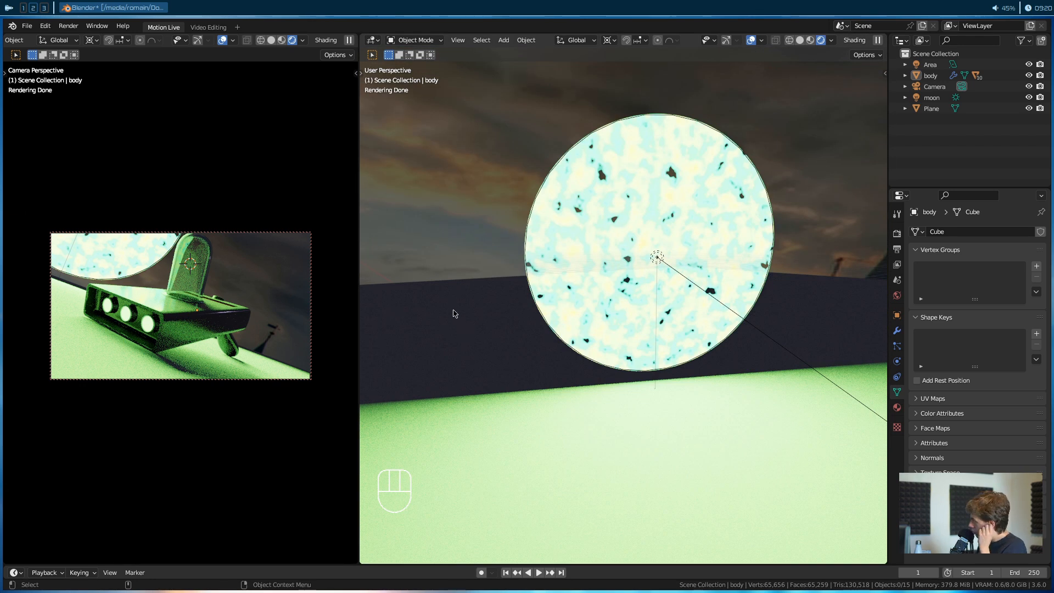
{"action": "key", "text": "alt"}
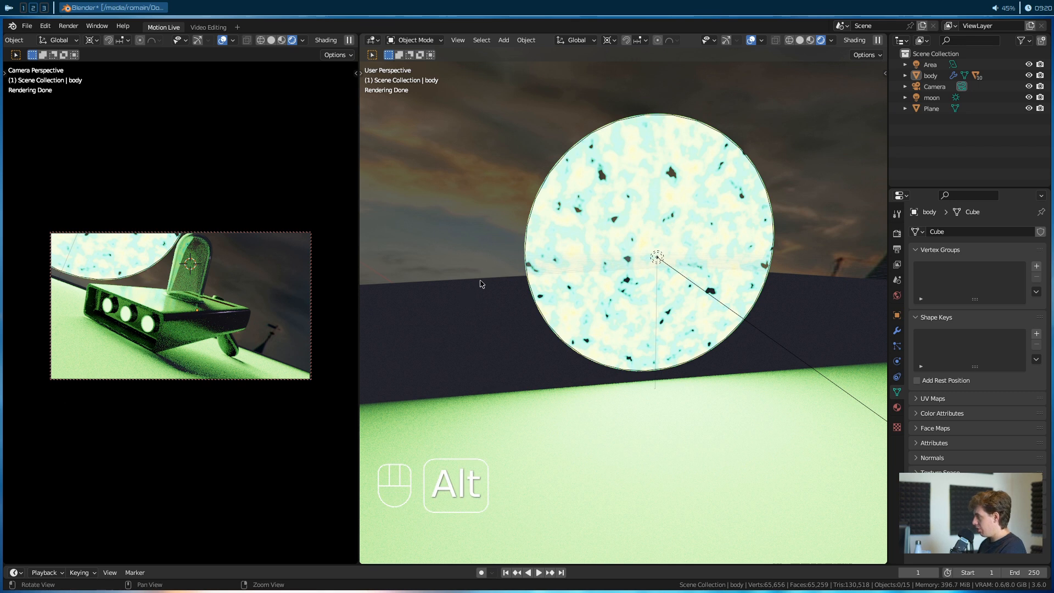
Raise the strength of the world background image maison.jpg to 1.
{"action": "left_click", "coordinate": [900, 315]}
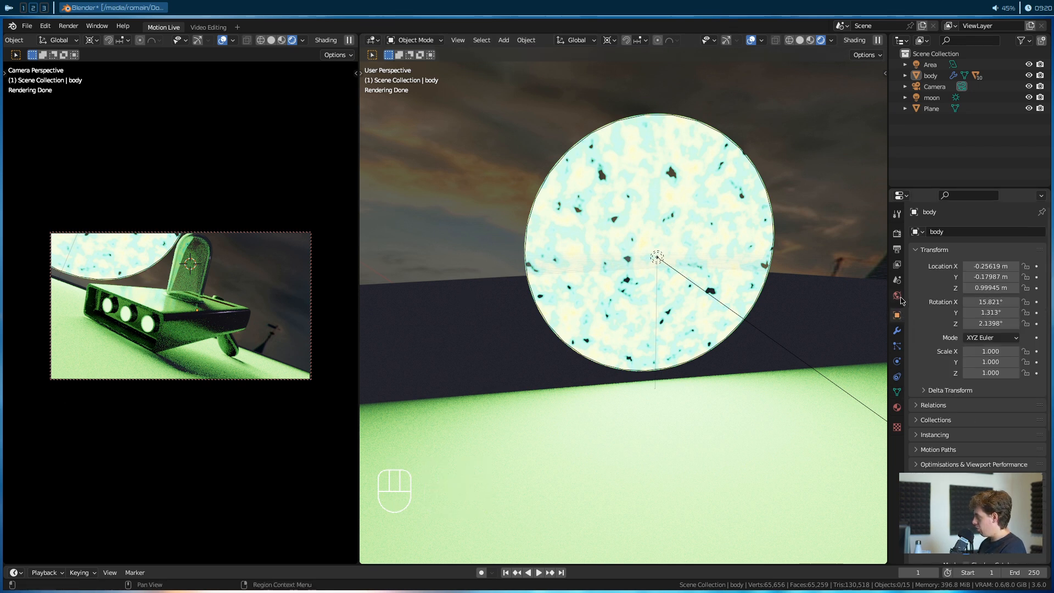
{"action": "left_click", "coordinate": [897, 295]}
{"action": "left_click_drag", "start_coordinate": [1001, 411], "coordinate": [1023, 411], "text": "shift"}
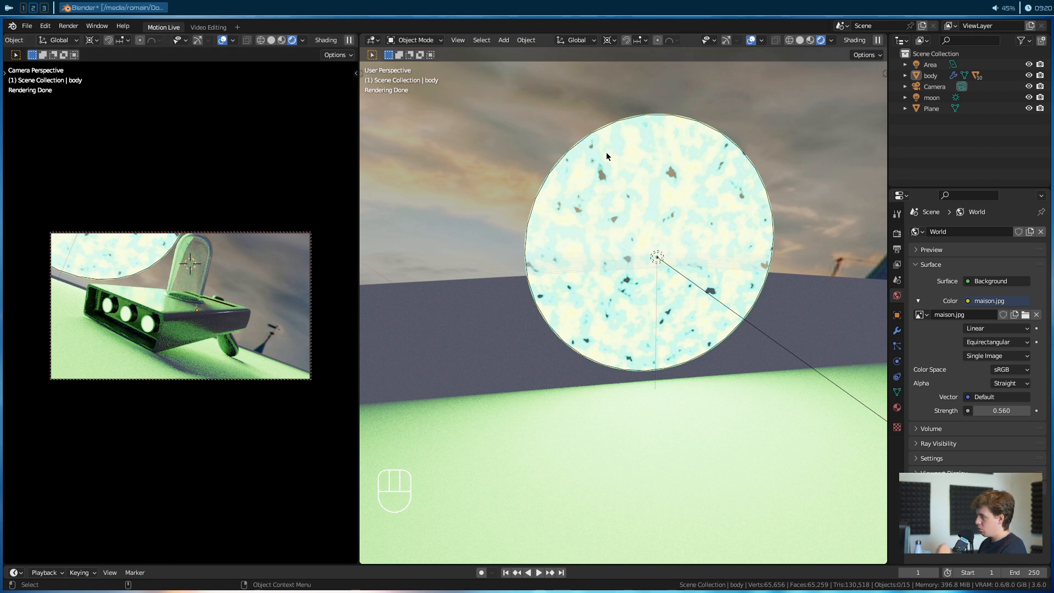
{"action": "left_click", "coordinate": [1013, 411]}
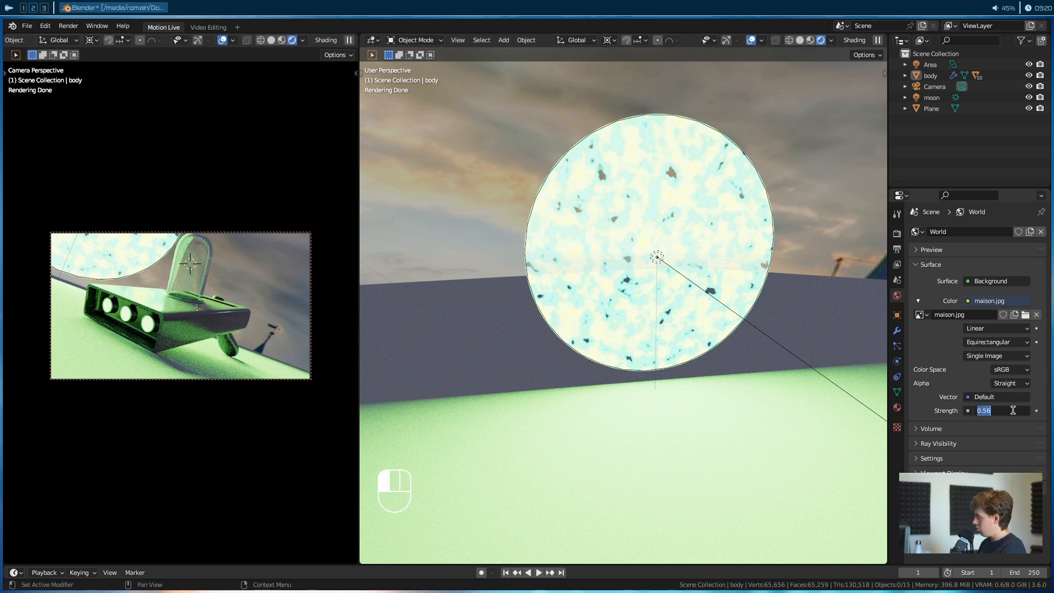
{"action": "type", "text": "1"}
{"action": "key", "text": "Return"}
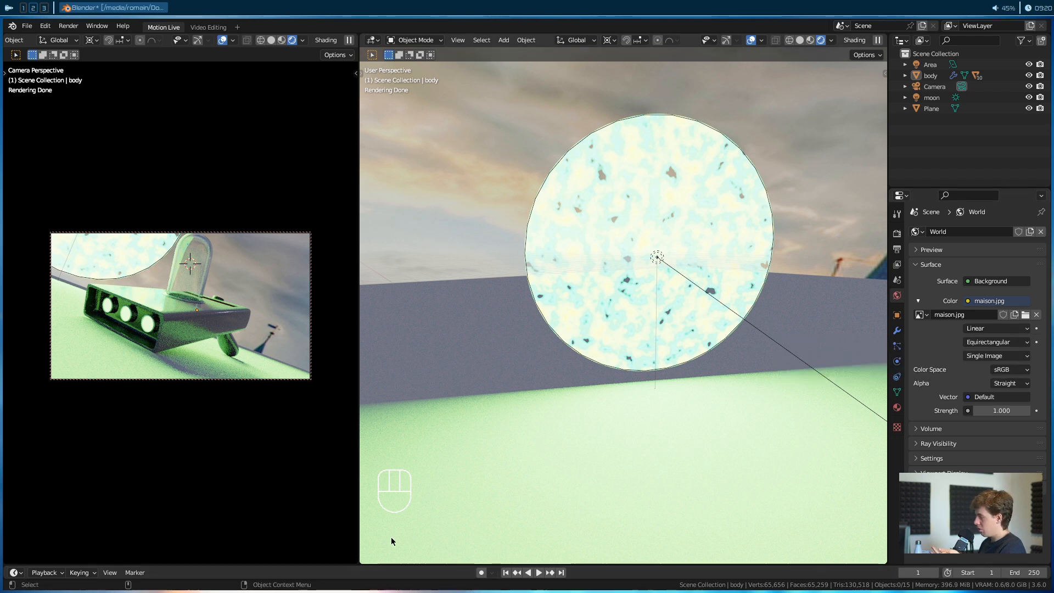
Split the user-perspective viewport horizontally and turn the lower area into a Shader Editor.
{"action": "left_click_drag", "start_coordinate": [362, 39], "coordinate": [366, 247]}
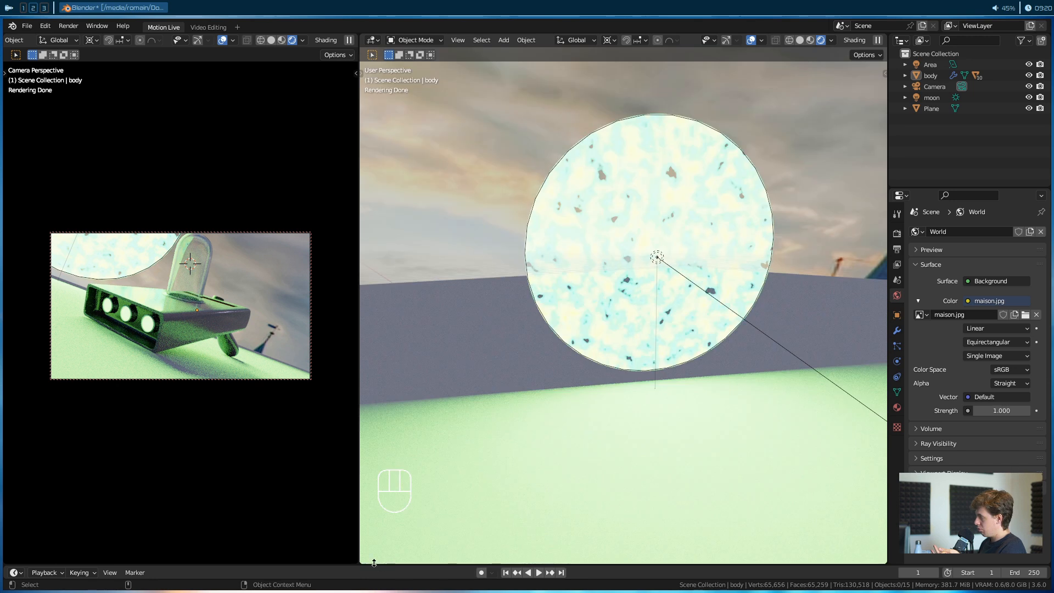
{"action": "left_click_drag", "start_coordinate": [363, 559], "coordinate": [373, 257]}
{"action": "left_click", "coordinate": [373, 261]}
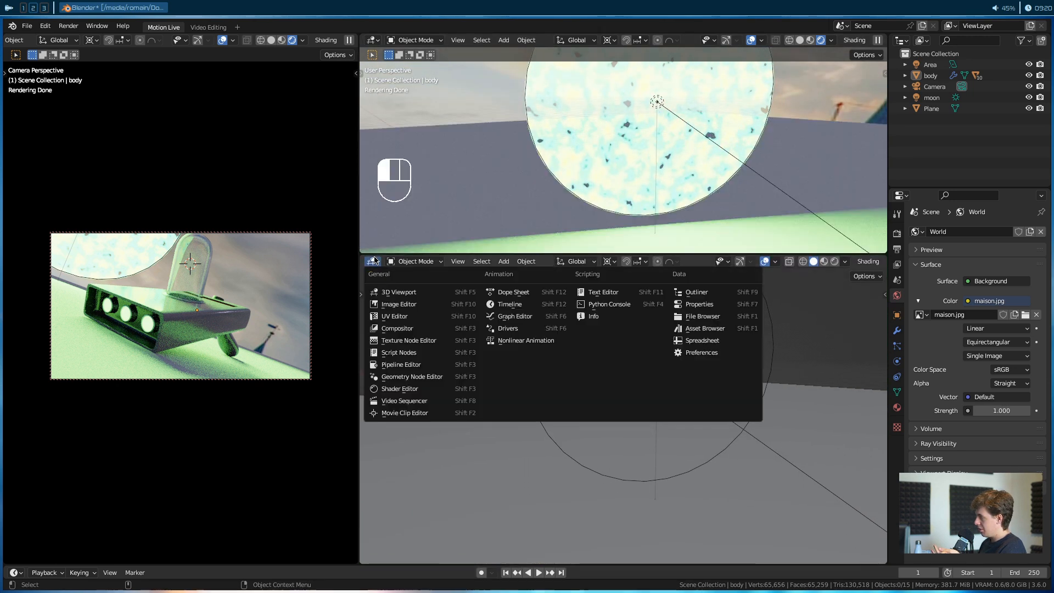
{"action": "left_click", "coordinate": [409, 389]}
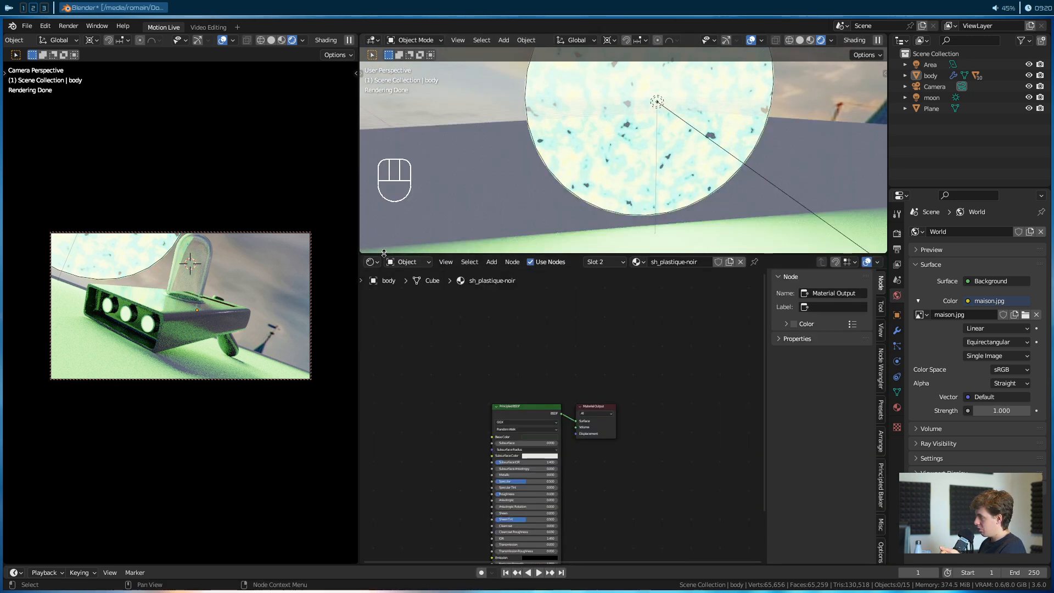
Enlarge the 3D viewport above the Shader Editor and switch the editor to the World shader nodes.
{"action": "left_click_drag", "start_coordinate": [384, 253], "coordinate": [384, 317]}
{"action": "left_click", "coordinate": [407, 323]}
{"action": "left_click", "coordinate": [409, 346]}
Spread the maison.jpg environment texture and Background nodes apart to make room between them.
{"action": "middle_click_drag", "start_coordinate": [570, 493], "coordinate": [659, 489]}
{"action": "scroll", "coordinate": [649, 482], "scroll_direction": "up", "scroll_amount": 3}
{"action": "left_click", "coordinate": [645, 484]}
{"action": "scroll", "coordinate": [658, 488], "scroll_direction": "up", "scroll_amount": 3}
{"action": "left_click_drag", "start_coordinate": [529, 403], "coordinate": [521, 385]}
{"action": "middle_click_drag", "start_coordinate": [593, 471], "coordinate": [638, 453]}
{"action": "left_click_drag", "start_coordinate": [562, 379], "coordinate": [416, 381]}
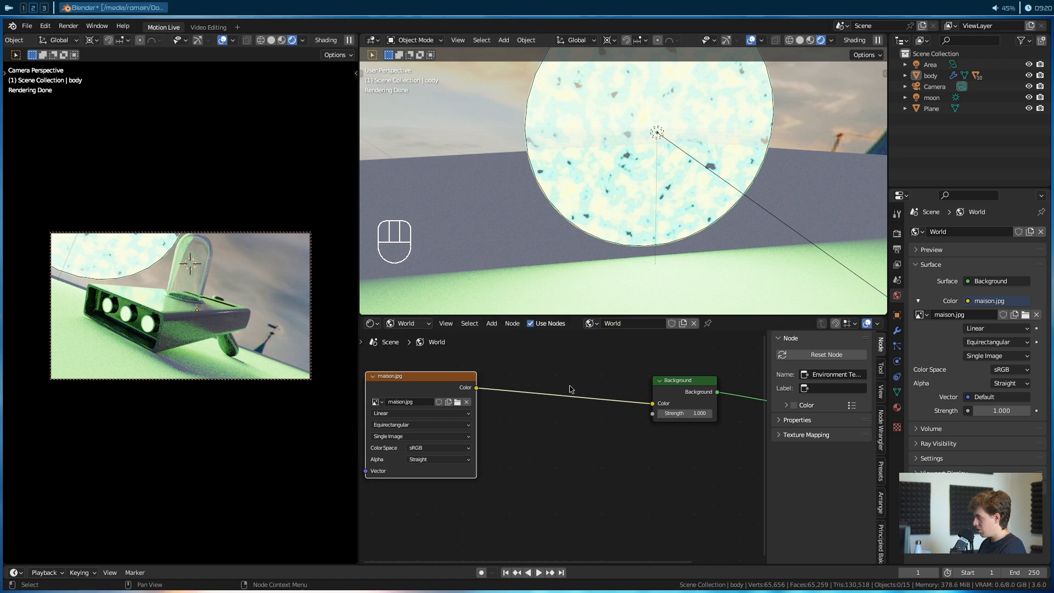
{"action": "middle_click_drag", "start_coordinate": [515, 407], "coordinate": [685, 403]}
{"action": "left_click_drag", "start_coordinate": [616, 379], "coordinate": [564, 381]}
{"action": "middle_click_drag", "start_coordinate": [687, 399], "coordinate": [585, 406]}
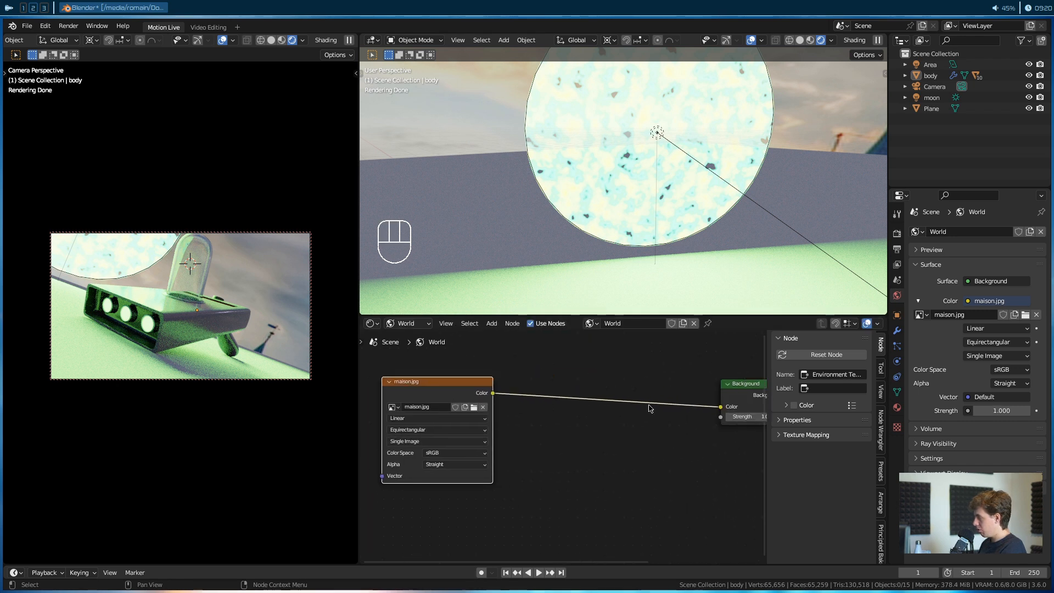
{"action": "middle_click_drag", "start_coordinate": [456, 390], "coordinate": [419, 390]}
{"action": "left_click_drag", "start_coordinate": [699, 394], "coordinate": [707, 394]}
Insert an RGB Curves node between maison.jpg and Background and pull its curve down to a point at 0.70, 0.2375.
{"action": "key", "text": "shift+a"}
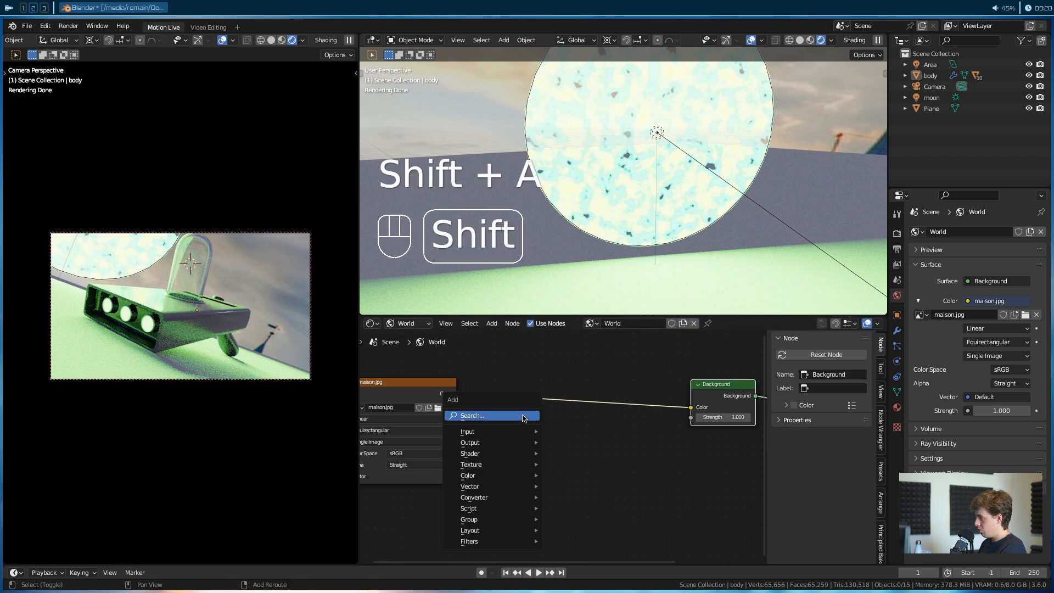
{"action": "left_click", "coordinate": [513, 412]}
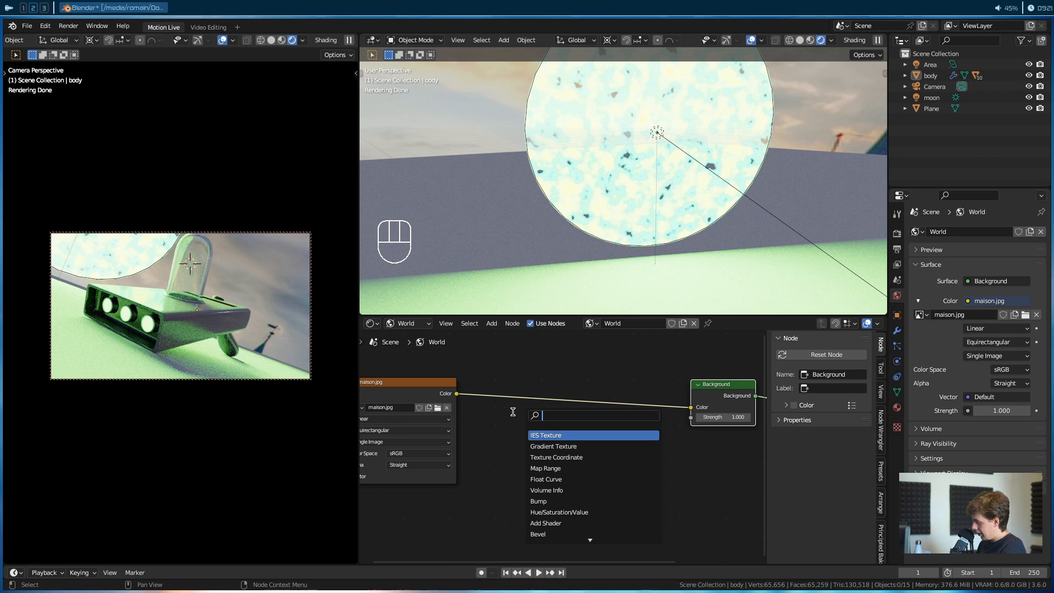
{"action": "type", "text": "rgb"}
{"action": "key", "text": "Return"}
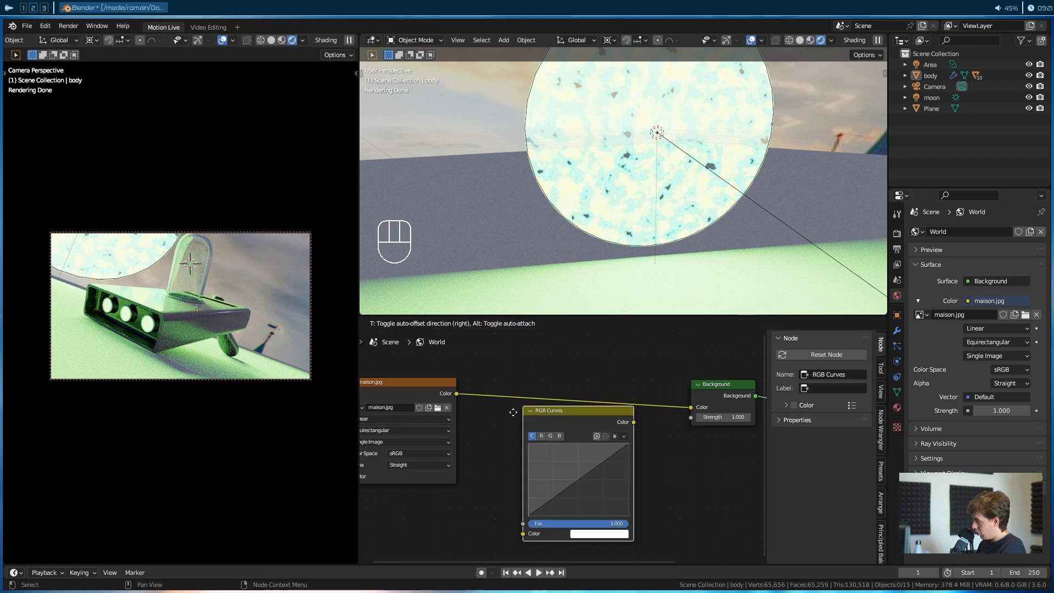
{"action": "left_click", "coordinate": [494, 380]}
{"action": "left_click_drag", "start_coordinate": [561, 448], "coordinate": [581, 469]}
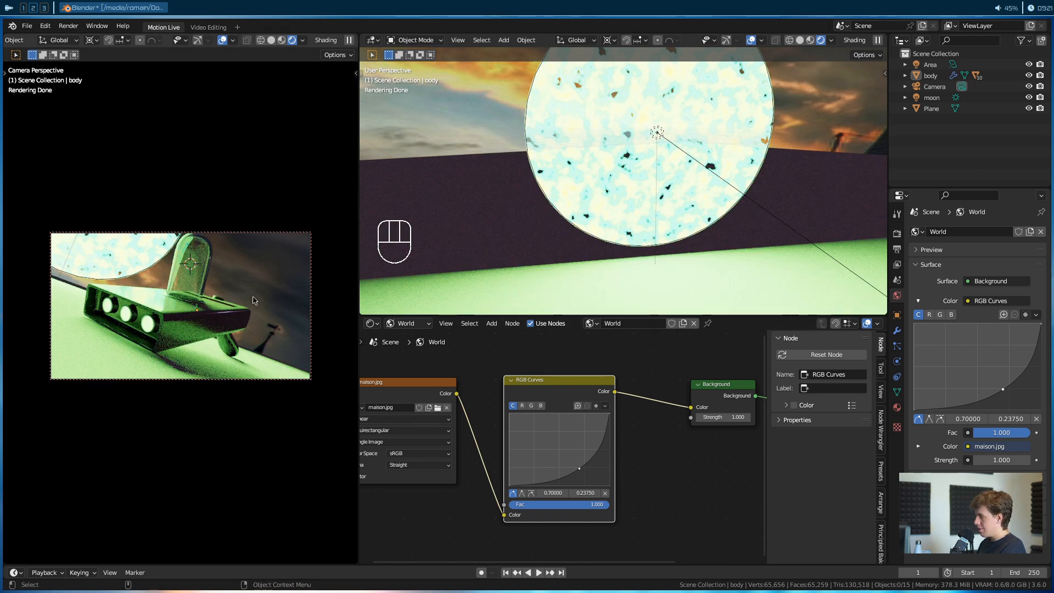
Move the environment texture and RGB Curves nodes farther from the Background node to leave space.
{"action": "scroll", "coordinate": [527, 505], "scroll_direction": "down", "scroll_amount": 4}
{"action": "middle_click_drag", "start_coordinate": [476, 498], "coordinate": [640, 499]}
{"action": "left_click_drag", "start_coordinate": [598, 403], "coordinate": [453, 403]}
{"action": "left_click_drag", "start_coordinate": [726, 403], "coordinate": [592, 394]}
{"action": "middle_click_drag", "start_coordinate": [667, 429], "coordinate": [489, 420]}
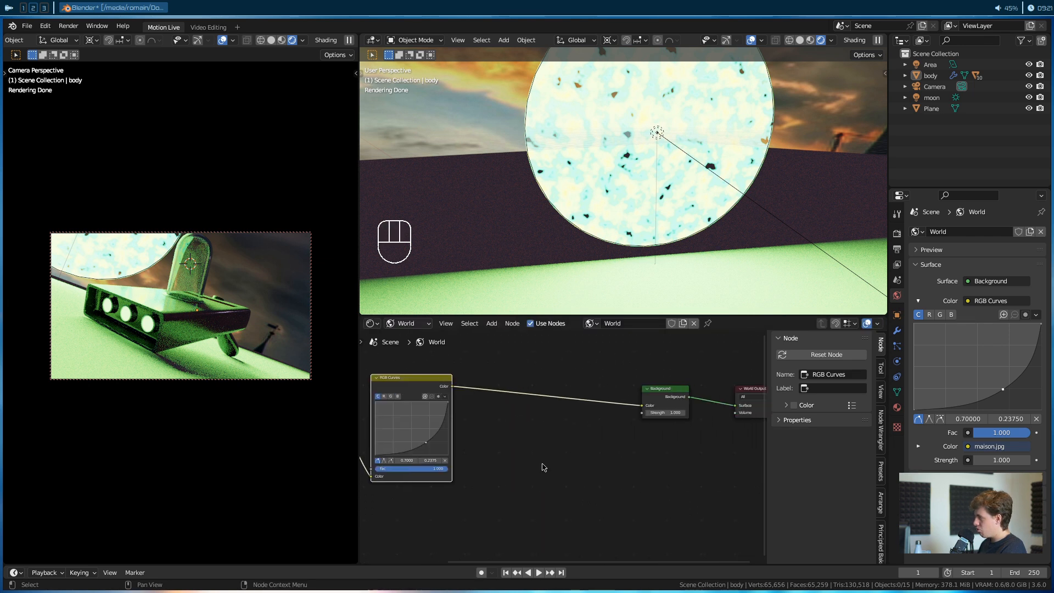
{"action": "scroll", "coordinate": [535, 464], "scroll_direction": "up", "scroll_amount": 2}
{"action": "left_click", "coordinate": [526, 455]}
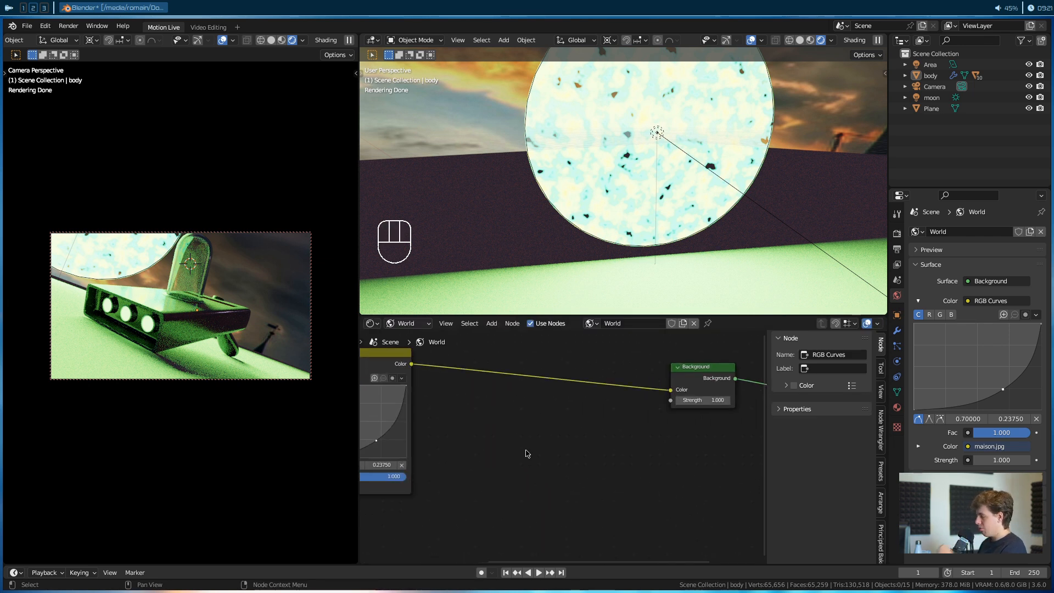
Add a Mix color node below the link between RGB Curves and Background.
{"action": "key", "text": "shift+a"}
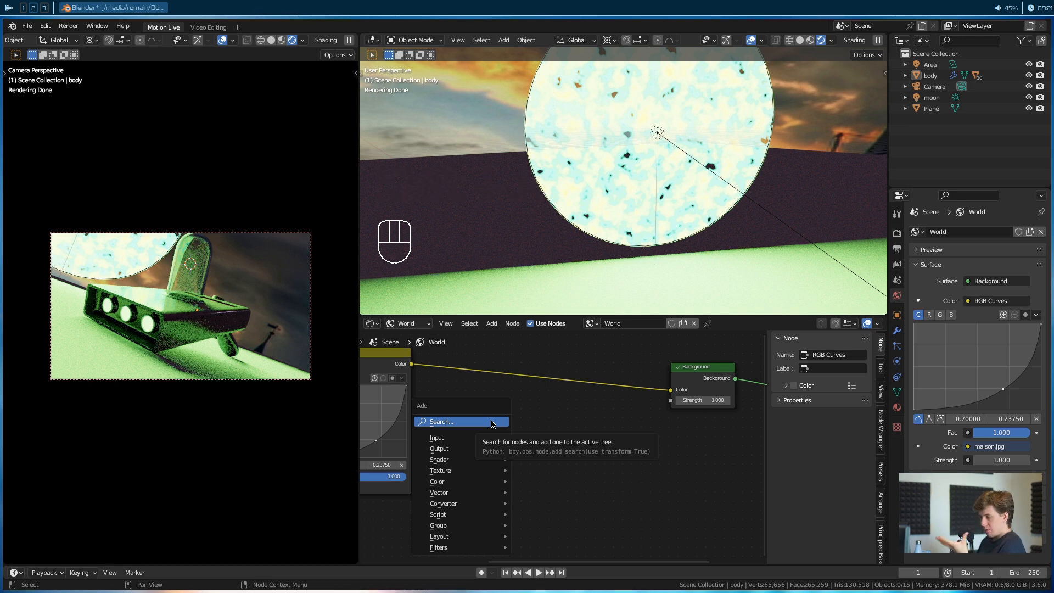
{"action": "key", "text": "Escape"}
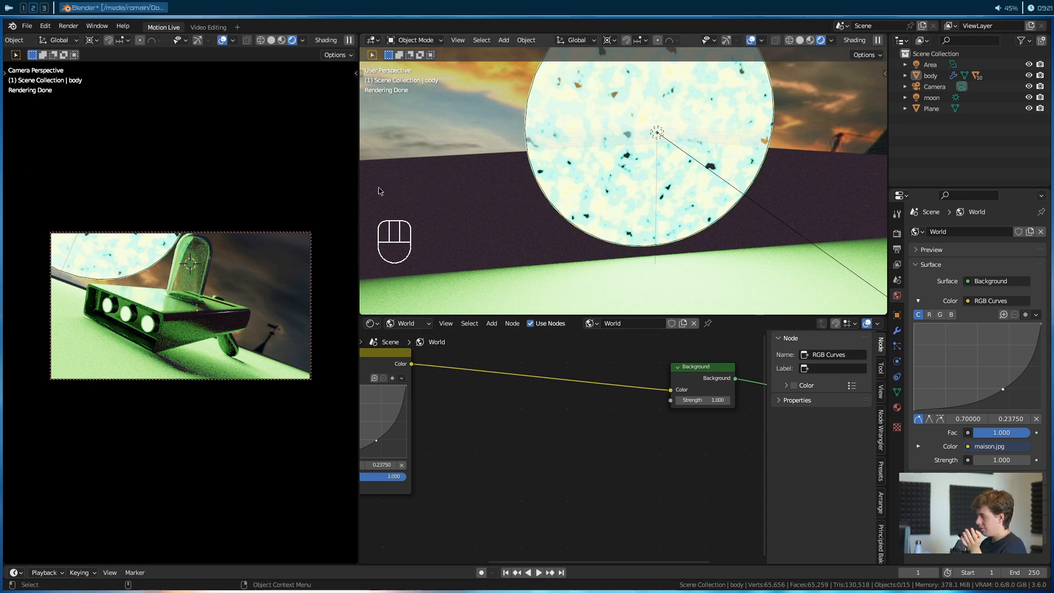
{"action": "key", "text": "shift+a"}
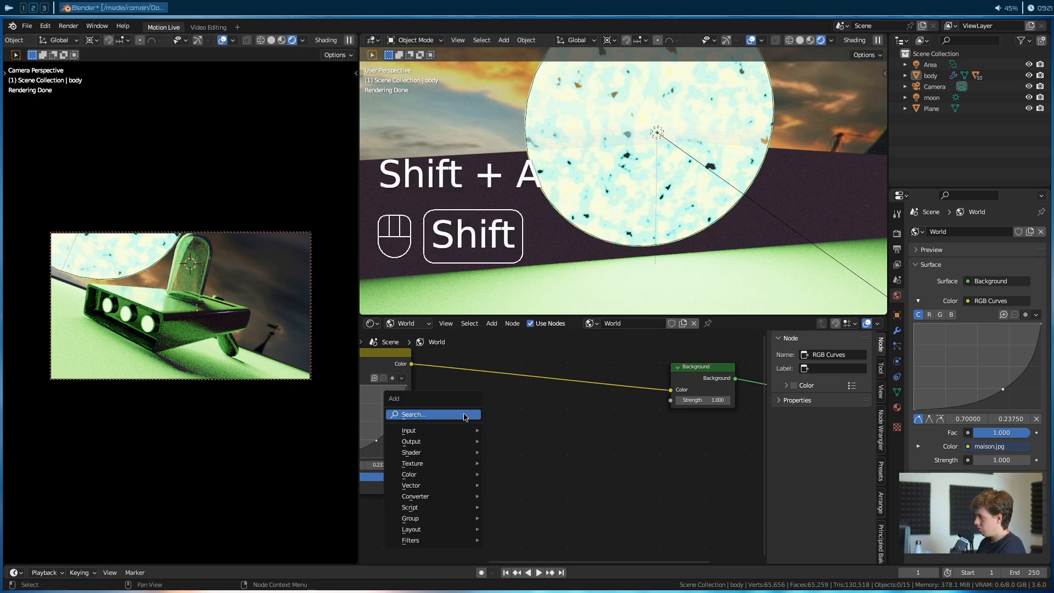
{"action": "left_click", "coordinate": [465, 414]}
{"action": "type", "text": "mix"}
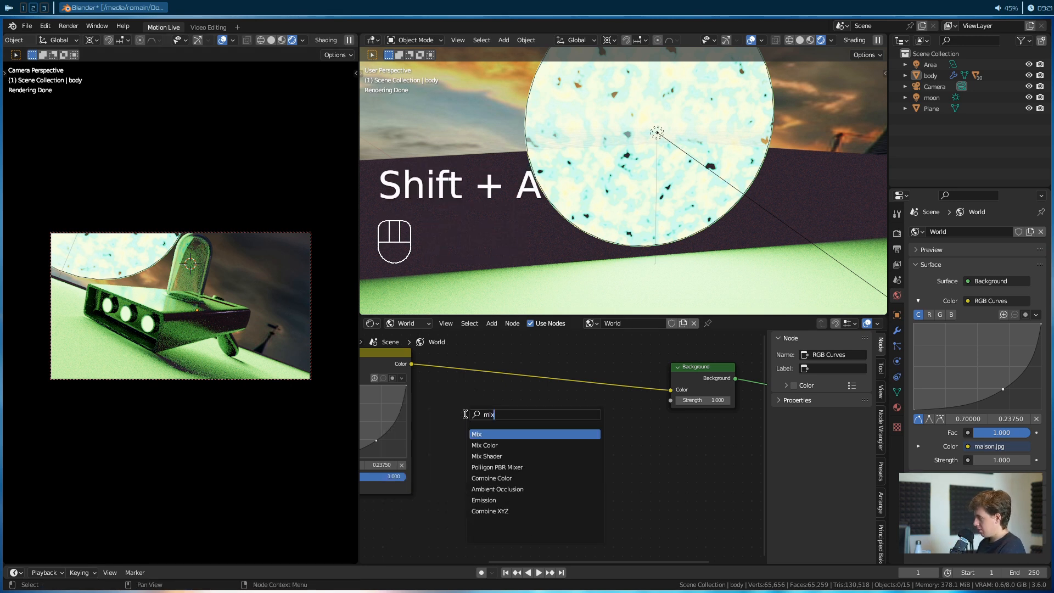
{"action": "key", "text": "Return"}
{"action": "left_click", "coordinate": [470, 412]}
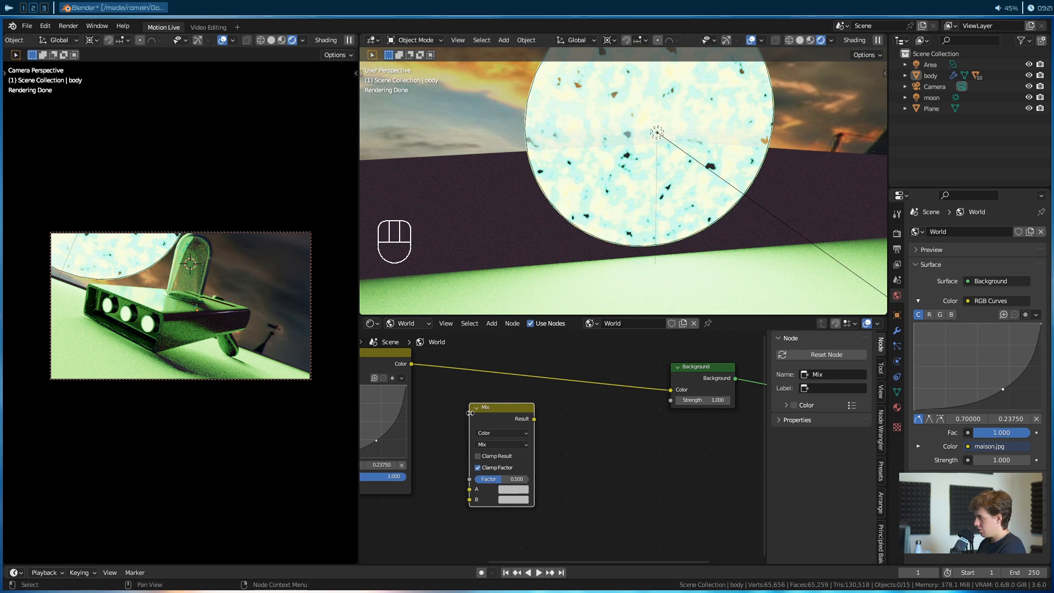
{"action": "key", "text": "shift+a"}
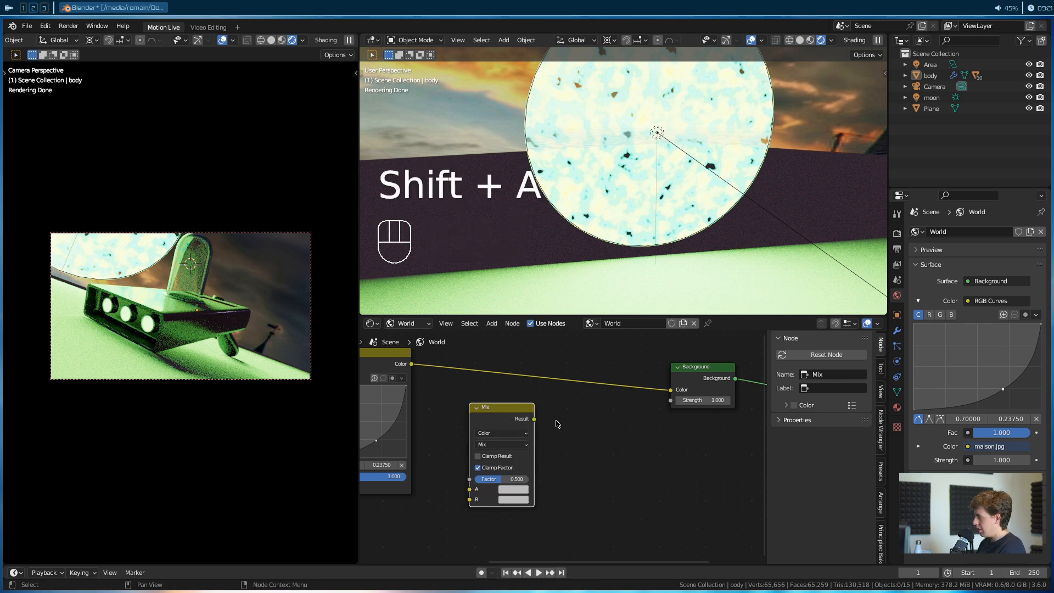
{"action": "key", "text": "shift+a"}
{"action": "mouse_move", "coordinate": [546, 492]}
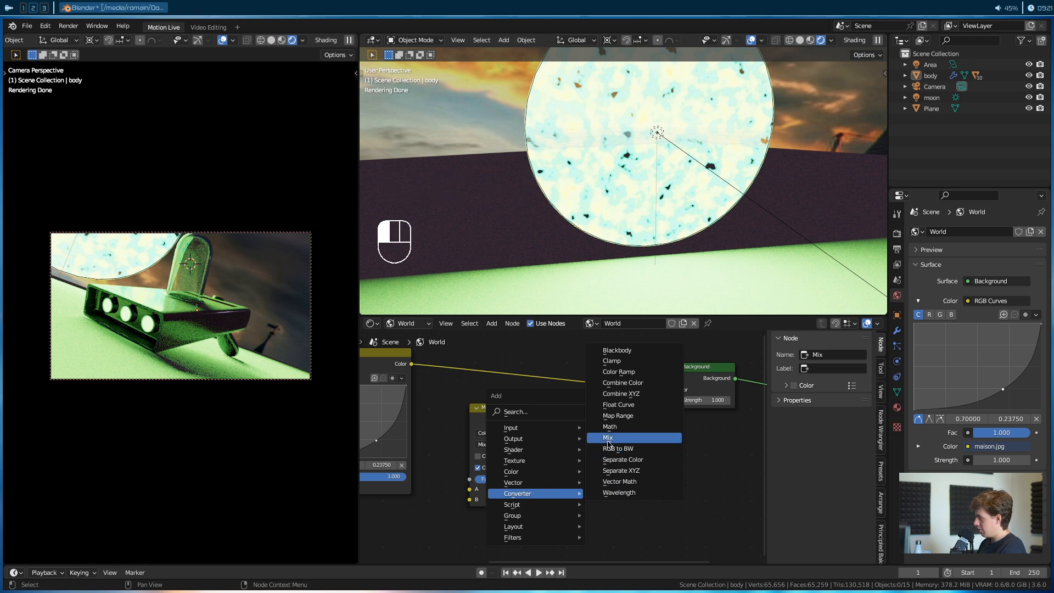
{"action": "key", "text": "Escape"}
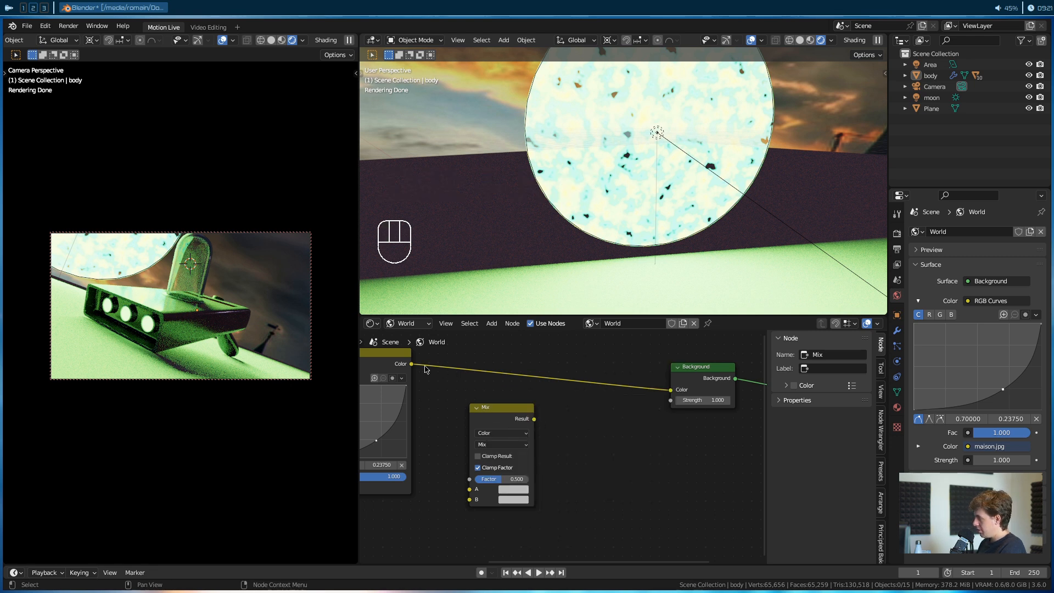
Connect RGB Curves to the Mix node's A input and its result to the Background color, placing it between the two nodes.
{"action": "left_click_drag", "start_coordinate": [412, 364], "coordinate": [475, 492]}
{"action": "left_click_drag", "start_coordinate": [534, 419], "coordinate": [671, 389]}
{"action": "key", "text": "g"}
{"action": "left_click", "coordinate": [553, 367]}
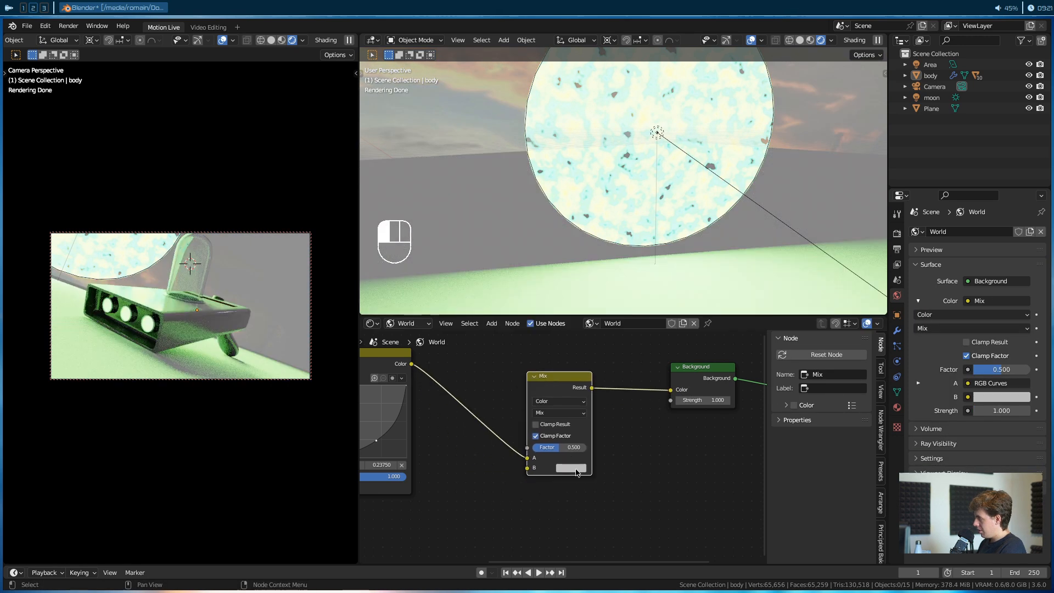
Set the Mix node's B color to a light blue and its factor to 1.
{"action": "left_click", "coordinate": [570, 468]}
{"action": "left_click_drag", "start_coordinate": [595, 371], "coordinate": [599, 358]}
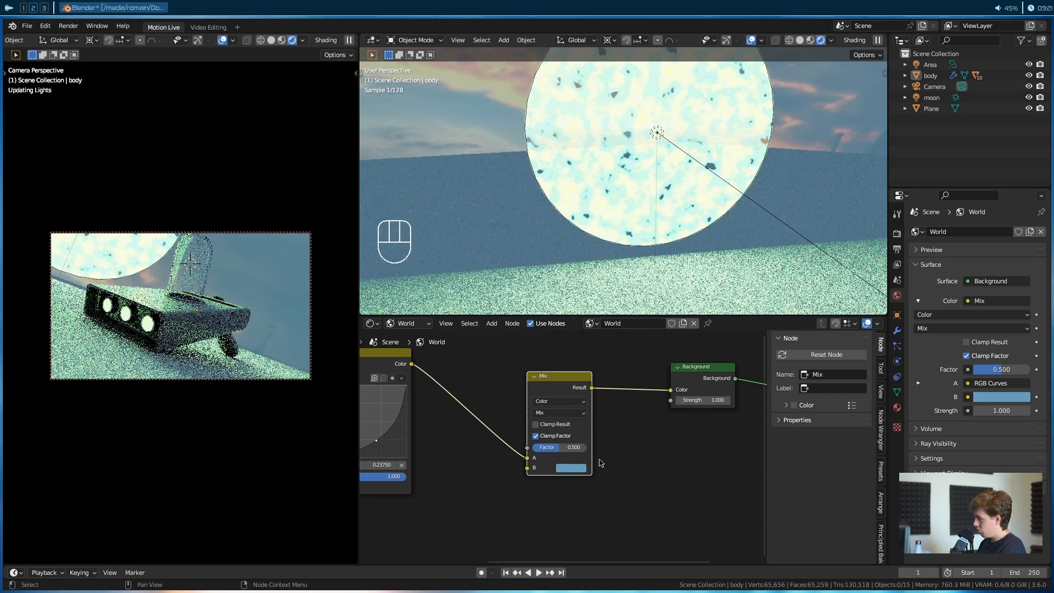
{"action": "left_click_drag", "start_coordinate": [565, 447], "coordinate": [590, 448]}
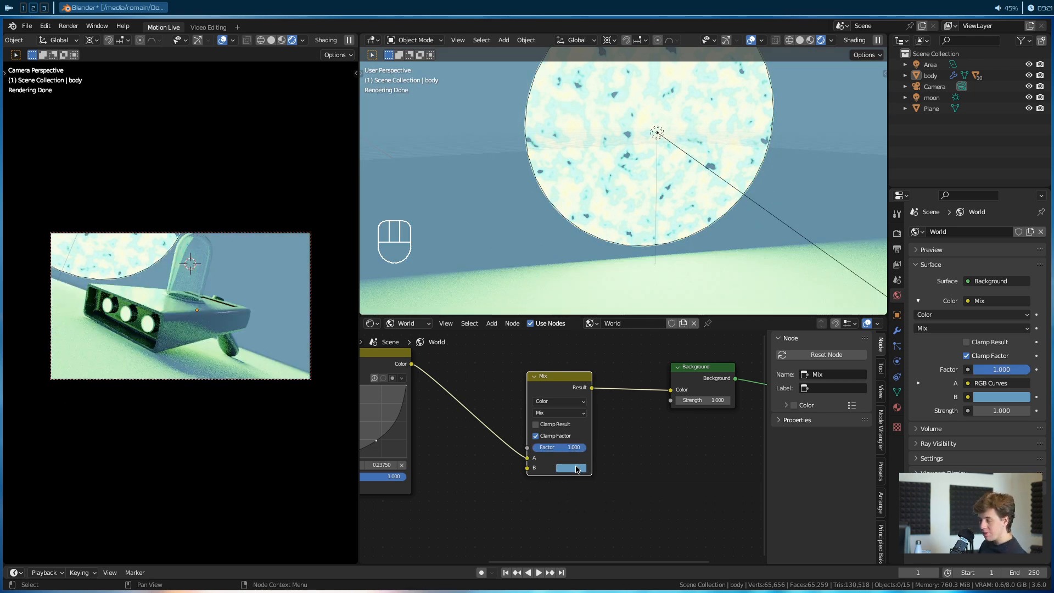
{"action": "mouse_move", "coordinate": [562, 450]}
{"action": "left_mouse_down"}
{"action": "mouse_move", "coordinate": [539, 450]}
{"action": "mouse_move", "coordinate": [567, 450]}
{"action": "left_mouse_up"}
Set the Mix node's blending mode to Multiply and shift its B color to a deeper blue.
{"action": "left_click", "coordinate": [550, 412]}
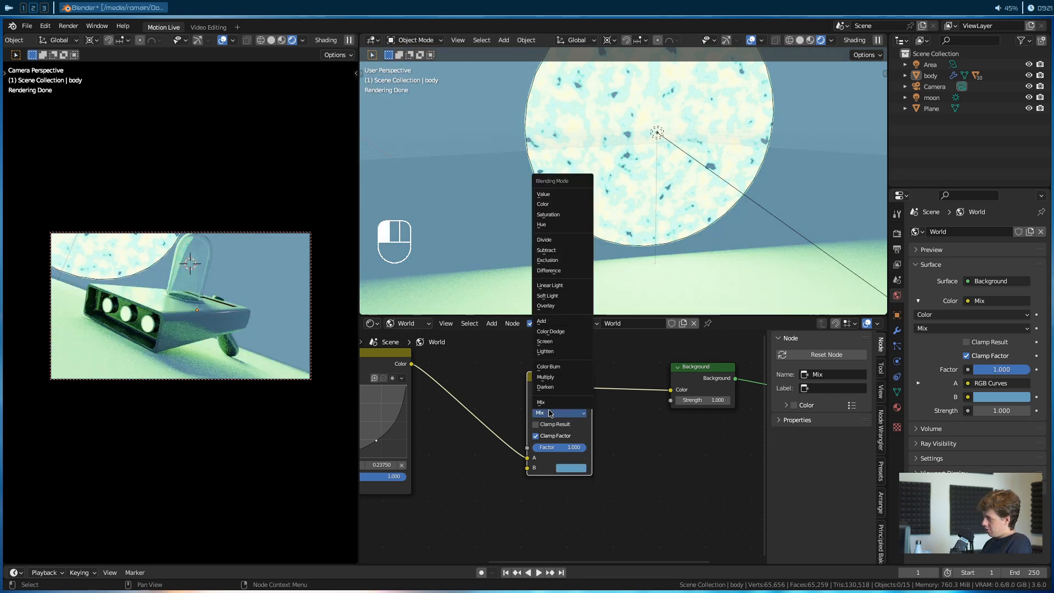
{"action": "left_click", "coordinate": [559, 377]}
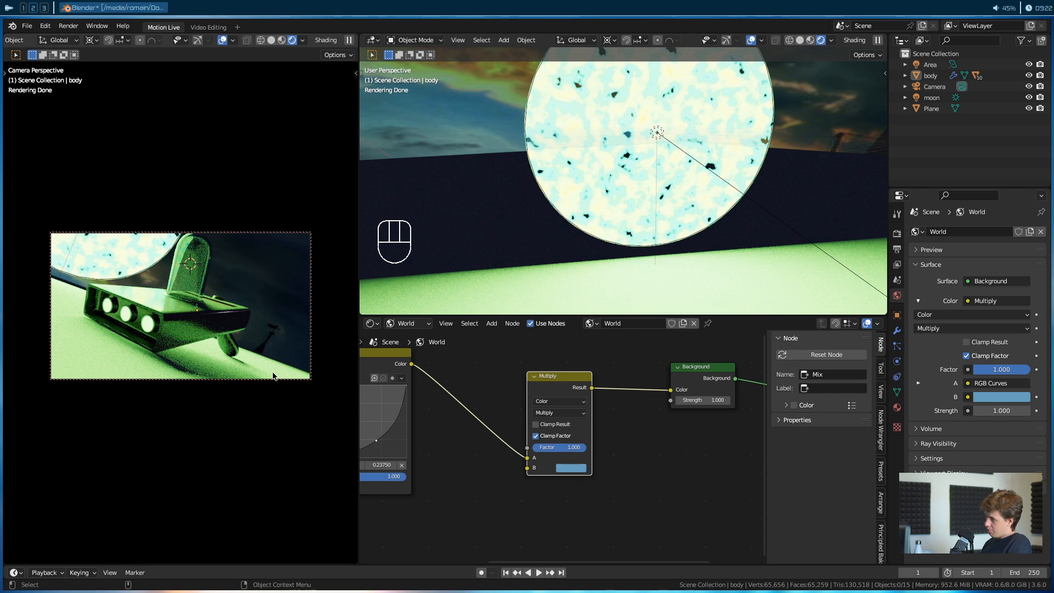
{"action": "left_click", "coordinate": [567, 468]}
{"action": "left_click_drag", "start_coordinate": [596, 359], "coordinate": [605, 353]}
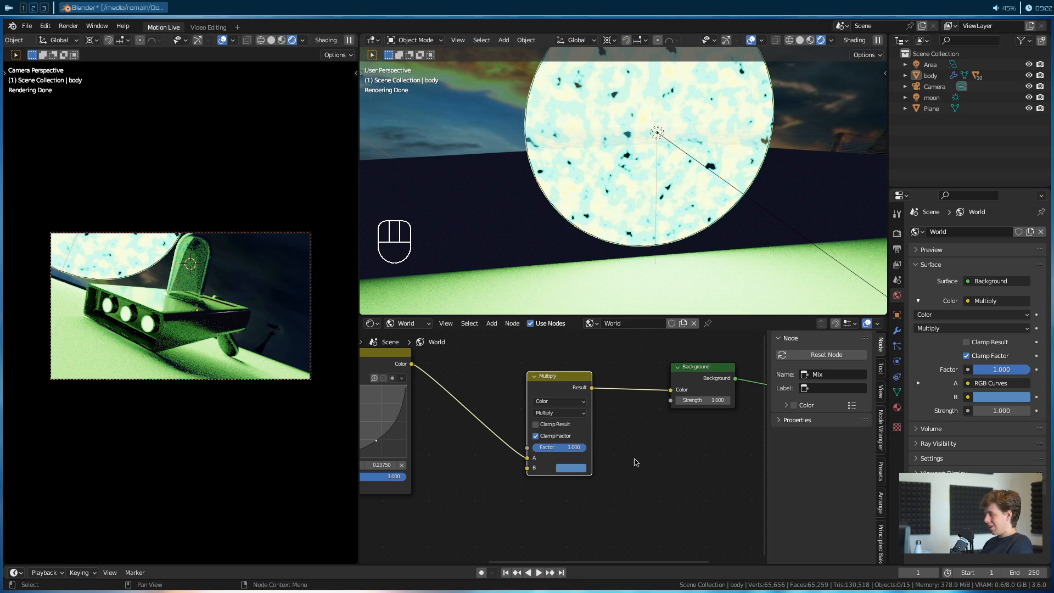
Set the world Background strength to 2.4 and close the Shader Editor so the 3D viewport takes its space.
{"action": "middle_click_drag", "start_coordinate": [631, 448], "coordinate": [515, 439]}
{"action": "mouse_move", "coordinate": [549, 390]}
{"action": "left_mouse_down"}
{"action": "mouse_move", "coordinate": [573, 391]}
{"action": "mouse_move", "coordinate": [564, 390]}
{"action": "left_mouse_up"}
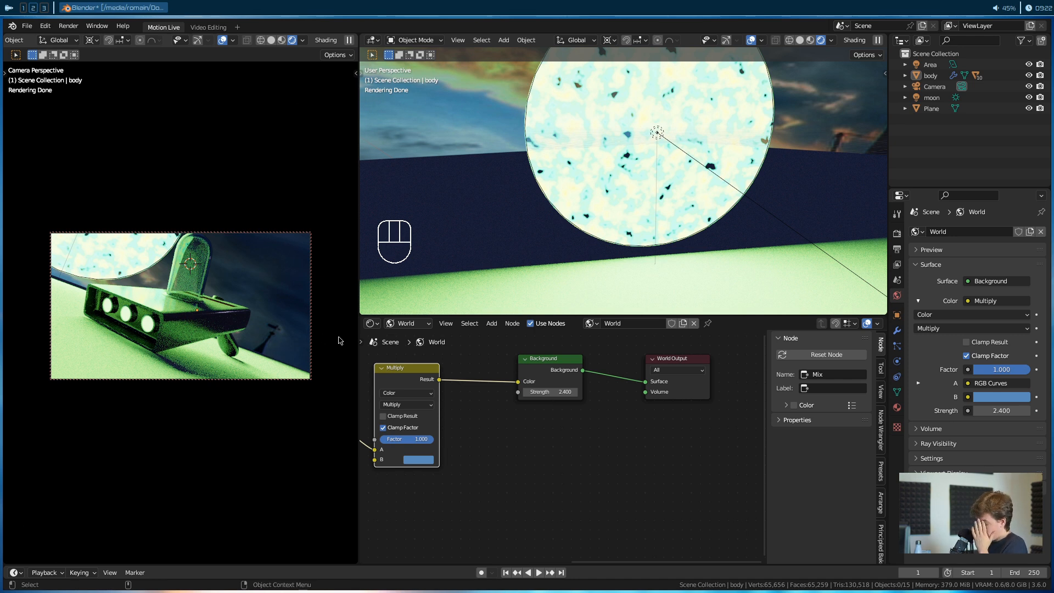
{"action": "left_click_drag", "start_coordinate": [362, 313], "coordinate": [409, 348]}
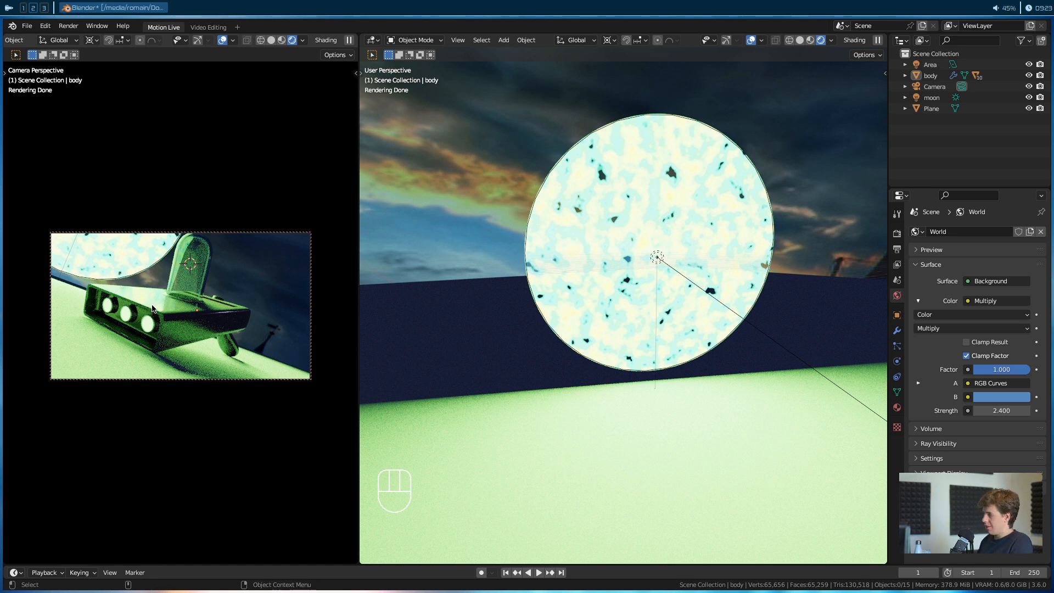
Bring the gun into view in the user-perspective viewport and switch that viewport to solid shading.
{"action": "scroll", "coordinate": [647, 424], "scroll_direction": "down", "scroll_amount": 1}
{"action": "middle_click_drag", "start_coordinate": [648, 424], "coordinate": [641, 378], "text": "alt"}
{"action": "scroll", "coordinate": [729, 431], "scroll_direction": "down", "scroll_amount": 1}
{"action": "middle_click_drag", "start_coordinate": [729, 427], "coordinate": [629, 353], "text": "alt"}
{"action": "scroll", "coordinate": [620, 380], "scroll_direction": "up", "scroll_amount": 3}
{"action": "scroll", "coordinate": [625, 362], "scroll_direction": "up", "scroll_amount": 2}
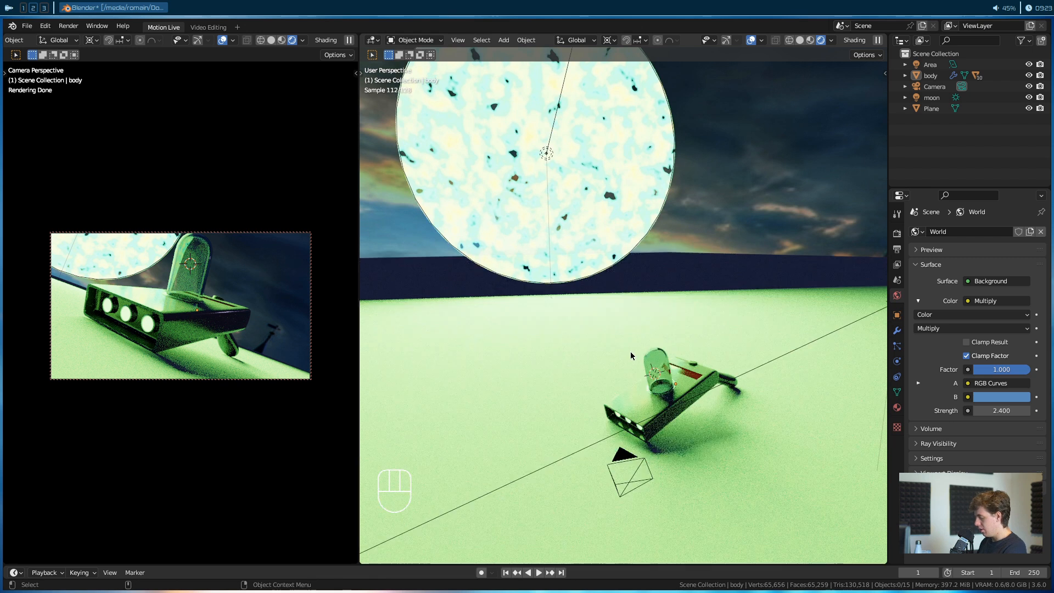
{"action": "key", "text": "z"}
Place the 3D cursor on the rightmost of the three bulbs in the gun's front opening.
{"action": "mouse_move", "coordinate": [708, 408]}
{"action": "right_mouse_down", "text": "alt"}
{"action": "mouse_move", "coordinate": [597, 324]}
{"action": "mouse_move", "coordinate": [598, 372]}
{"action": "right_mouse_up", "text": "alt"}
{"action": "left_click_drag", "start_coordinate": [596, 368], "coordinate": [668, 391], "text": "alt"}
{"action": "middle_click_drag", "start_coordinate": [439, 406], "coordinate": [731, 266], "text": "alt"}
{"action": "right_click_drag", "start_coordinate": [731, 266], "coordinate": [556, 376], "text": "alt"}
{"action": "middle_click_drag", "start_coordinate": [555, 379], "coordinate": [699, 257], "text": "alt"}
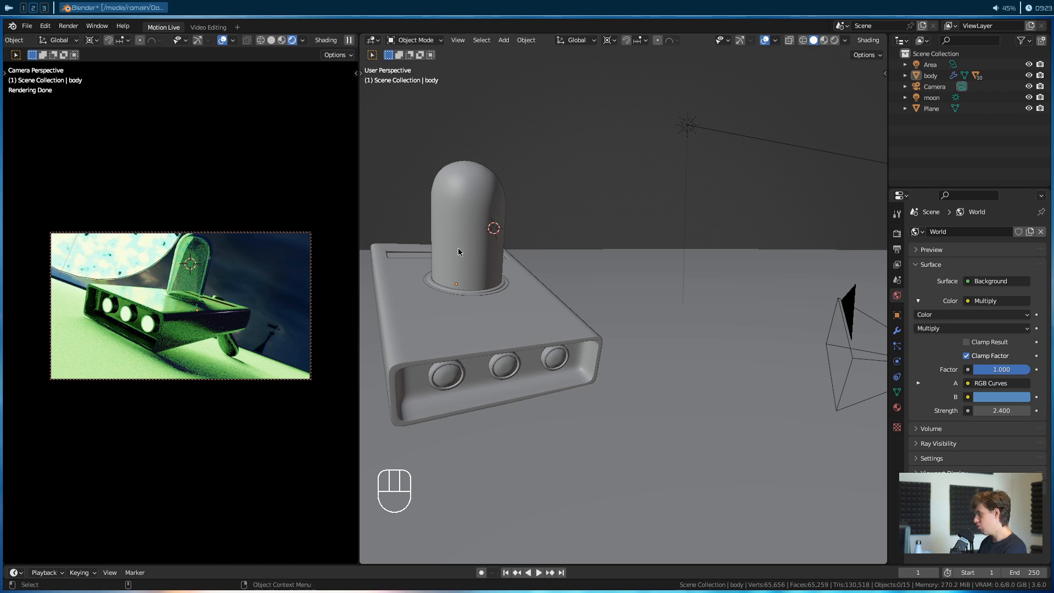
{"action": "key", "text": "shift"}
{"action": "right_click", "coordinate": [556, 359], "text": "shift"}
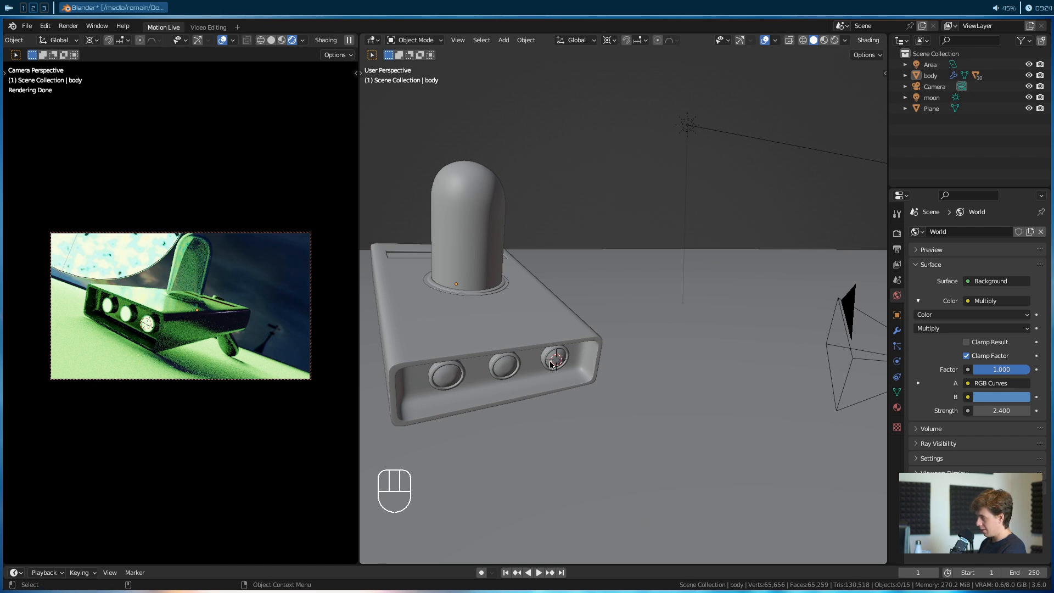
Add a Plain Axes empty at the 3D cursor on the gun's rightmost front bulb.
{"action": "left_click_drag", "start_coordinate": [588, 366], "coordinate": [524, 370], "text": "alt"}
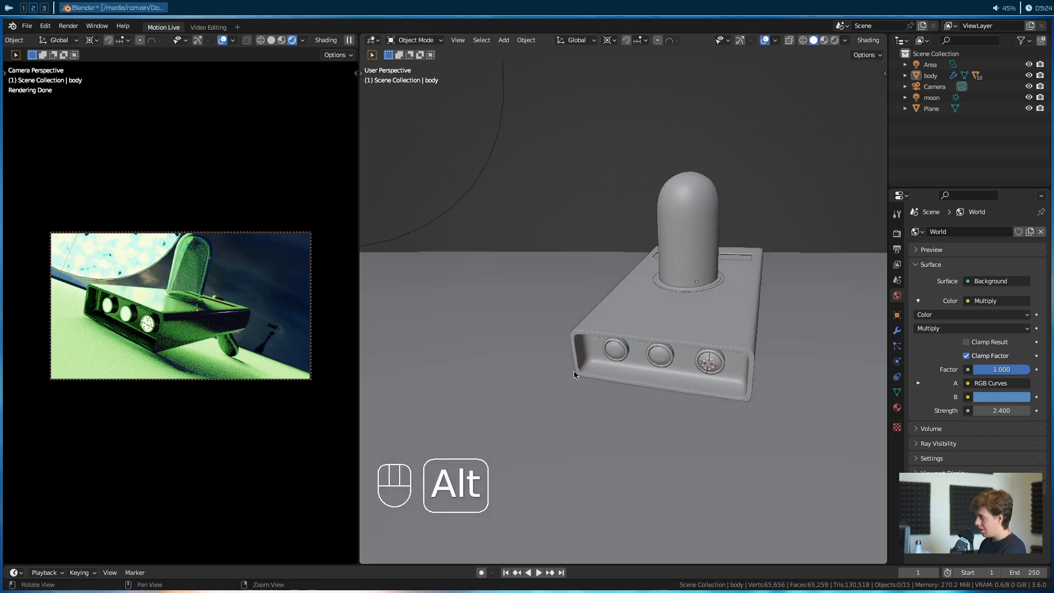
{"action": "middle_click_drag", "start_coordinate": [656, 362], "coordinate": [594, 352], "text": "alt"}
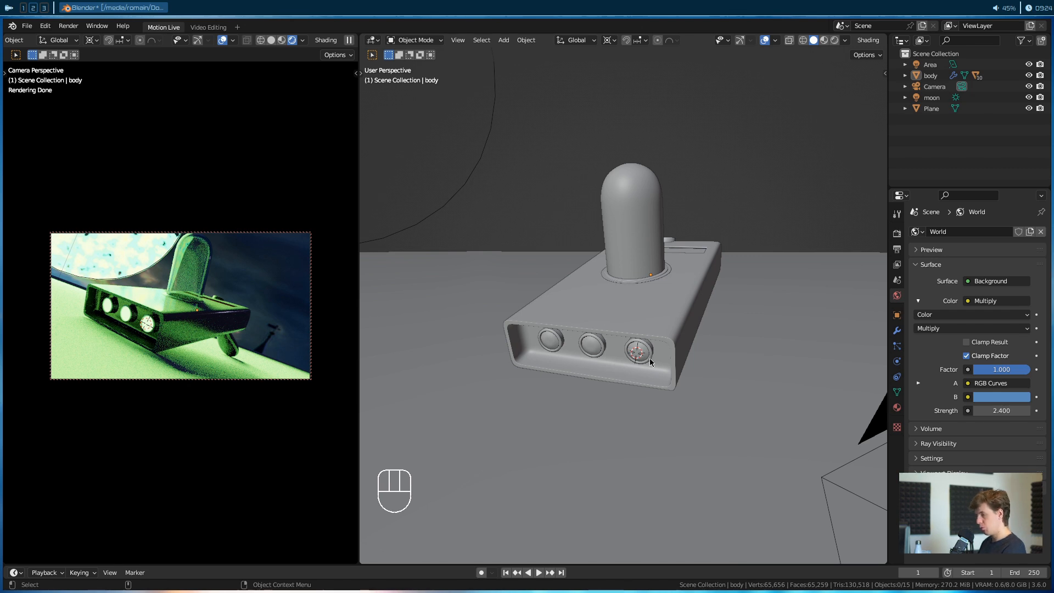
{"action": "key", "text": "shift+a"}
{"action": "mouse_move", "coordinate": [616, 298]}
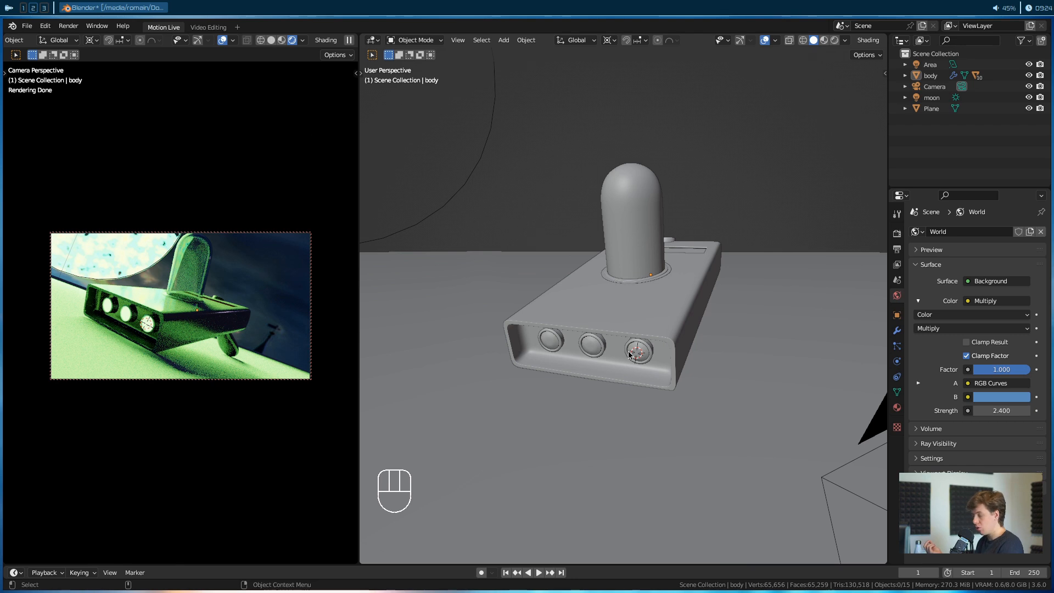
{"action": "key", "text": "shift+a"}
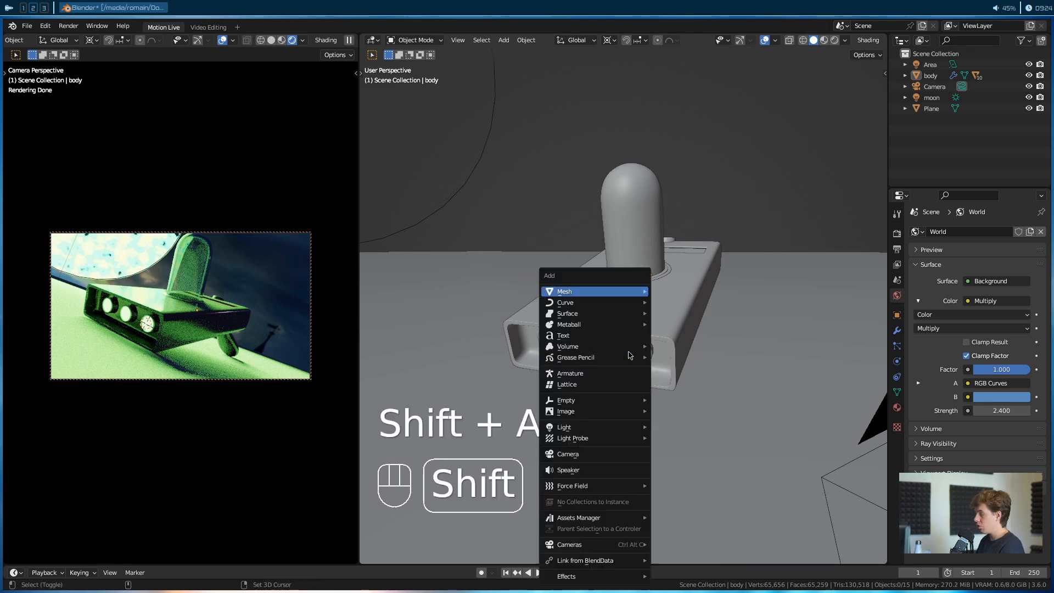
{"action": "mouse_move", "coordinate": [628, 397]}
{"action": "left_click", "coordinate": [681, 399]}
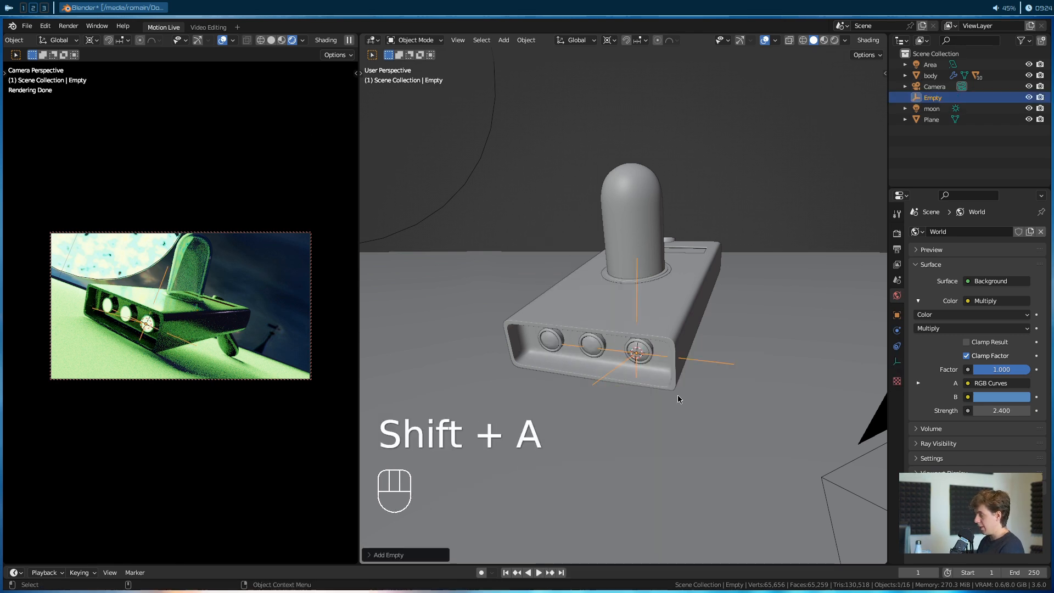
{"action": "middle_click", "coordinate": [583, 384], "text": "alt"}
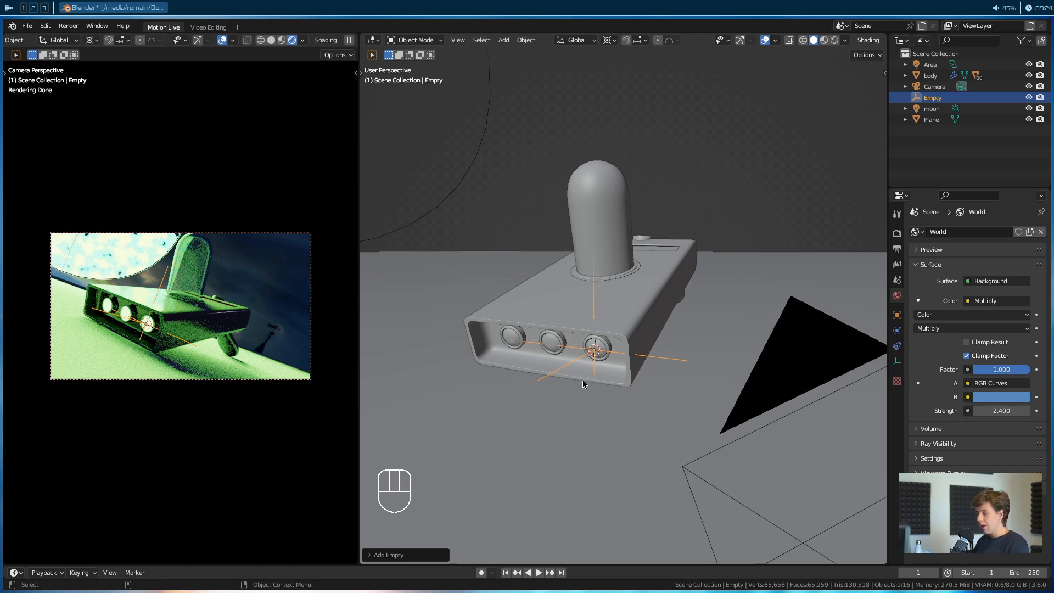
Rename the empty on the gun's front bulb to "focus".
{"action": "left_click", "coordinate": [936, 97]}
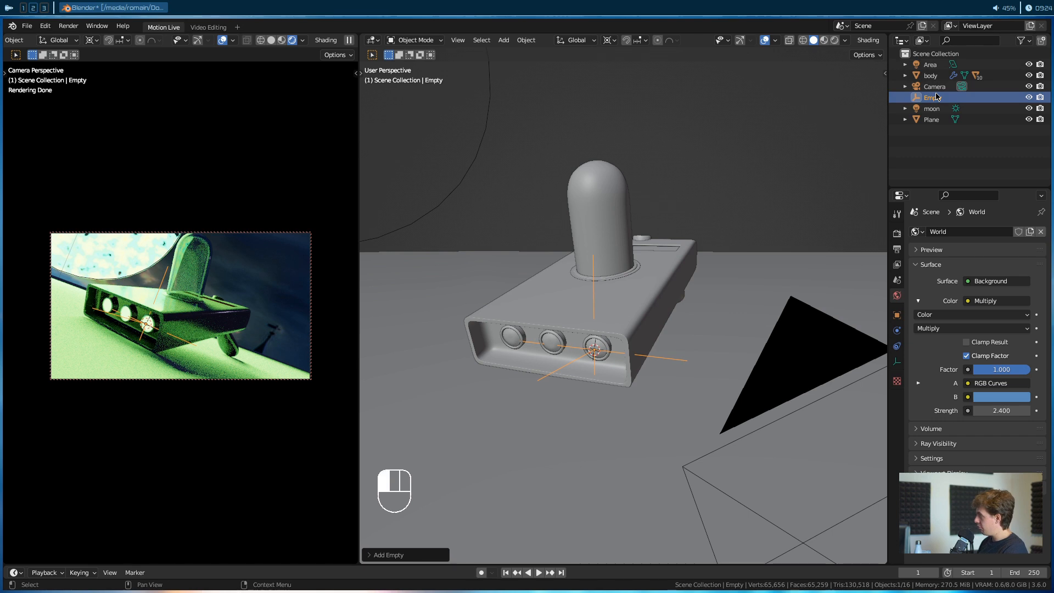
{"action": "double_click", "coordinate": [938, 97]}
{"action": "type", "text": "fo"}
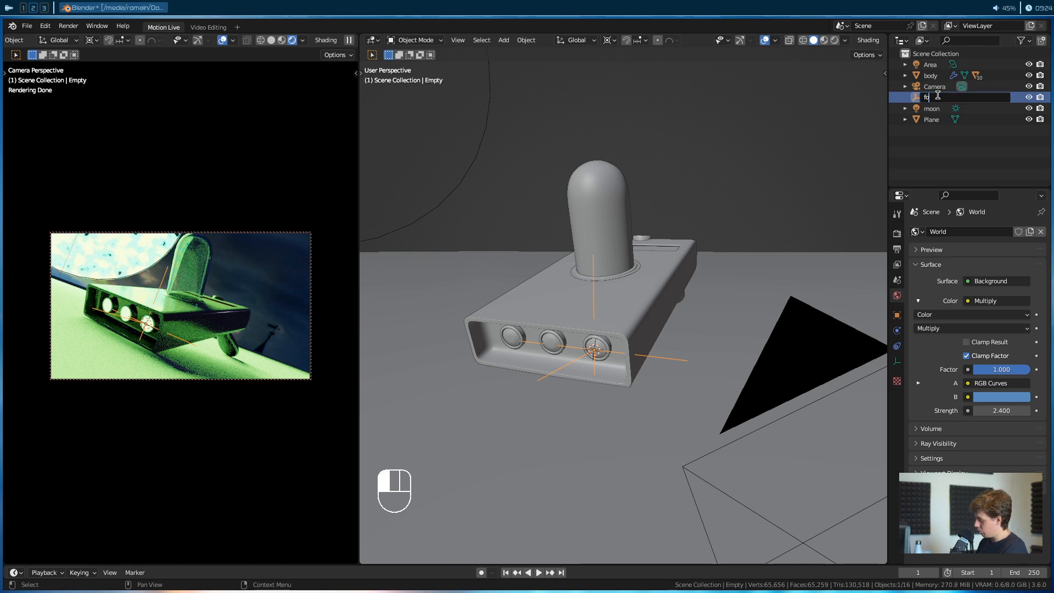
{"action": "type", "text": "cus"}
{"action": "key", "text": "Return"}
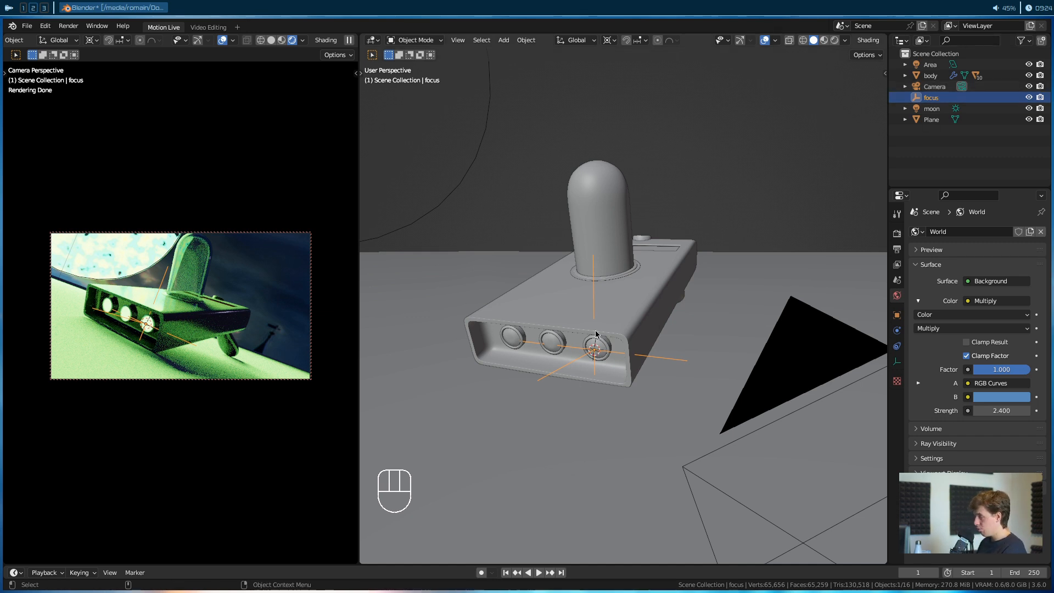
Enable Depth of Field on the camera and pick the focus empty as its Focus Object.
{"action": "left_click", "coordinate": [834, 357]}
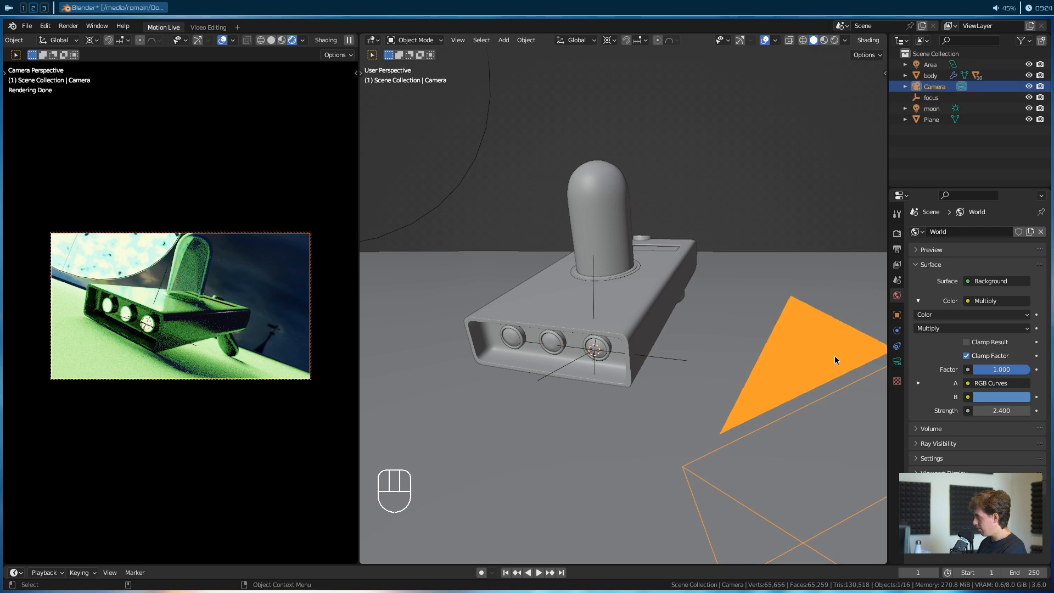
{"action": "left_click", "coordinate": [896, 361]}
{"action": "scroll", "coordinate": [927, 308], "scroll_direction": "down", "scroll_amount": 6}
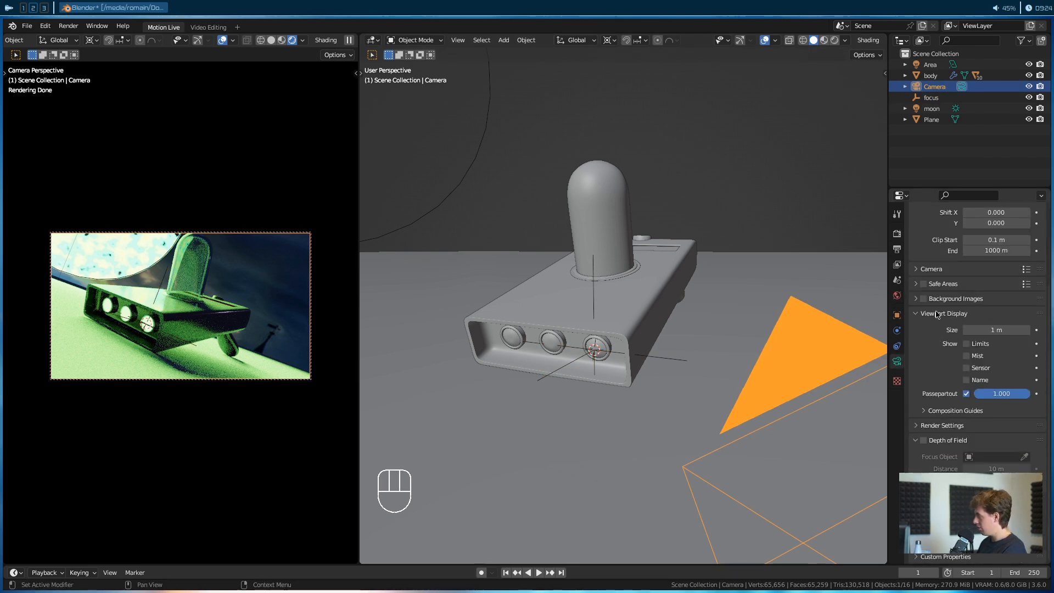
{"action": "left_click", "coordinate": [923, 440]}
{"action": "left_click", "coordinate": [1024, 456]}
{"action": "left_click", "coordinate": [596, 330]}
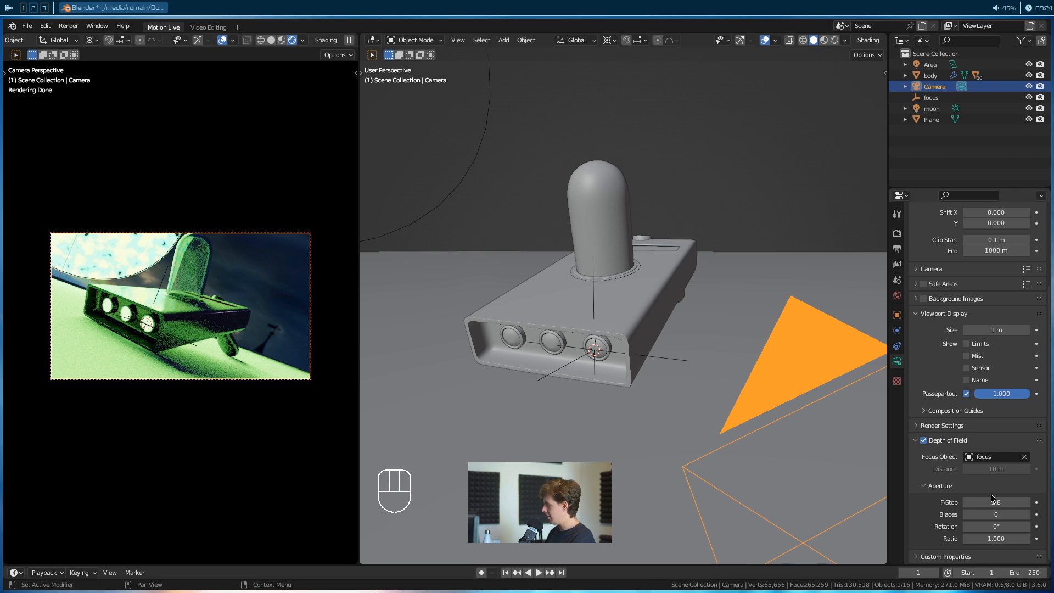
Hide the overlays in the camera viewport and try an F-Stop of 0.1 for the camera's depth of field.
{"action": "left_click", "coordinate": [922, 440], "text": "ctrl"}
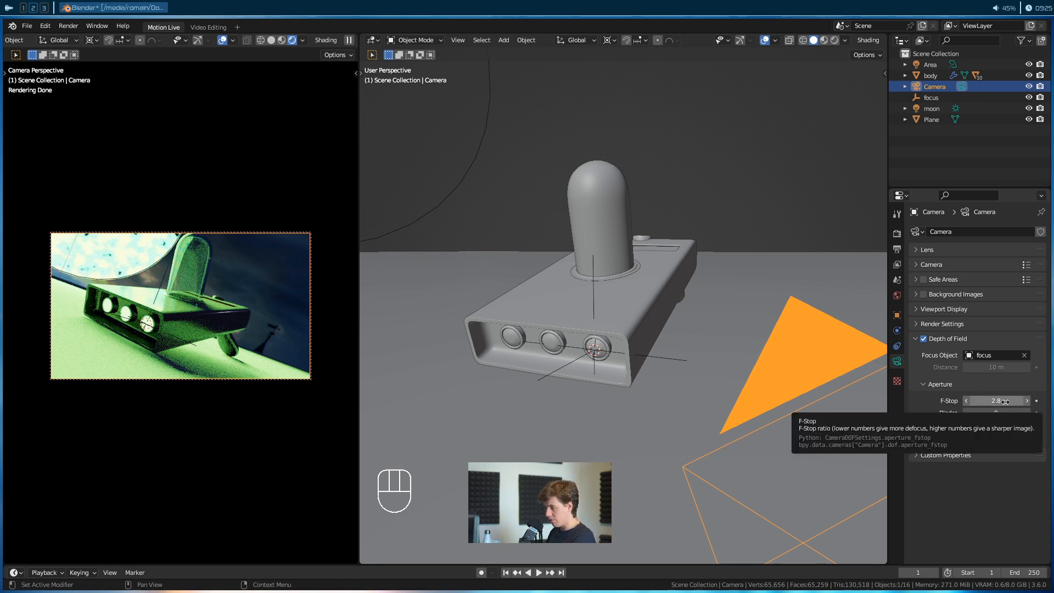
{"action": "left_click_drag", "start_coordinate": [990, 401], "coordinate": [940, 400], "text": "shift"}
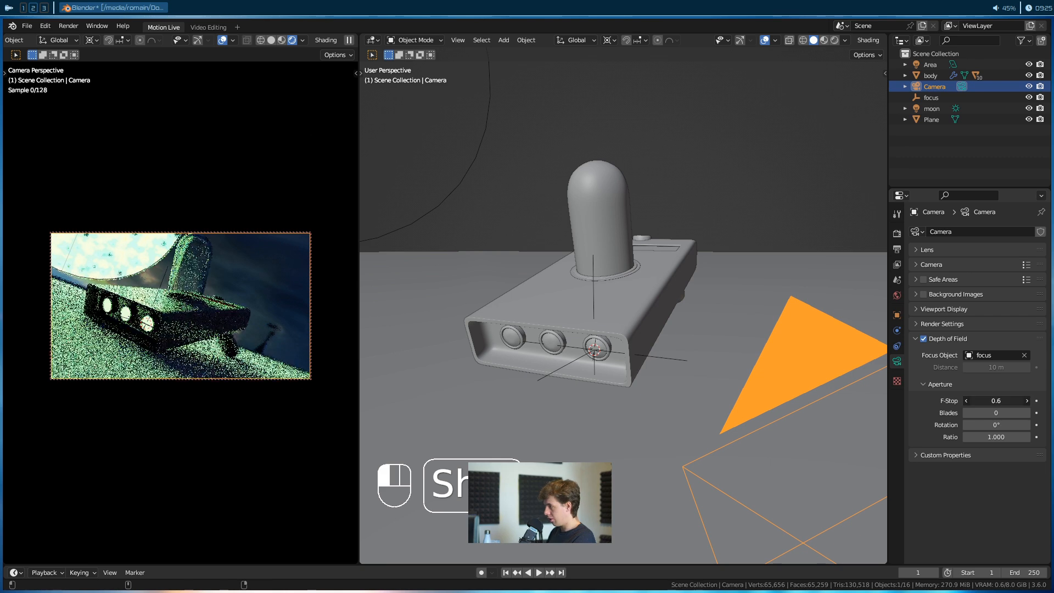
{"action": "left_click", "coordinate": [222, 41]}
{"action": "left_click_drag", "start_coordinate": [991, 402], "coordinate": [1015, 401]}
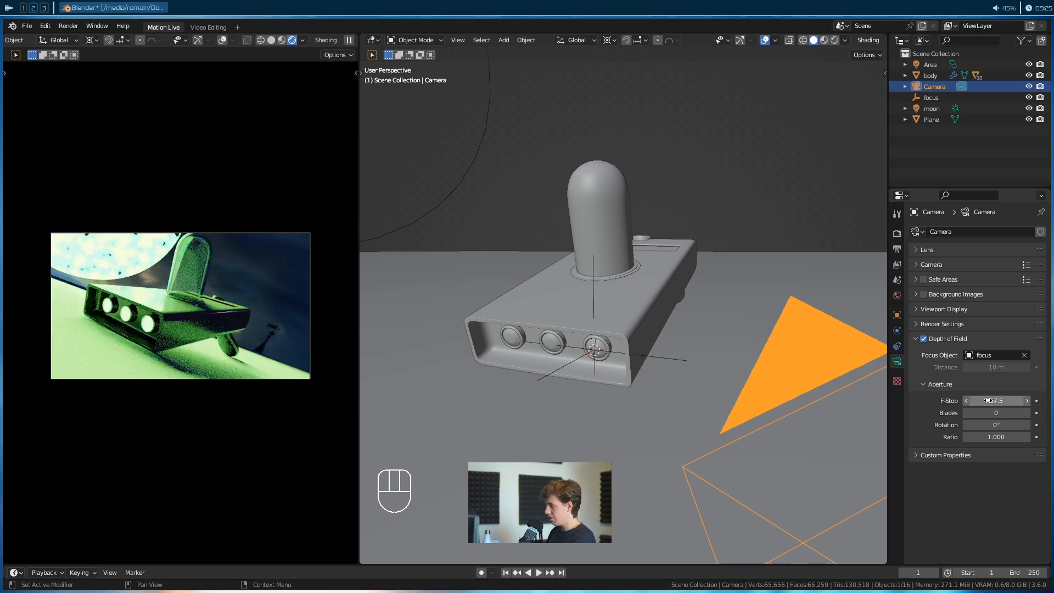
{"action": "left_click", "coordinate": [988, 400]}
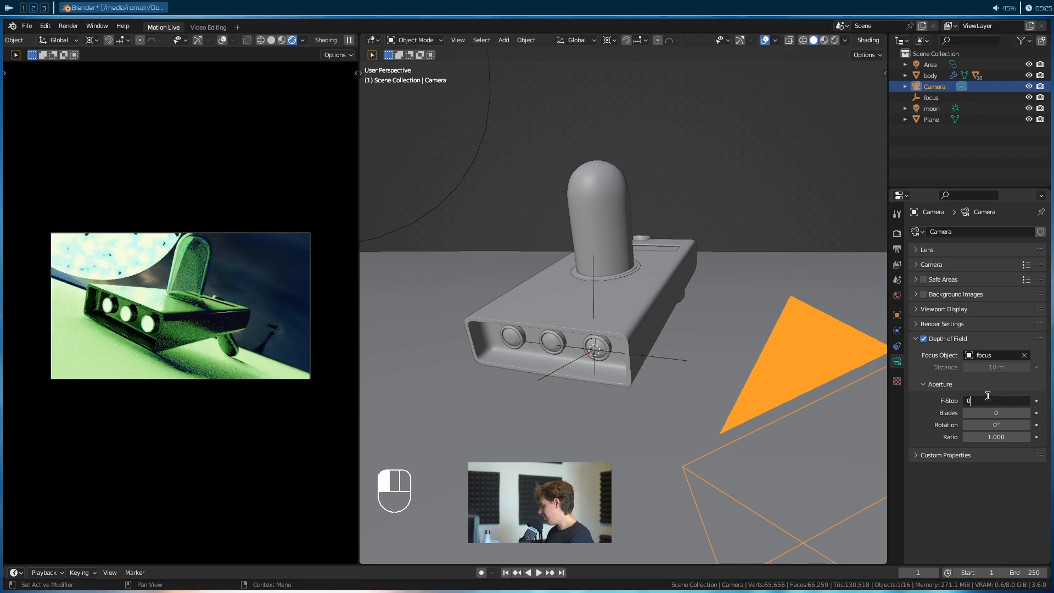
{"action": "type", "text": "0.1"}
{"action": "key", "text": "Return"}
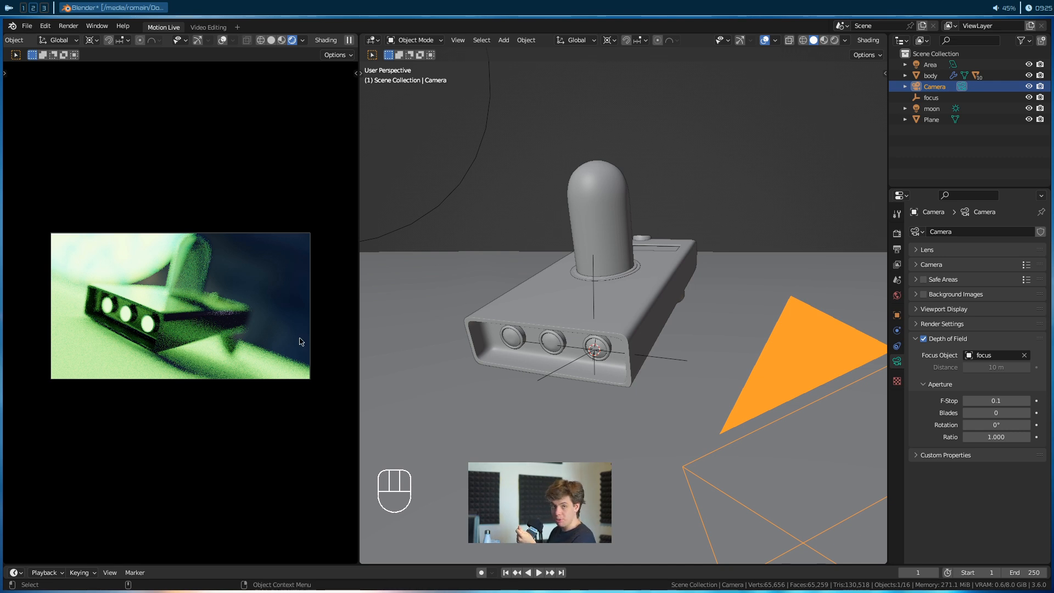
Set the camera's F-Stop to 0.3 and clear the selection.
{"action": "left_click_drag", "start_coordinate": [992, 401], "coordinate": [1003, 400], "text": "shift"}
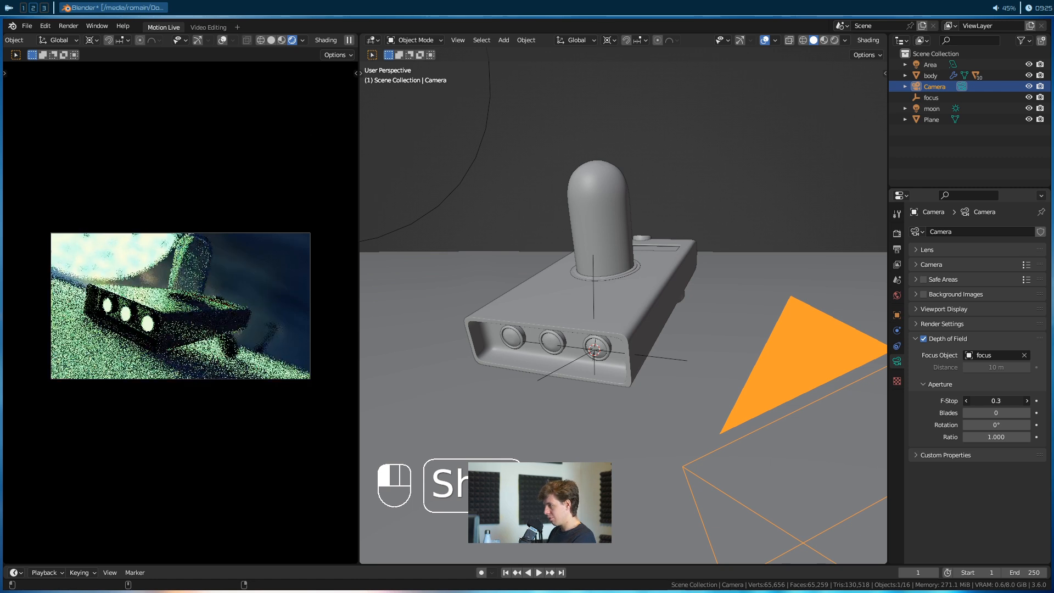
{"action": "left_click_drag", "start_coordinate": [1003, 401], "coordinate": [1003, 401], "text": "shift"}
{"action": "left_click", "coordinate": [104, 264]}
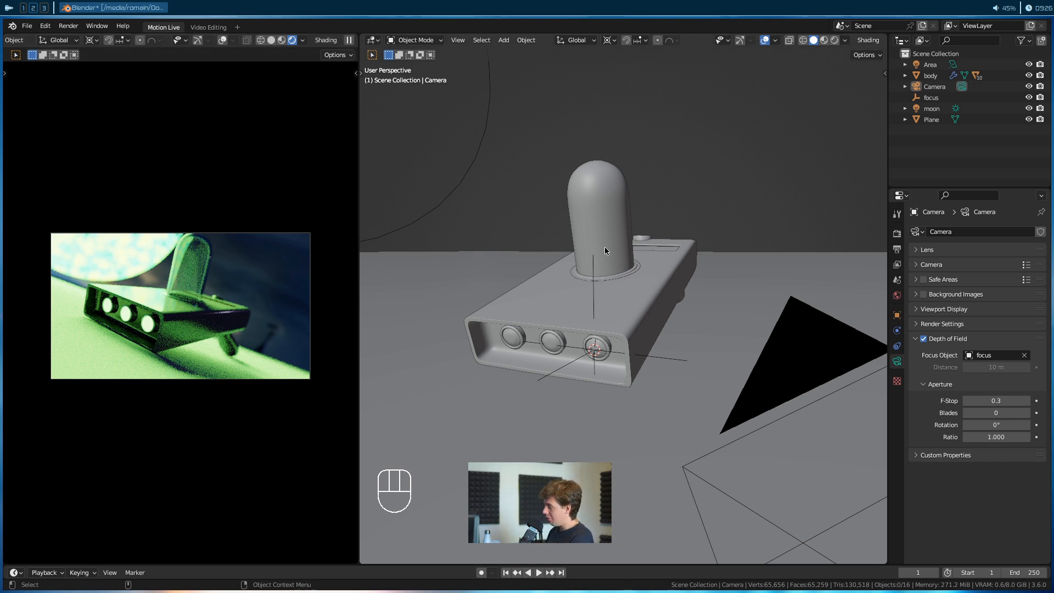
Place the 3D cursor on the circular floor inside the gun's upright tube.
{"action": "left_click", "coordinate": [606, 268]}
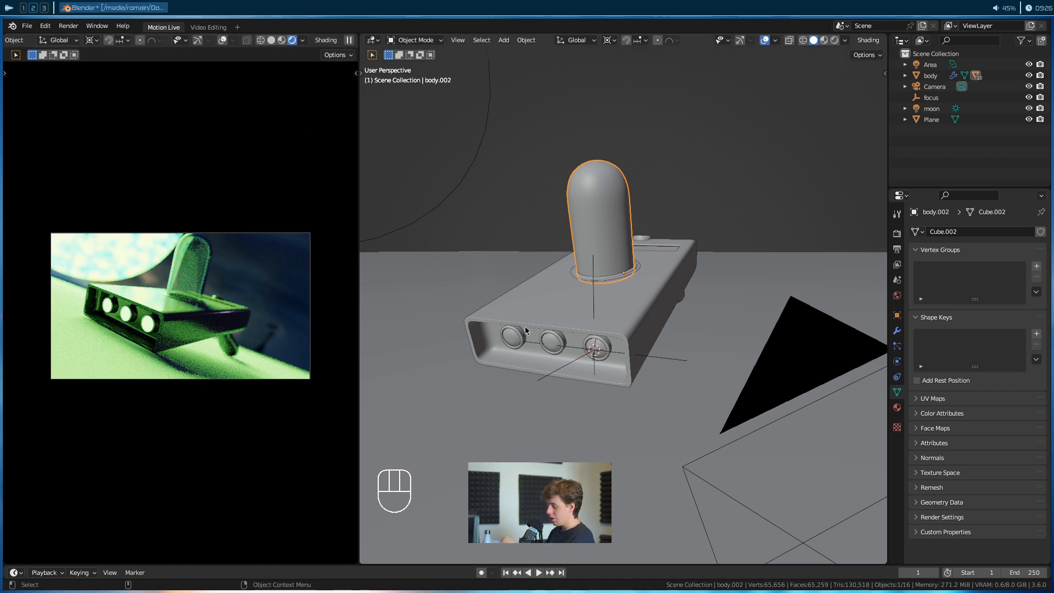
{"action": "mouse_move", "coordinate": [624, 307]}
{"action": "middle_mouse_down", "text": "alt"}
{"action": "mouse_move", "coordinate": [625, 331]}
{"action": "mouse_move", "coordinate": [625, 308]}
{"action": "middle_mouse_up", "text": "alt"}
{"action": "scroll", "coordinate": [624, 331], "scroll_direction": "up", "scroll_amount": 2}
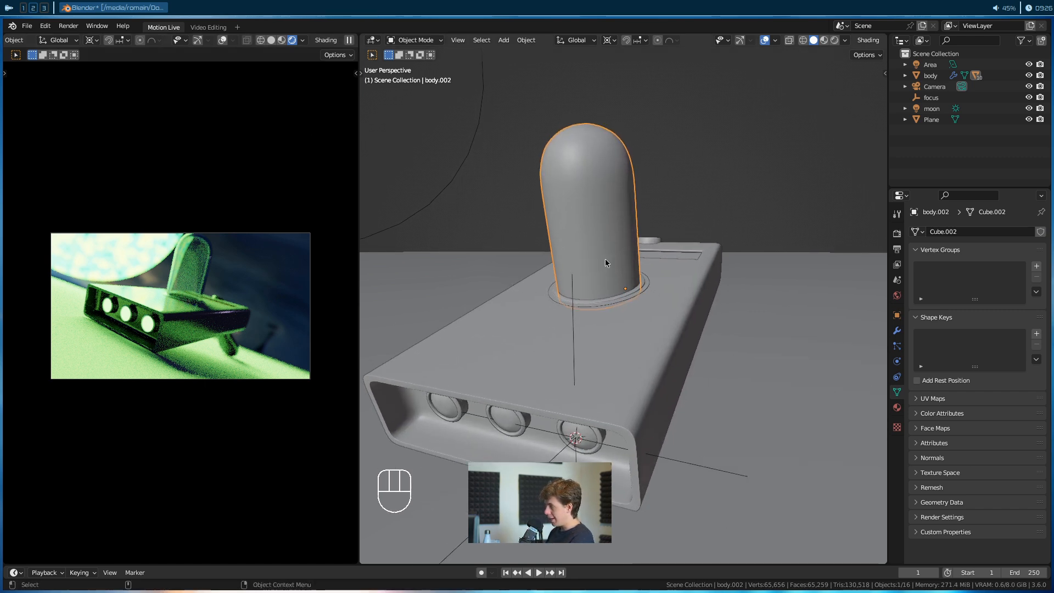
{"action": "scroll", "coordinate": [636, 260], "scroll_direction": "down", "scroll_amount": 1}
{"action": "left_click_drag", "start_coordinate": [639, 262], "coordinate": [596, 354], "text": "alt"}
{"action": "middle_click_drag", "start_coordinate": [794, 238], "coordinate": [584, 325], "text": "alt"}
{"action": "scroll", "coordinate": [585, 325], "scroll_direction": "up", "scroll_amount": 1}
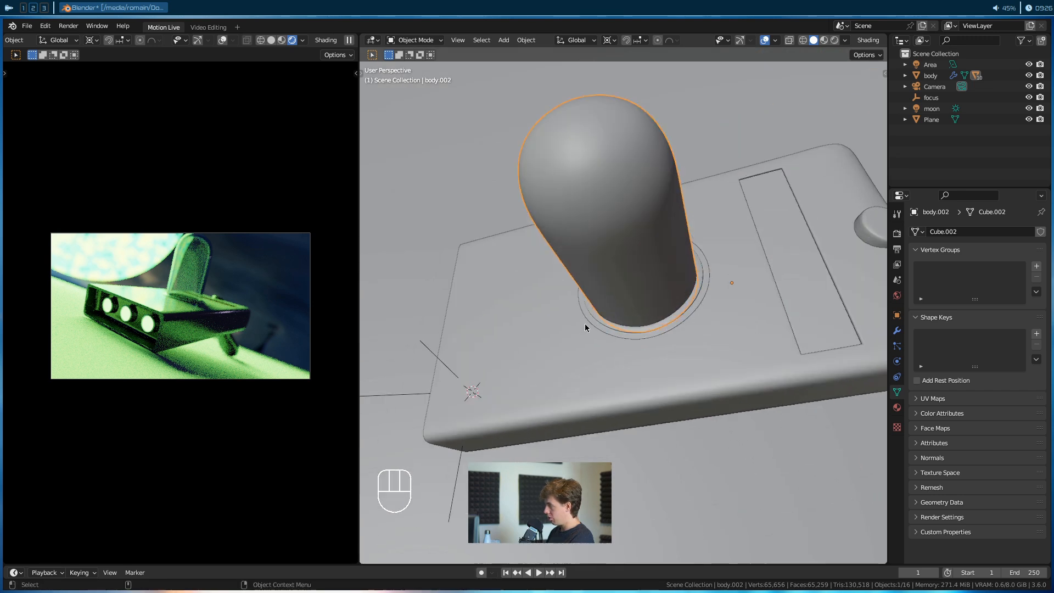
{"action": "left_click_drag", "start_coordinate": [584, 325], "coordinate": [681, 322], "text": "alt"}
{"action": "middle_click_drag", "start_coordinate": [597, 319], "coordinate": [696, 378], "text": "alt"}
{"action": "scroll", "coordinate": [673, 324], "scroll_direction": "up", "scroll_amount": 4}
{"action": "right_click", "coordinate": [609, 388], "text": "shift"}
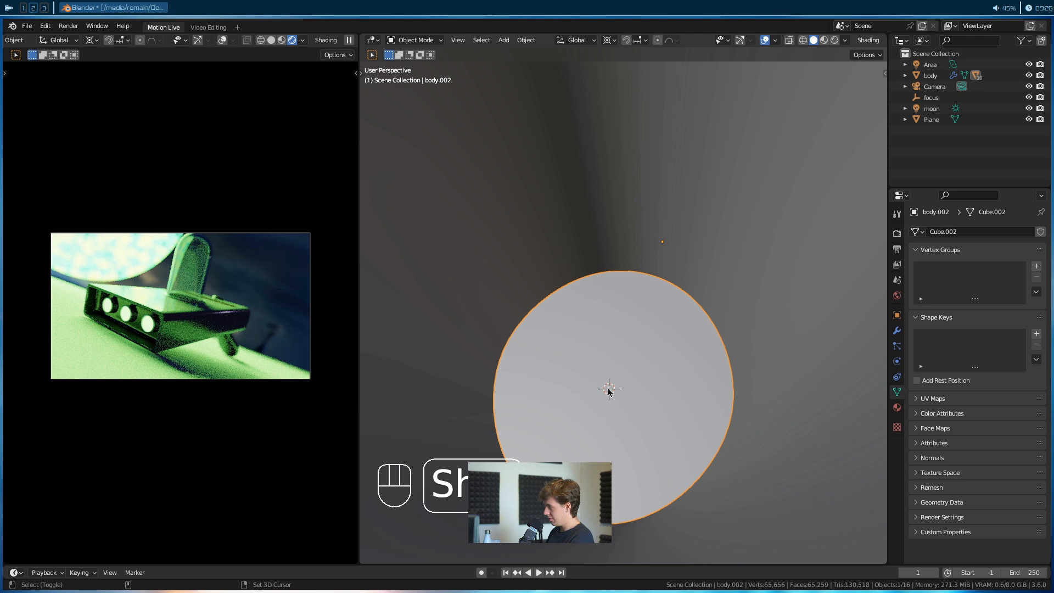
Add an area light at the 3D cursor in the base of the tube.
{"action": "key", "text": "shift+a"}
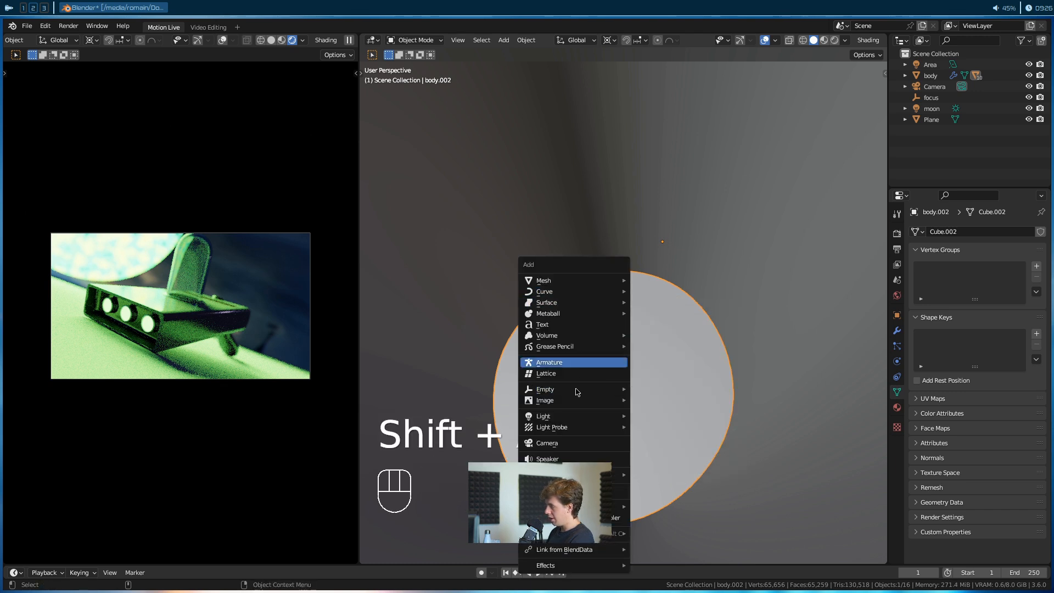
{"action": "mouse_move", "coordinate": [615, 416]}
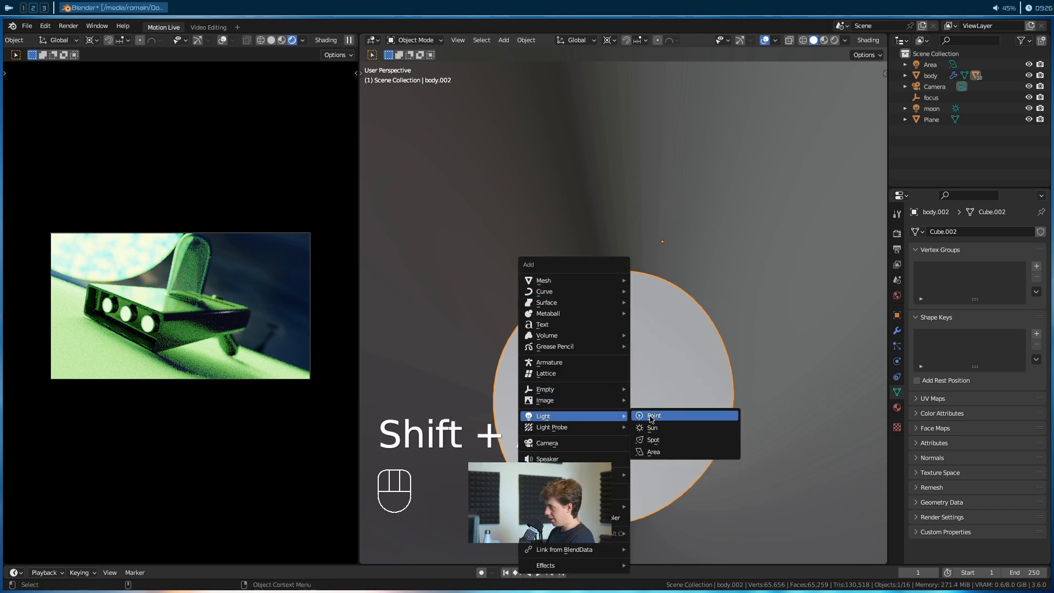
{"action": "left_click", "coordinate": [664, 451]}
{"action": "scroll", "coordinate": [674, 439], "scroll_direction": "down", "scroll_amount": 5}
{"action": "left_click_drag", "start_coordinate": [672, 437], "coordinate": [609, 425], "text": "alt"}
{"action": "scroll", "coordinate": [625, 436], "scroll_direction": "down", "scroll_amount": 3}
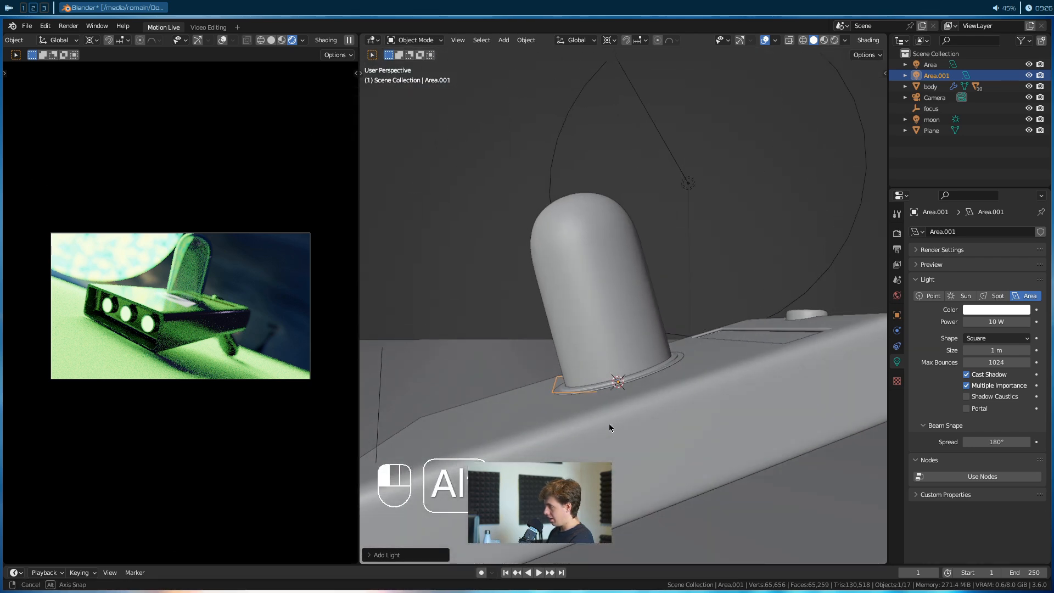
Try making the tube's area light visible to camera rays in its Ray Visibility settings.
{"action": "left_click", "coordinate": [897, 295]}
{"action": "left_click", "coordinate": [897, 315]}
{"action": "scroll", "coordinate": [950, 333], "scroll_direction": "down", "scroll_amount": 7}
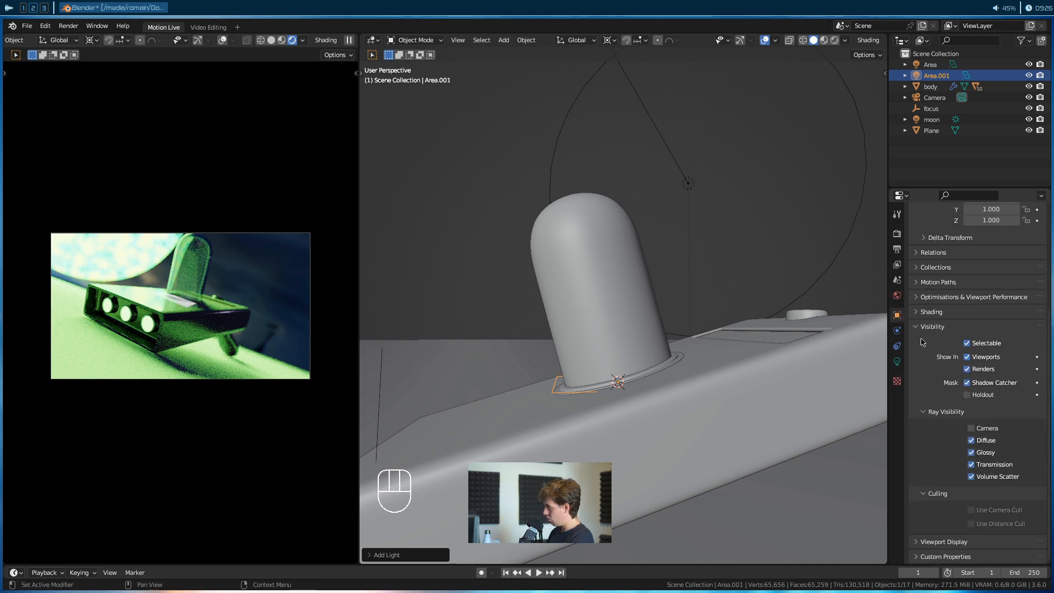
{"action": "left_click", "coordinate": [896, 361]}
{"action": "left_click", "coordinate": [897, 314]}
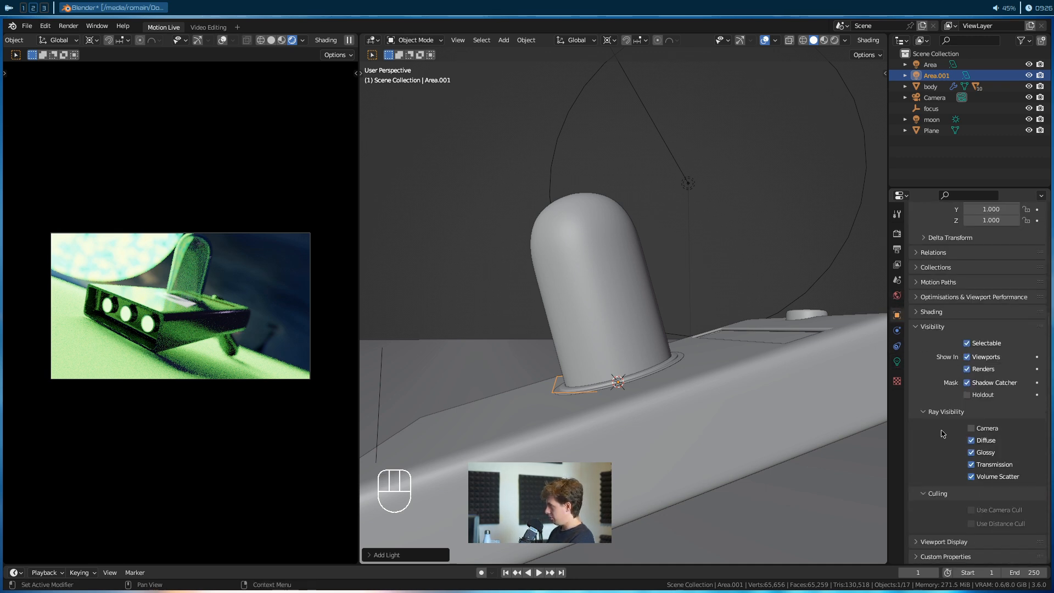
{"action": "left_click", "coordinate": [972, 430]}
{"action": "left_click_drag", "start_coordinate": [565, 388], "coordinate": [689, 399], "text": "alt"}
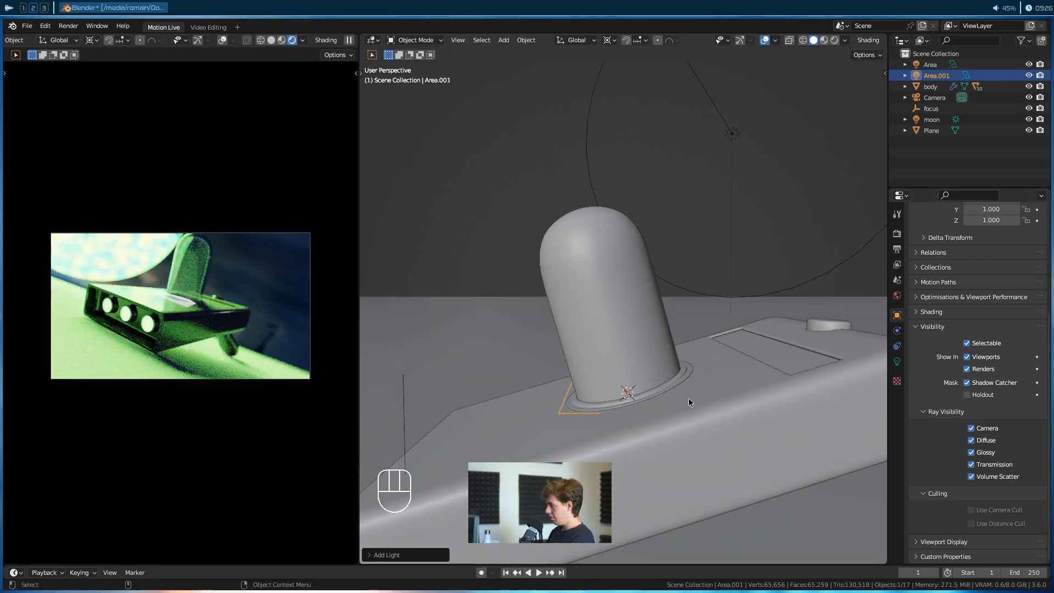
{"action": "key", "text": "r"}
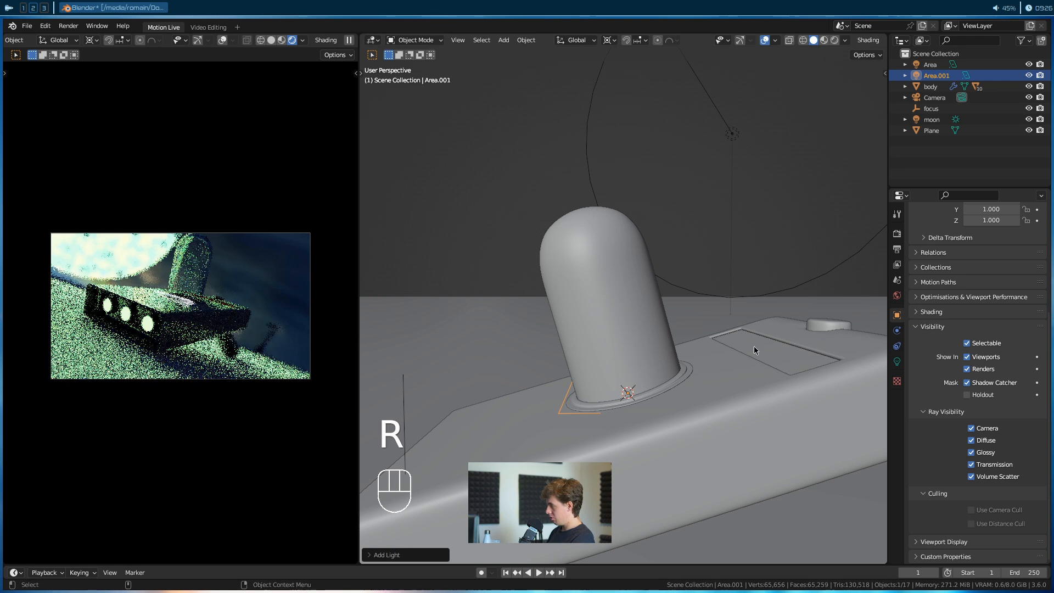
{"action": "left_click", "coordinate": [972, 429]}
Rotate and move the area light onto the tube's floor and scale it down to fit inside the circular base.
{"action": "key", "text": "r"}
{"action": "left_click", "coordinate": [712, 343]}
{"action": "key", "text": "g"}
{"action": "left_click", "coordinate": [654, 364]}
{"action": "left_click_drag", "start_coordinate": [654, 364], "coordinate": [734, 366], "text": "alt"}
{"action": "scroll", "coordinate": [581, 438], "scroll_direction": "up", "scroll_amount": 5}
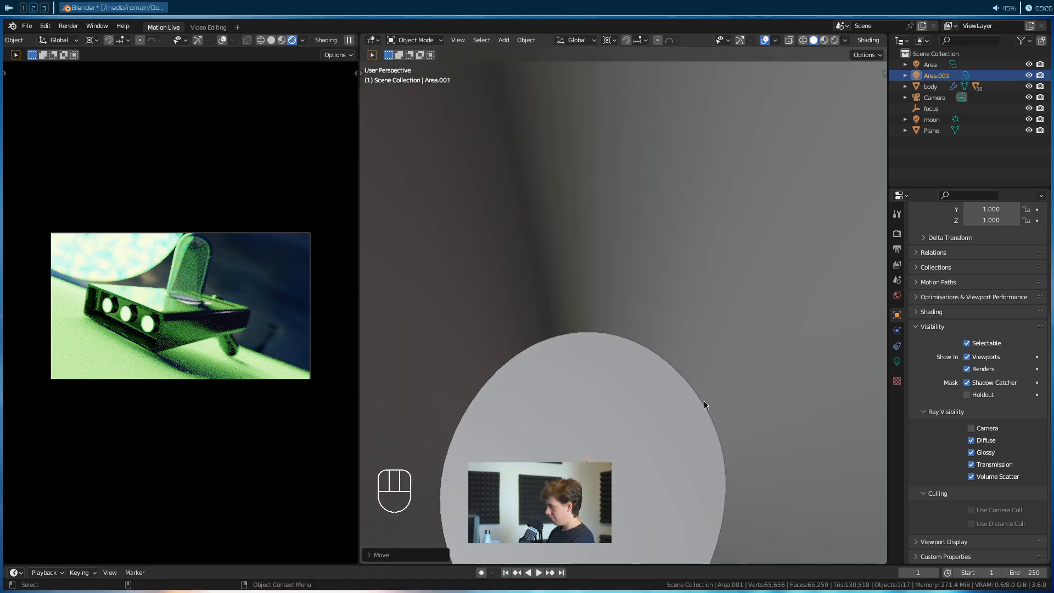
{"action": "key", "text": "g"}
{"action": "left_click", "coordinate": [614, 488]}
{"action": "key", "text": "x"}
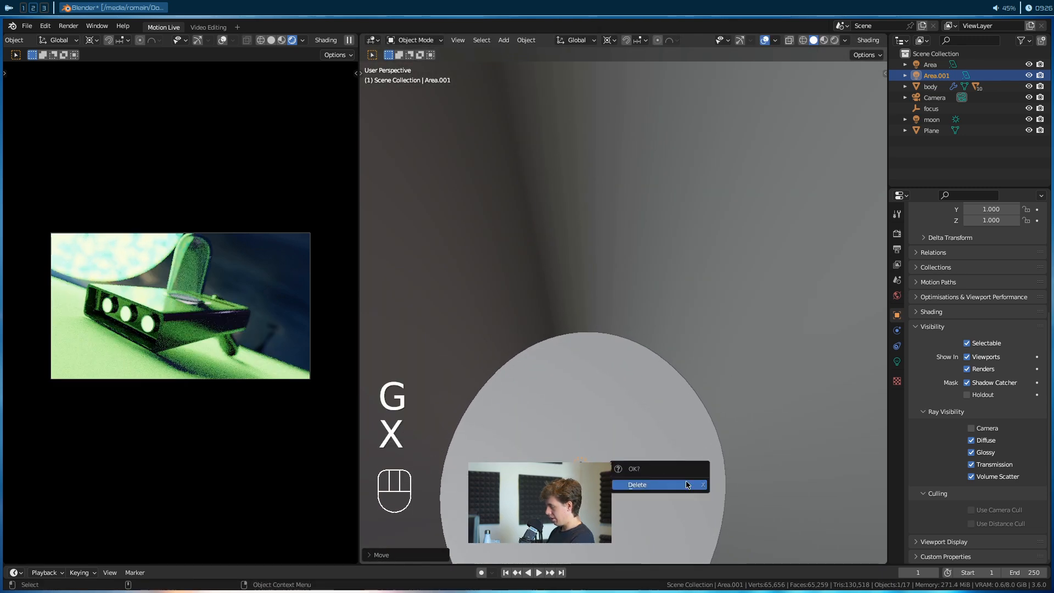
{"action": "key", "text": "s"}
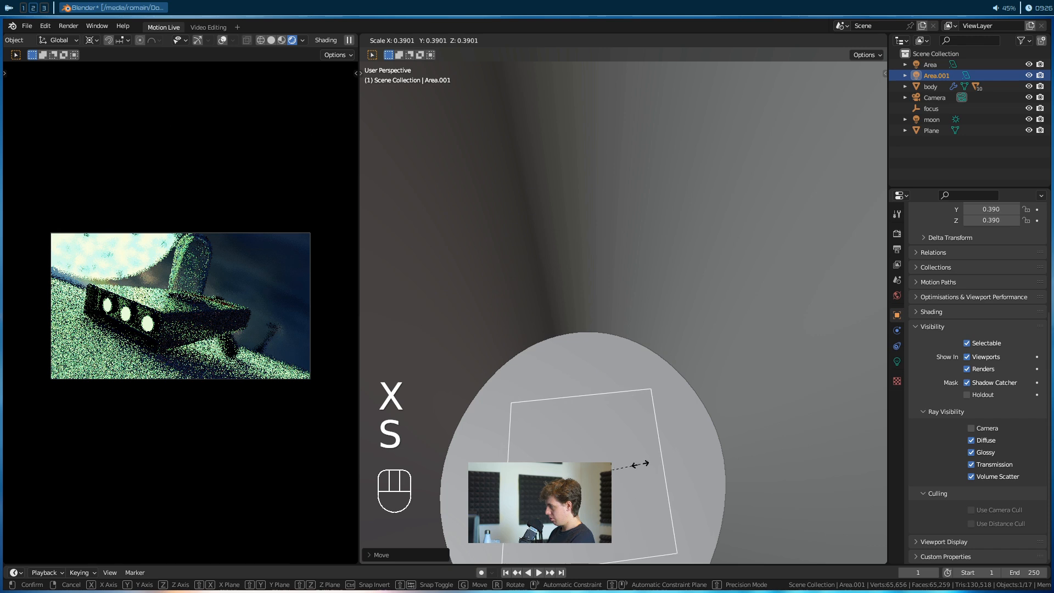
{"action": "left_click", "coordinate": [640, 463]}
Change the tube's area light shape to Disk and scale it to match the round floor.
{"action": "left_click", "coordinate": [897, 361]}
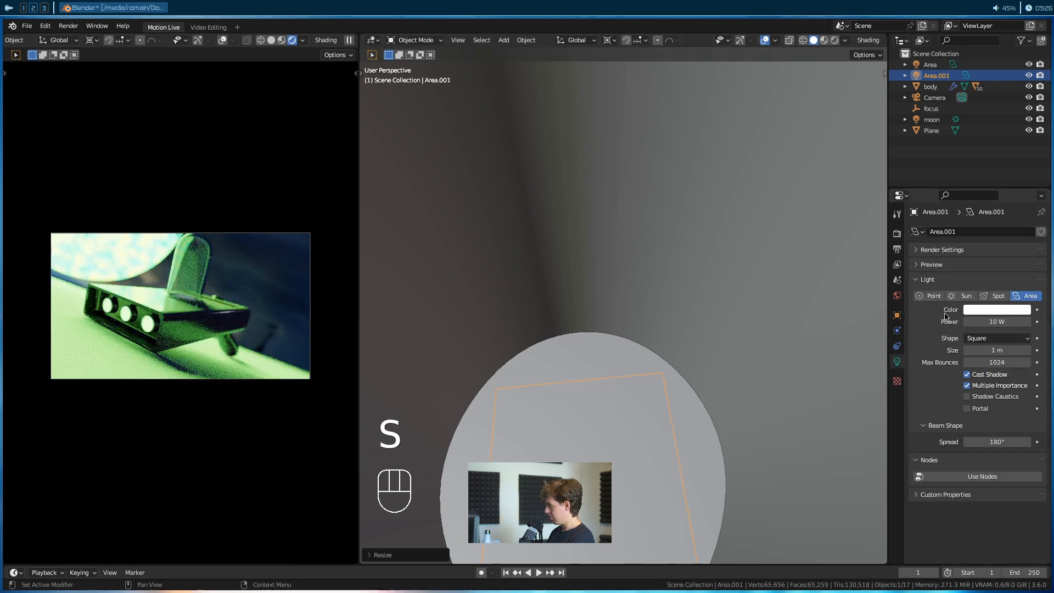
{"action": "left_click", "coordinate": [985, 338]}
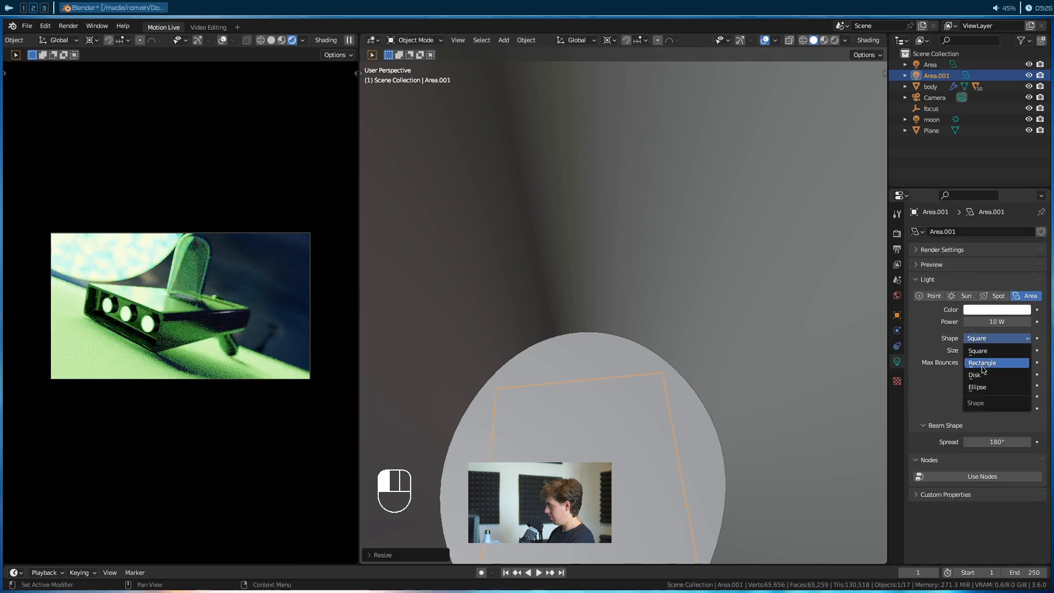
{"action": "left_click", "coordinate": [977, 375]}
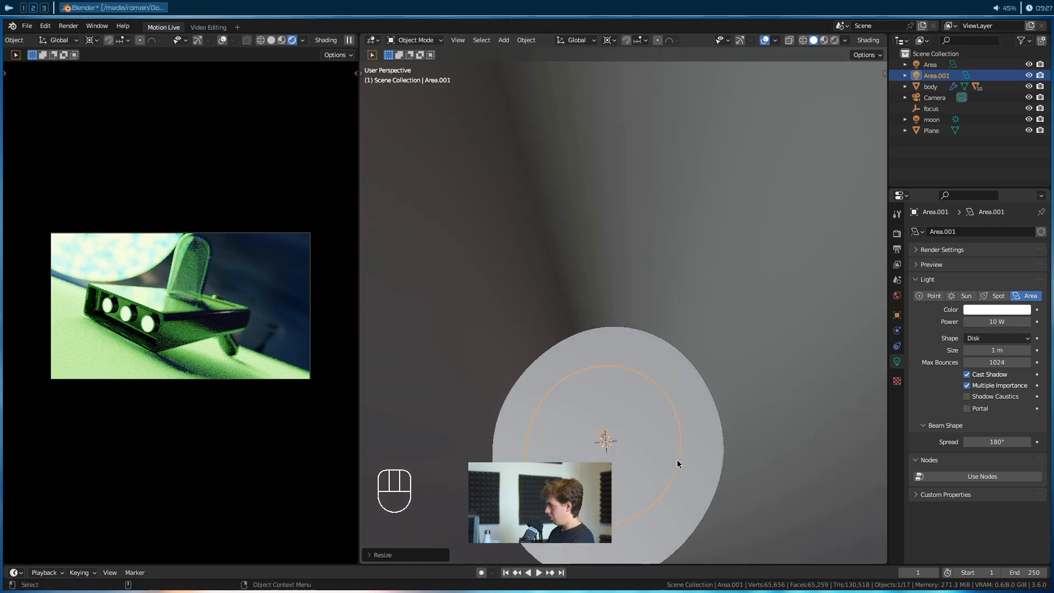
{"action": "key", "text": "s"}
{"action": "left_click", "coordinate": [715, 470]}
{"action": "mouse_move", "coordinate": [697, 473]}
{"action": "left_mouse_down", "text": "alt"}
{"action": "mouse_move", "coordinate": [664, 456]}
{"action": "mouse_move", "coordinate": [703, 421]}
{"action": "mouse_move", "coordinate": [611, 467]}
{"action": "mouse_move", "coordinate": [668, 416]}
{"action": "left_mouse_up", "text": "alt"}
{"action": "key", "text": "s"}
{"action": "left_click", "coordinate": [659, 450]}
Switch the user-perspective viewport to wireframe shading and change its transform pivot point for rotating the light.
{"action": "key", "text": "z"}
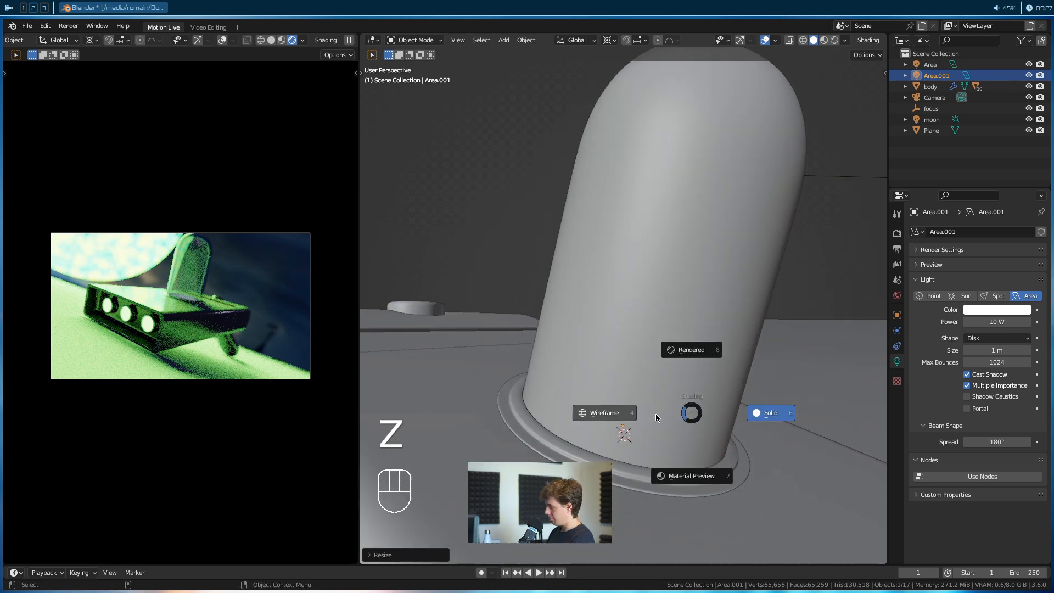
{"action": "left_click", "coordinate": [593, 420]}
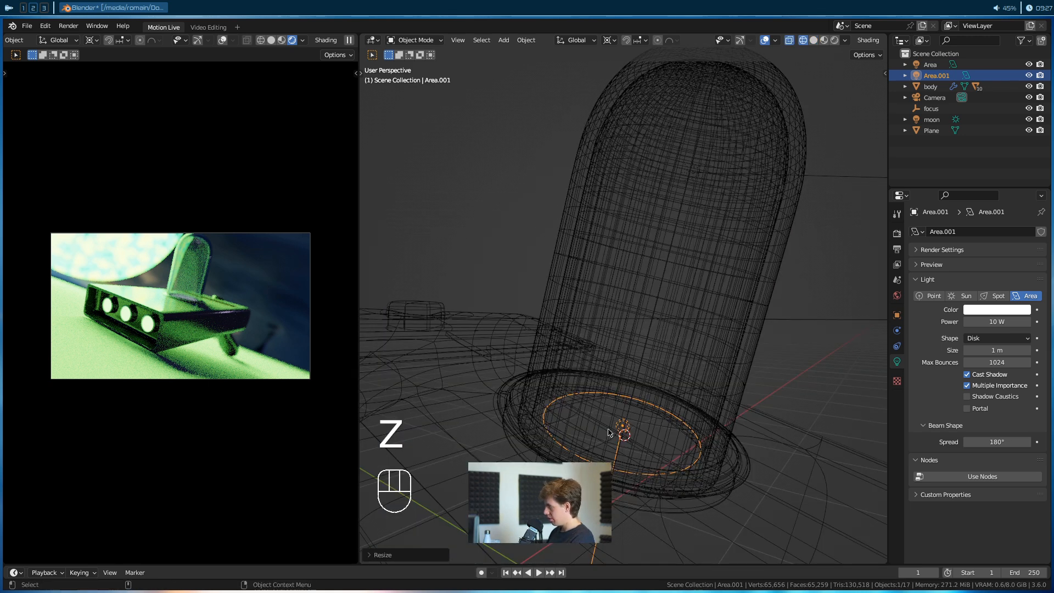
{"action": "left_click_drag", "start_coordinate": [595, 424], "coordinate": [582, 385], "text": "alt"}
{"action": "key", "text": "r"}
{"action": "left_click", "coordinate": [518, 339]}
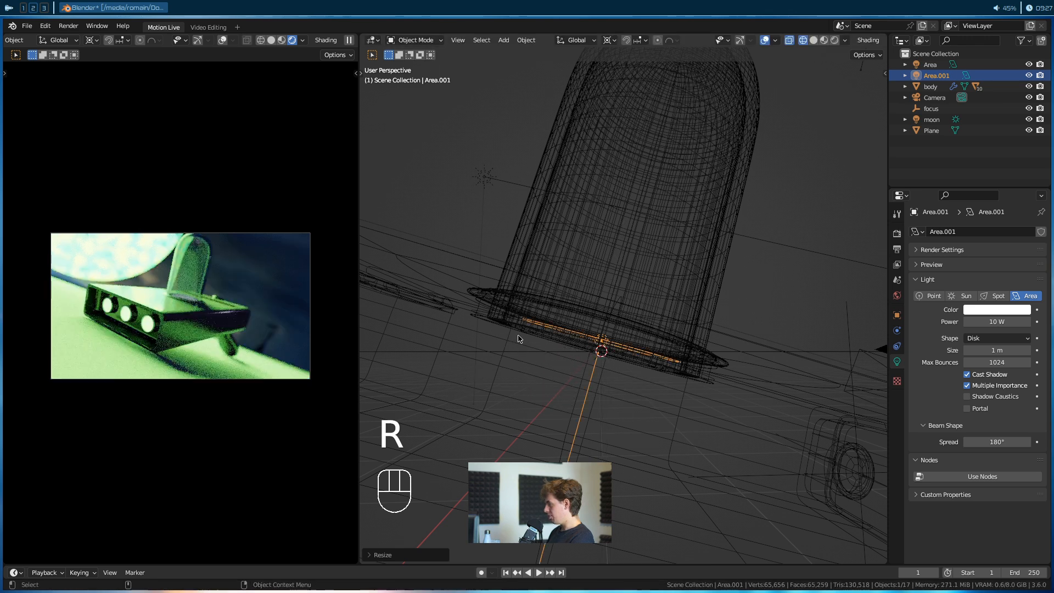
{"action": "left_click", "coordinate": [611, 42]}
{"action": "left_click", "coordinate": [622, 57]}
Rotate the disk light so it aims upward along the tube and lies parallel to the tube's base.
{"action": "key", "text": "r"}
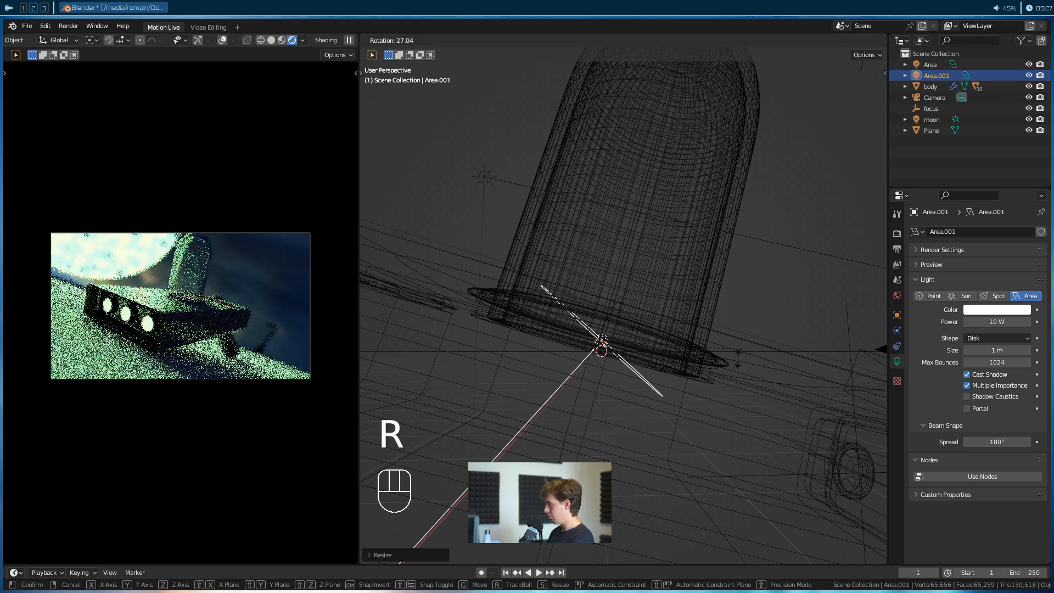
{"action": "left_click", "coordinate": [551, 358]}
{"action": "key", "text": "r"}
{"action": "key", "text": "r"}
{"action": "left_click", "coordinate": [640, 343]}
{"action": "left_click_drag", "start_coordinate": [640, 343], "coordinate": [724, 376], "text": "alt"}
{"action": "key", "text": "r"}
{"action": "left_click", "coordinate": [791, 336]}
Nudge the disk light into place at the tube's base and rescale it to fit within the tube.
{"action": "key", "text": "g"}
{"action": "left_click", "coordinate": [788, 332]}
{"action": "key", "text": "s"}
{"action": "left_click", "coordinate": [637, 285]}
{"action": "left_click_drag", "start_coordinate": [636, 284], "coordinate": [641, 291], "text": "alt"}
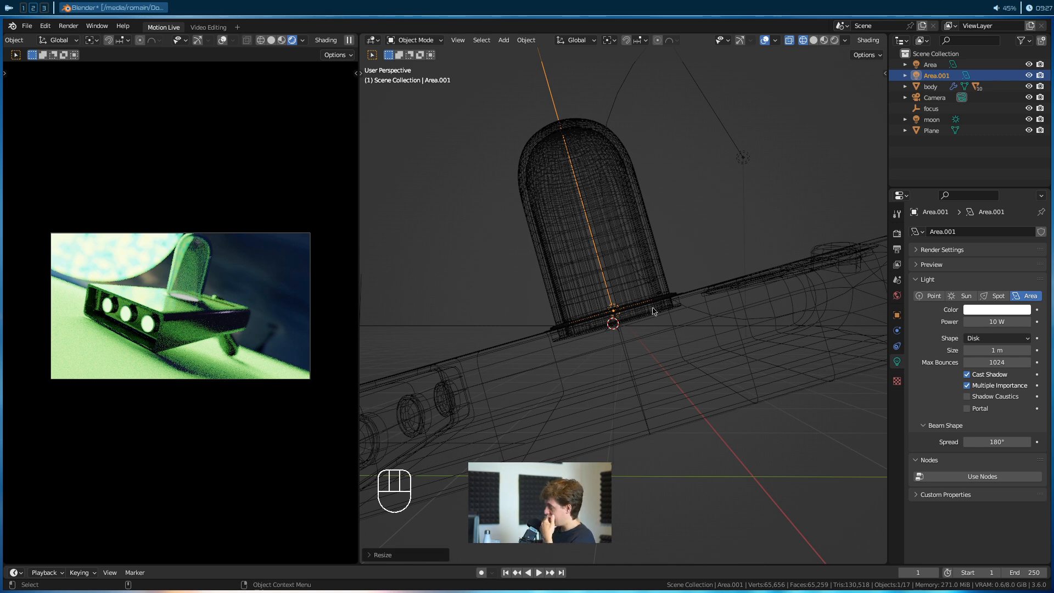
Give the tube's disk light a green color with hue 0.330 and saturation 0.907, and set its power to 1000 W.
{"action": "left_click", "coordinate": [1006, 311]}
{"action": "left_click_drag", "start_coordinate": [969, 204], "coordinate": [949, 191]}
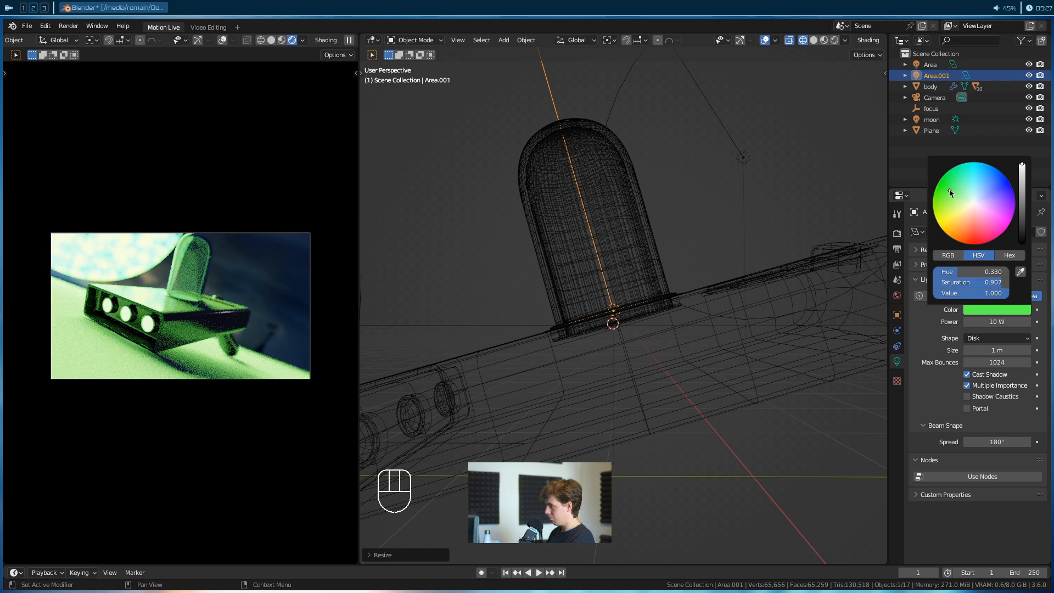
{"action": "left_click", "coordinate": [1010, 322]}
{"action": "type", "text": "1000"}
{"action": "key", "text": "Return"}
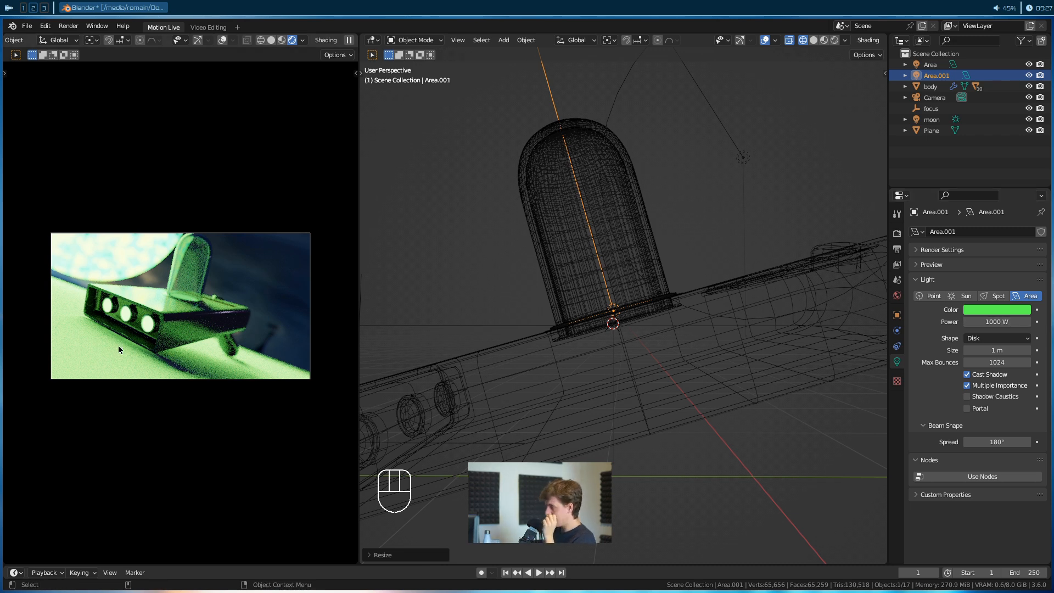
Set the Cycles indirect light clamping to 10 in the render's light path settings.
{"action": "left_click", "coordinate": [897, 234]}
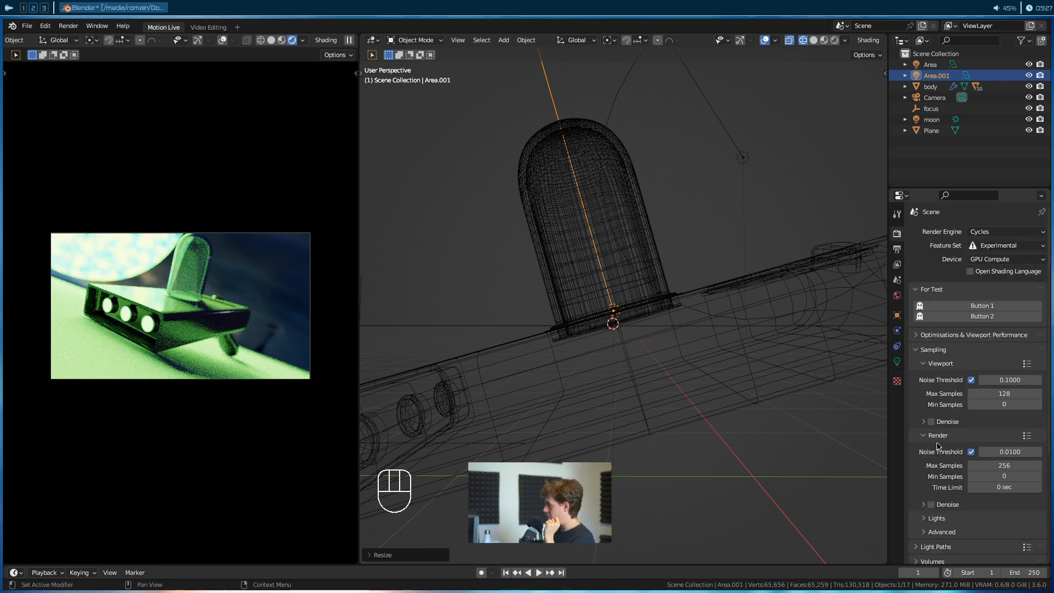
{"action": "scroll", "coordinate": [941, 454], "scroll_direction": "down", "scroll_amount": 4}
{"action": "left_click", "coordinate": [935, 415]}
{"action": "scroll", "coordinate": [943, 430], "scroll_direction": "down", "scroll_amount": 4}
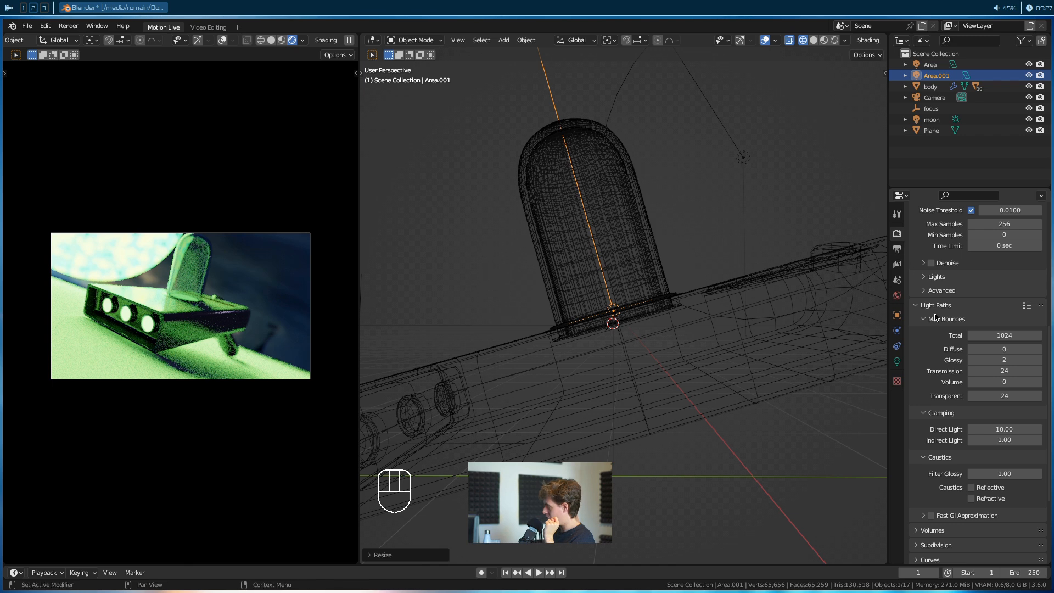
{"action": "left_click", "coordinate": [1014, 440]}
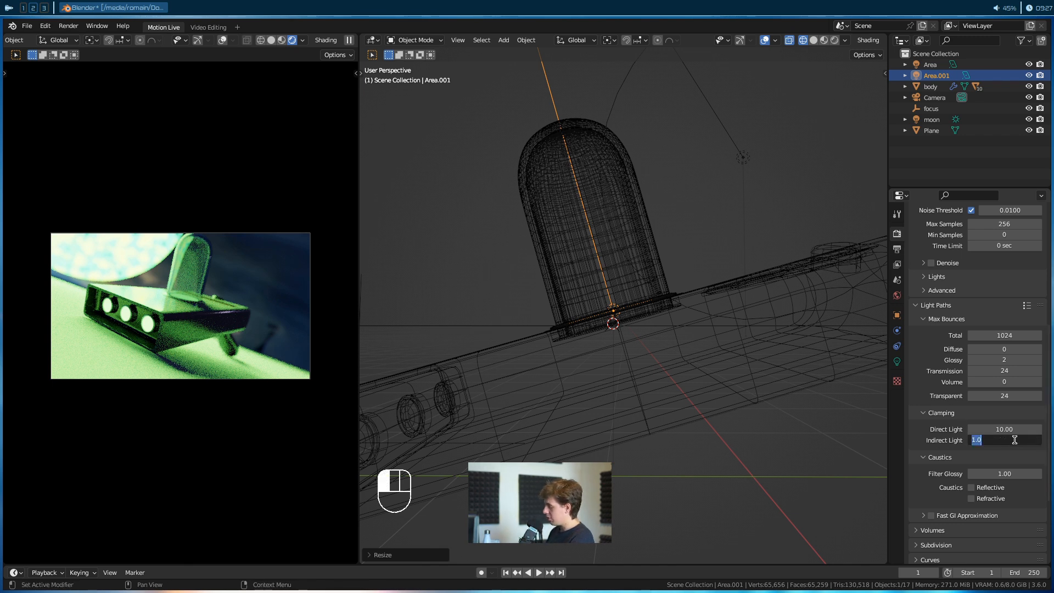
{"action": "type", "text": "10"}
{"action": "key", "text": "Return"}
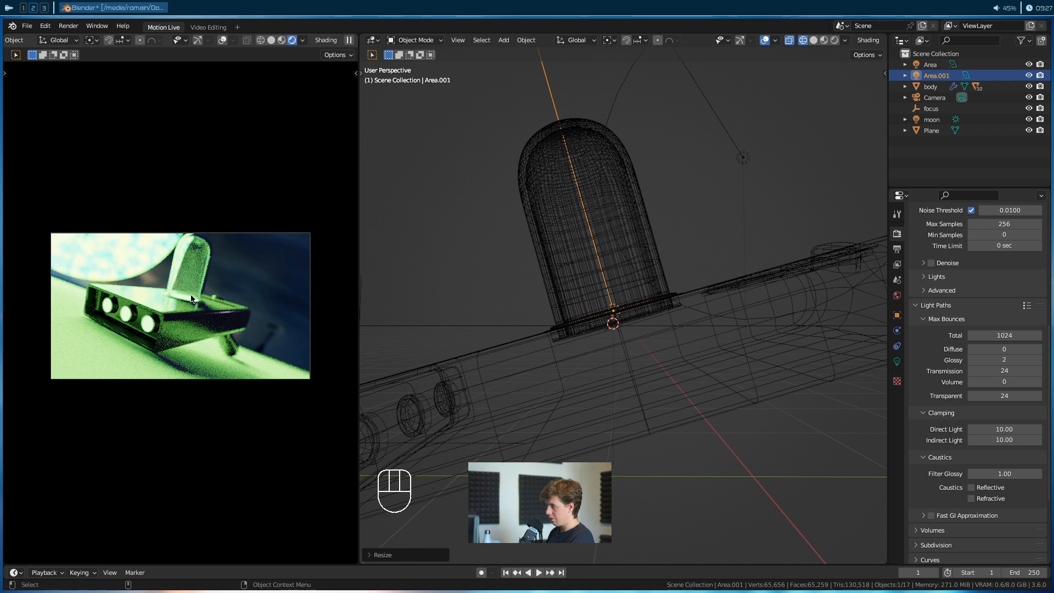
Set the direct light clamping to 100 and collapse the Light Paths settings.
{"action": "left_click", "coordinate": [993, 428]}
{"action": "left_click", "coordinate": [994, 429]}
{"action": "type", "text": "0"}
{"action": "key", "text": "Return"}
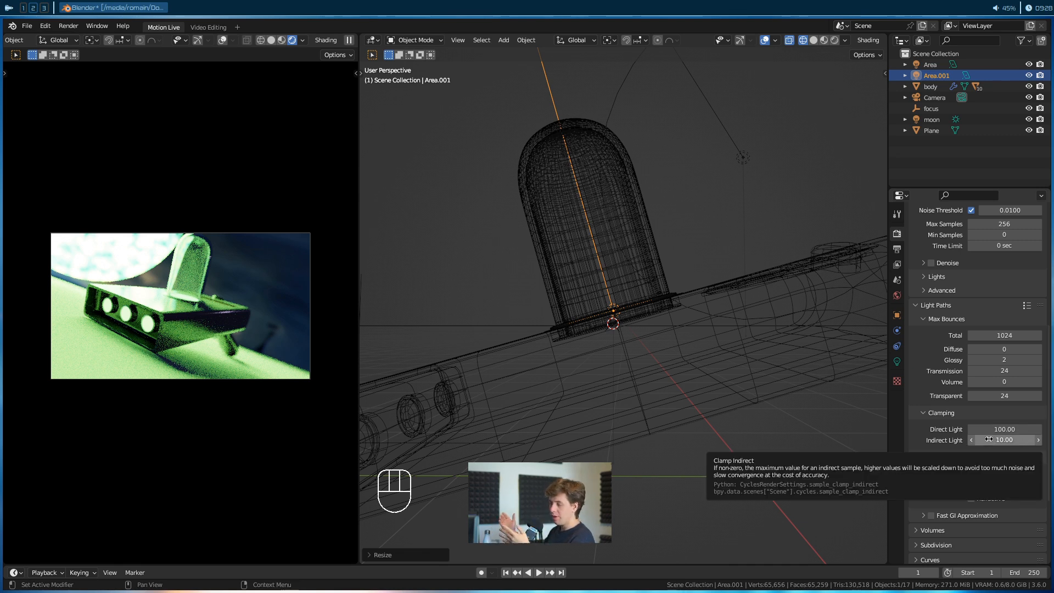
{"action": "left_click", "coordinate": [921, 306]}
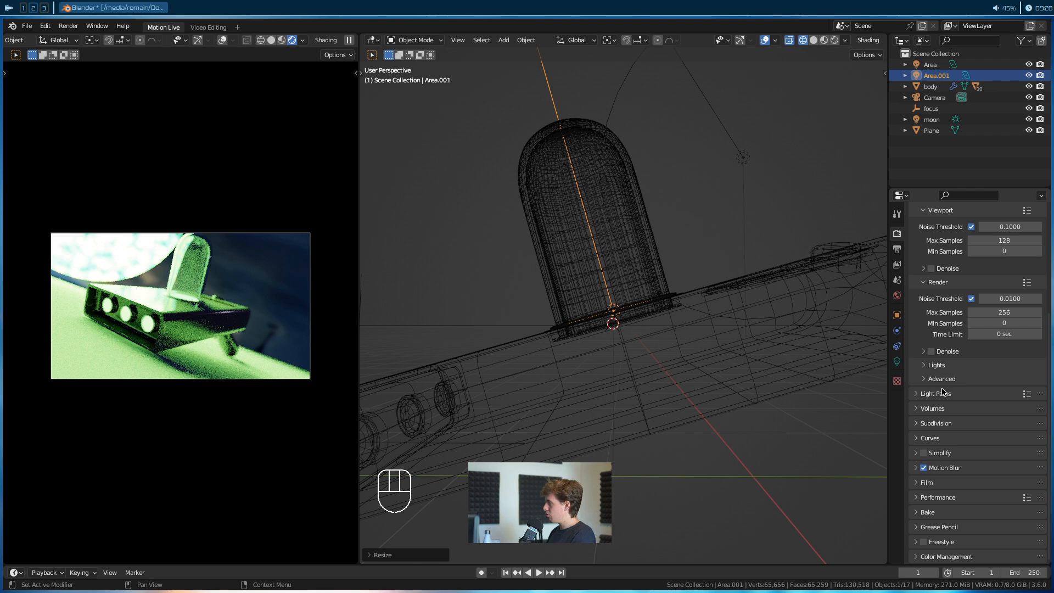
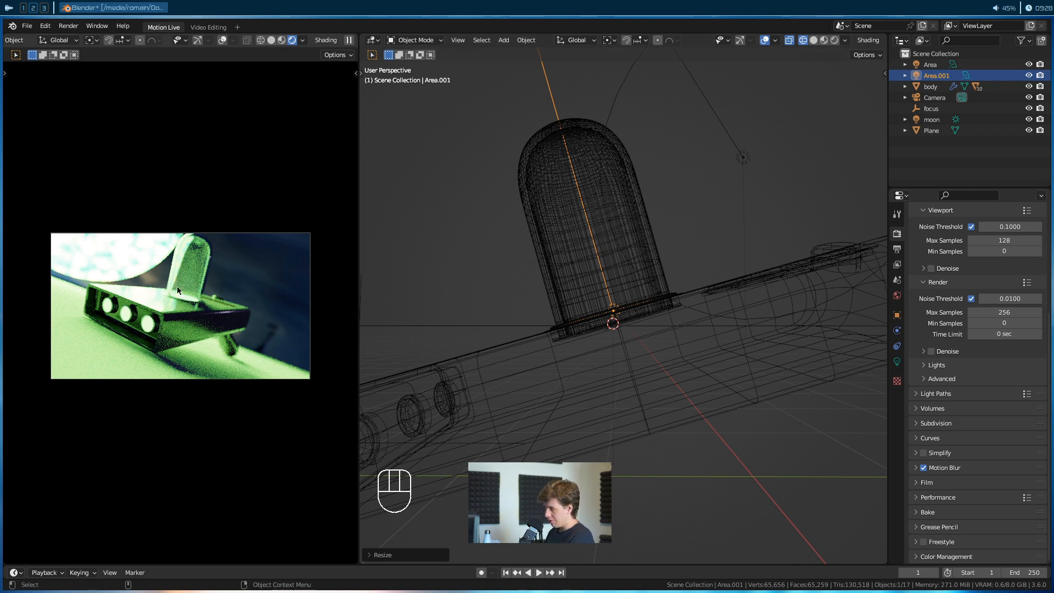
Parent the tube's disk light to the gun body using Object (Keep Transform).
{"action": "left_click_drag", "start_coordinate": [413, 288], "coordinate": [384, 401], "text": "alt"}
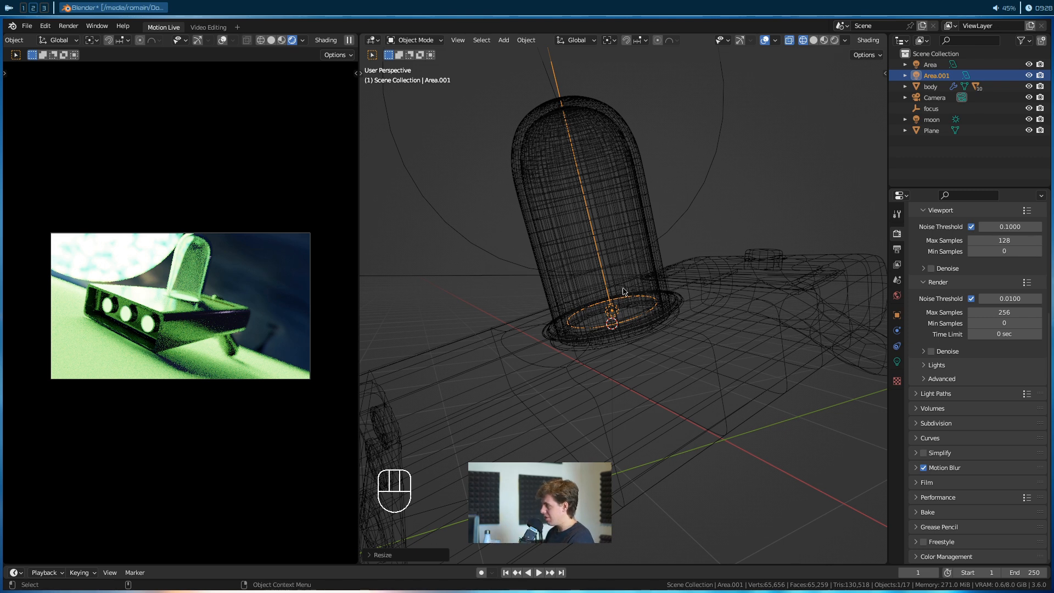
{"action": "left_click", "coordinate": [816, 214]}
{"action": "left_click_drag", "start_coordinate": [816, 215], "coordinate": [586, 135], "text": "alt"}
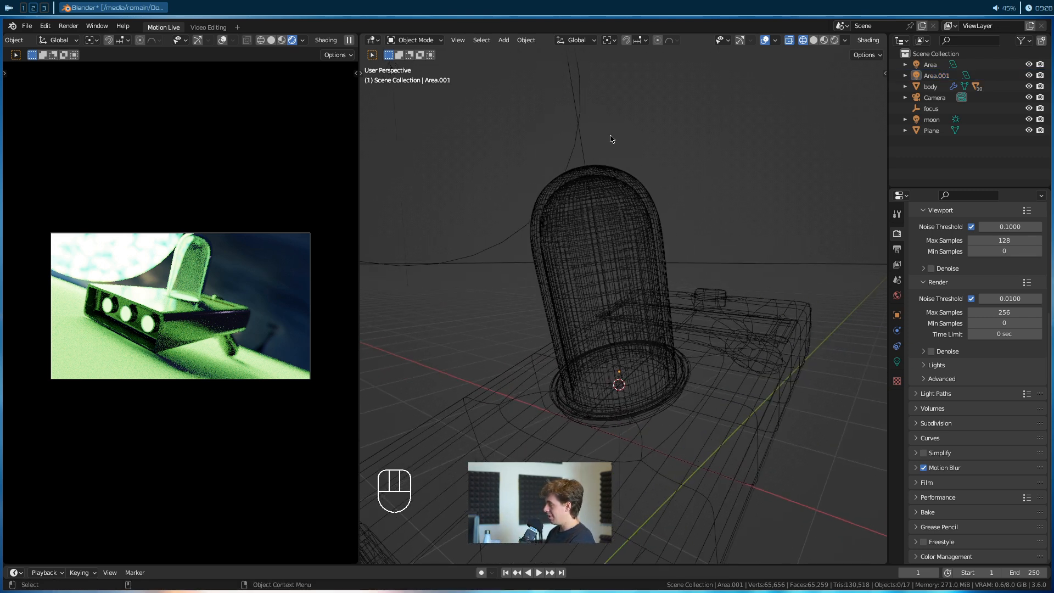
{"action": "left_click", "coordinate": [582, 134]}
{"action": "left_click", "coordinate": [752, 364], "text": "shift"}
{"action": "key", "text": "ctrl+p"}
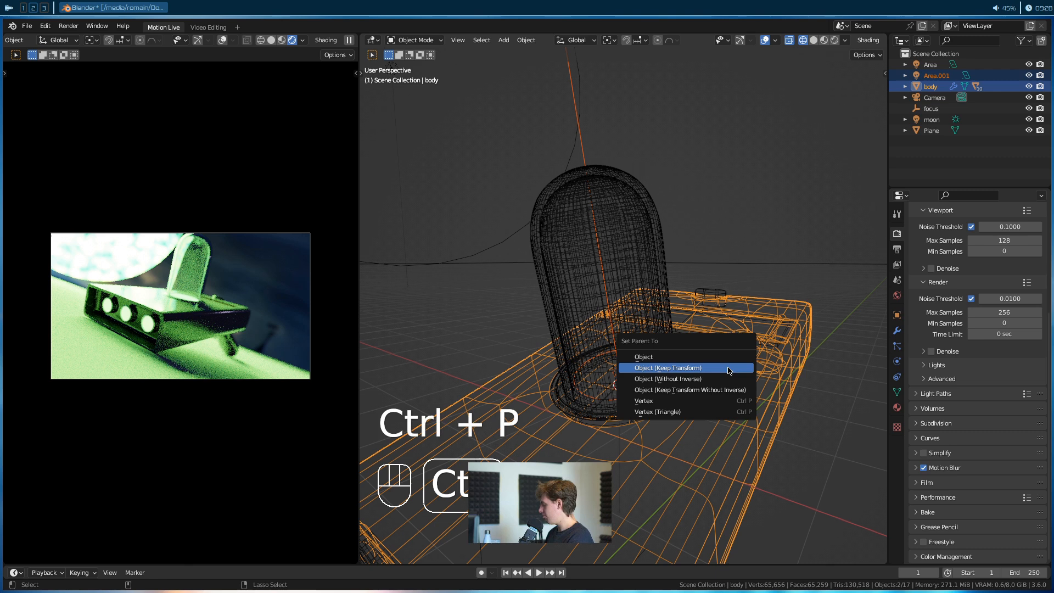
{"action": "left_click", "coordinate": [738, 364]}
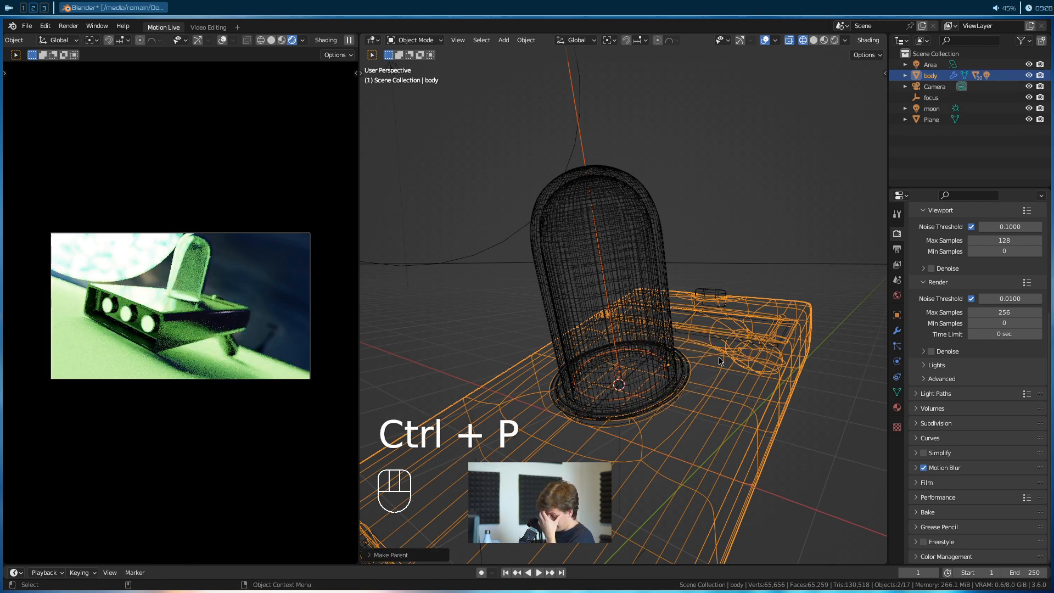
Return the user-perspective viewport to solid shading with nothing selected, and save the lighting file.
{"action": "left_click", "coordinate": [729, 262]}
{"action": "key", "text": "z"}
{"action": "left_click", "coordinate": [610, 322]}
{"action": "scroll", "coordinate": [610, 321], "scroll_direction": "down", "scroll_amount": 2}
{"action": "left_click", "coordinate": [720, 241]}
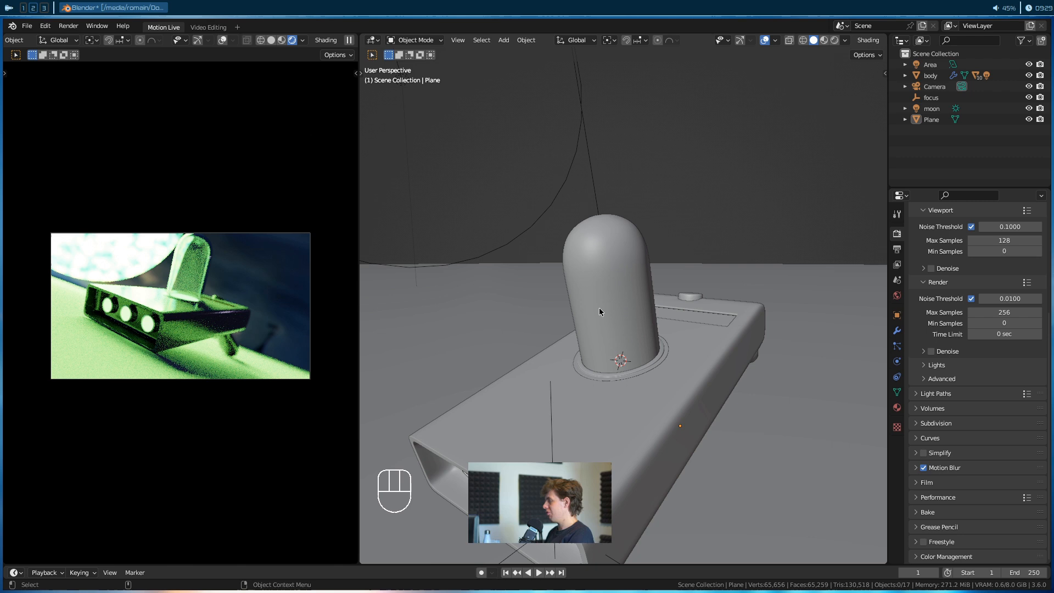
{"action": "scroll", "coordinate": [641, 323], "scroll_direction": "down", "scroll_amount": 8}
{"action": "left_click_drag", "start_coordinate": [721, 369], "coordinate": [631, 362], "text": "alt"}
{"action": "scroll", "coordinate": [631, 362], "scroll_direction": "down", "scroll_amount": 6}
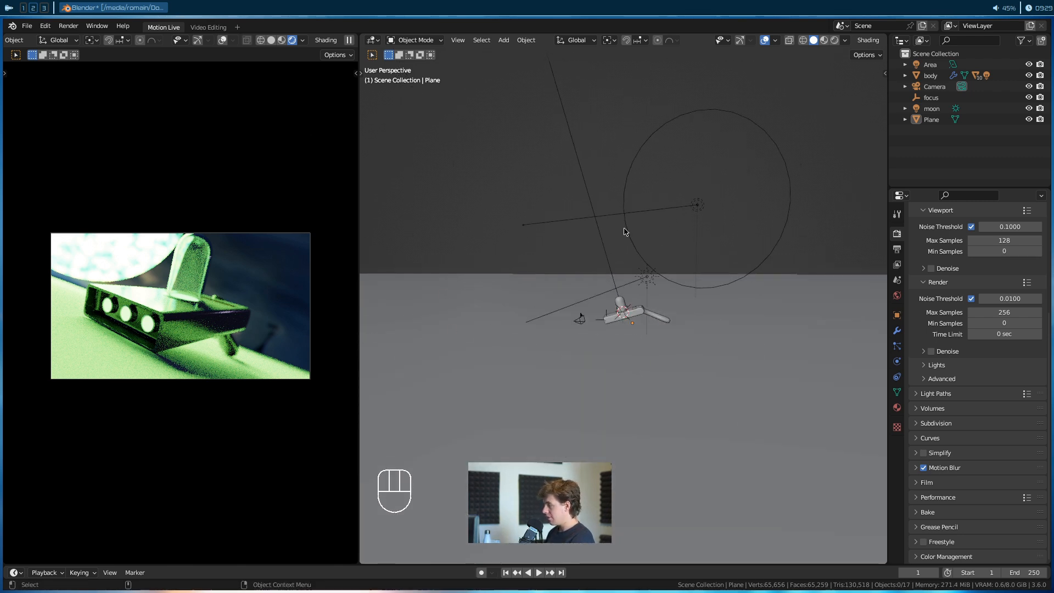
{"action": "key", "text": "ctrl+s"}
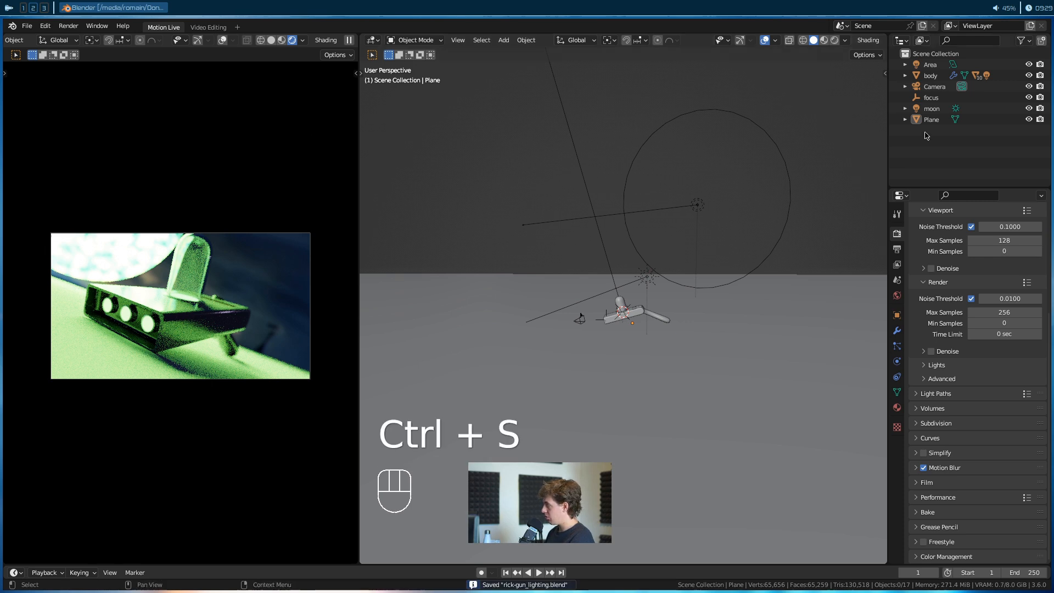
Reset the 3D cursor to the world origin and add a mesh cube there.
{"action": "scroll", "coordinate": [585, 281], "scroll_direction": "up", "scroll_amount": 3}
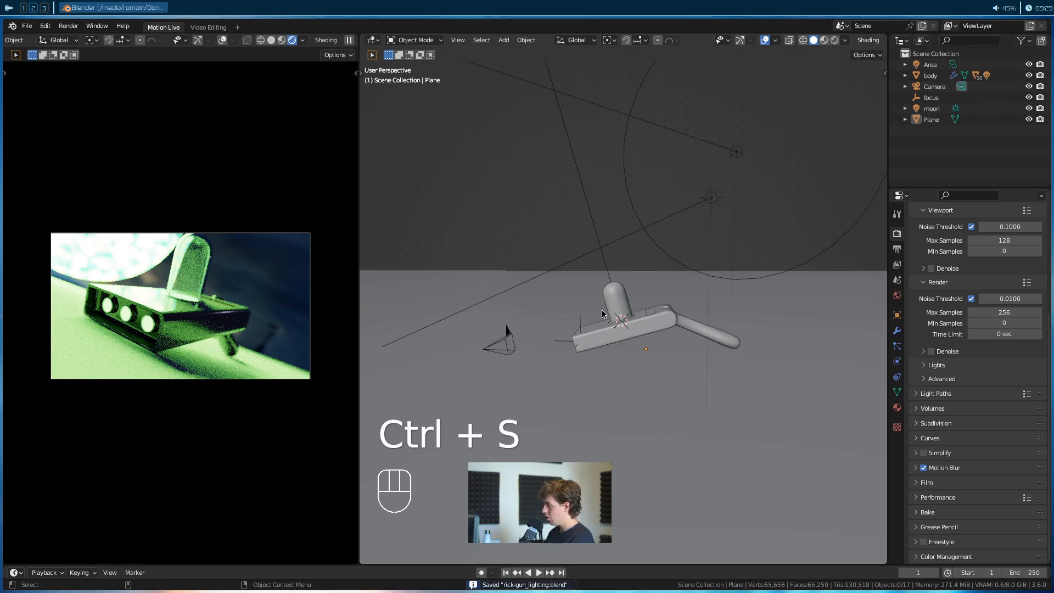
{"action": "middle_click_drag", "start_coordinate": [555, 296], "coordinate": [600, 318]}
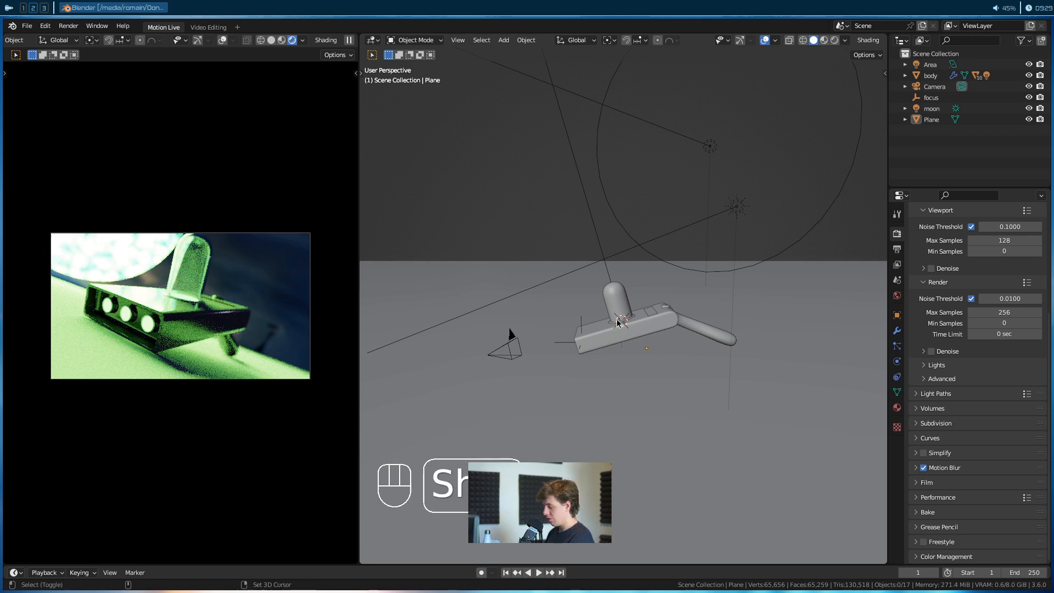
{"action": "key", "text": "shift+s"}
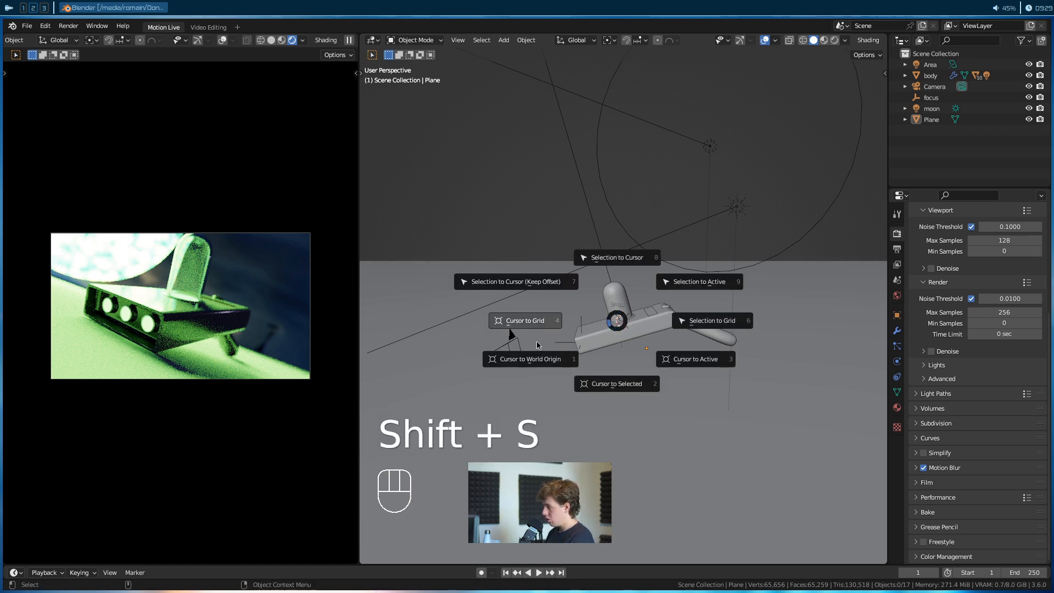
{"action": "left_click", "coordinate": [551, 358]}
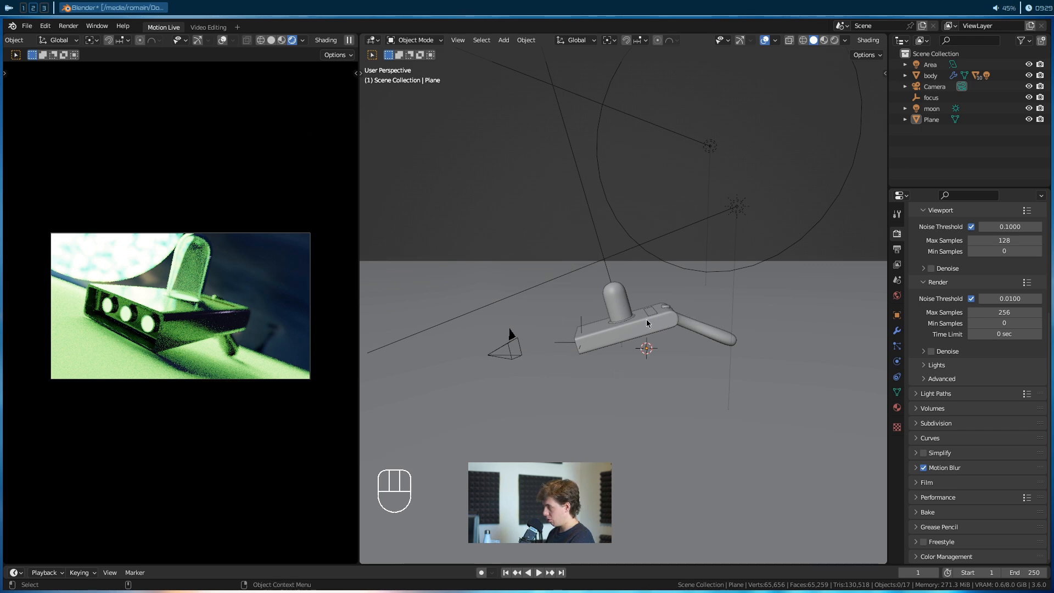
{"action": "key", "text": "shift+a"}
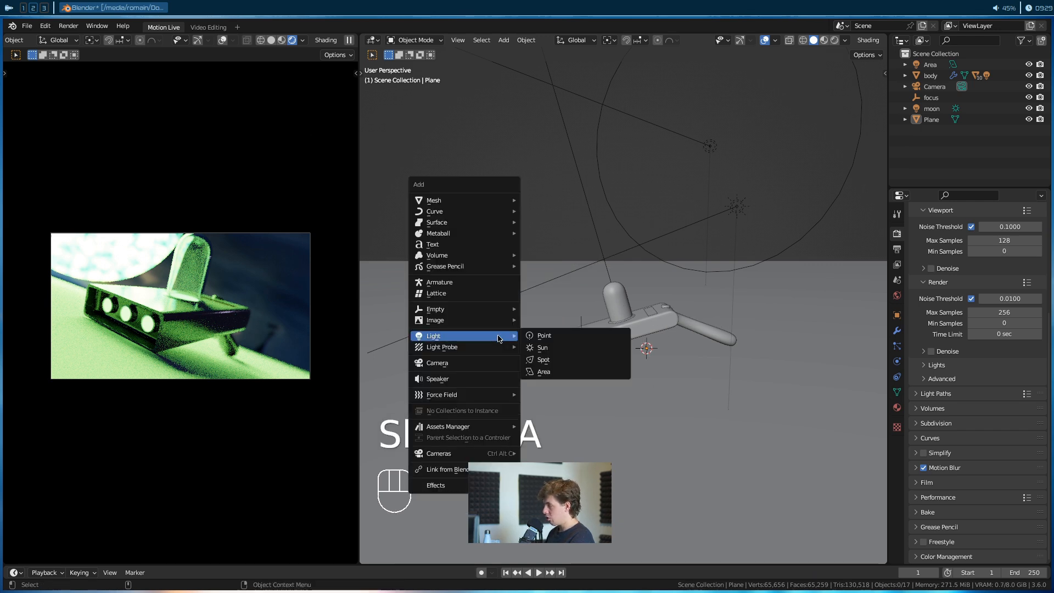
{"action": "mouse_move", "coordinate": [477, 205]}
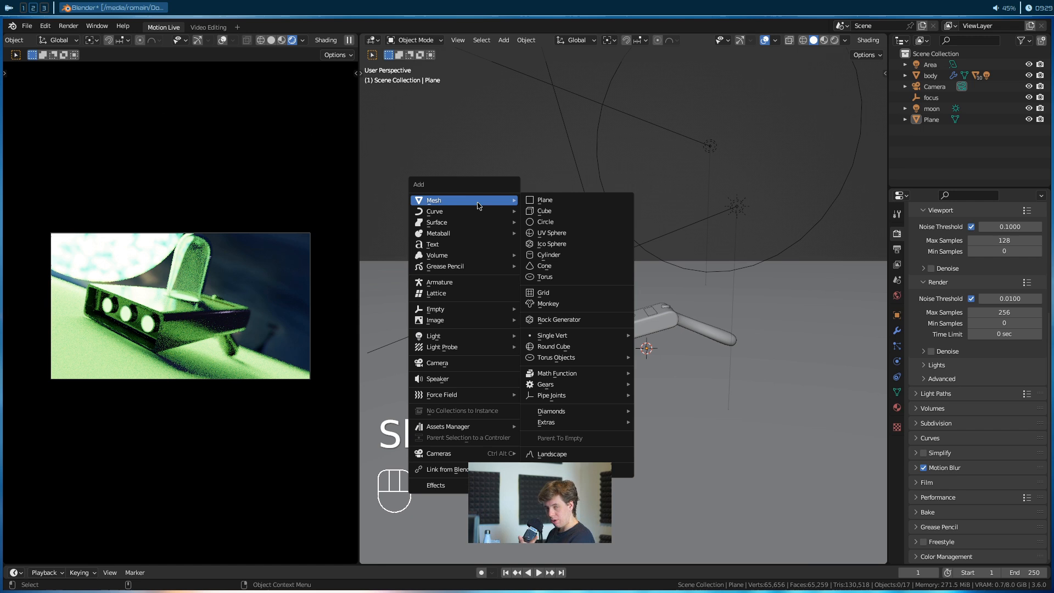
{"action": "left_click", "coordinate": [613, 211]}
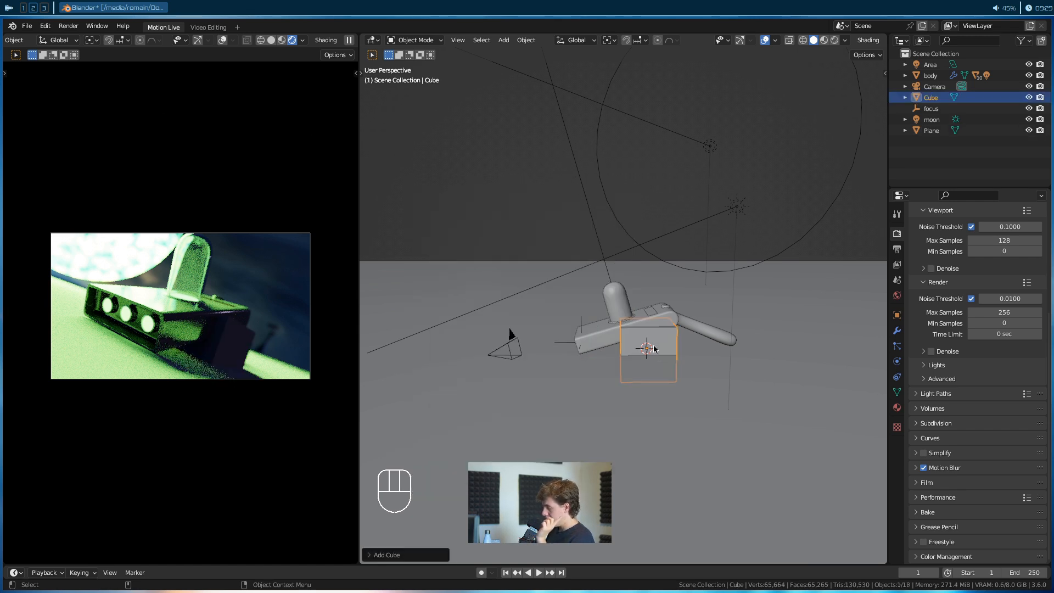
Isolate the new cube in local view and switch the camera viewport to solid shading.
{"action": "key", "text": "KP_Divide"}
{"action": "left_click_drag", "start_coordinate": [626, 351], "coordinate": [623, 396], "text": "alt"}
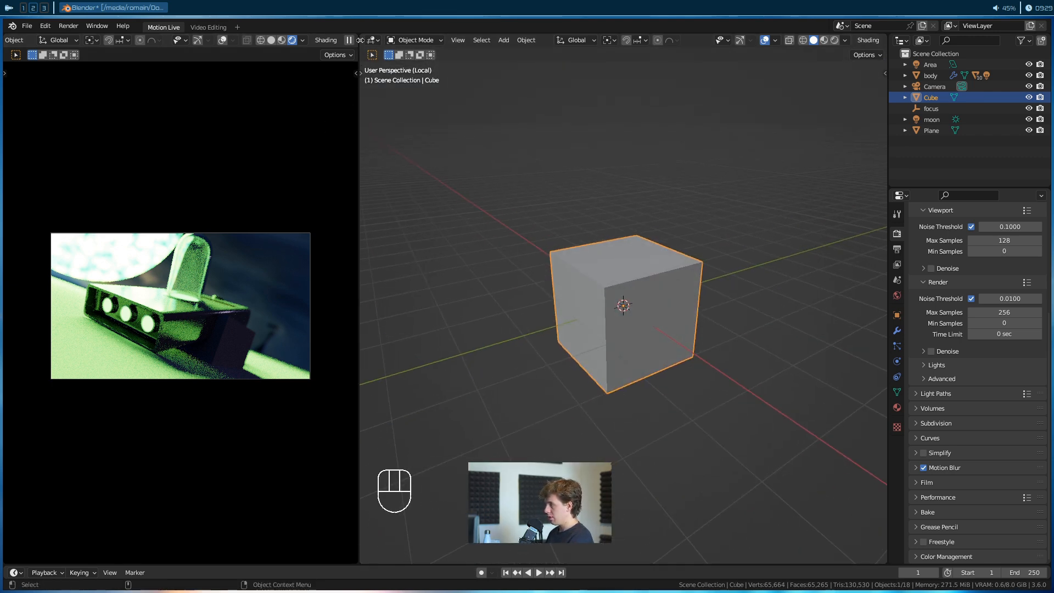
{"action": "key", "text": "z"}
{"action": "left_click", "coordinate": [259, 235]}
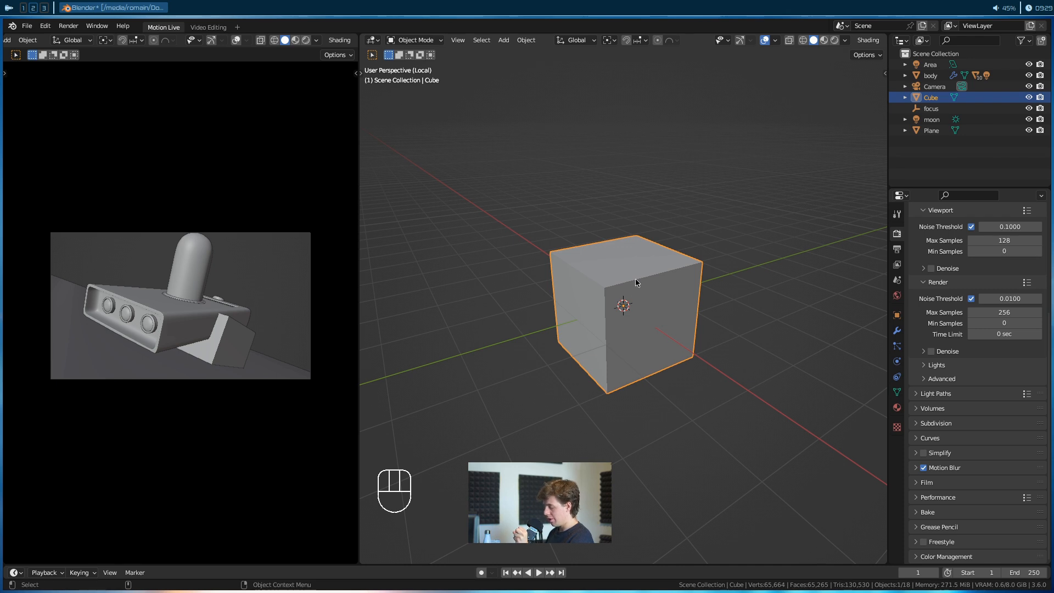
{"action": "key", "text": "ctrl+space"}
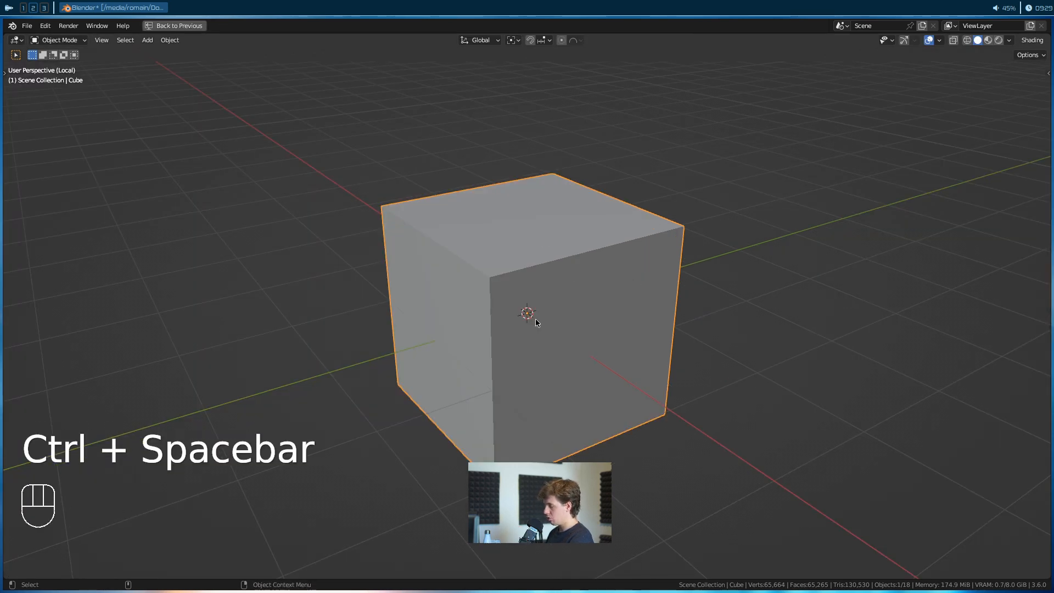
{"action": "scroll", "coordinate": [536, 323], "scroll_direction": "down", "scroll_amount": 3}
{"action": "key", "text": "ctrl+space"}
{"action": "key", "text": "ctrl+space"}
{"action": "key", "text": "ctrl+space"}
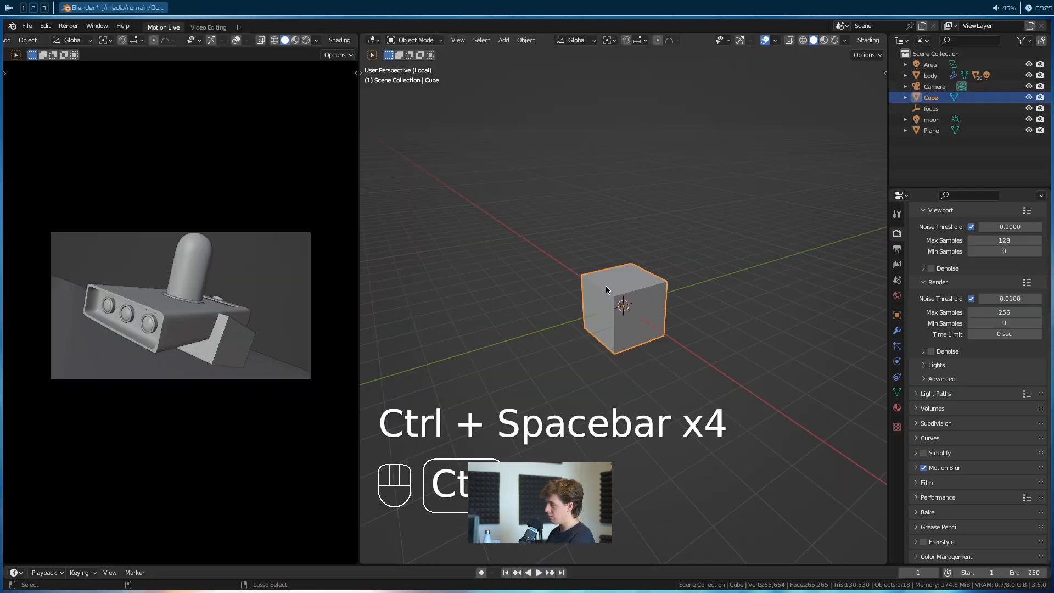
{"action": "key", "text": "space"}
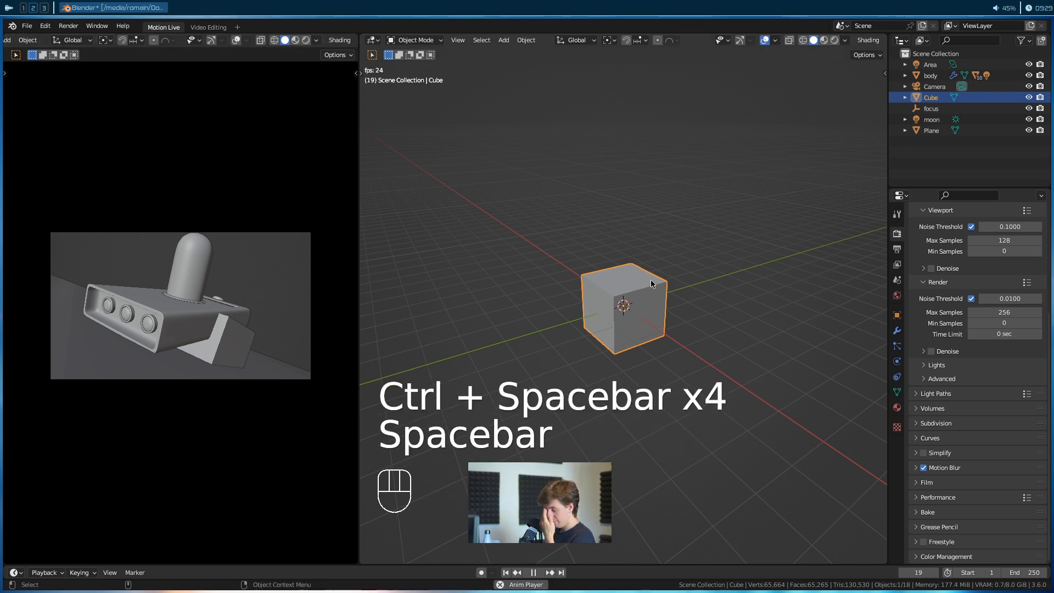
Add a level 2 subdivision surface to the cube while working in the maximized viewport, and restore the normal layout.
{"action": "key", "text": "ctrl+space"}
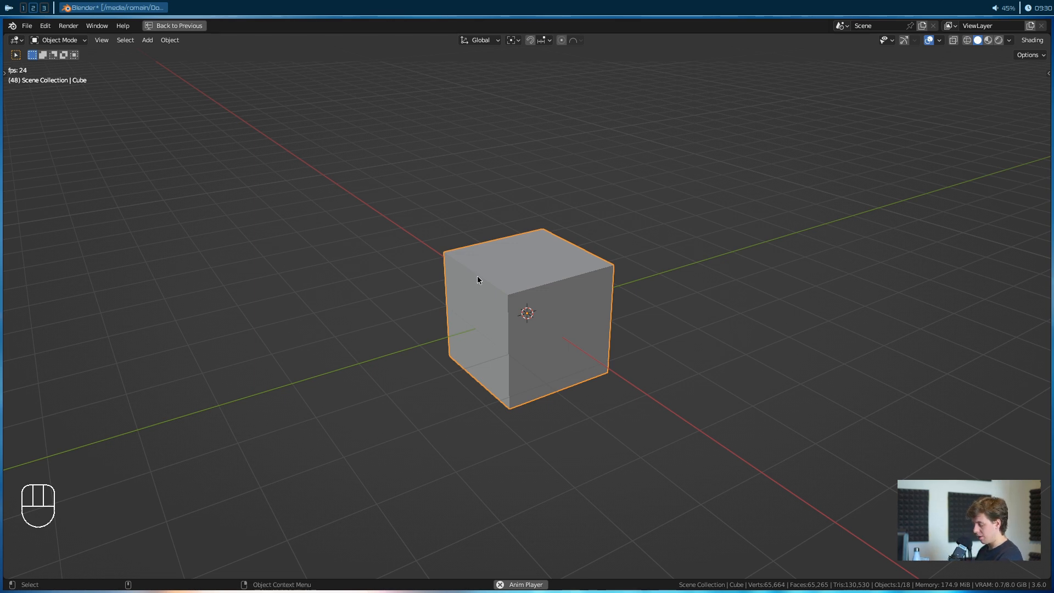
{"action": "key", "text": "ctrl+2"}
{"action": "left_click_drag", "start_coordinate": [476, 275], "coordinate": [496, 338], "text": "alt"}
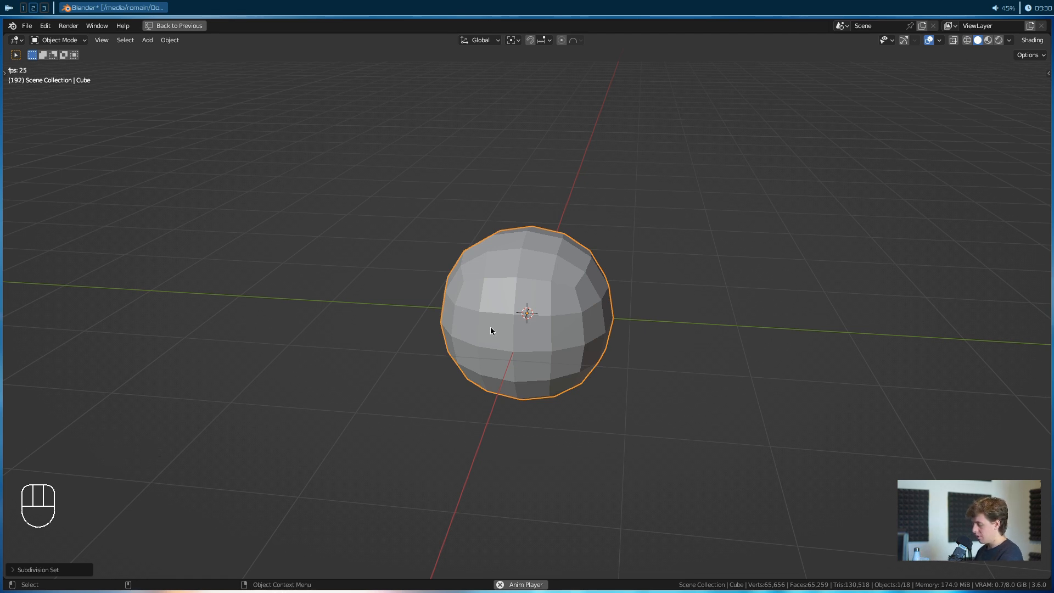
{"action": "key", "text": "ctrl+space"}
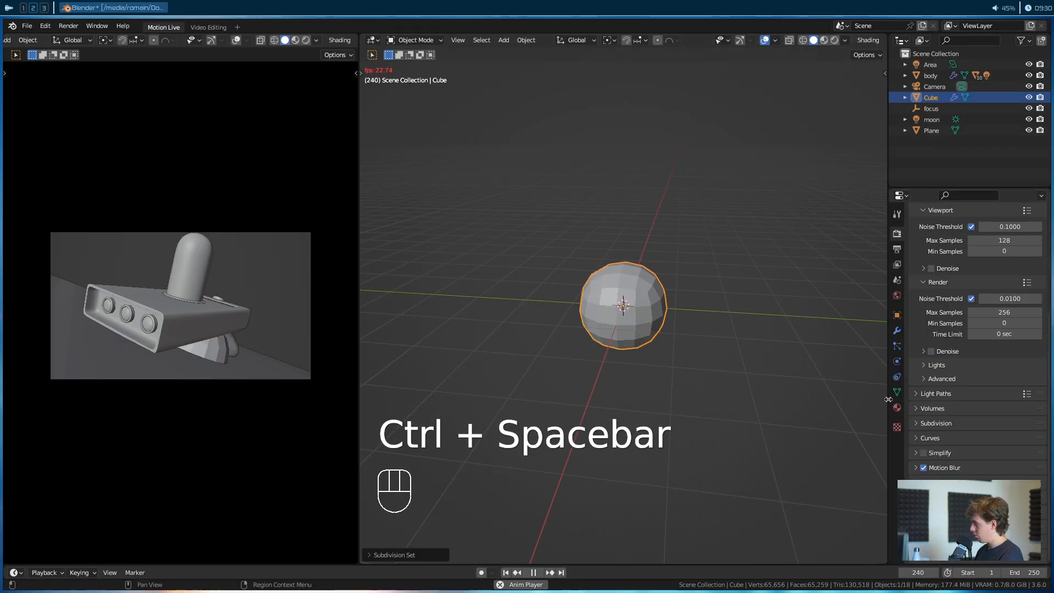
Examine the cube's Subdivision modifier settings and compare the rounded shape with its original cage in Edit Mode.
{"action": "left_click", "coordinate": [896, 330]}
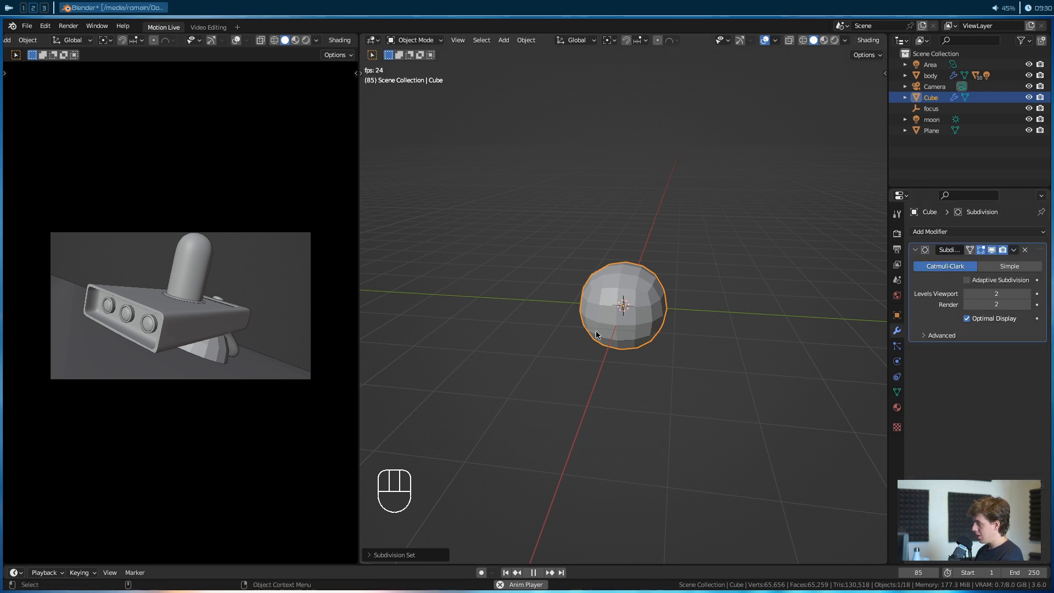
{"action": "scroll", "coordinate": [609, 346], "scroll_direction": "up", "scroll_amount": 5}
{"action": "key", "text": "Tab"}
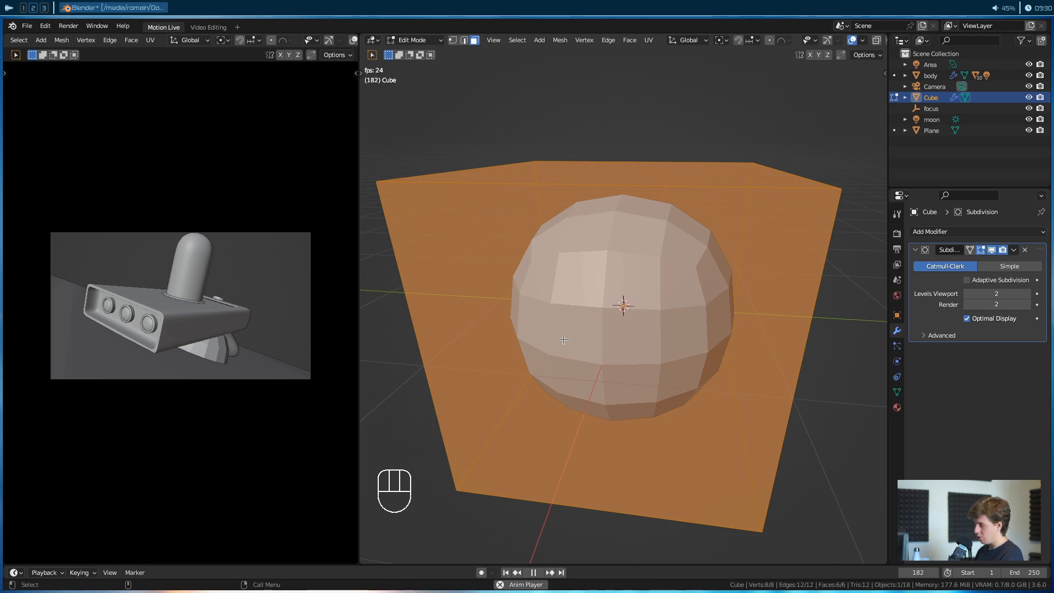
{"action": "key", "text": "Tab"}
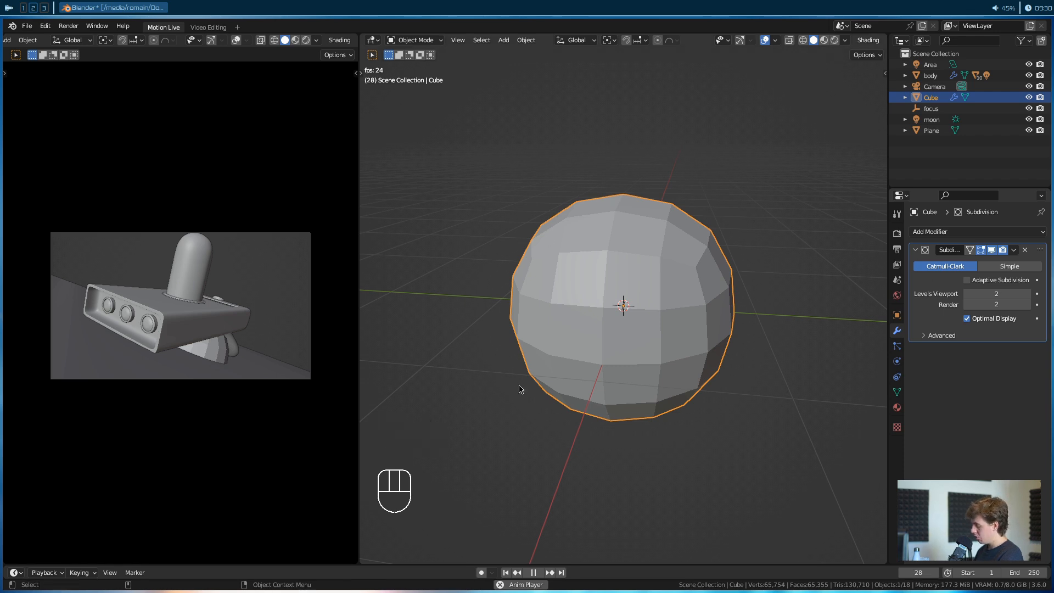
{"action": "left_click_drag", "start_coordinate": [520, 389], "coordinate": [648, 312], "text": "alt"}
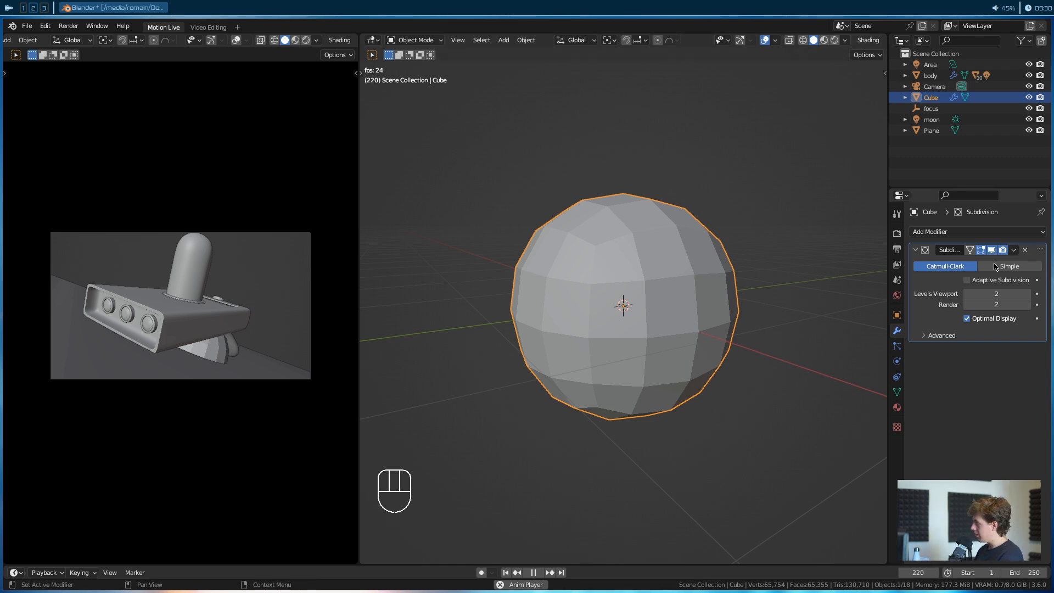
Apply the cube's Subdivision modifier and enter Edit Mode in vertex selection with nothing selected.
{"action": "left_click", "coordinate": [1013, 250]}
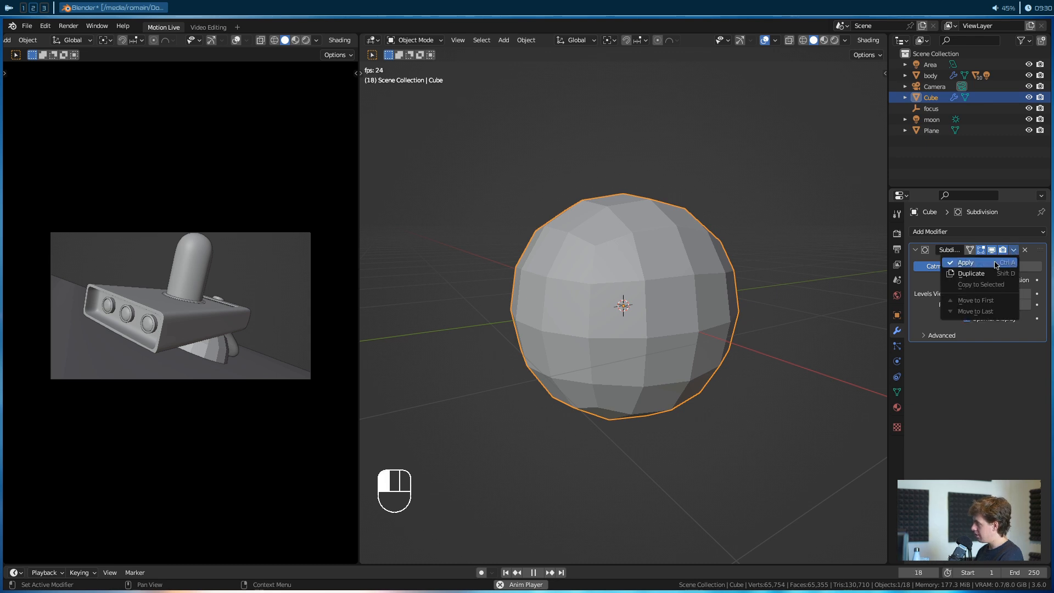
{"action": "key", "text": "ctrl"}
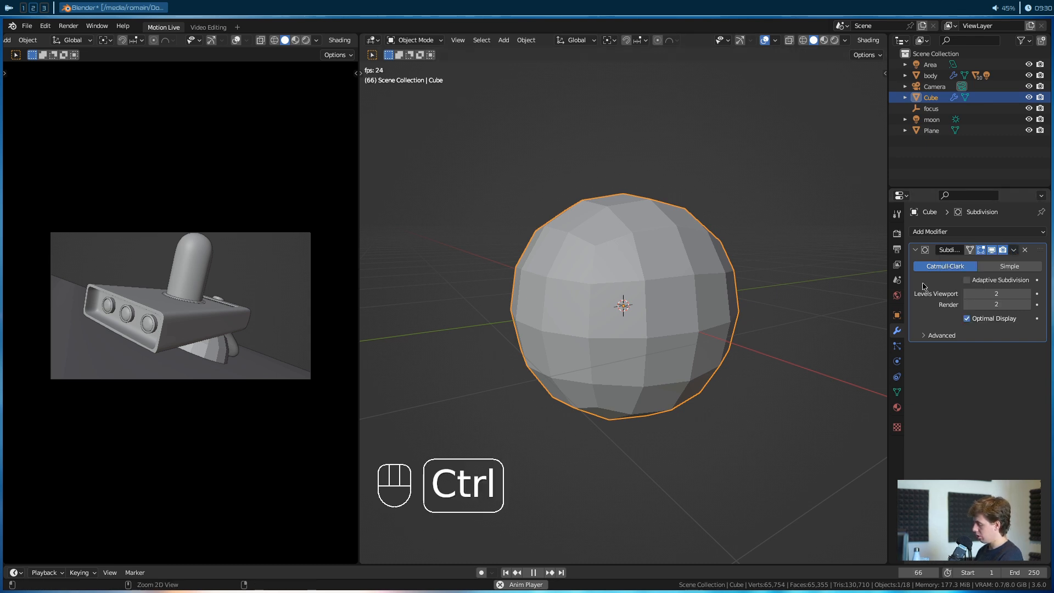
{"action": "key", "text": "ctrl+a"}
{"action": "key", "text": "Tab"}
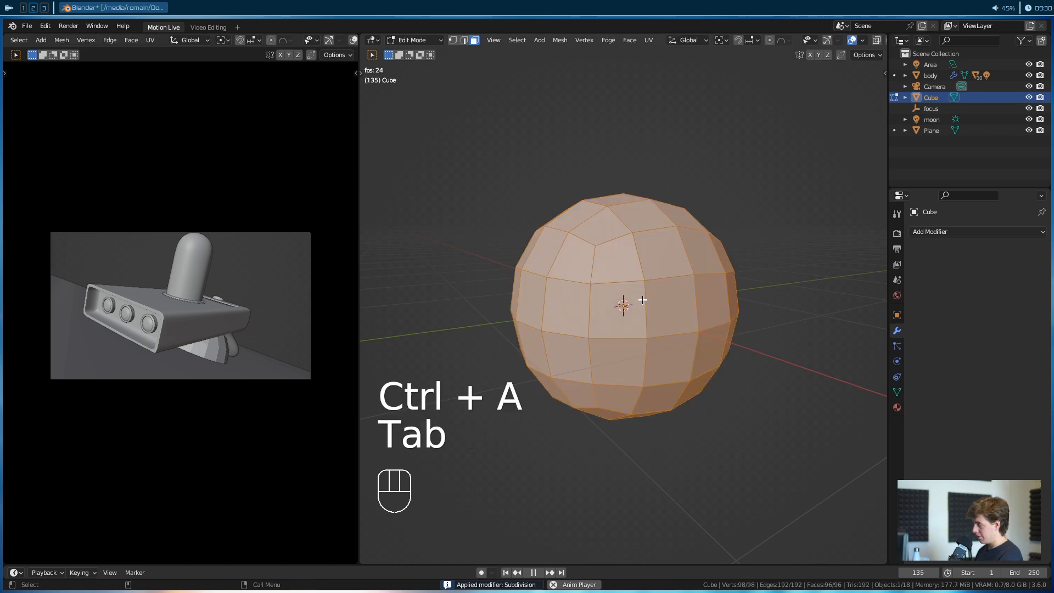
{"action": "key", "text": "1"}
{"action": "scroll", "coordinate": [604, 357], "scroll_direction": "down", "scroll_amount": 3}
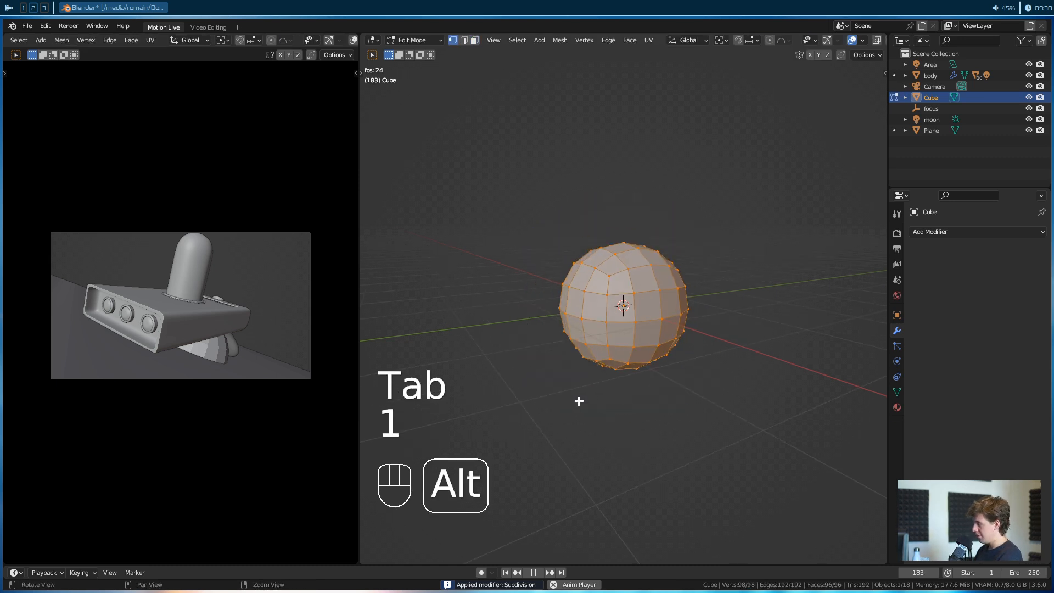
{"action": "left_click_drag", "start_coordinate": [576, 400], "coordinate": [631, 409], "text": "alt"}
{"action": "left_click", "coordinate": [651, 413]}
{"action": "scroll", "coordinate": [670, 388], "scroll_direction": "up", "scroll_amount": 3}
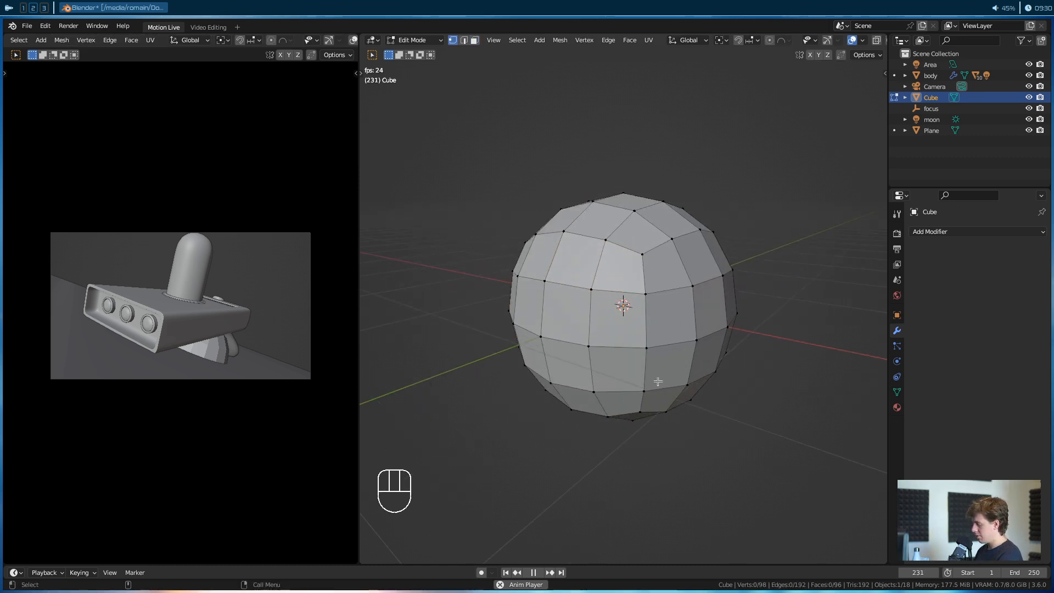
In the maximized viewport, extrude four adjacent faces on the sphere's lower side into a first arm segment and rotate its end.
{"action": "key", "text": "ctrl+space"}
{"action": "scroll", "coordinate": [644, 392], "scroll_direction": "down", "scroll_amount": 3}
{"action": "left_click_drag", "start_coordinate": [644, 393], "coordinate": [551, 354], "text": "alt"}
{"action": "key", "text": "3"}
{"action": "left_click", "coordinate": [598, 334]}
{"action": "left_click", "coordinate": [582, 267], "text": "shift"}
{"action": "left_click", "coordinate": [542, 258], "text": "shift"}
{"action": "left_click", "coordinate": [585, 320], "text": "shift"}
{"action": "left_click_drag", "start_coordinate": [601, 329], "coordinate": [521, 318], "text": "alt"}
{"action": "left_click_drag", "start_coordinate": [625, 321], "coordinate": [560, 307], "text": "alt"}
{"action": "middle_click_drag", "start_coordinate": [551, 295], "coordinate": [548, 278], "text": "alt"}
{"action": "key", "text": "e"}
{"action": "left_click", "coordinate": [481, 357]}
{"action": "key", "text": "r"}
{"action": "left_click", "coordinate": [600, 336]}
{"action": "key", "text": "f"}
{"action": "key", "text": "g"}
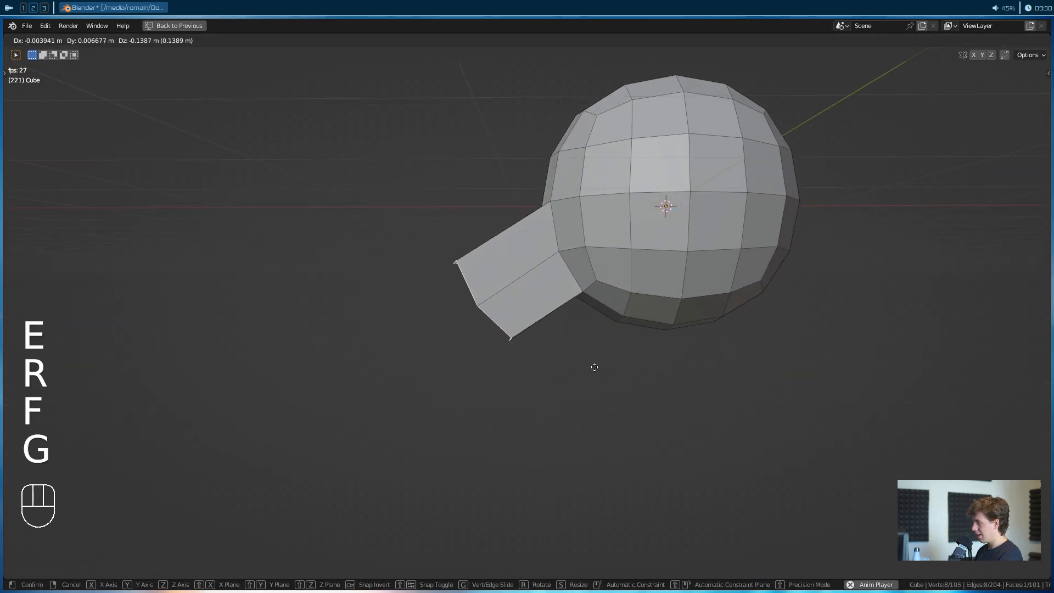
{"action": "left_click", "coordinate": [596, 367]}
{"action": "key", "text": "ctrl+z"}
{"action": "key", "text": "ctrl+z"}
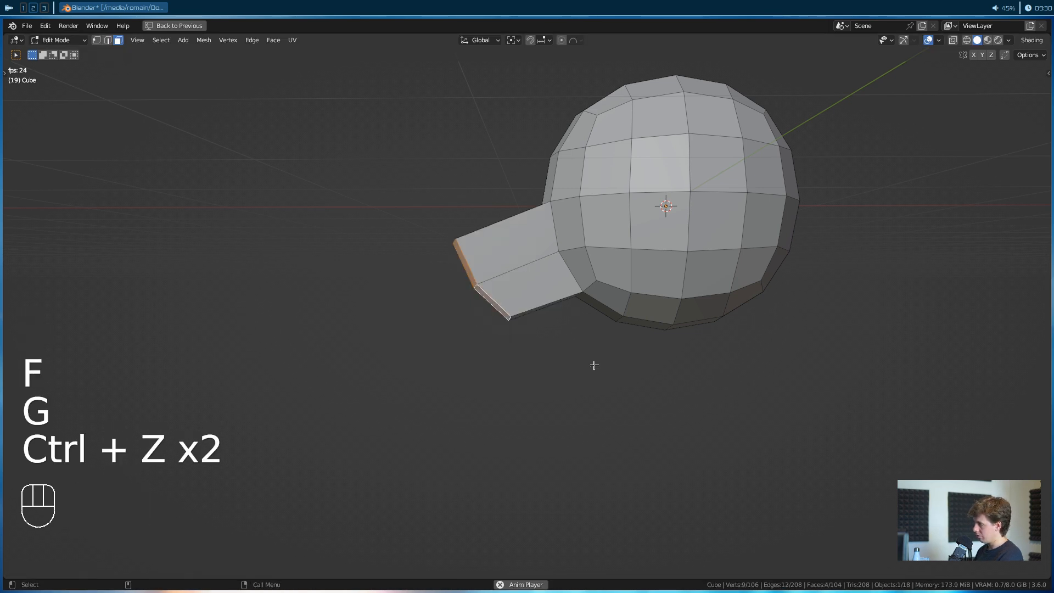
Taper the first arm segment by scaling down its end faces, then reposition and freely rotate them.
{"action": "key", "text": "g"}
{"action": "key", "text": "r"}
{"action": "key", "text": "s"}
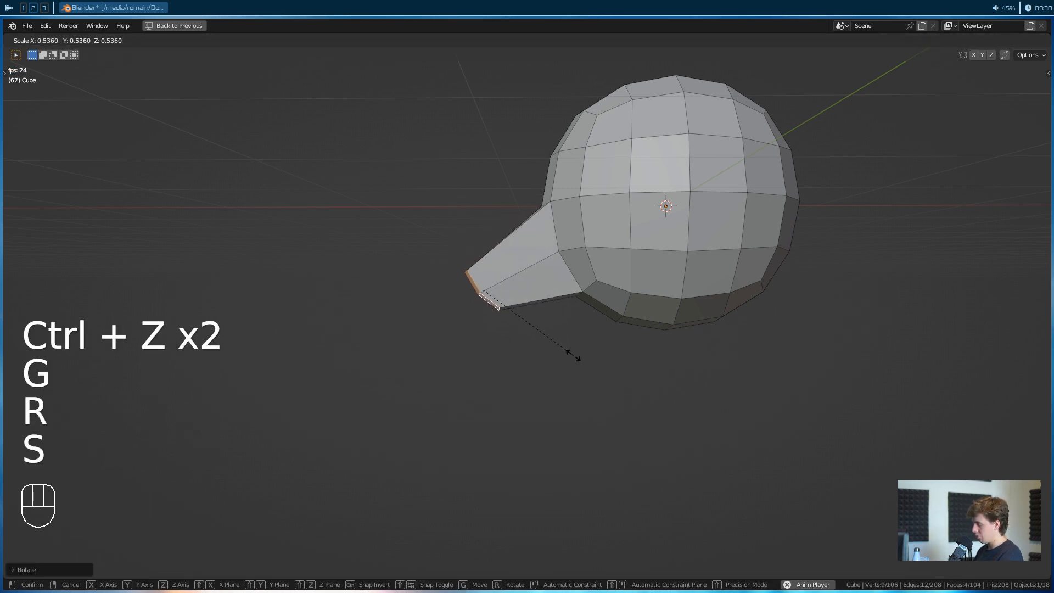
{"action": "left_click", "coordinate": [574, 355]}
{"action": "key", "text": "g"}
{"action": "left_click", "coordinate": [603, 351]}
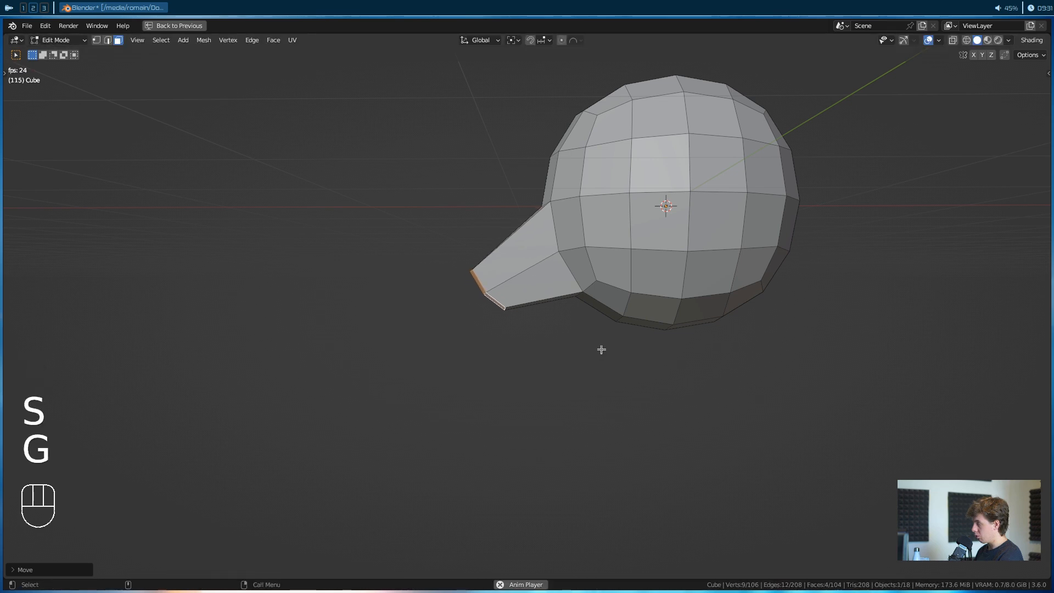
{"action": "key", "text": "r"}
{"action": "key", "text": "r"}
{"action": "left_click", "coordinate": [581, 393]}
{"action": "mouse_move", "coordinate": [574, 384]}
{"action": "left_mouse_down", "text": "alt"}
{"action": "mouse_move", "coordinate": [604, 371]}
{"action": "mouse_move", "coordinate": [591, 381]}
{"action": "left_mouse_up", "text": "alt"}
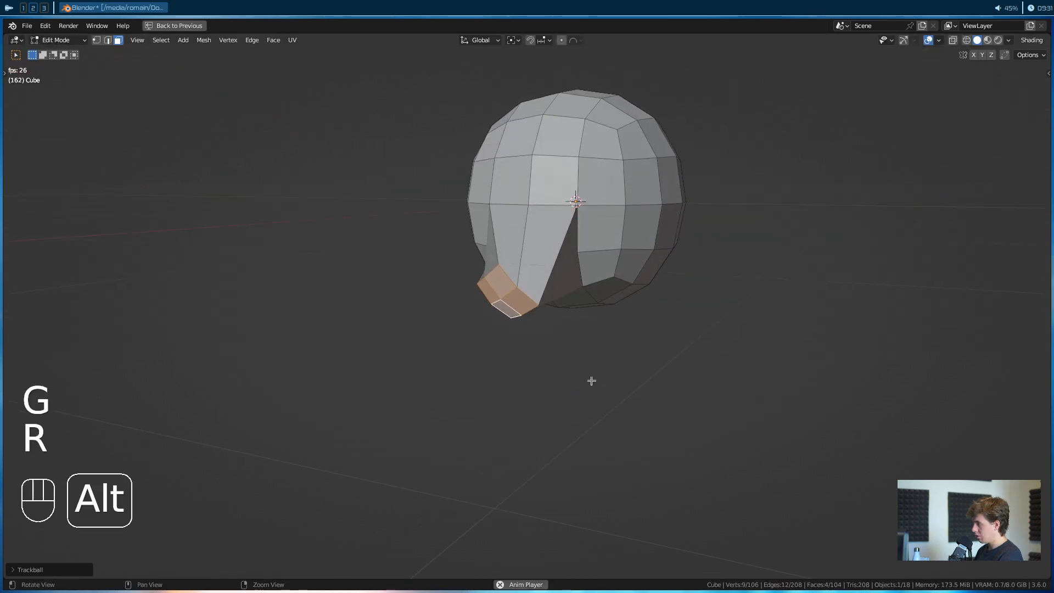
Extrude a second segment from the first arm's end, bending it downward and narrowing its end.
{"action": "key", "text": "e"}
{"action": "key", "text": "g"}
{"action": "key", "text": "r"}
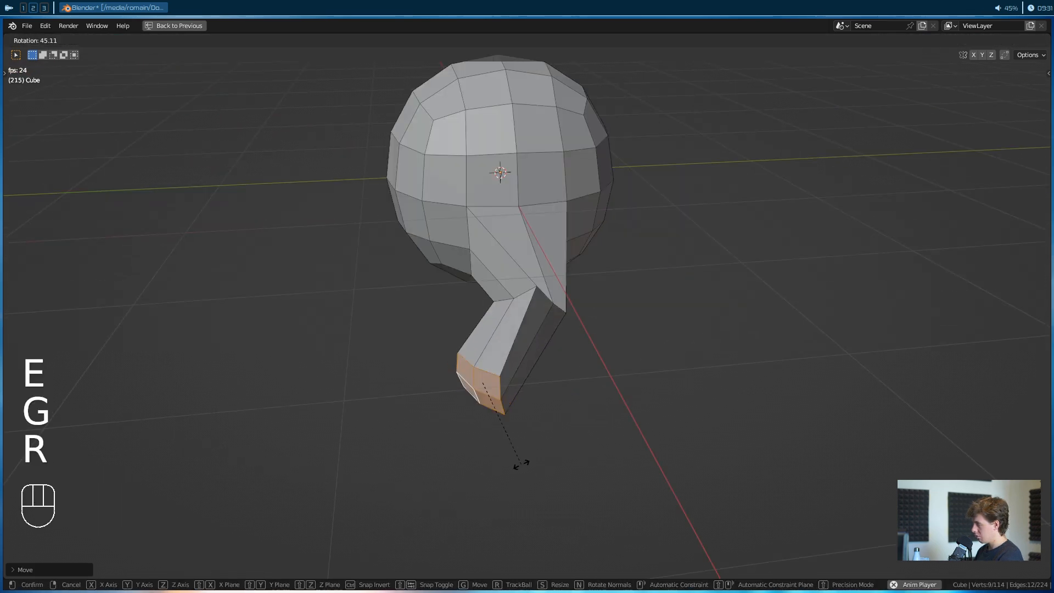
{"action": "key", "text": "r"}
{"action": "key", "text": "s"}
Extrude a third segment on the first arm, shrink it to a thin tip, and move and rotate the tip.
{"action": "key", "text": "e"}
{"action": "key", "text": "s"}
{"action": "left_click", "coordinate": [421, 433]}
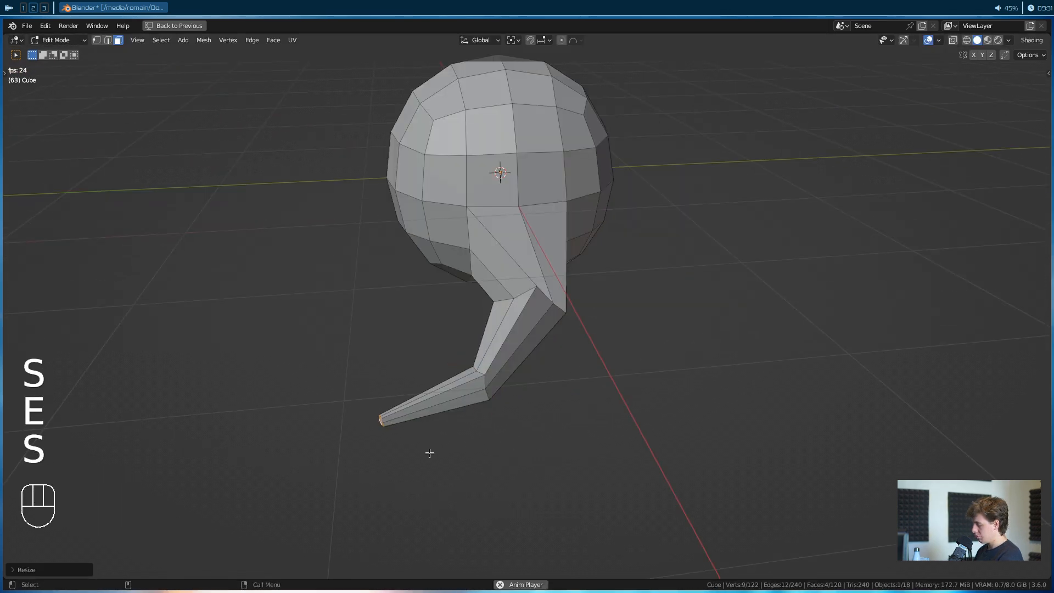
{"action": "key", "text": "g"}
{"action": "key", "text": "r"}
{"action": "left_click", "coordinate": [392, 463]}
{"action": "left_click_drag", "start_coordinate": [386, 464], "coordinate": [436, 430], "text": "alt"}
Extrude four adjacent faces on another side of the sphere into a second bent arm with three tapering segments.
{"action": "left_click", "coordinate": [515, 257]}
{"action": "left_click_drag", "start_coordinate": [516, 258], "coordinate": [476, 317], "text": "alt"}
{"action": "left_click", "coordinate": [629, 285]}
{"action": "left_click", "coordinate": [595, 268], "text": "shift"}
{"action": "left_click", "coordinate": [594, 315], "text": "shift"}
{"action": "left_click", "coordinate": [617, 321], "text": "shift"}
{"action": "left_click_drag", "start_coordinate": [612, 332], "coordinate": [592, 317], "text": "alt"}
{"action": "key", "text": "r"}
{"action": "right_click", "coordinate": [595, 320]}
{"action": "key", "text": "e"}
{"action": "left_click", "coordinate": [549, 319]}
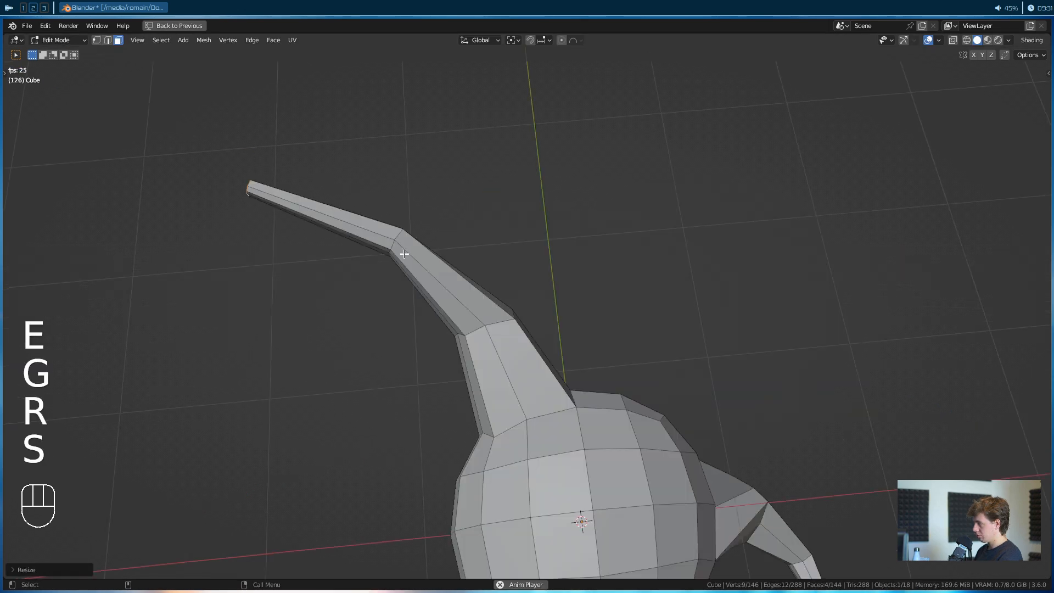
{"action": "left_click_drag", "start_coordinate": [516, 384], "coordinate": [604, 327], "text": "alt"}
Extrude adjacent faces on a bare side of the sphere as the base of a third arm and scale down its end.
{"action": "left_click", "coordinate": [571, 331]}
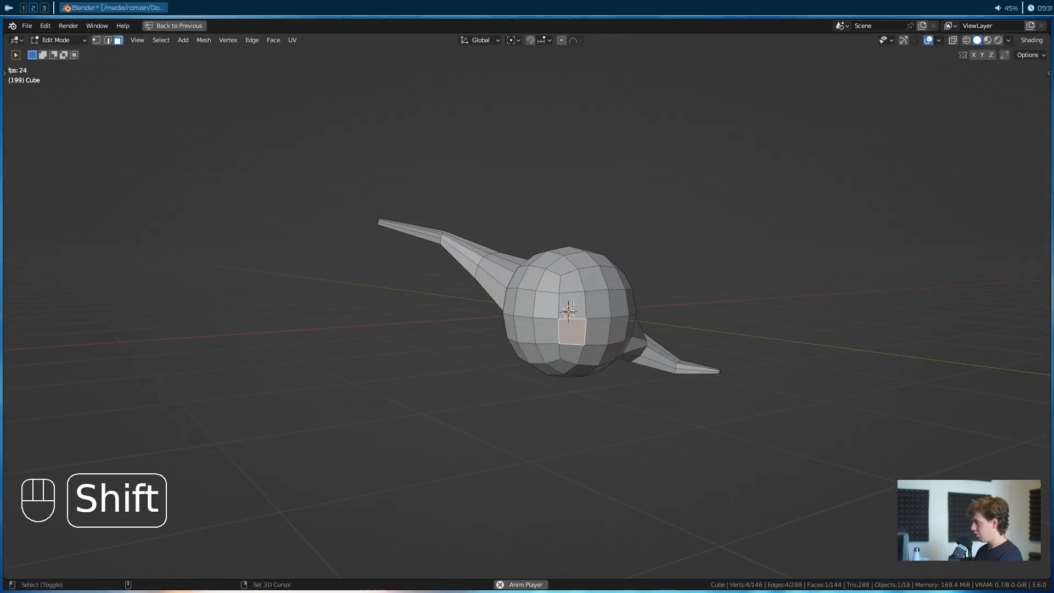
{"action": "middle_click_drag", "start_coordinate": [603, 310], "coordinate": [549, 340]}
{"action": "key", "text": "e"}
{"action": "left_click", "coordinate": [494, 341]}
{"action": "key", "text": "s"}
{"action": "left_click", "coordinate": [452, 330]}
{"action": "left_click_drag", "start_coordinate": [451, 330], "coordinate": [519, 401], "text": "alt"}
Extrude a second segment on the third arm, then move, rotate and narrow its end faces.
{"action": "key", "text": "e"}
{"action": "left_click", "coordinate": [455, 387]}
{"action": "key", "text": "g"}
{"action": "key", "text": "r"}
{"action": "key", "text": "s"}
{"action": "left_click", "coordinate": [443, 400]}
Extrude the third arm's final segment, bend it by moving and rotating the end, and shrink it to a tip.
{"action": "key", "text": "e"}
{"action": "left_click", "coordinate": [427, 394]}
{"action": "key", "text": "g"}
{"action": "key", "text": "r"}
{"action": "left_click", "coordinate": [433, 423]}
{"action": "key", "text": "s"}
{"action": "left_click", "coordinate": [371, 364]}
{"action": "left_click_drag", "start_coordinate": [372, 365], "coordinate": [510, 360], "text": "alt"}
Extrude four adjacent faces on the sphere's underside into two narrowing segments of a fourth arm.
{"action": "left_click", "coordinate": [511, 361]}
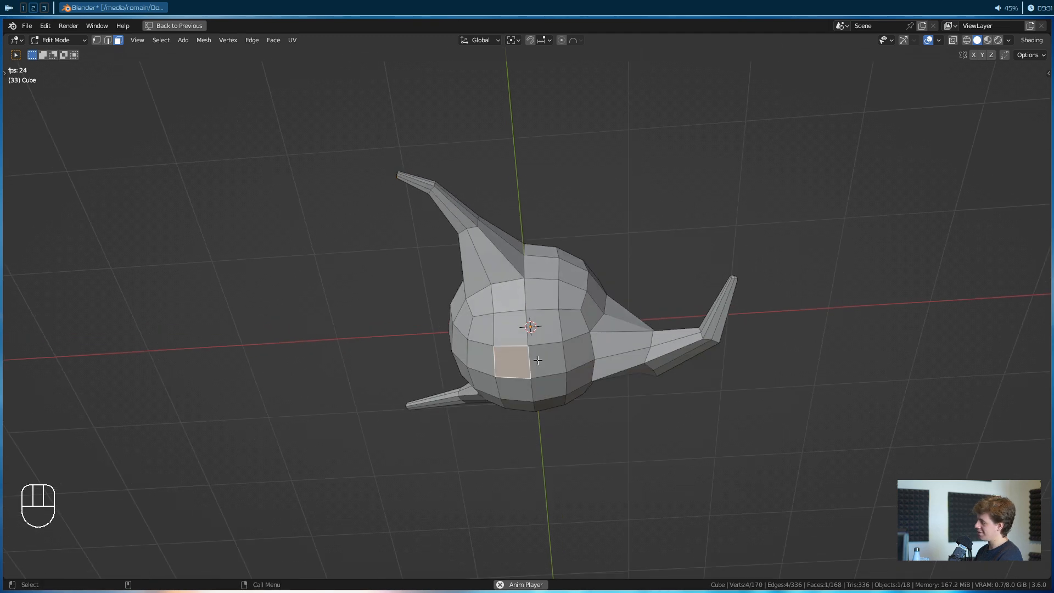
{"action": "left_click", "coordinate": [547, 362], "text": "shift"}
{"action": "left_click", "coordinate": [547, 388], "text": "shift"}
{"action": "left_click", "coordinate": [517, 391], "text": "shift"}
{"action": "scroll", "coordinate": [523, 351], "scroll_direction": "up", "scroll_amount": 3}
{"action": "left_click_drag", "start_coordinate": [520, 301], "coordinate": [549, 362], "text": "alt"}
{"action": "key", "text": "e"}
{"action": "left_click", "coordinate": [554, 423]}
{"action": "key", "text": "s"}
{"action": "left_click", "coordinate": [607, 424]}
{"action": "key", "text": "g"}
{"action": "left_click", "coordinate": [589, 433]}
{"action": "key", "text": "e"}
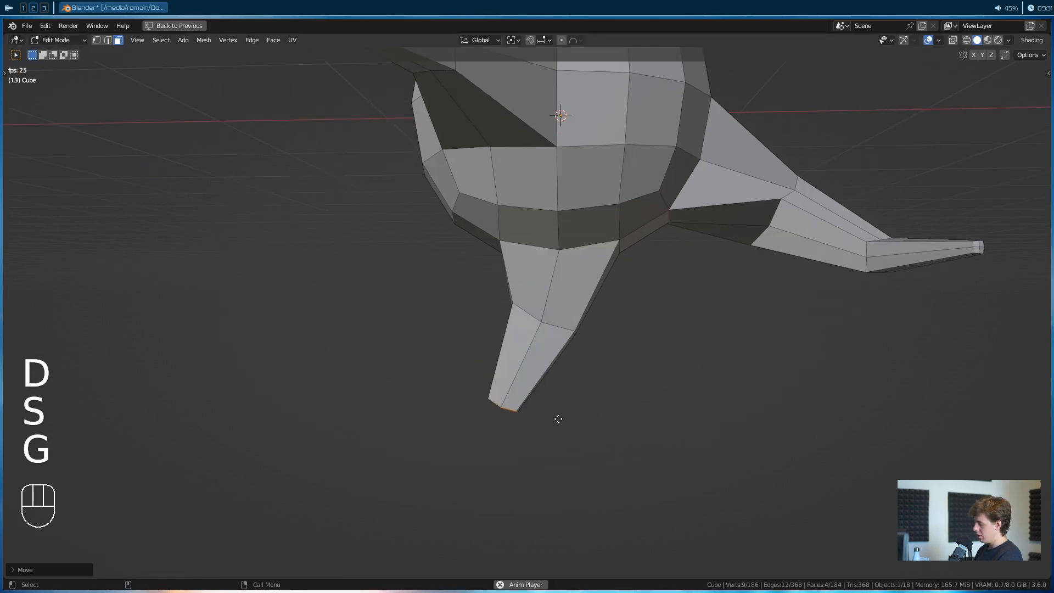
Extrude a third segment on the underside arm, then move, rotate and scale its end into a narrow tip.
{"action": "key", "text": "e"}
{"action": "left_click", "coordinate": [543, 461]}
{"action": "key", "text": "g"}
{"action": "left_click", "coordinate": [506, 463]}
{"action": "key", "text": "r"}
{"action": "left_click", "coordinate": [531, 484]}
{"action": "key", "text": "s"}
{"action": "left_click", "coordinate": [486, 478]}
{"action": "left_click_drag", "start_coordinate": [485, 476], "coordinate": [583, 421], "text": "alt"}
Reposition and rotate the tip of the underside arm to bend its last segment.
{"action": "key", "text": "g"}
{"action": "left_click", "coordinate": [506, 424]}
{"action": "key", "text": "r"}
{"action": "left_click", "coordinate": [469, 494]}
{"action": "key", "text": "g"}
{"action": "left_click", "coordinate": [510, 491]}
Select a loop partway along the underside arm, then rotate and move it to refine the bend.
{"action": "left_click_drag", "start_coordinate": [510, 492], "coordinate": [503, 357], "text": "alt"}
{"action": "left_click", "coordinate": [535, 336], "text": "alt+shift"}
{"action": "key", "text": "r"}
{"action": "left_click", "coordinate": [582, 404]}
{"action": "key", "text": "g"}
{"action": "left_click", "coordinate": [559, 402]}
{"action": "left_click", "coordinate": [562, 408]}
{"action": "left_click_drag", "start_coordinate": [574, 346], "coordinate": [556, 431], "text": "alt"}
Extrude four adjacent faces on the sphere's upper side as the base of a fifth arm and scale down its end.
{"action": "left_click", "coordinate": [512, 291]}
{"action": "left_click", "coordinate": [505, 264], "text": "shift"}
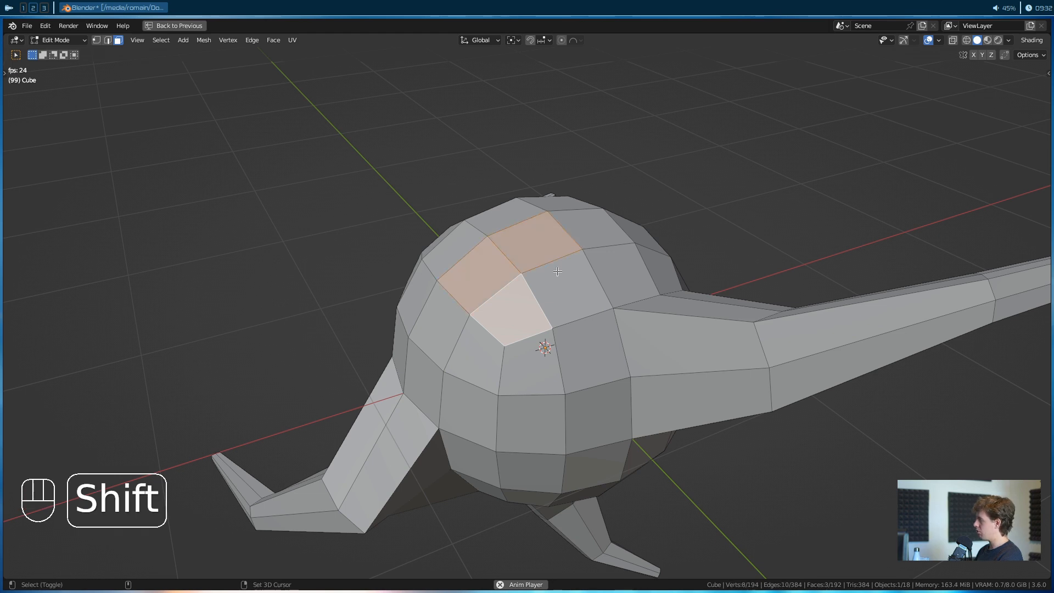
{"action": "left_click_drag", "start_coordinate": [557, 271], "coordinate": [541, 299], "text": "alt"}
{"action": "key", "text": "e"}
{"action": "left_click", "coordinate": [527, 271]}
{"action": "key", "text": "s"}
{"action": "left_click", "coordinate": [603, 263]}
{"action": "left_click_drag", "start_coordinate": [604, 263], "coordinate": [565, 247], "text": "alt"}
Extrude a second segment on the upper arm, then rotate, move and narrow its end faces.
{"action": "key", "text": "e"}
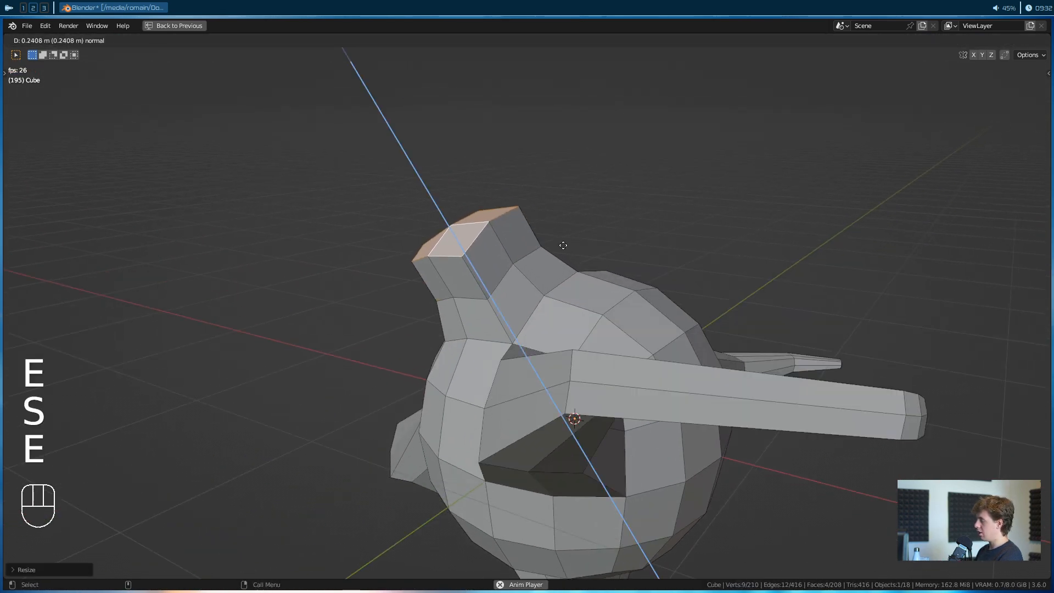
{"action": "key", "text": "r"}
{"action": "key", "text": "g"}
{"action": "key", "text": "s"}
{"action": "left_click", "coordinate": [552, 280]}
Extrude the upper arm's final segment and move, rotate and scale its end into a bent tip.
{"action": "key", "text": "e"}
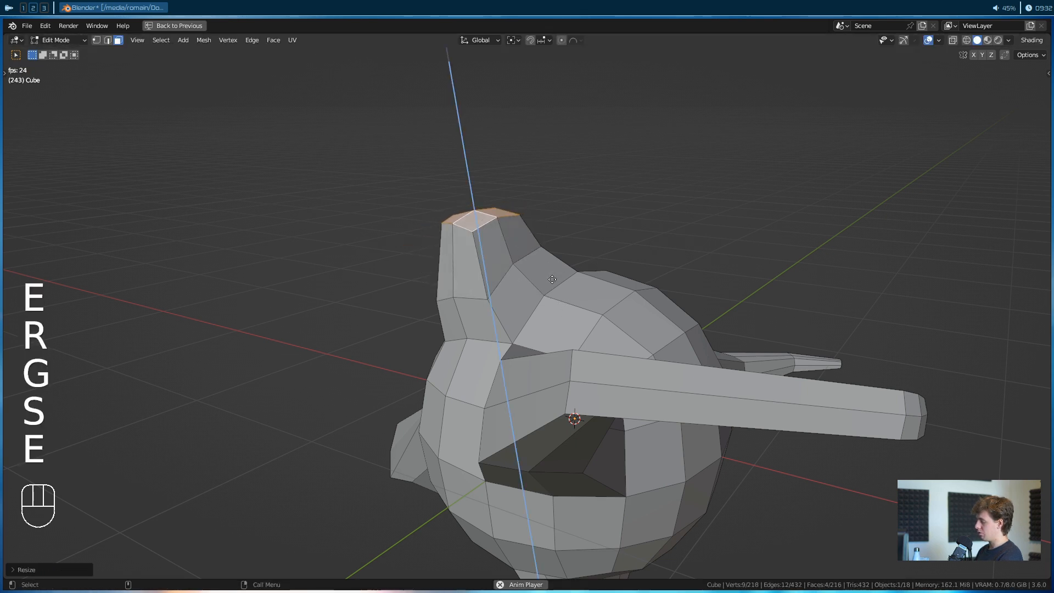
{"action": "key", "text": "g"}
{"action": "key", "text": "r"}
{"action": "key", "text": "s"}
{"action": "left_click", "coordinate": [496, 268]}
{"action": "left_click_drag", "start_coordinate": [495, 267], "coordinate": [674, 294], "text": "alt"}
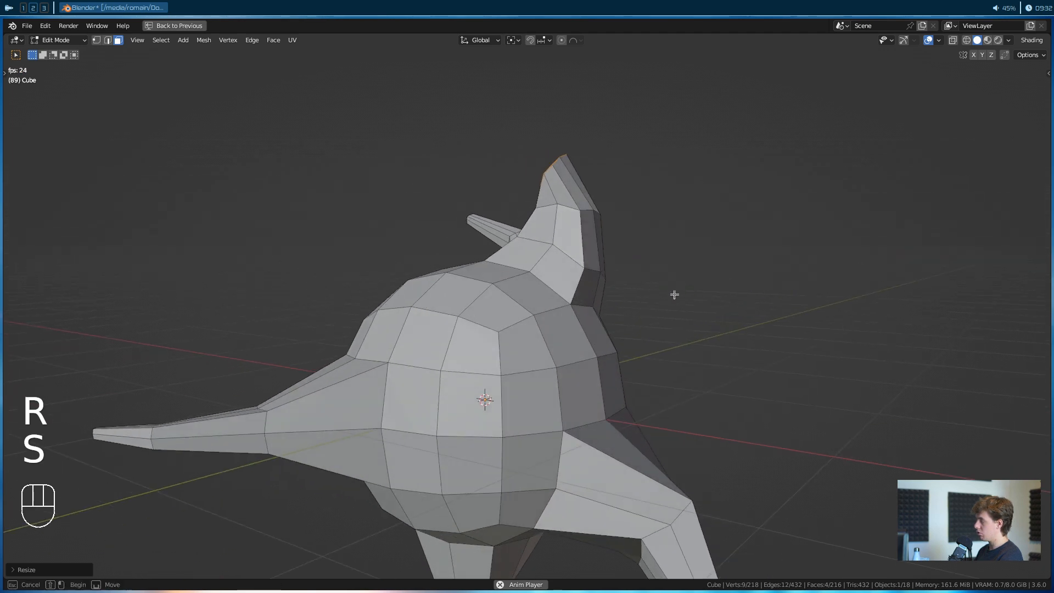
Extrude four adjacent faces on the sphere's remaining bare side into a sixth arm, then move and scale its end into a taper.
{"action": "scroll", "coordinate": [674, 295], "scroll_direction": "down", "scroll_amount": 4}
{"action": "left_click_drag", "start_coordinate": [659, 340], "coordinate": [612, 433], "text": "alt"}
{"action": "left_click", "coordinate": [611, 434]}
{"action": "left_click_drag", "start_coordinate": [422, 304], "coordinate": [474, 334], "text": "alt"}
{"action": "left_click", "coordinate": [464, 363], "text": "shift"}
{"action": "left_click", "coordinate": [460, 383], "text": "shift"}
{"action": "left_click", "coordinate": [443, 373], "text": "shift"}
{"action": "left_click_drag", "start_coordinate": [460, 383], "coordinate": [401, 354], "text": "alt"}
{"action": "key", "text": "g"}
{"action": "key", "text": "e"}
{"action": "key", "text": "s"}
{"action": "left_click", "coordinate": [608, 480]}
{"action": "left_click_drag", "start_coordinate": [608, 480], "coordinate": [490, 348], "text": "alt"}
Select the whole mesh and apply the Randomize transform with an amount of 0.086 m.
{"action": "key", "text": "a"}
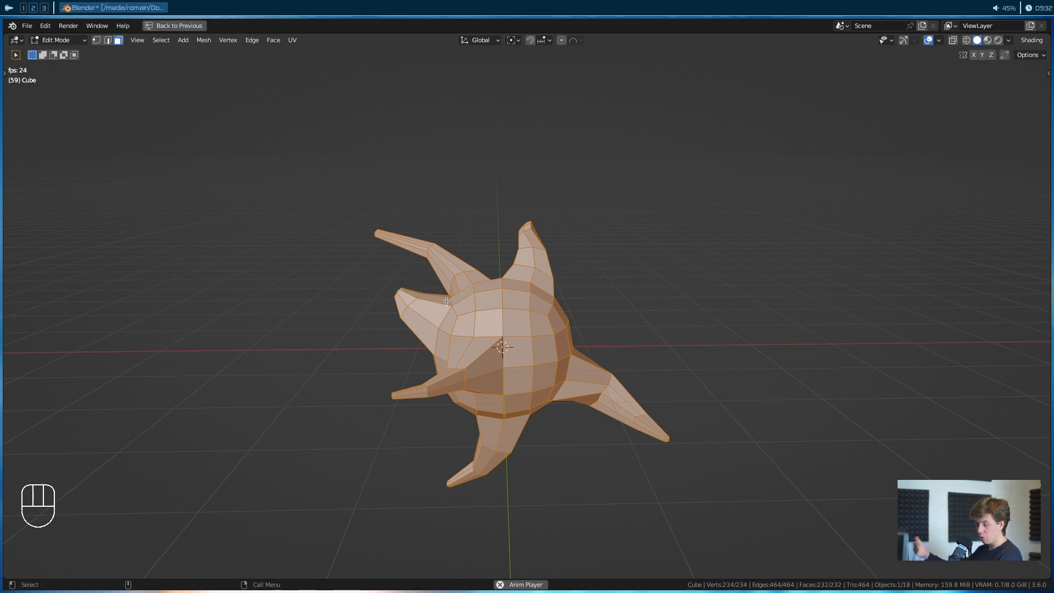
{"action": "key", "text": "F3"}
{"action": "type", "text": "ra"}
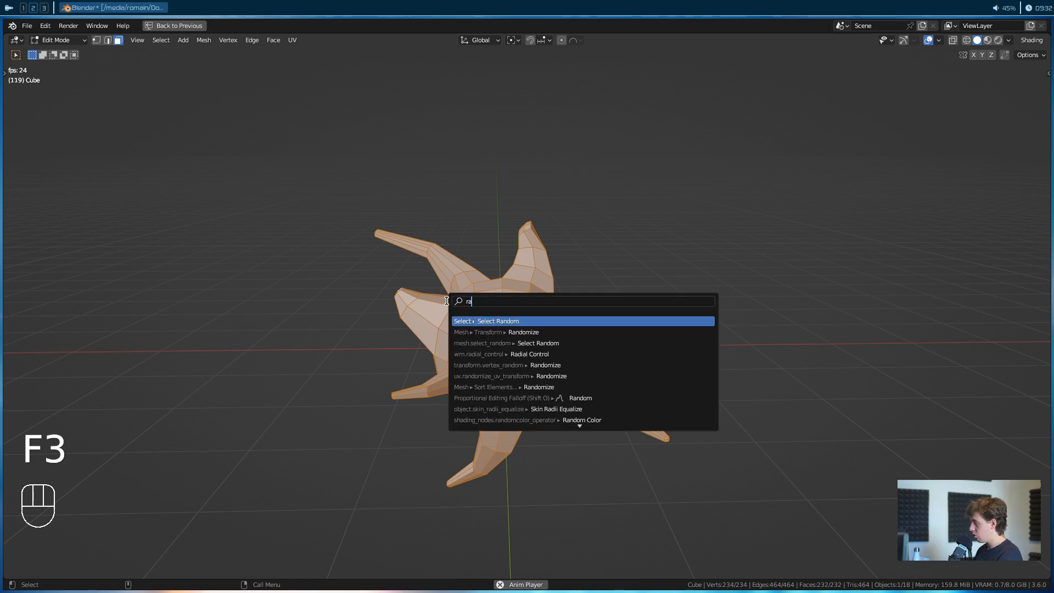
{"action": "left_click", "coordinate": [463, 332]}
{"action": "left_click", "coordinate": [45, 575]}
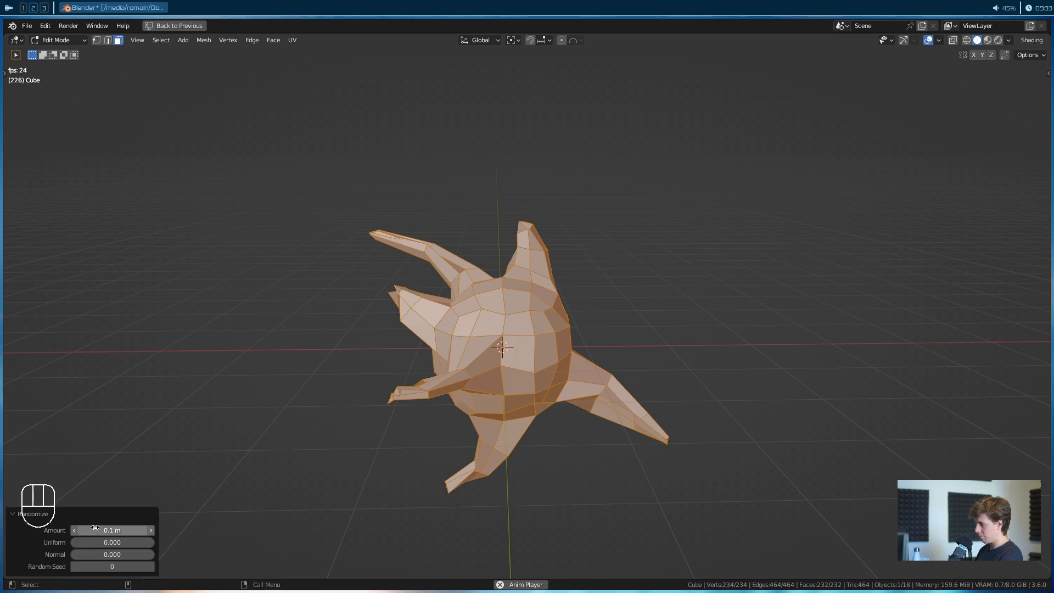
{"action": "left_click_drag", "start_coordinate": [112, 530], "coordinate": [105, 530], "text": "shift"}
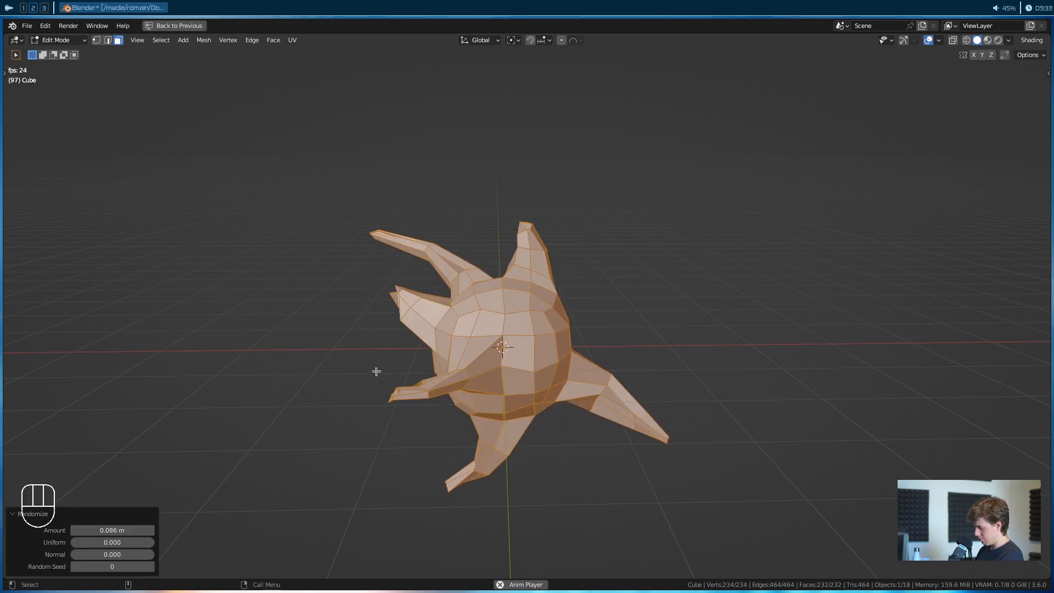
Undo the randomization applied to the whole mesh.
{"action": "key", "text": "ctrl+z"}
{"action": "key", "text": "ctrl+z"}
{"action": "middle_click_drag", "start_coordinate": [541, 305], "coordinate": [469, 365]}
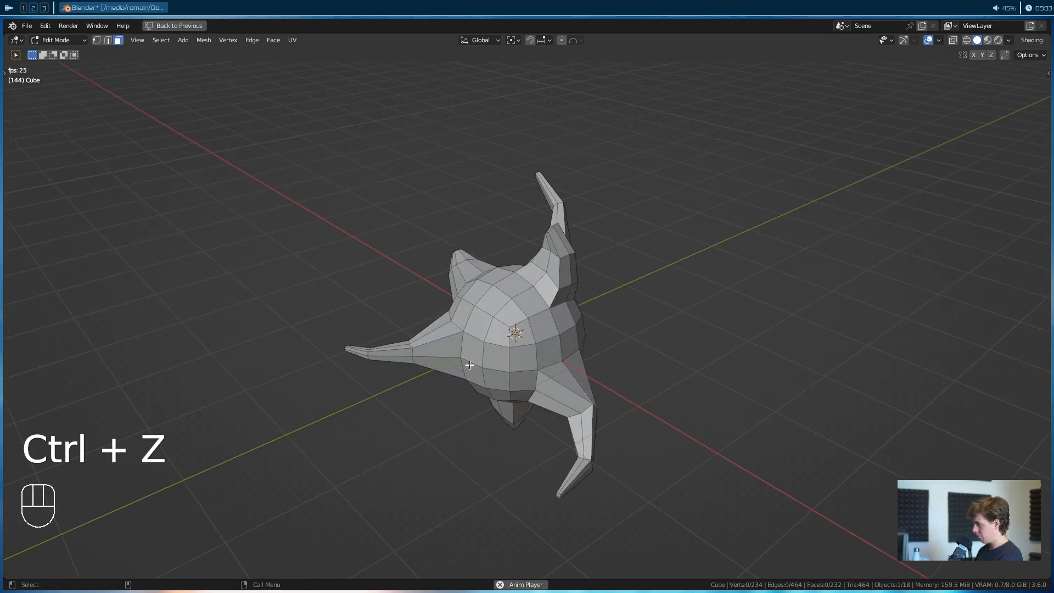
Select the faces of the central sphere between the arms and apply the Randomize transform to them.
{"action": "left_click_drag", "start_coordinate": [512, 327], "coordinate": [486, 379]}
{"action": "left_click_drag", "start_coordinate": [560, 378], "coordinate": [524, 411], "text": "alt"}
{"action": "left_click_drag", "start_coordinate": [513, 335], "coordinate": [521, 359], "text": "shift"}
{"action": "left_click_drag", "start_coordinate": [533, 299], "coordinate": [516, 332], "text": "alt"}
{"action": "left_click_drag", "start_coordinate": [519, 305], "coordinate": [501, 320], "text": "shift"}
{"action": "key", "text": "F3"}
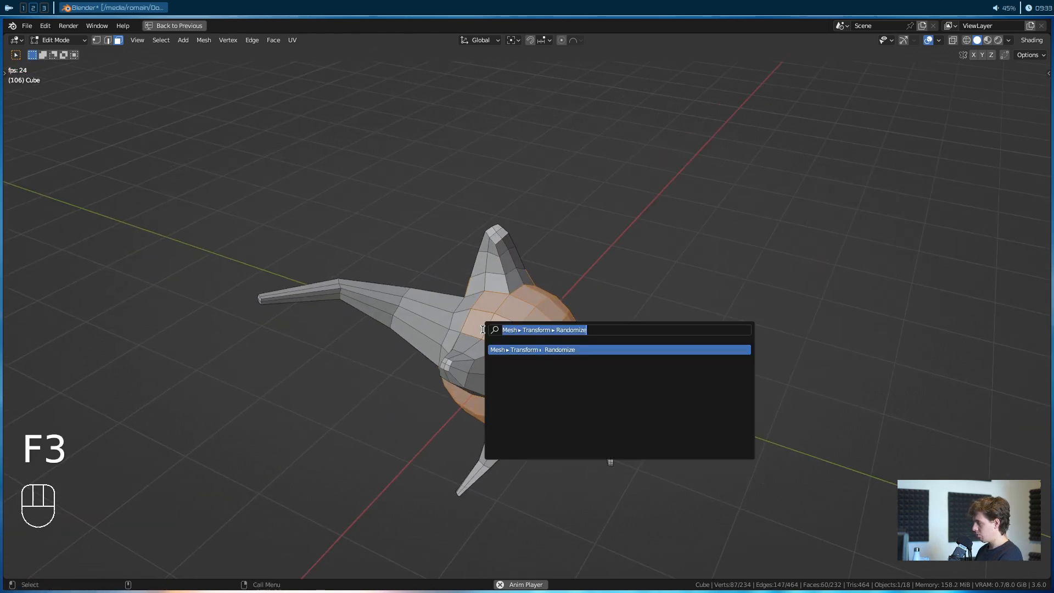
{"action": "key", "text": "Return"}
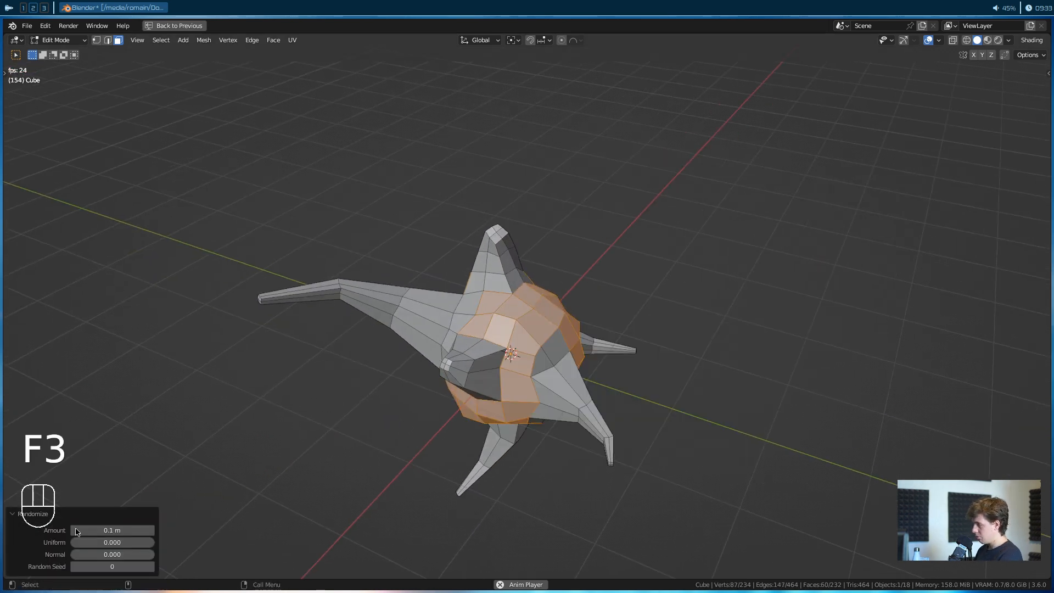
{"action": "left_click_drag", "start_coordinate": [96, 530], "coordinate": [166, 556]}
{"action": "left_click_drag", "start_coordinate": [314, 458], "coordinate": [388, 472], "text": "alt"}
Return to Object Mode, shade the multi-armed object smooth and add a level 2 Subdivision modifier.
{"action": "key", "text": "Tab"}
{"action": "right_click", "coordinate": [488, 357]}
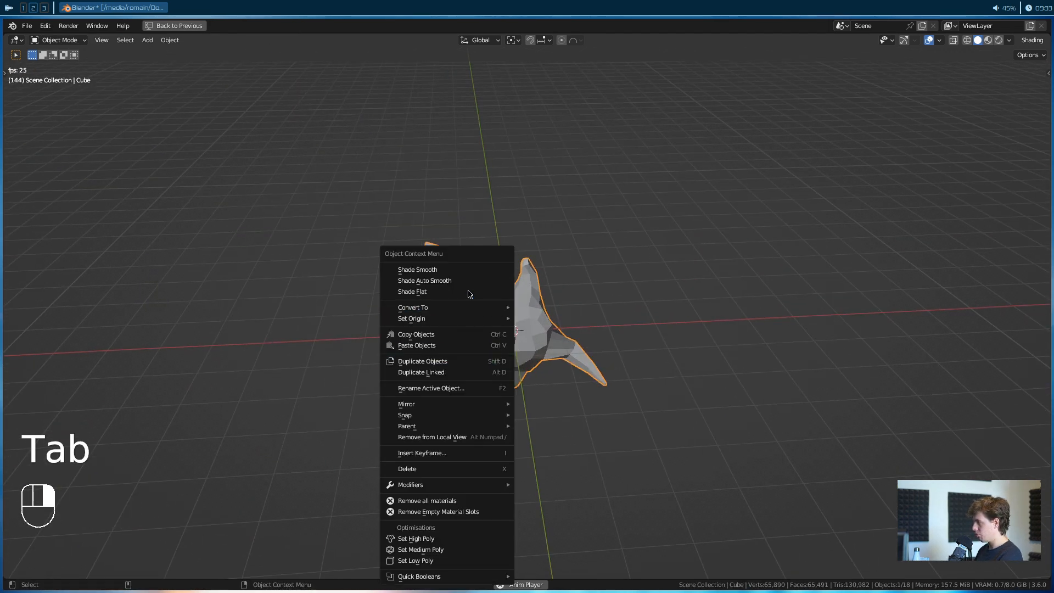
{"action": "left_click", "coordinate": [469, 269]}
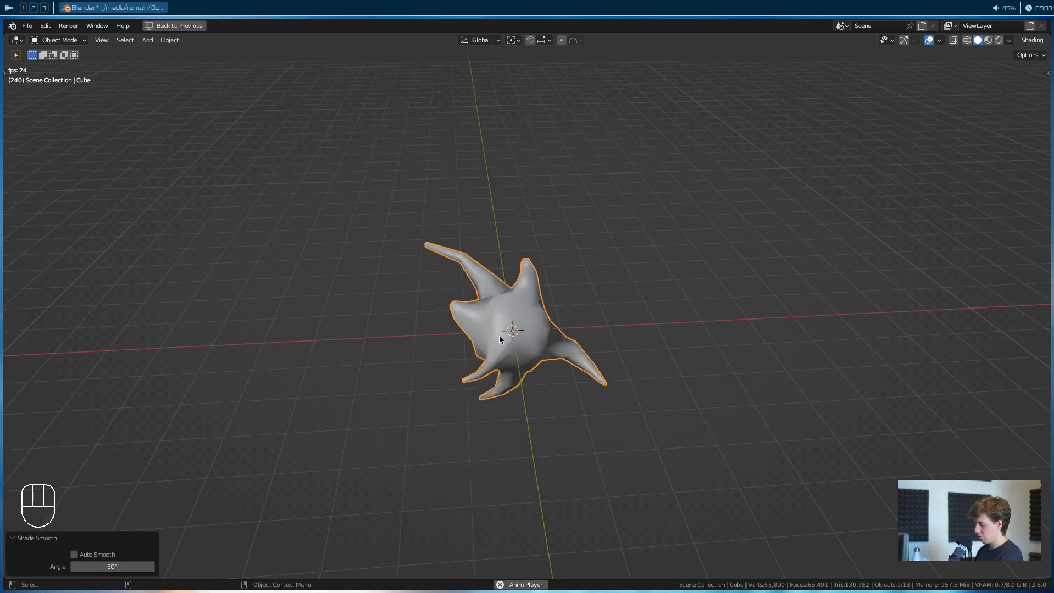
{"action": "key", "text": "ctrl+space"}
{"action": "scroll", "coordinate": [607, 385], "scroll_direction": "up", "scroll_amount": 5}
{"action": "left_click_drag", "start_coordinate": [614, 383], "coordinate": [515, 356], "text": "alt"}
{"action": "key", "text": "ctrl+2"}
{"action": "scroll", "coordinate": [468, 336], "scroll_direction": "down", "scroll_amount": 5}
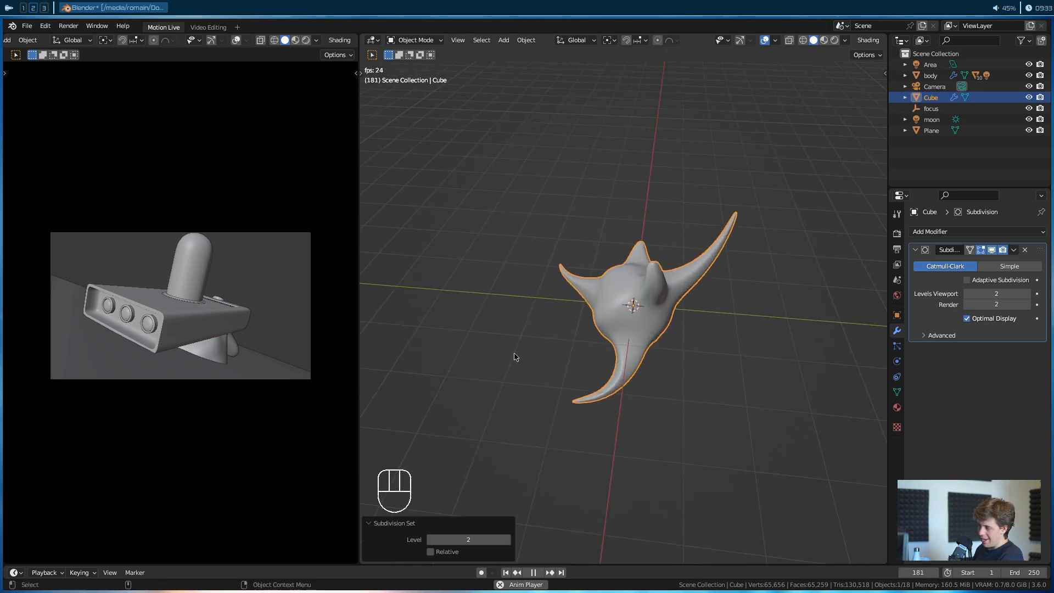
Rename the multi-armed object in the scene collection as nrg.
{"action": "left_click_drag", "start_coordinate": [712, 329], "coordinate": [741, 328], "text": "alt"}
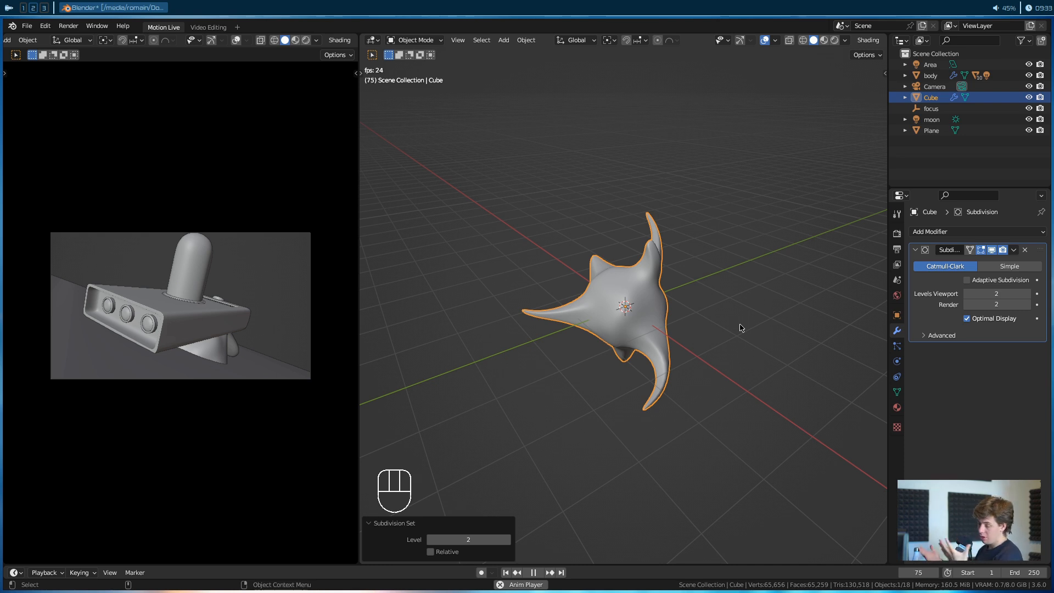
{"action": "scroll", "coordinate": [592, 378], "scroll_direction": "up", "scroll_amount": 2}
{"action": "left_click_drag", "start_coordinate": [590, 379], "coordinate": [660, 370], "text": "alt"}
{"action": "double_click", "coordinate": [933, 100]}
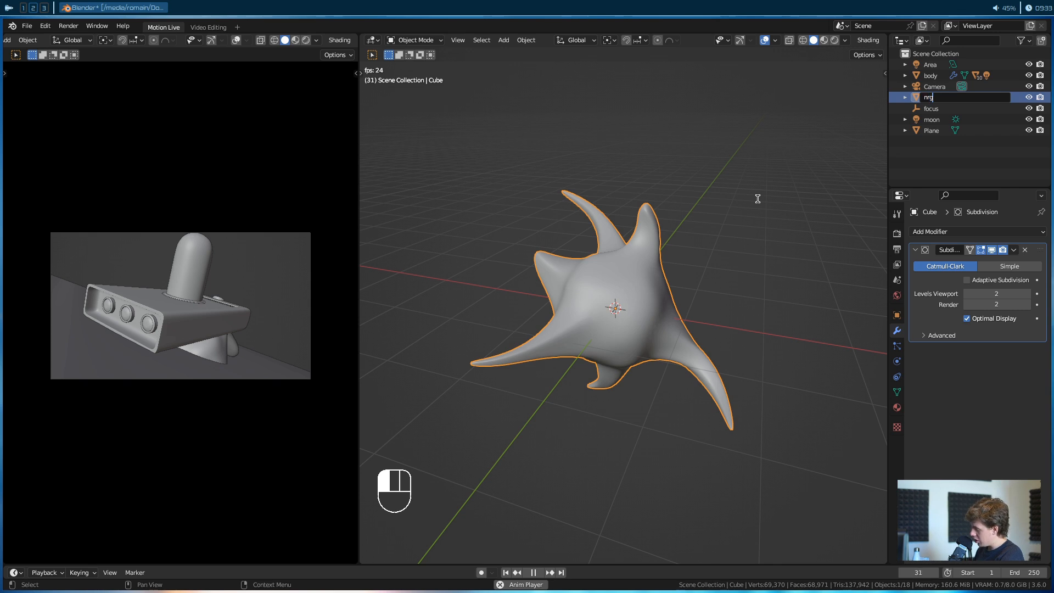
{"action": "left_click", "coordinate": [757, 199]}
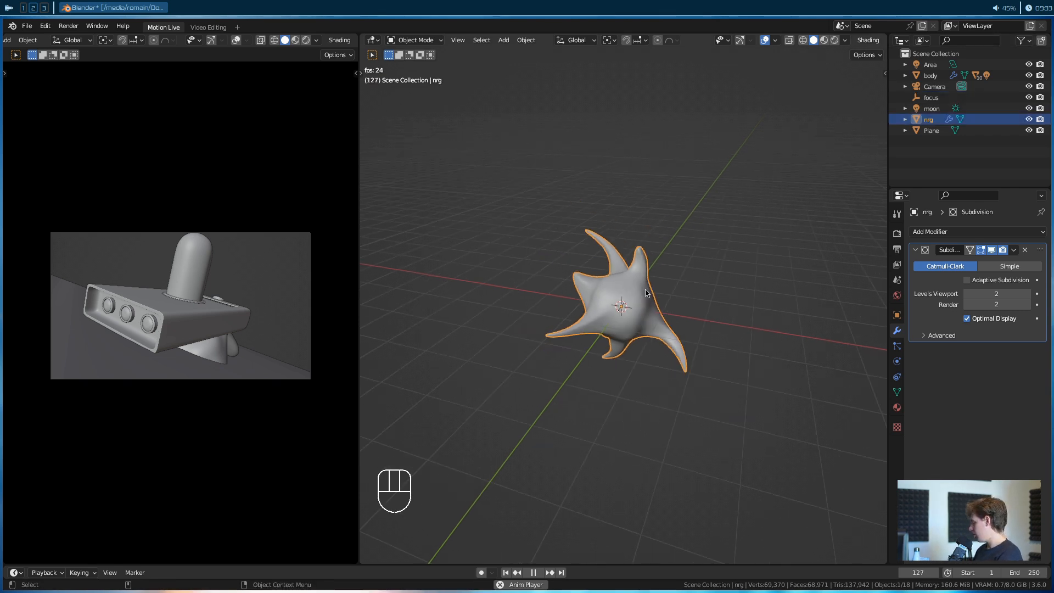
Leave local view, scale the nrg object to about 0.329 and move it into the portal gun's dome.
{"action": "key", "text": "slash"}
{"action": "scroll", "coordinate": [651, 368], "scroll_direction": "up", "scroll_amount": 5}
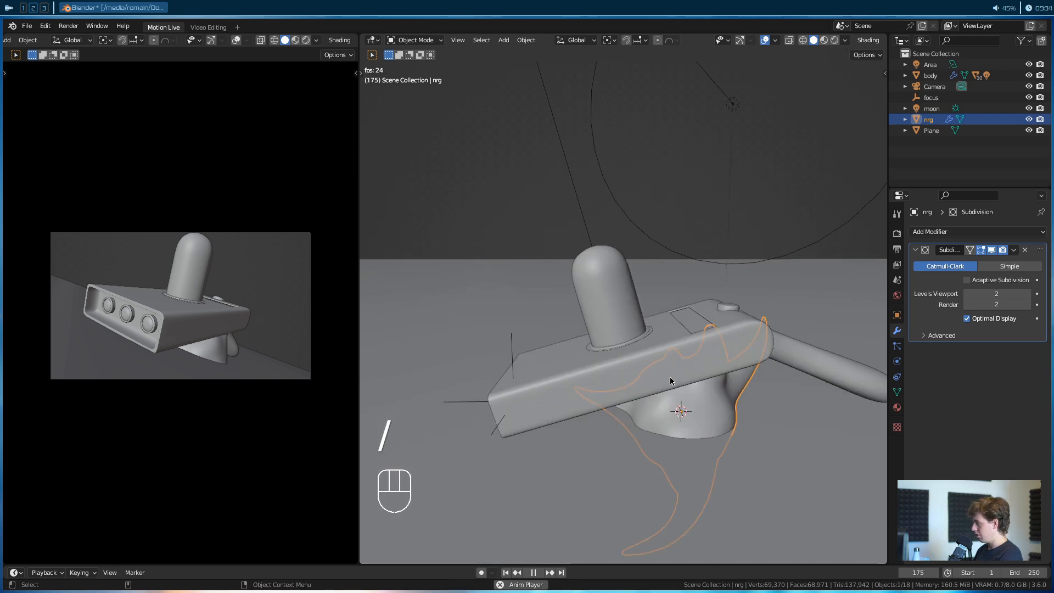
{"action": "key", "text": "s"}
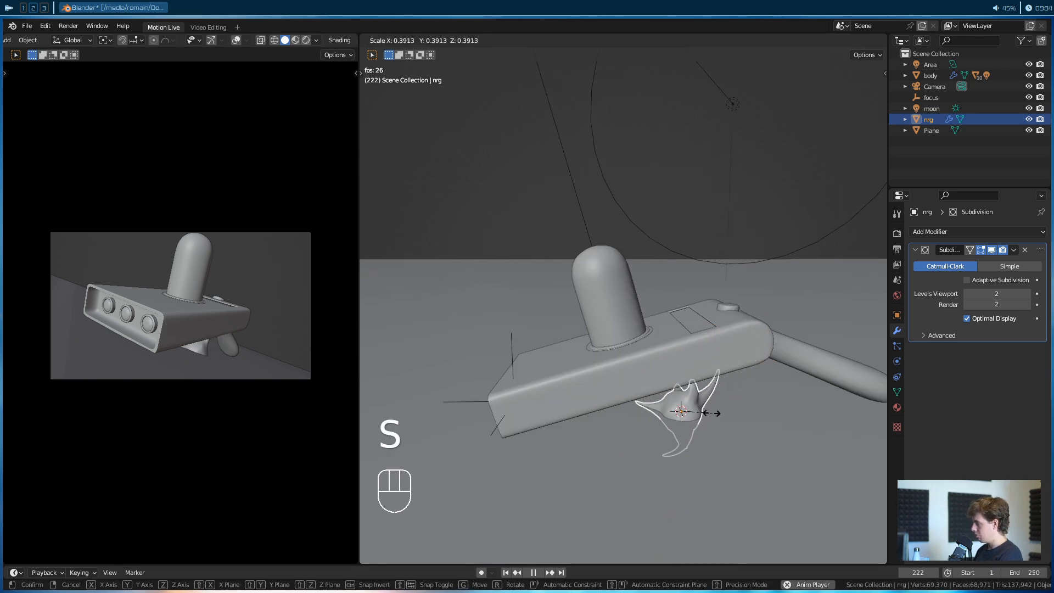
{"action": "left_click", "coordinate": [700, 409]}
{"action": "key", "text": "g"}
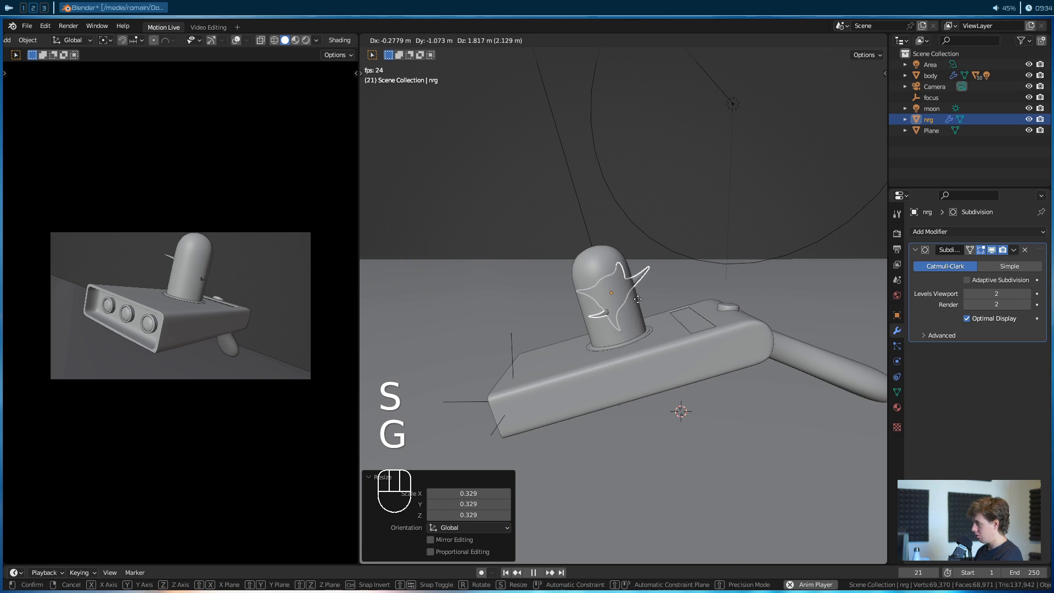
{"action": "left_click", "coordinate": [641, 298]}
Rotate, scale and reposition the nrg object within the dome as seen from the gun's front.
{"action": "key", "text": "s"}
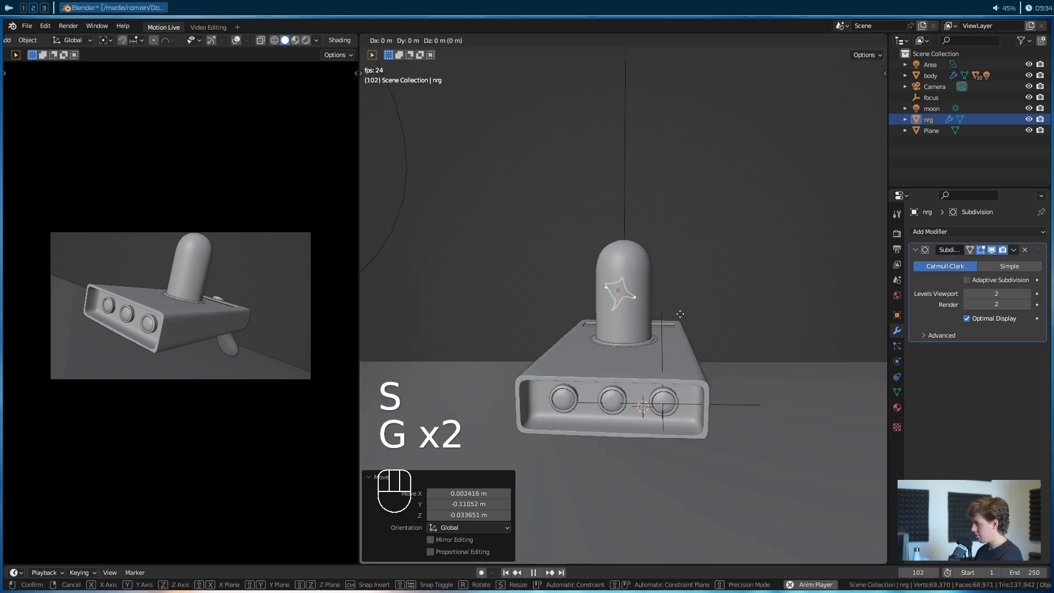
{"action": "left_click", "coordinate": [683, 318]}
{"action": "key", "text": "r"}
{"action": "left_click", "coordinate": [670, 360]}
{"action": "key", "text": "s"}
{"action": "left_click", "coordinate": [659, 363]}
{"action": "key", "text": "g"}
{"action": "left_click", "coordinate": [649, 367]}
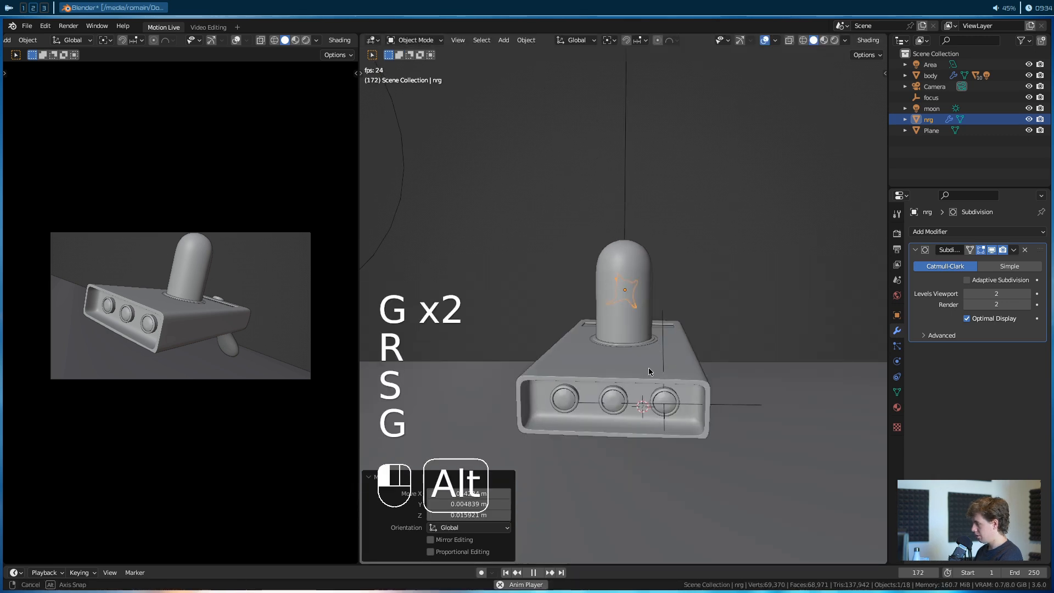
From another viewing angle, adjust the nrg object's scale and centre it inside the dome.
{"action": "left_click_drag", "start_coordinate": [649, 367], "coordinate": [758, 372], "text": "alt"}
{"action": "key", "text": "s"}
{"action": "left_click", "coordinate": [734, 362]}
{"action": "key", "text": "g"}
{"action": "left_click", "coordinate": [729, 364]}
{"action": "left_click_drag", "start_coordinate": [725, 356], "coordinate": [560, 357], "text": "alt"}
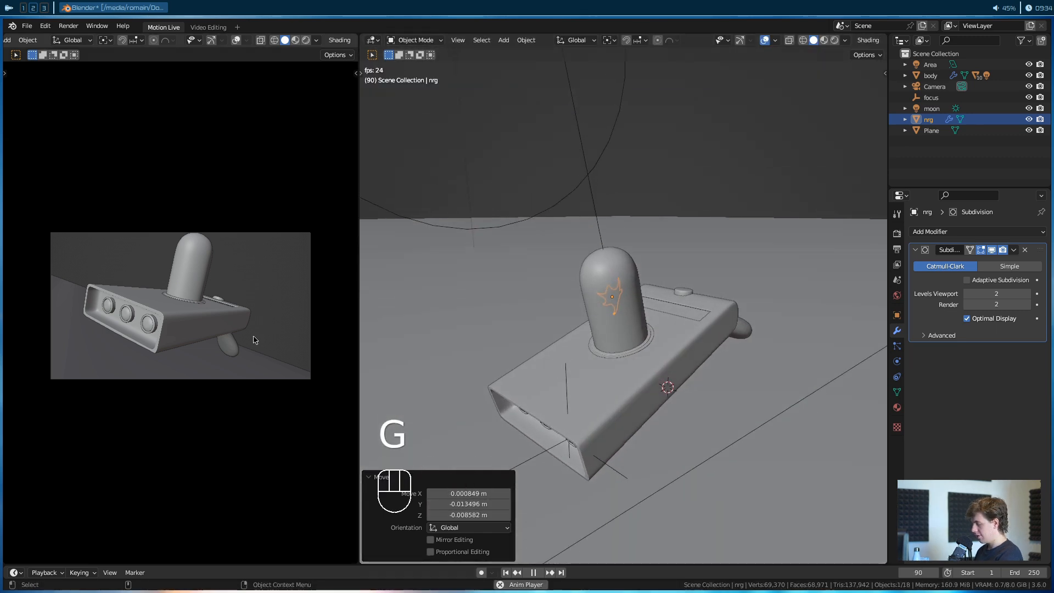
Show the camera view in rendered shading, stop the animation playback and set the current frame to 0.
{"action": "key", "text": "z"}
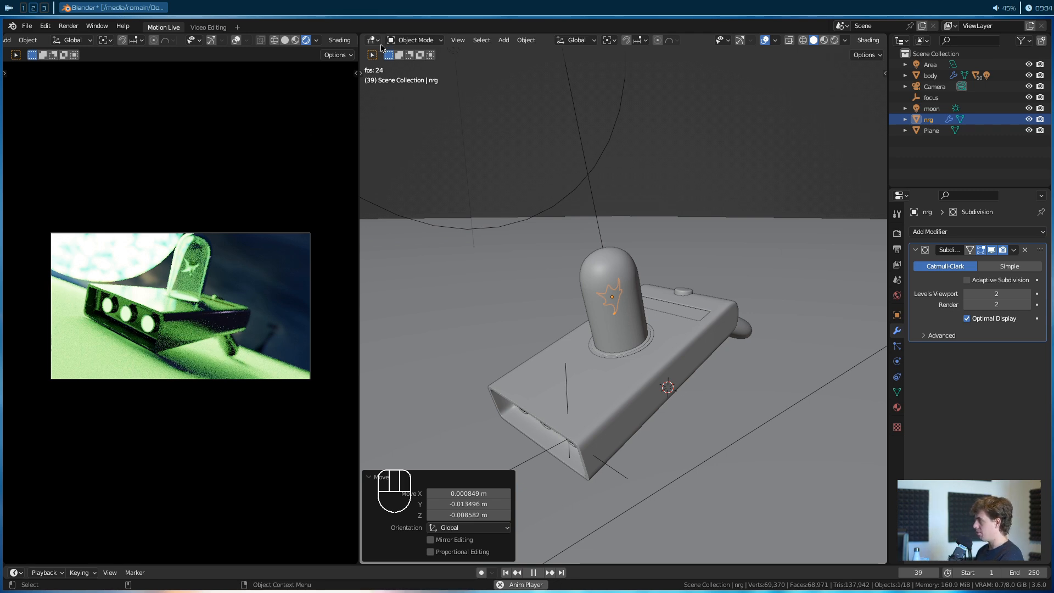
{"action": "key", "text": "space"}
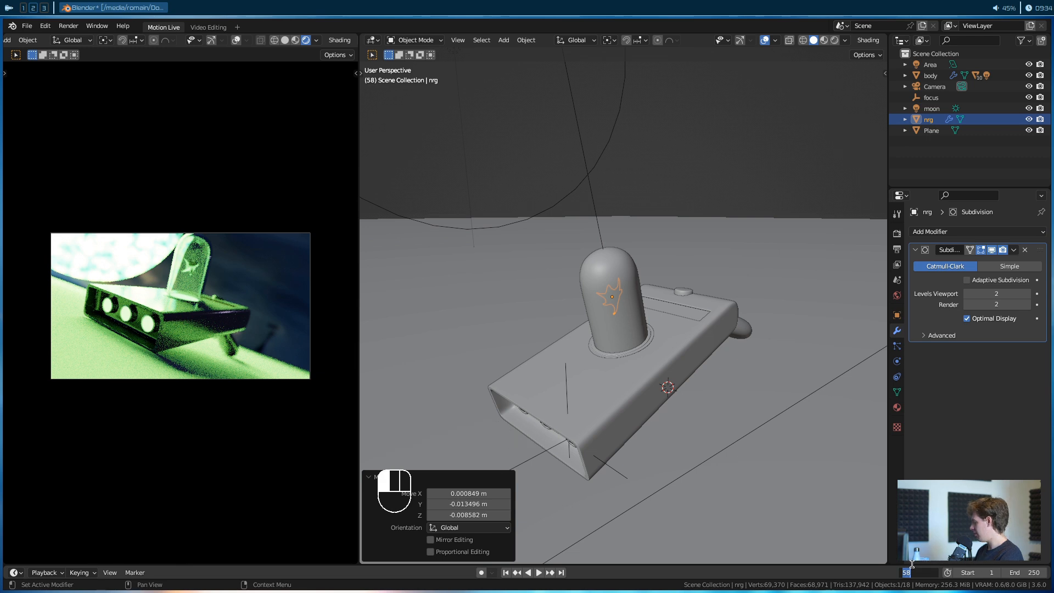
{"action": "type", "text": "0"}
{"action": "key", "text": "Return"}
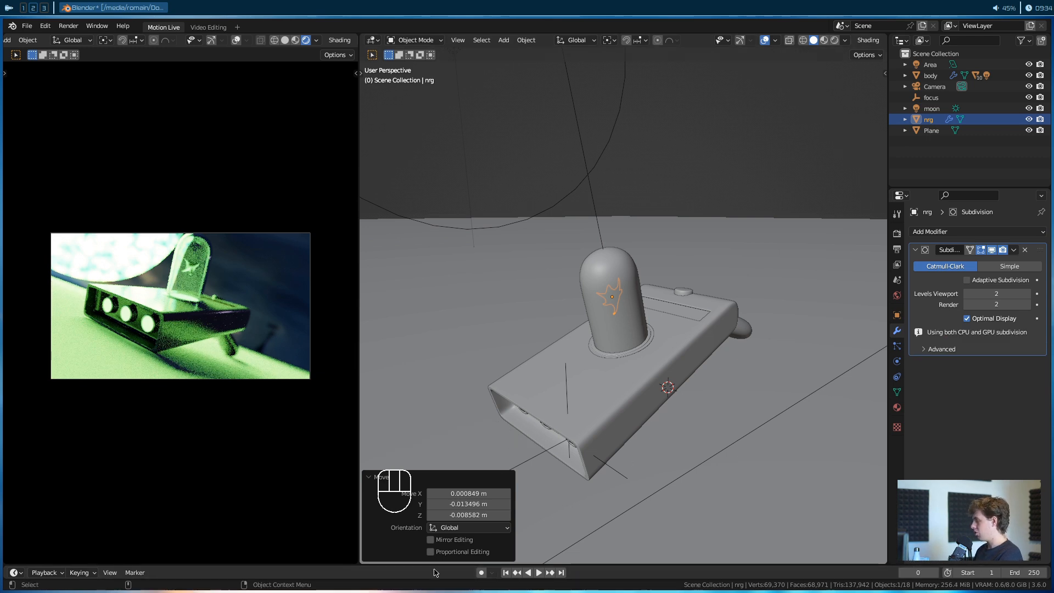
Split the main 3D viewport into two stacked areas and turn the lower one into a Shader Editor.
{"action": "key", "text": "n"}
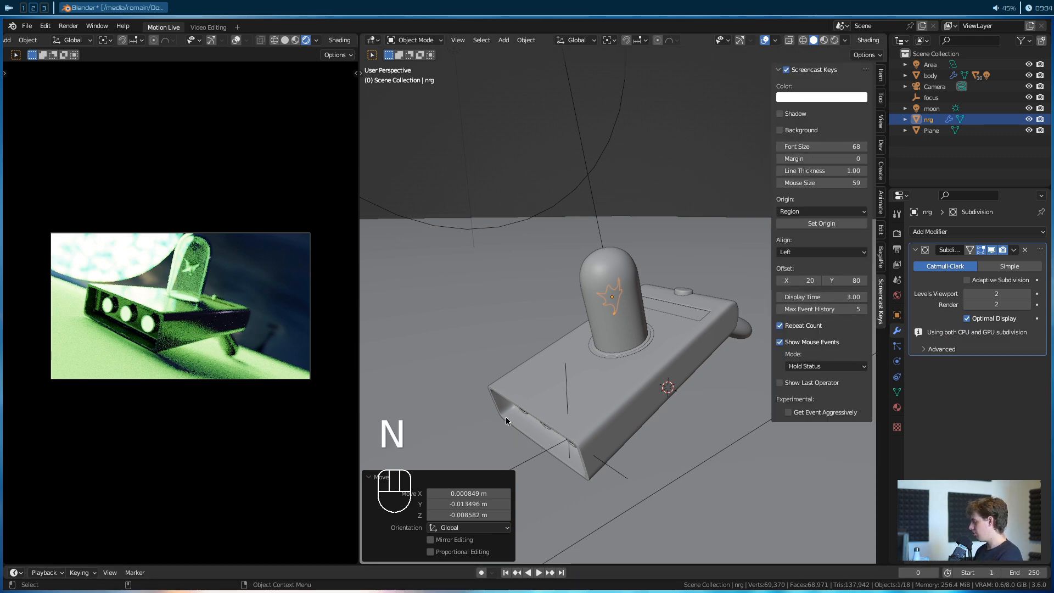
{"action": "key", "text": "n"}
{"action": "left_click", "coordinate": [368, 477]}
{"action": "left_click_drag", "start_coordinate": [366, 559], "coordinate": [412, 315]}
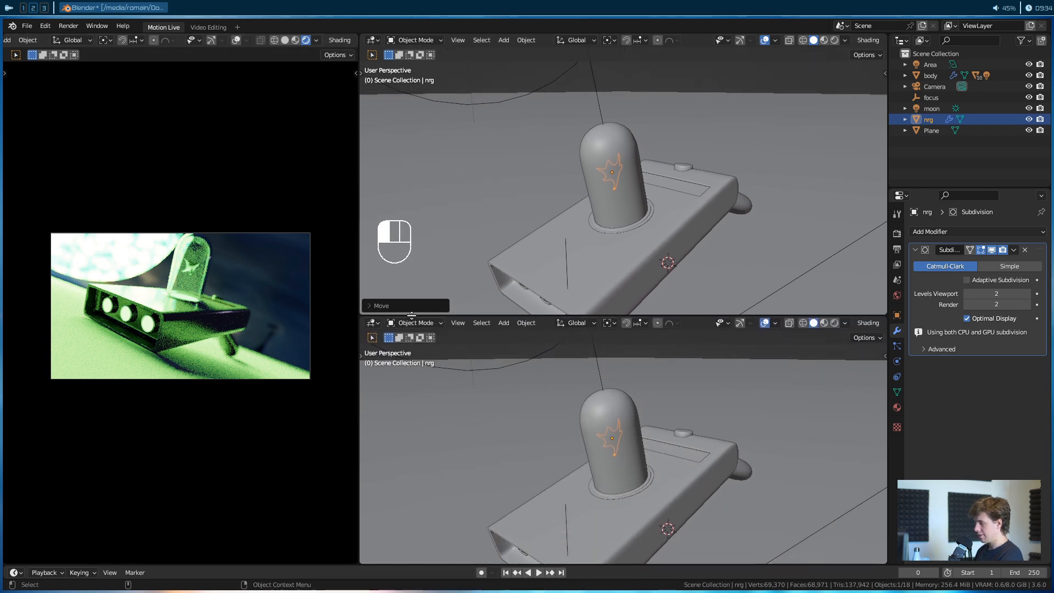
{"action": "left_click", "coordinate": [375, 324]}
{"action": "left_click", "coordinate": [384, 451]}
Create a material named sh_nrj on the multi-armed object and rename the object as nrj.
{"action": "left_click", "coordinate": [666, 324]}
{"action": "left_click", "coordinate": [666, 324]}
{"action": "type", "text": "sh"}
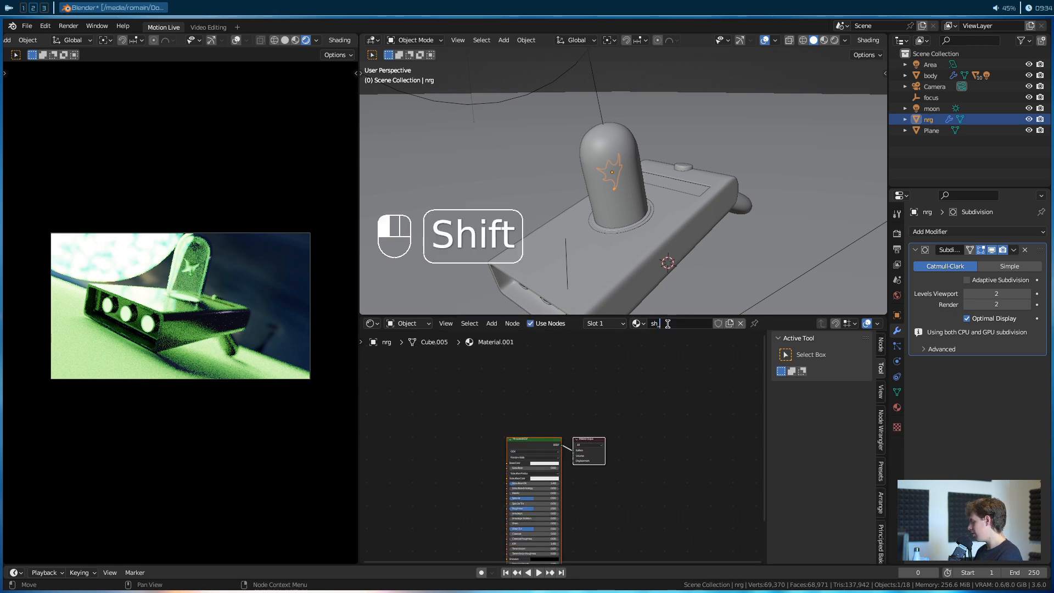
{"action": "type", "text": "_nrj"}
{"action": "key", "text": "Return"}
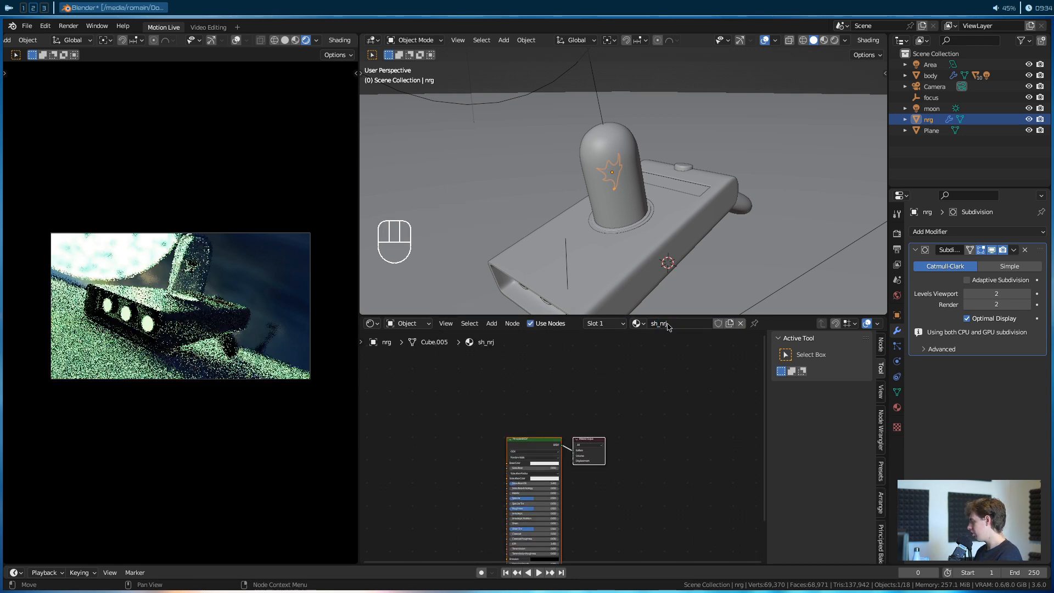
{"action": "key", "text": "BackSpace"}
{"action": "type", "text": "j"}
{"action": "key", "text": "Return"}
Set the sh_nrj material's emission color to light green with hue 0.301, saturation 0.700 and value 1.000.
{"action": "scroll", "coordinate": [615, 461], "scroll_direction": "up", "scroll_amount": 4}
{"action": "middle_click_drag", "start_coordinate": [646, 524], "coordinate": [661, 445]}
{"action": "scroll", "coordinate": [677, 446], "scroll_direction": "up", "scroll_amount": 6}
{"action": "left_click", "coordinate": [660, 444]}
{"action": "left_click_drag", "start_coordinate": [715, 293], "coordinate": [714, 235]}
{"action": "left_click", "coordinate": [635, 262]}
{"action": "left_click", "coordinate": [641, 288]}
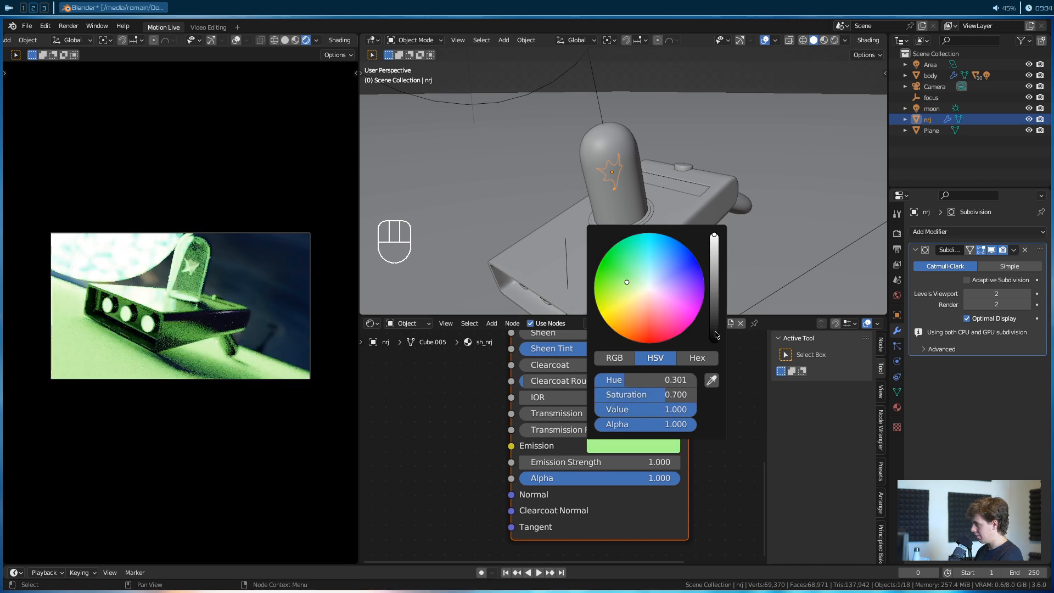
Set the sh_nrj emission strength to 100 and make its green emission color more saturated.
{"action": "left_click", "coordinate": [601, 467]}
{"action": "type", "text": "100"}
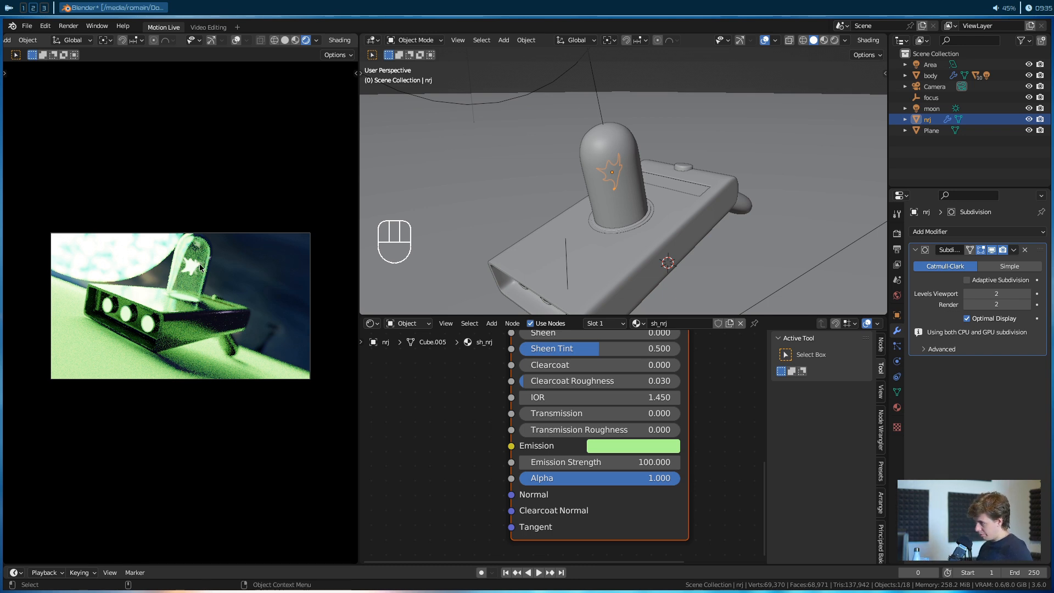
{"action": "left_click", "coordinate": [639, 445]}
{"action": "left_click_drag", "start_coordinate": [634, 301], "coordinate": [619, 277]}
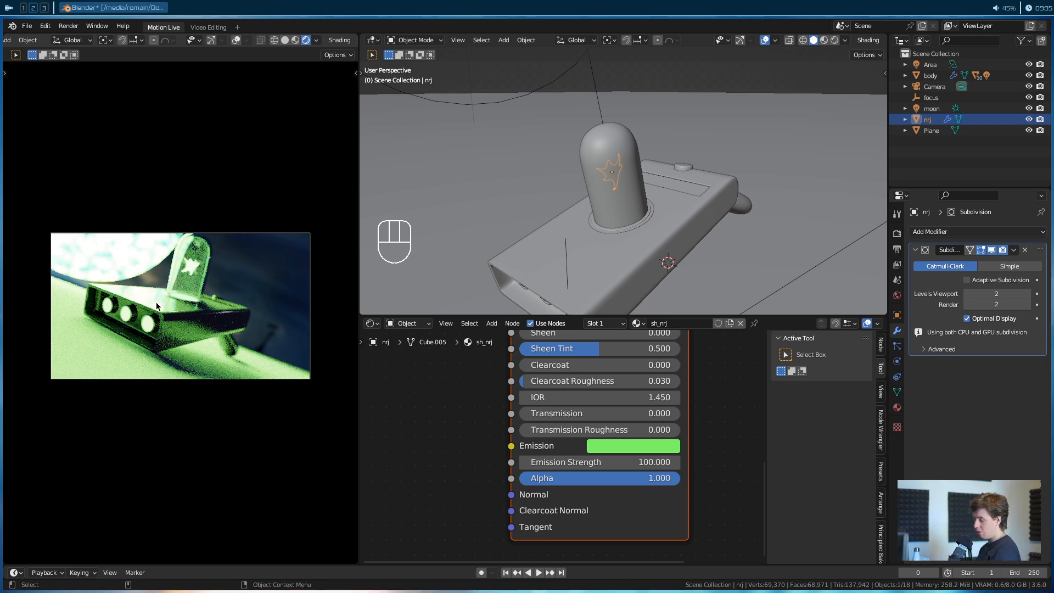
Create a material named sh_verre on the ground plane.
{"action": "left_click", "coordinate": [429, 209]}
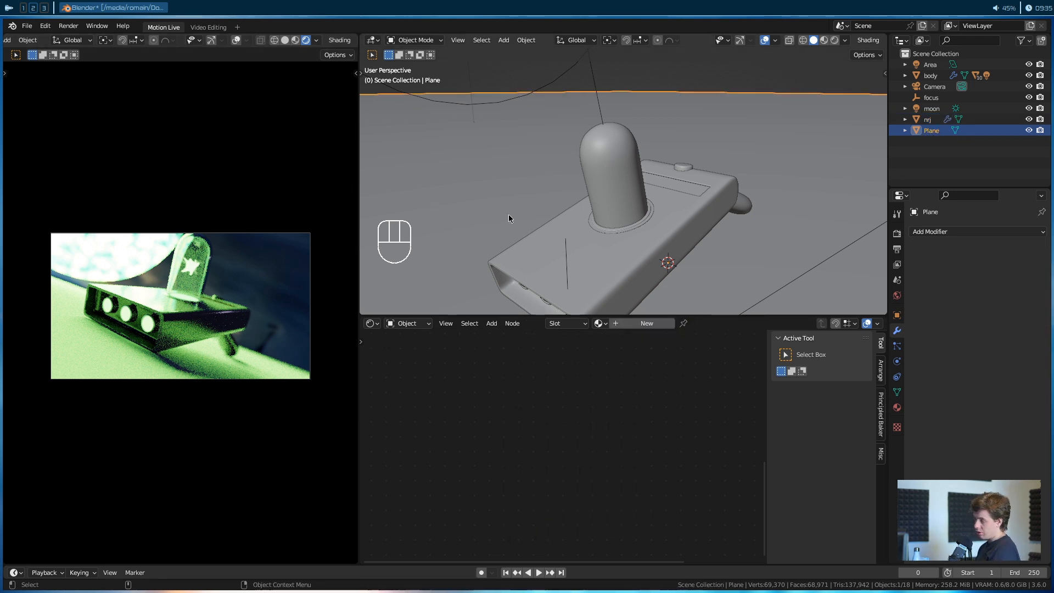
{"action": "scroll", "coordinate": [509, 214], "scroll_direction": "down", "scroll_amount": 5}
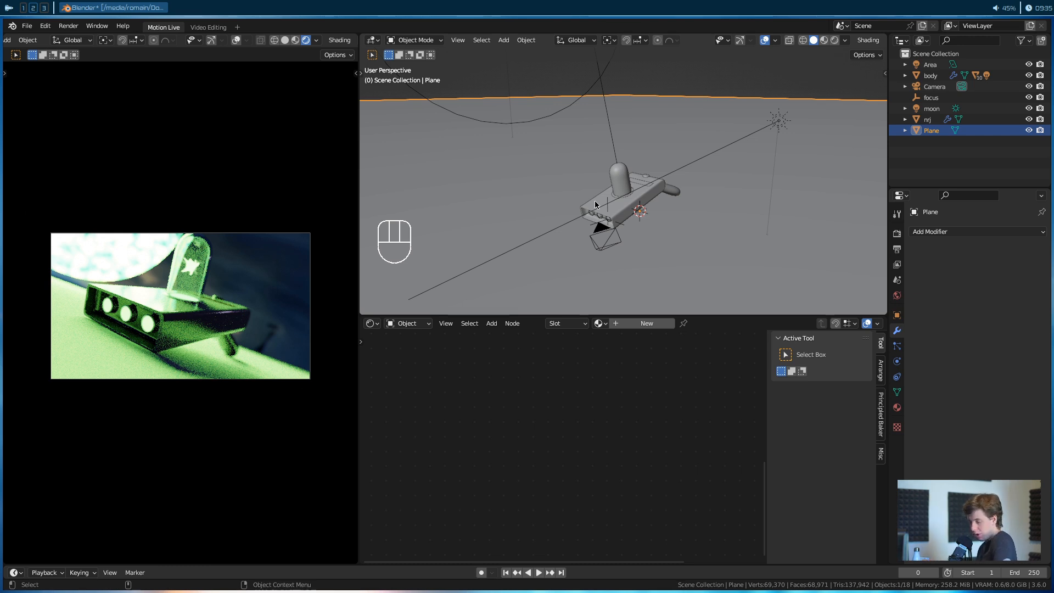
{"action": "left_click", "coordinate": [639, 328]}
{"action": "double_click", "coordinate": [667, 324]}
{"action": "type", "text": "sh"}
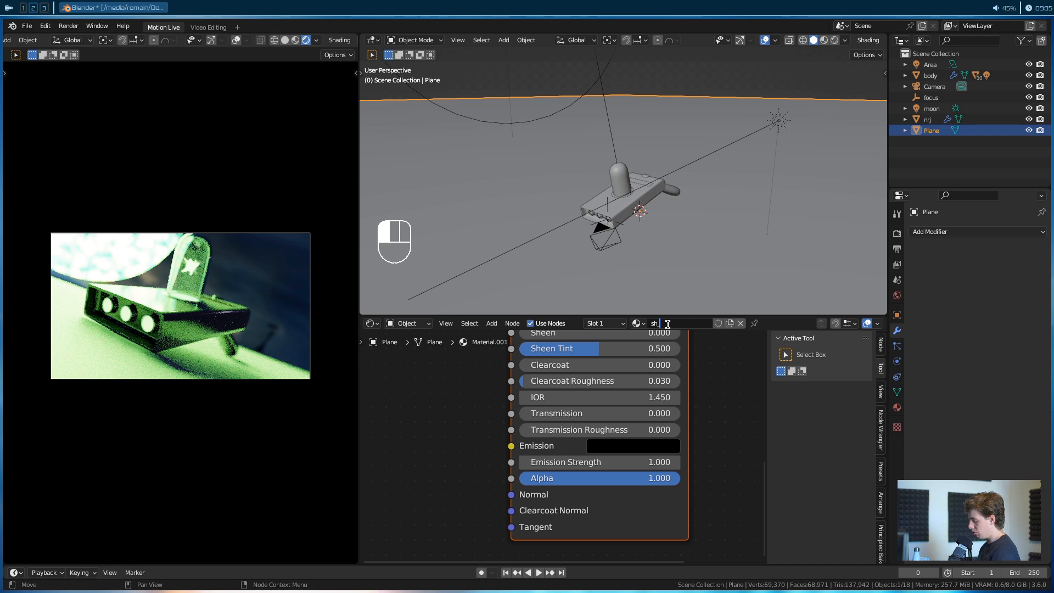
{"action": "type", "text": "_verre"}
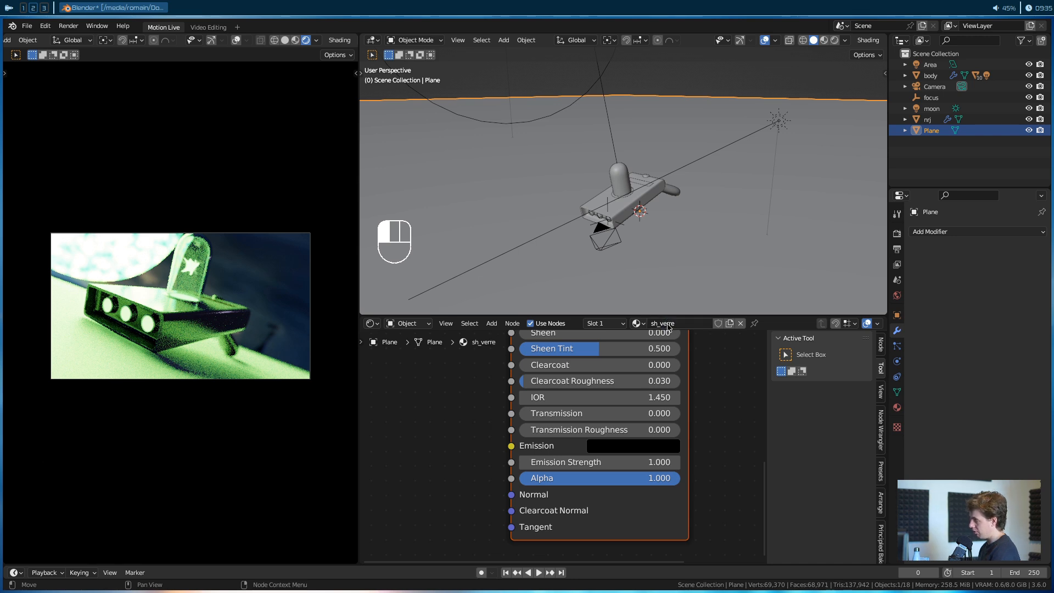
{"action": "key", "text": "Return"}
Darken the plane material's base color to a value of 0.014 and set its roughness to 0.214.
{"action": "middle_click_drag", "start_coordinate": [705, 456], "coordinate": [676, 451]}
{"action": "left_click", "coordinate": [623, 360]}
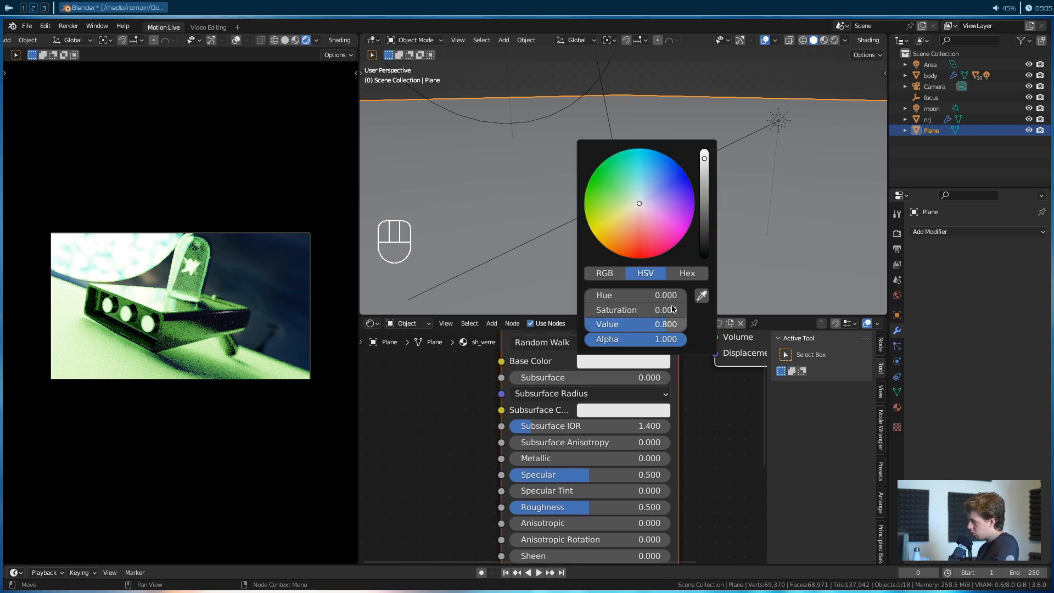
{"action": "left_click_drag", "start_coordinate": [704, 193], "coordinate": [704, 245]}
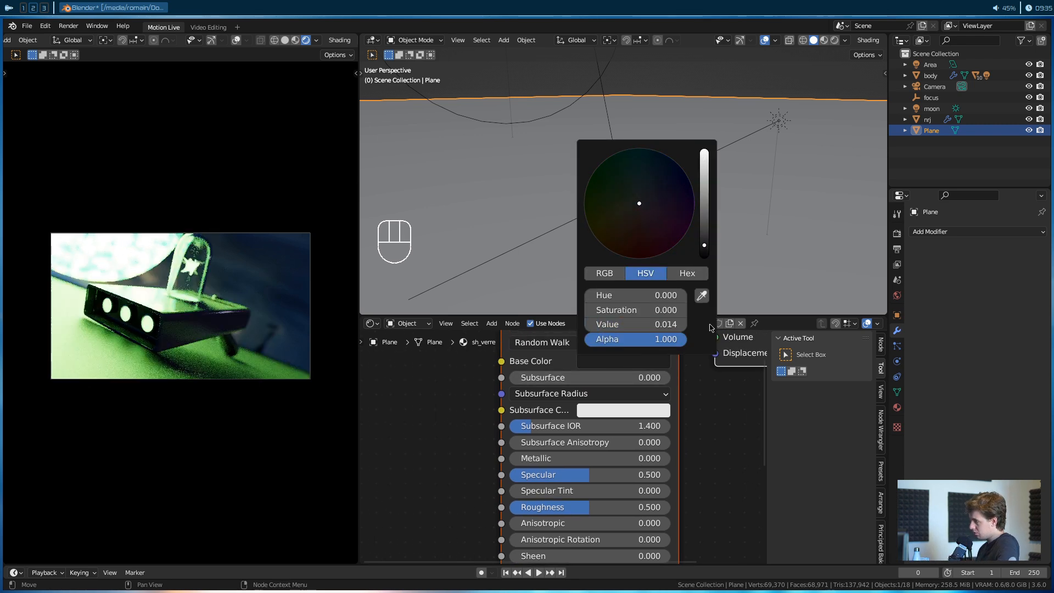
{"action": "middle_click_drag", "start_coordinate": [720, 430], "coordinate": [715, 543]}
{"action": "left_click_drag", "start_coordinate": [573, 391], "coordinate": [527, 394]}
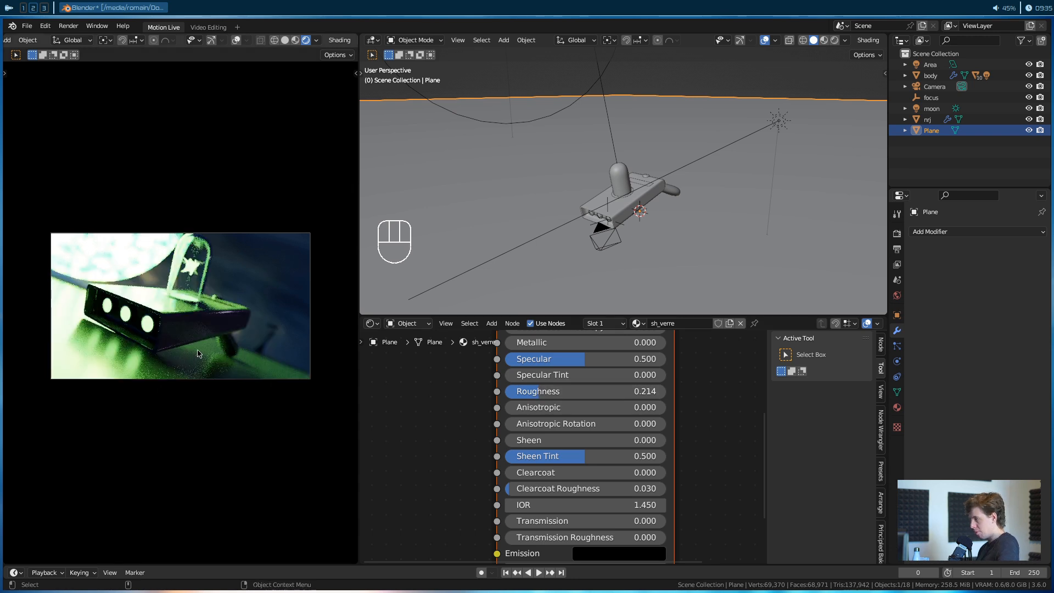